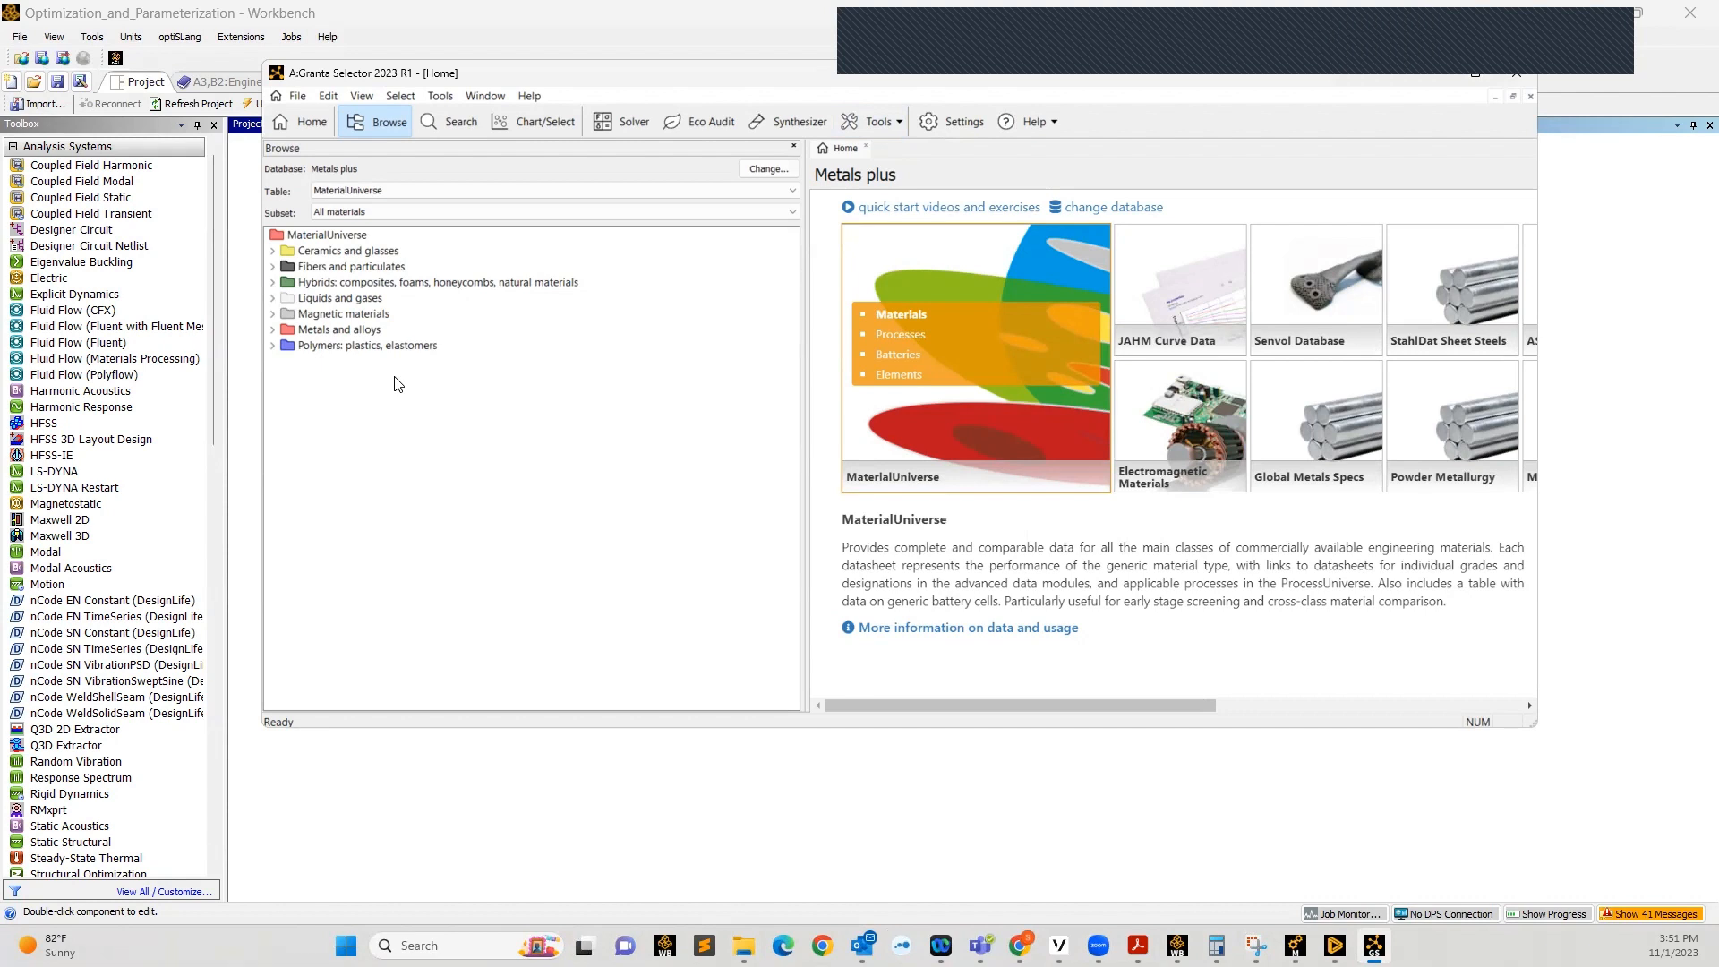
Open the 17%Co steel datasheet from the hard magnetic alloys among the metal hard magnets in MaterialUniverse
left_click(273, 315)
left_click(283, 330)
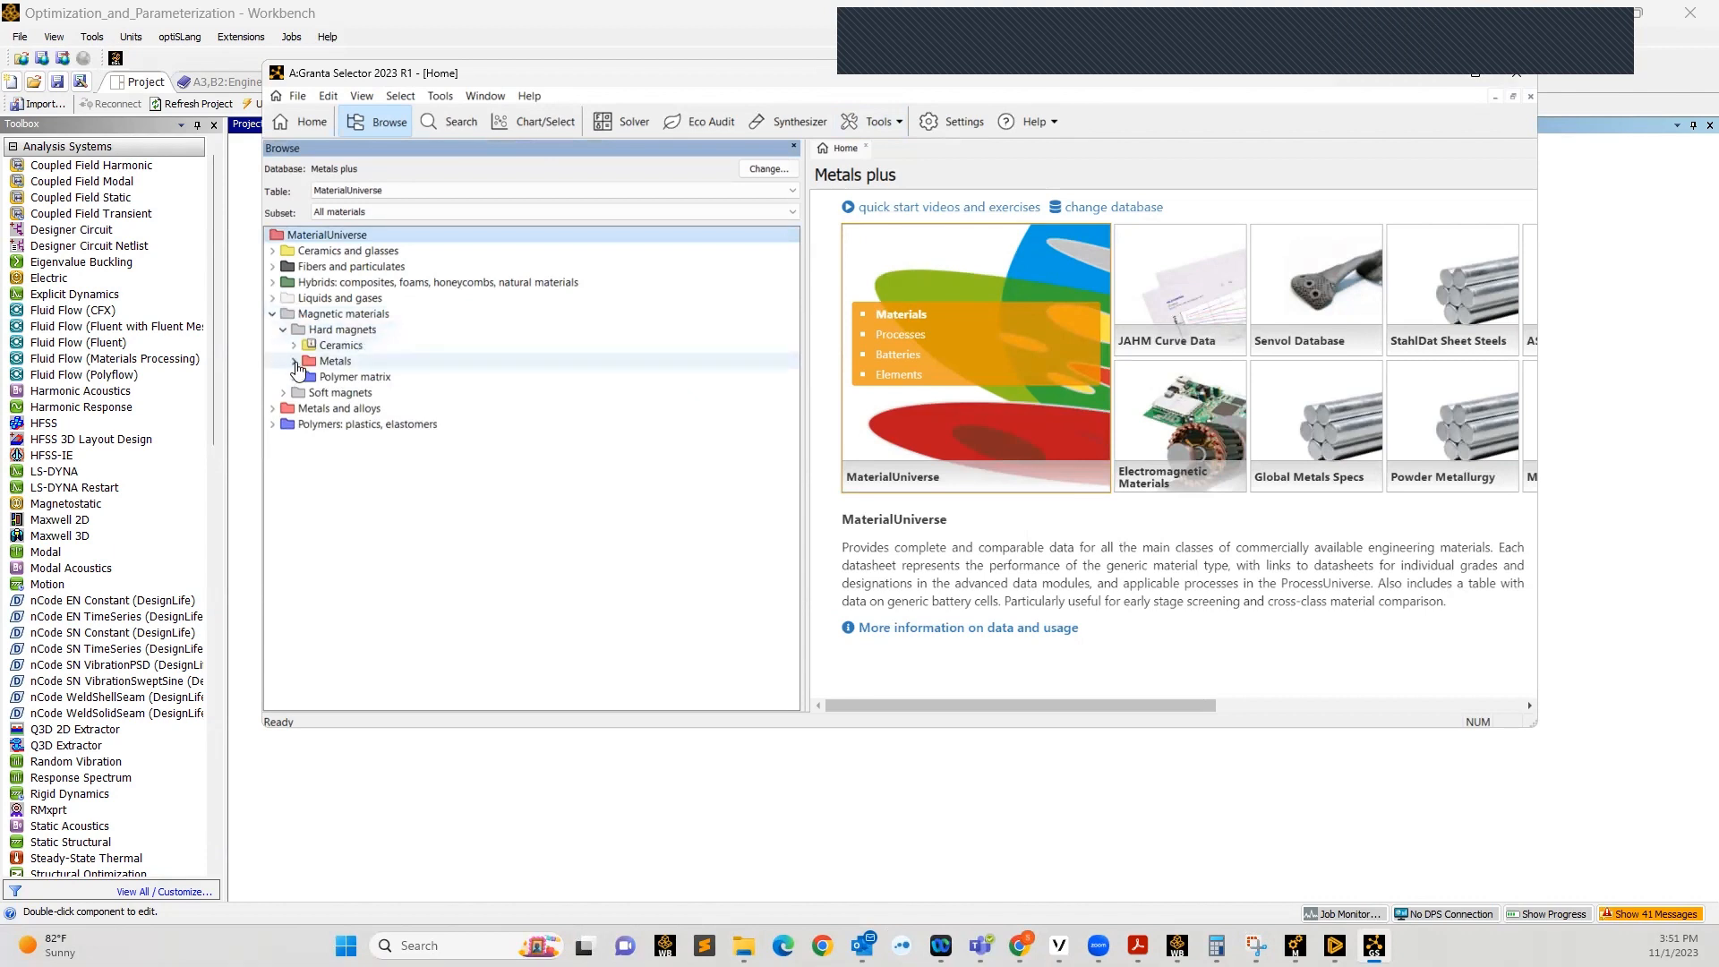
left_click(295, 362)
left_click(305, 393)
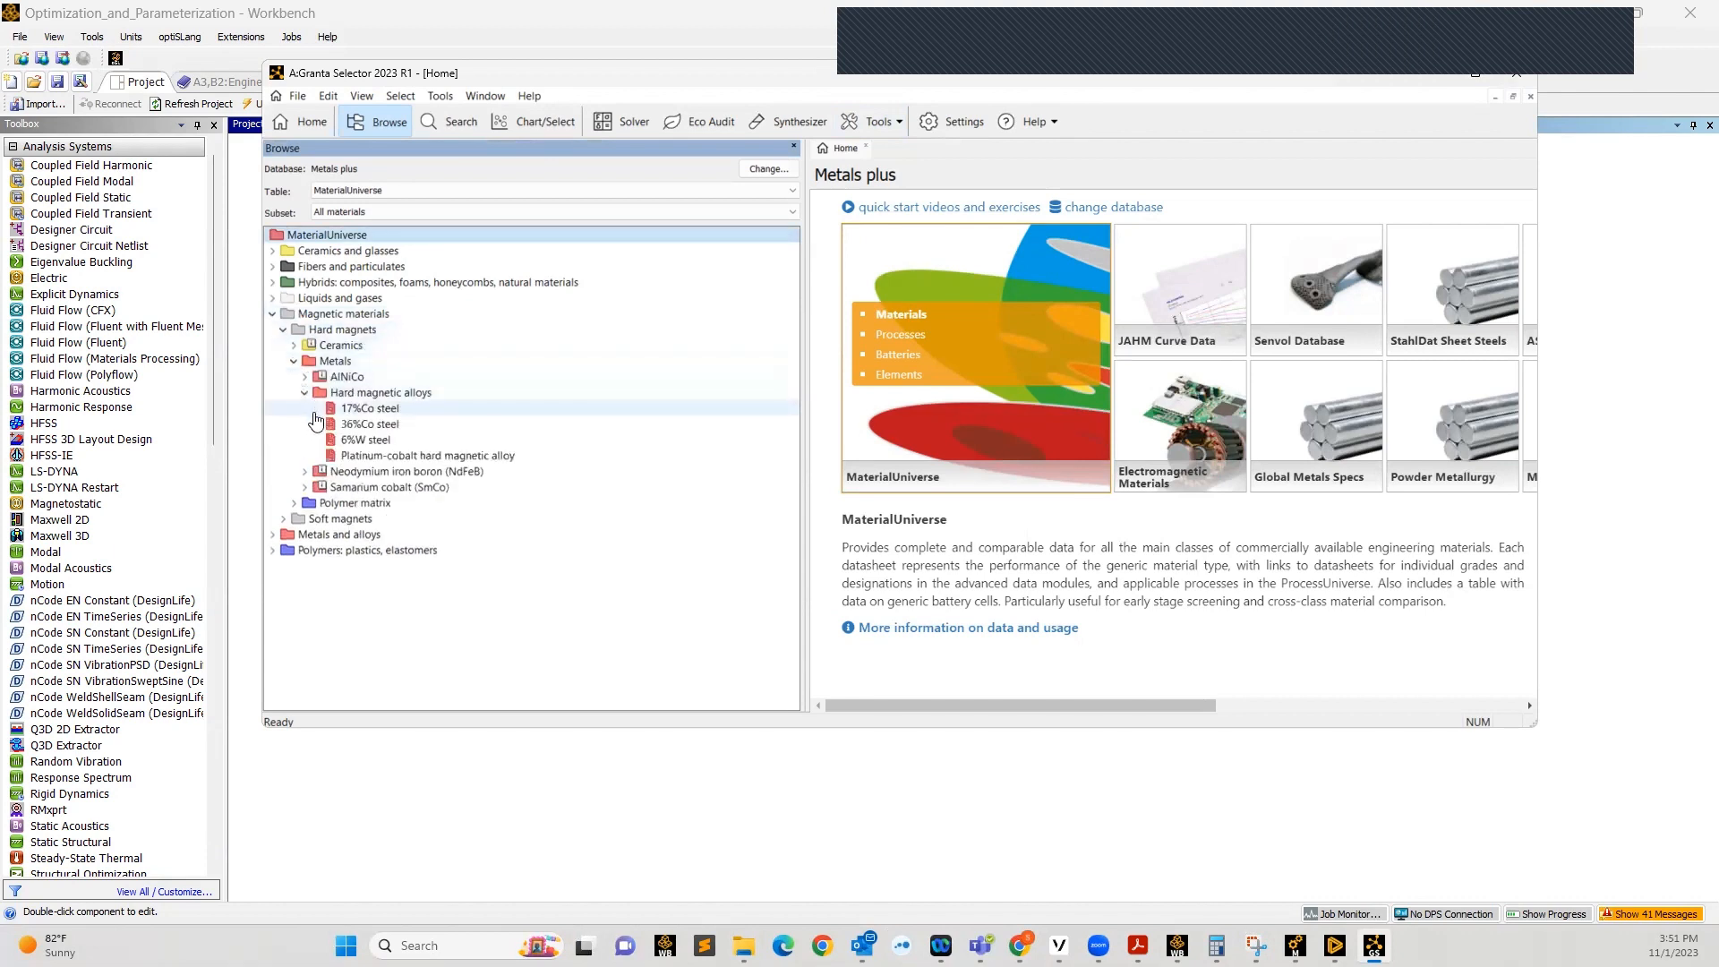
left_click(403, 408)
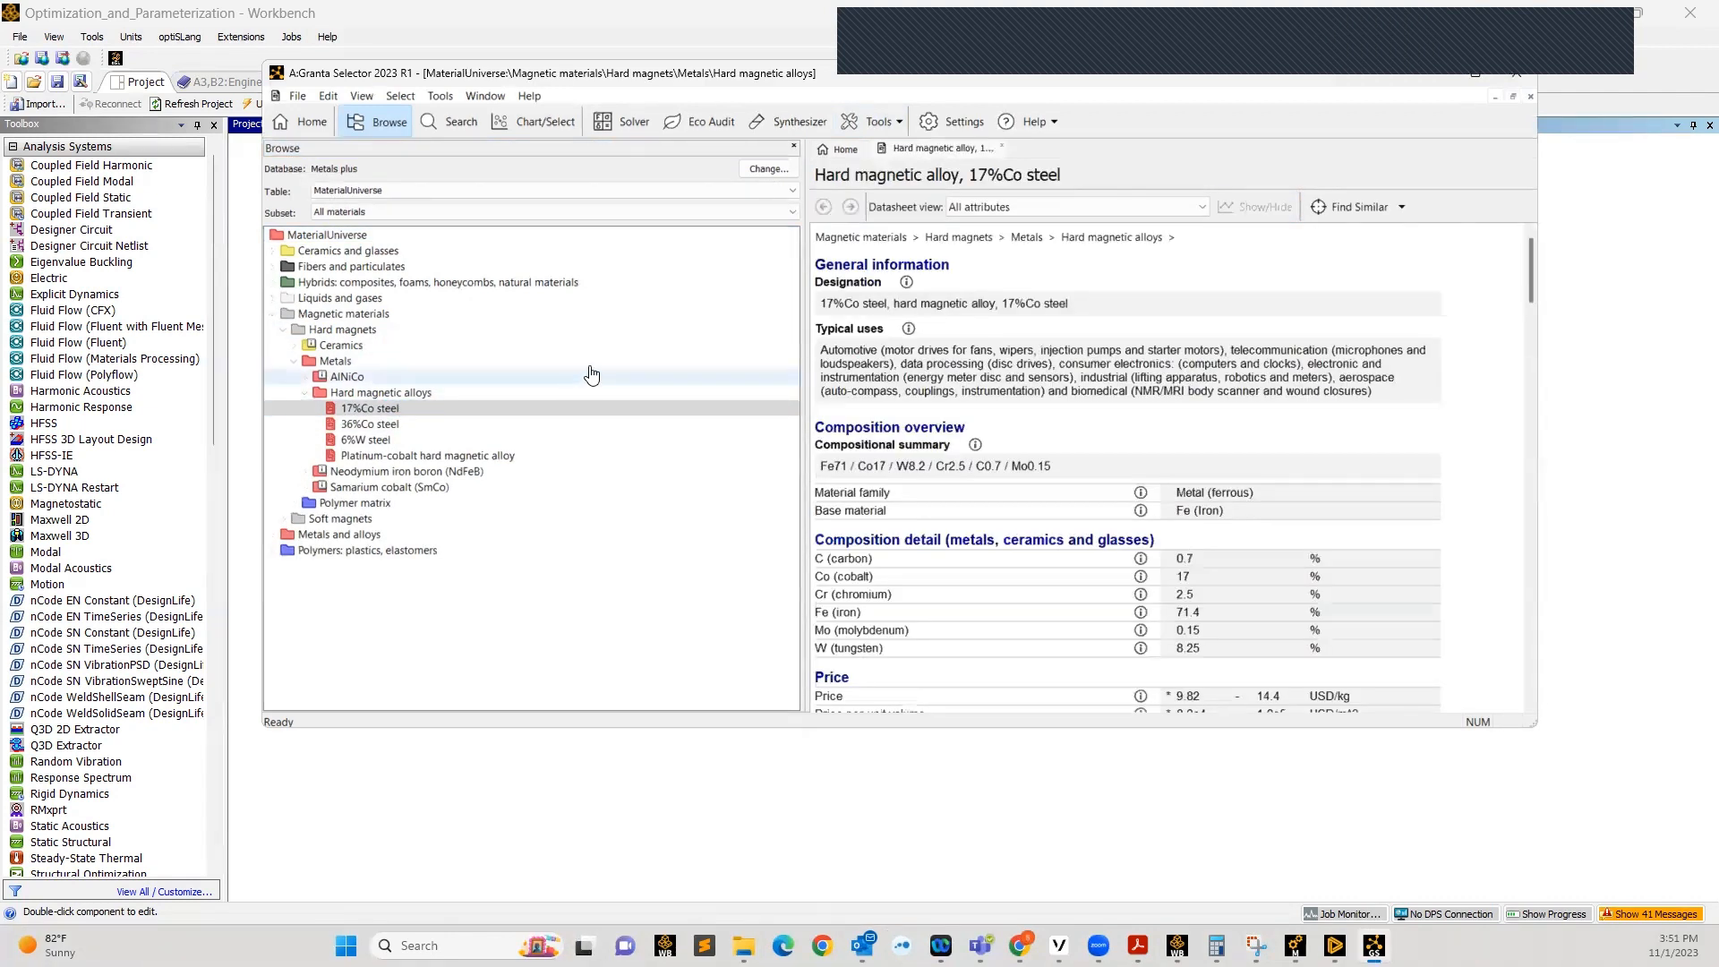
Review the composition, price, mechanical, thermal, electrical and magnetic properties in the 17%Co steel datasheet
scroll(1200, 535, "down", 1)
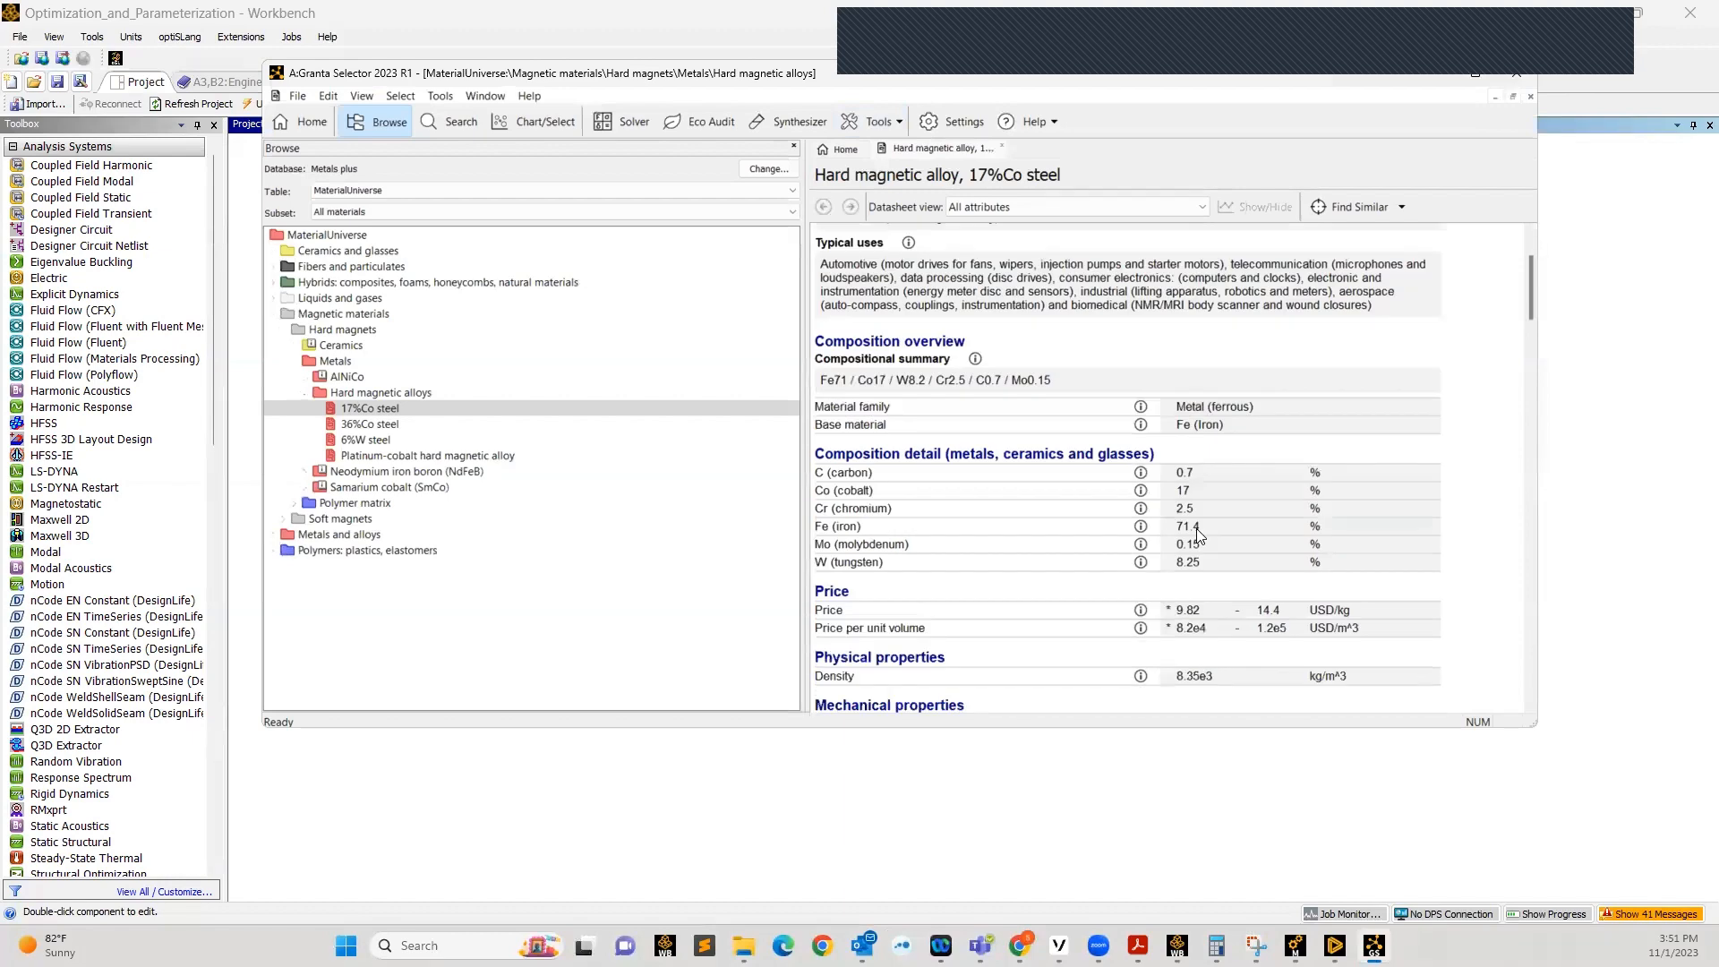
scroll(1198, 533, "down", 3)
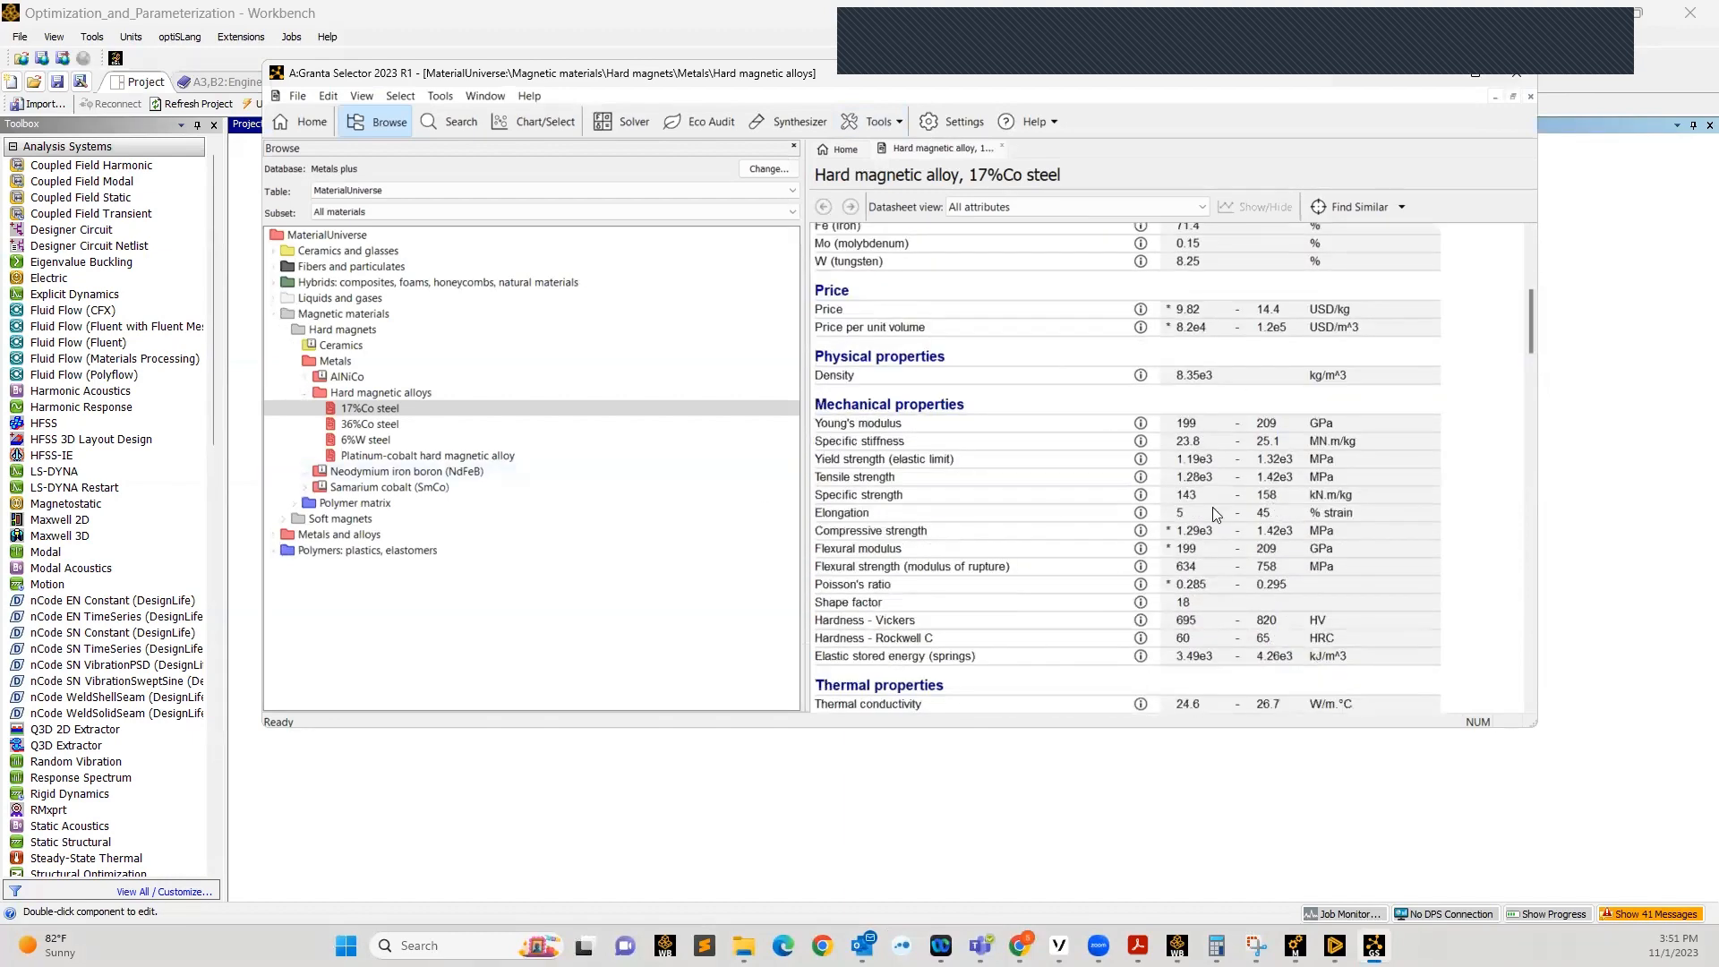
scroll(1061, 589, "down", 2)
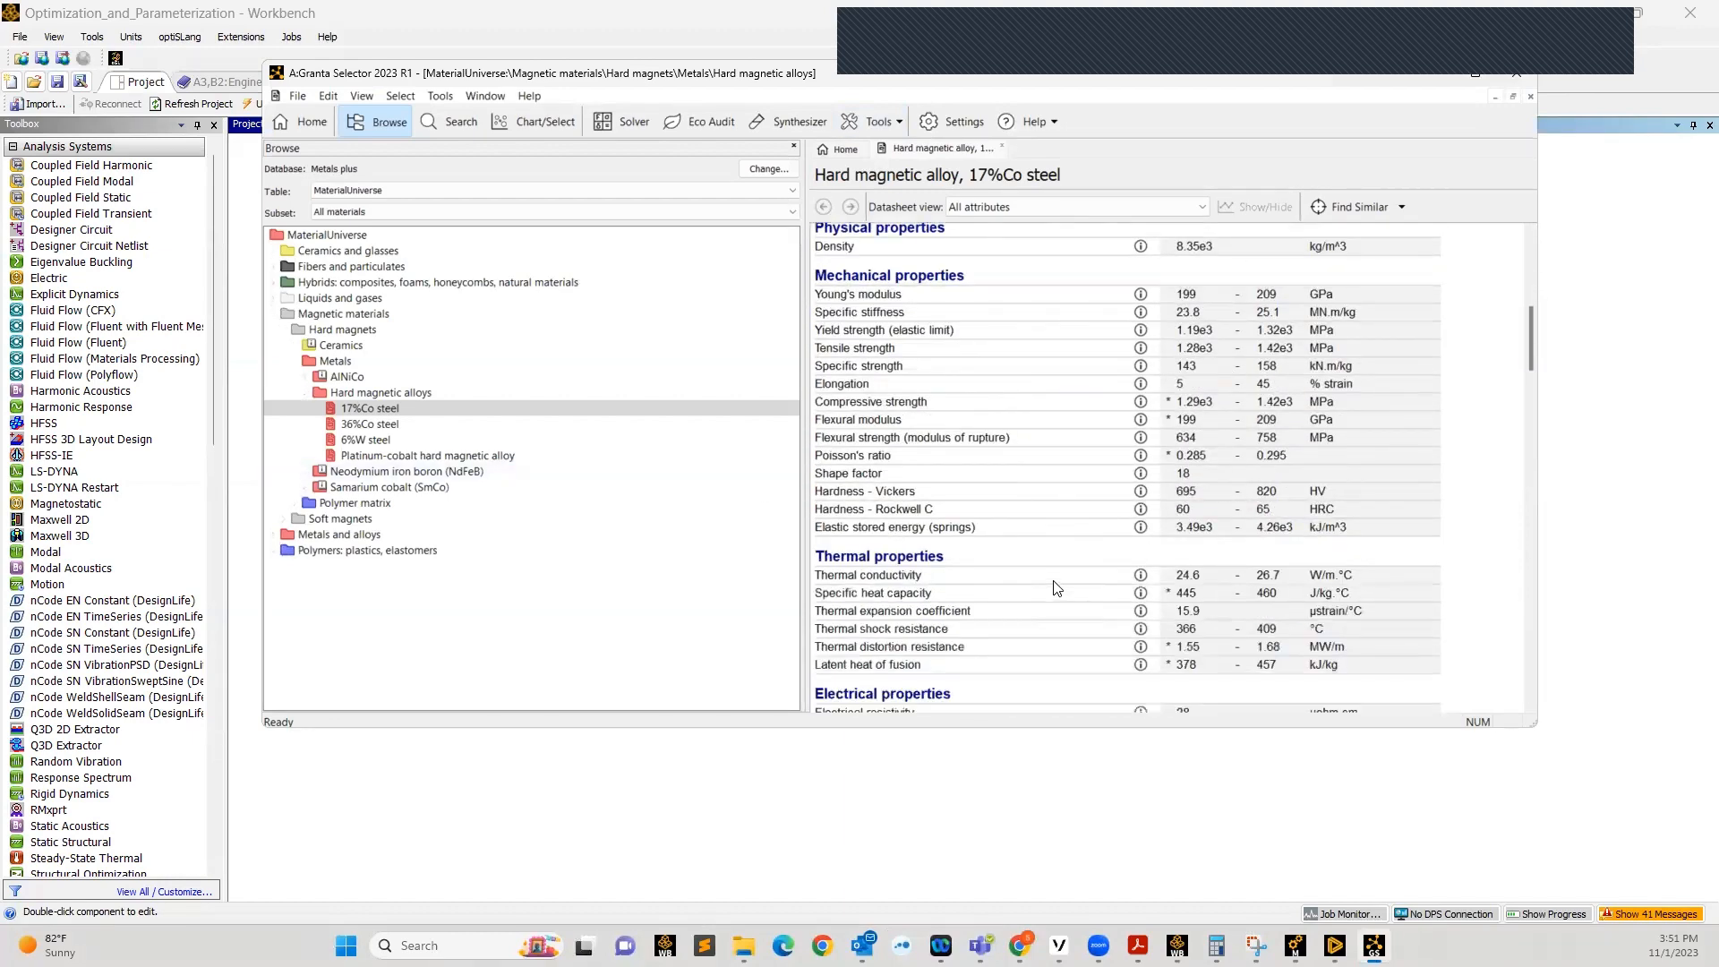
scroll(1057, 589, "down", 2)
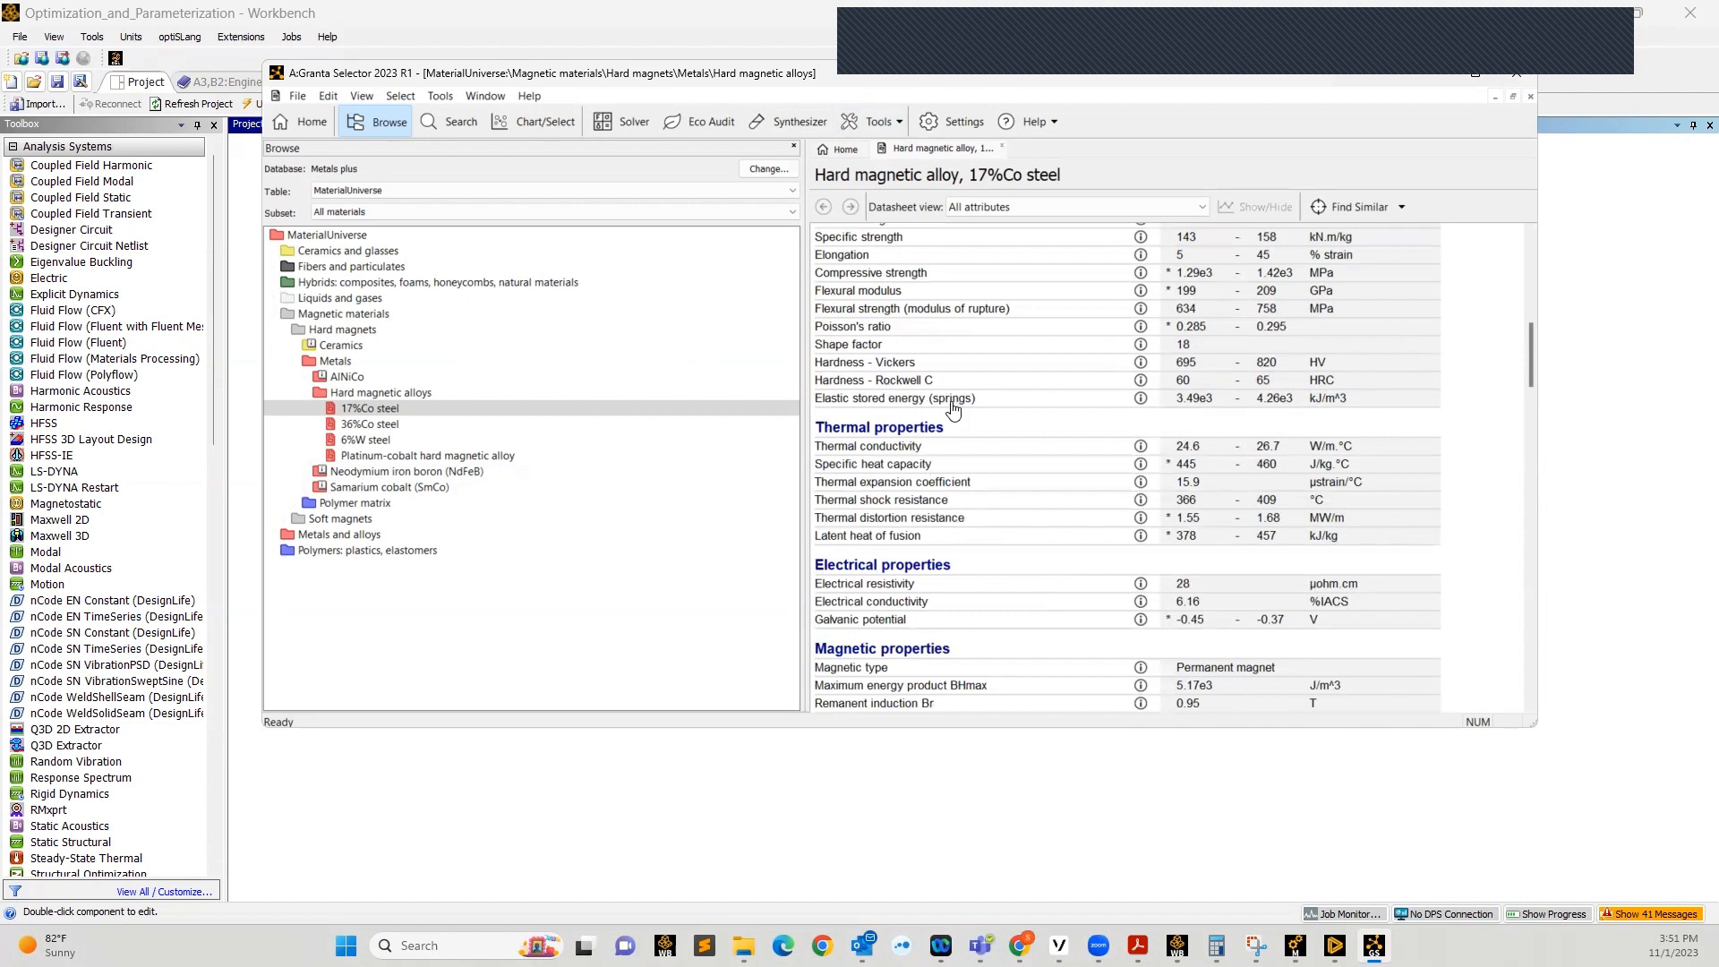
scroll(1057, 487, "down", 2)
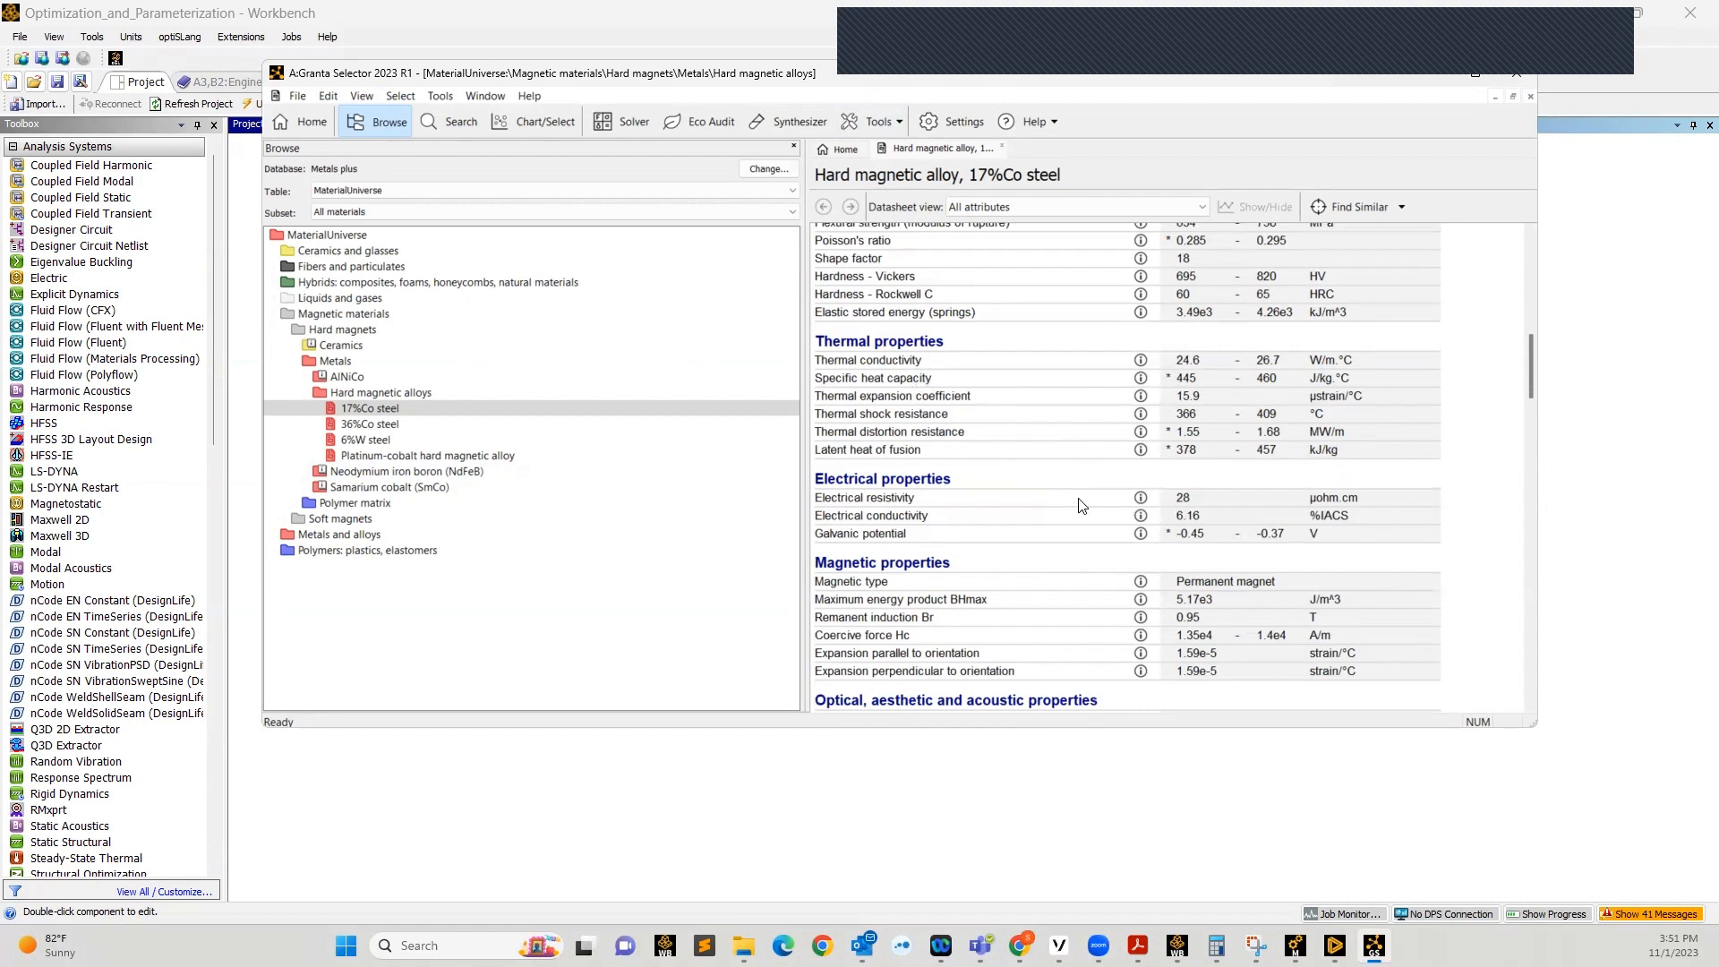
scroll(1042, 543, "up", 4)
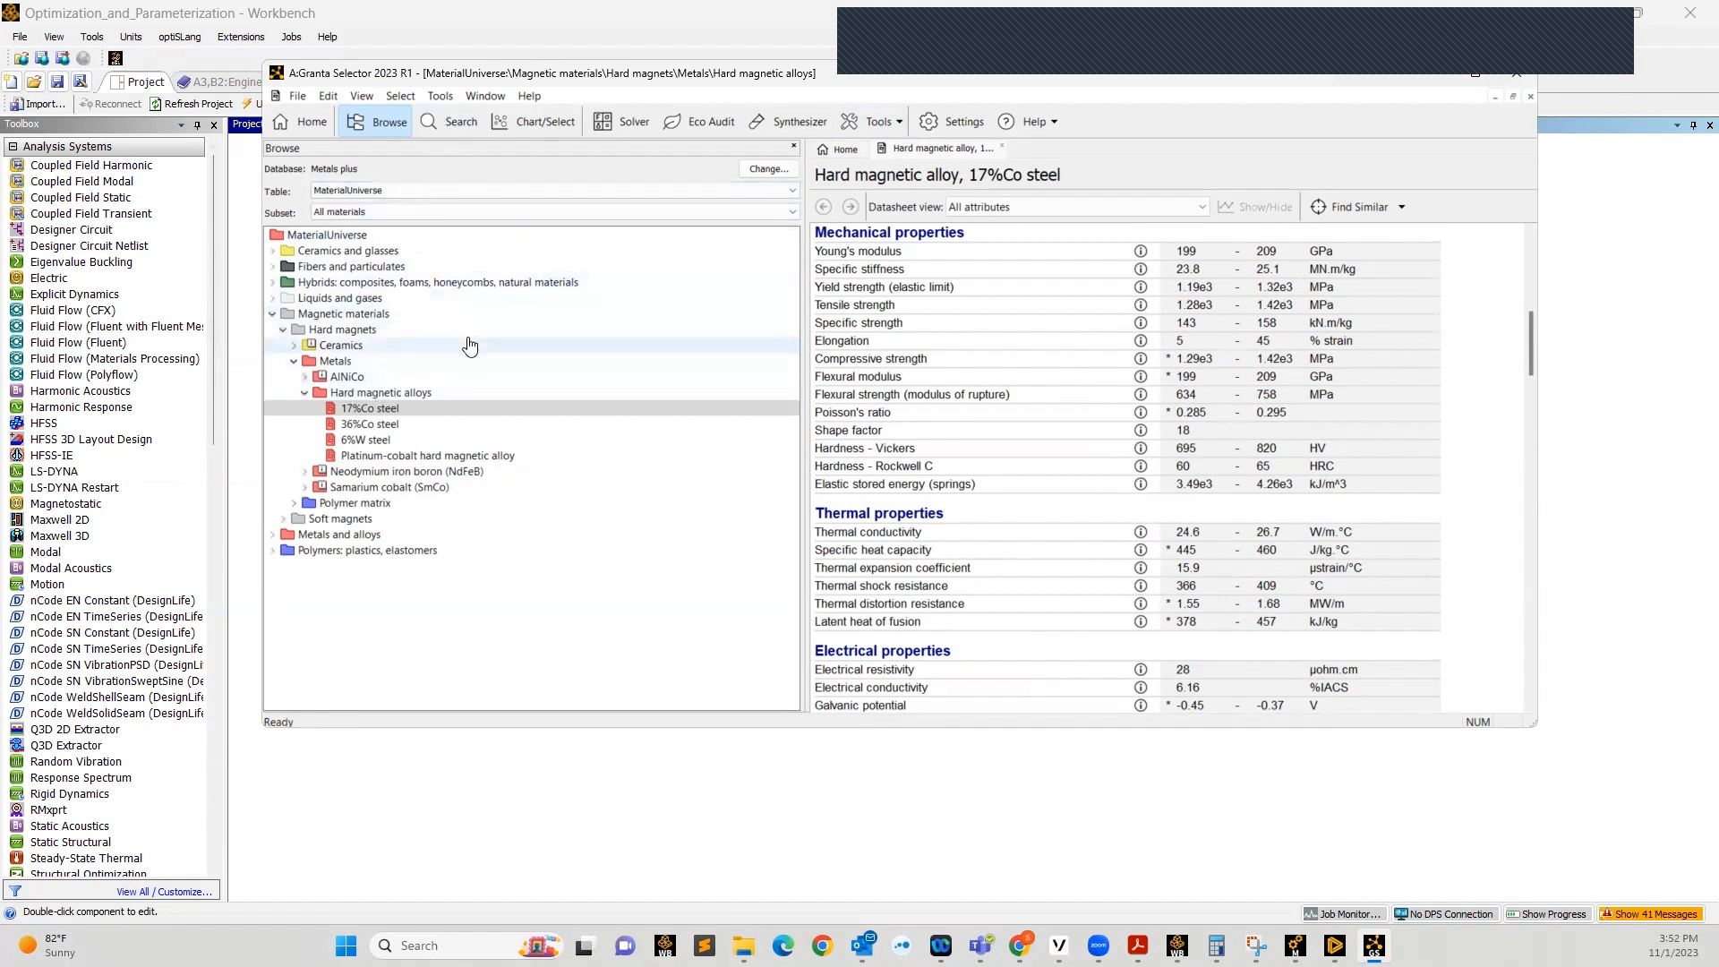
Search the Metals plus database for "graphite" and select Graphite (premium industrial)(parallel to plane) among the MaterialUniverse results
left_click(446, 127)
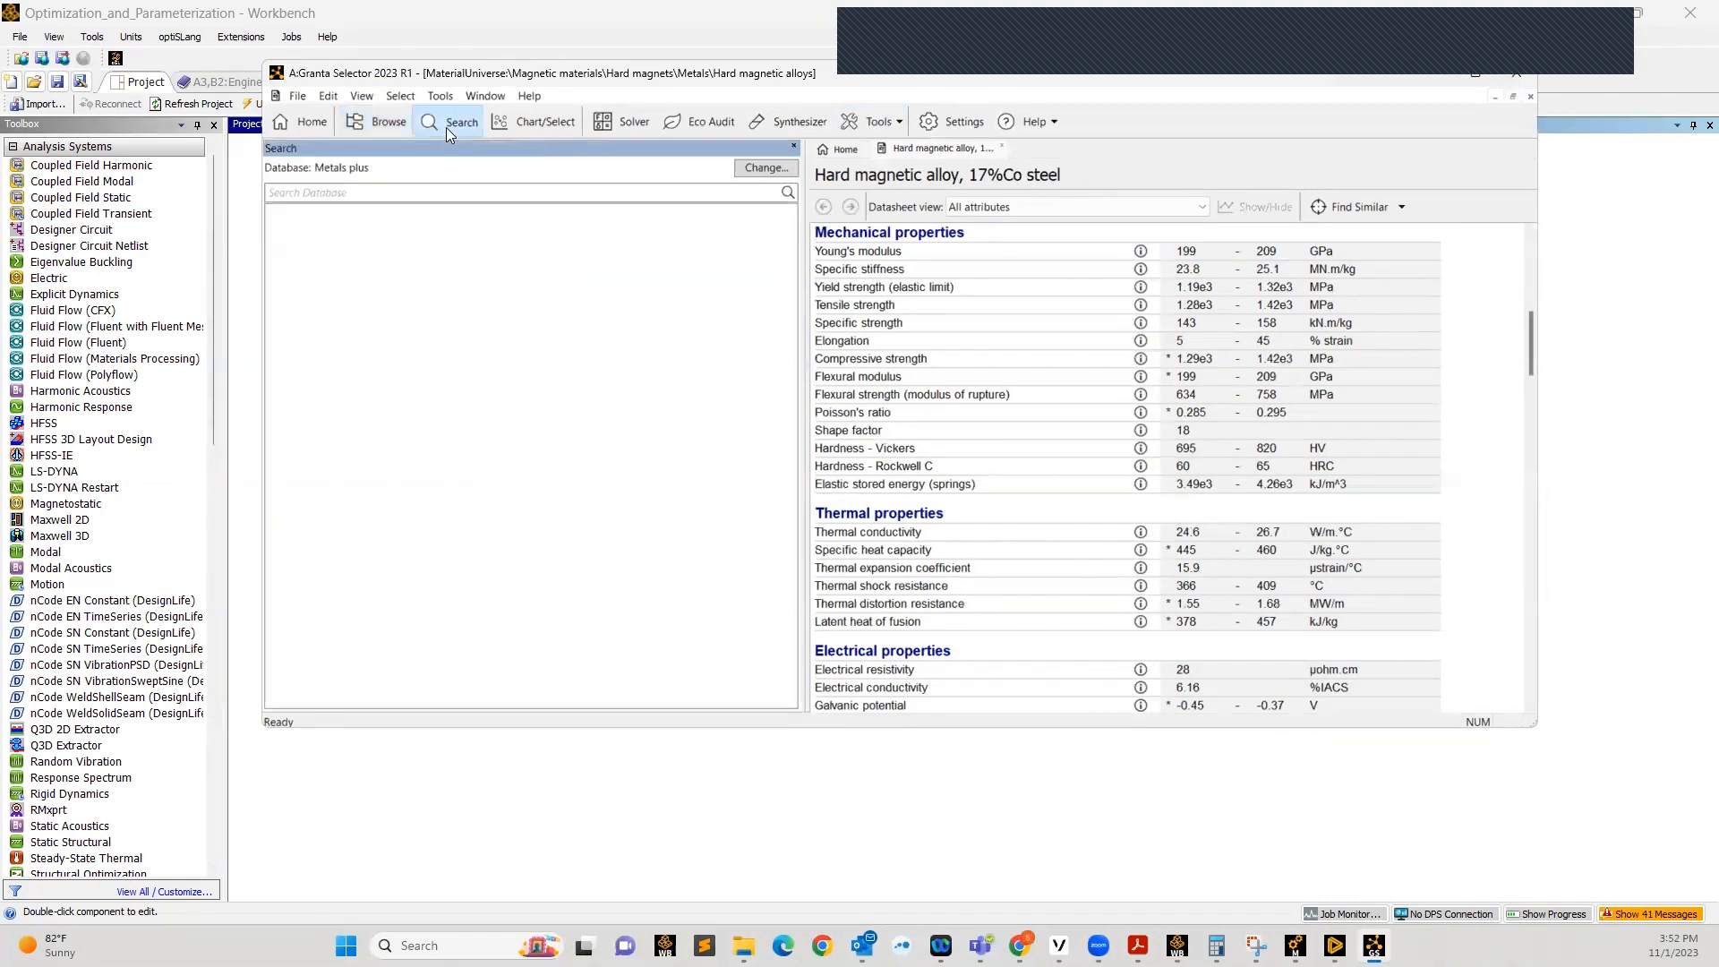
left_click(376, 191)
type("graphite")
key("Return")
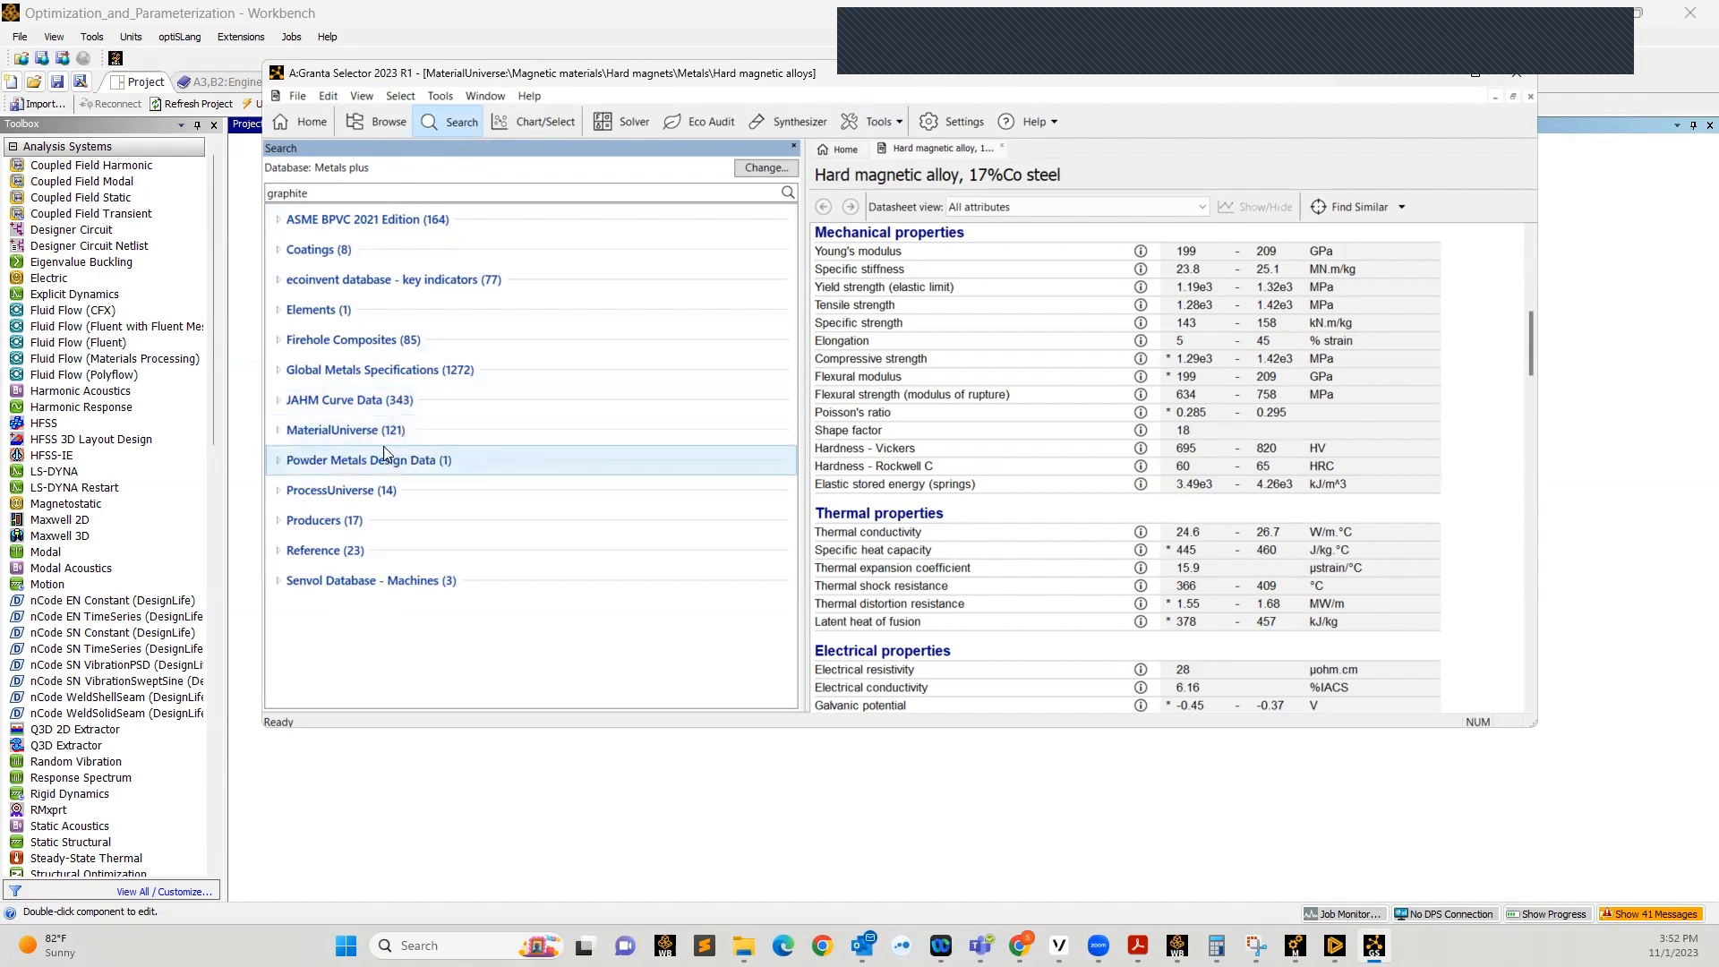
left_click(278, 431)
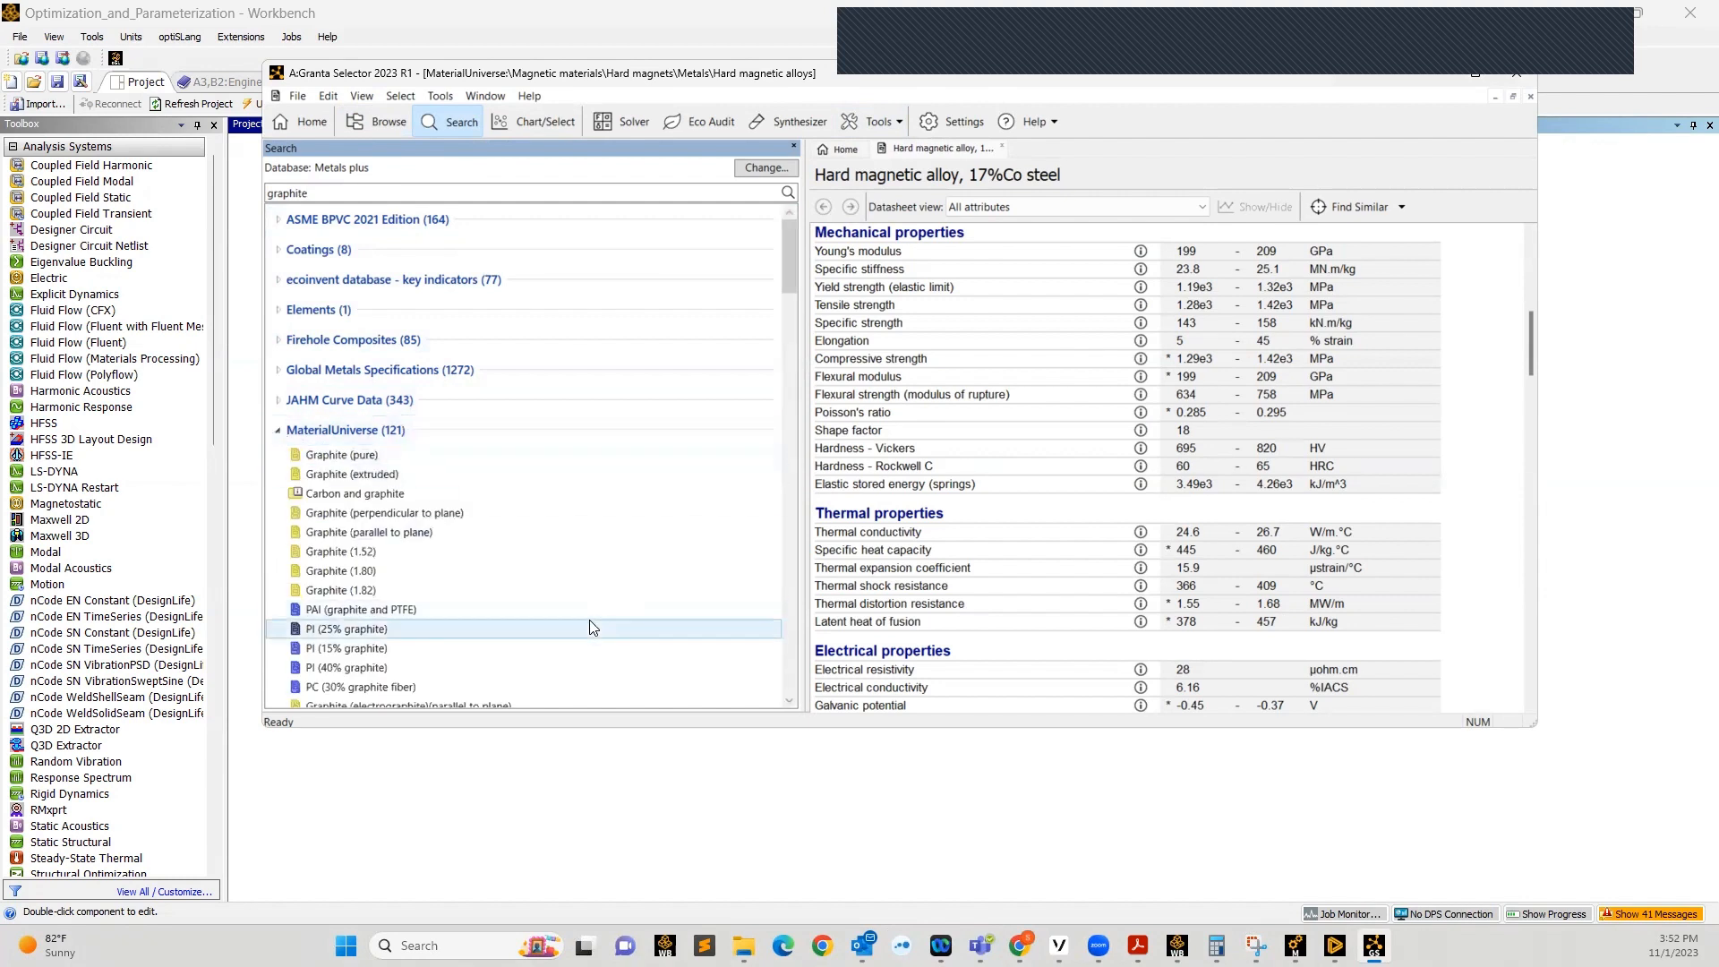
scroll(589, 619, "down", 1)
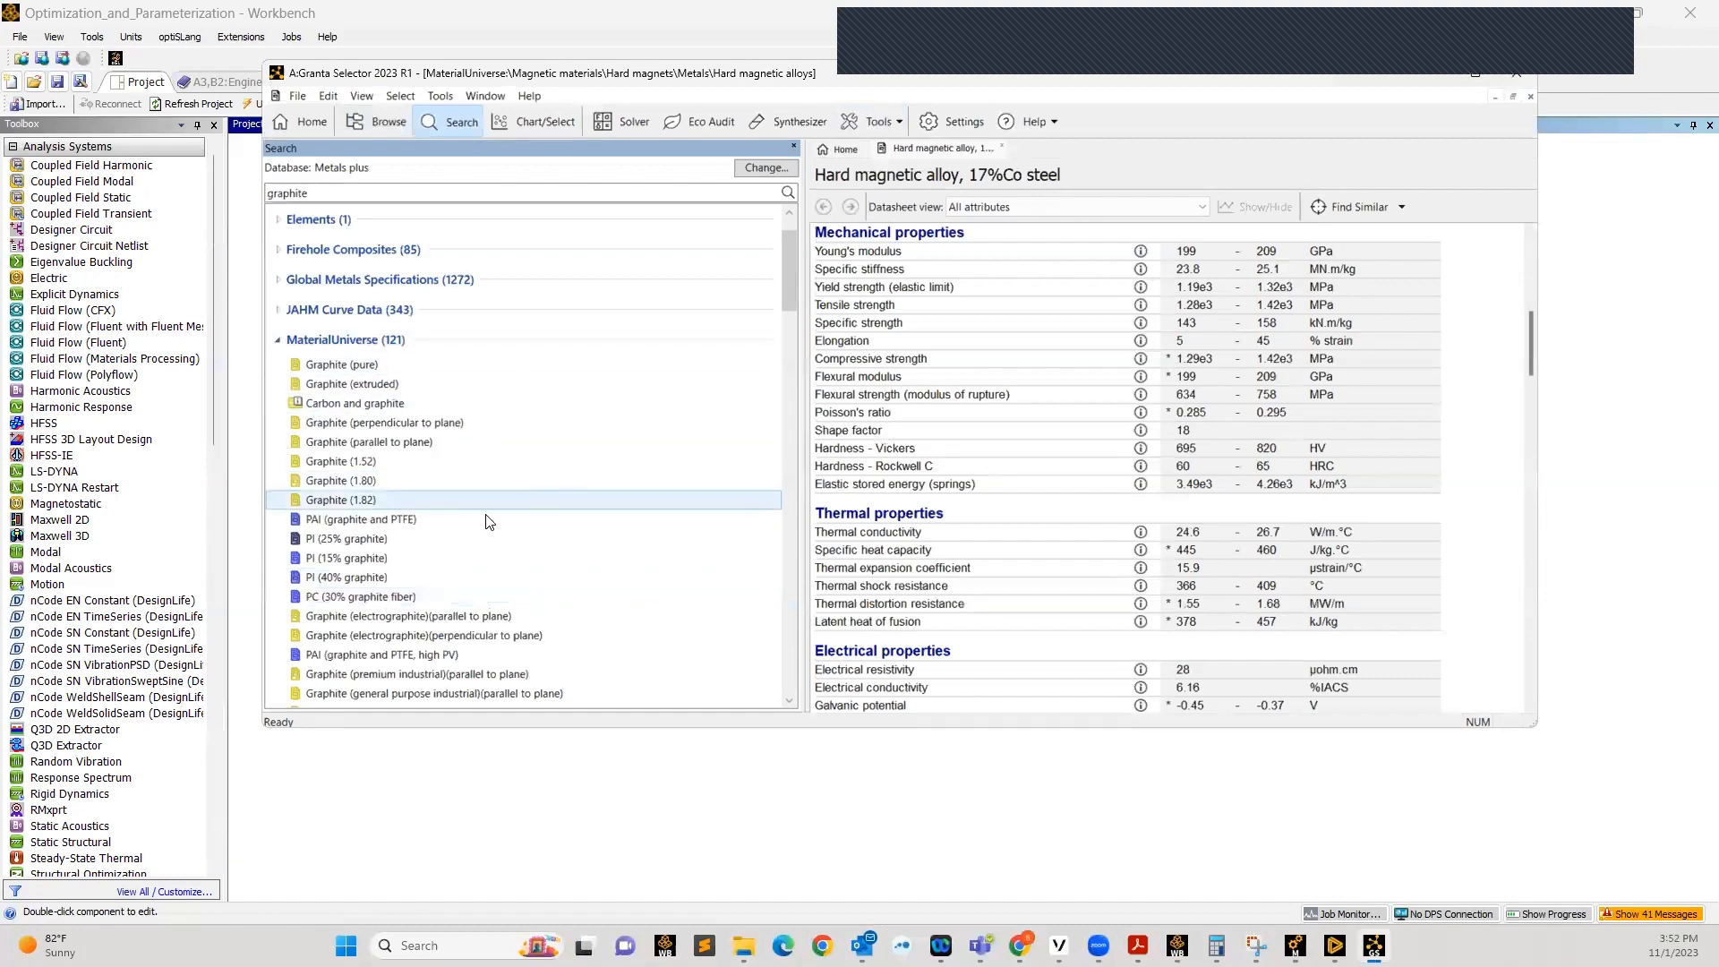
scroll(492, 506, "down", 1)
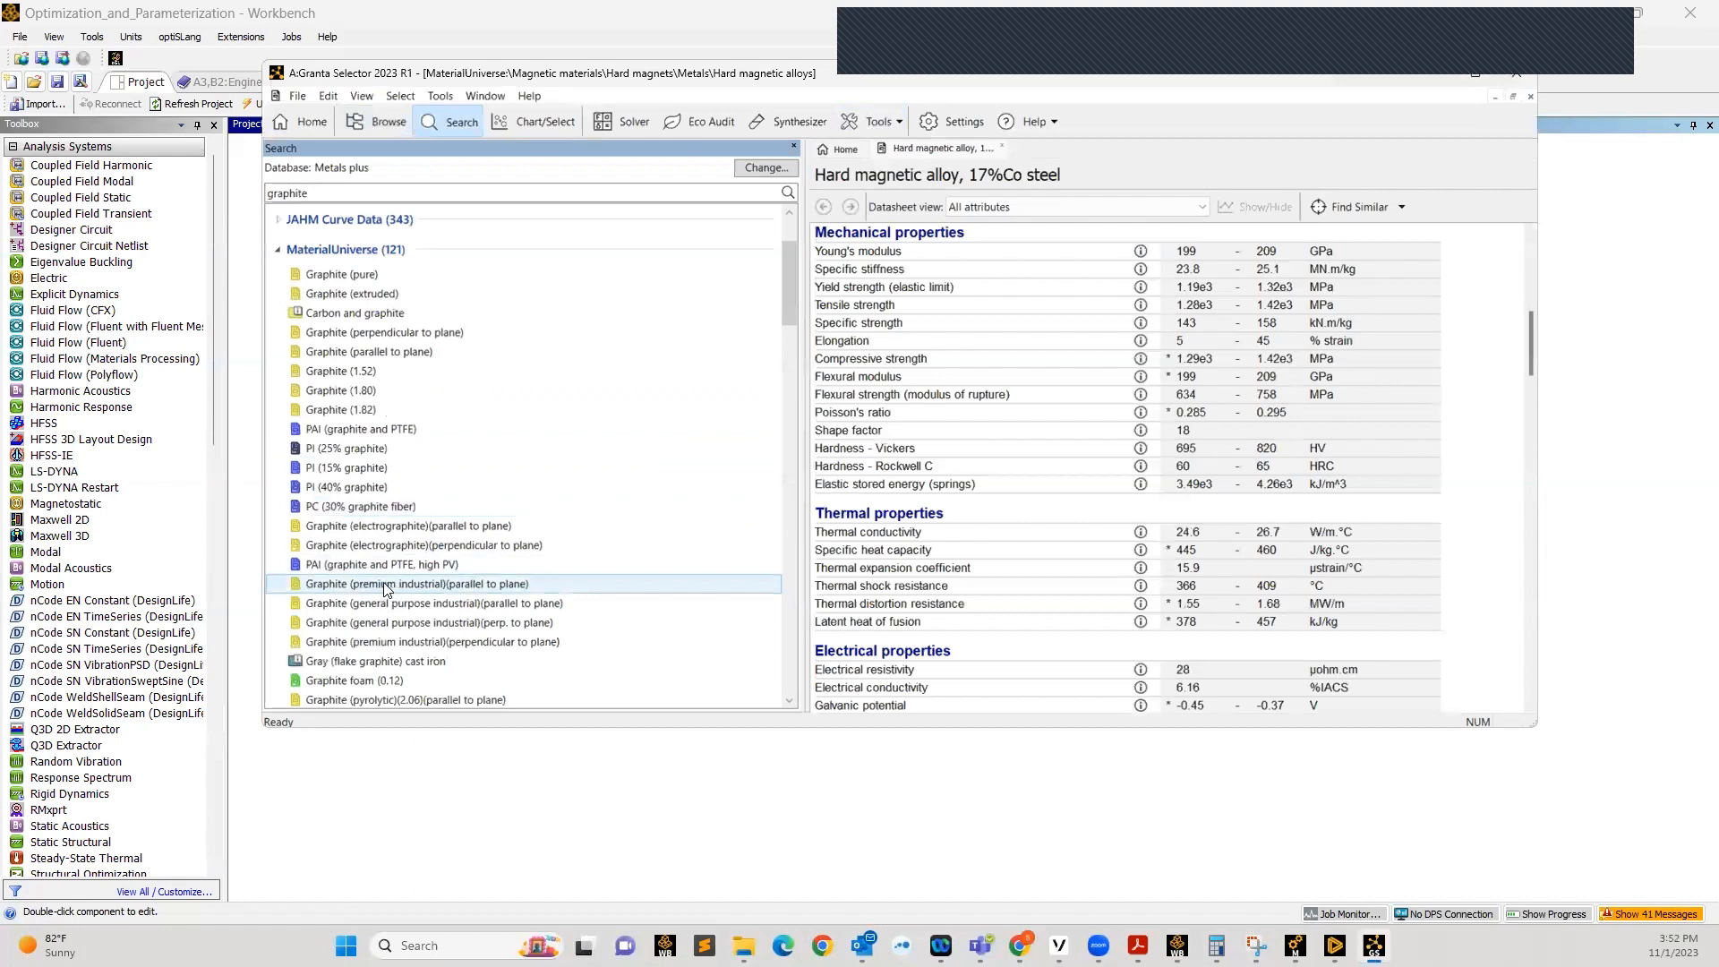
left_click(545, 584)
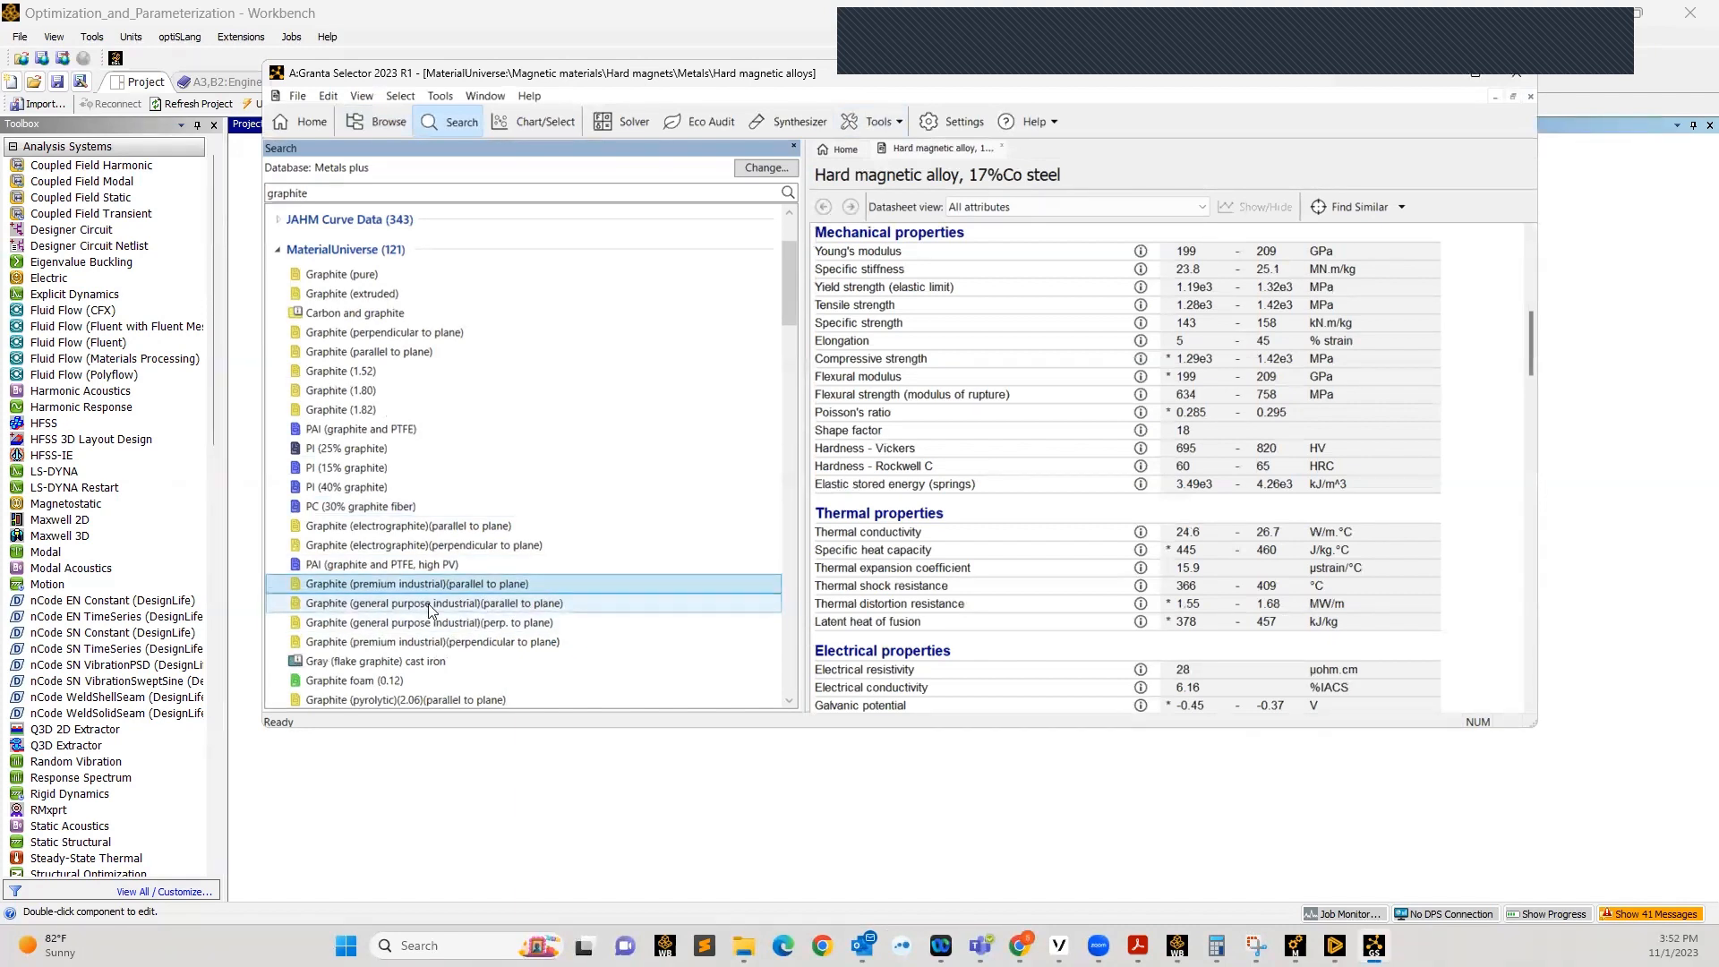
right_click(401, 584)
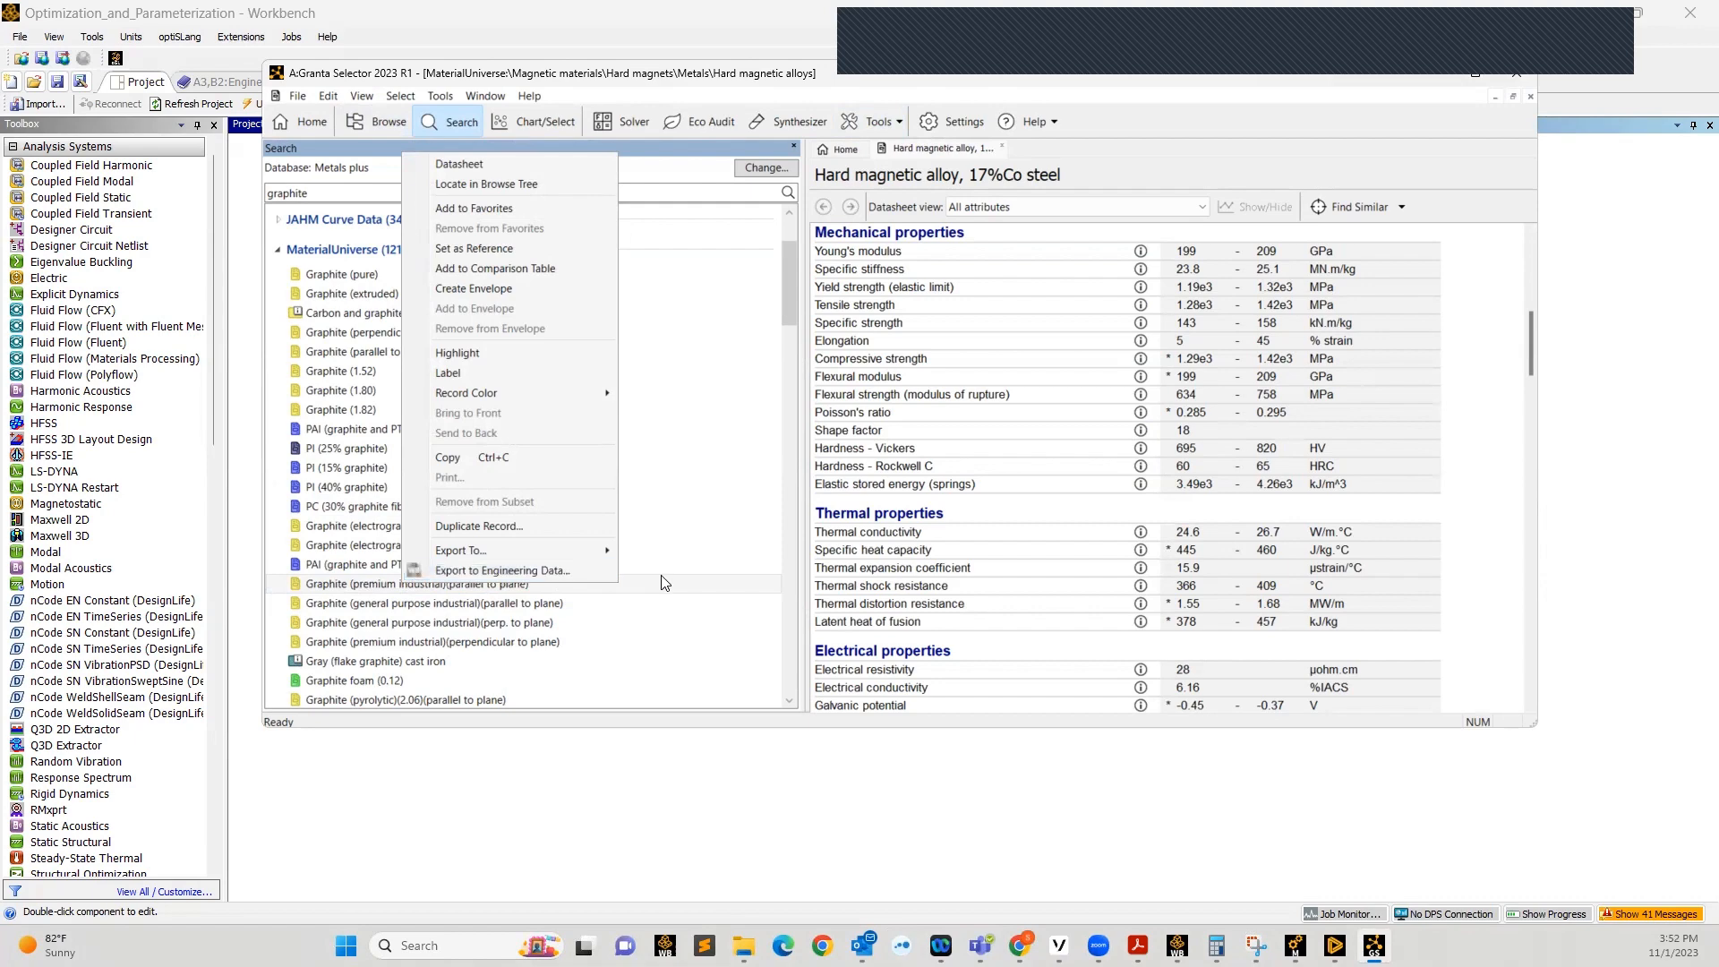
Switch to Workbench and update the Granta Selector component in system A
left_click(639, 802)
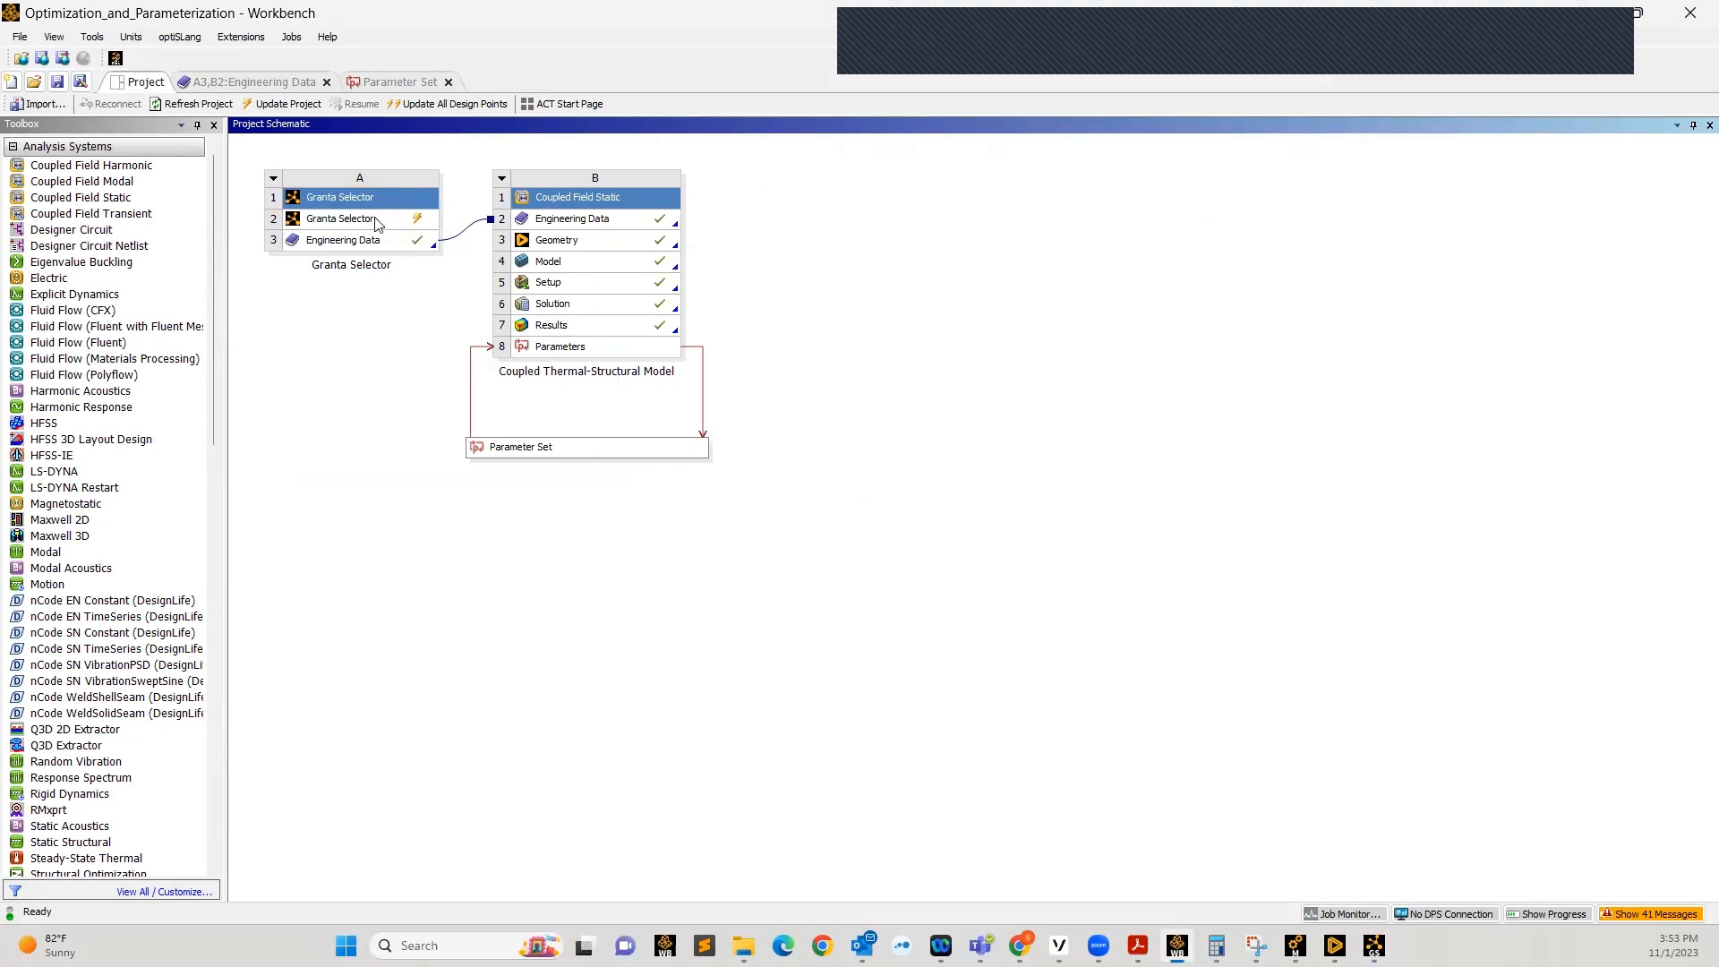
left_click(398, 223)
right_click(398, 224)
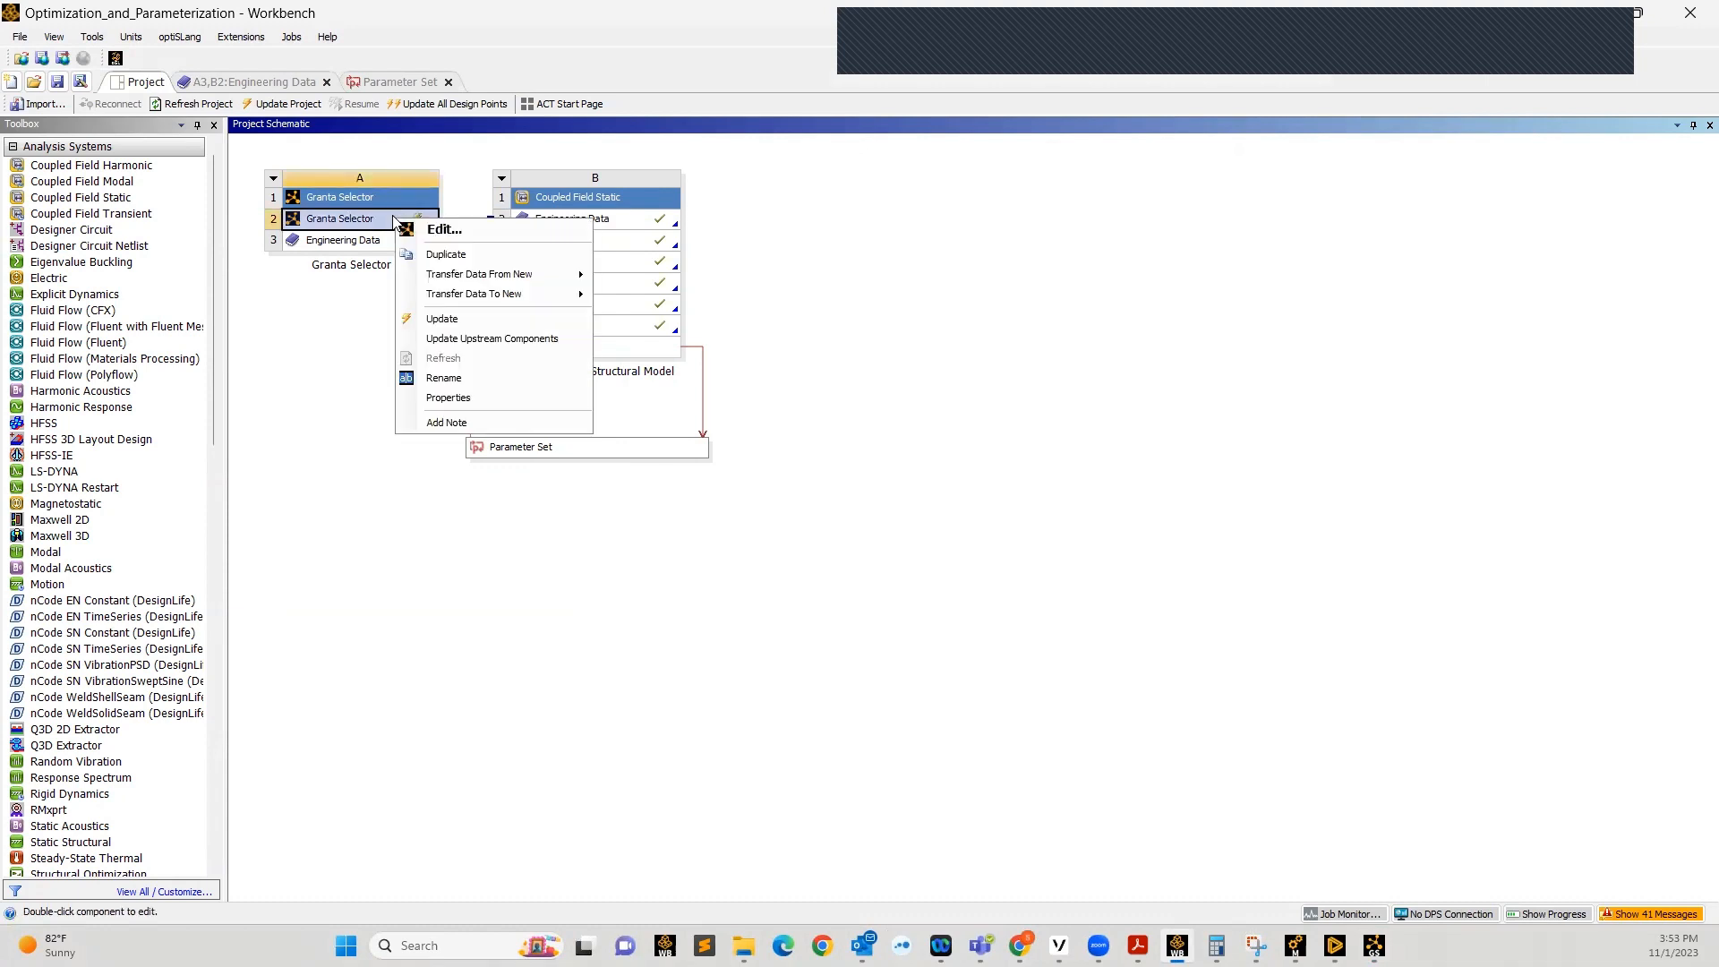
left_click(442, 317)
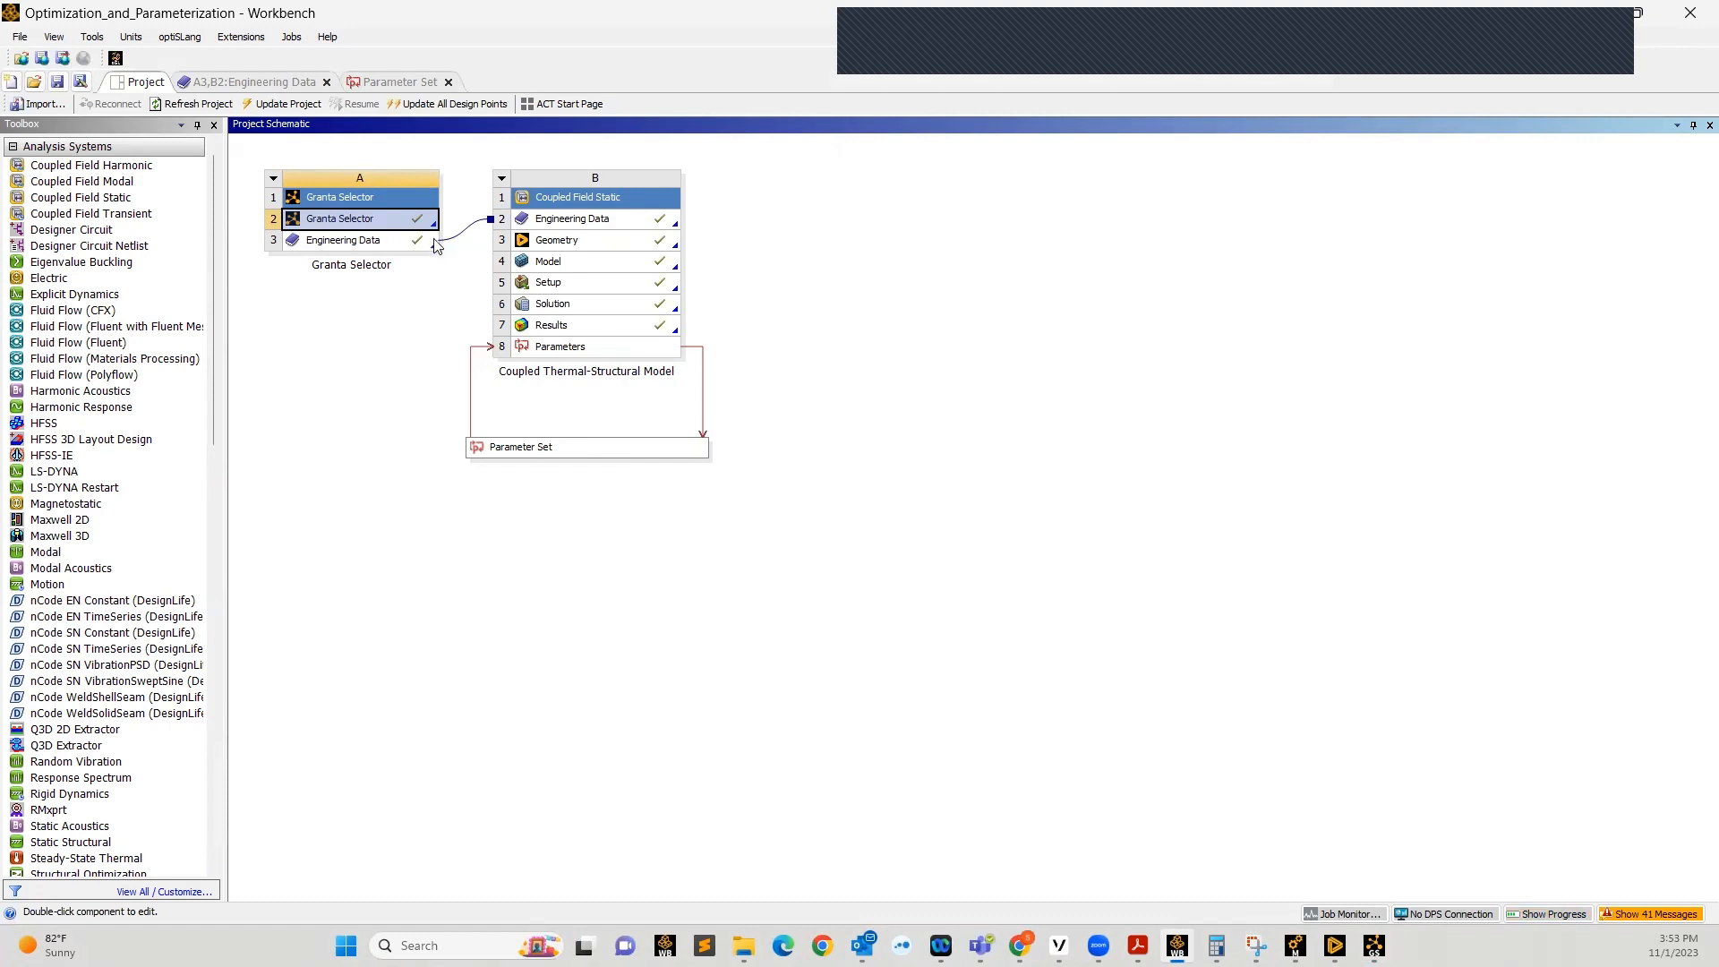
Open the Engineering Data of the Coupled Thermal-Structural Model and look through the available engineering data sources
double_click(574, 225)
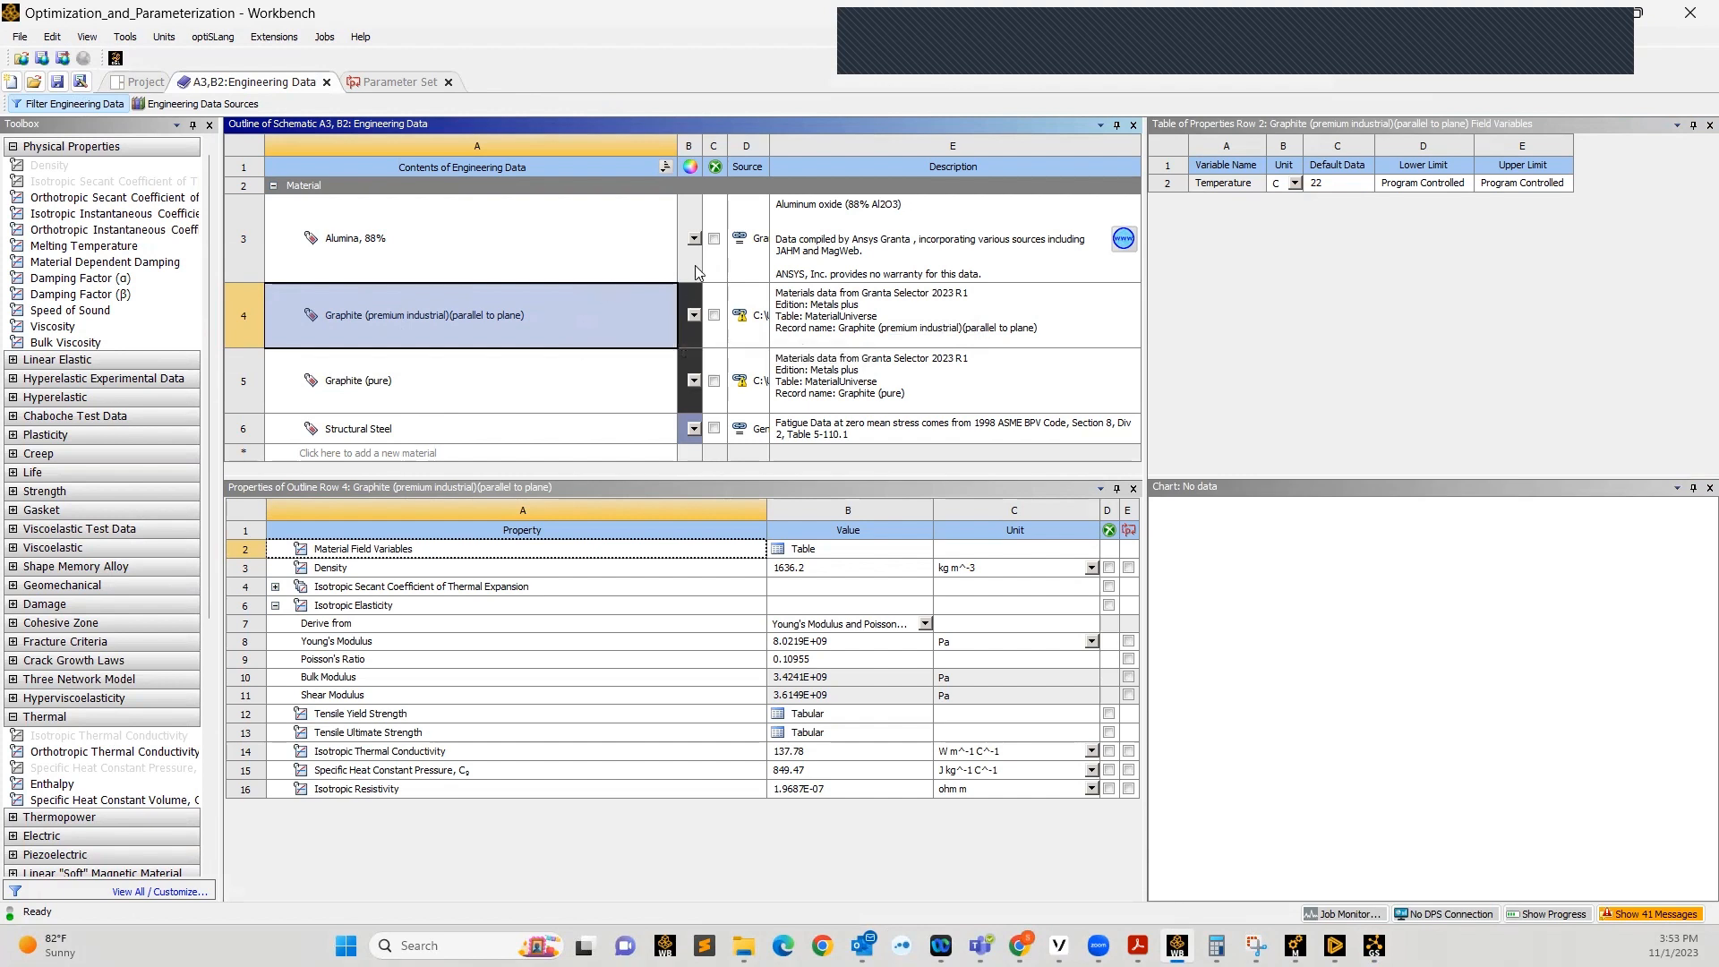
left_click(515, 380)
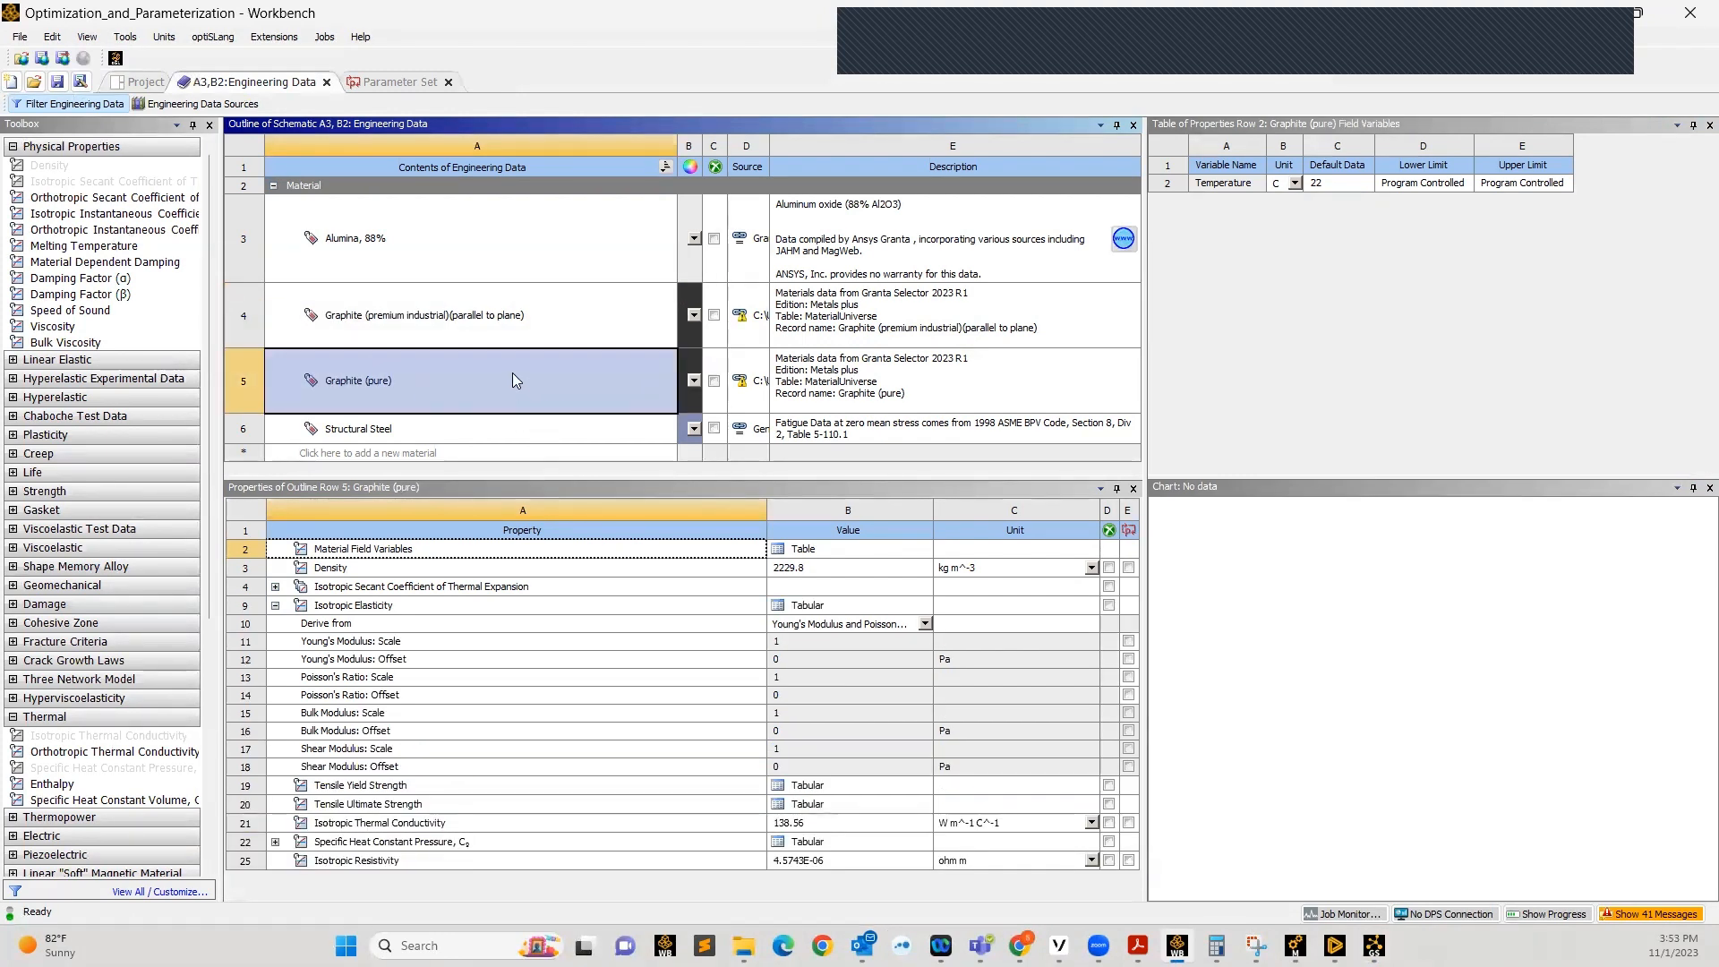
left_click(221, 108)
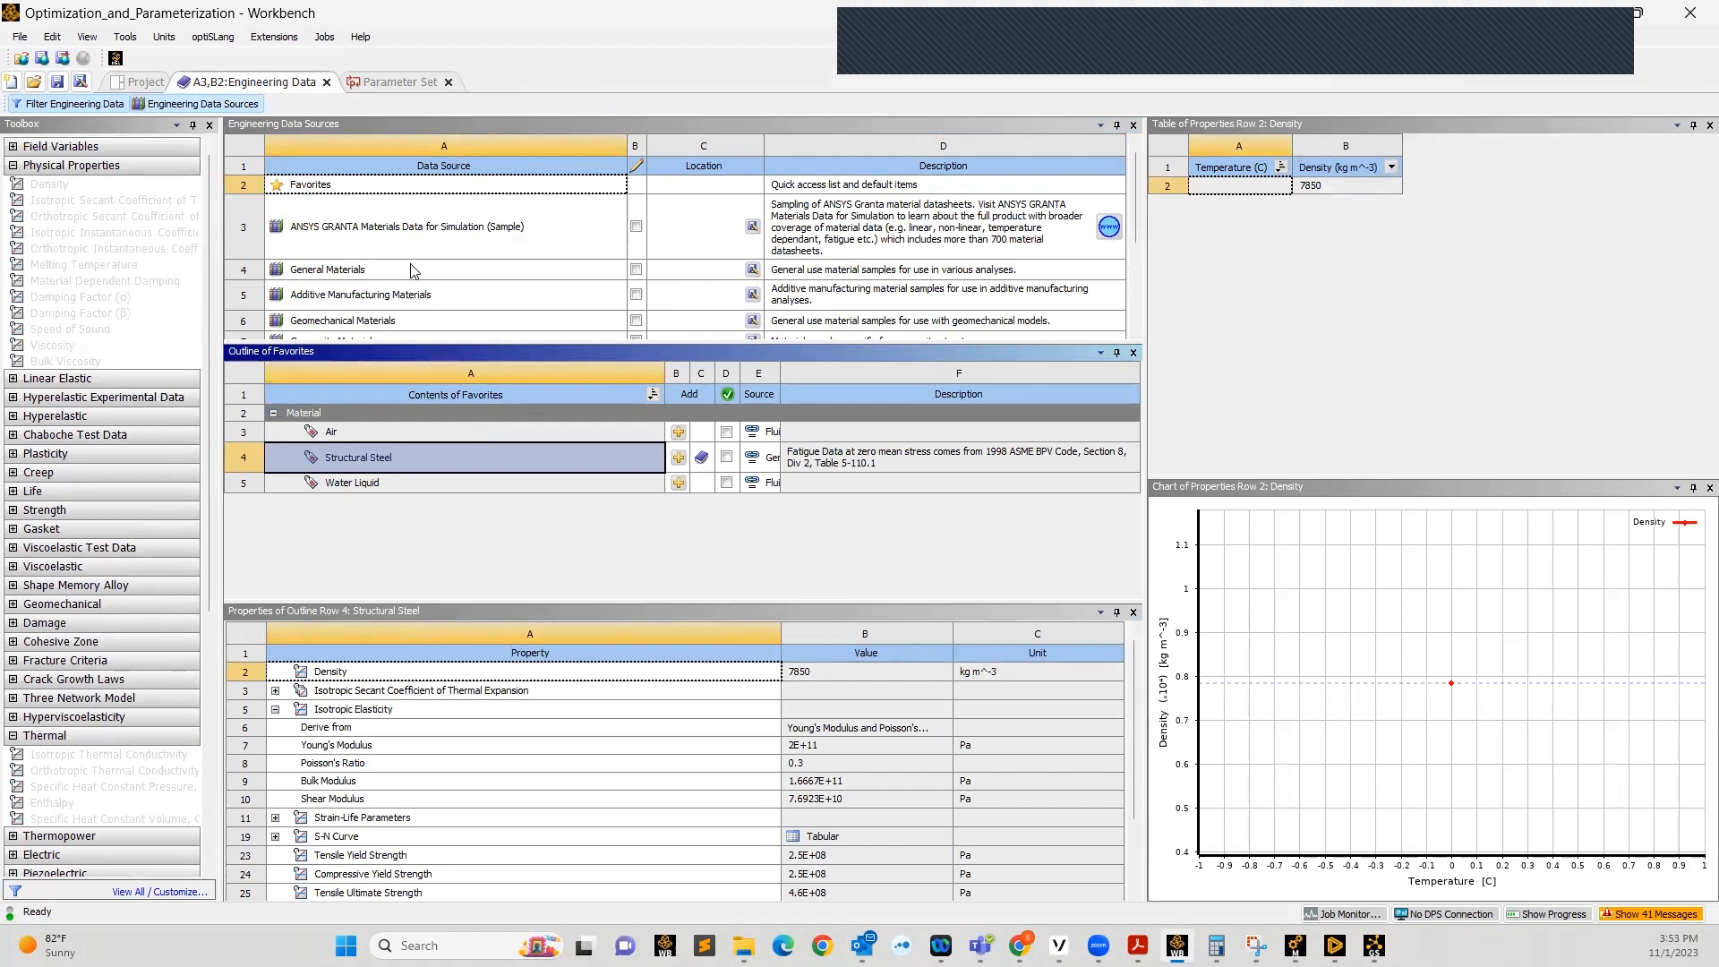
scroll(511, 224, "down", 3)
scroll(413, 294, "up", 1)
left_click(231, 105)
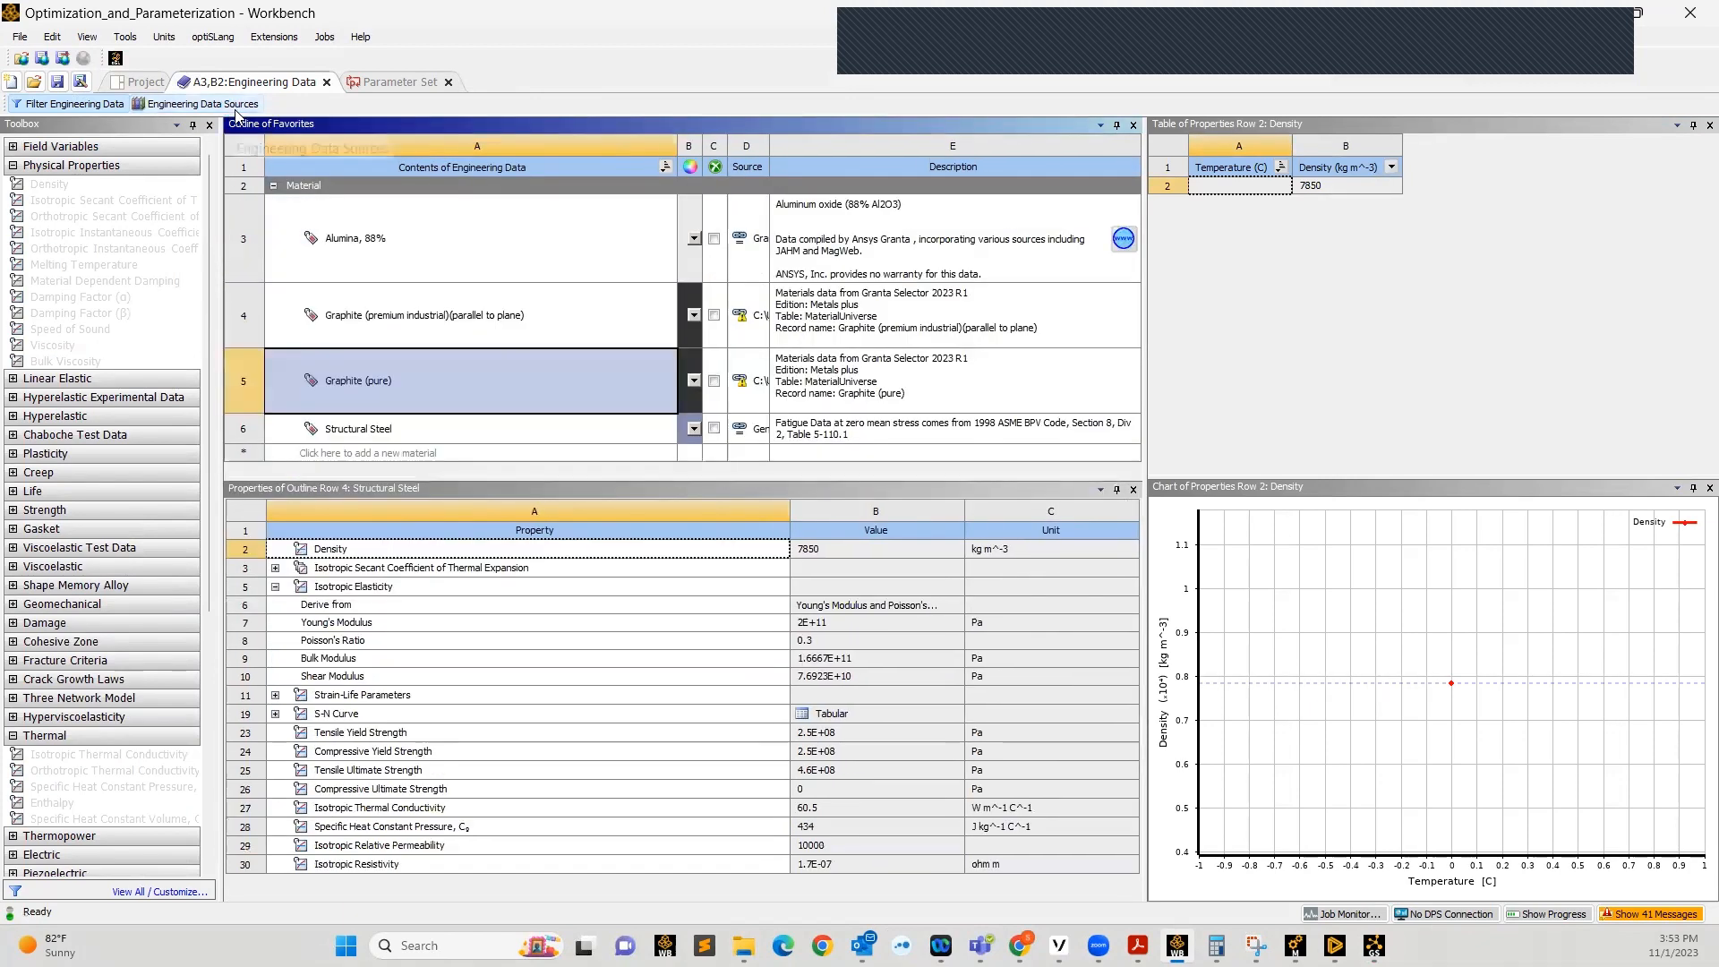
Examine the material properties of Graphite (pure), Graphite (premium industrial)(parallel to plane) and Alumina, 88%
left_click_drag(397, 390, 392, 408)
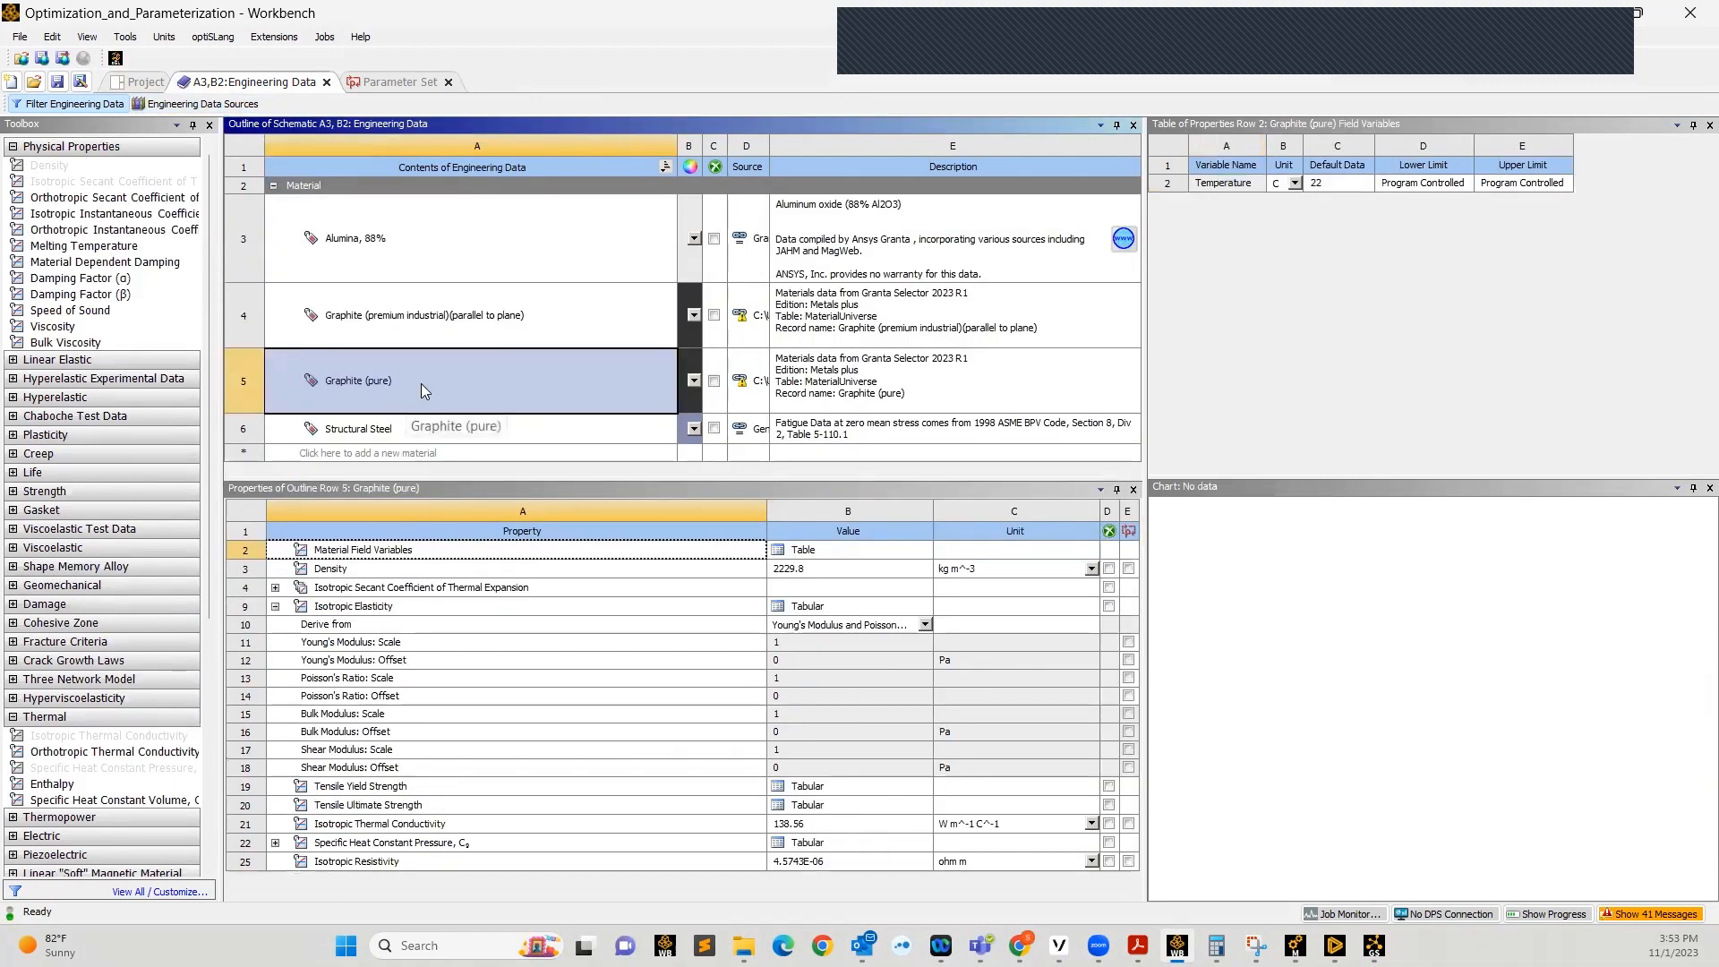
left_click_drag(508, 374, 510, 345)
left_click(578, 320)
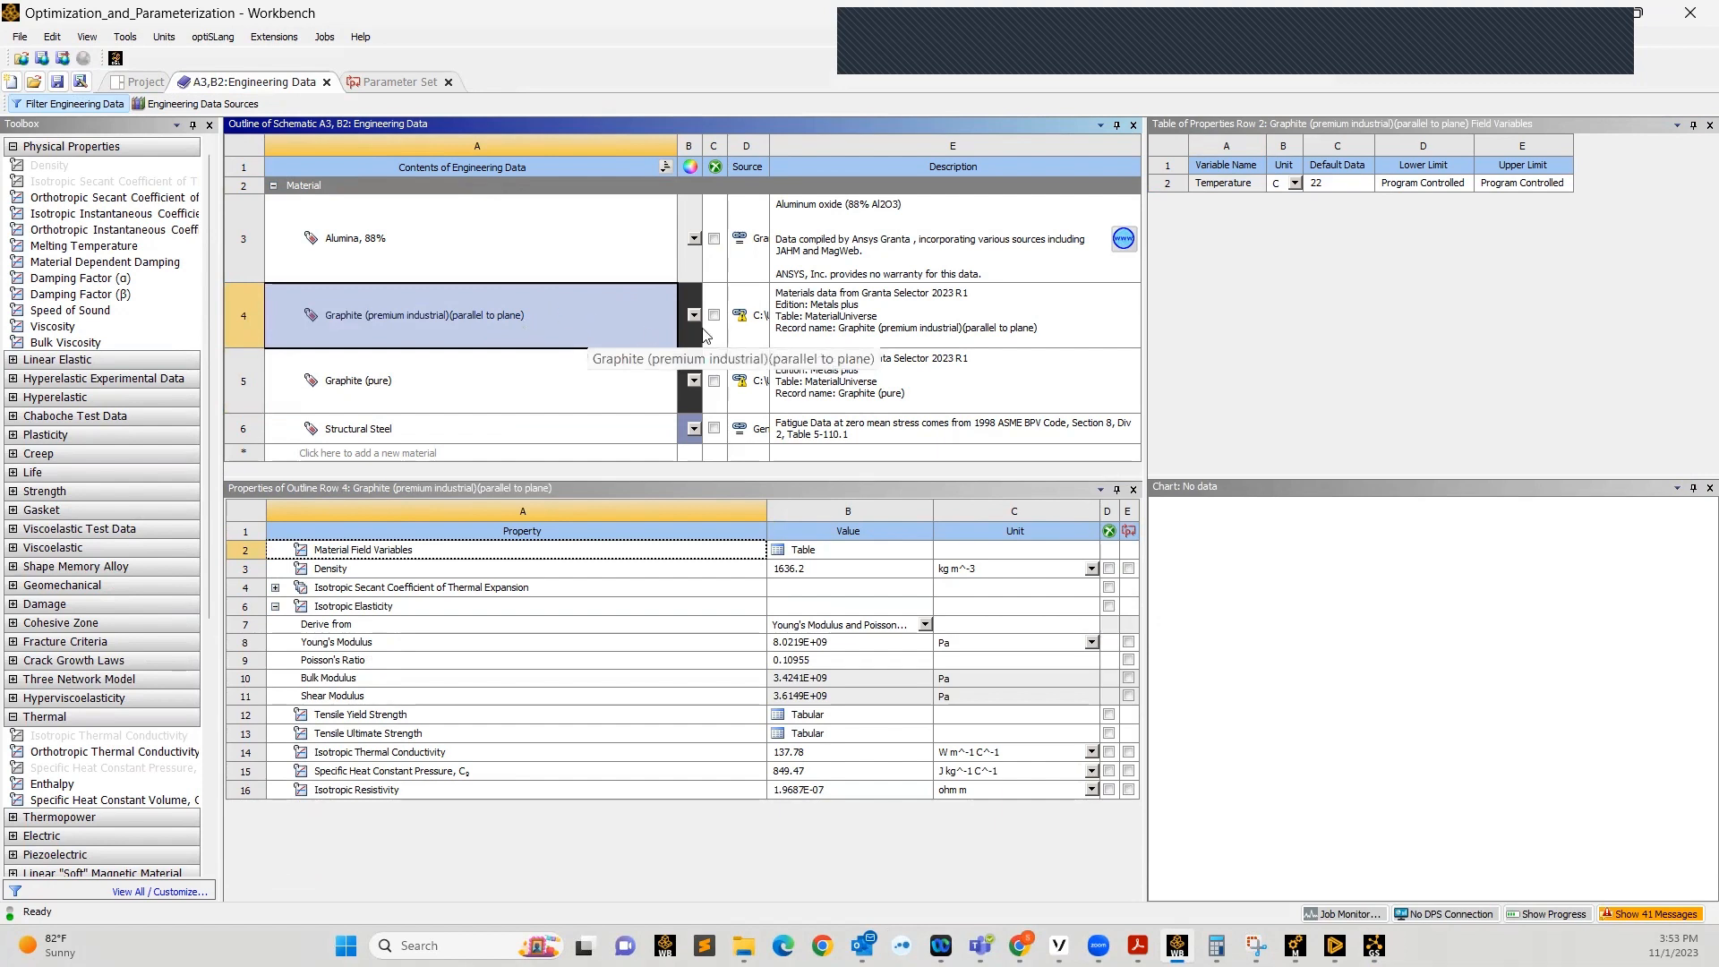
left_click_drag(342, 287, 551, 324)
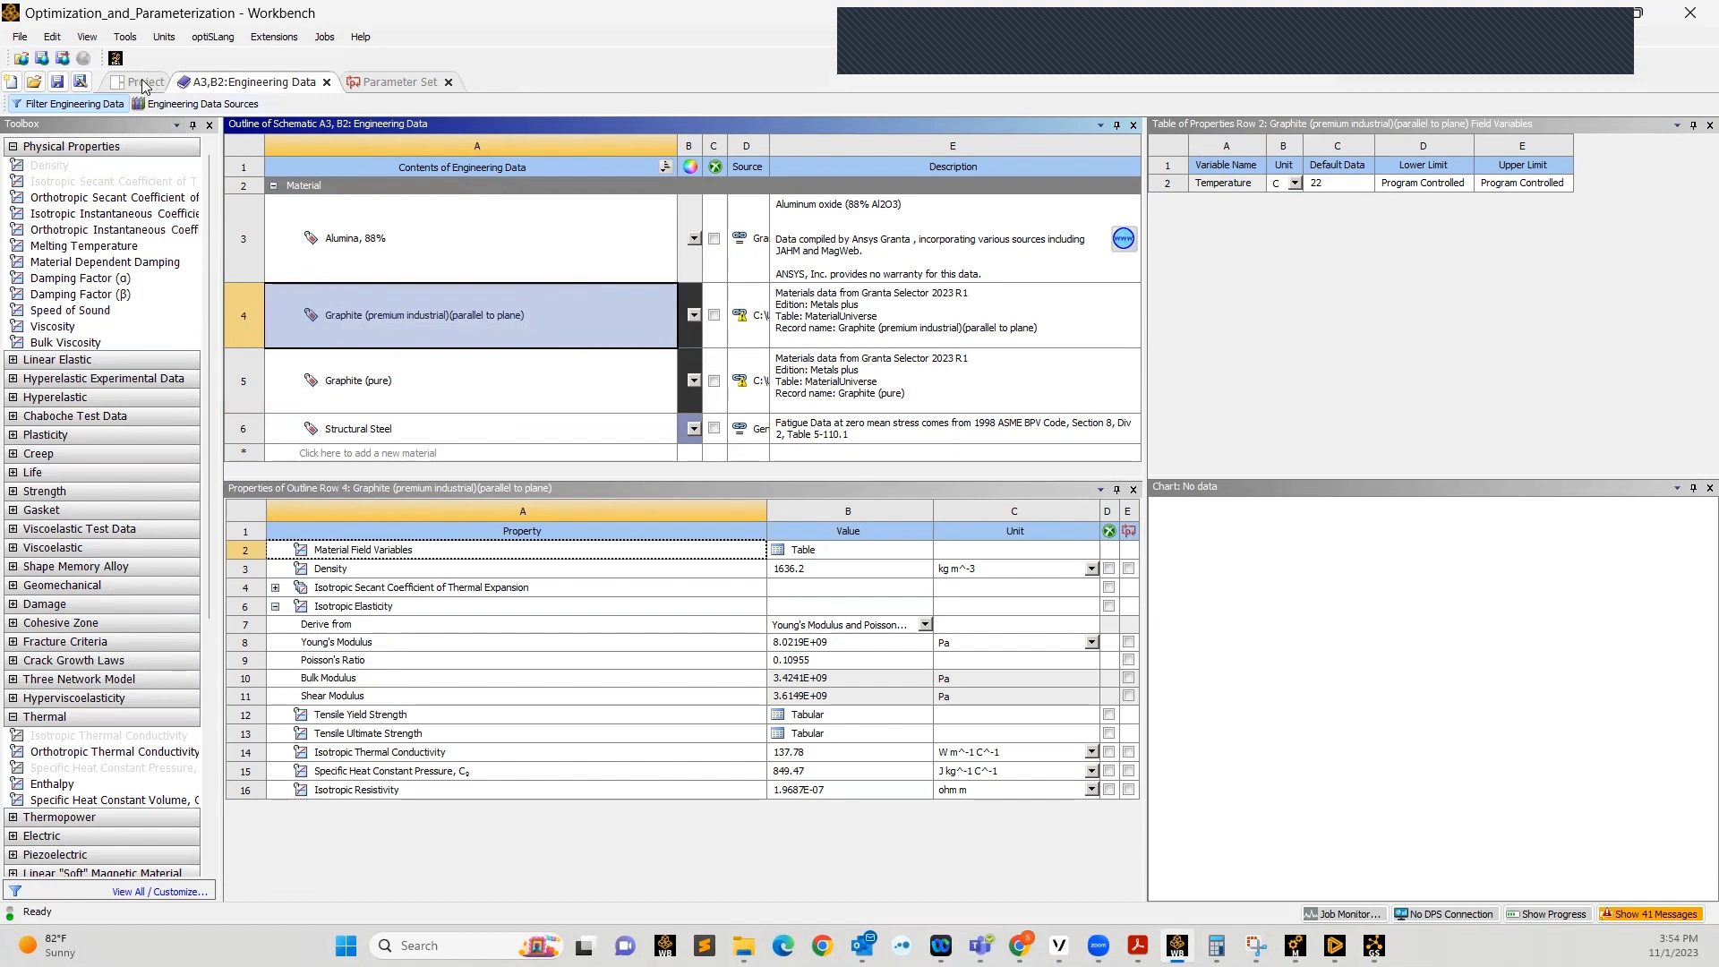
left_click_drag(447, 242, 428, 238)
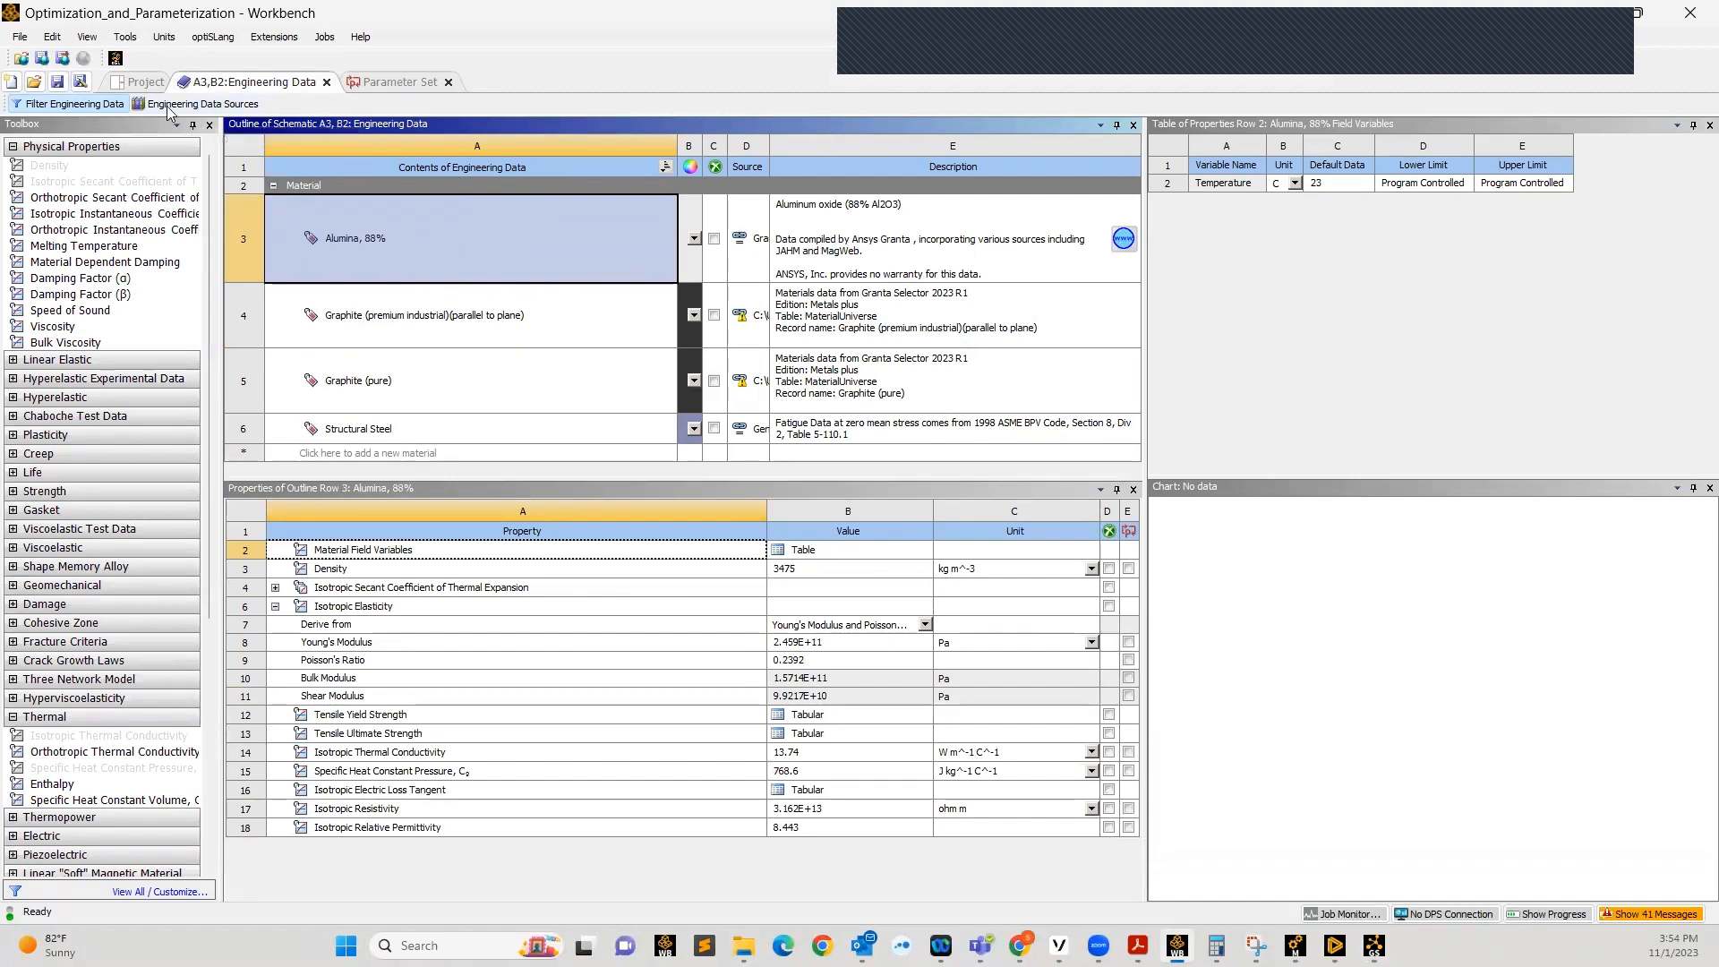
Return to the project schematic, then switch to Discovery and inspect the heat sink geometry in the TestCAD model up close
left_click(139, 84)
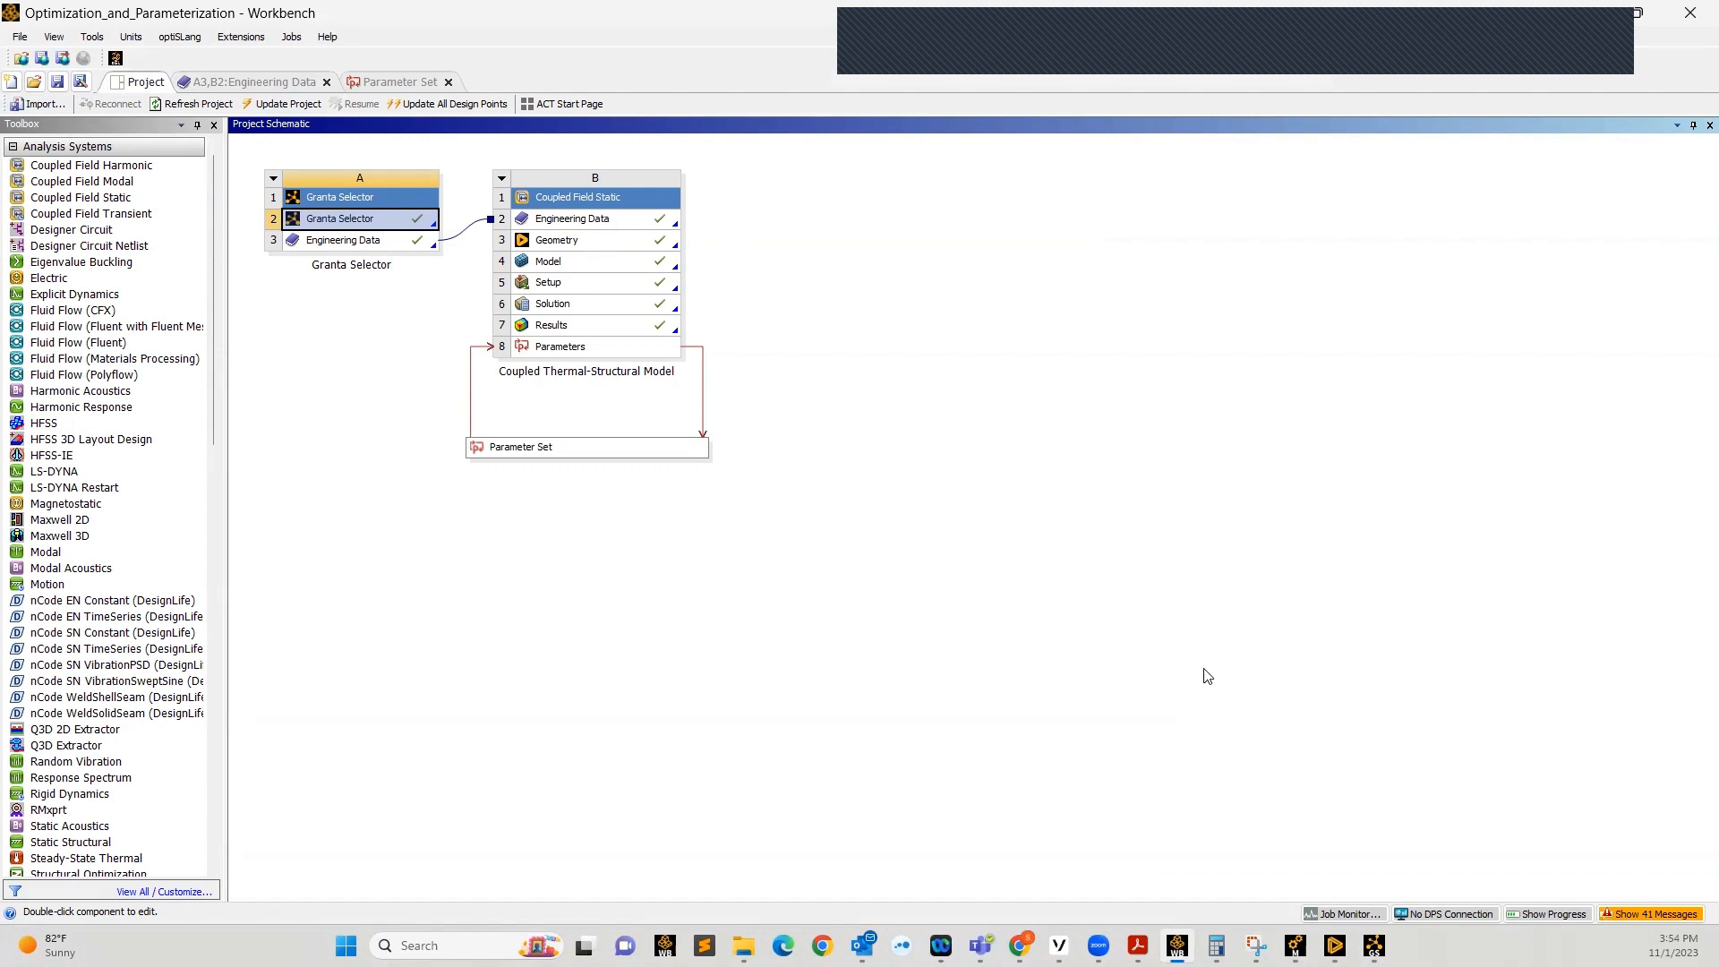
left_click(1334, 945)
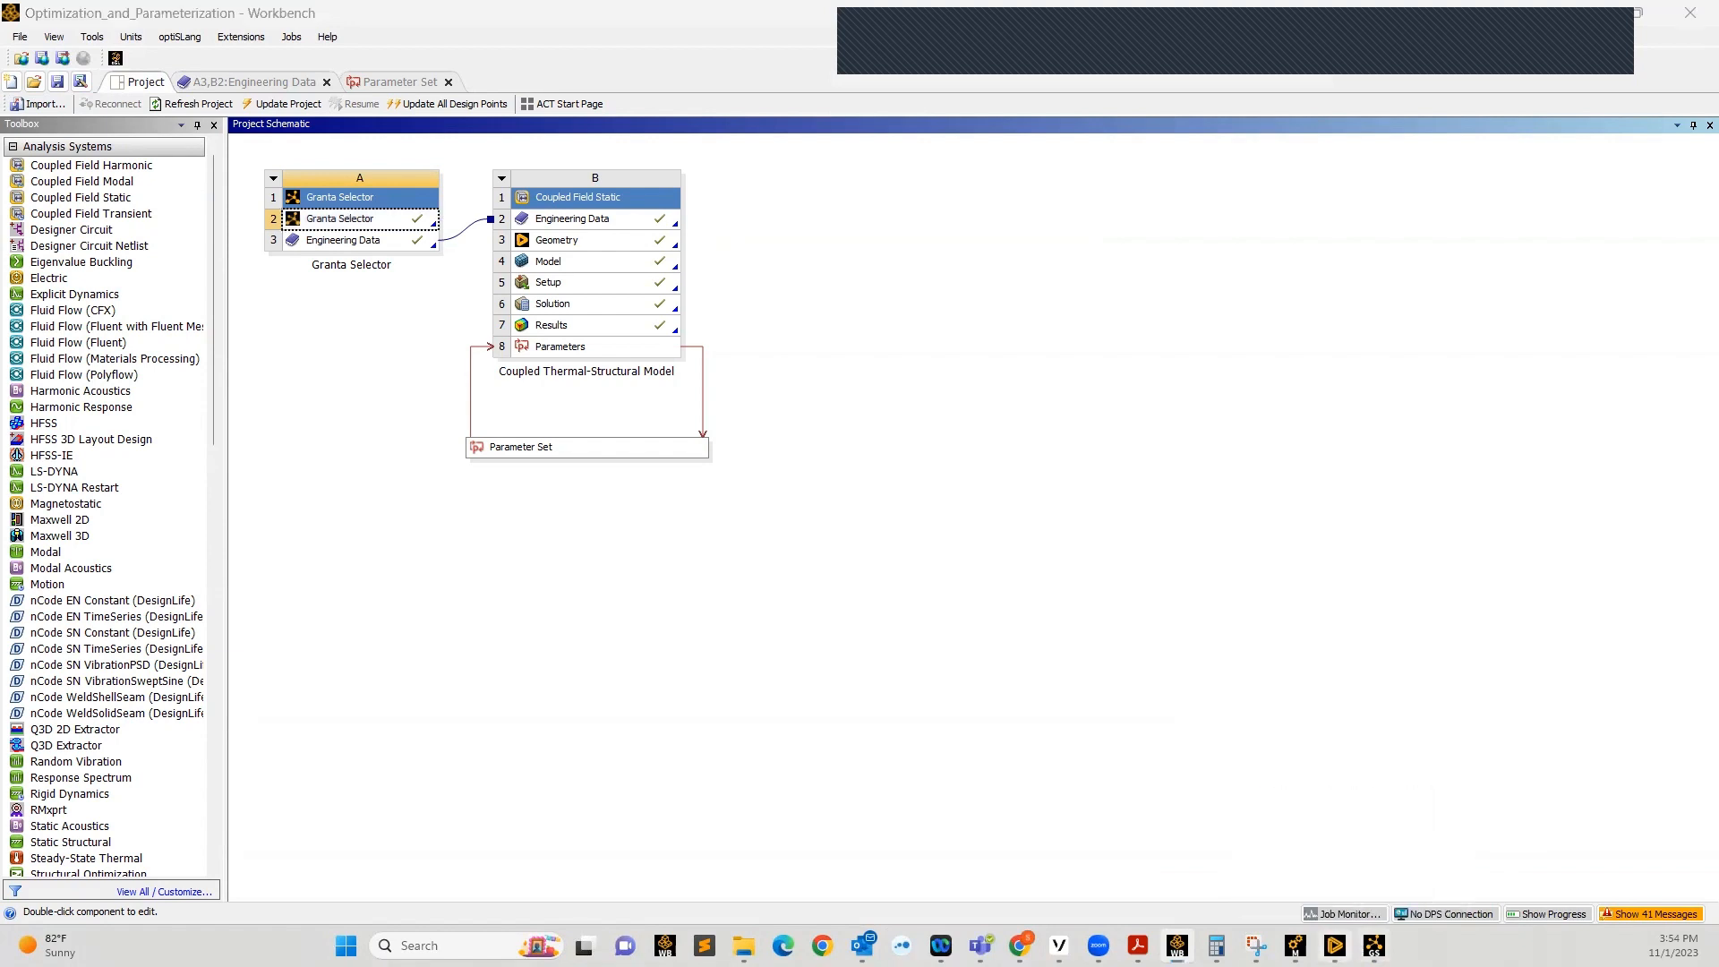
scroll(388, 453, "down", 3)
scroll(814, 561, "up", 2)
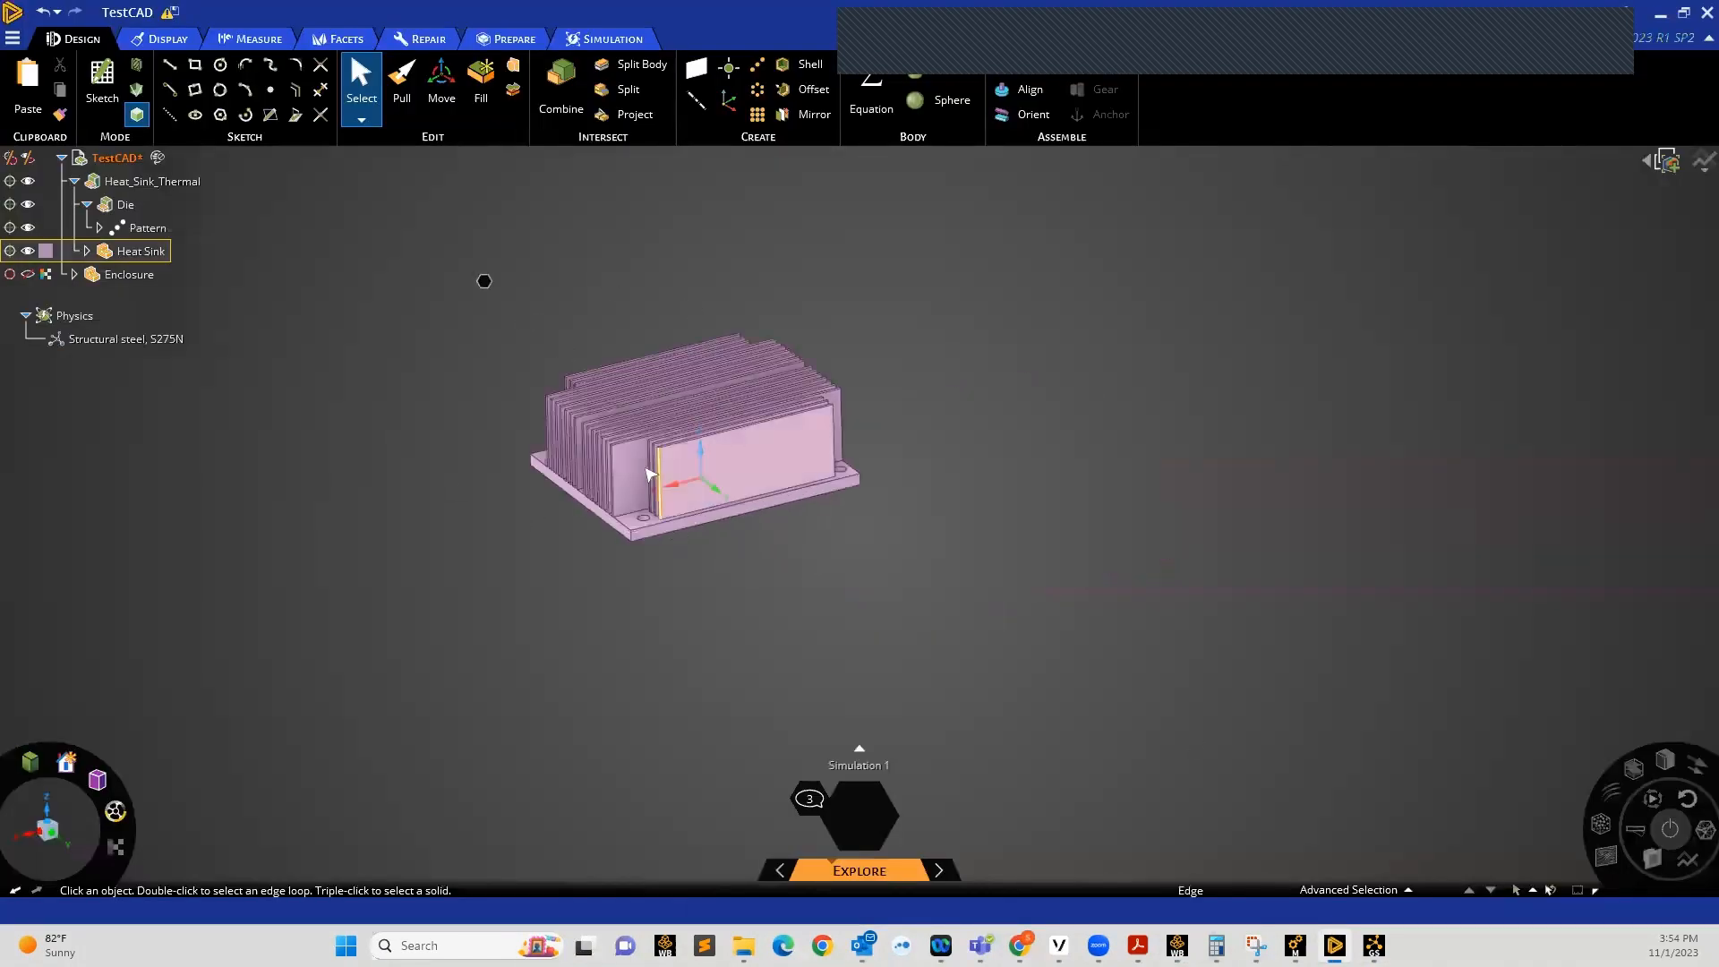
scroll(649, 472, "up", 2)
scroll(562, 455, "up", 2)
scroll(694, 520, "down", 3)
scroll(573, 434, "up", 2)
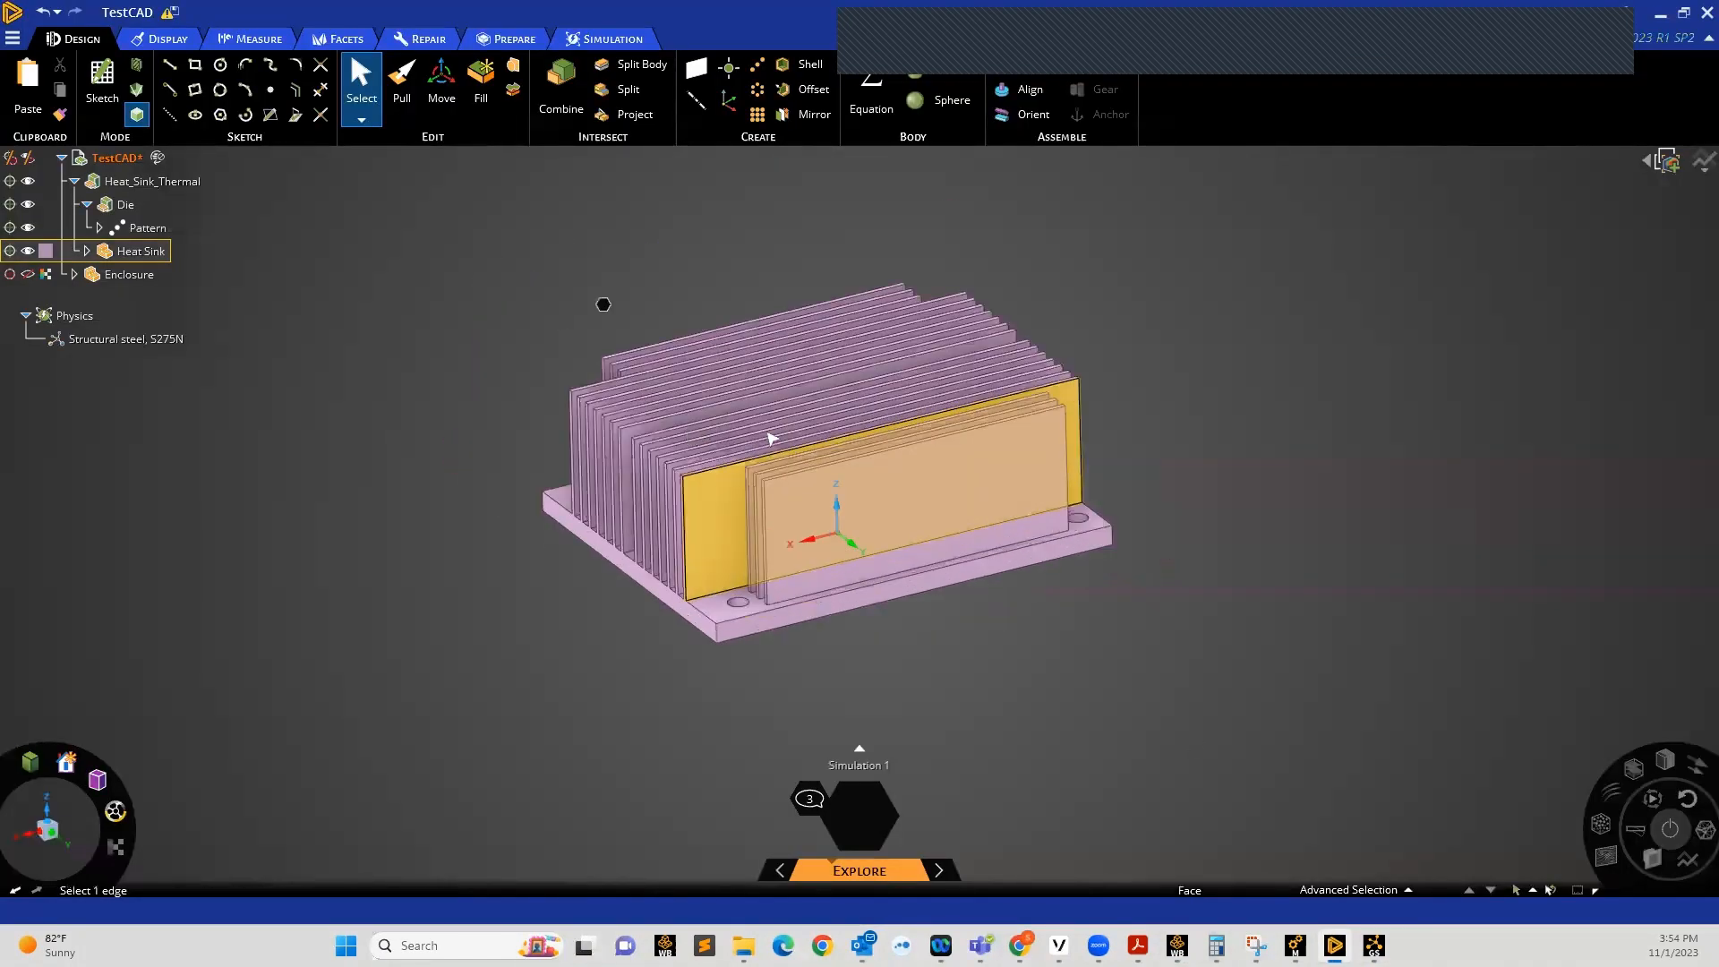
left_click(397, 324)
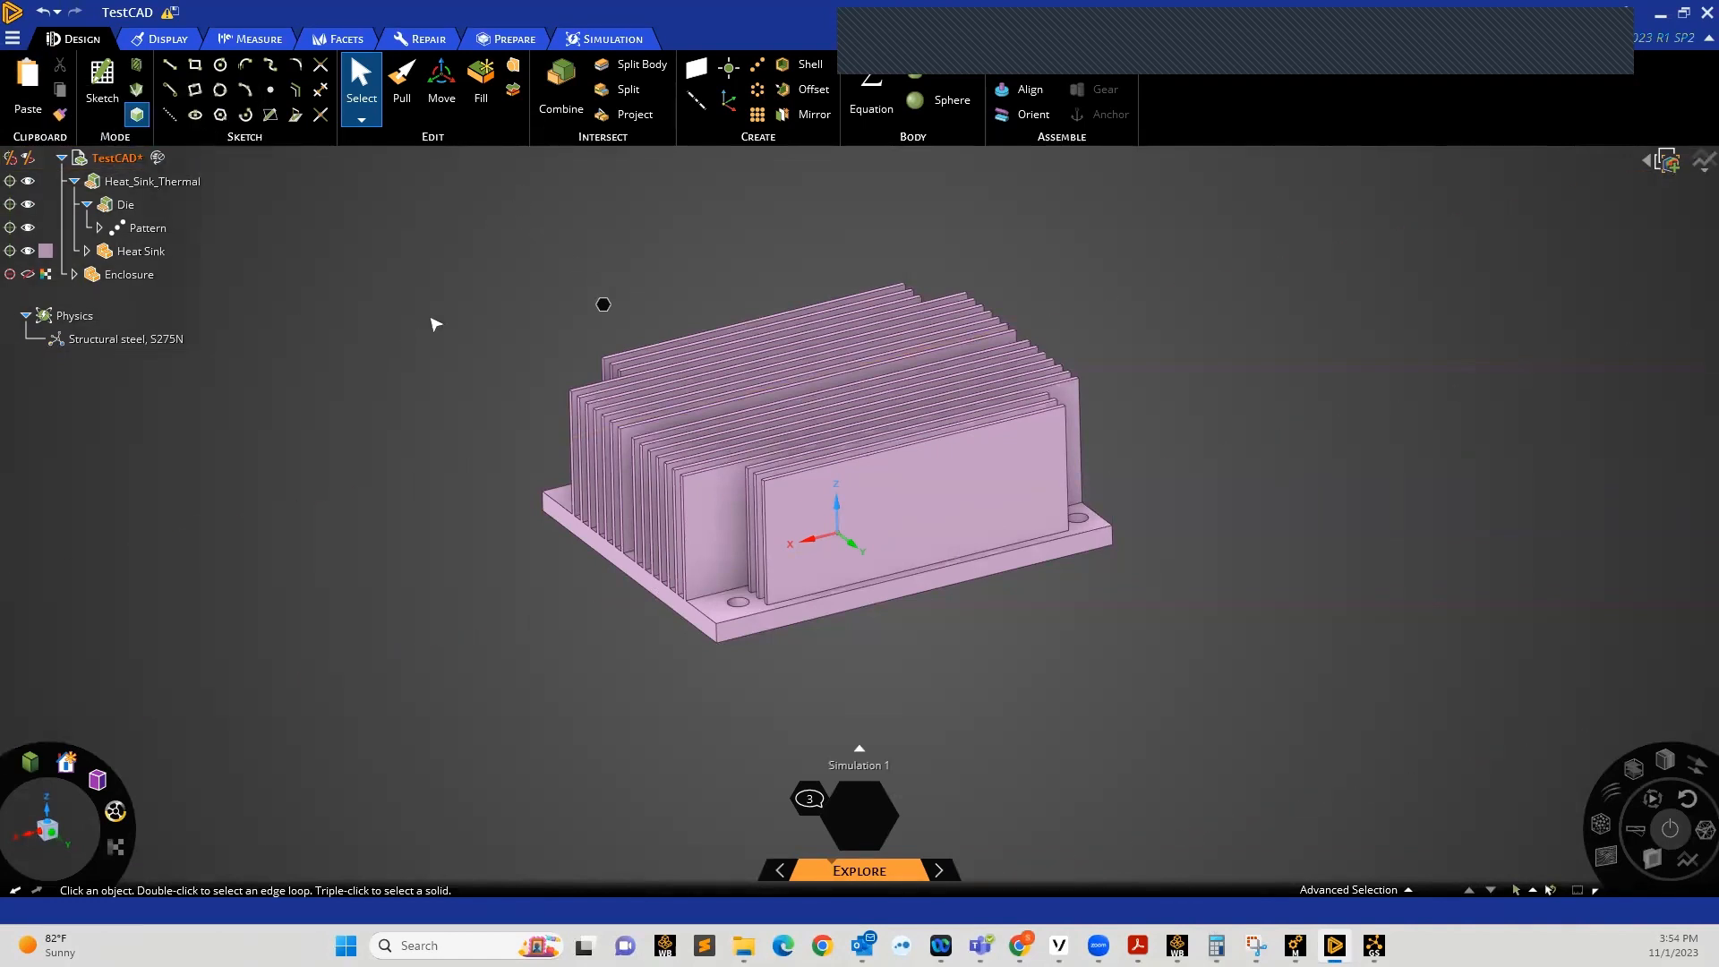
Open the home page and display the supplied sample models
left_click(14, 39)
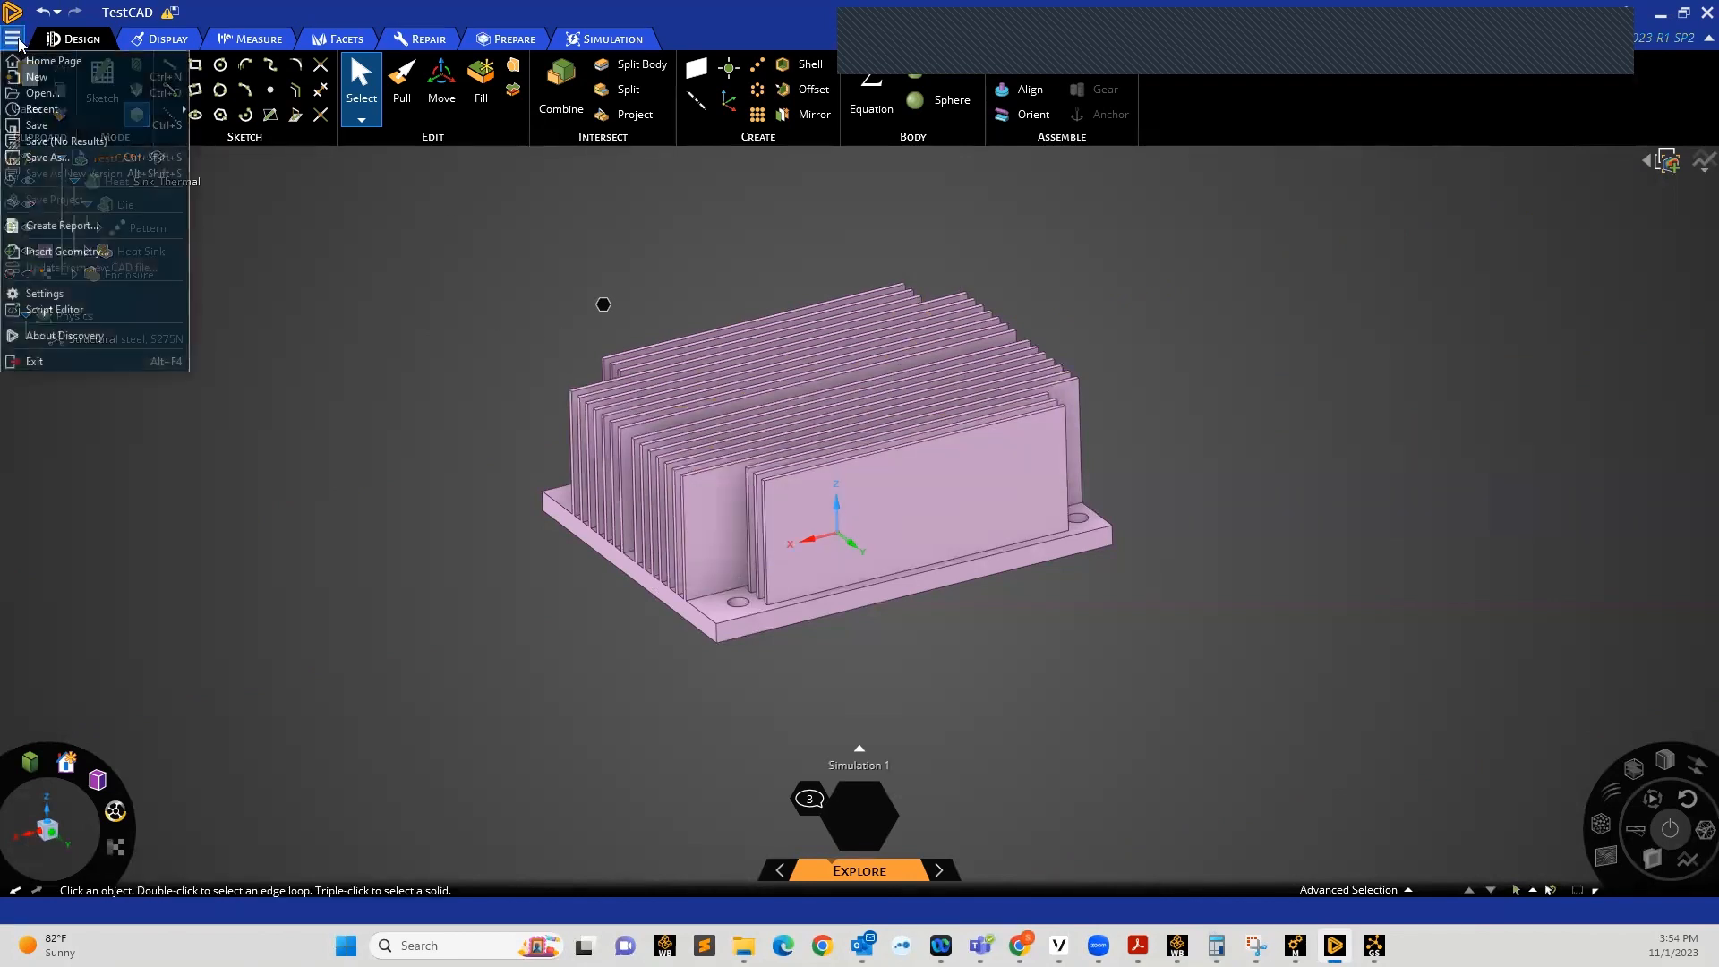
left_click(52, 59)
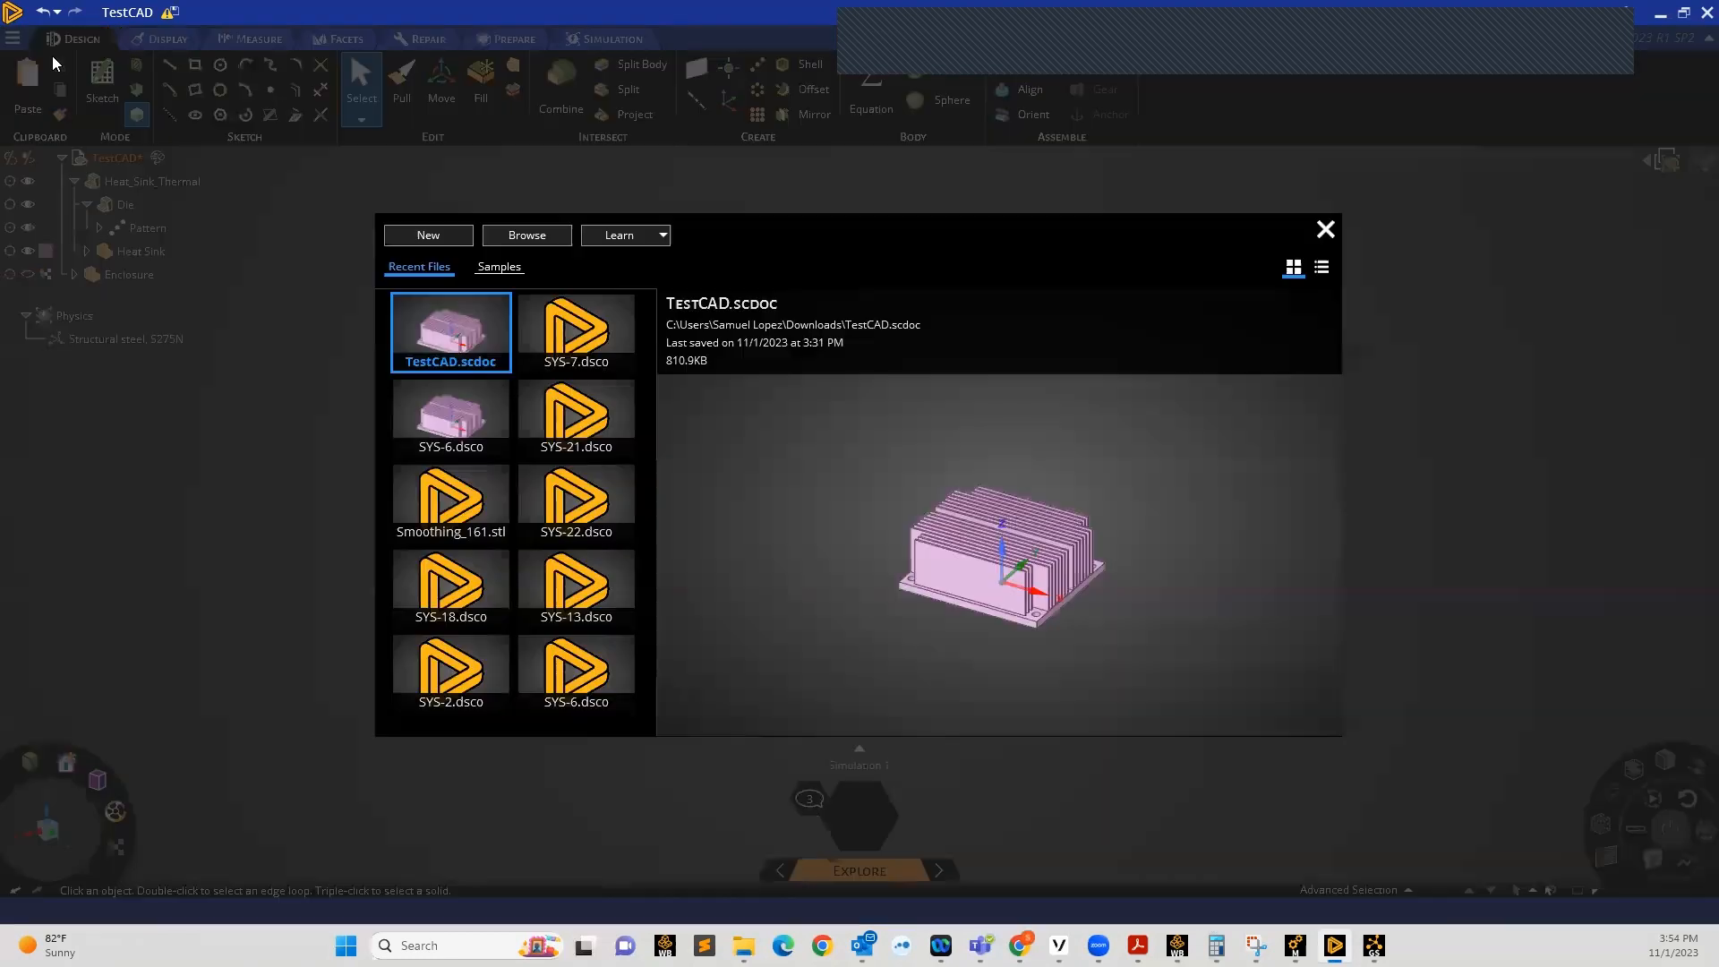
left_click(500, 273)
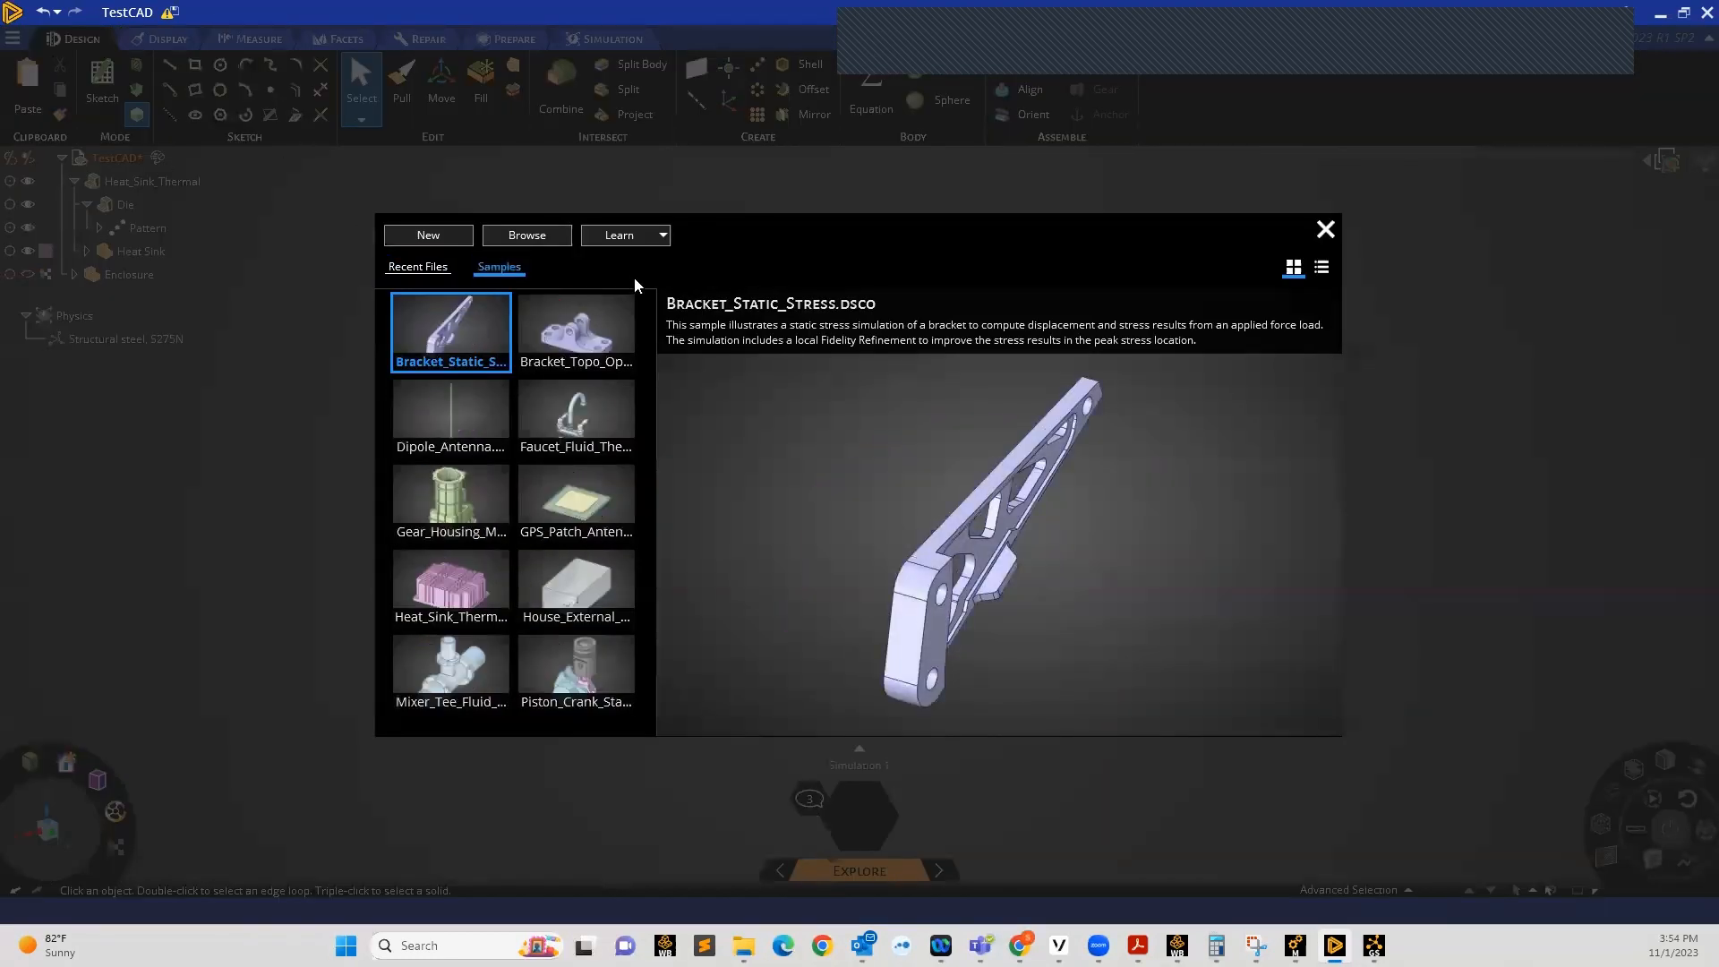
Close the sample models window and examine the heat sink's fins and base plate from several angles
mouse_move(459, 597)
left_click(1325, 230)
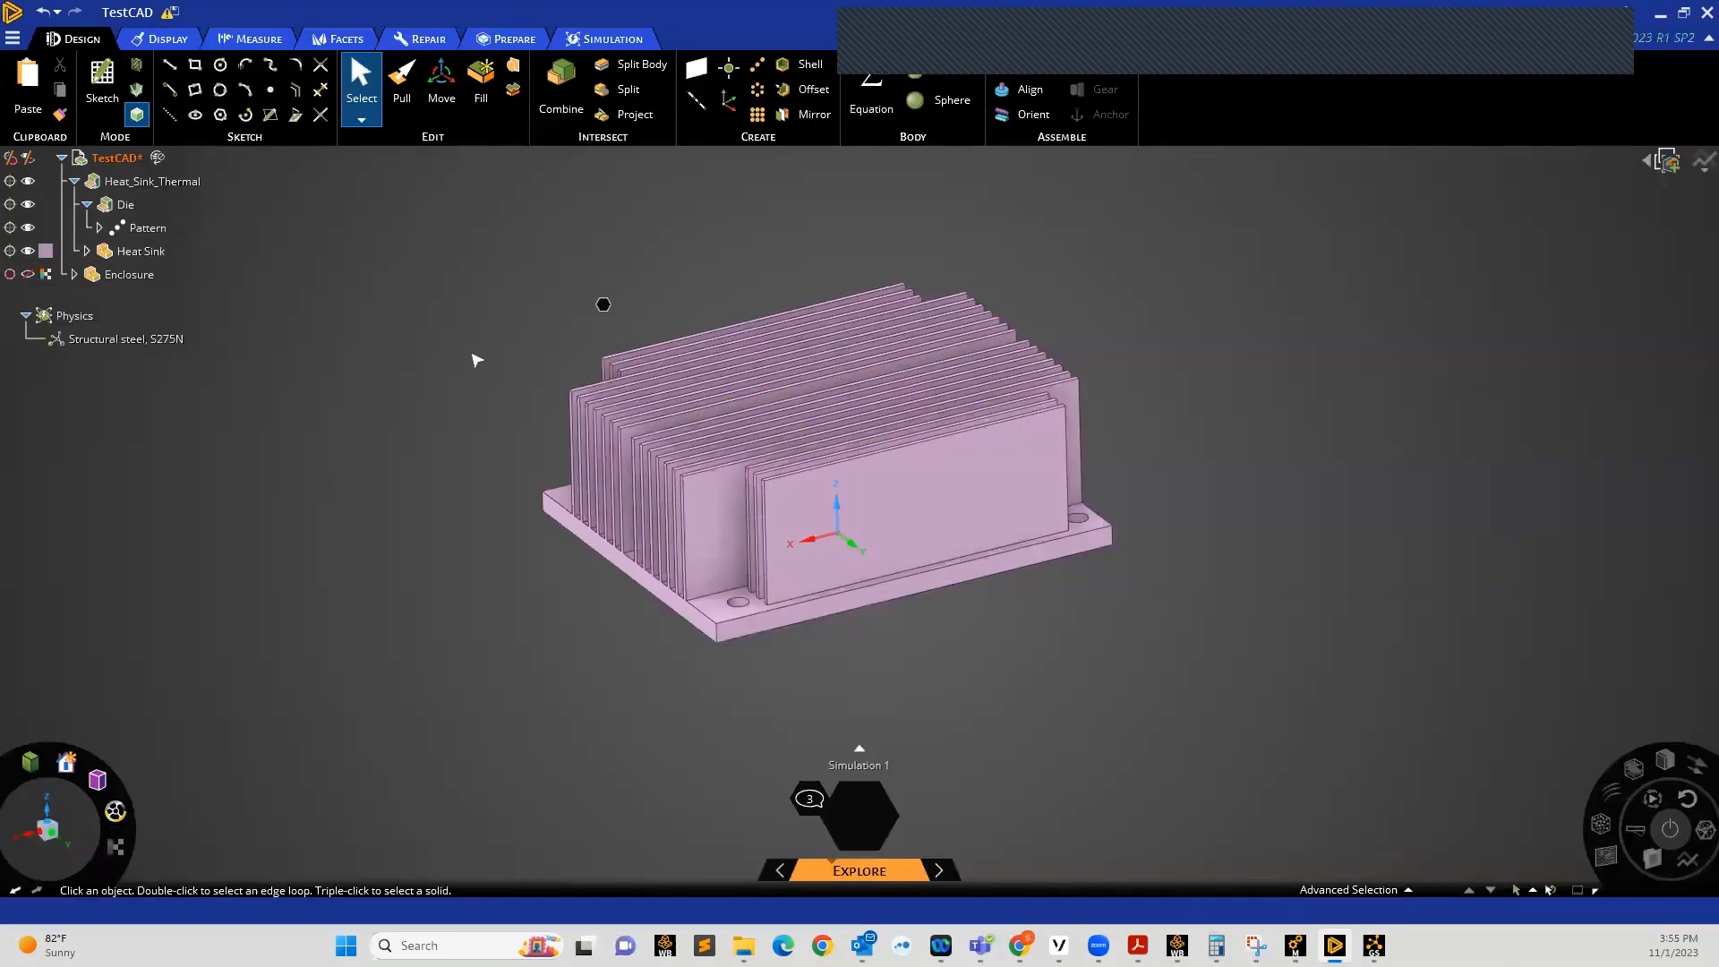
scroll(788, 619, "down", 2)
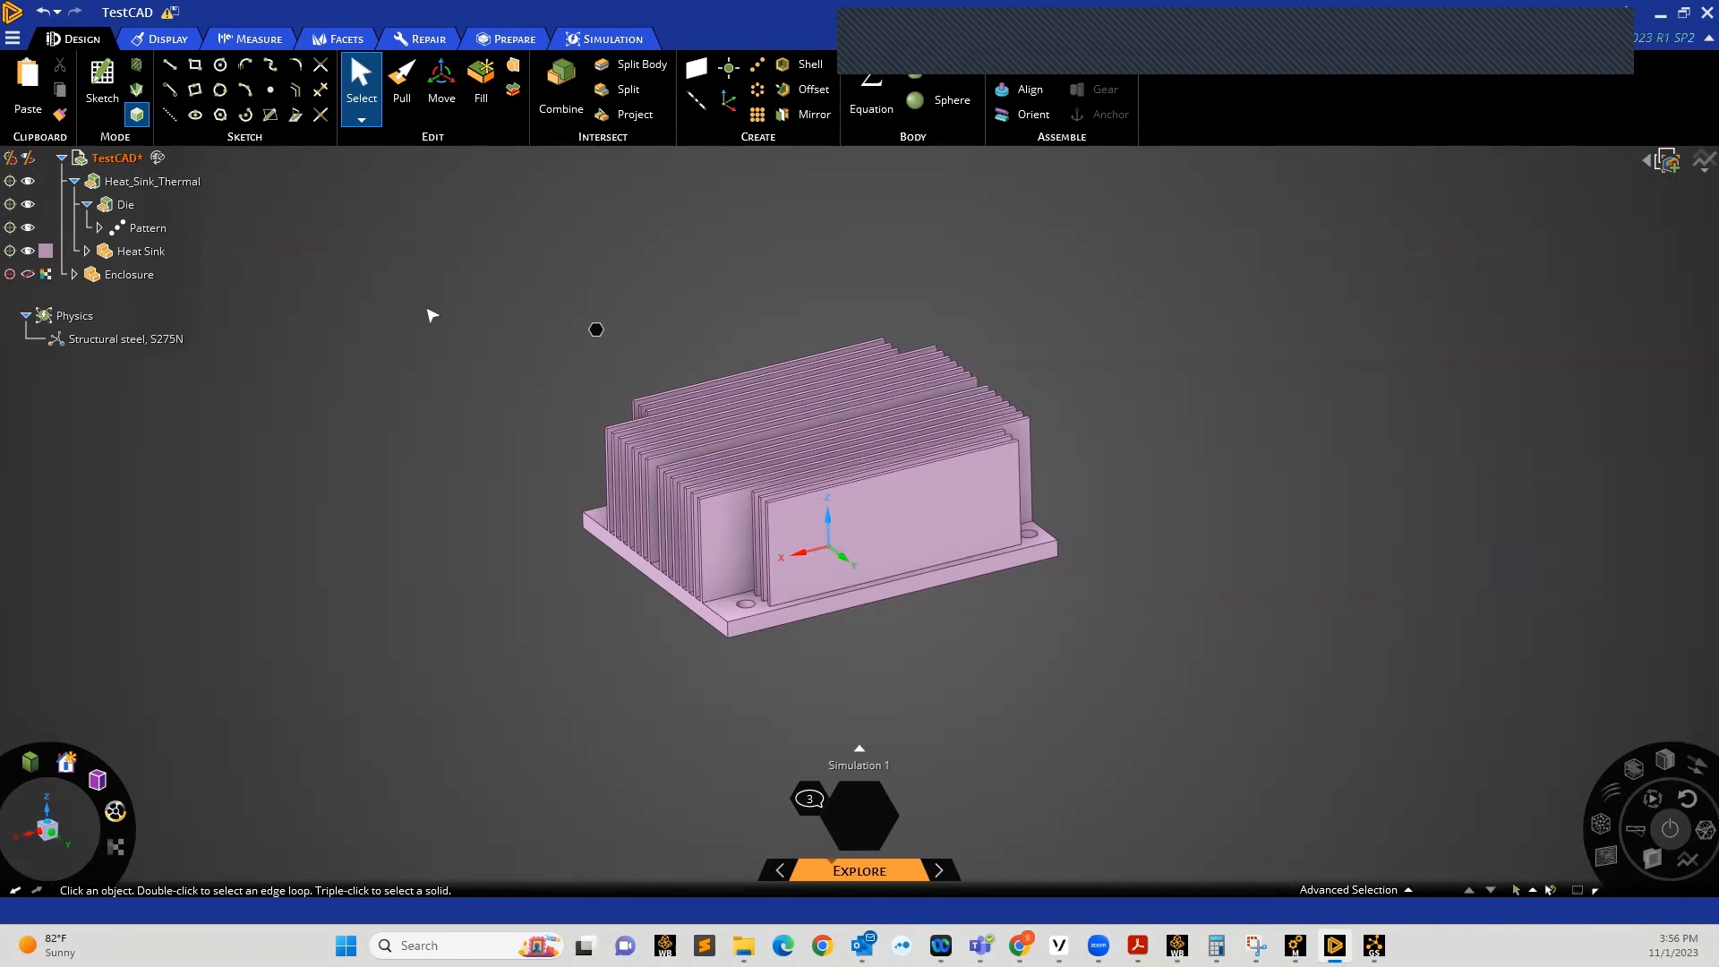
scroll(407, 392, "down", 3)
scroll(492, 453, "up", 2)
mouse_move(521, 436)
middle_mouse_down()
mouse_move(507, 387)
mouse_move(490, 443)
middle_mouse_up()
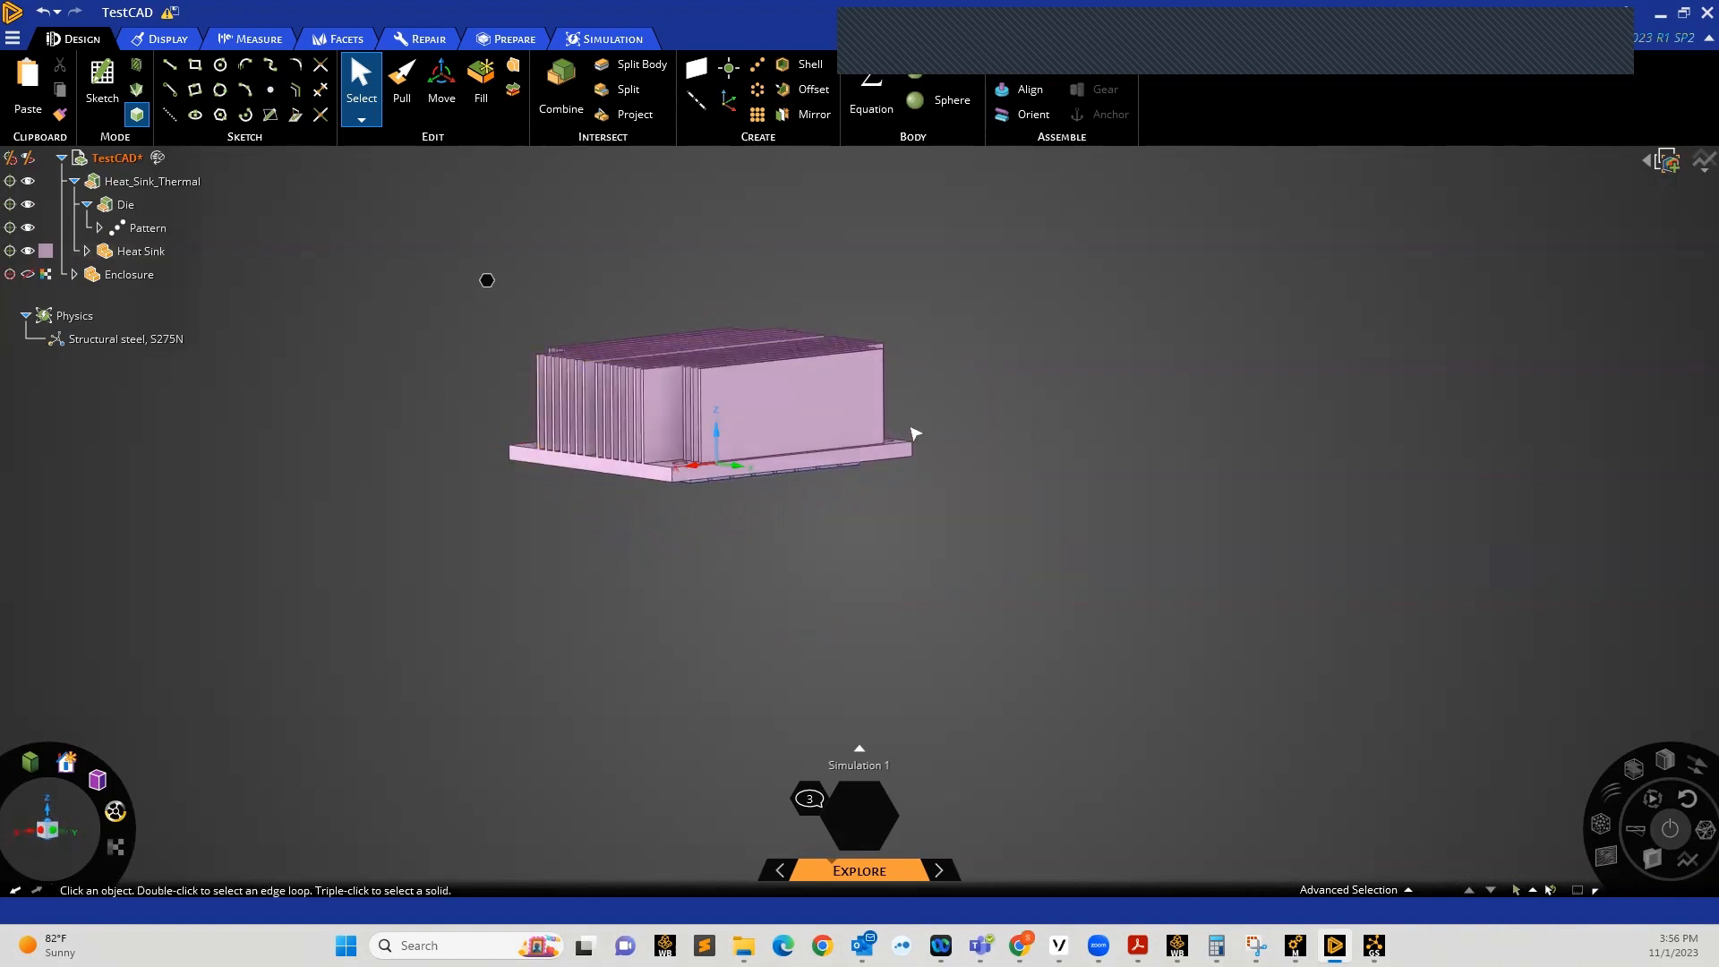
mouse_move(908, 449)
middle_mouse_down()
mouse_move(955, 462)
mouse_move(933, 456)
middle_mouse_up()
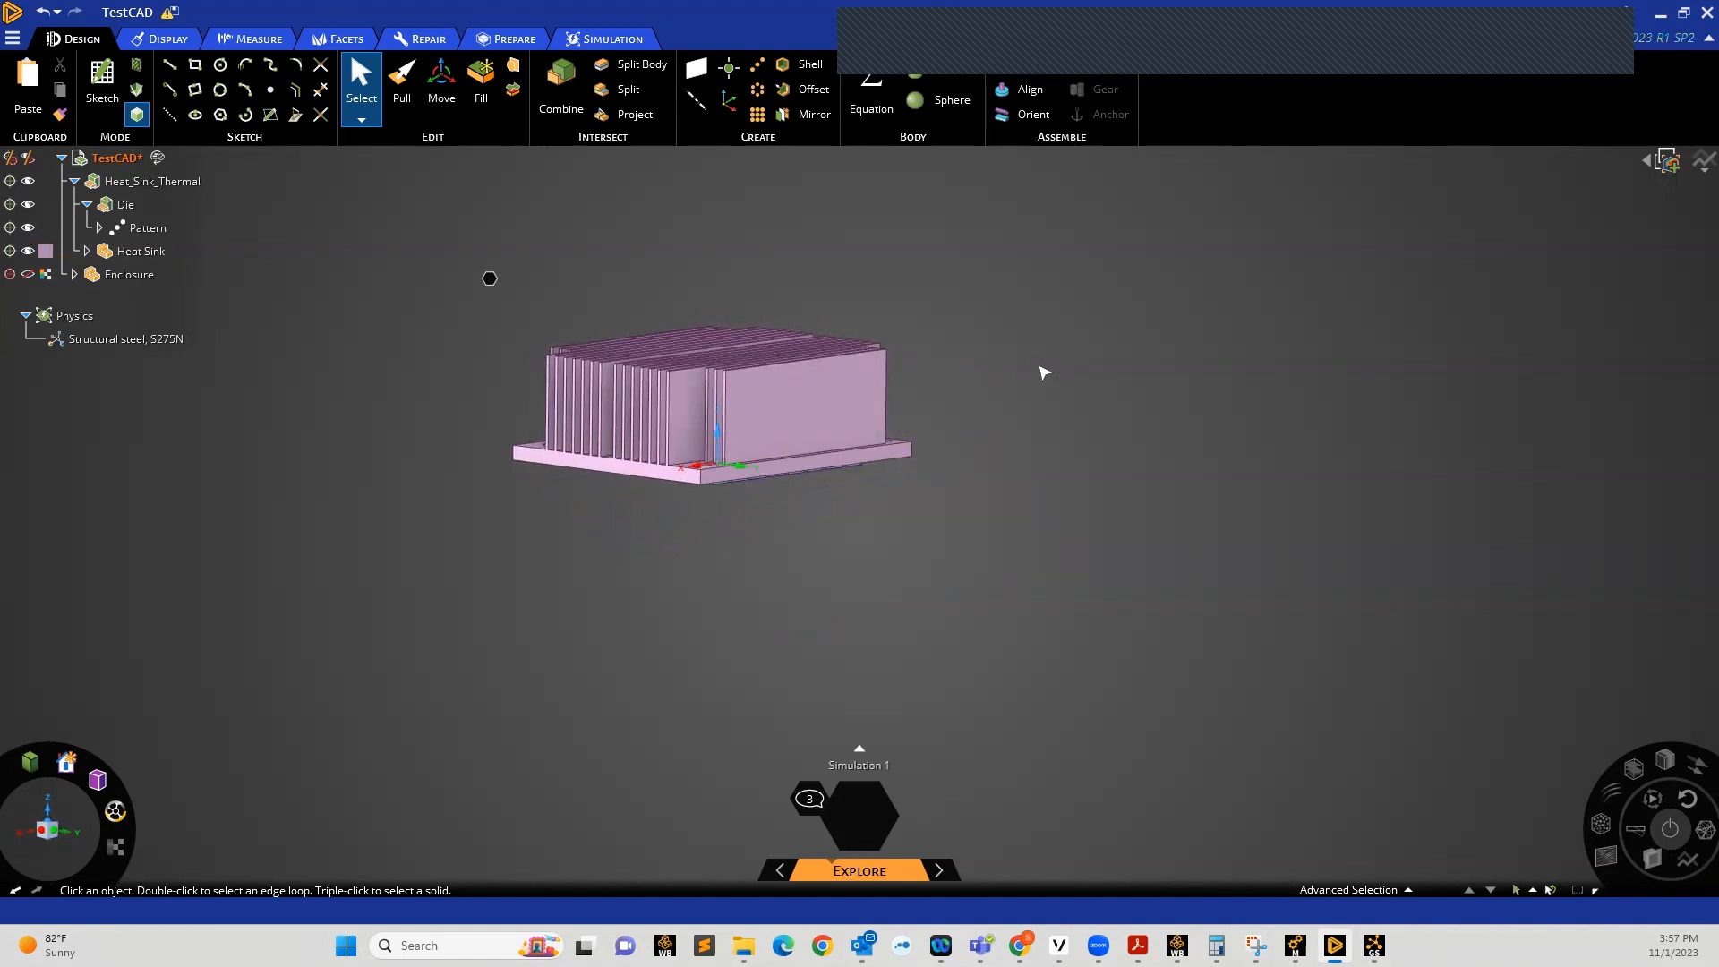
middle_click_drag(1032, 468, 1162, 480)
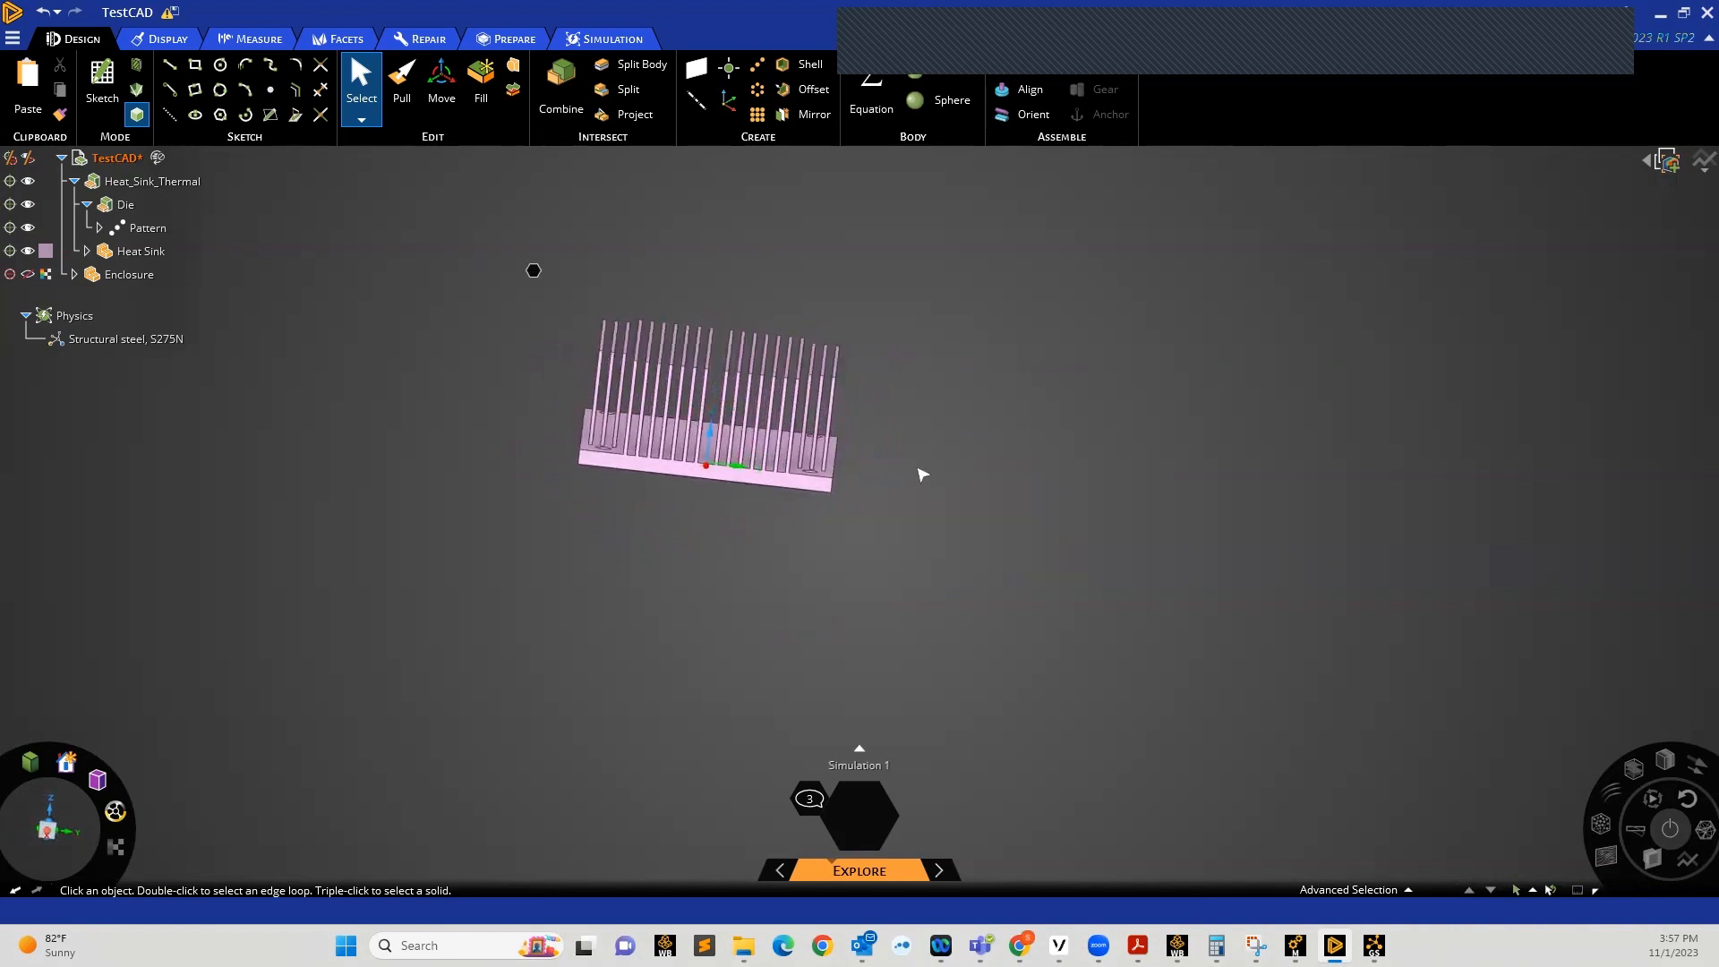
middle_click_drag(919, 471, 884, 479)
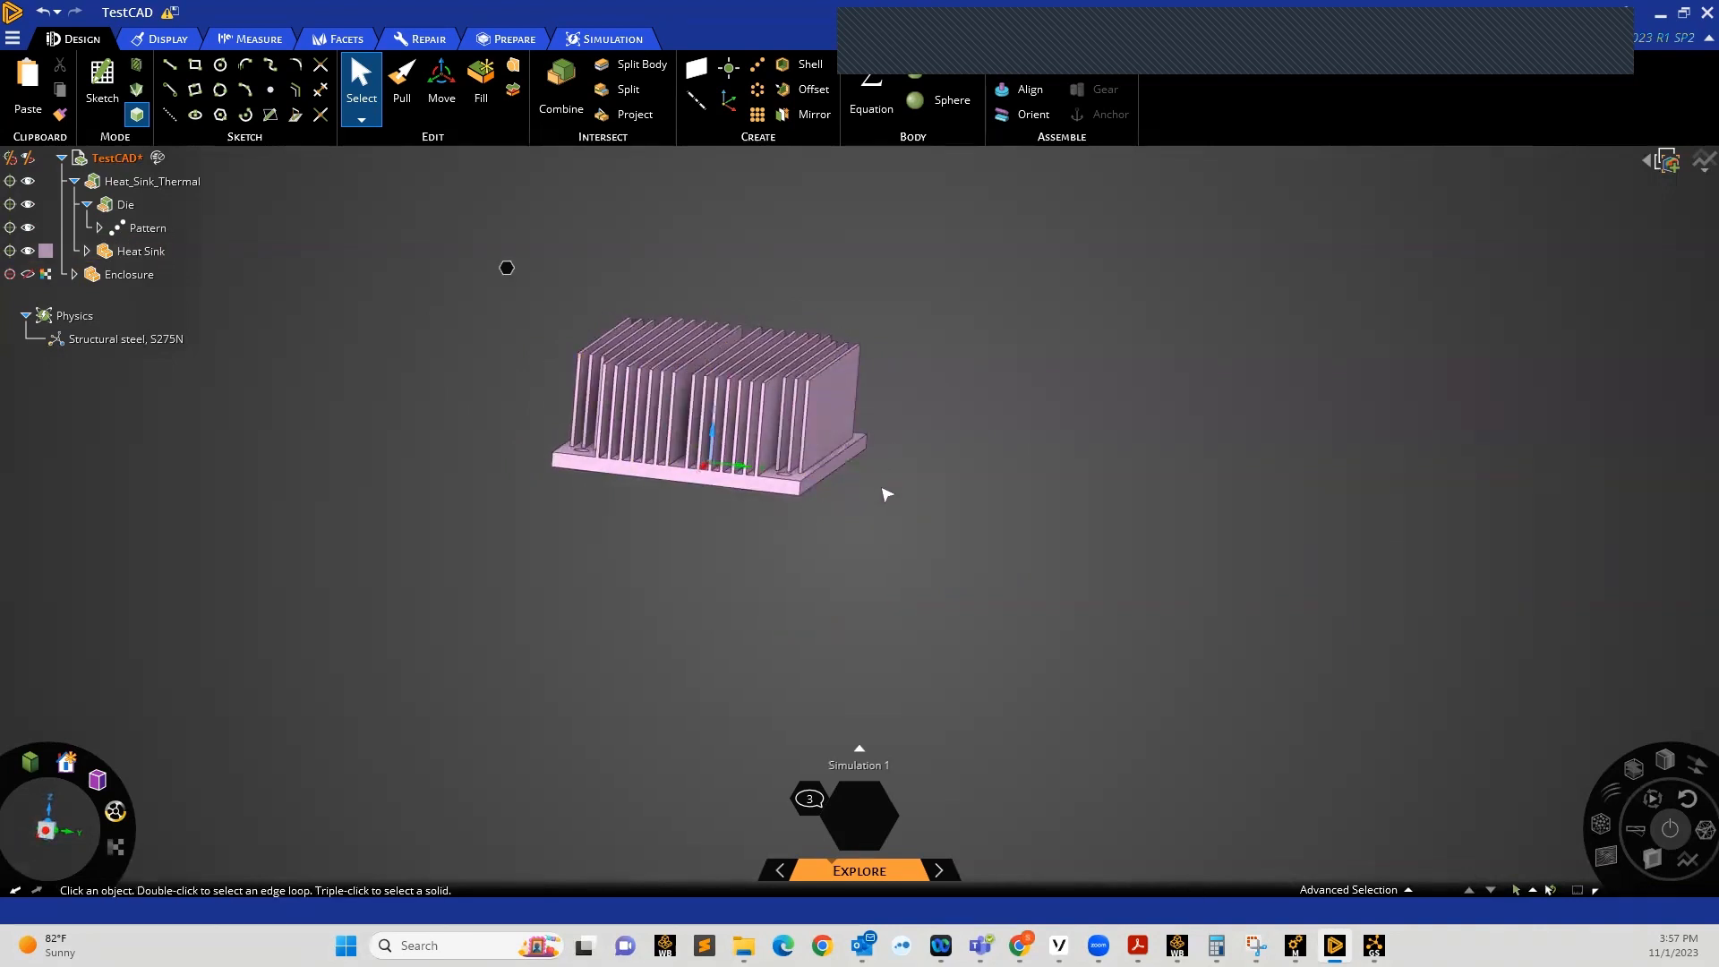
middle_click_drag(886, 491, 940, 542)
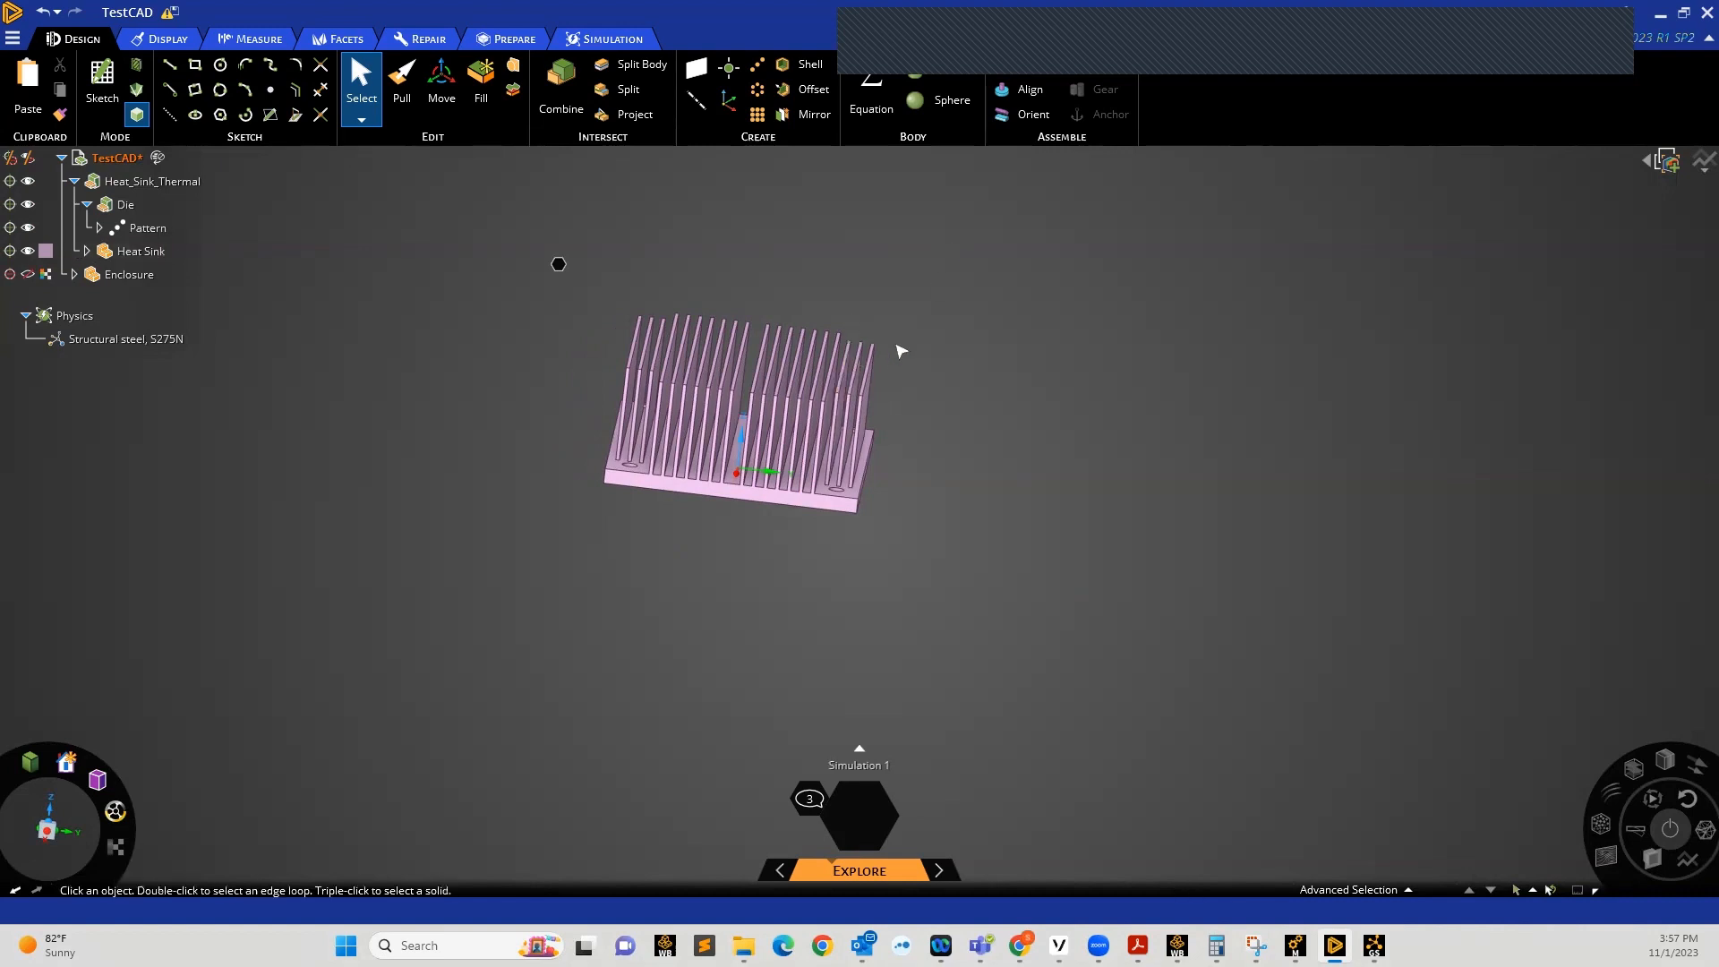
middle_click_drag(922, 372, 895, 373)
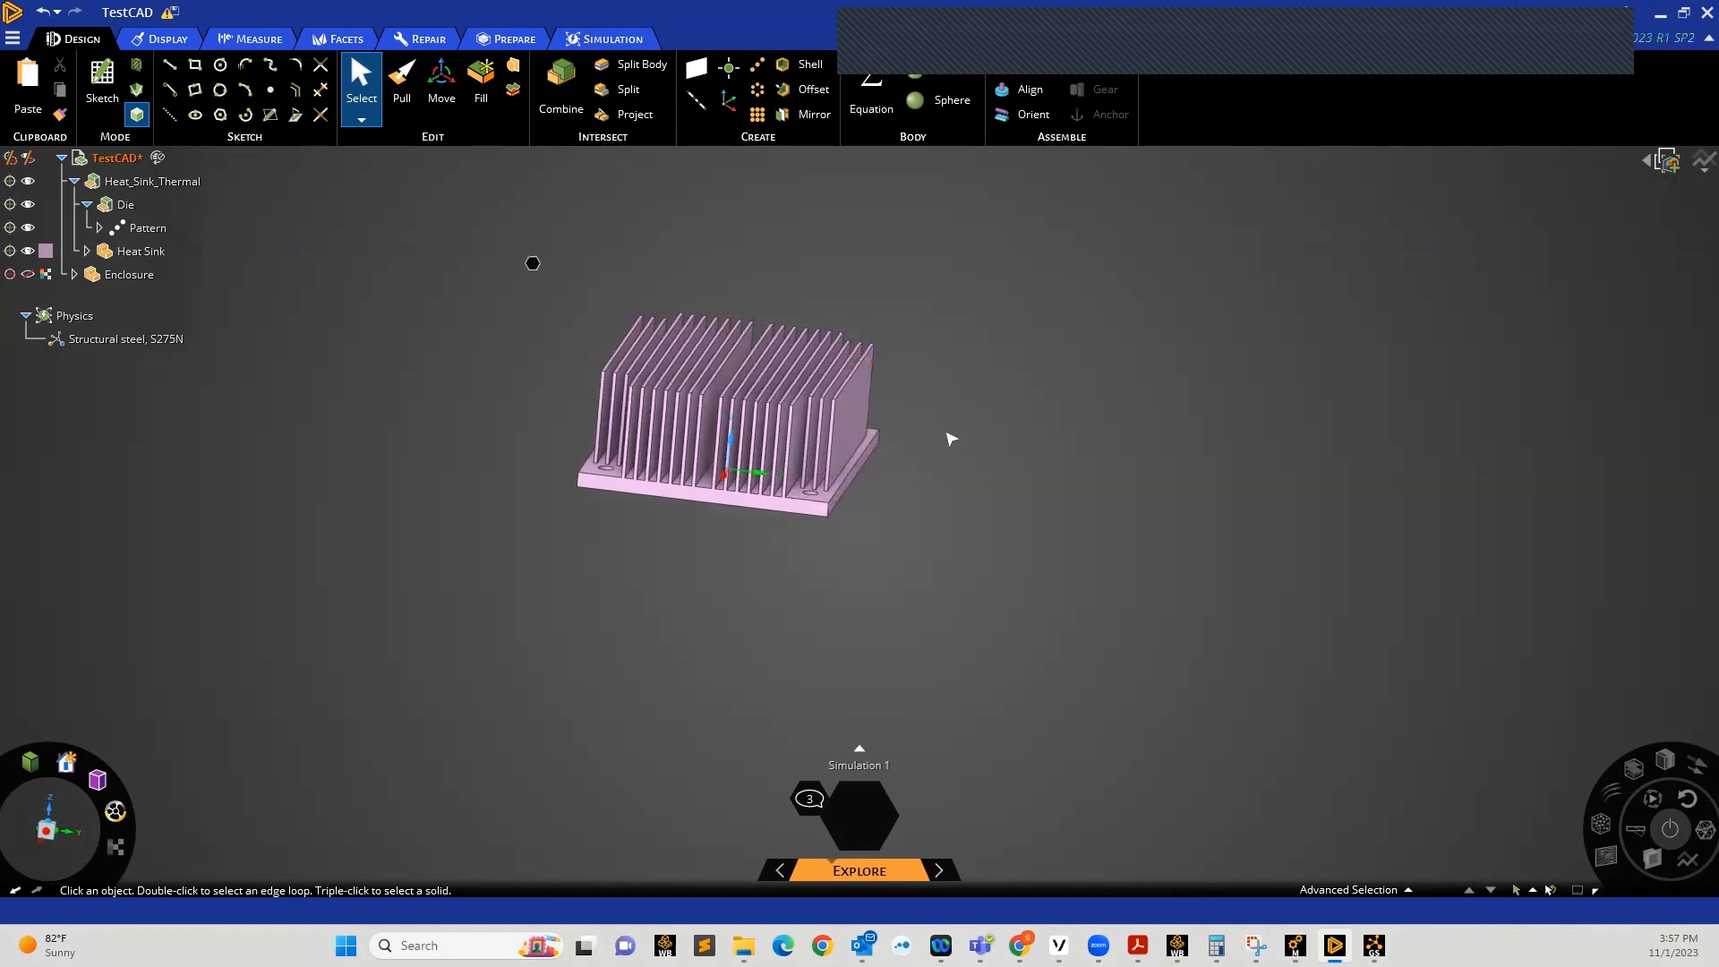
scroll(949, 437, "down", 2)
scroll(741, 451, "up", 2)
middle_click_drag(1002, 424, 997, 438)
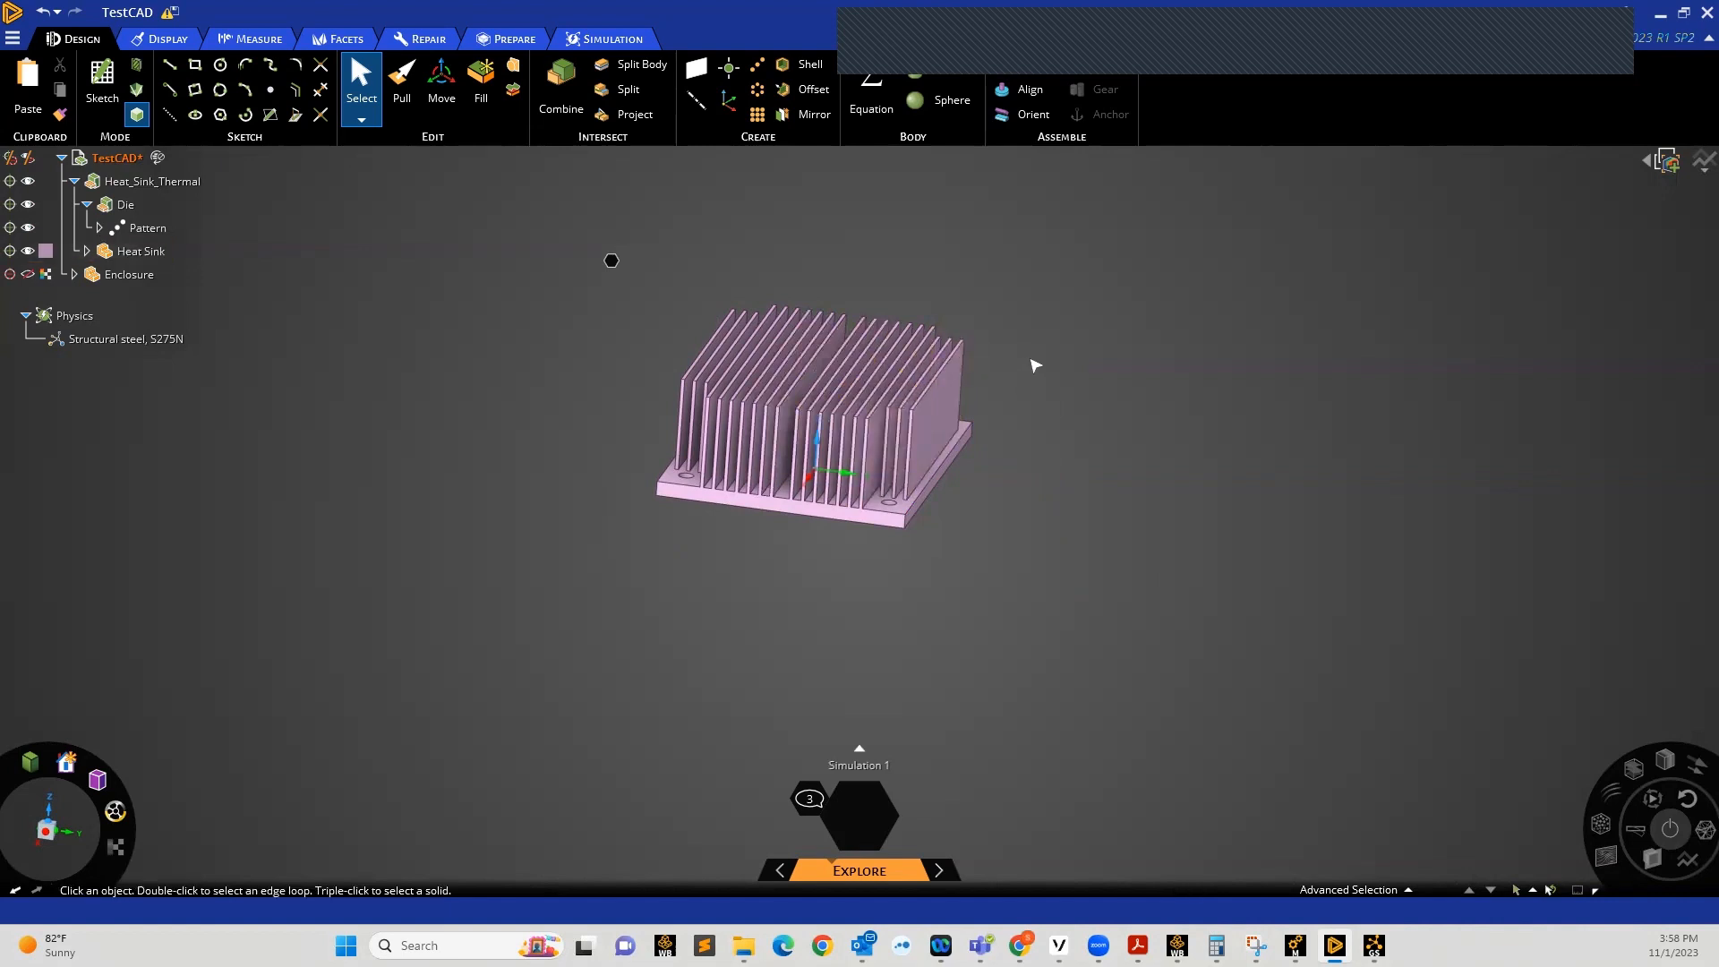
Show the heat sink straight from the fin ends and select the top faces of all fins for the Move tool
left_click(49, 837)
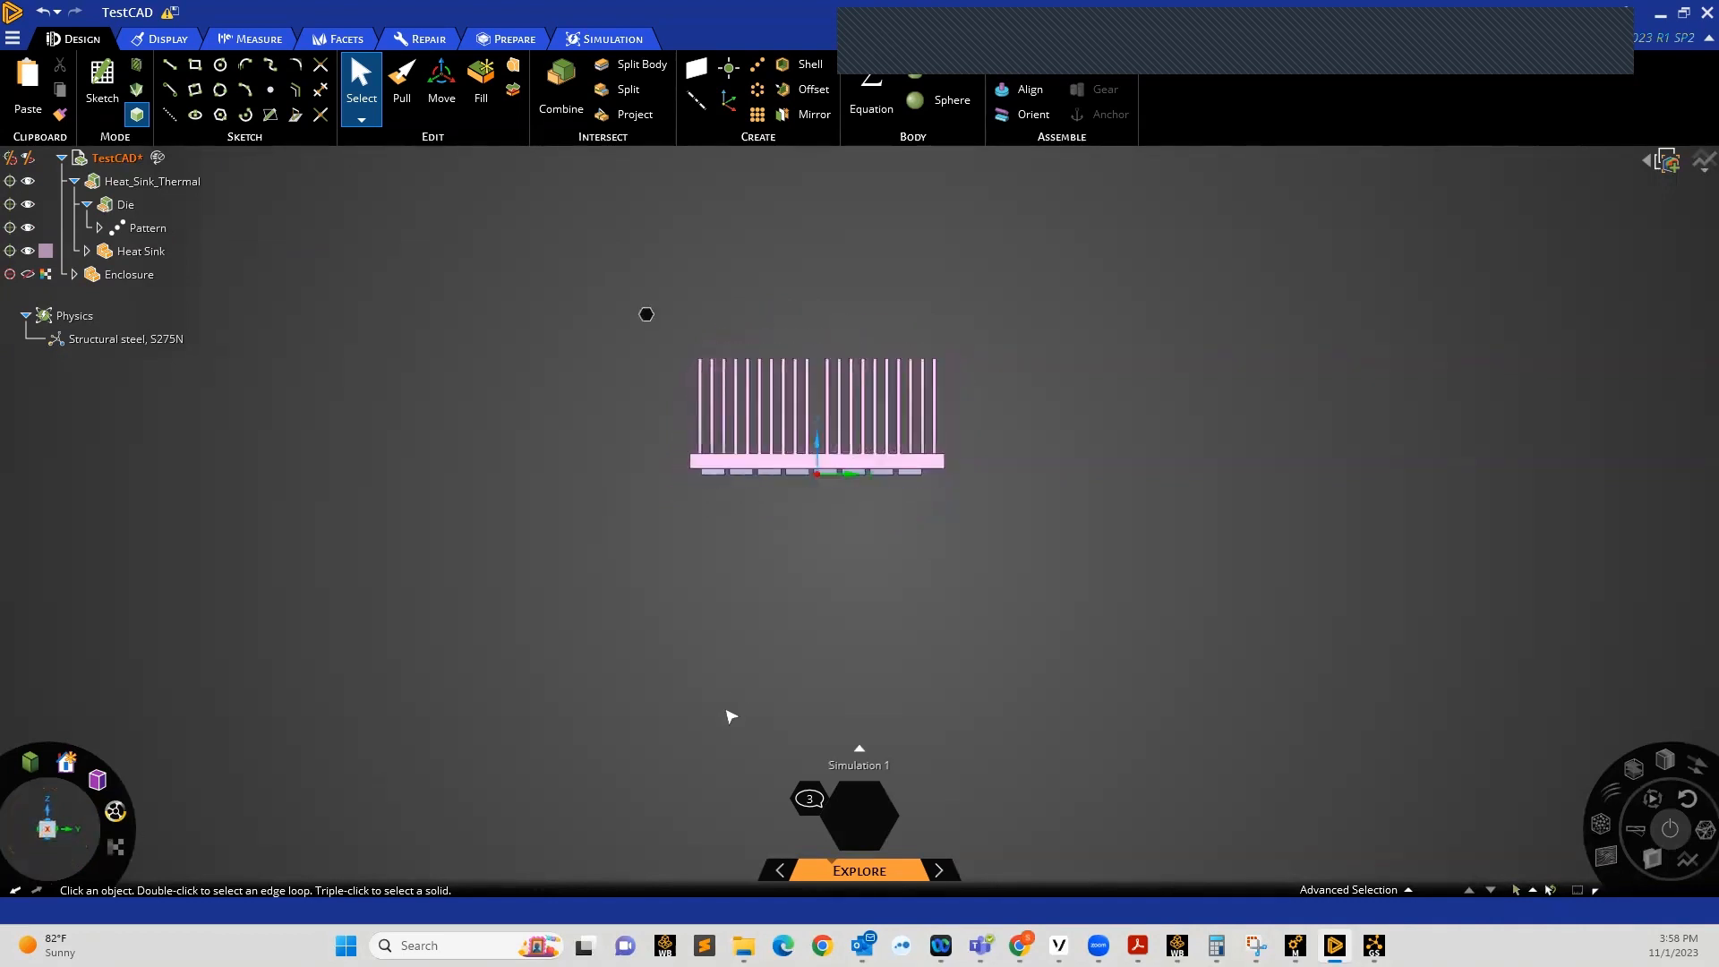
scroll(731, 716, "down", 2)
scroll(925, 518, "up", 4)
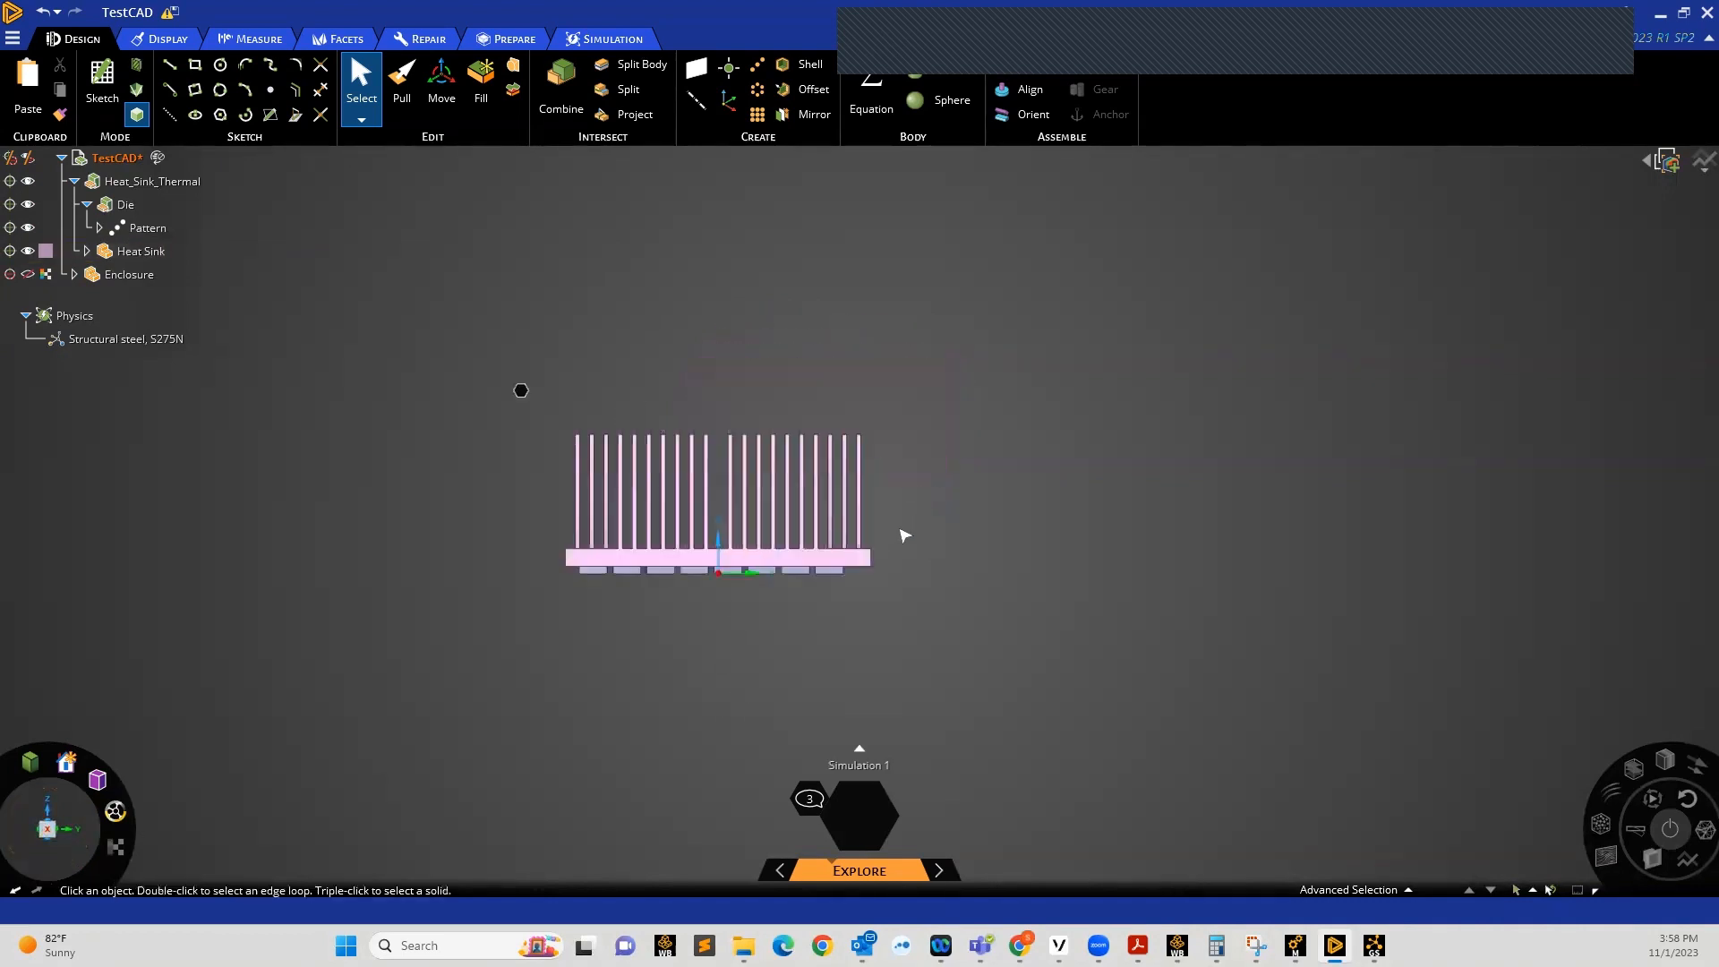
key("p")
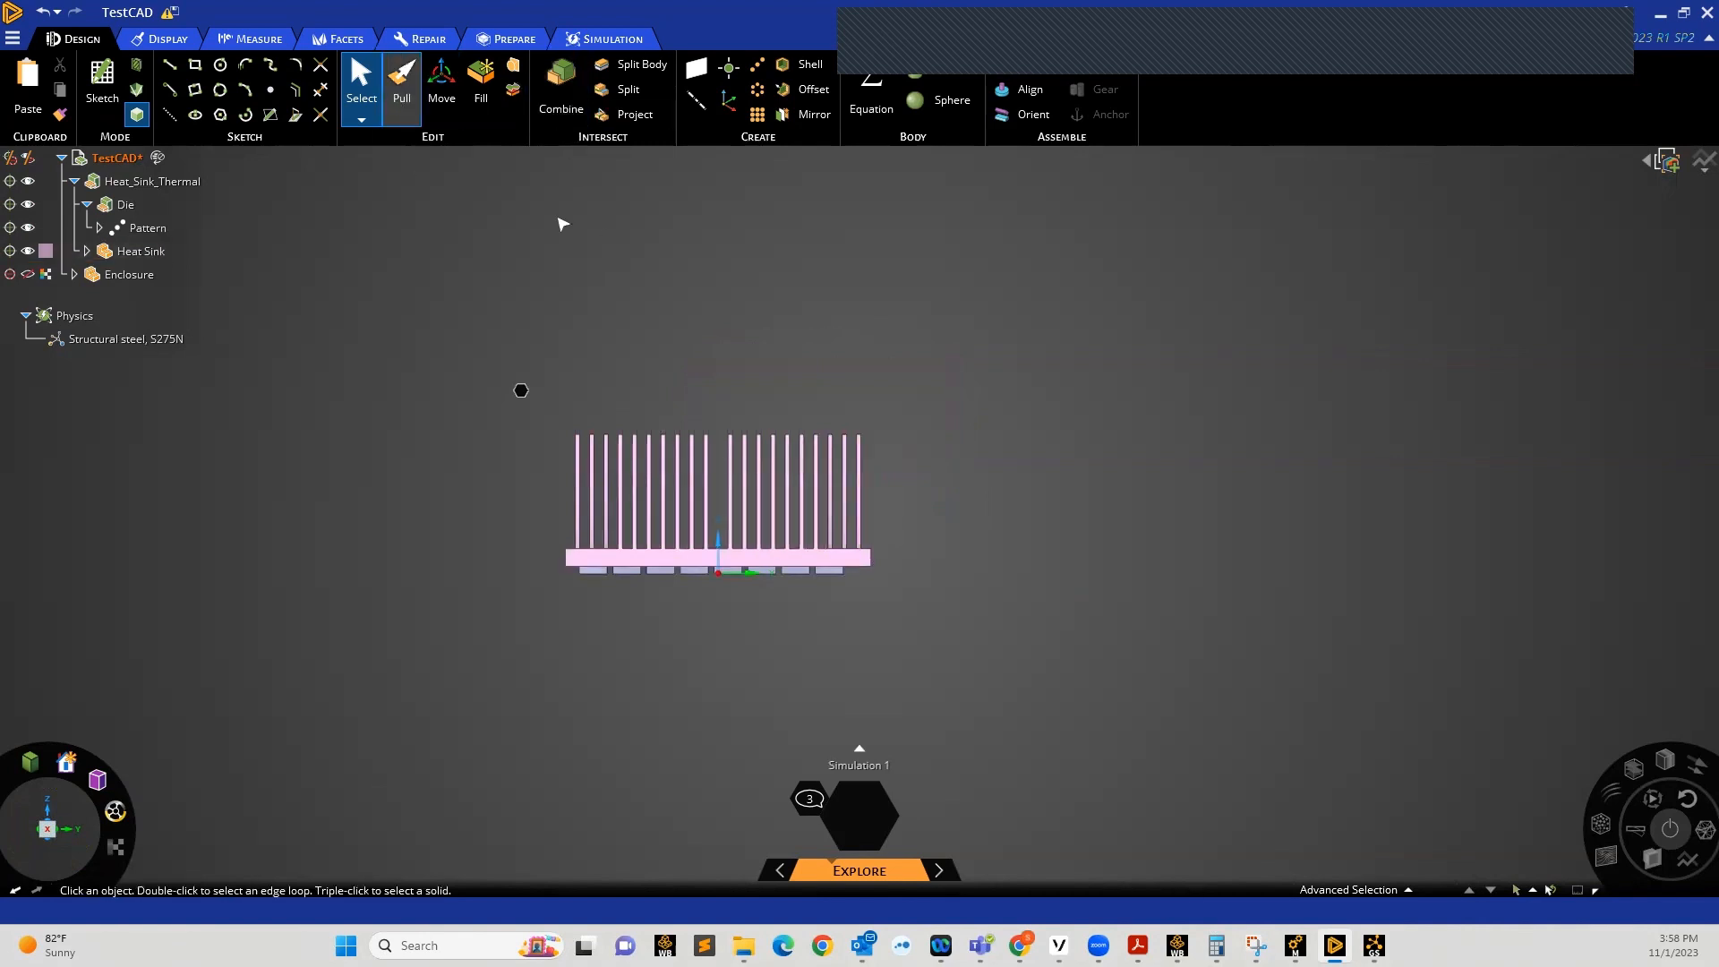
key("Escape")
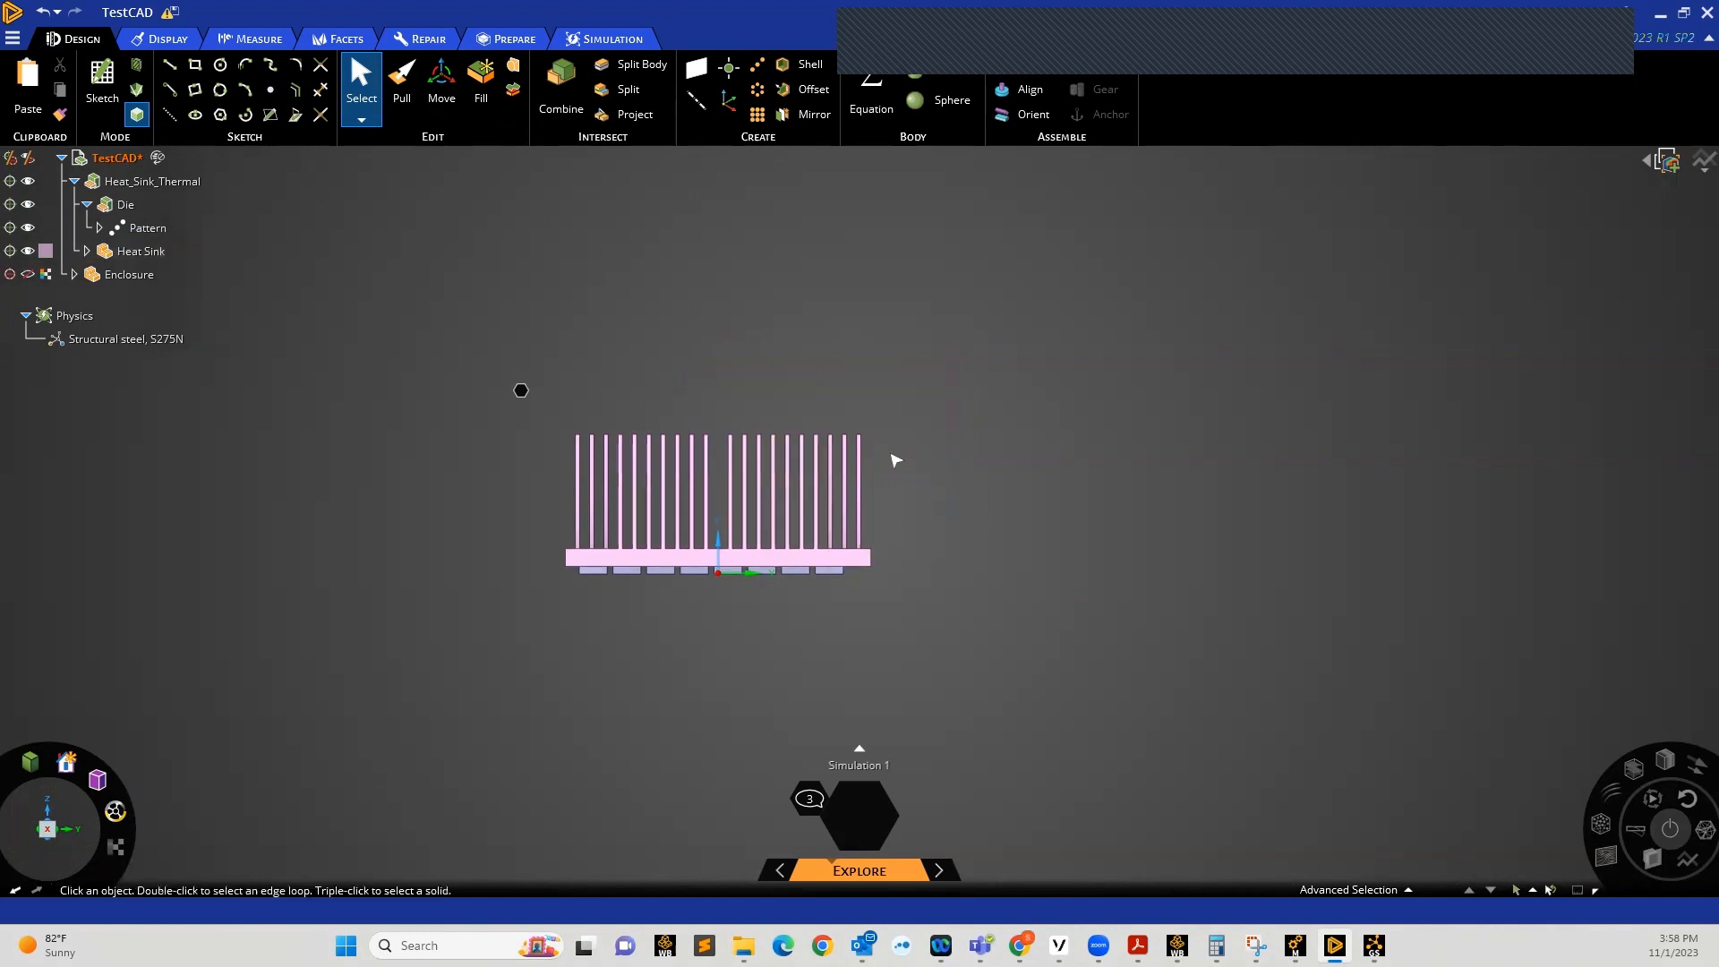
left_click(440, 112)
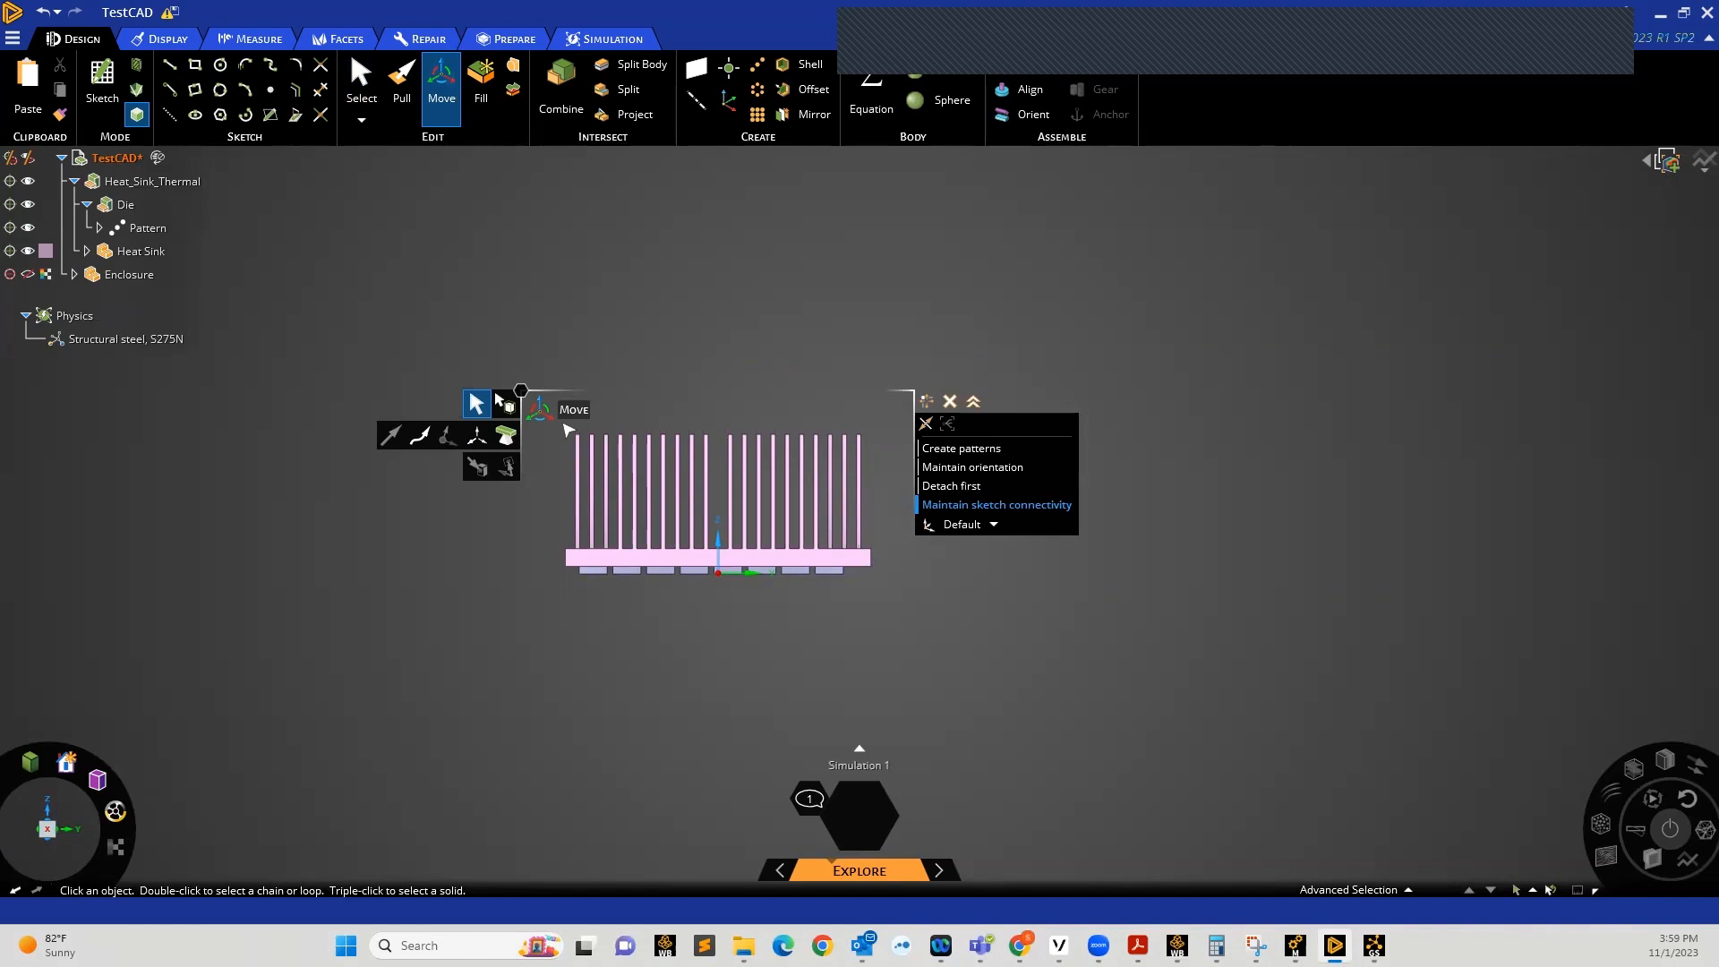
left_click_drag(566, 427, 886, 476)
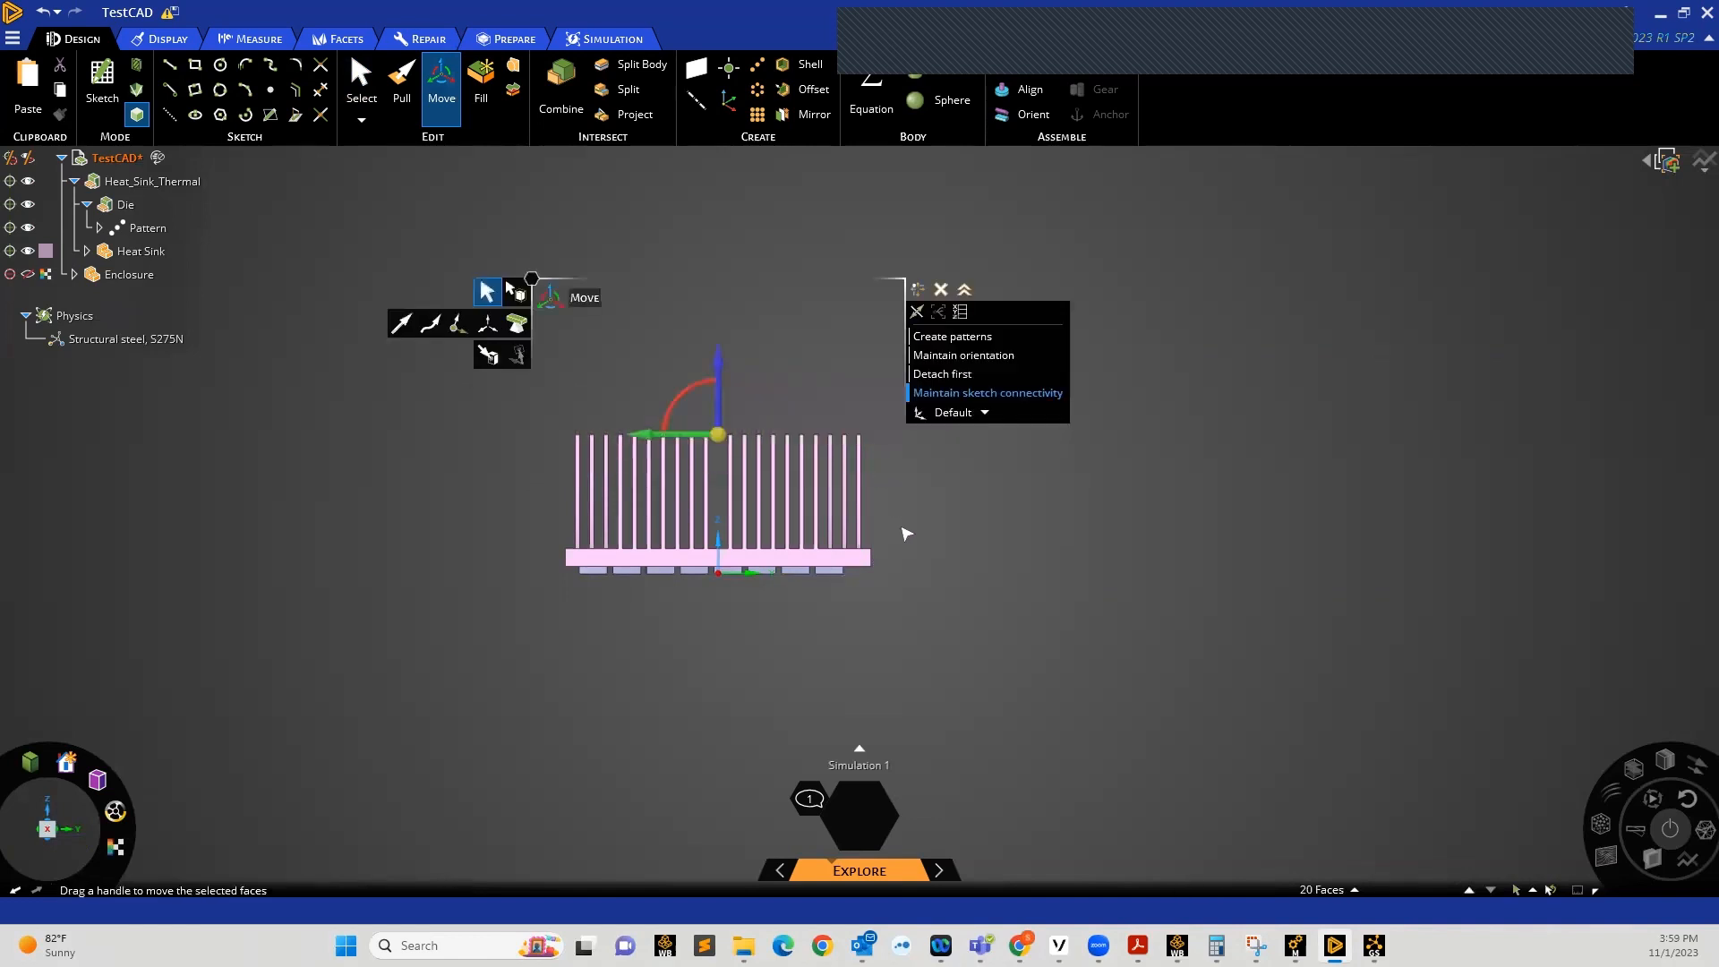
Choose the vertical move direction and add a ruler dimension from the fin tops to the base plate's upper face
middle_click_drag(906, 534, 904, 564)
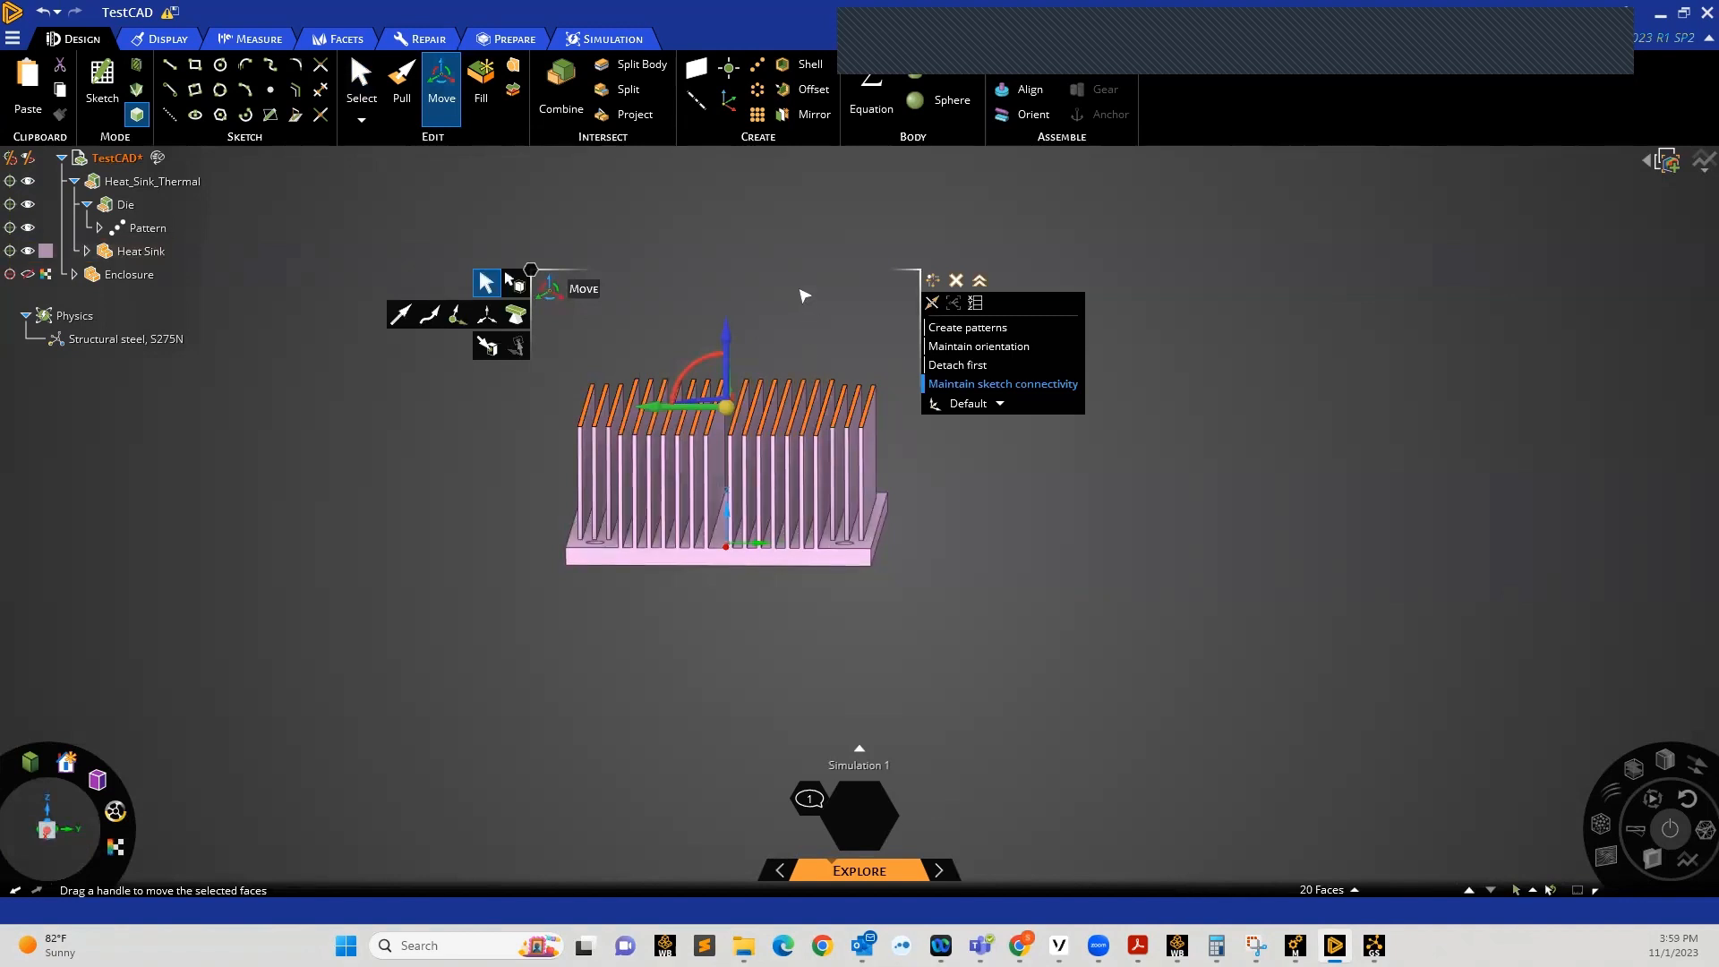
middle_click_drag(743, 372, 788, 381)
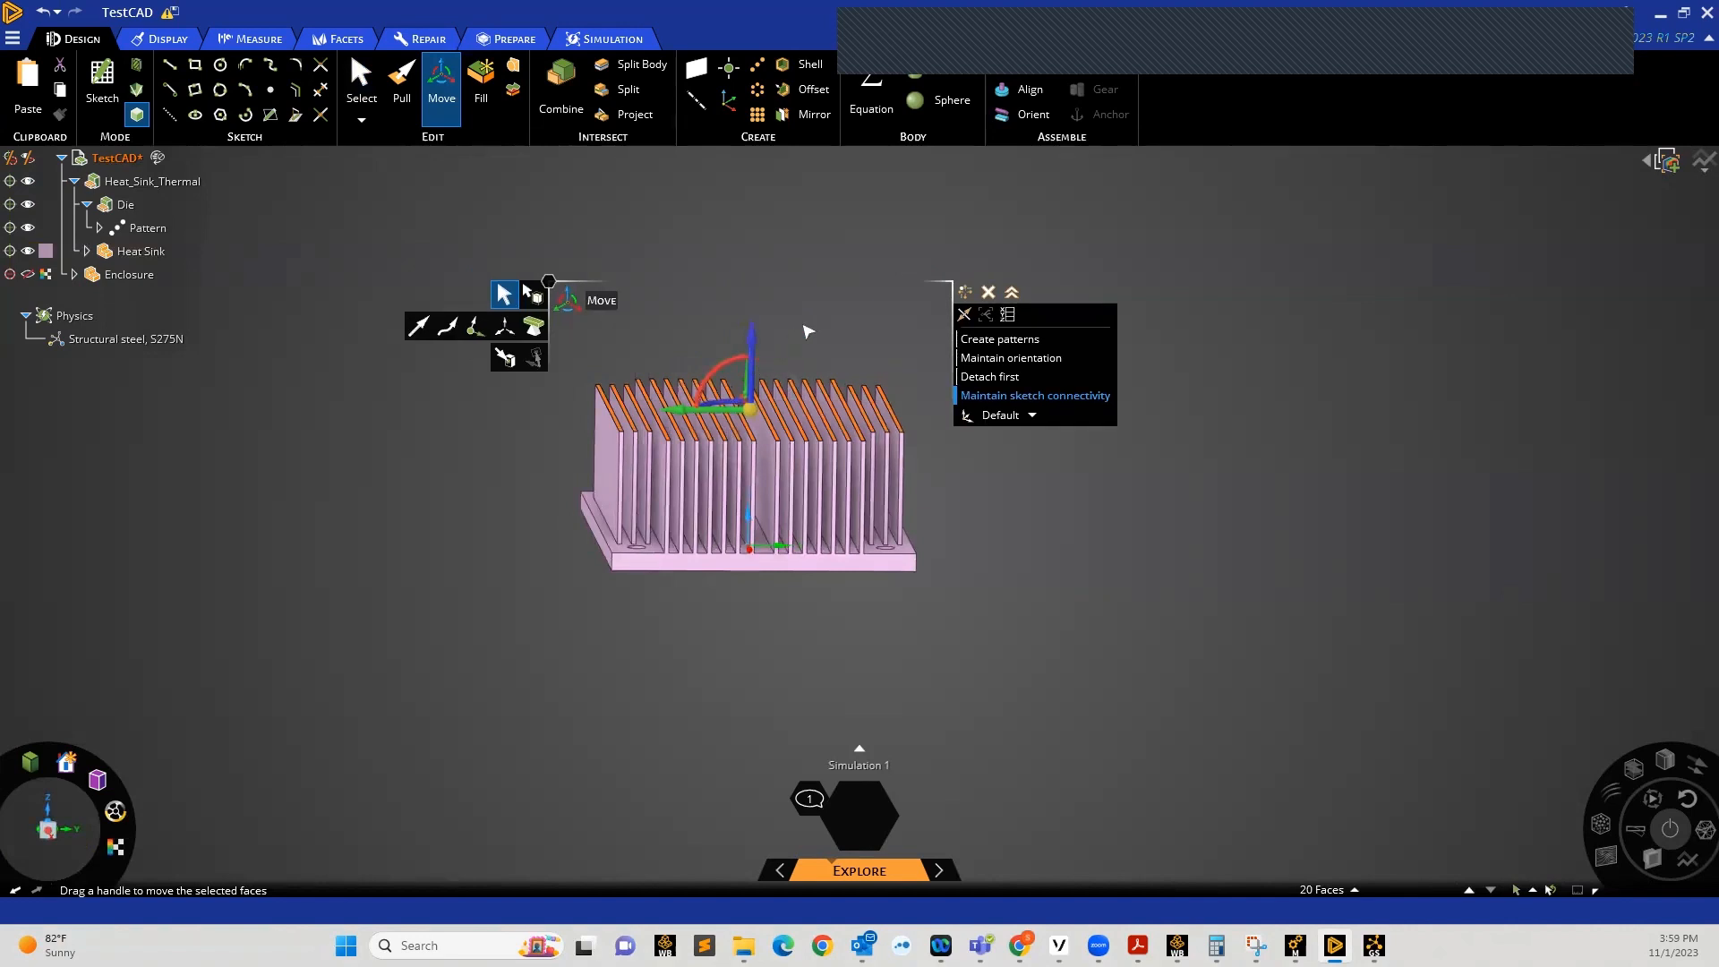
left_click(753, 348)
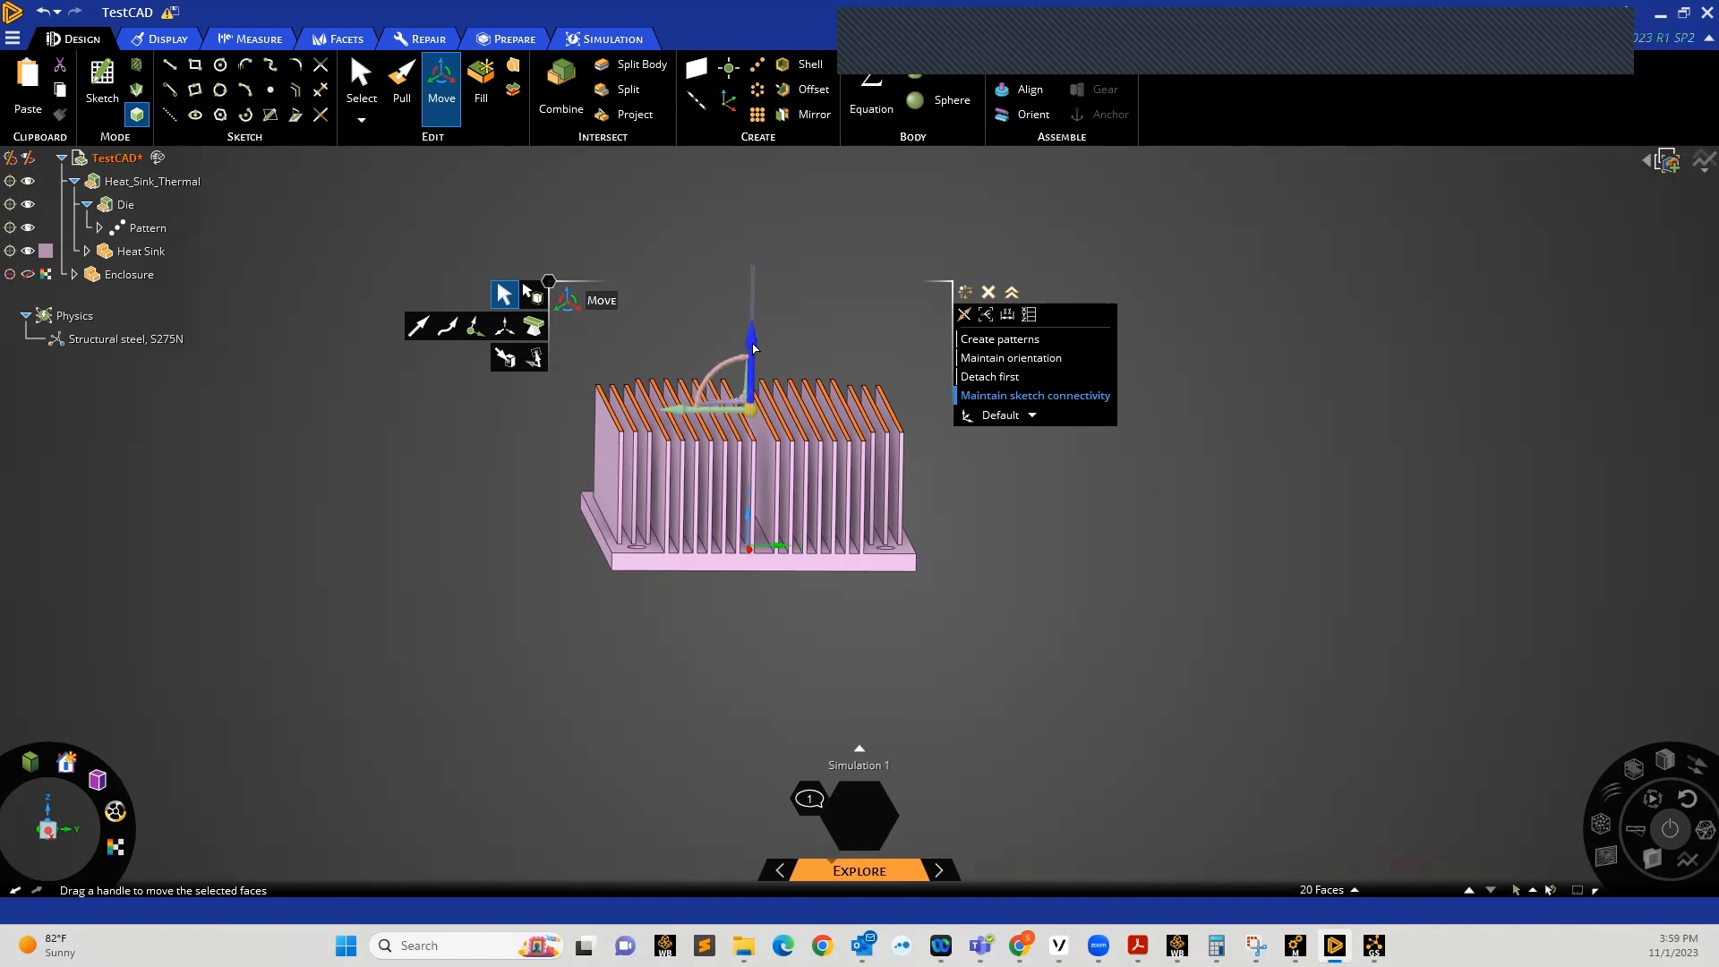
left_click(1007, 320)
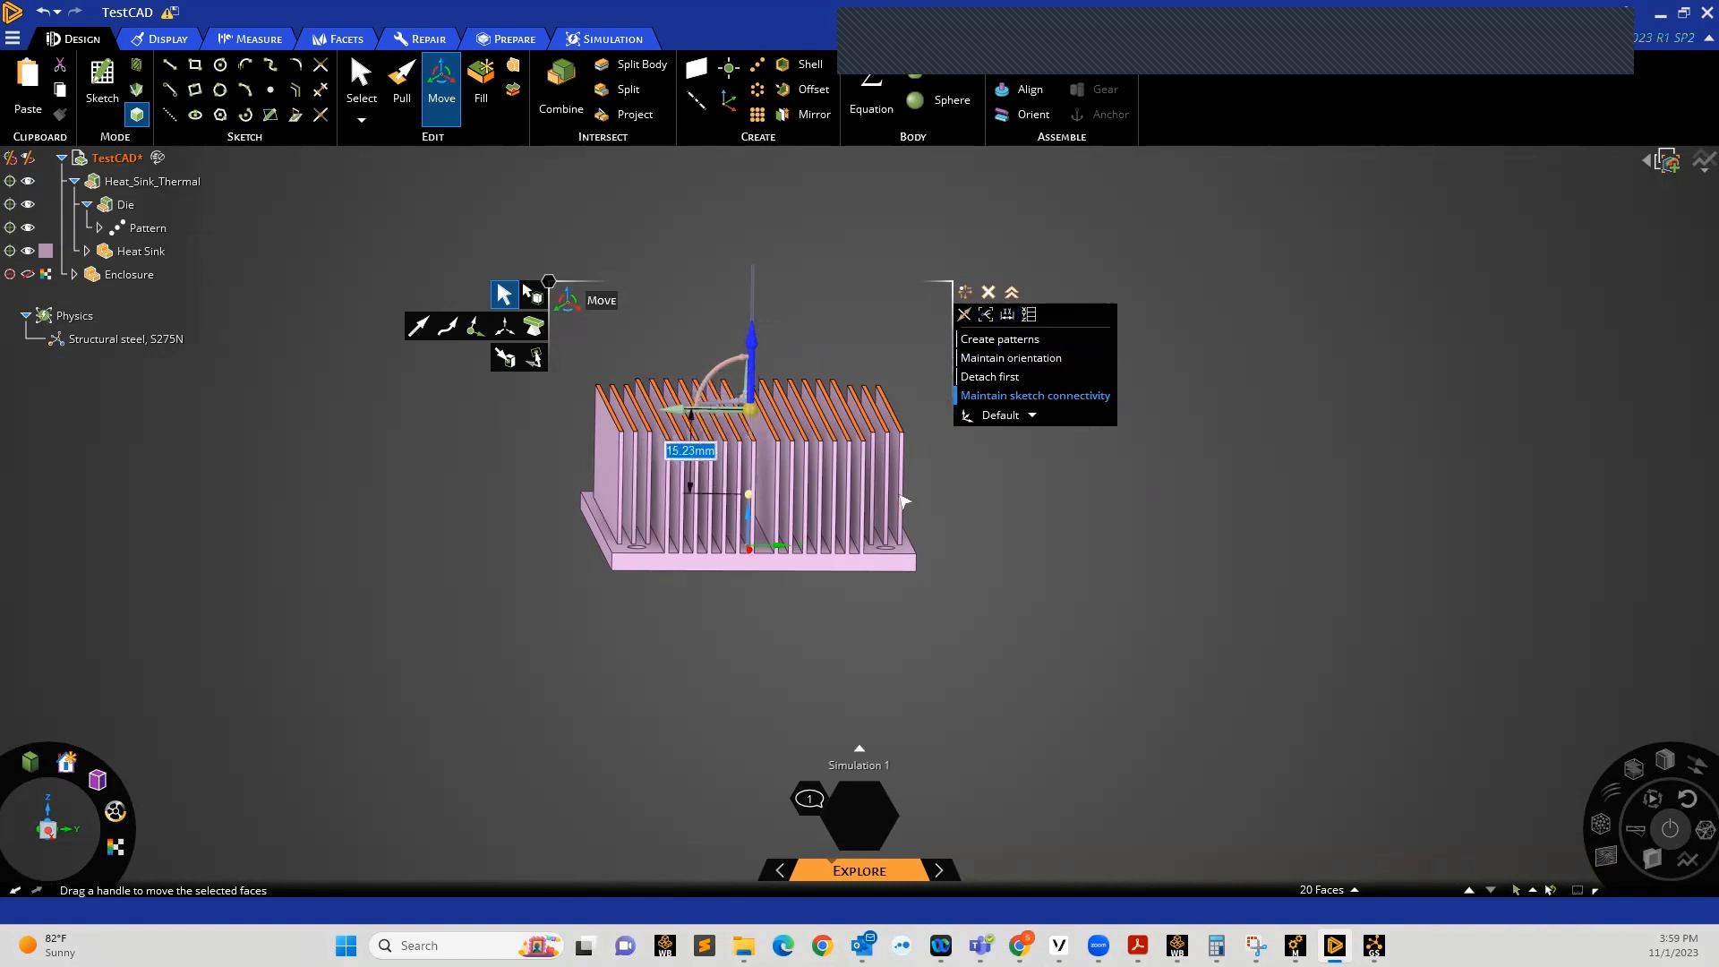
middle_click_drag(750, 560, 740, 557)
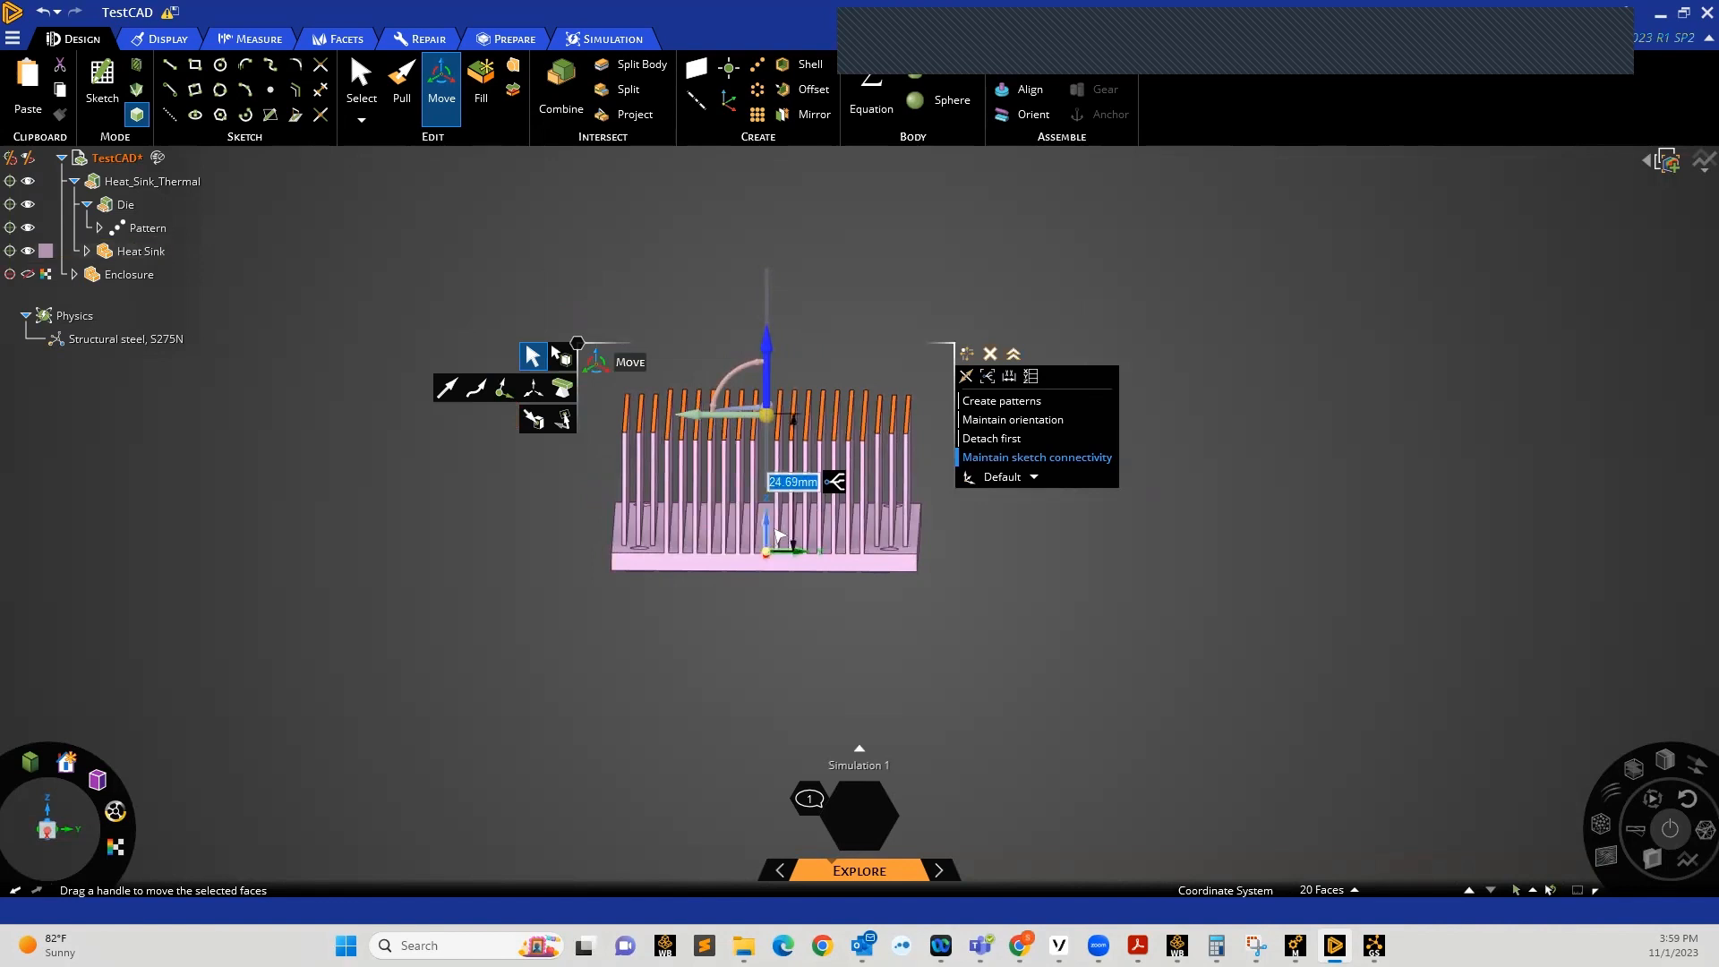
mouse_move(778, 537)
middle_mouse_down()
mouse_move(815, 547)
mouse_move(798, 537)
middle_mouse_up()
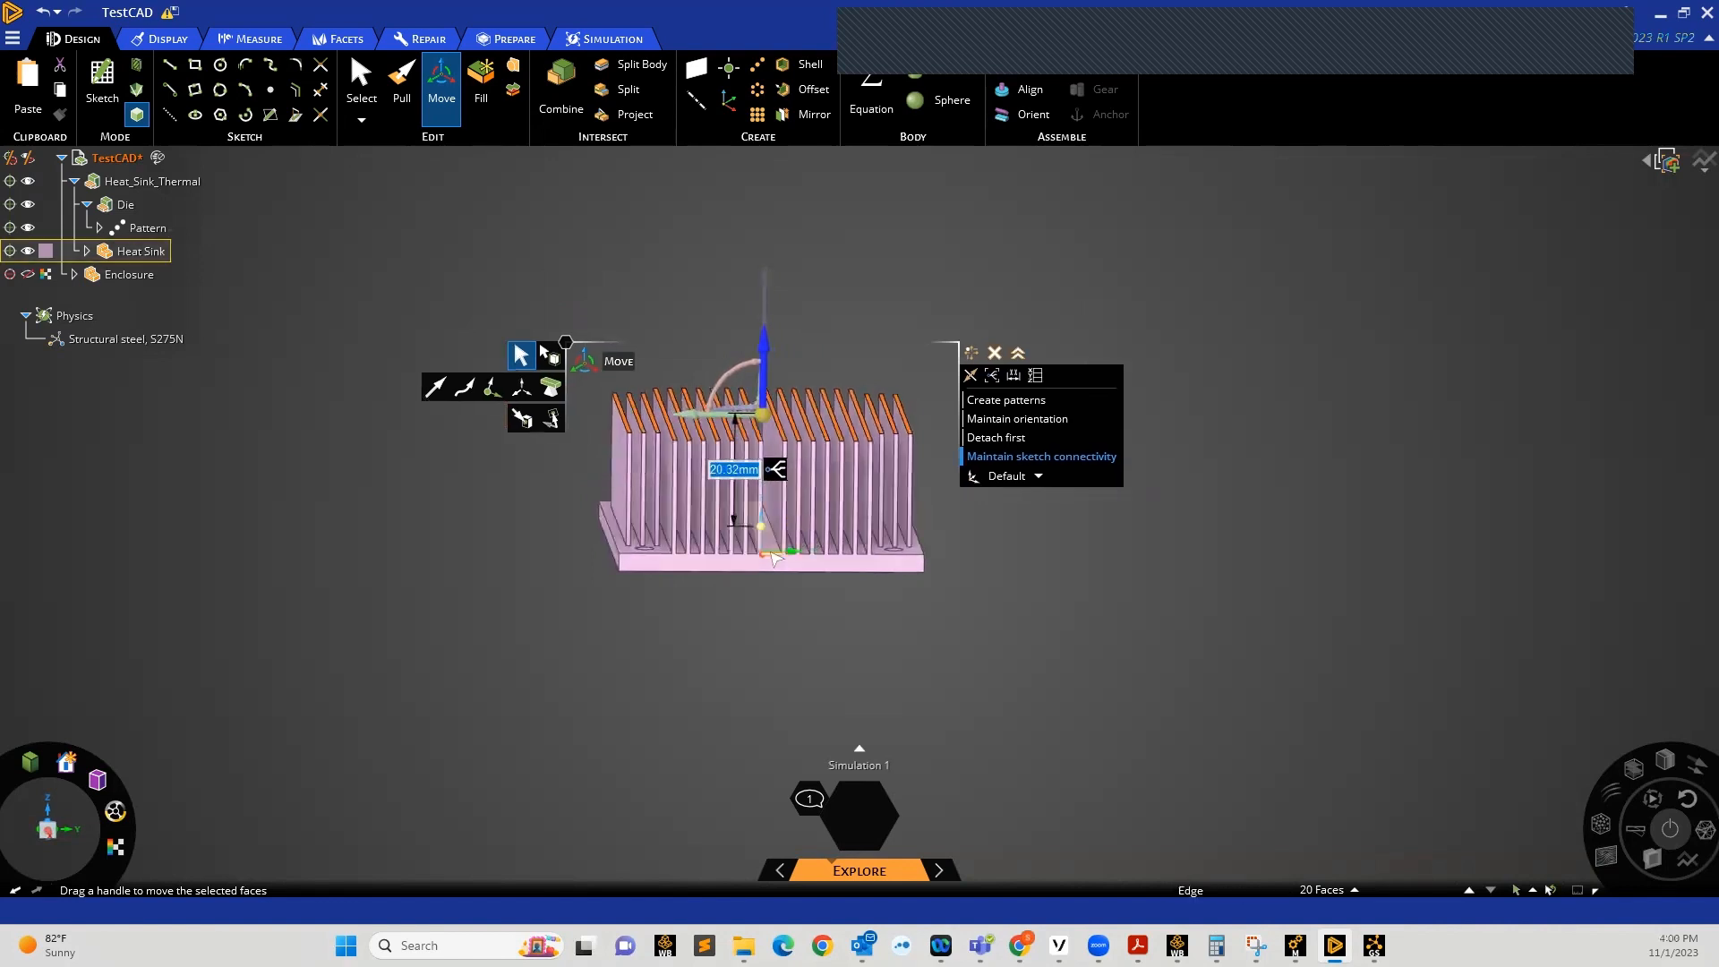
scroll(778, 533, "up", 4)
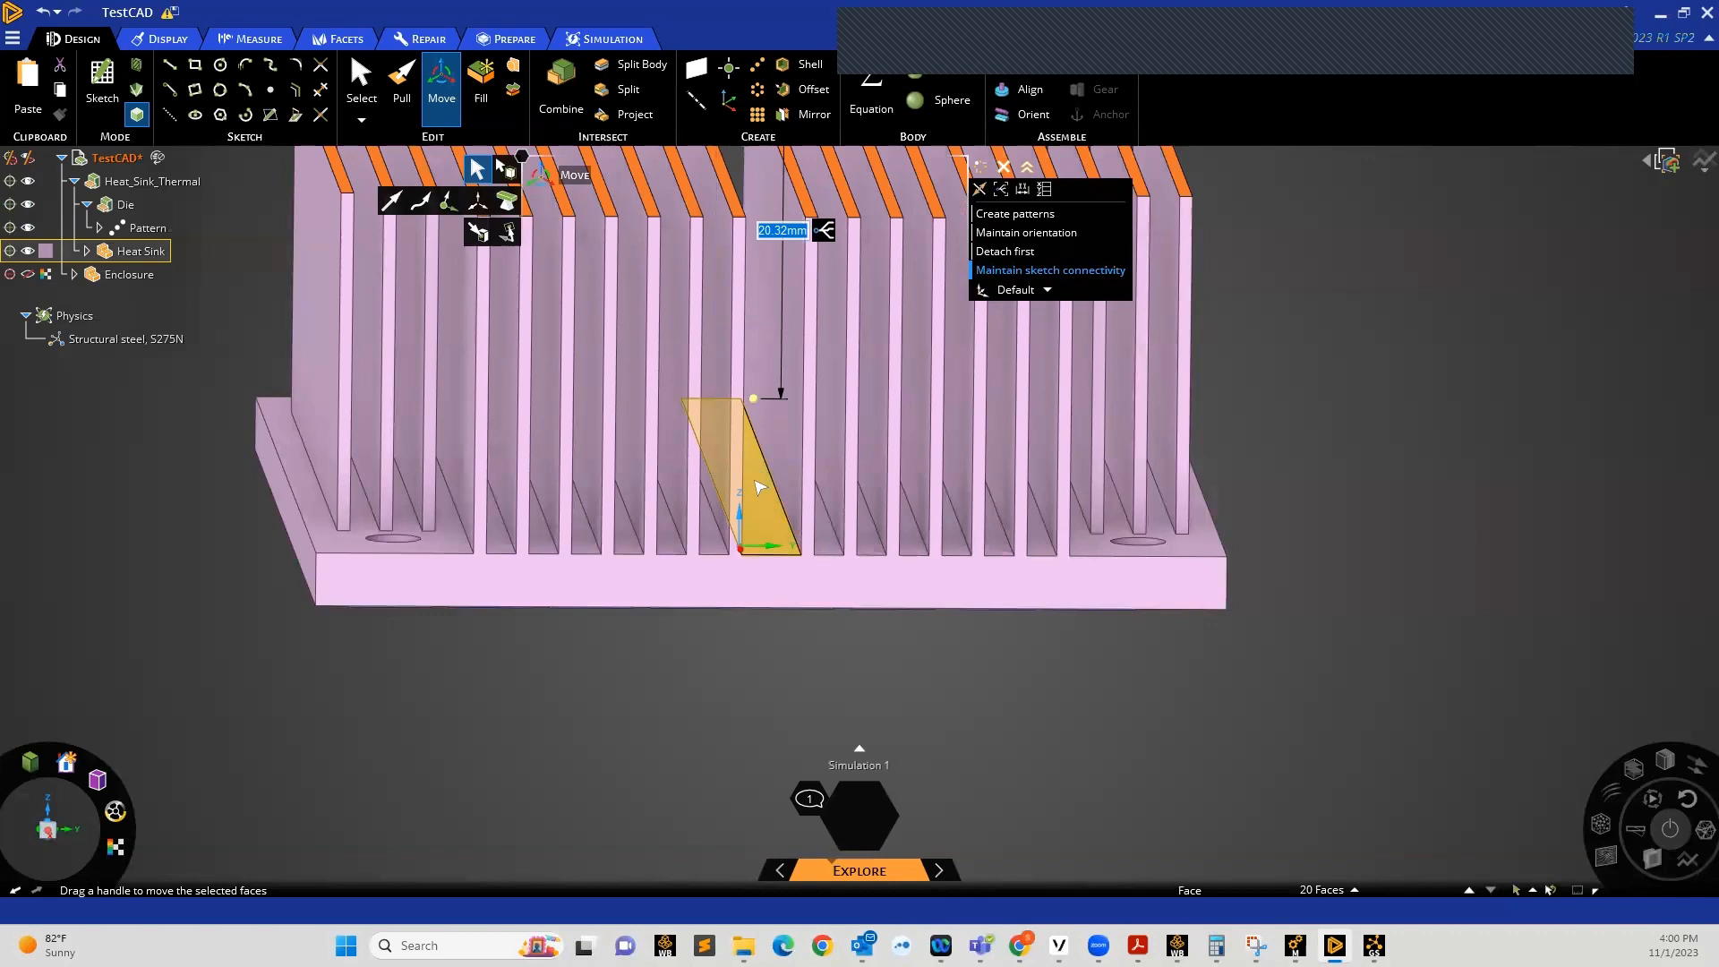
middle_click_drag(759, 494, 743, 485)
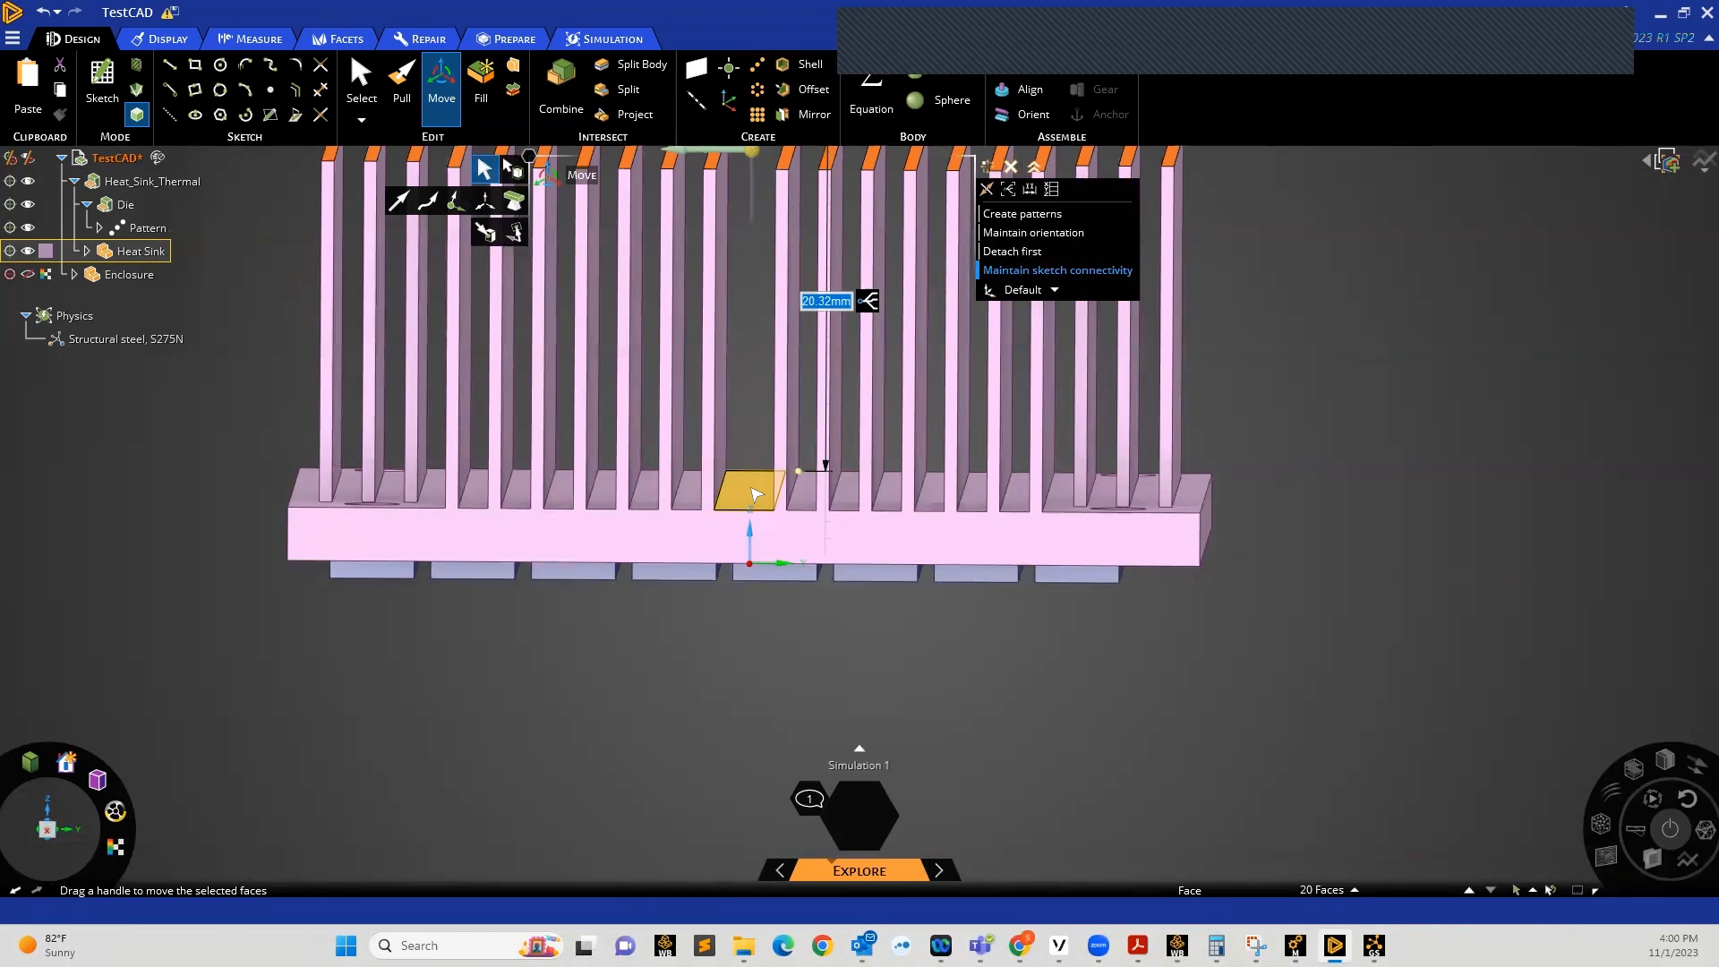
scroll(752, 617, "down", 3)
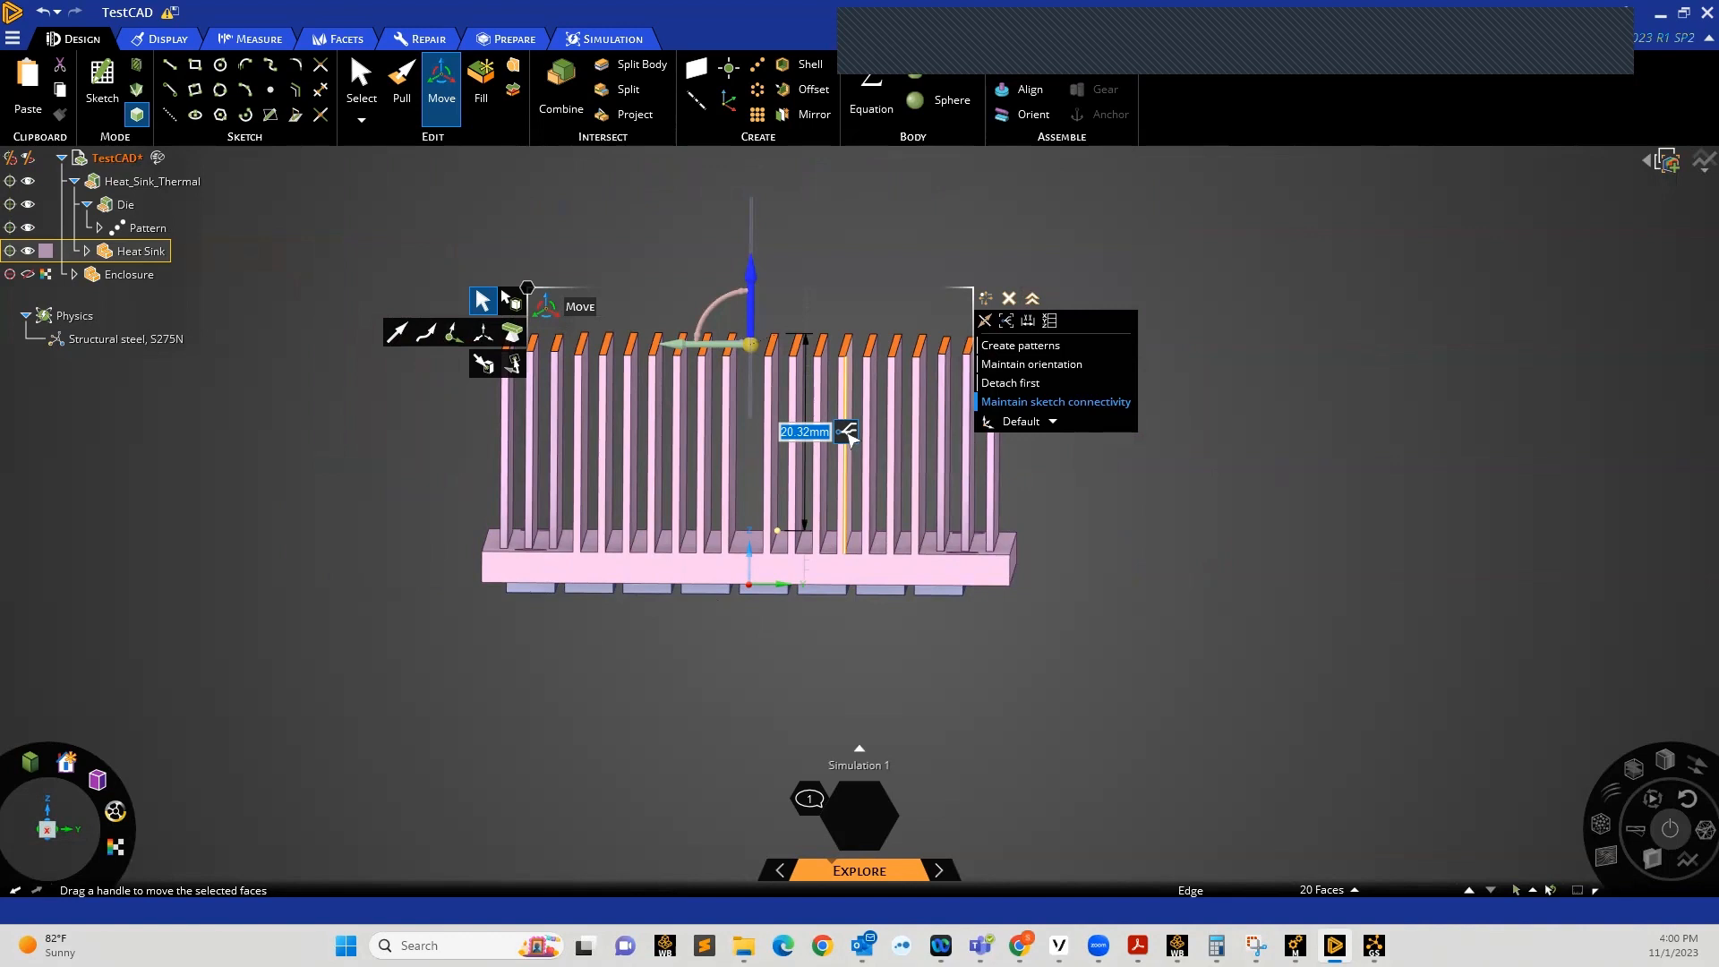
Turn the fin ruler dimension into a parameter and name it Fin Height
left_click(849, 437)
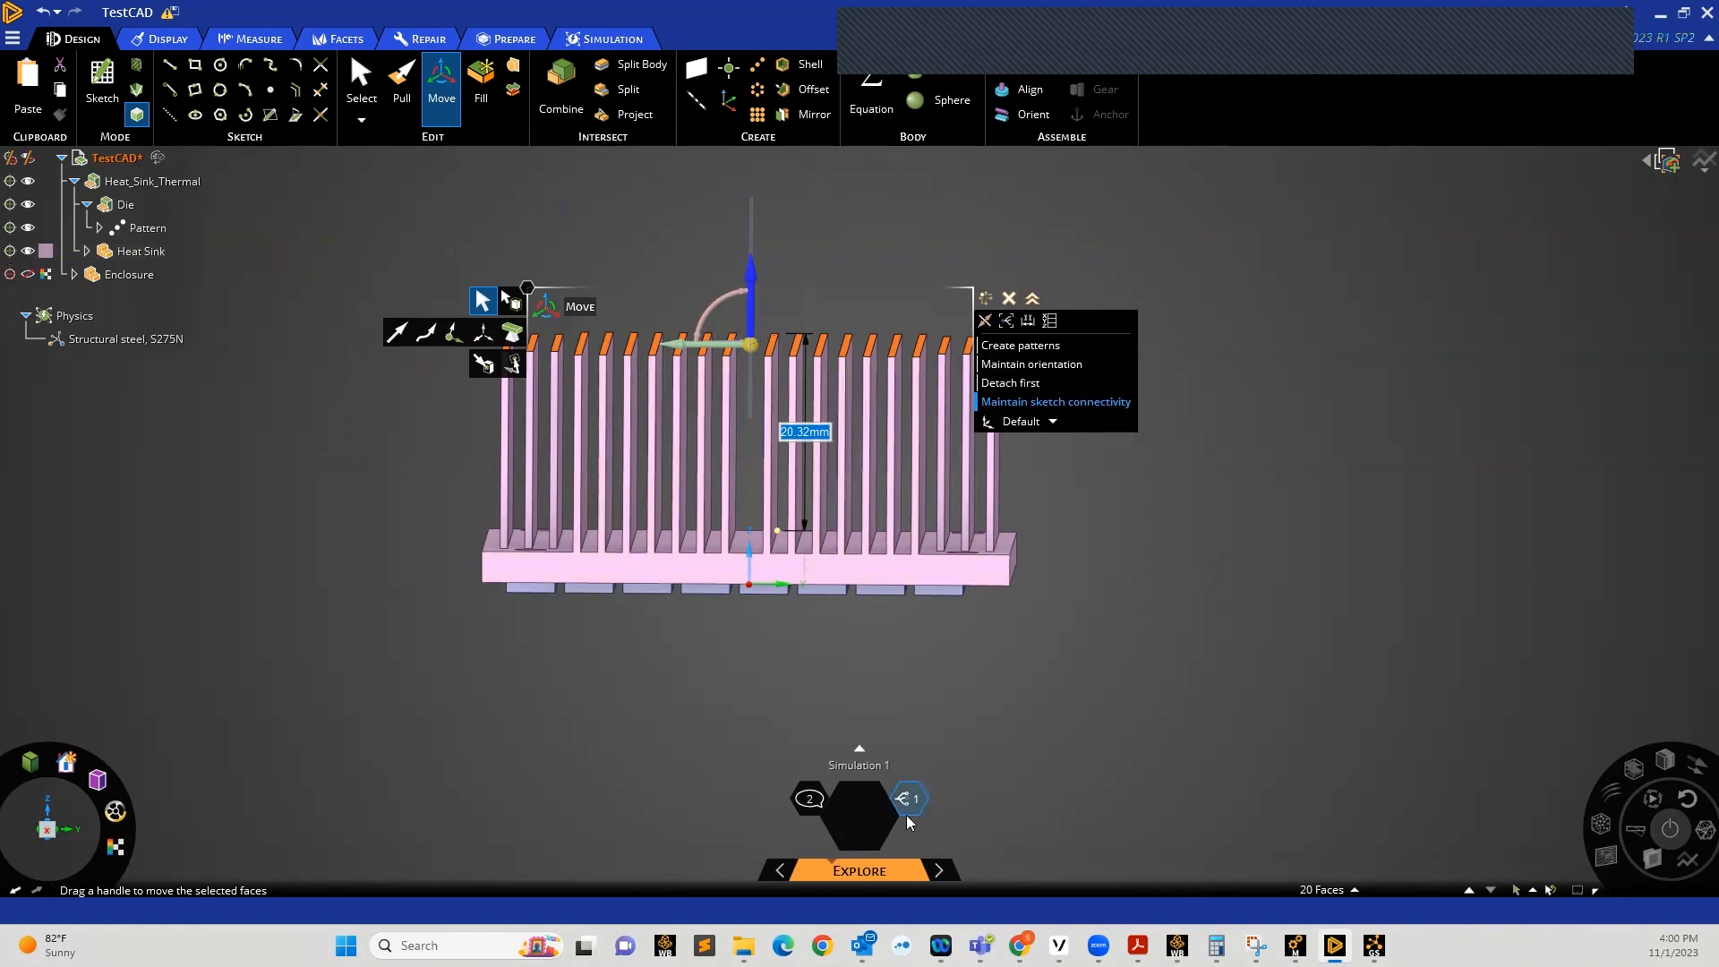
left_click(908, 799)
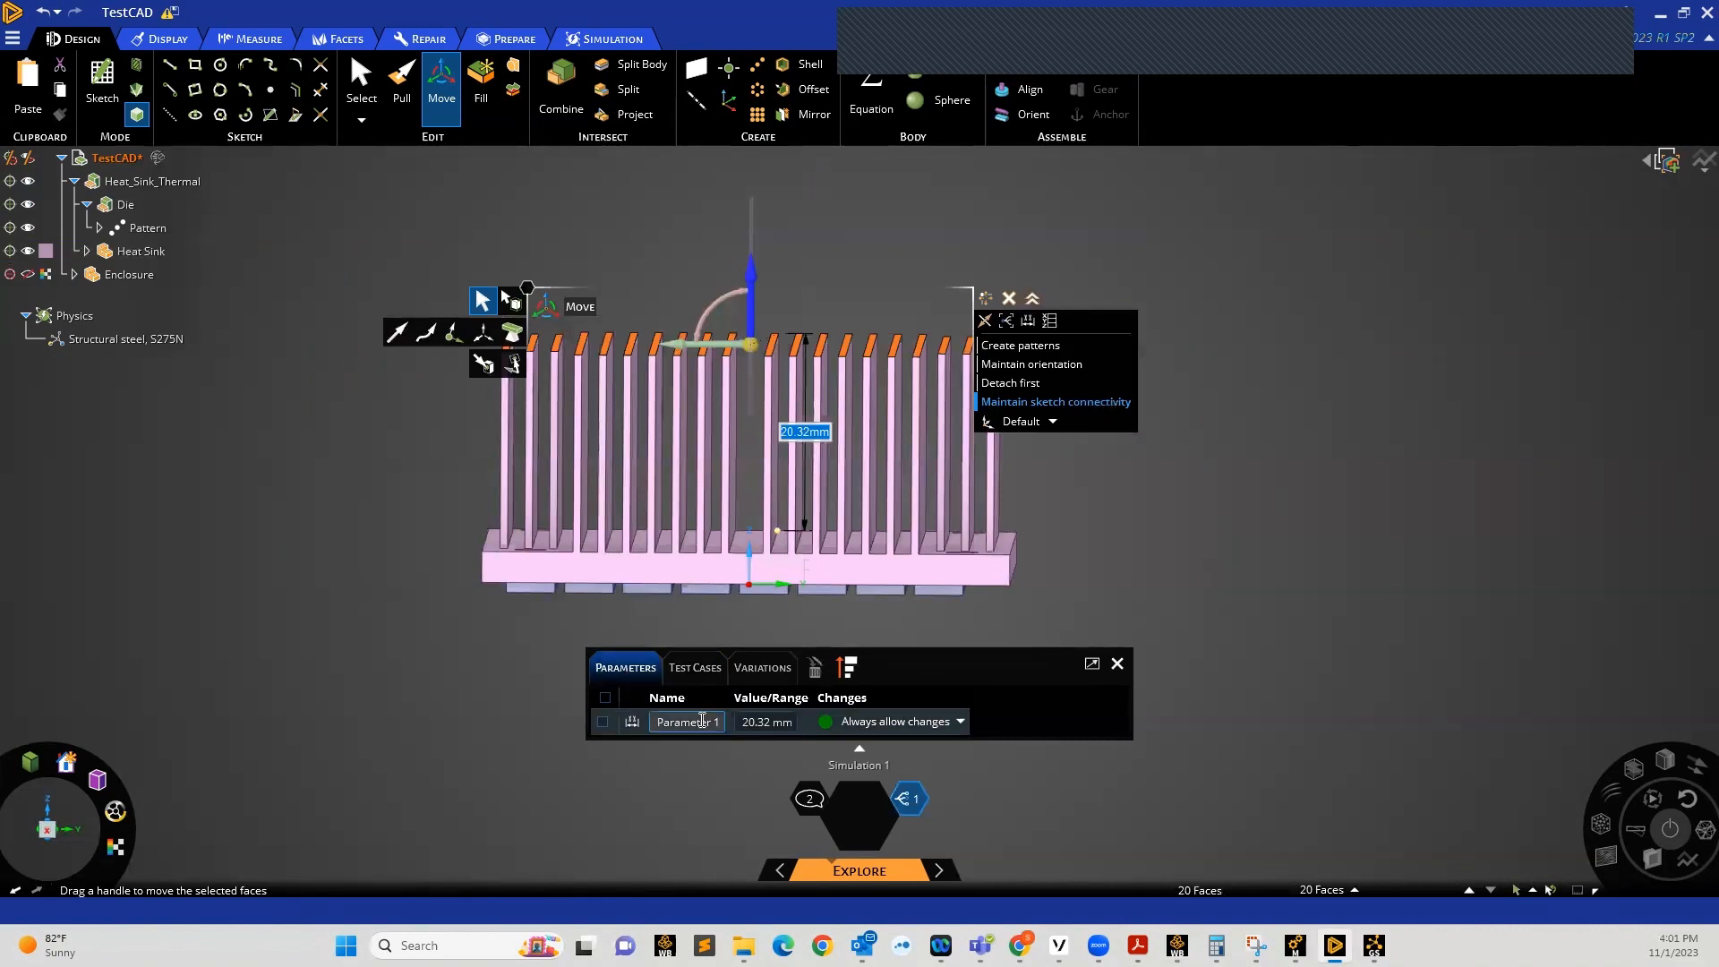
double_click(696, 721)
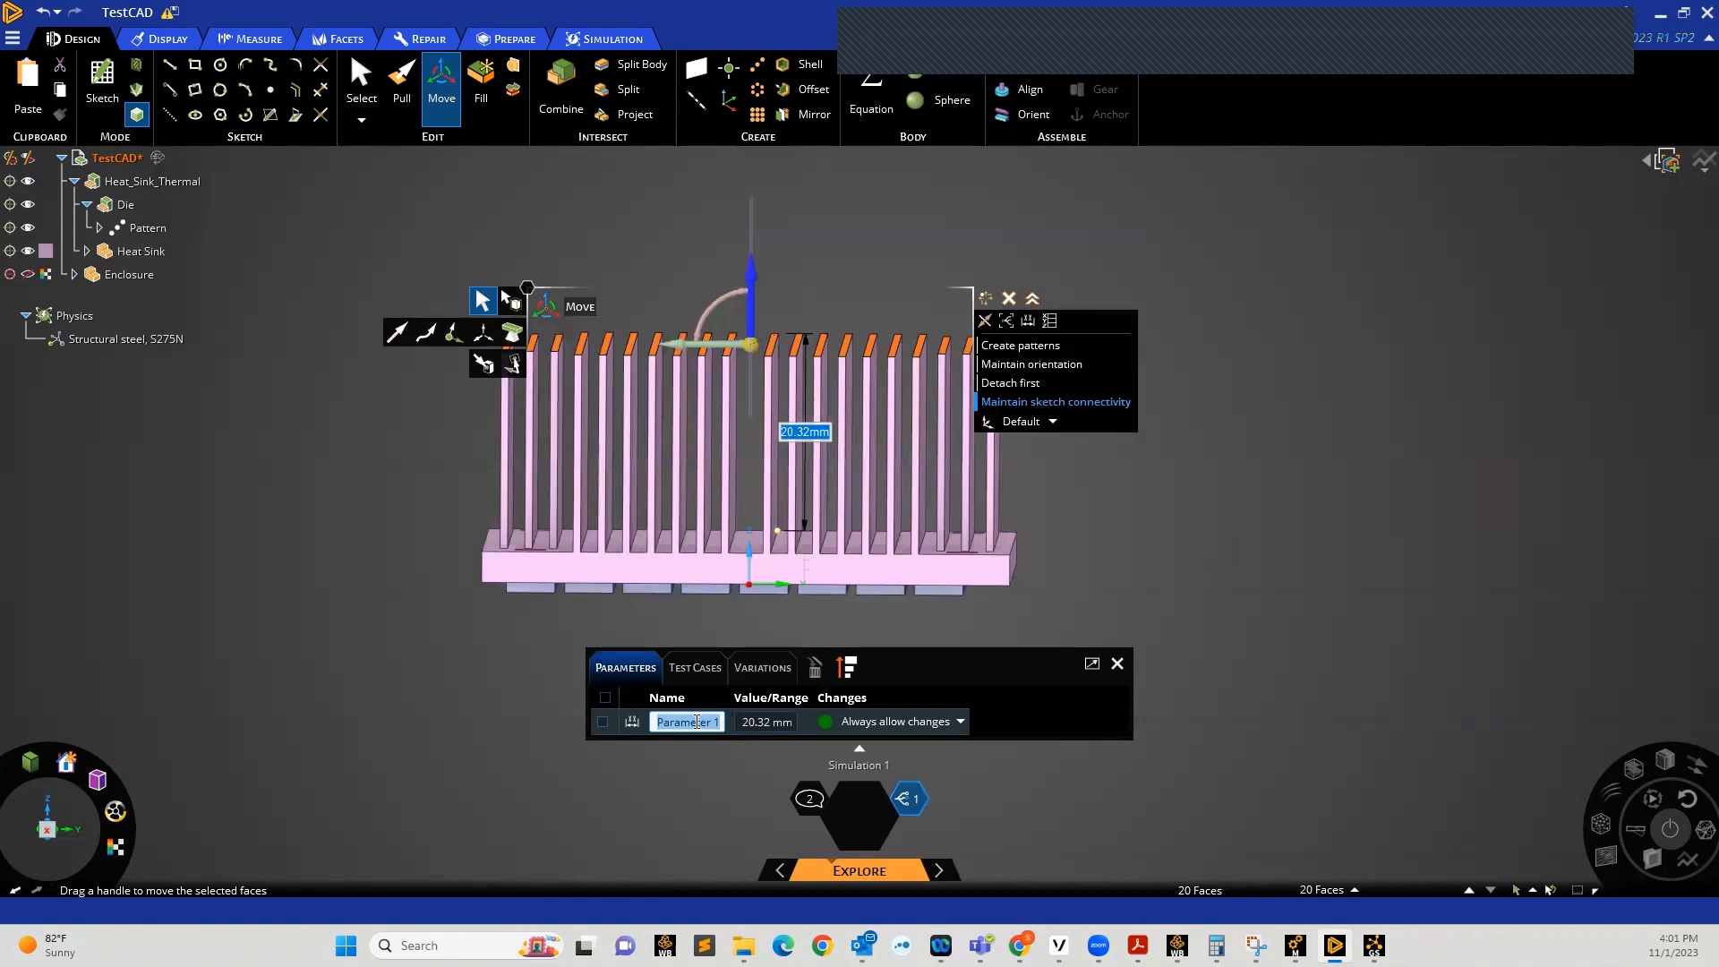
type("Fin Height")
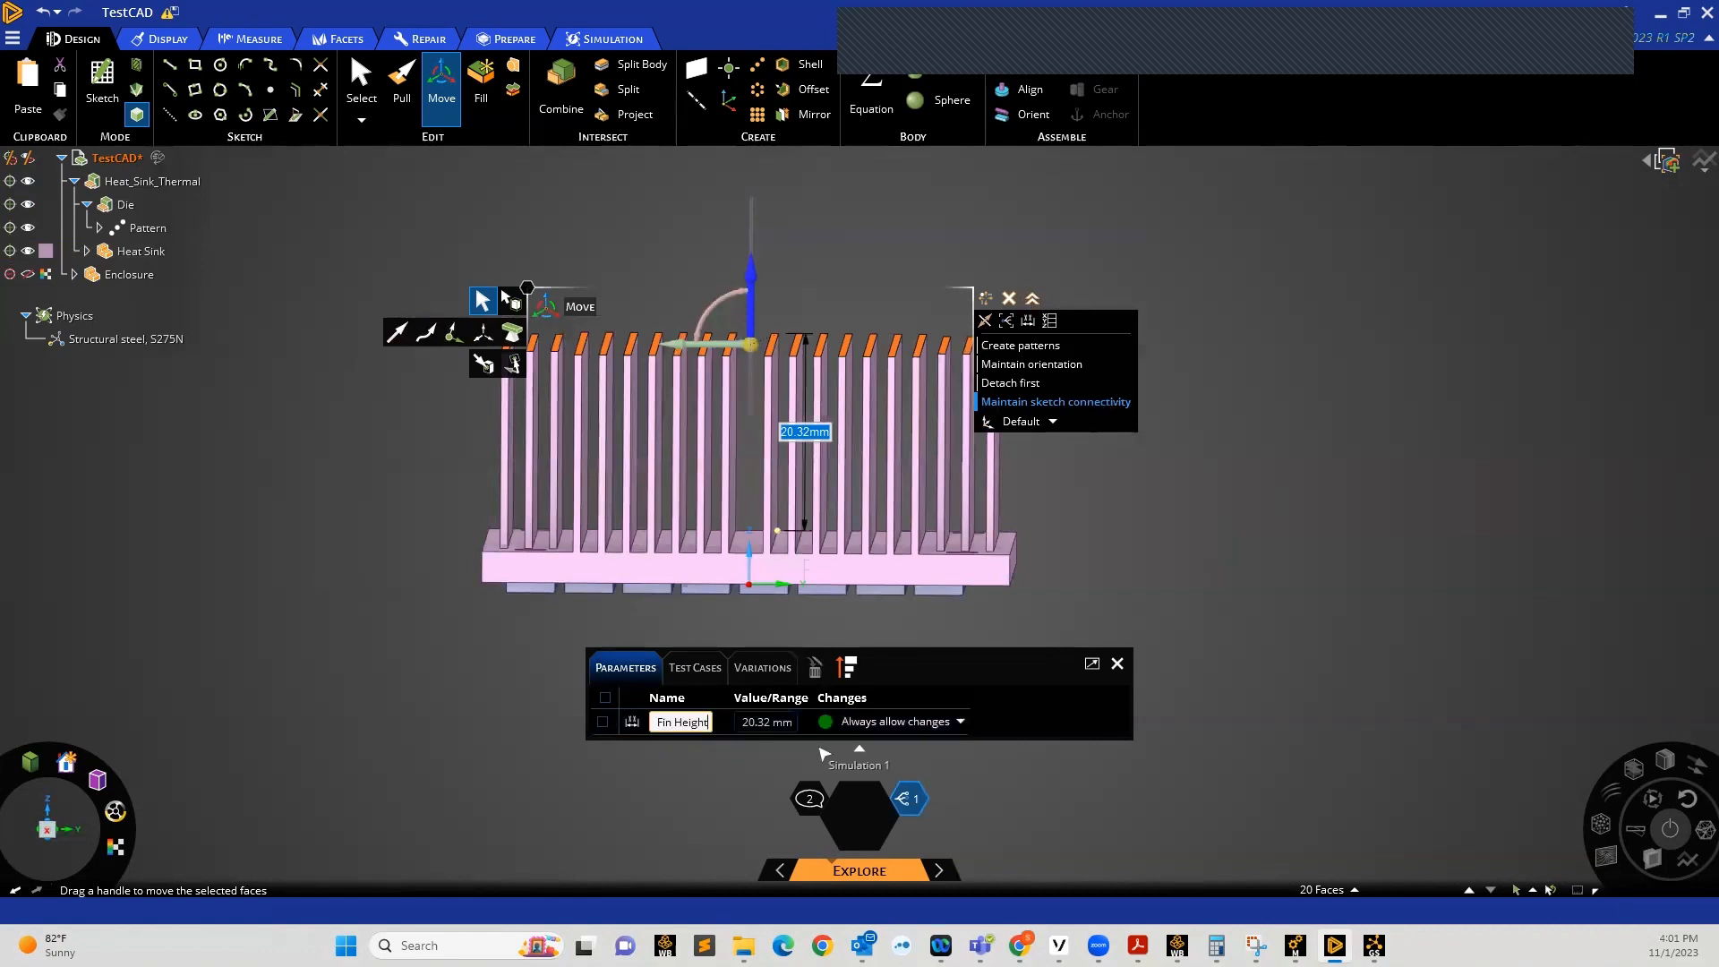
Set the Fin Height parameter to 50 mm and inspect the resized fins
left_click(759, 723)
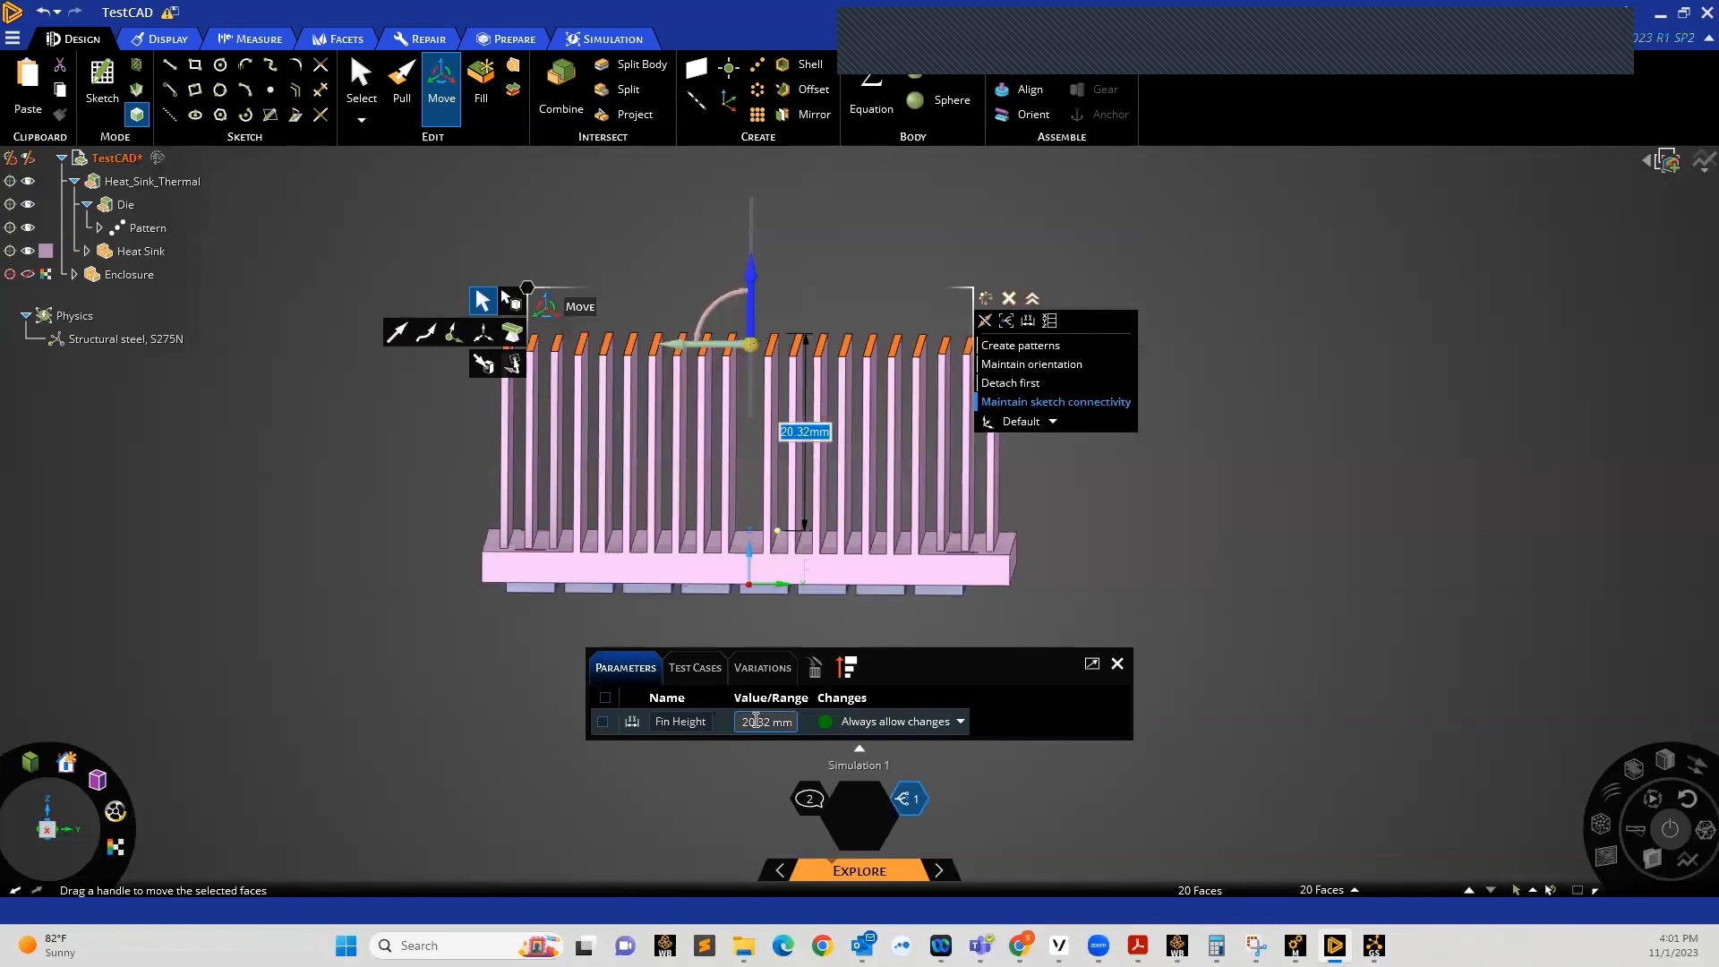
left_click(756, 721)
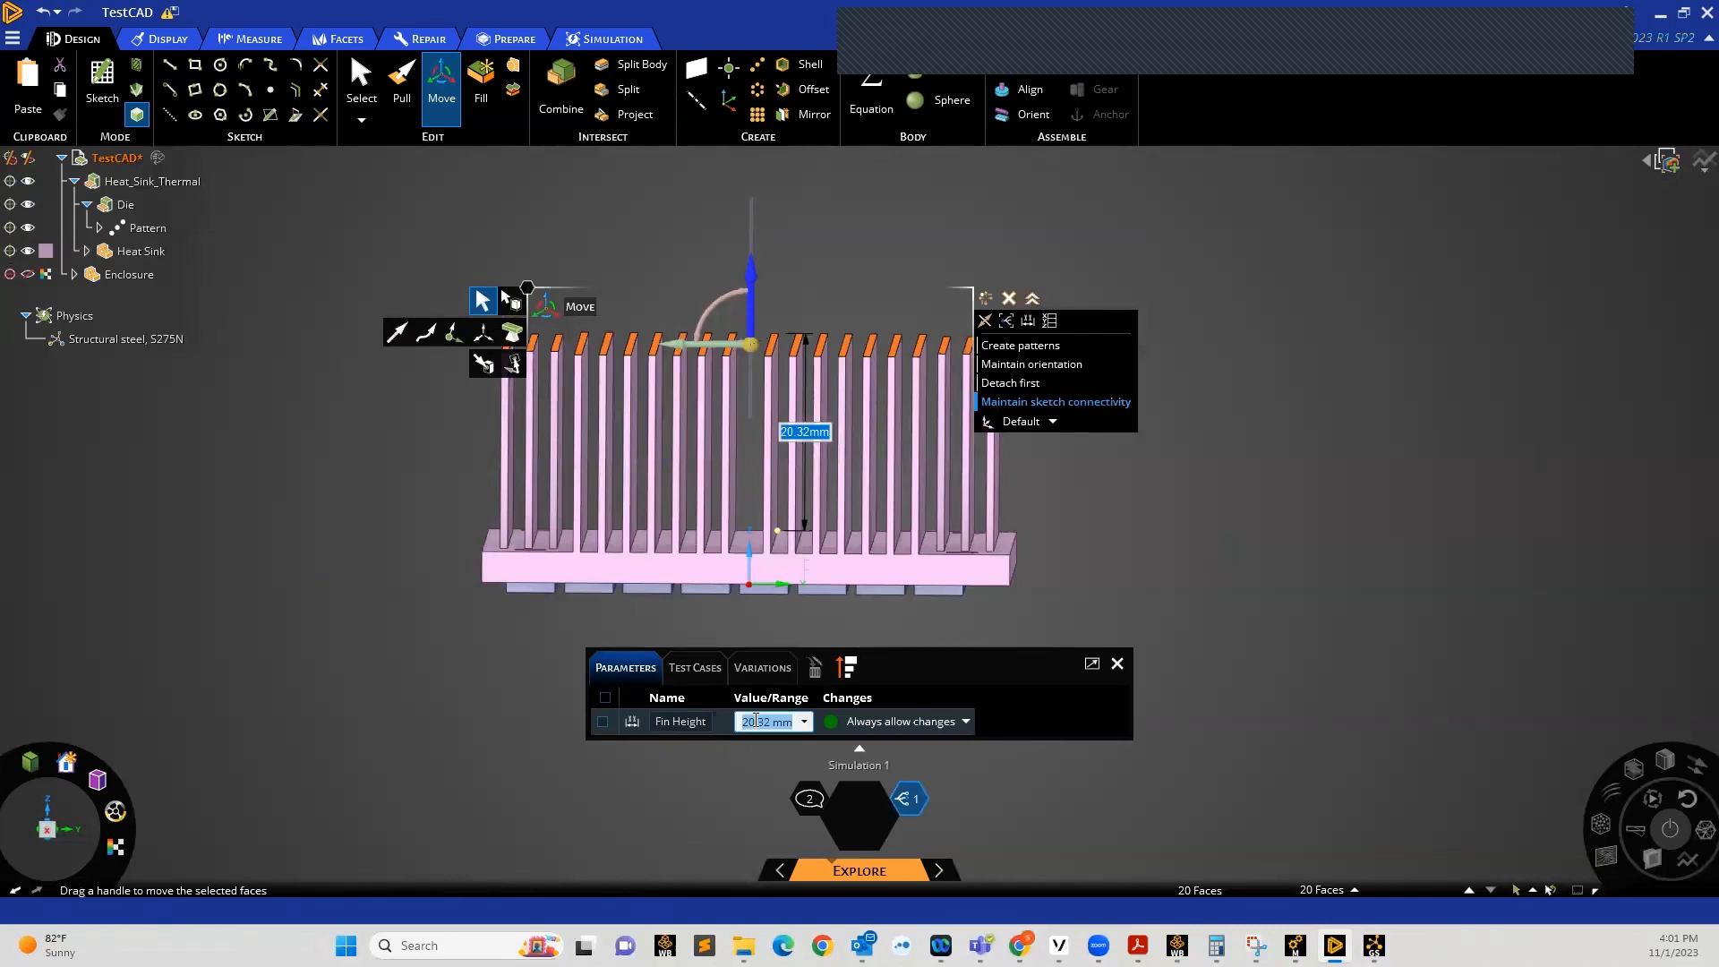
type("50")
key("Return")
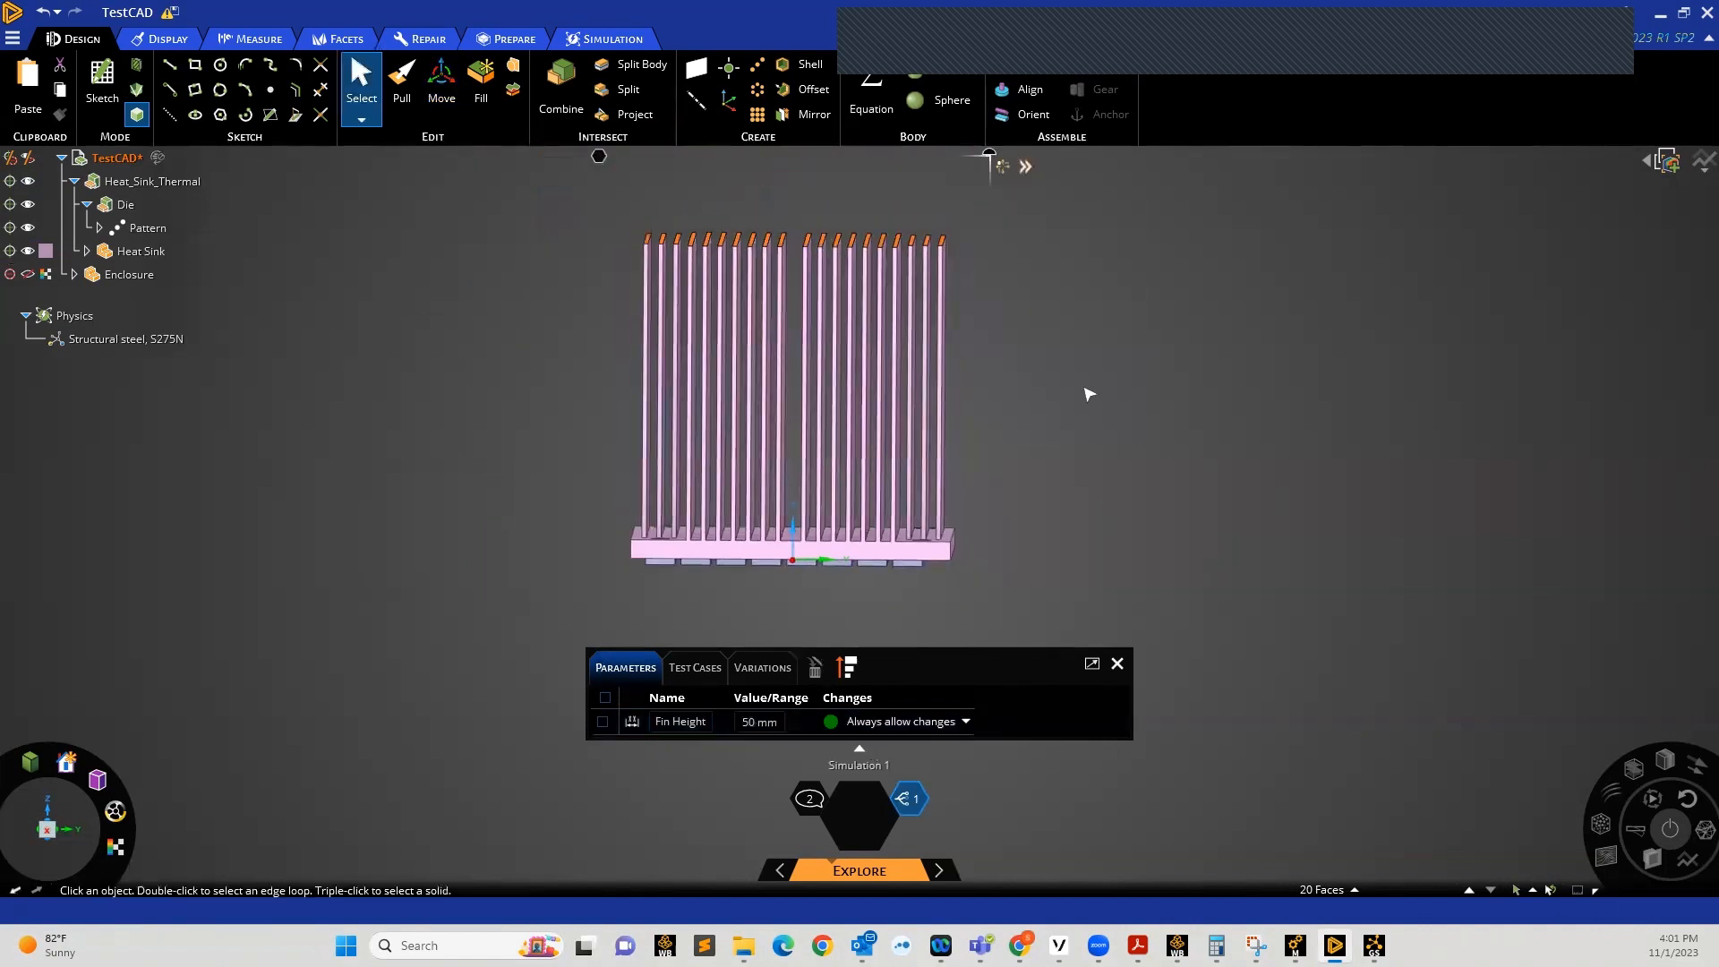
middle_click_drag(938, 585, 868, 582)
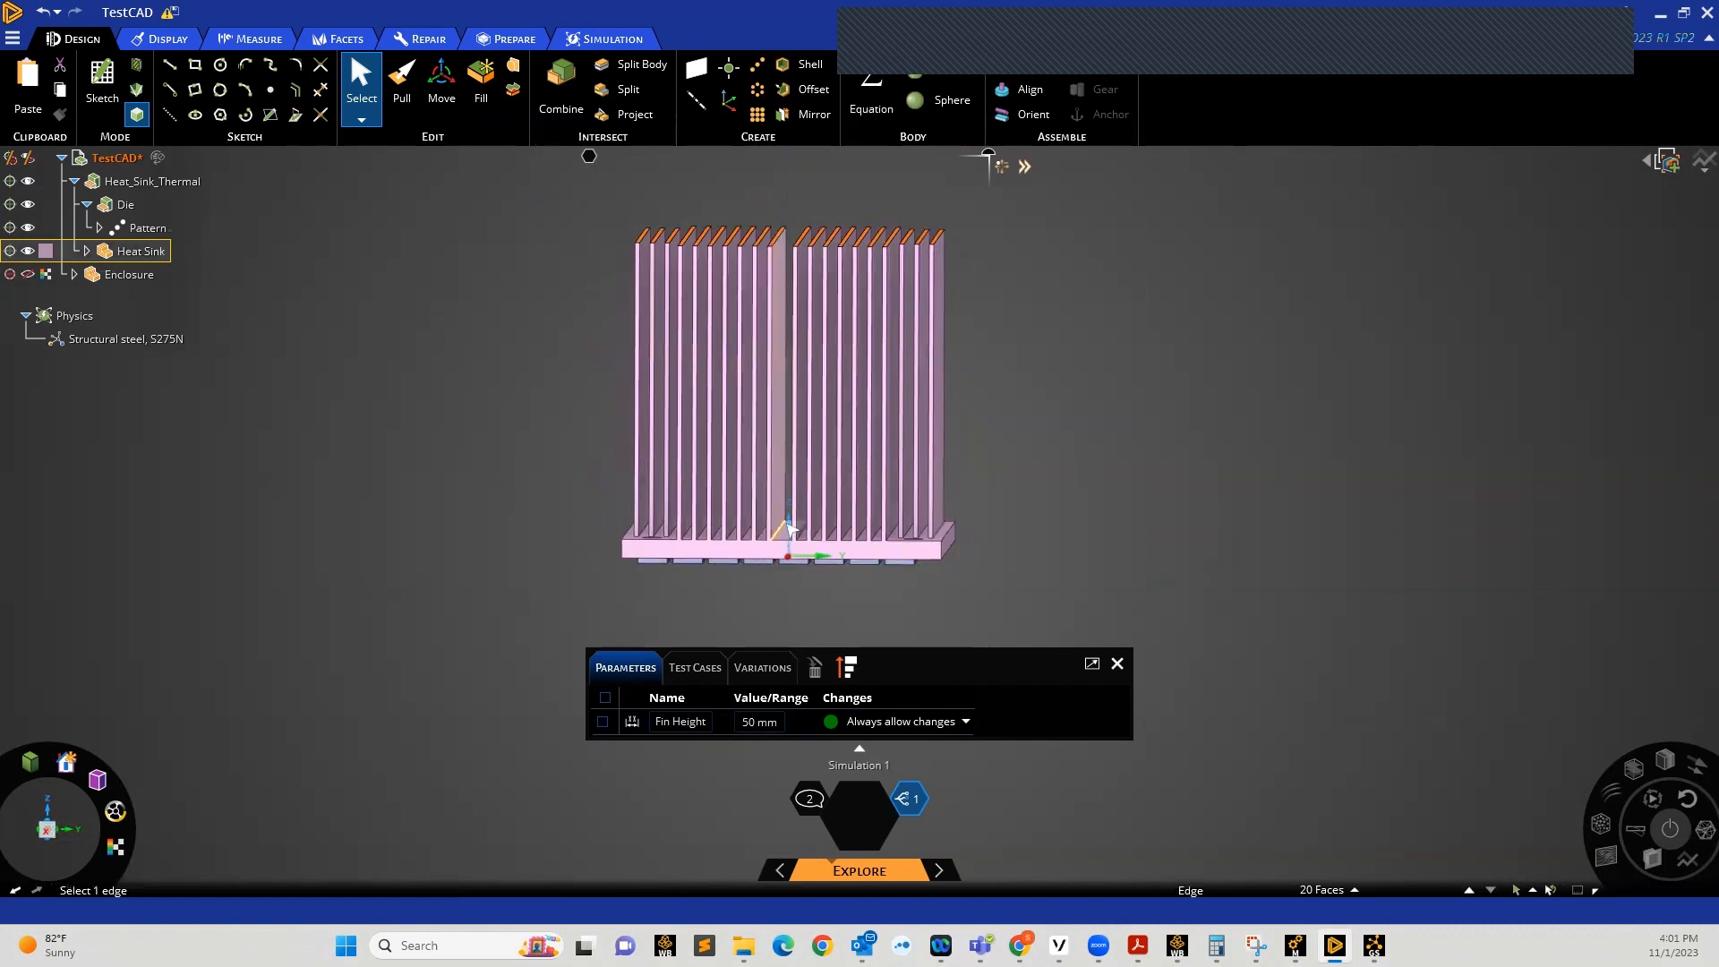
scroll(997, 562, "down", 1)
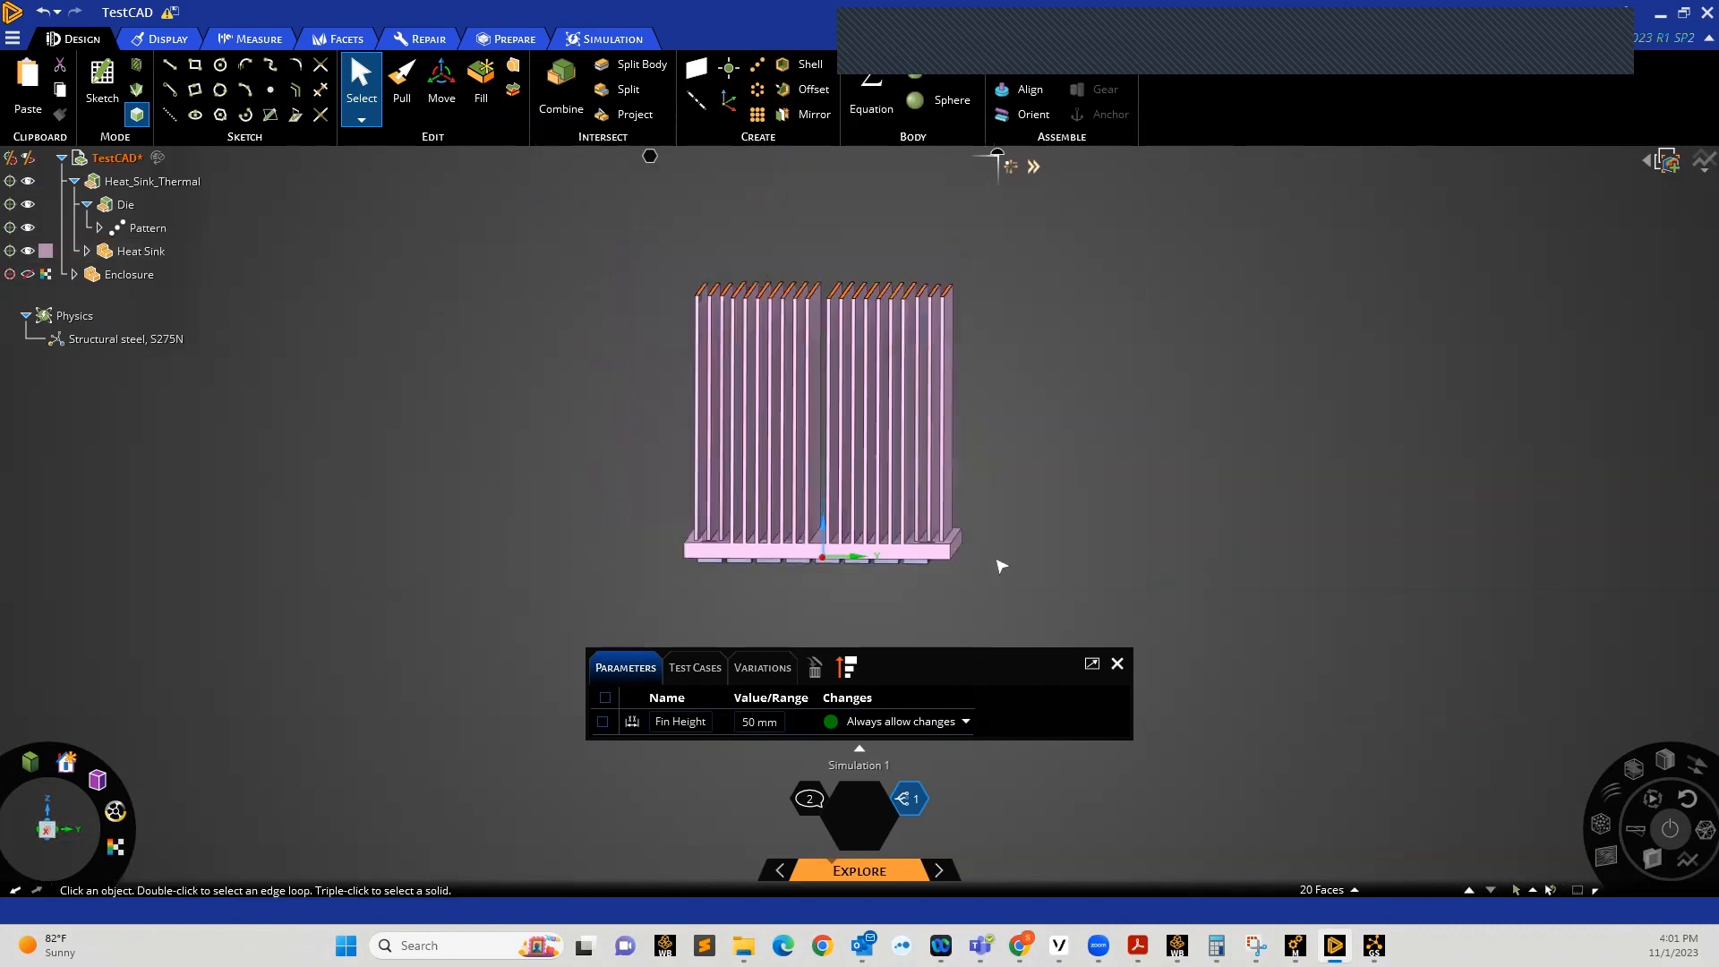
scroll(920, 498, "up", 1)
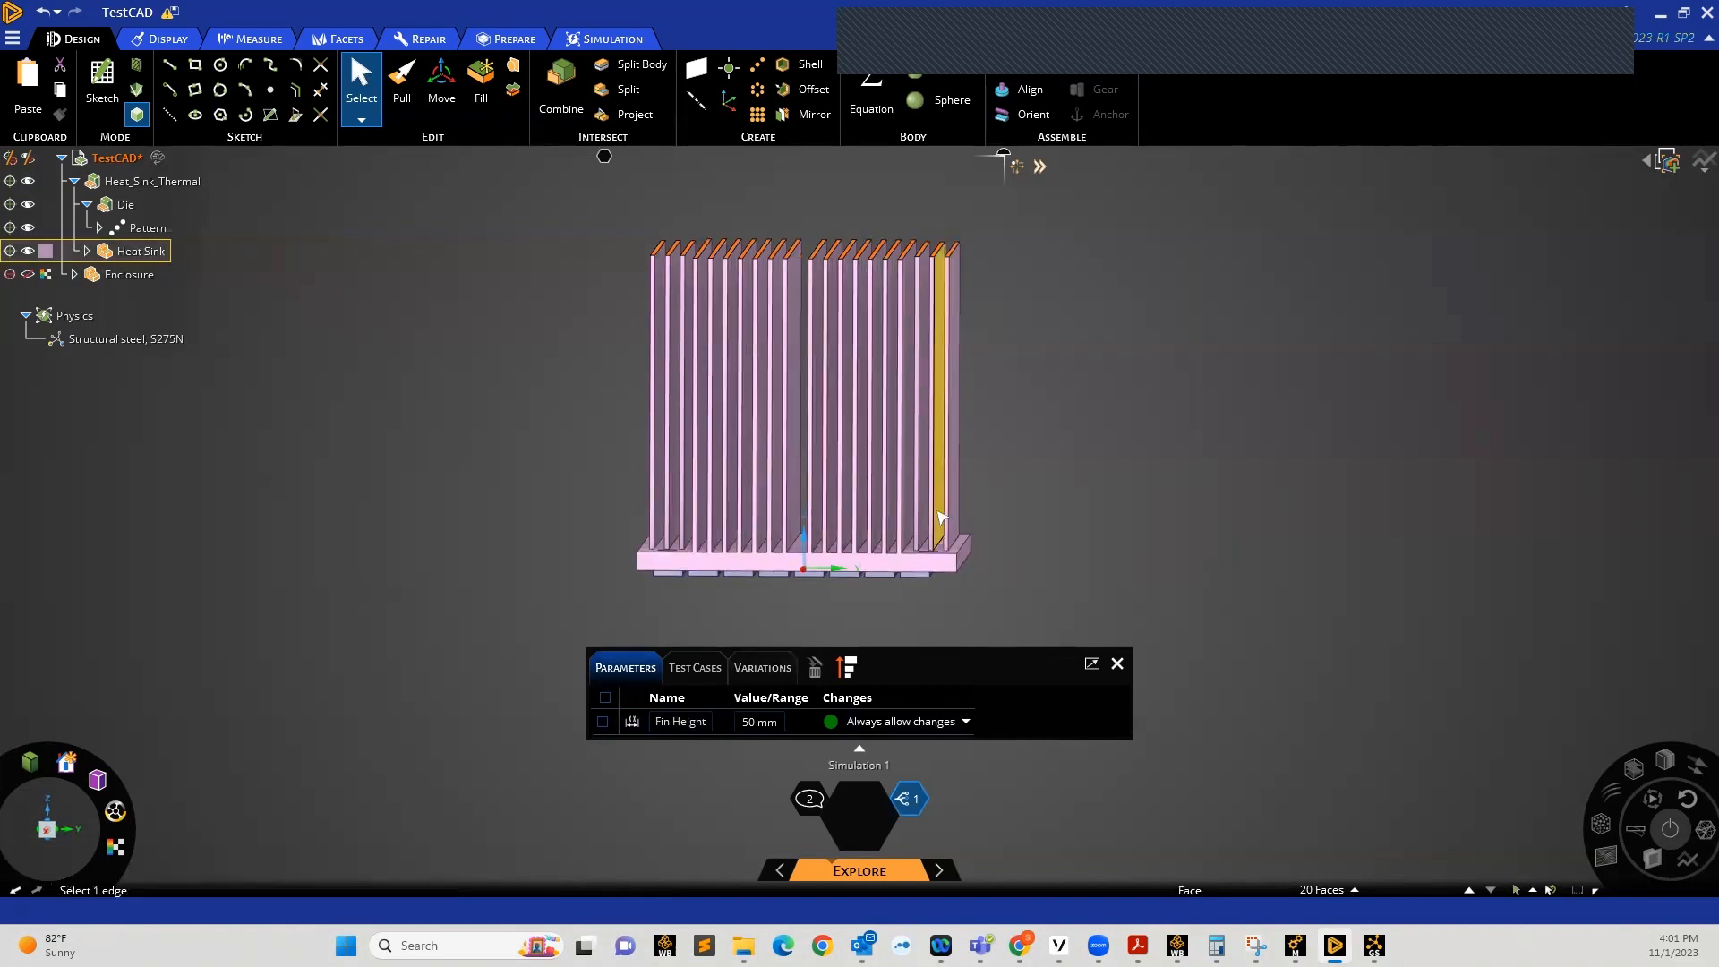
middle_click_drag(786, 537, 793, 552)
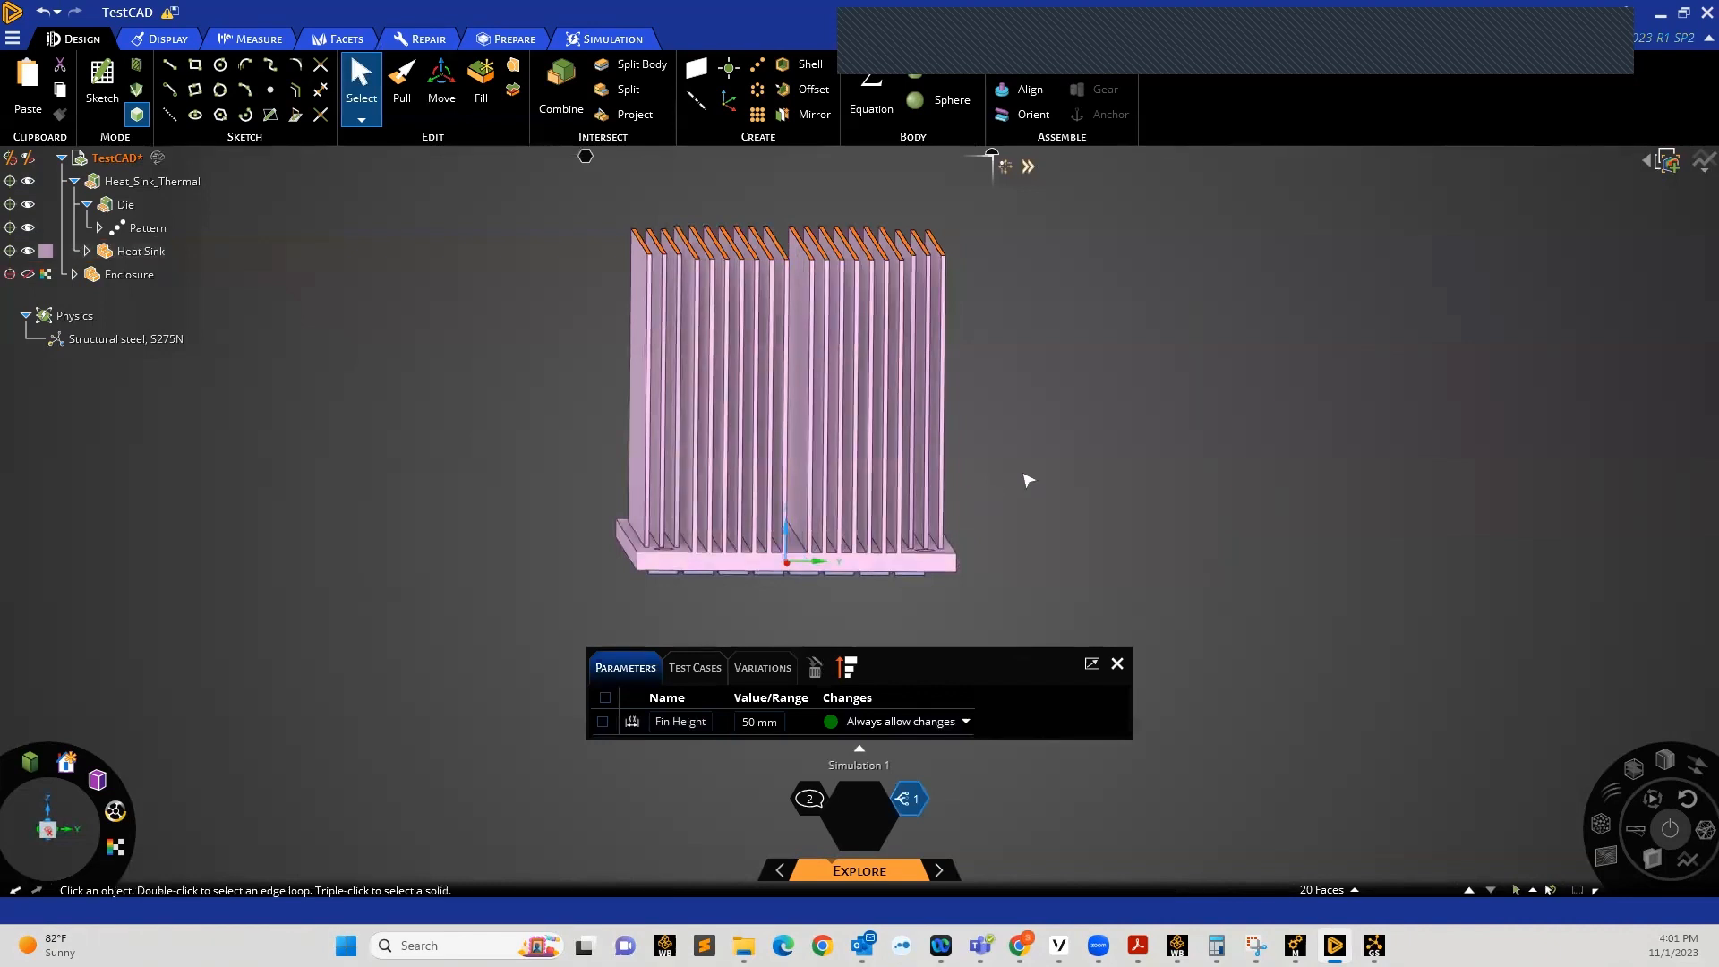
Measure the length of the outermost fin's vertical edge and view the heat sink from the other side
left_click(258, 41)
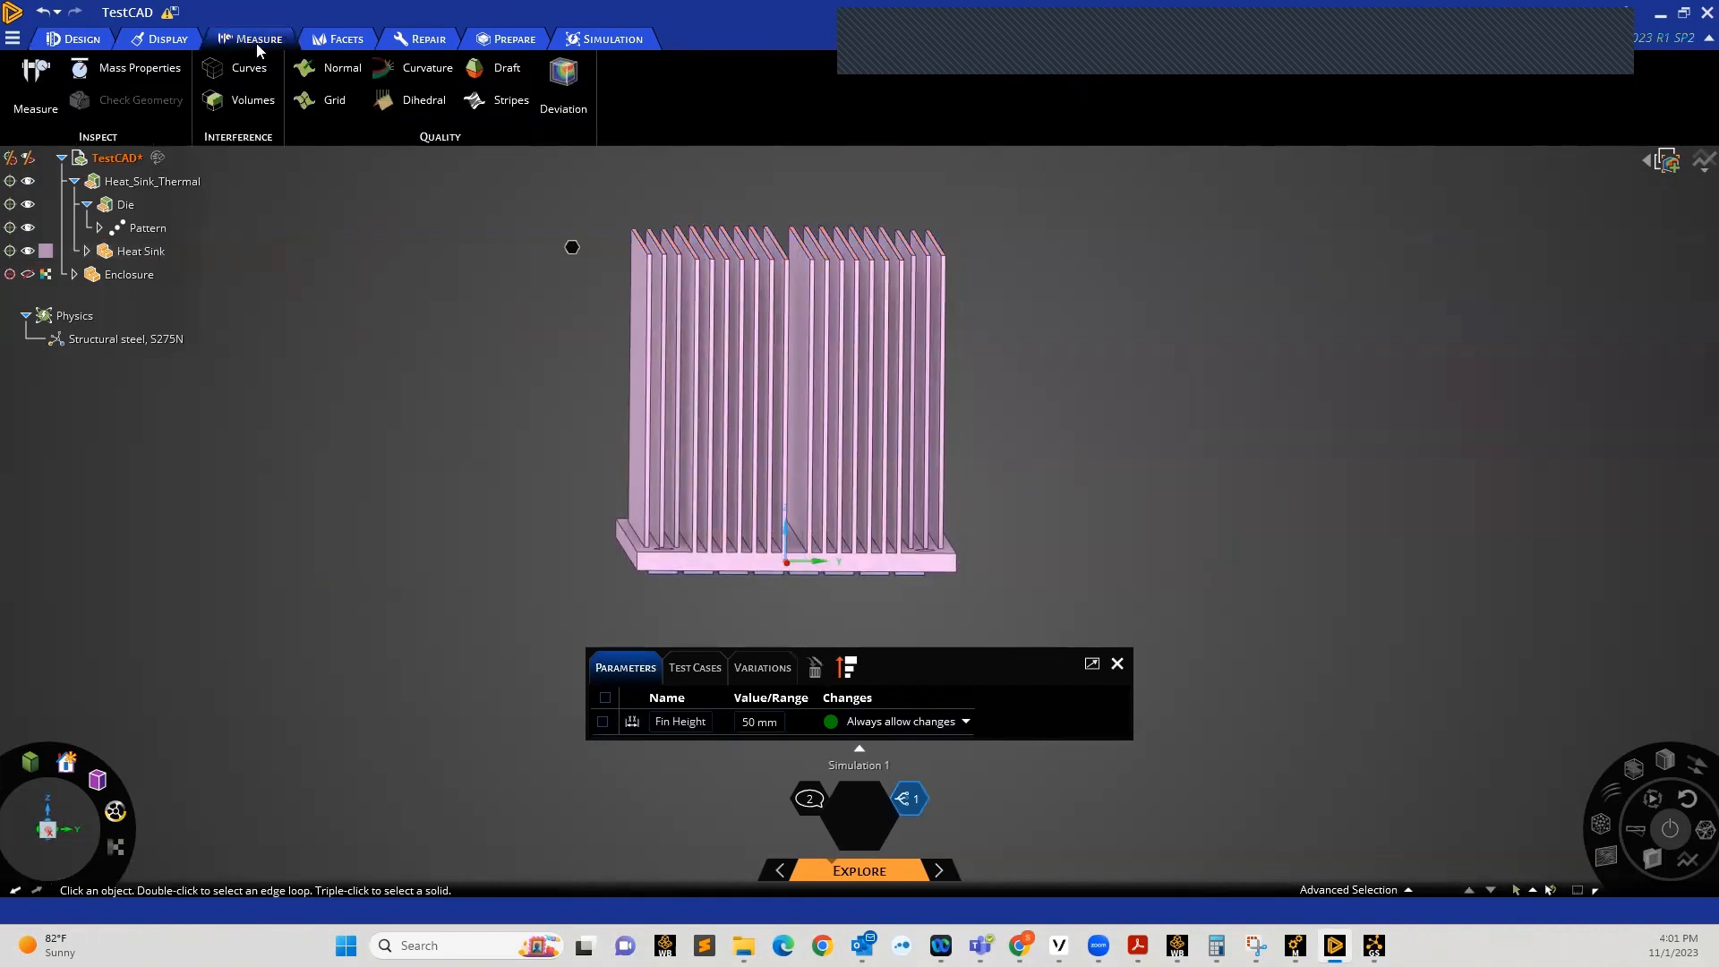
left_click(41, 94)
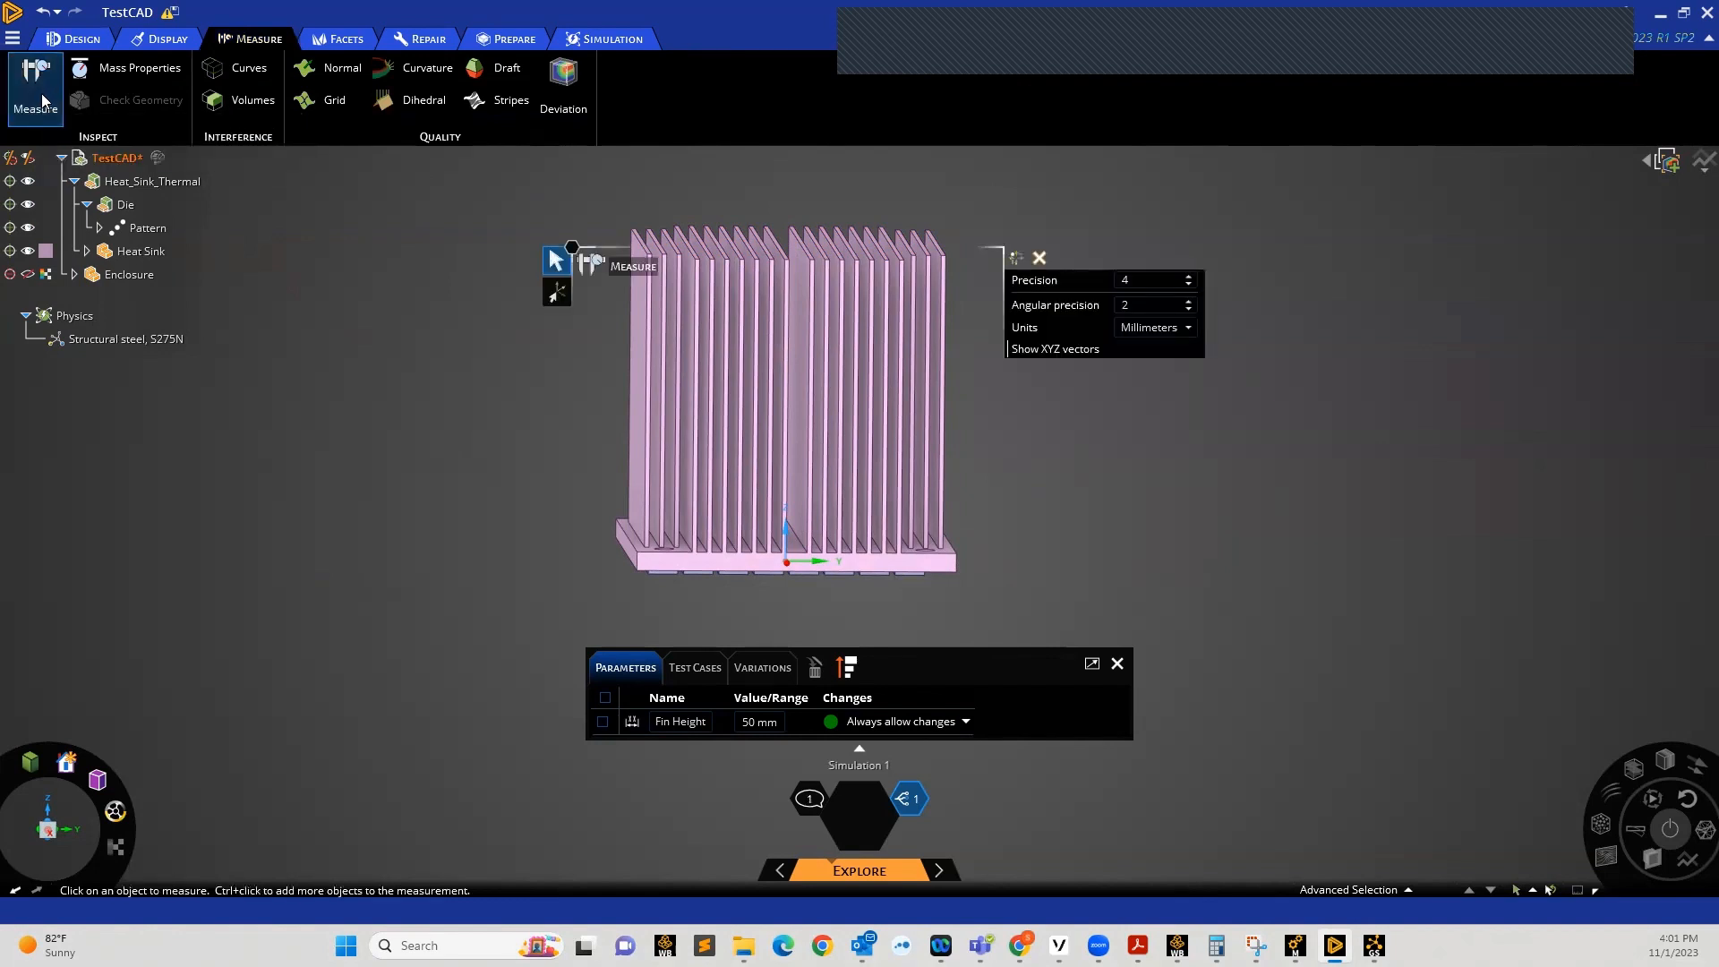
left_click(646, 498)
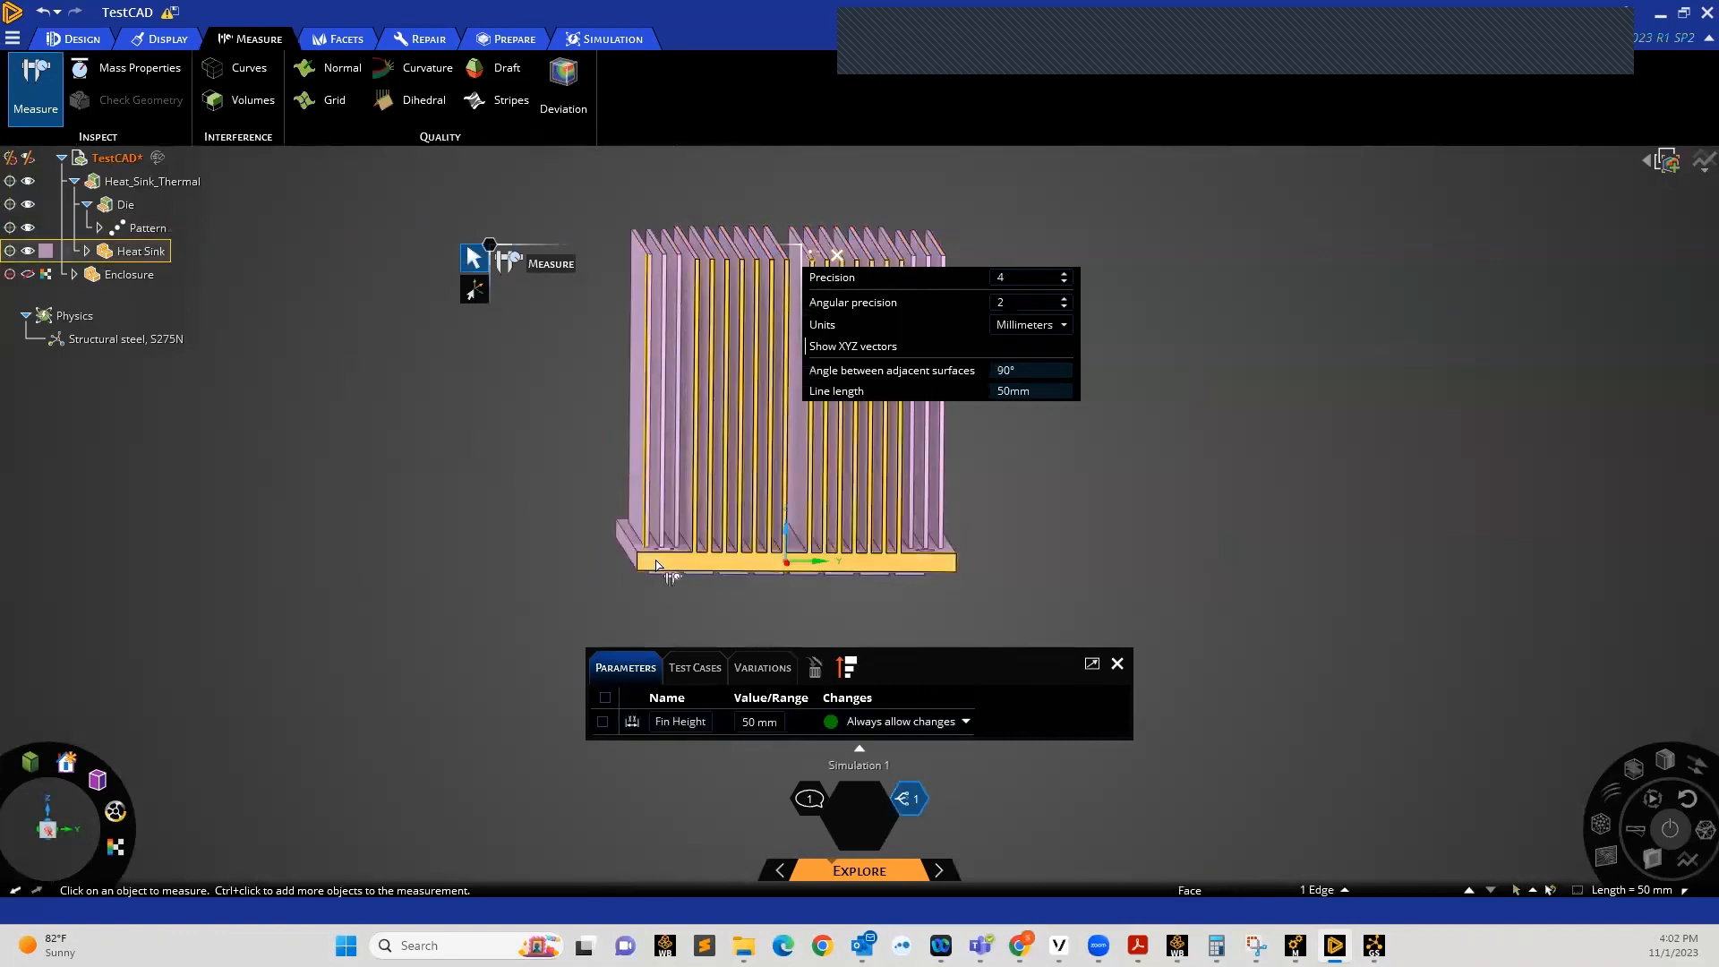
middle_click_drag(707, 626, 665, 632)
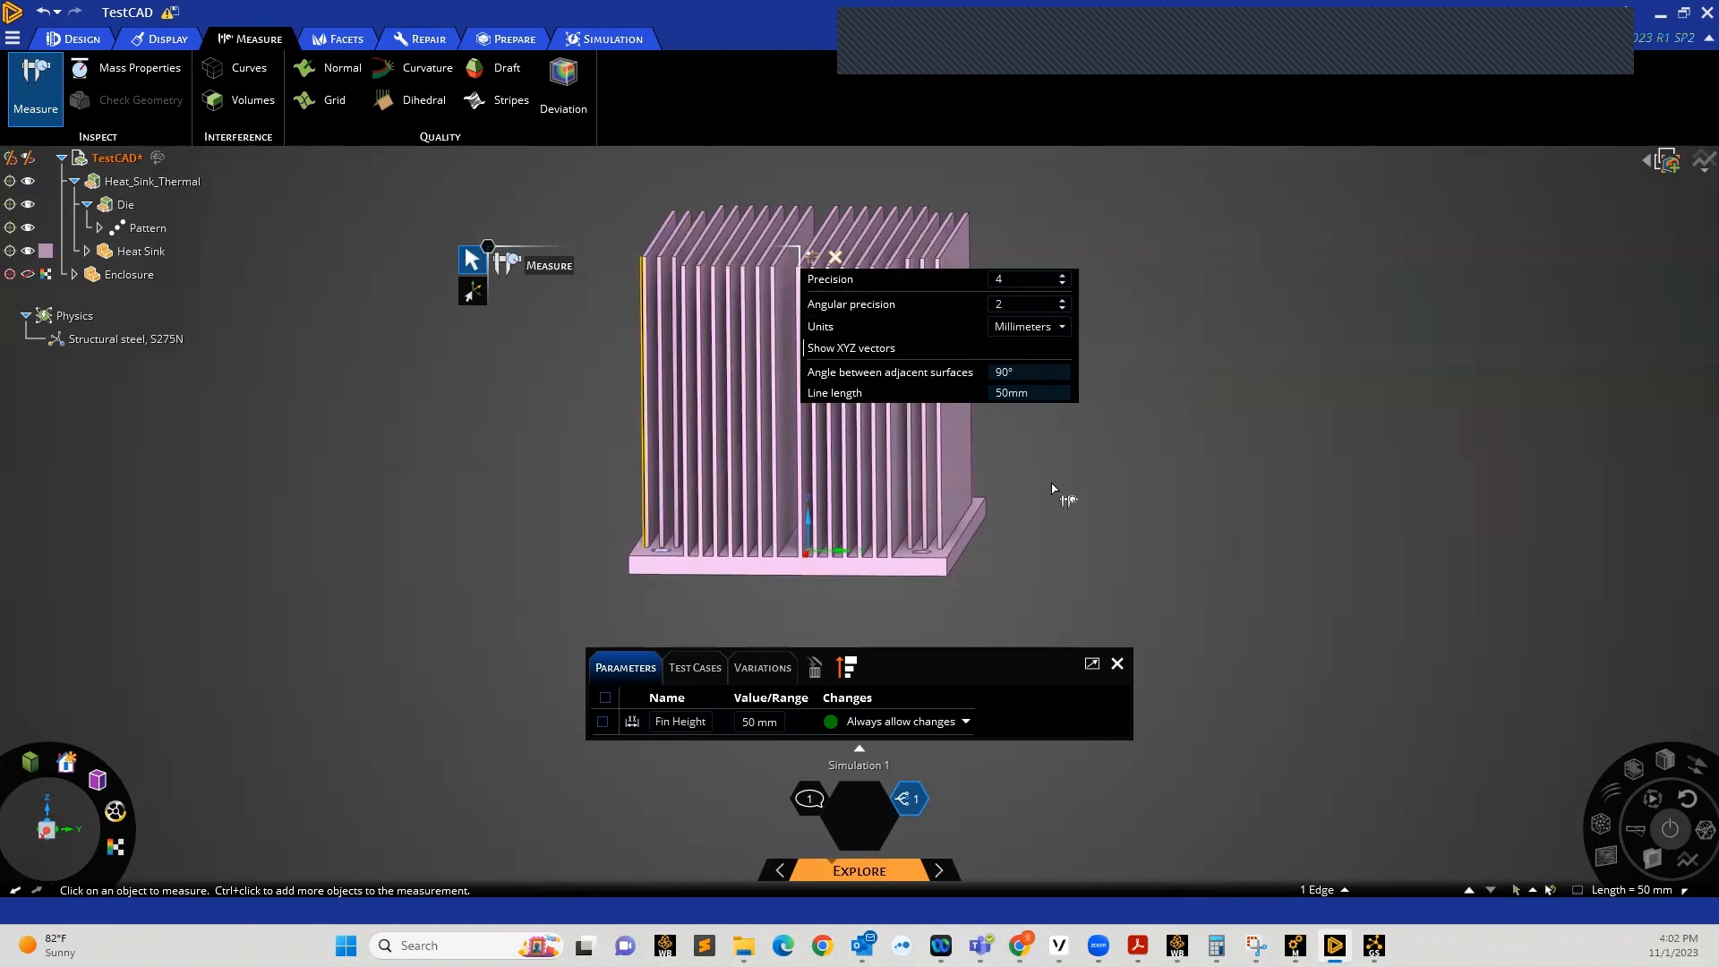
key("Escape")
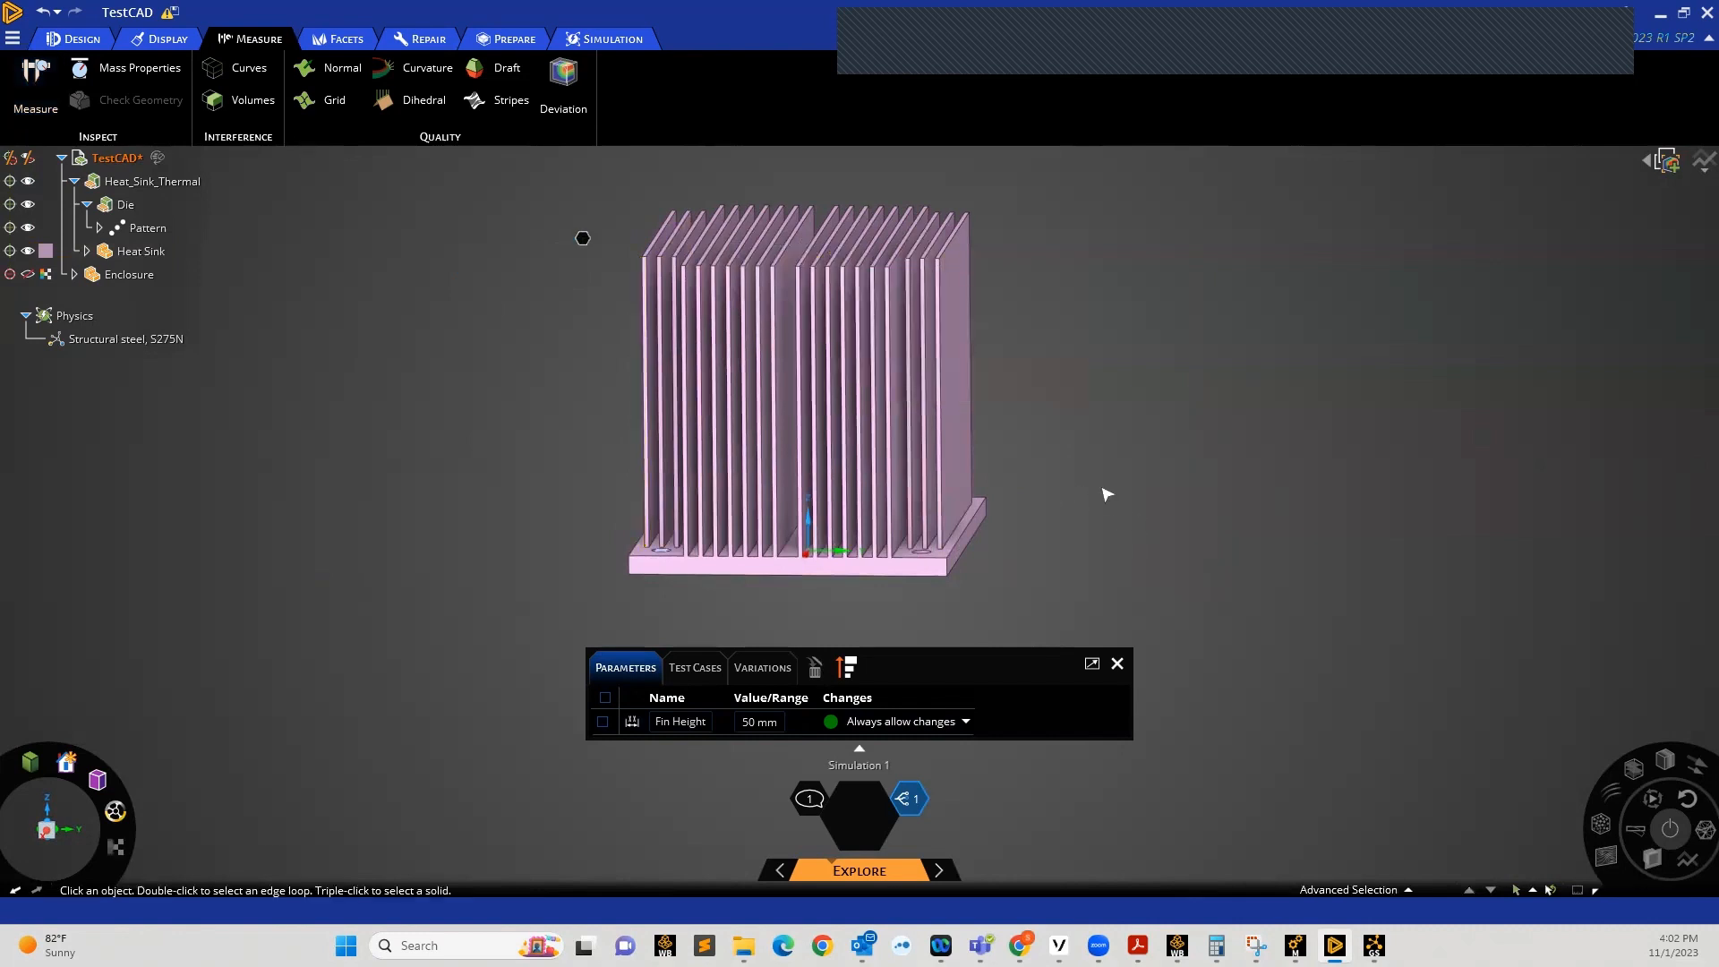
Set the Fin Height parameter to 35 mm and inspect the resized fins
left_click(800, 722)
left_click(757, 724)
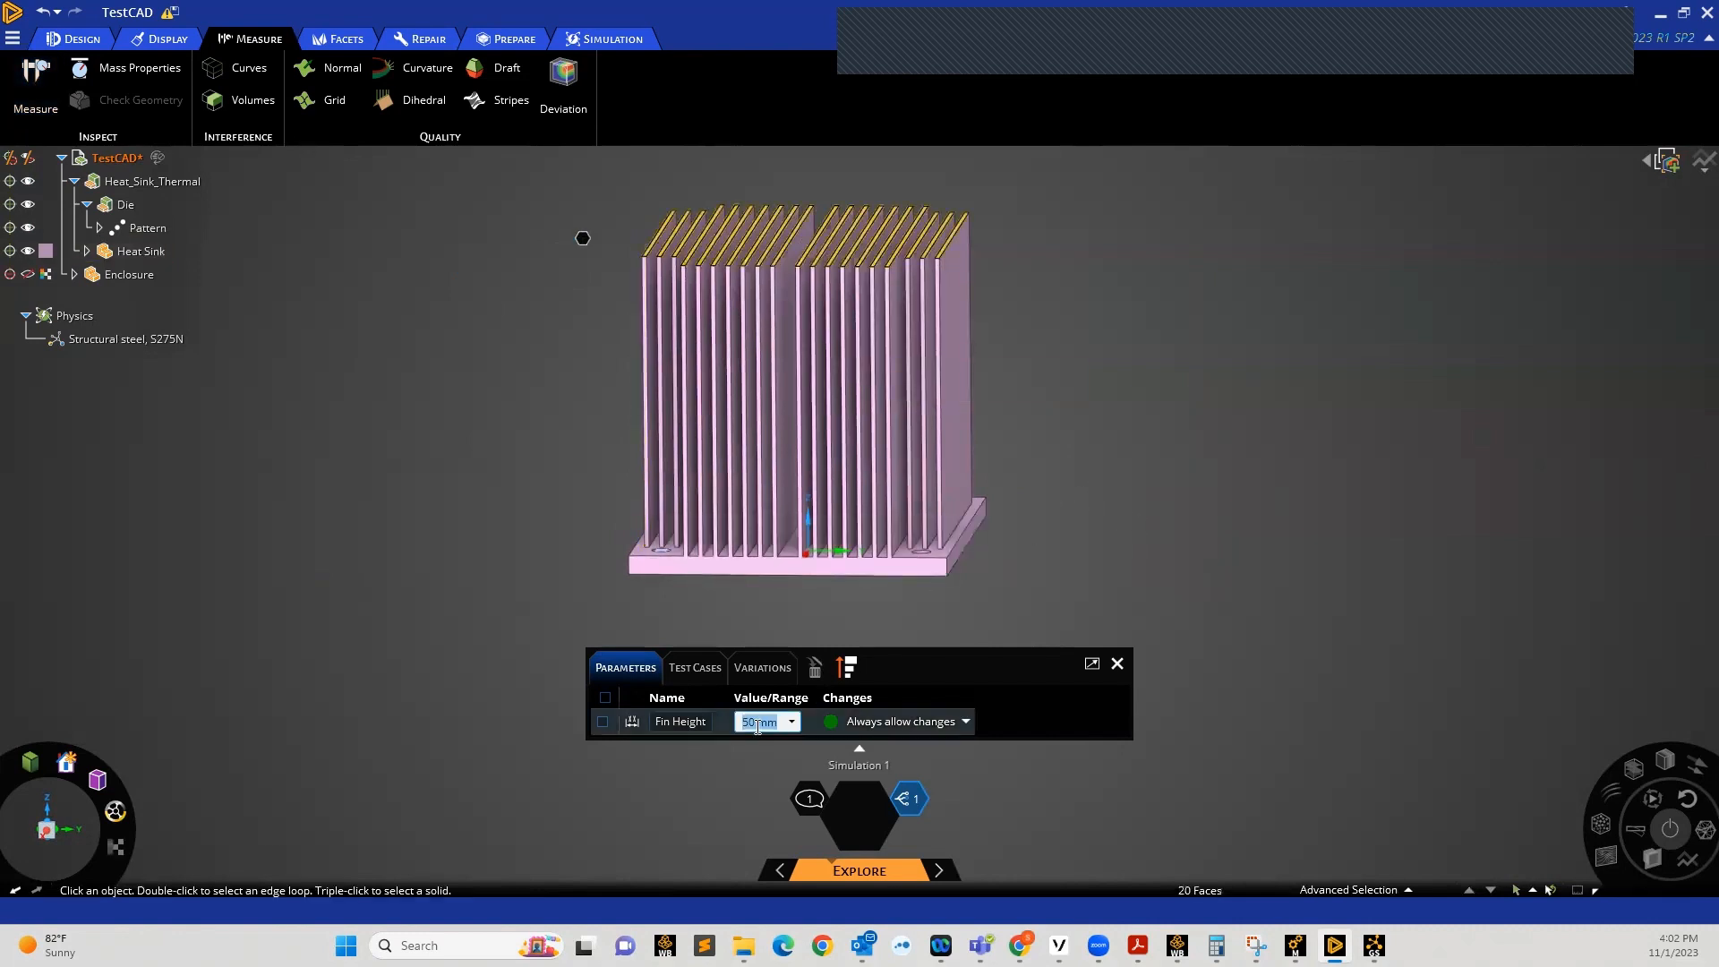
type("35")
key("Return")
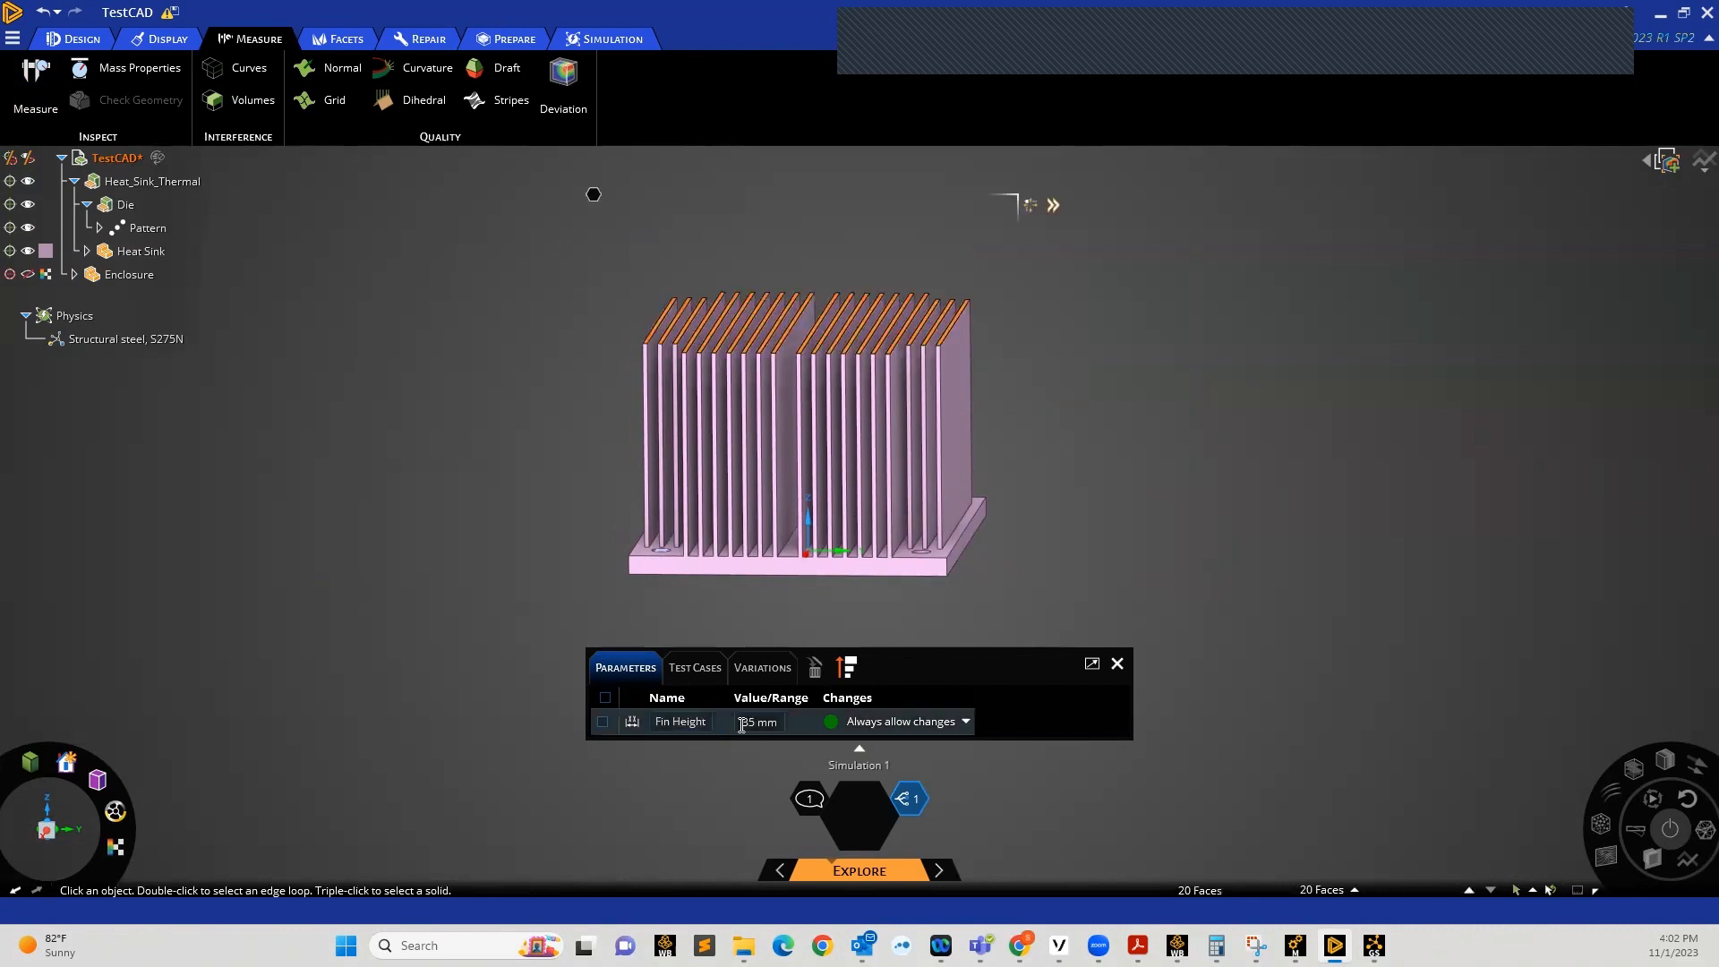
middle_click_drag(945, 564, 1005, 567)
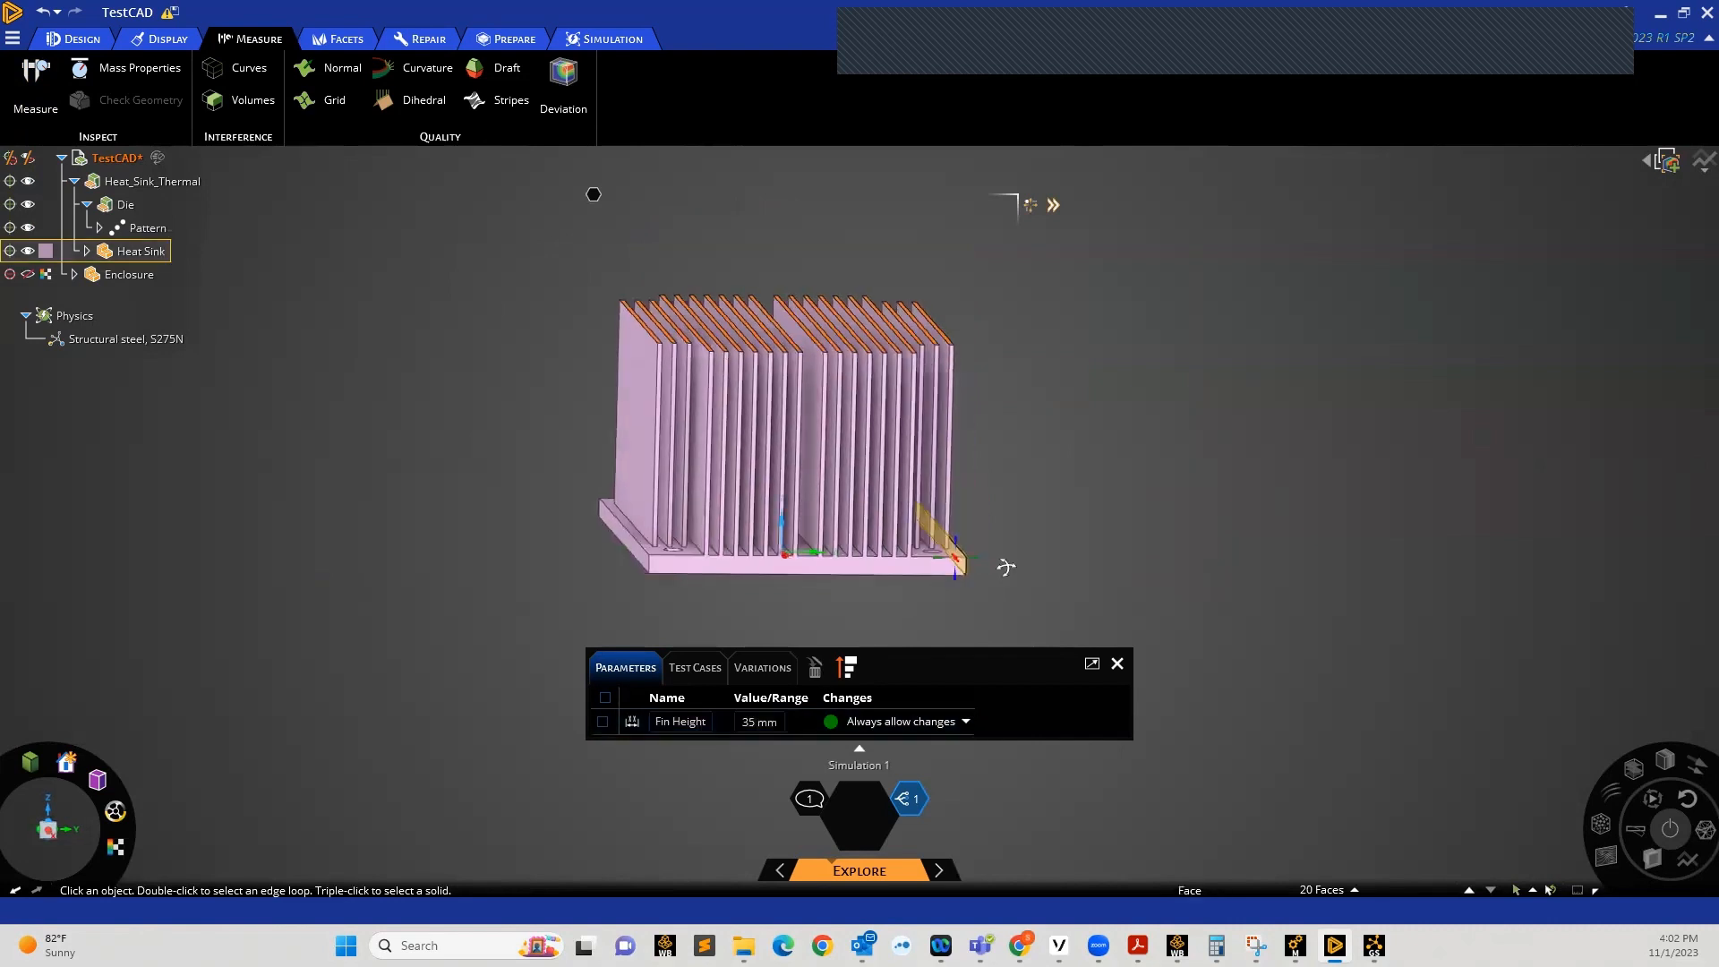
Set the Fin Height parameter to 25 mm, inspect the fins and close the parameter list
left_click(759, 722)
type("25")
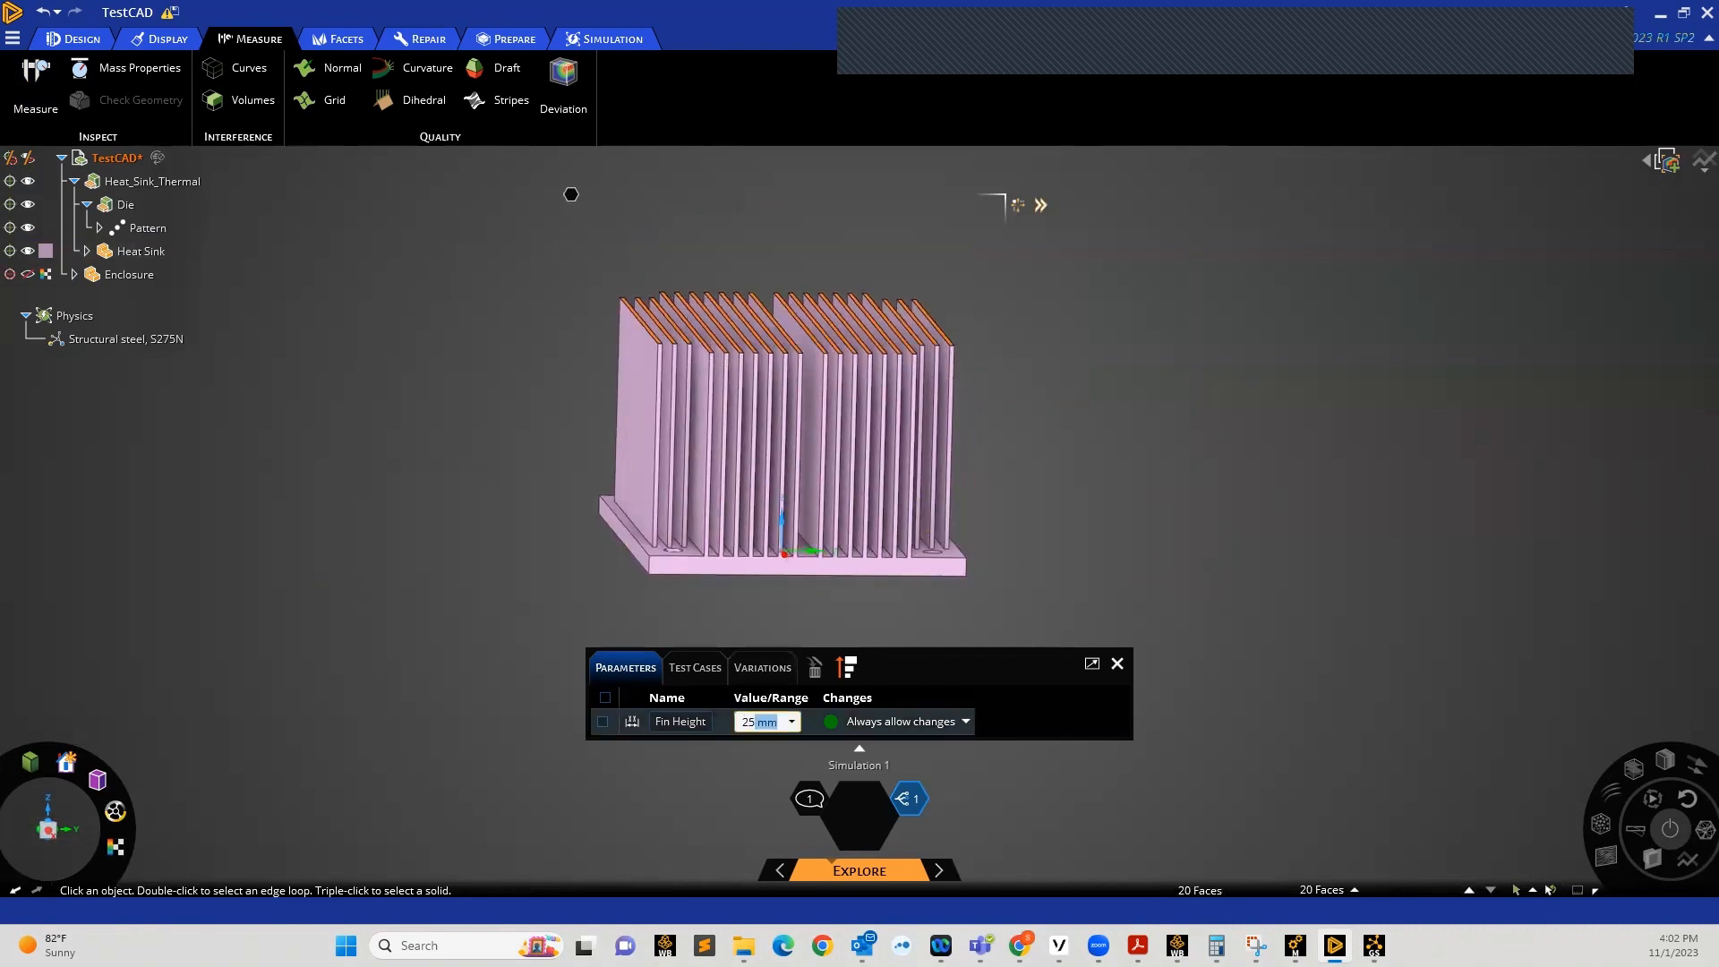
key("Return")
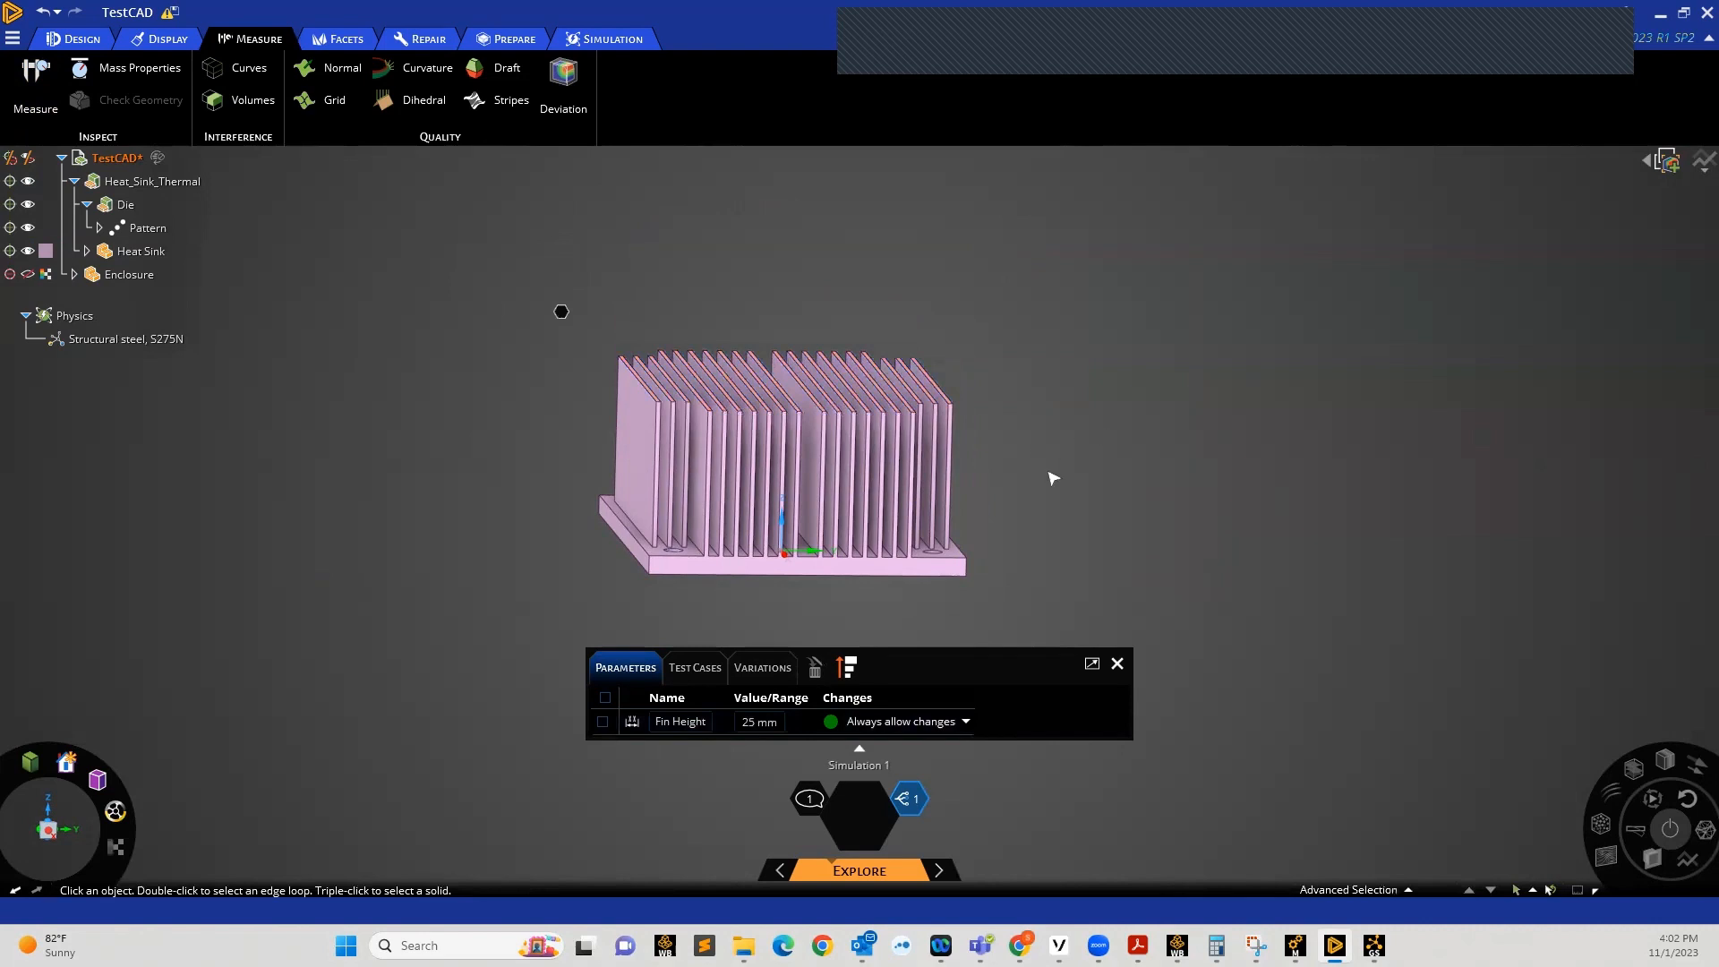
middle_click_drag(1030, 568, 1049, 562)
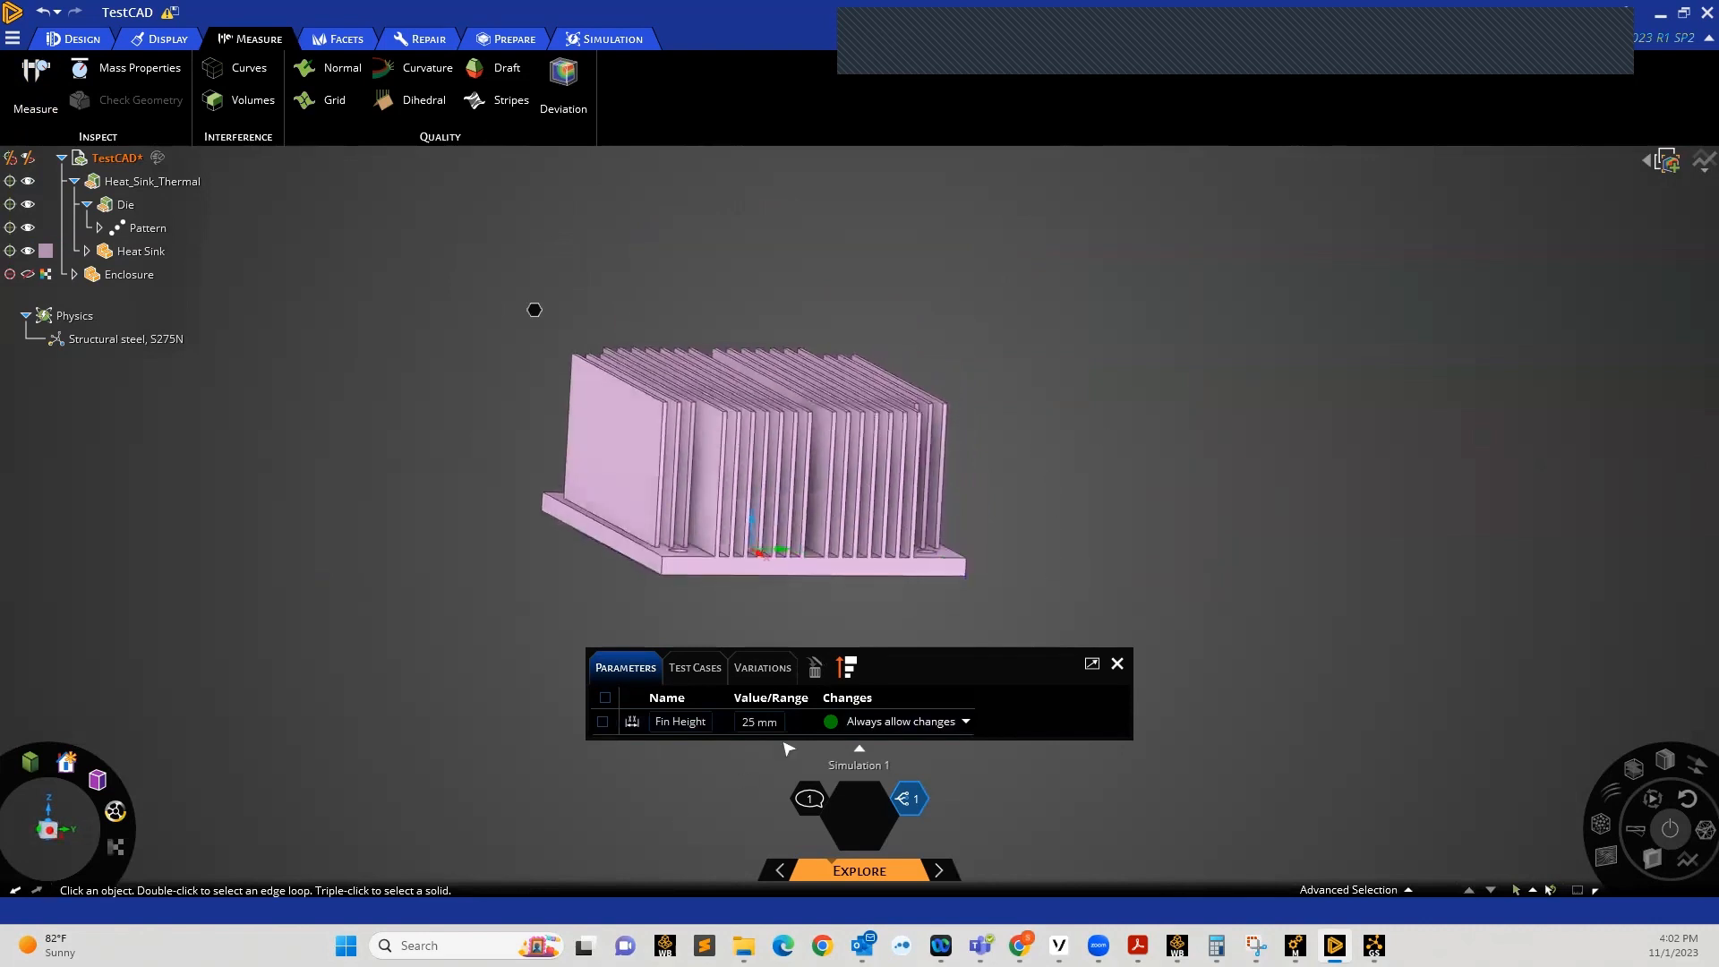
left_click(1118, 663)
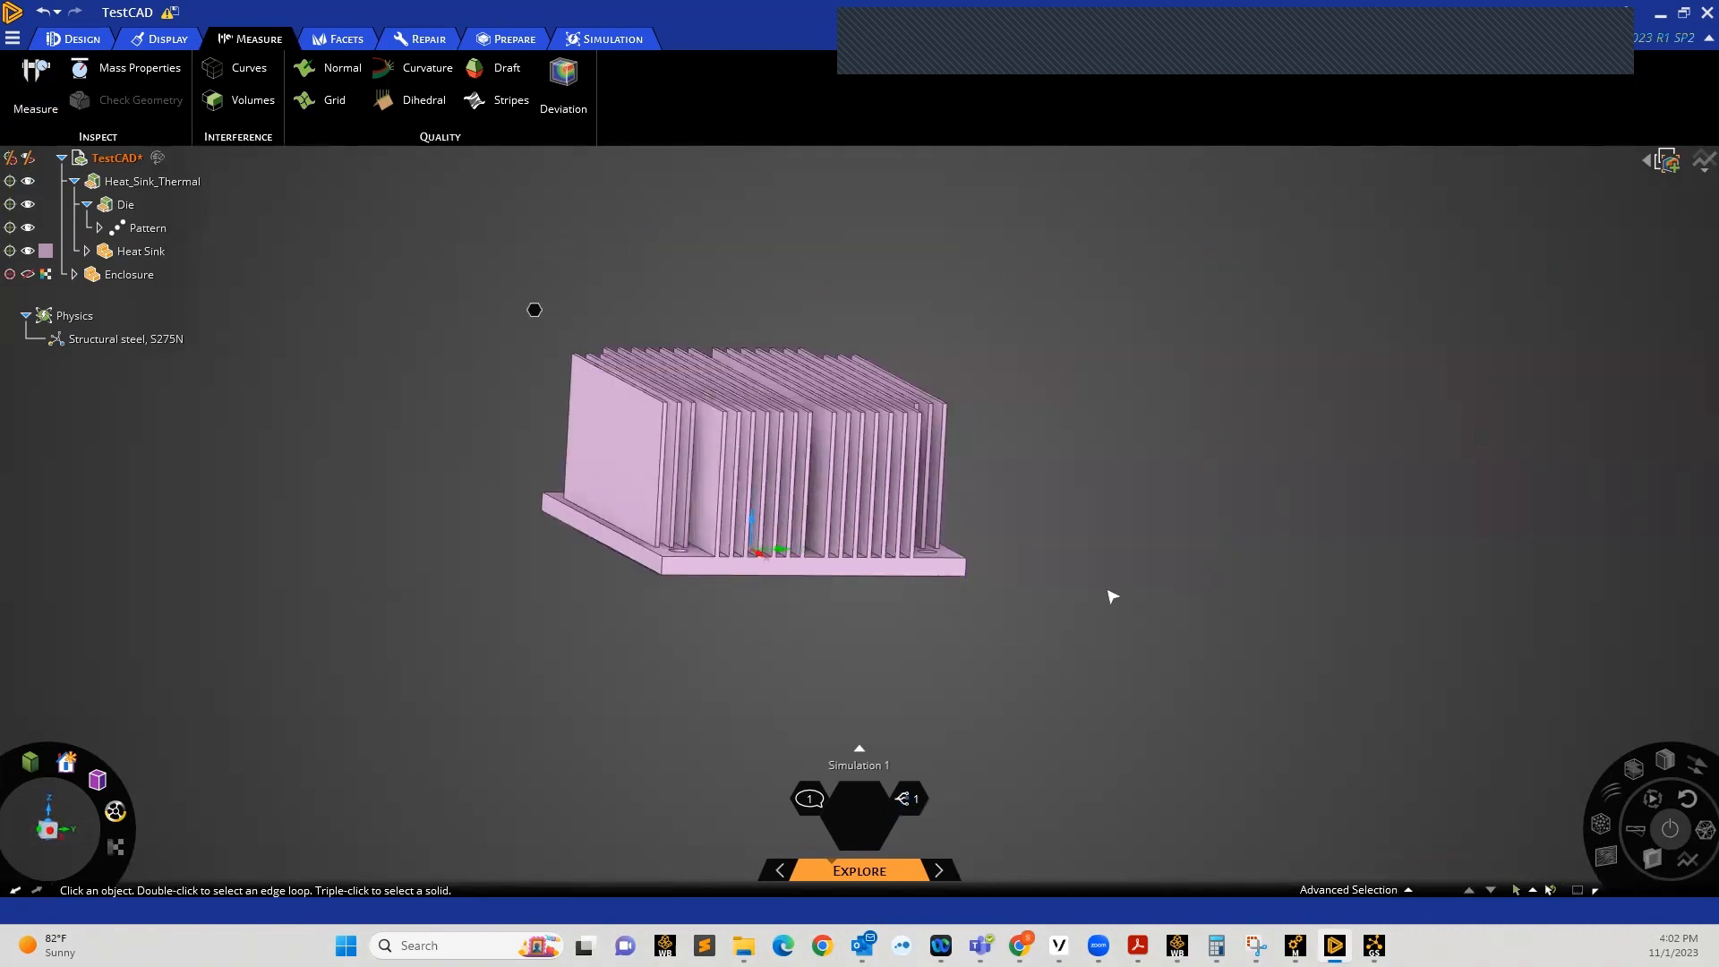
Examine the shortened heat sink from the fin ends, from above and up close at the base plate's corner holes
middle_click_drag(917, 629, 1012, 544)
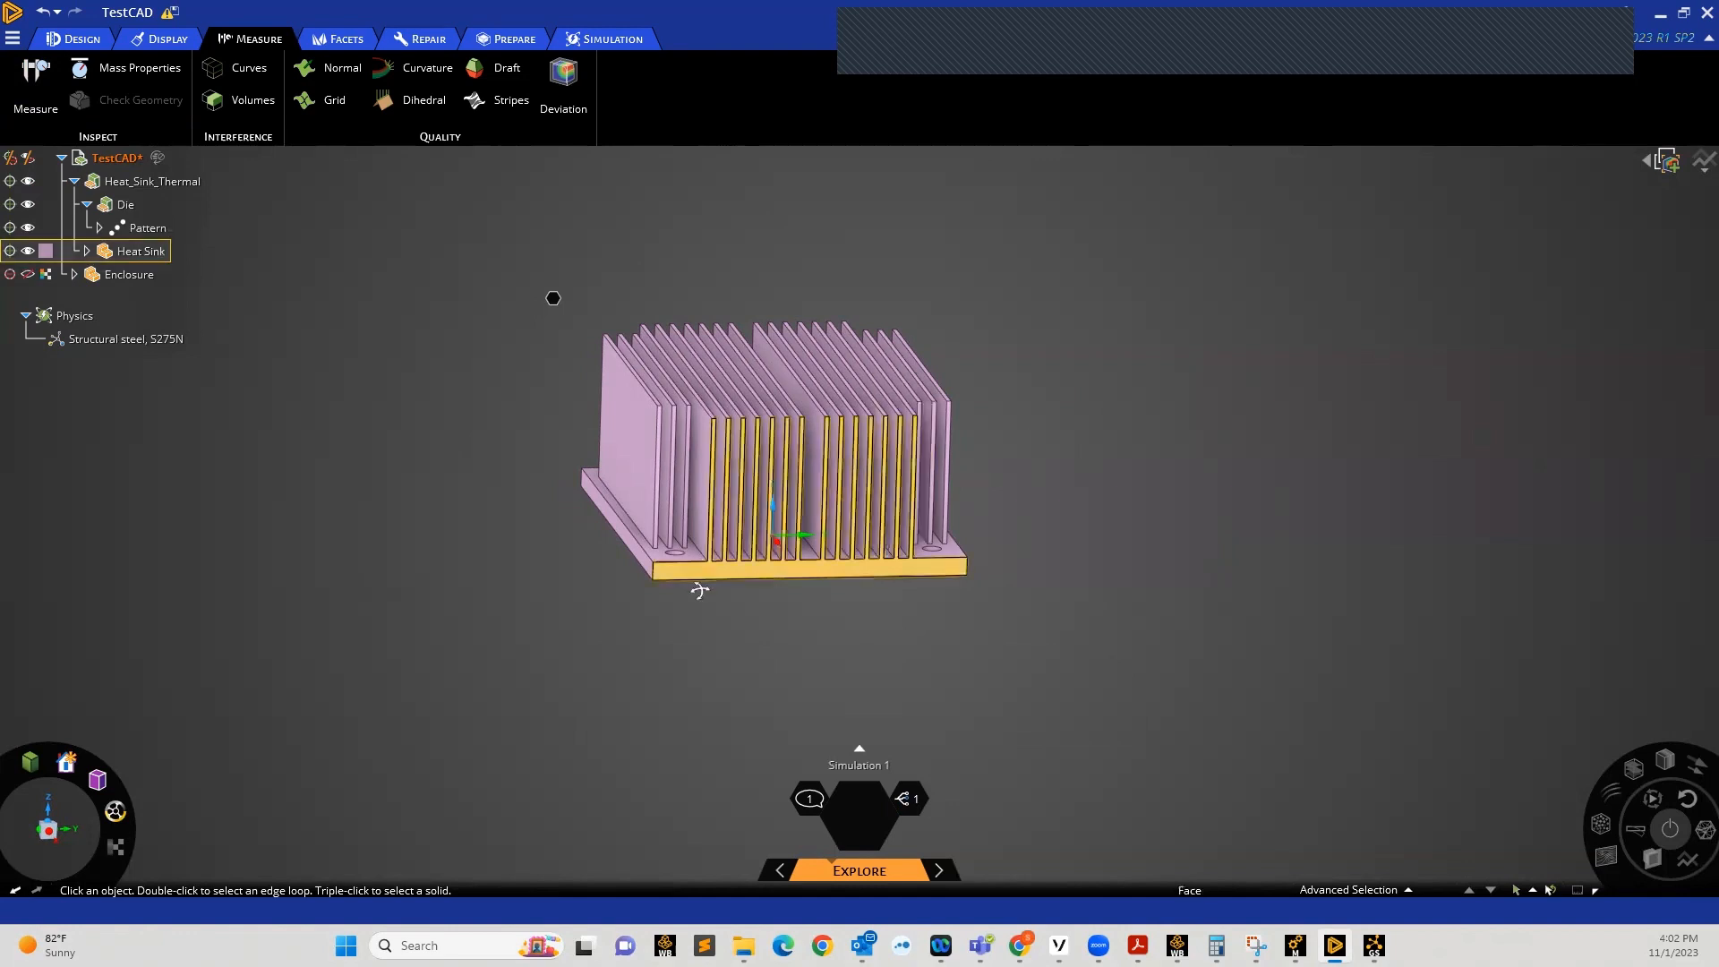
middle_click_drag(699, 587, 675, 745)
scroll(788, 627, "up", 2)
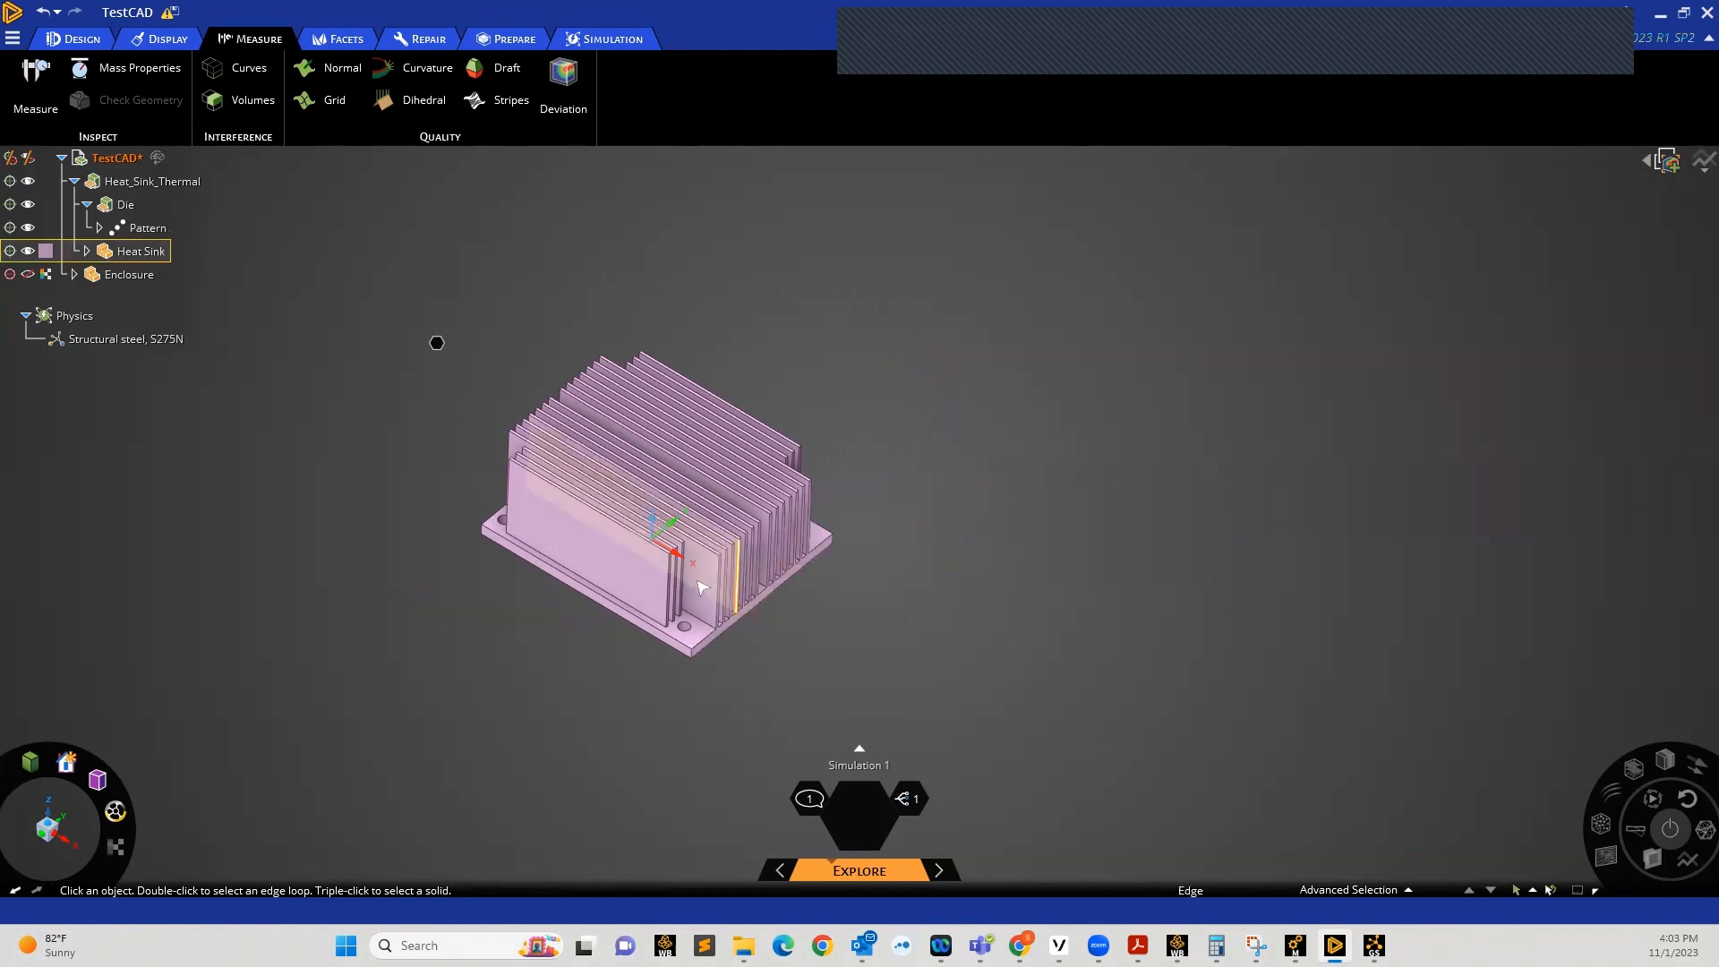
middle_click_drag(683, 537, 702, 583)
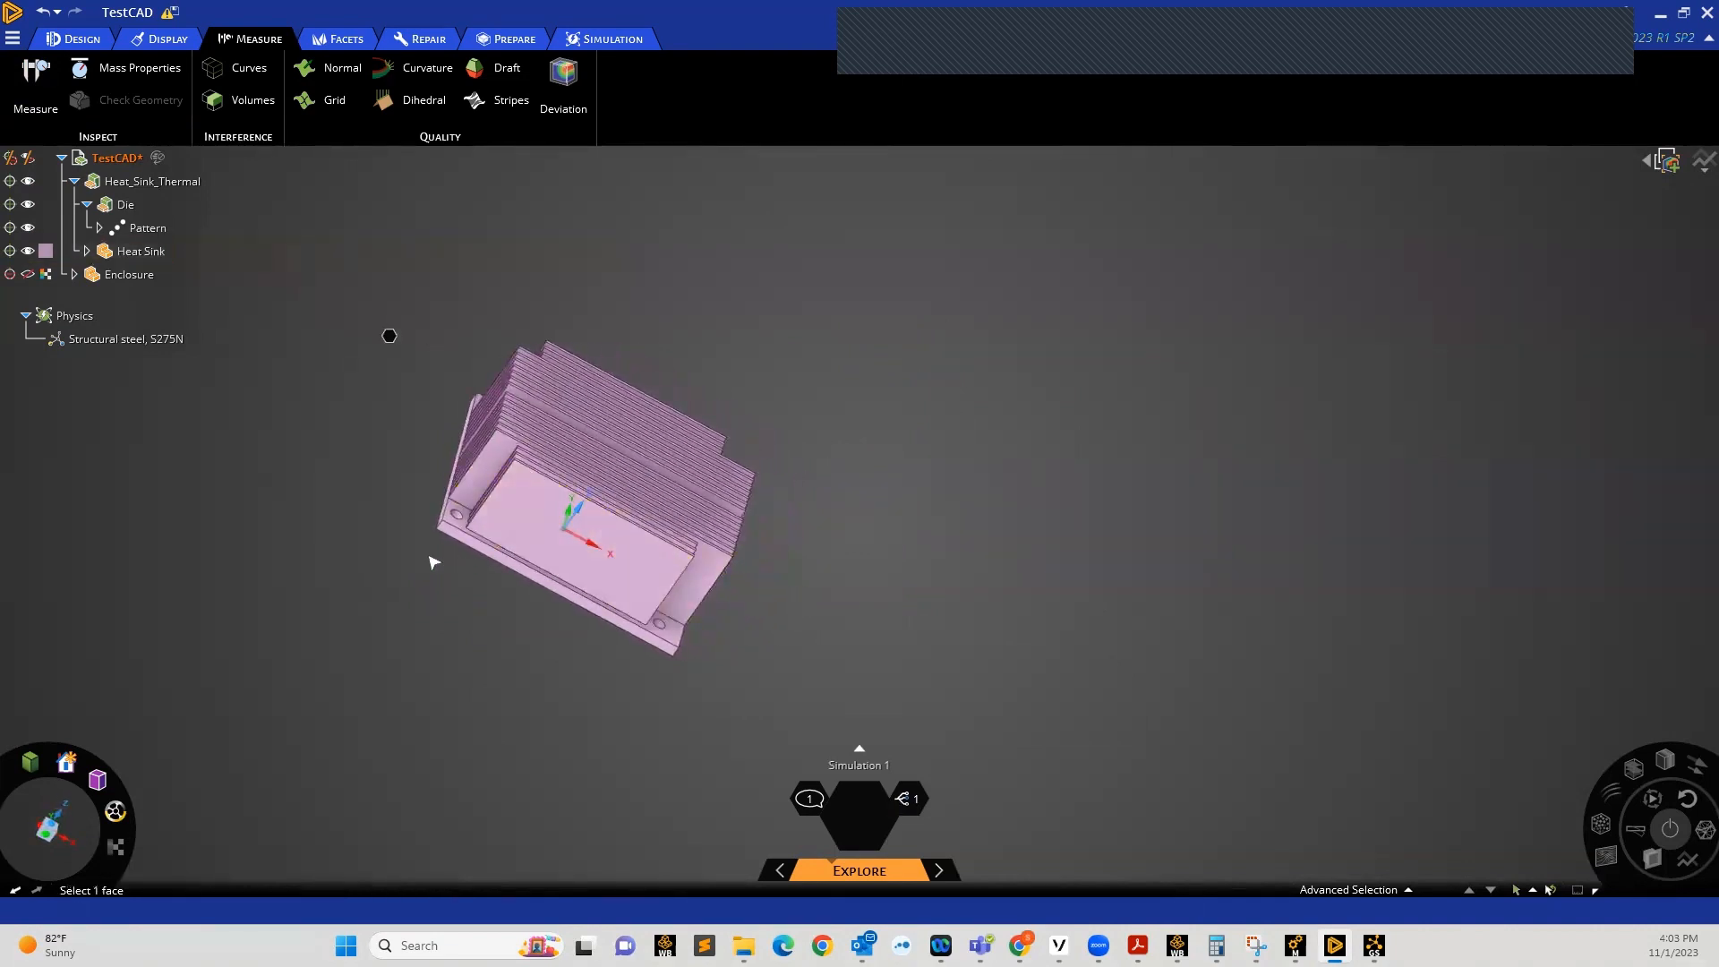
scroll(438, 495, "up", 5)
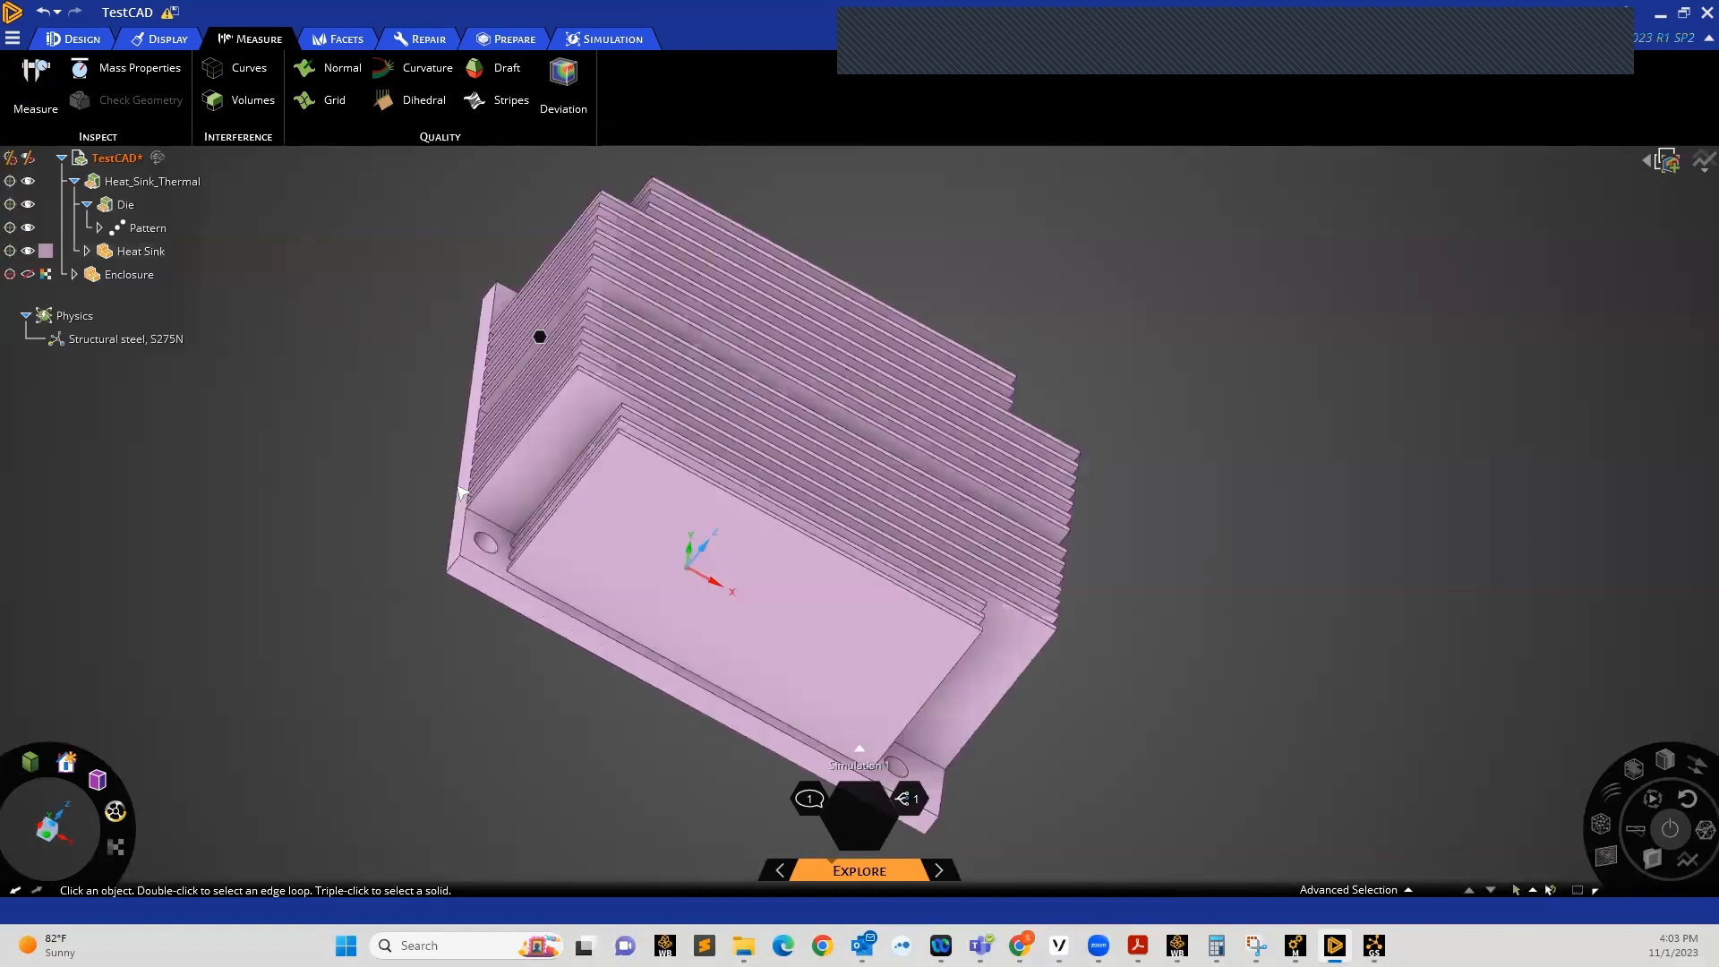
middle_click_drag(490, 528, 369, 516)
scroll(369, 516, "down", 5)
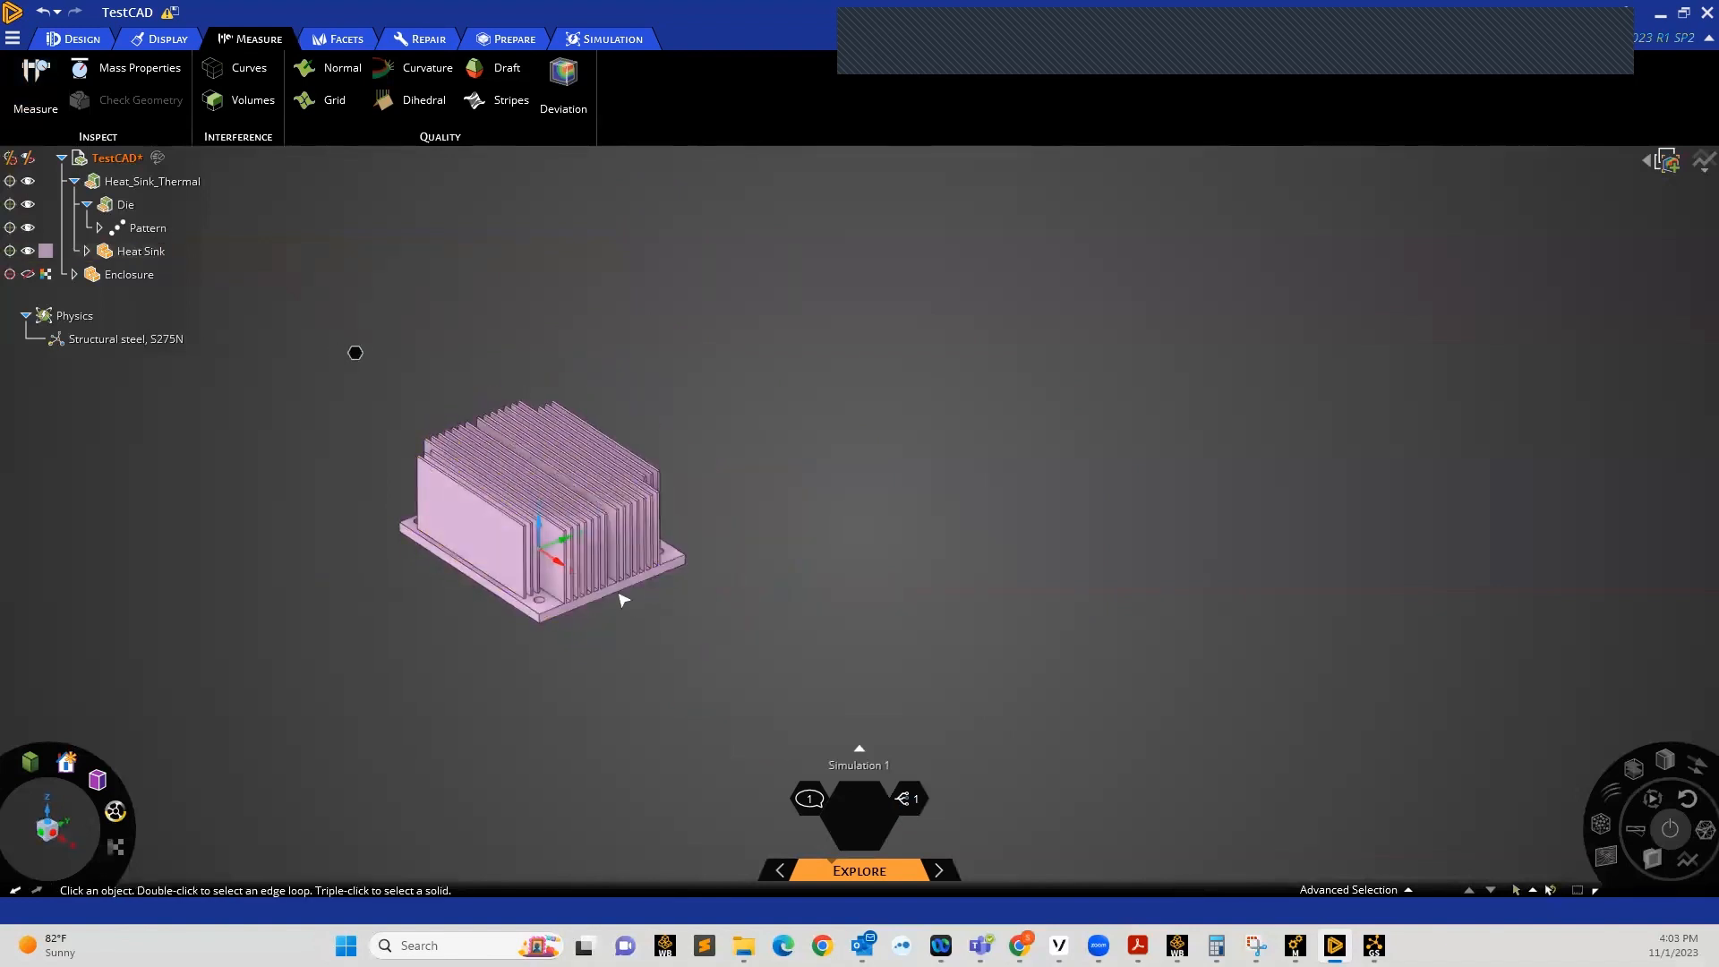
scroll(616, 600, "up", 3)
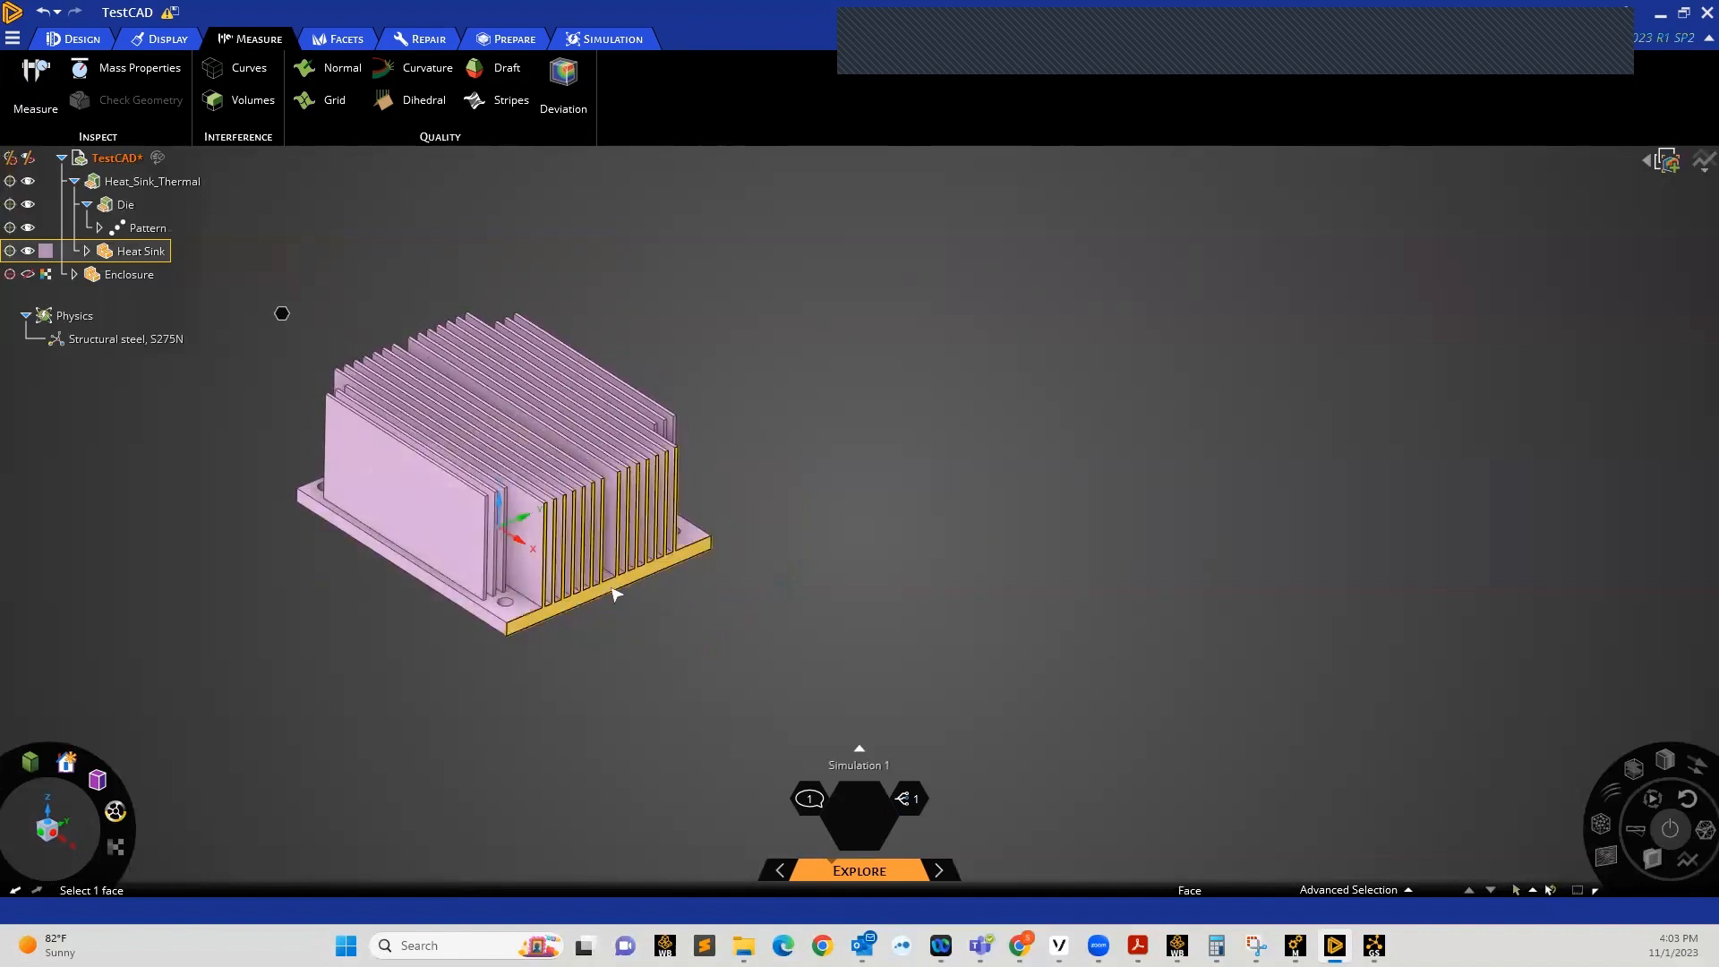
Highlight the end face shared by the base plate and fins, examine it from several angles and clear the selection
left_click(616, 594)
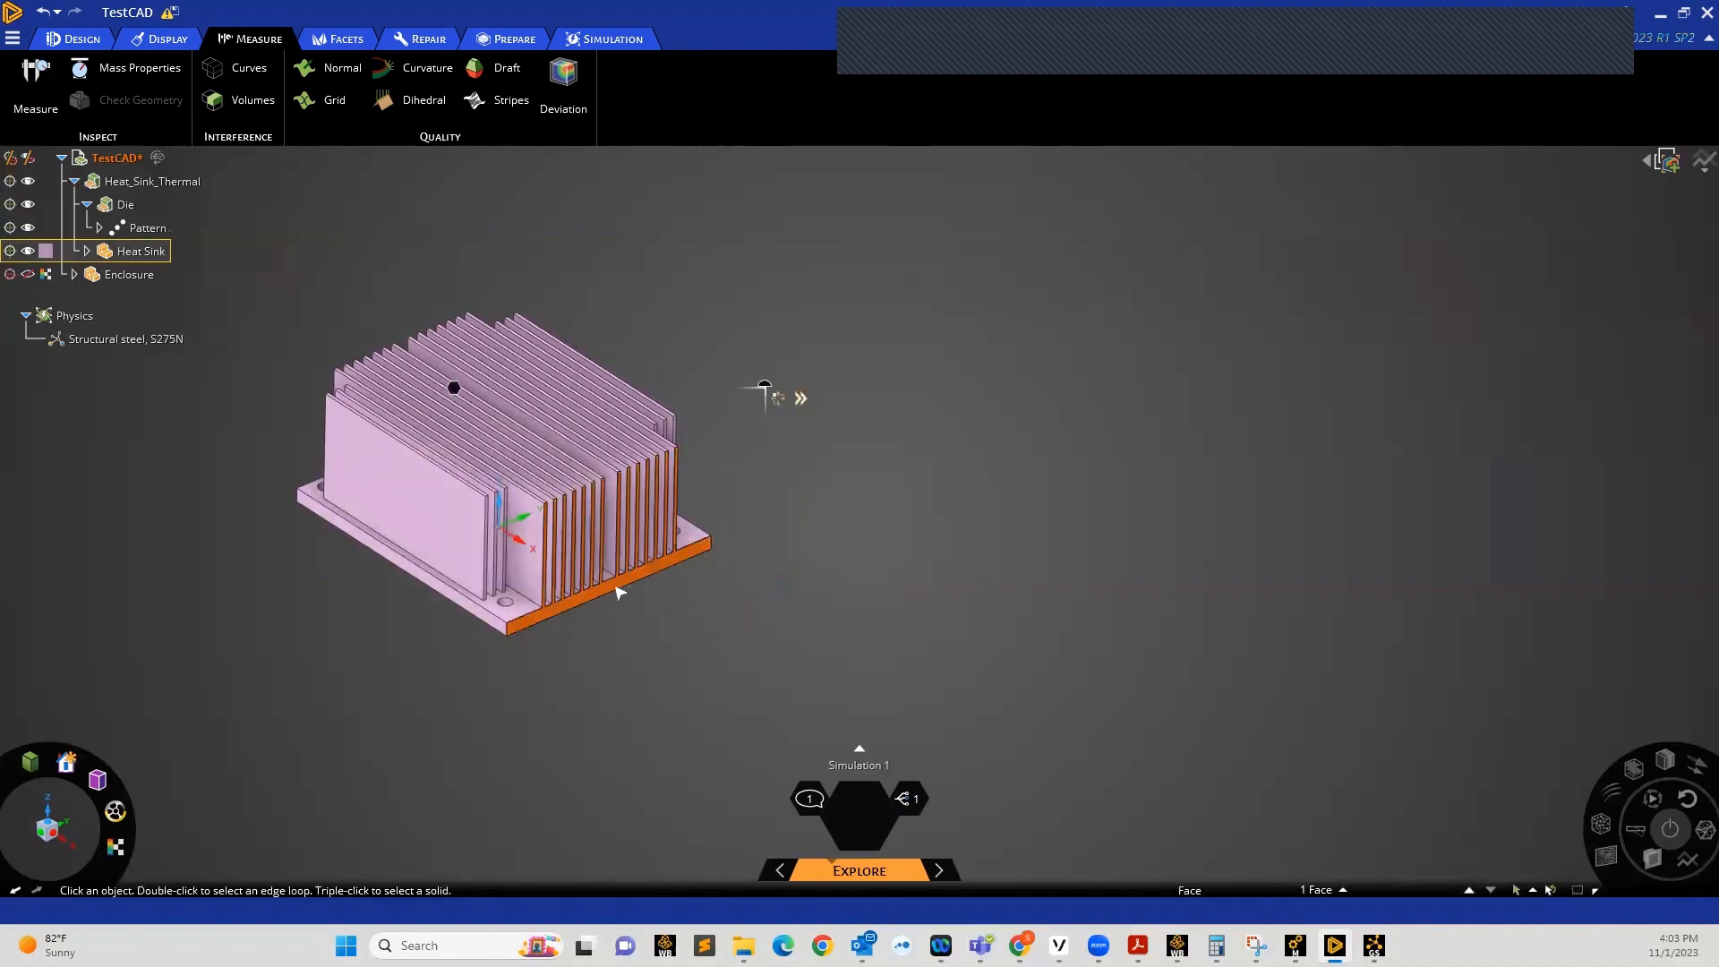
scroll(611, 607, "down", 2)
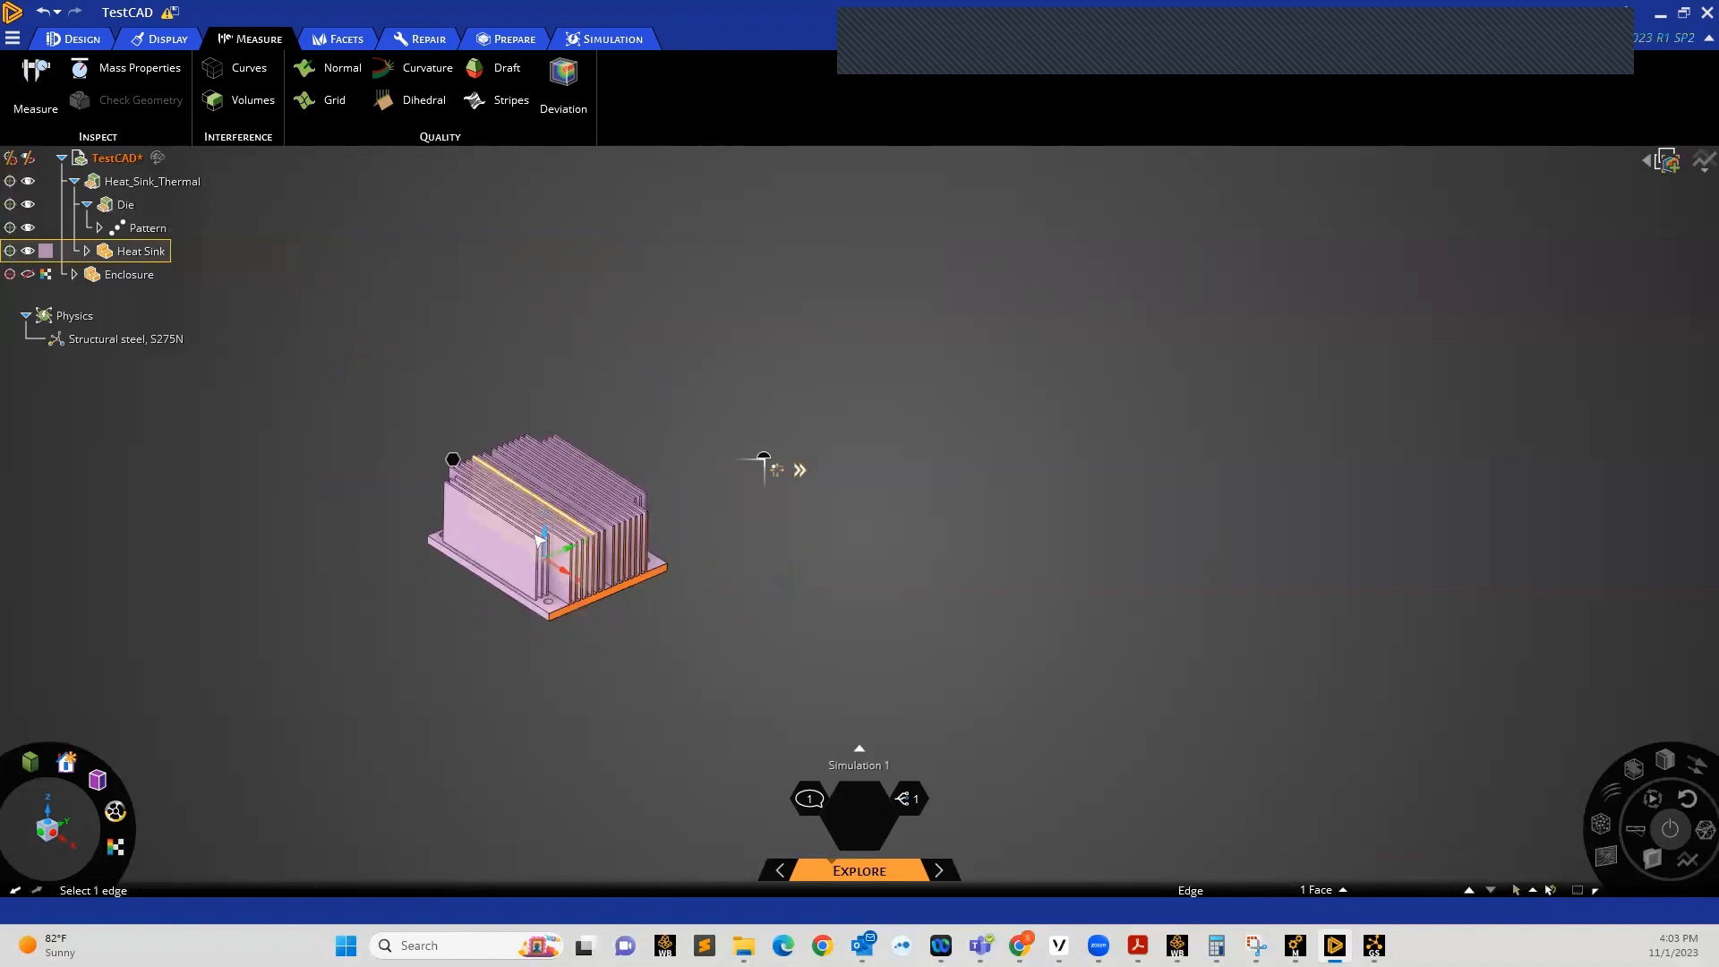
scroll(505, 596, "up", 1)
middle_click_drag(541, 652, 742, 646)
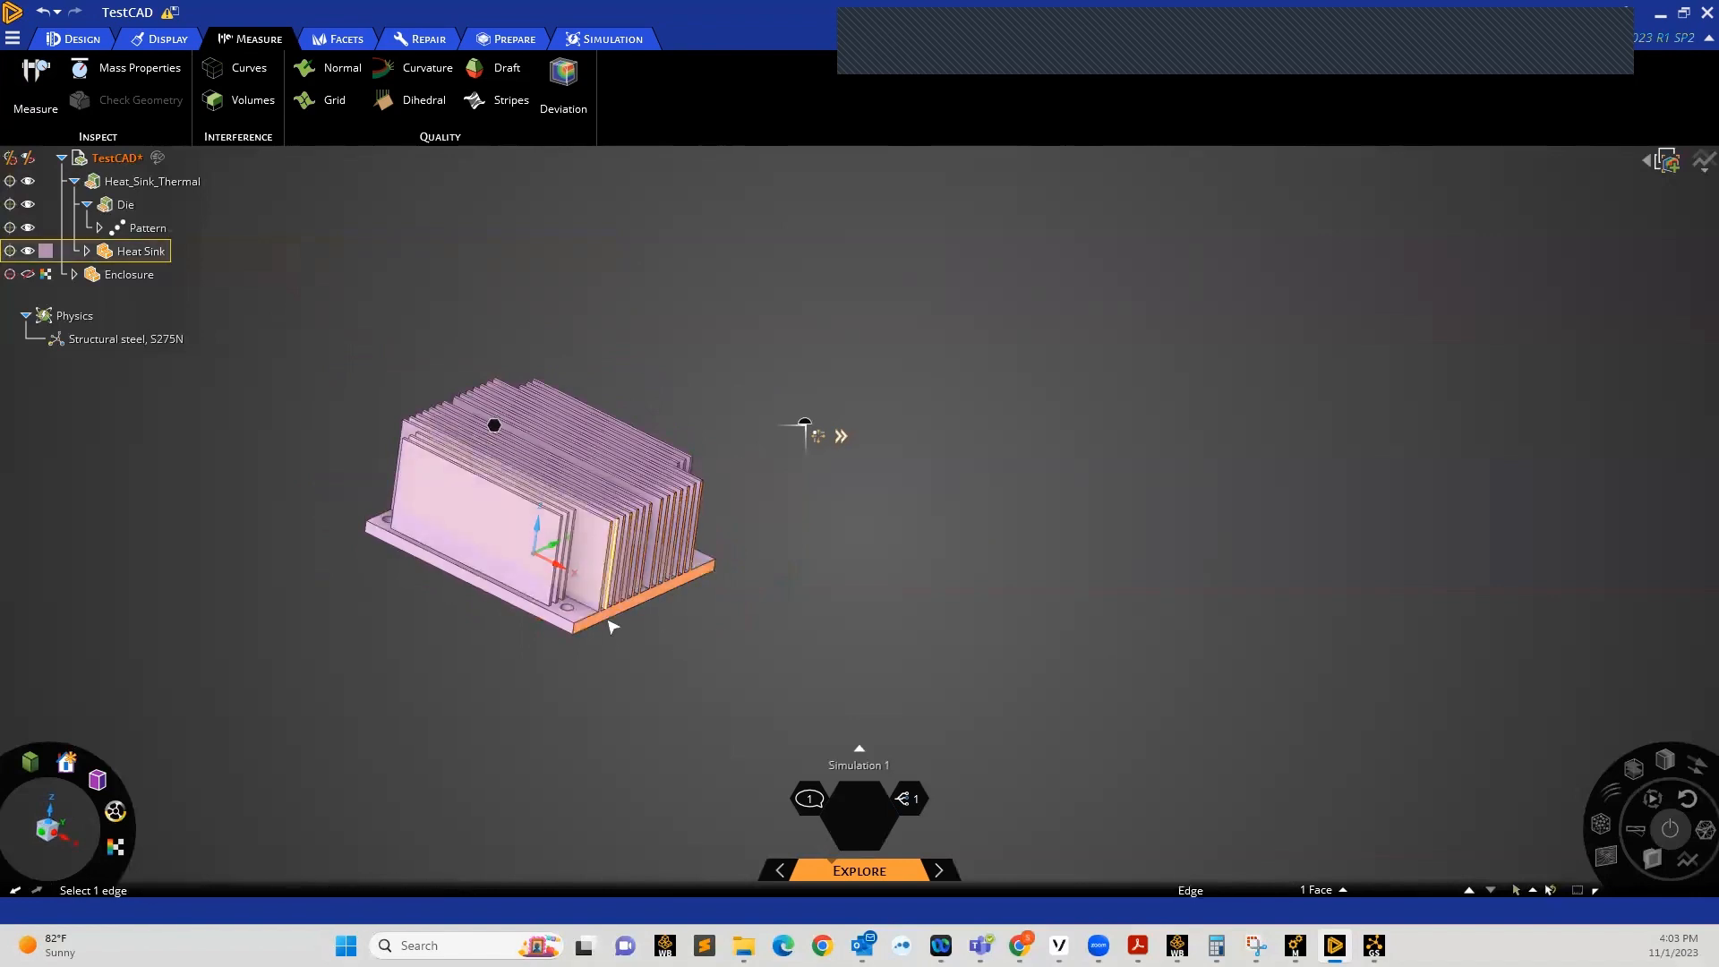
middle_click_drag(617, 627, 594, 672)
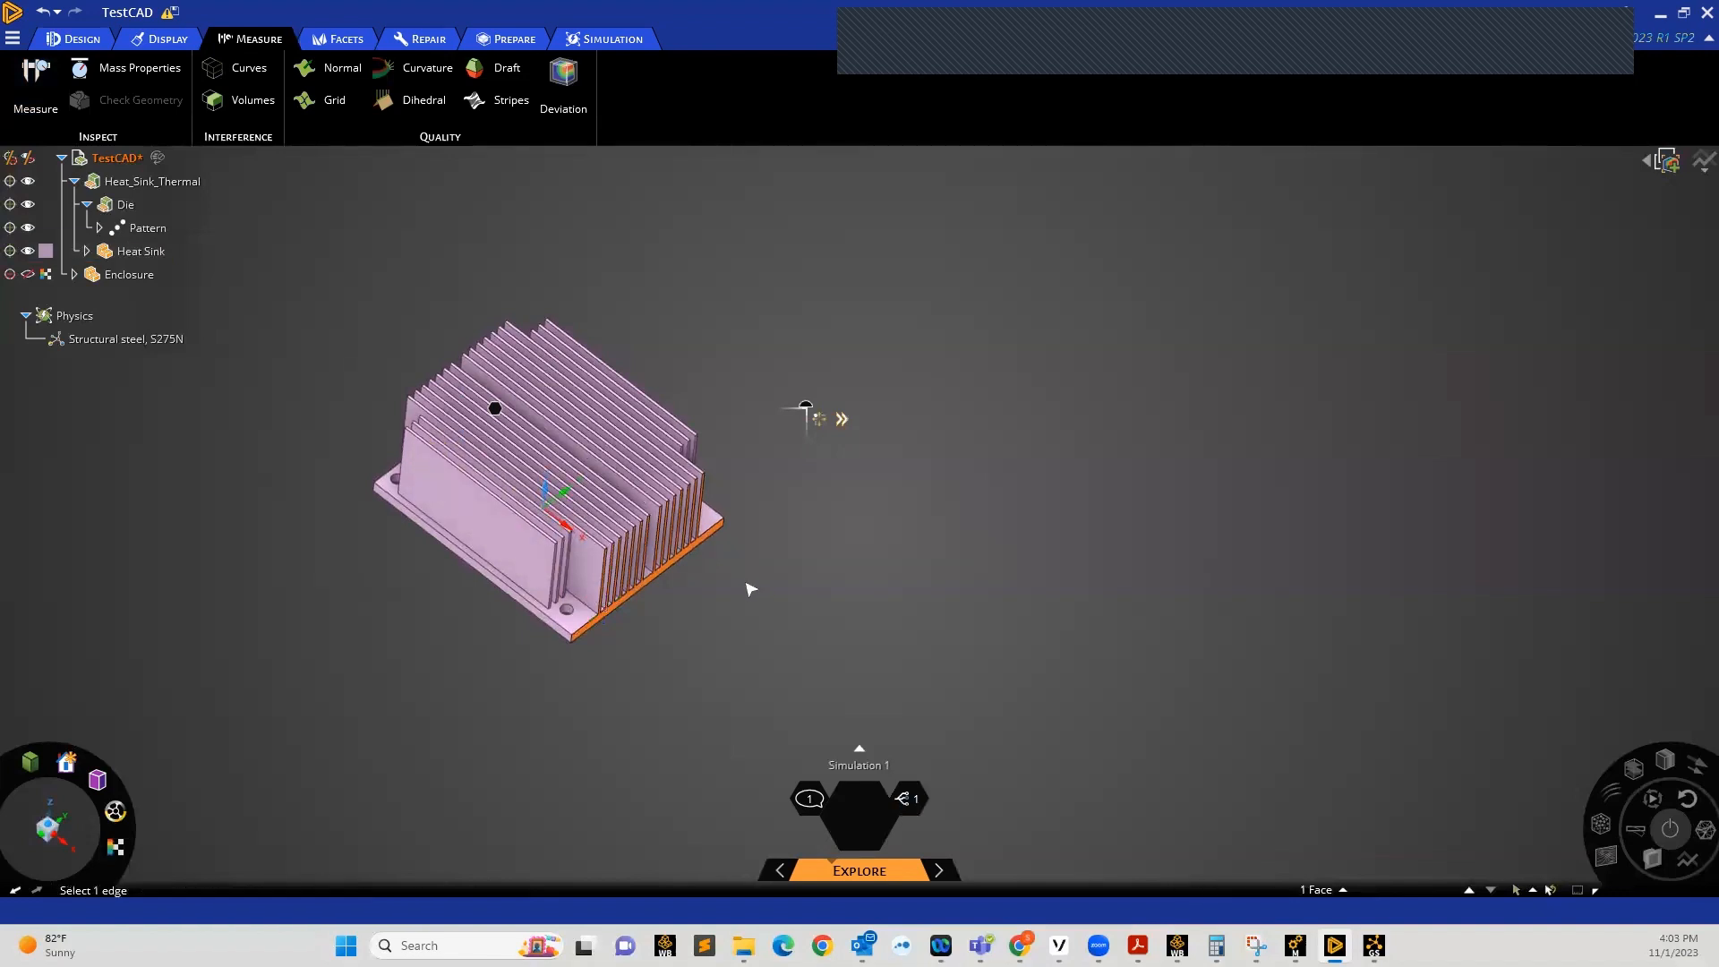
middle_click_drag(748, 587, 786, 447)
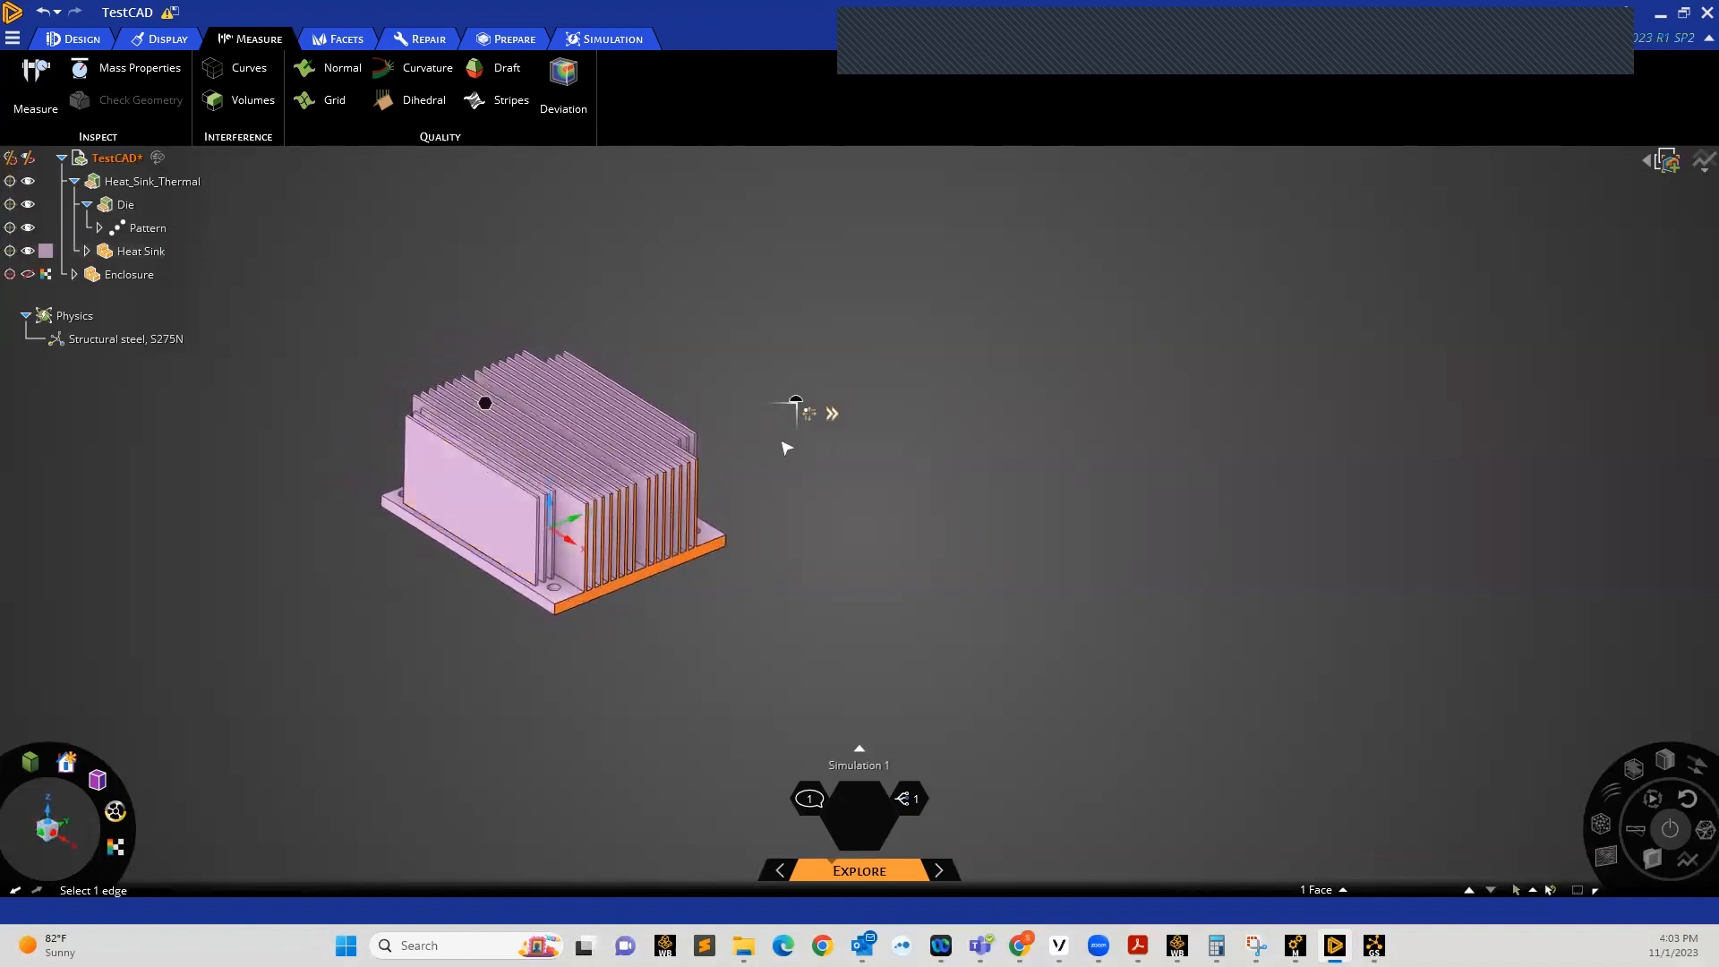
left_click(831, 509)
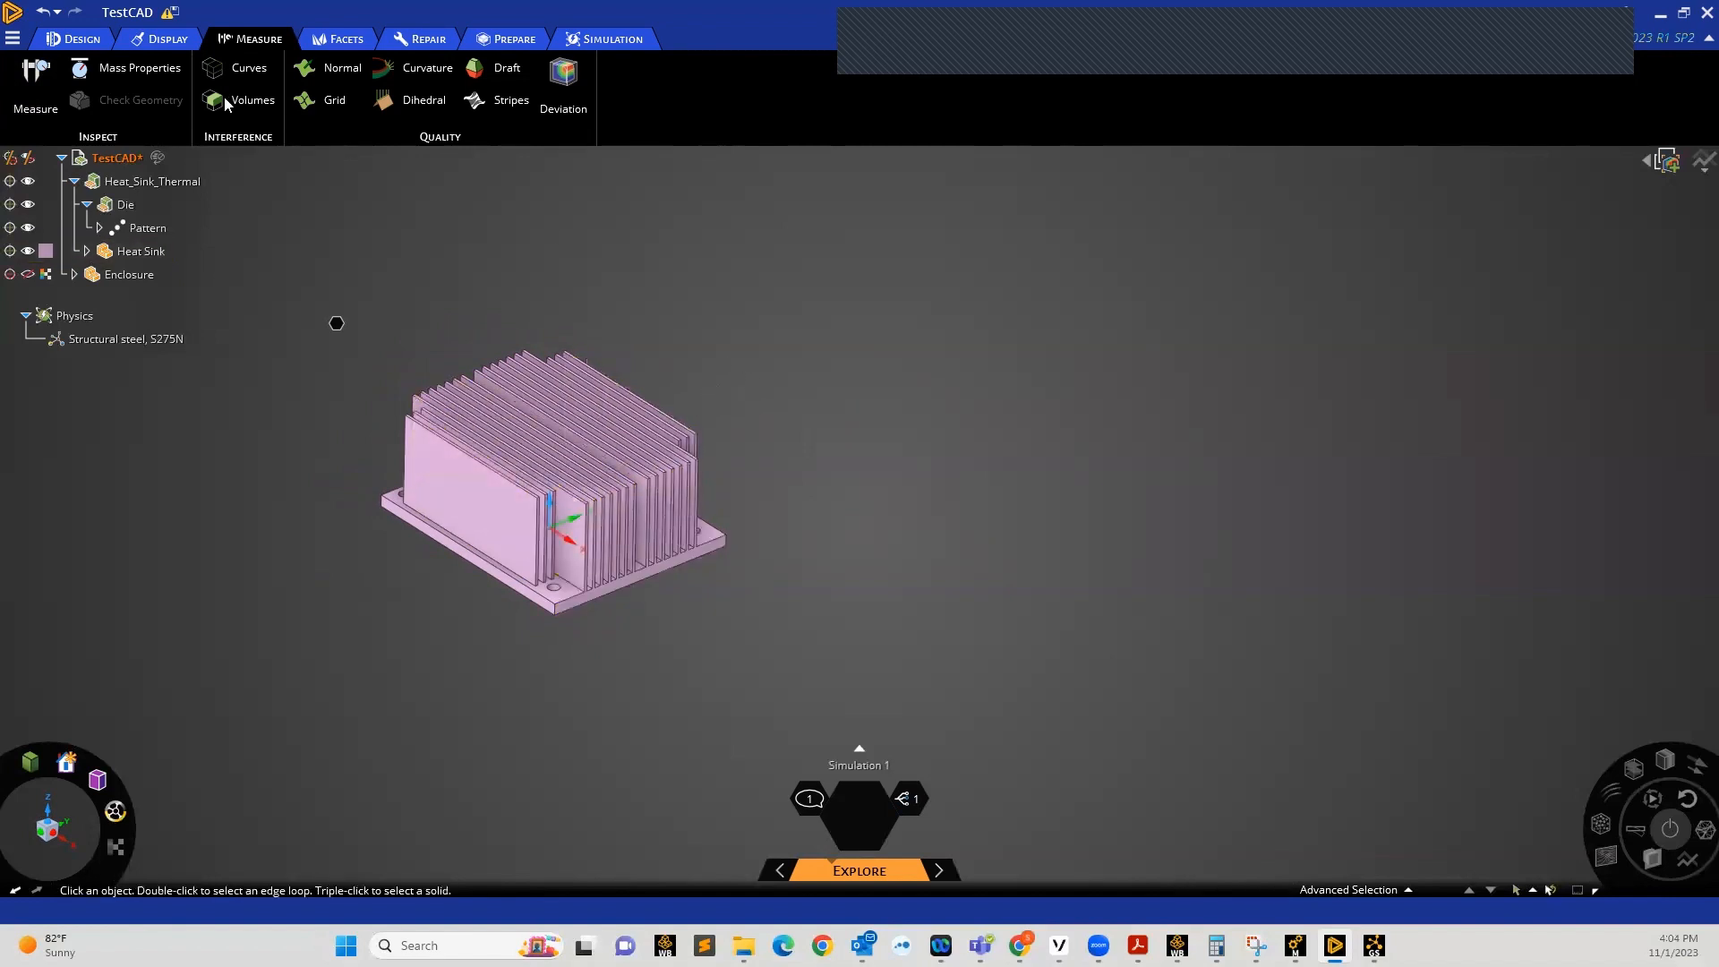
Select the heat sink's end face for the Pull tool with No merge enabled, briefly comparing it with the Move tool
left_click(80, 39)
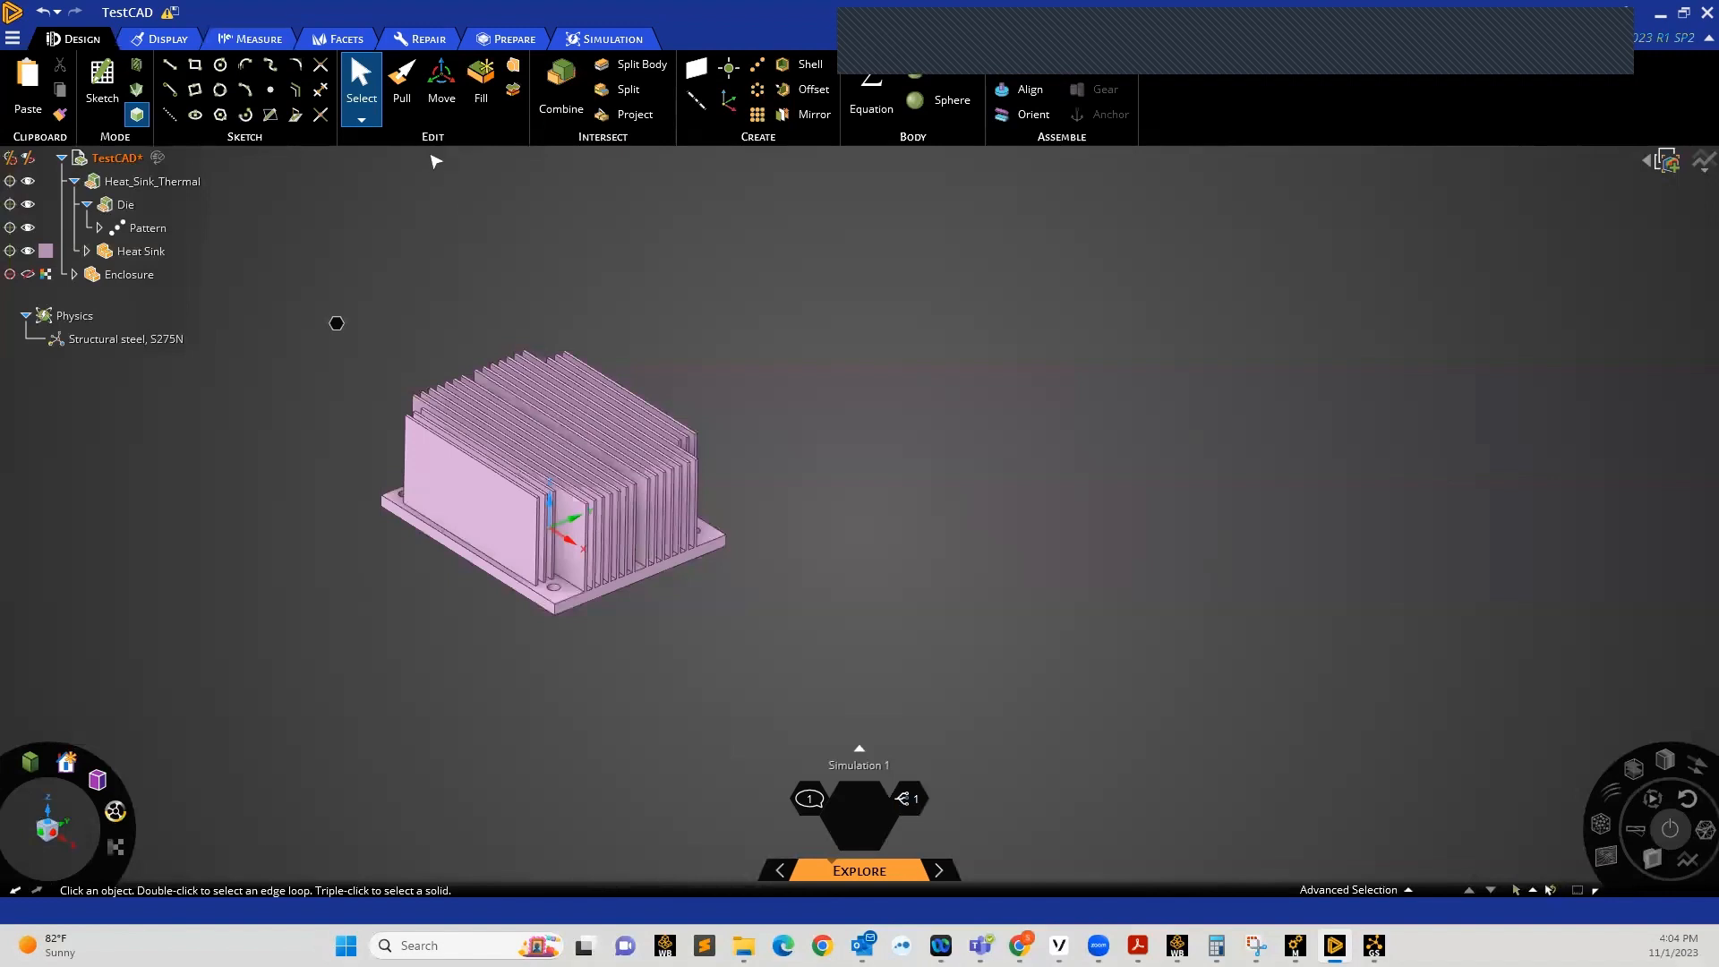
left_click(405, 89)
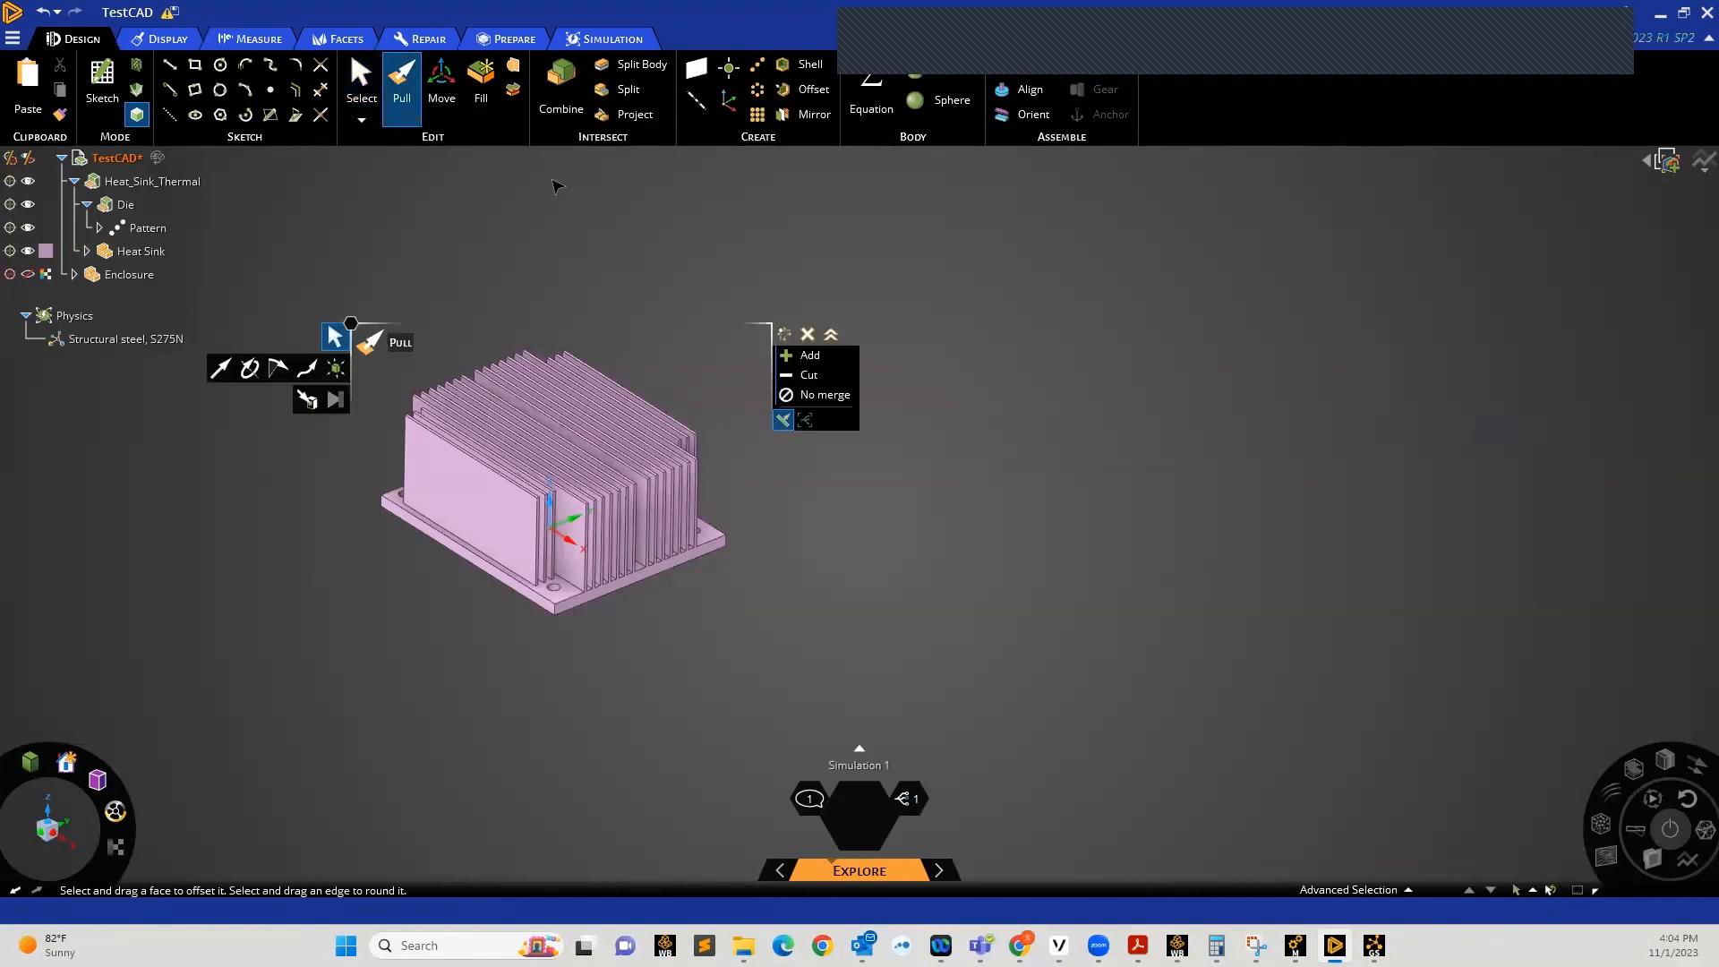
left_click(696, 498)
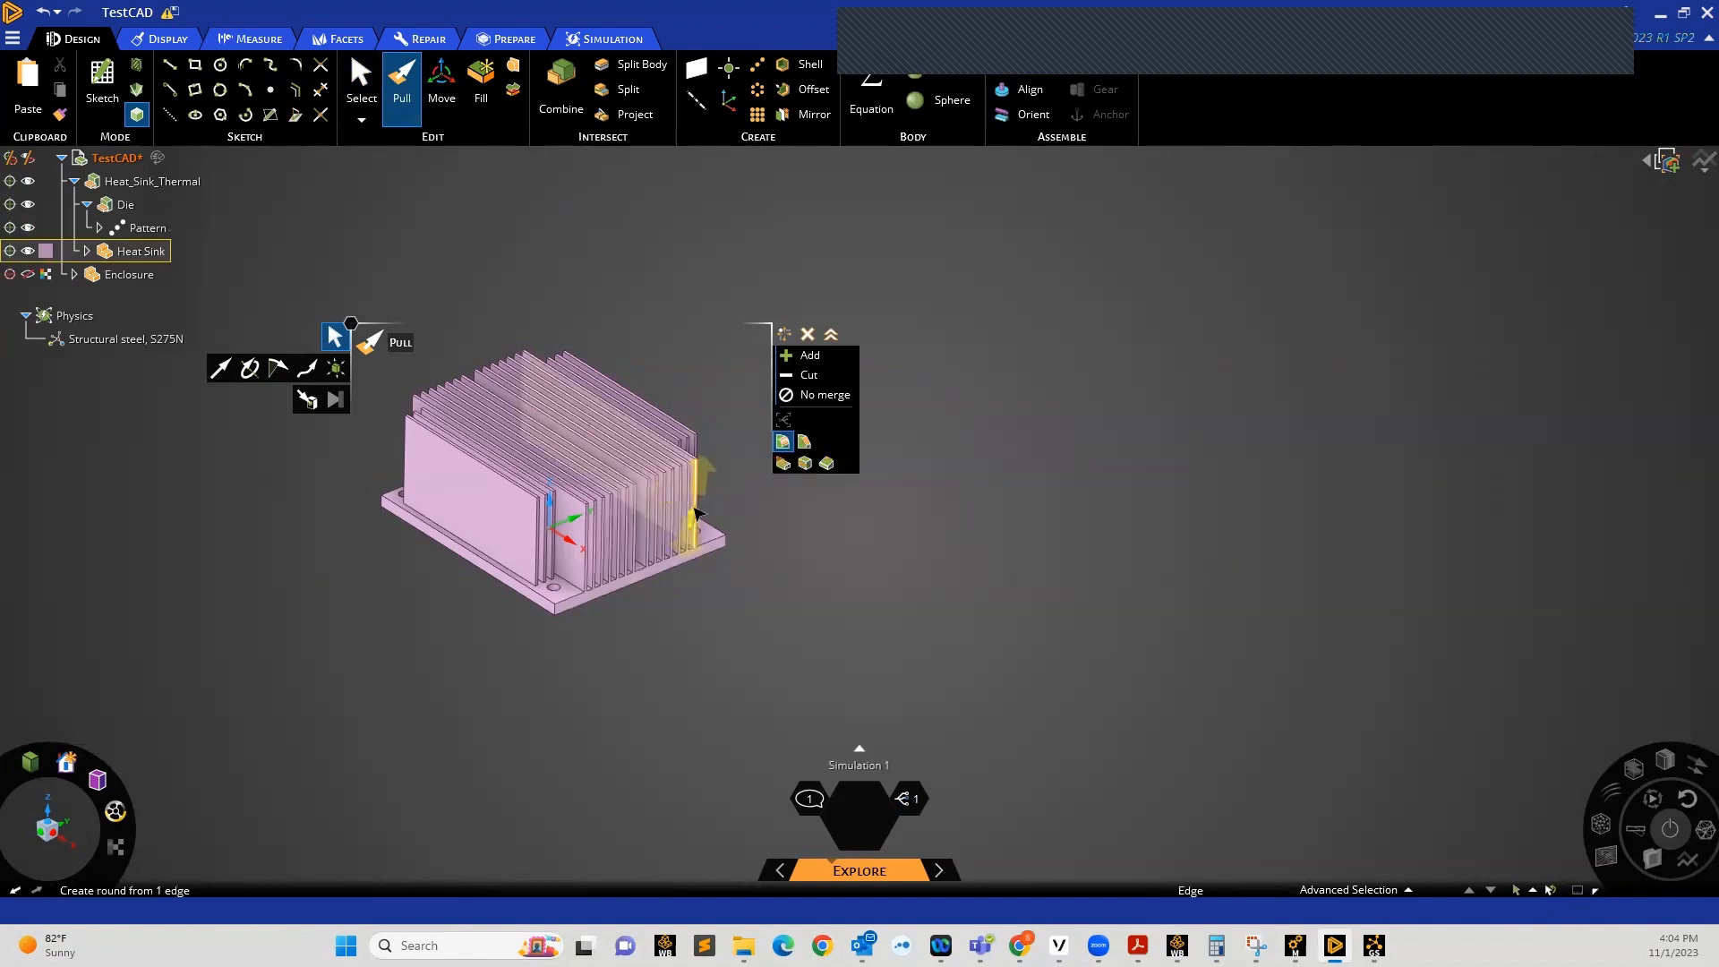
left_click(645, 328)
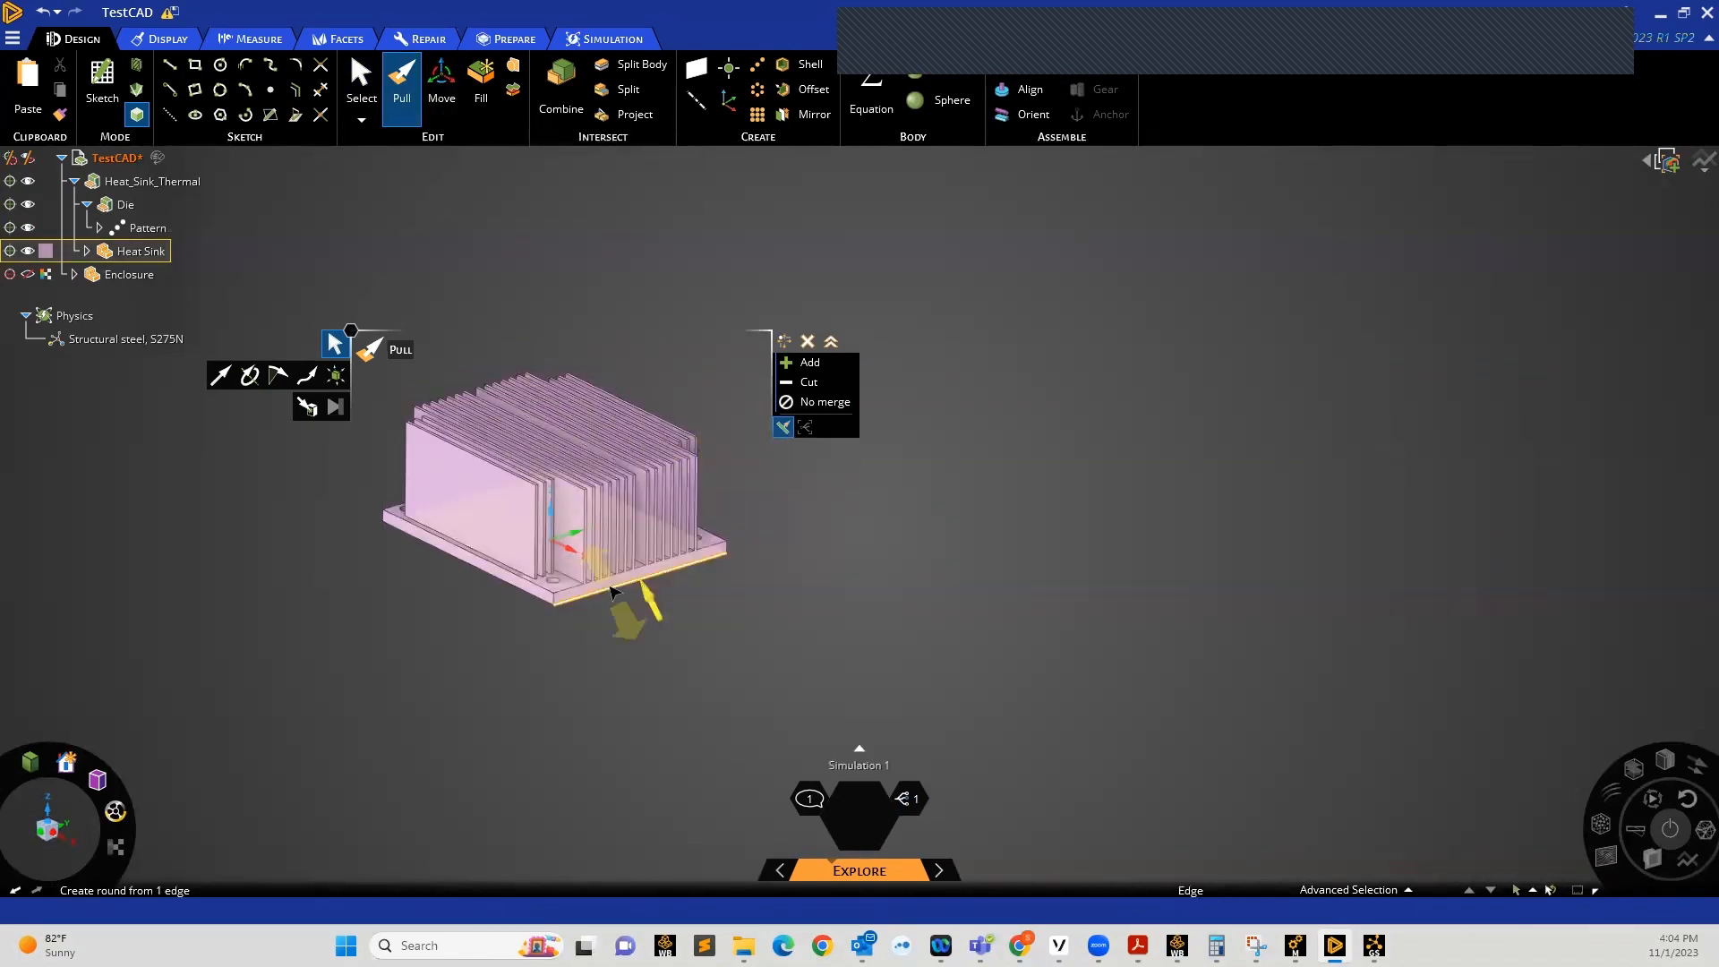
left_click(607, 586)
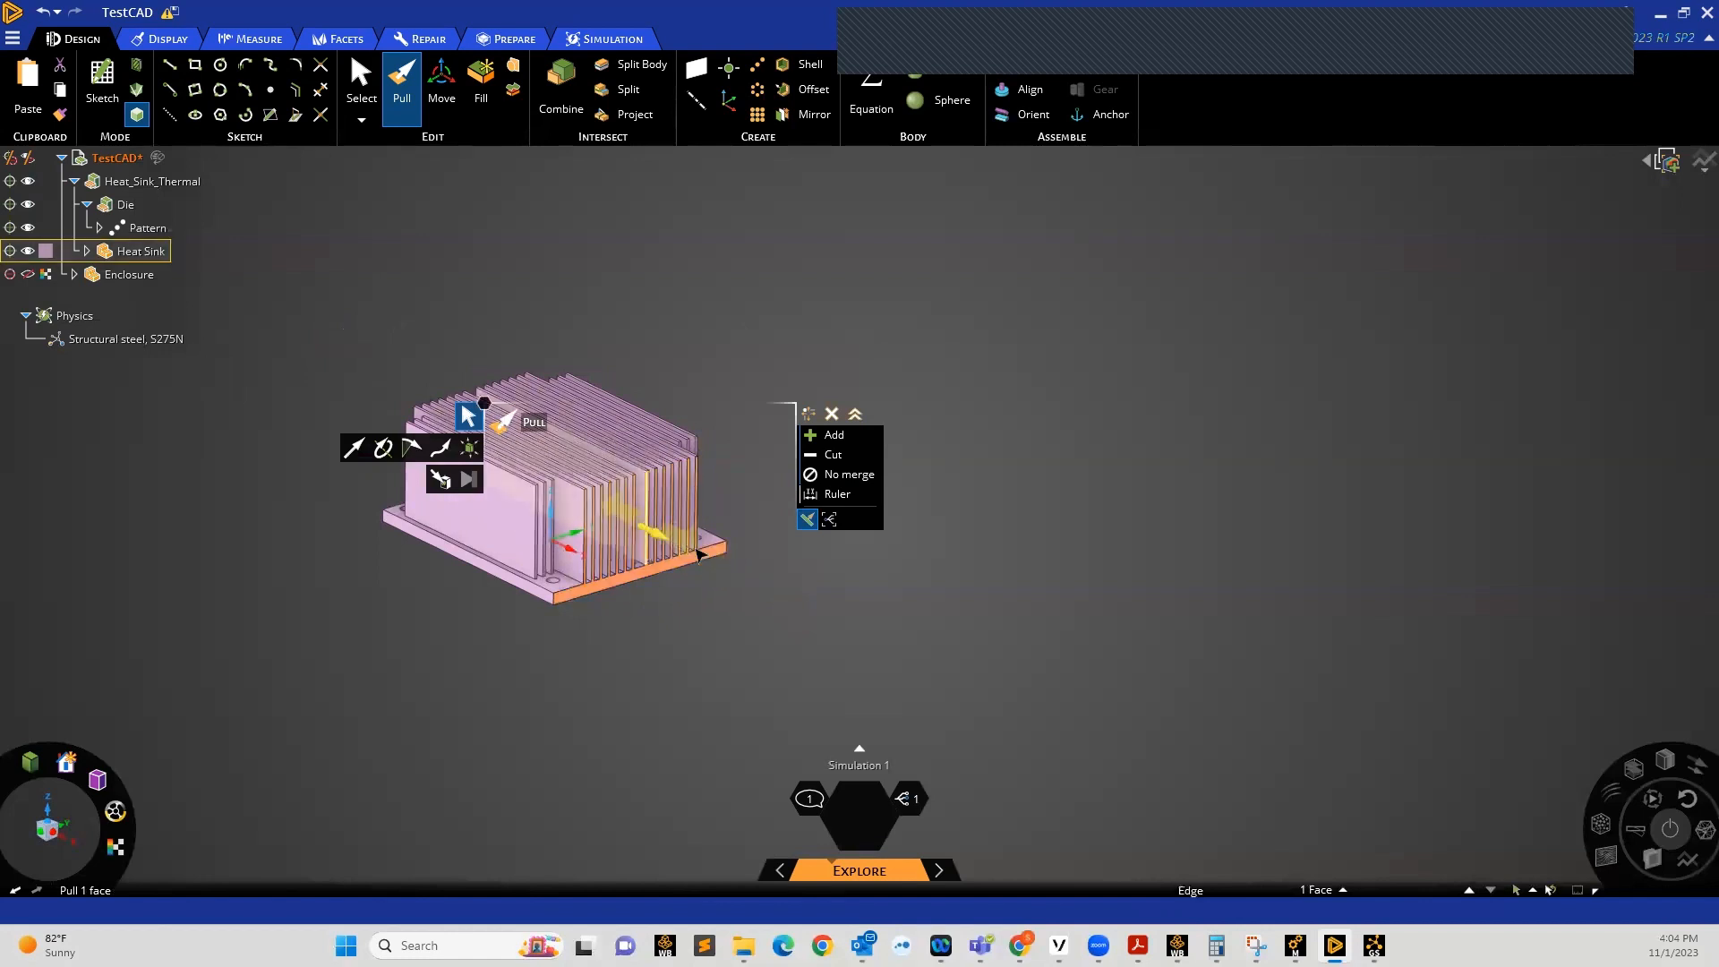
left_click(442, 81)
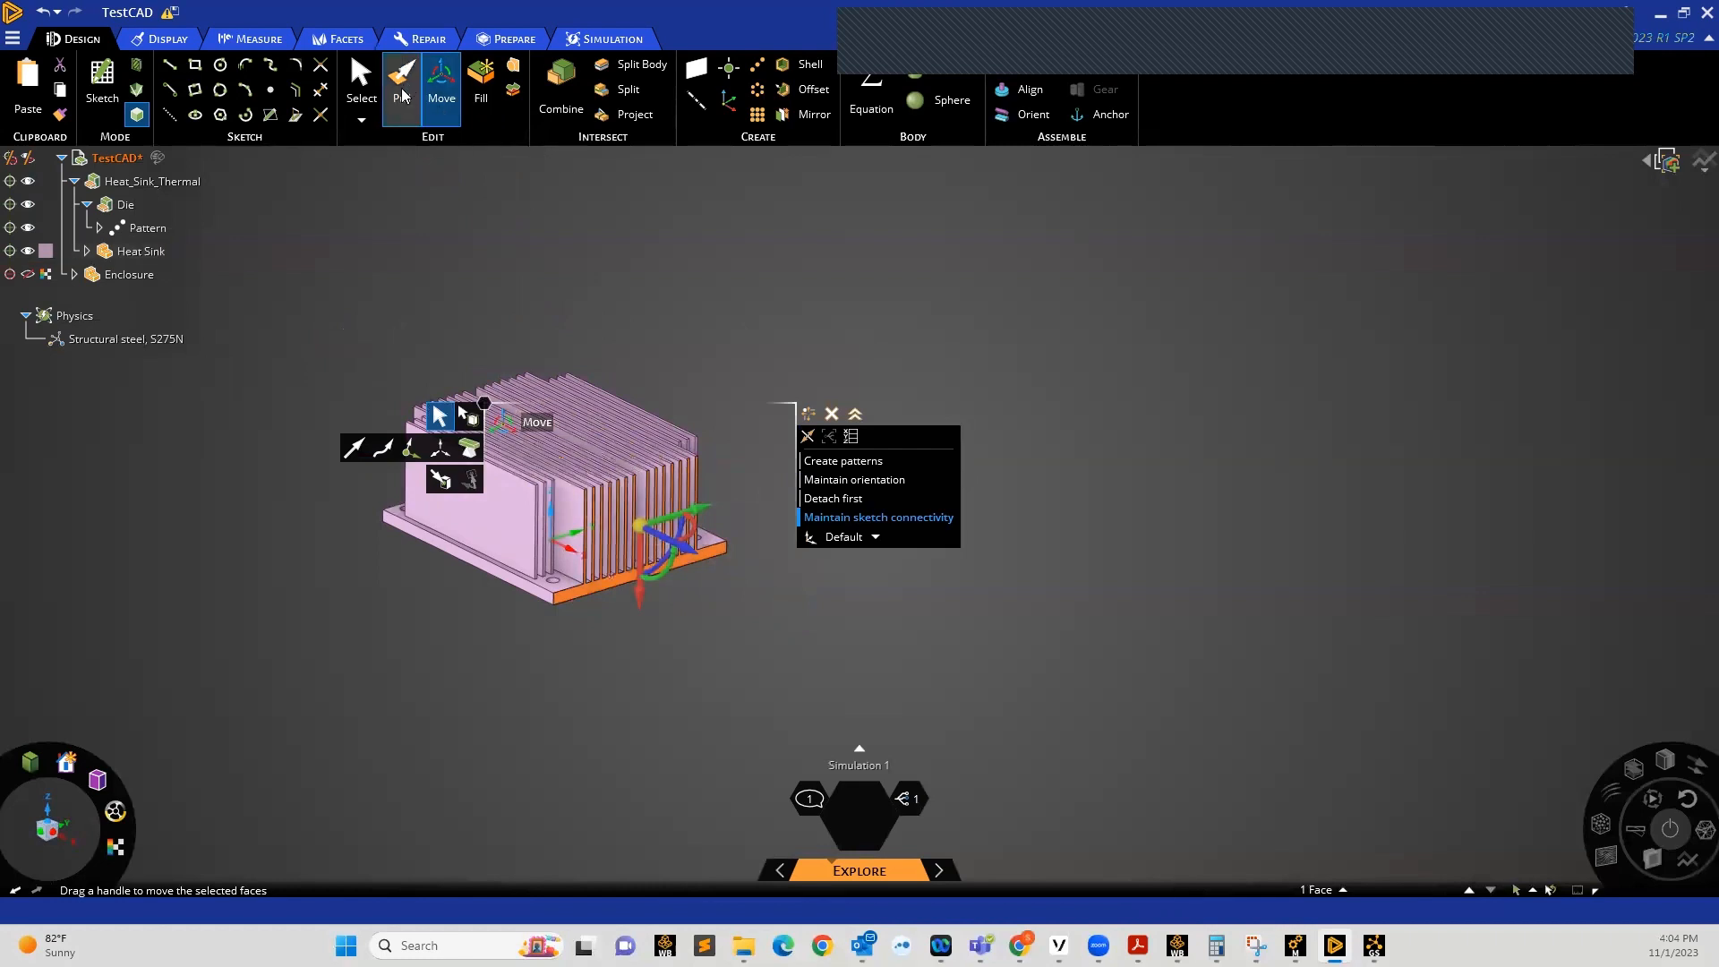
key("p")
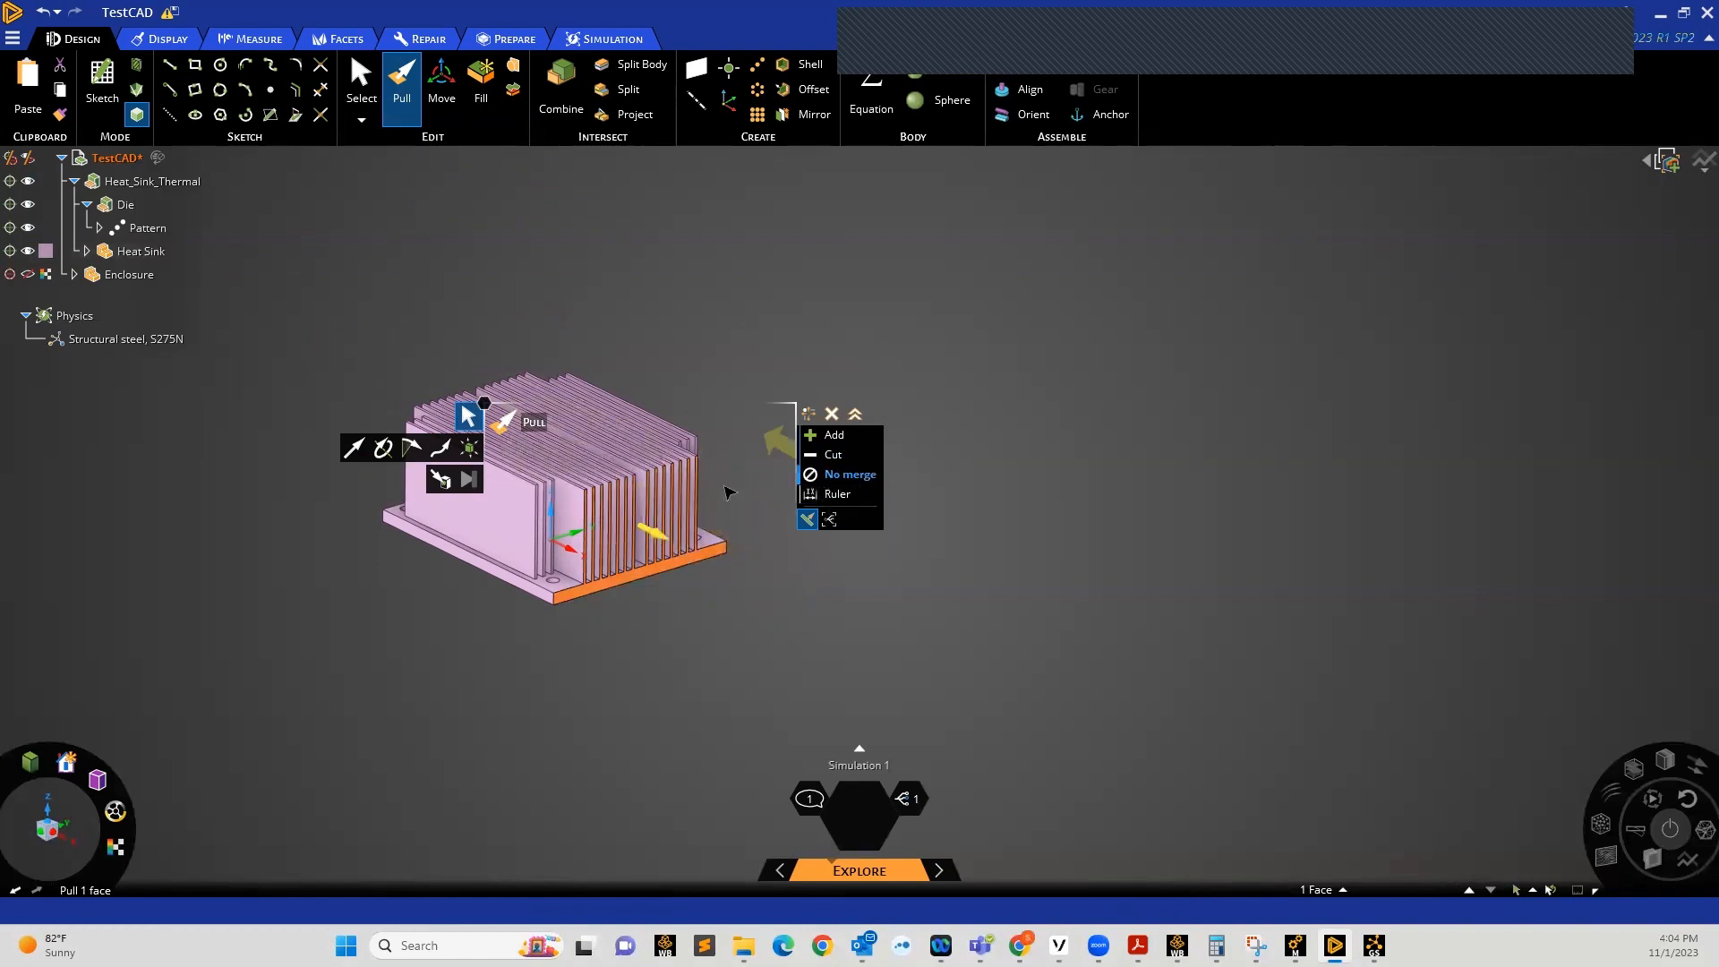
Examine the selected end face up close and the die pattern on the underside of the base plate
scroll(592, 554, "down", 1)
scroll(593, 554, "up", 5)
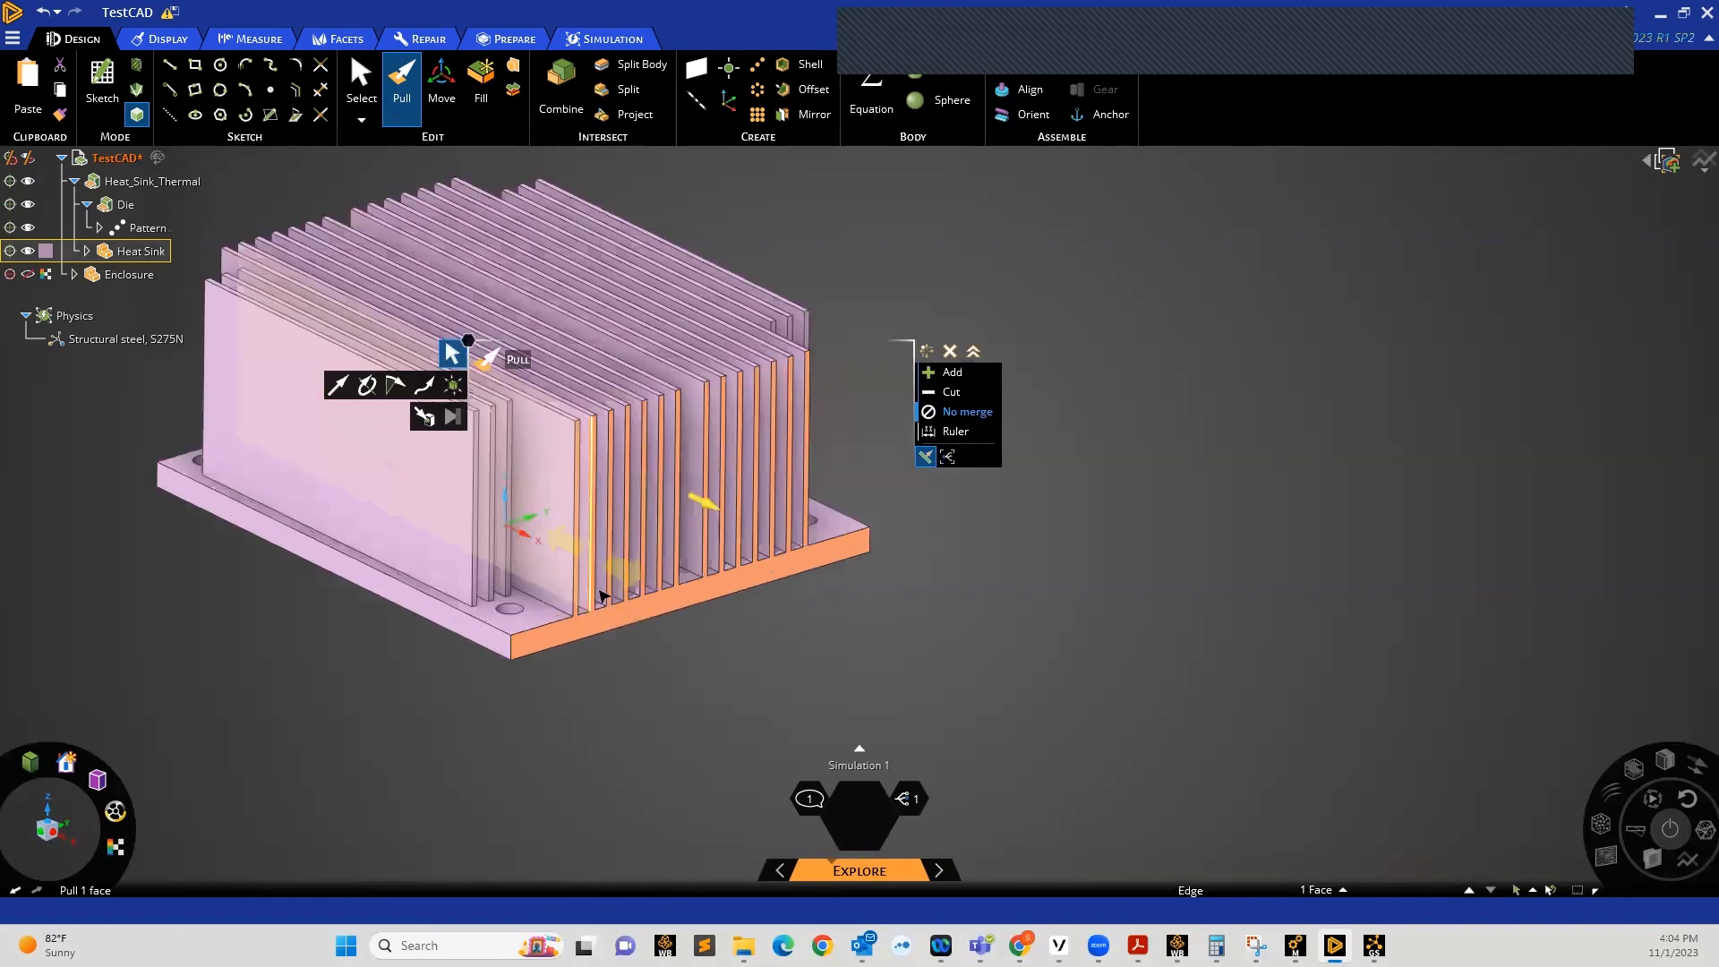
middle_click_drag(602, 596, 602, 542)
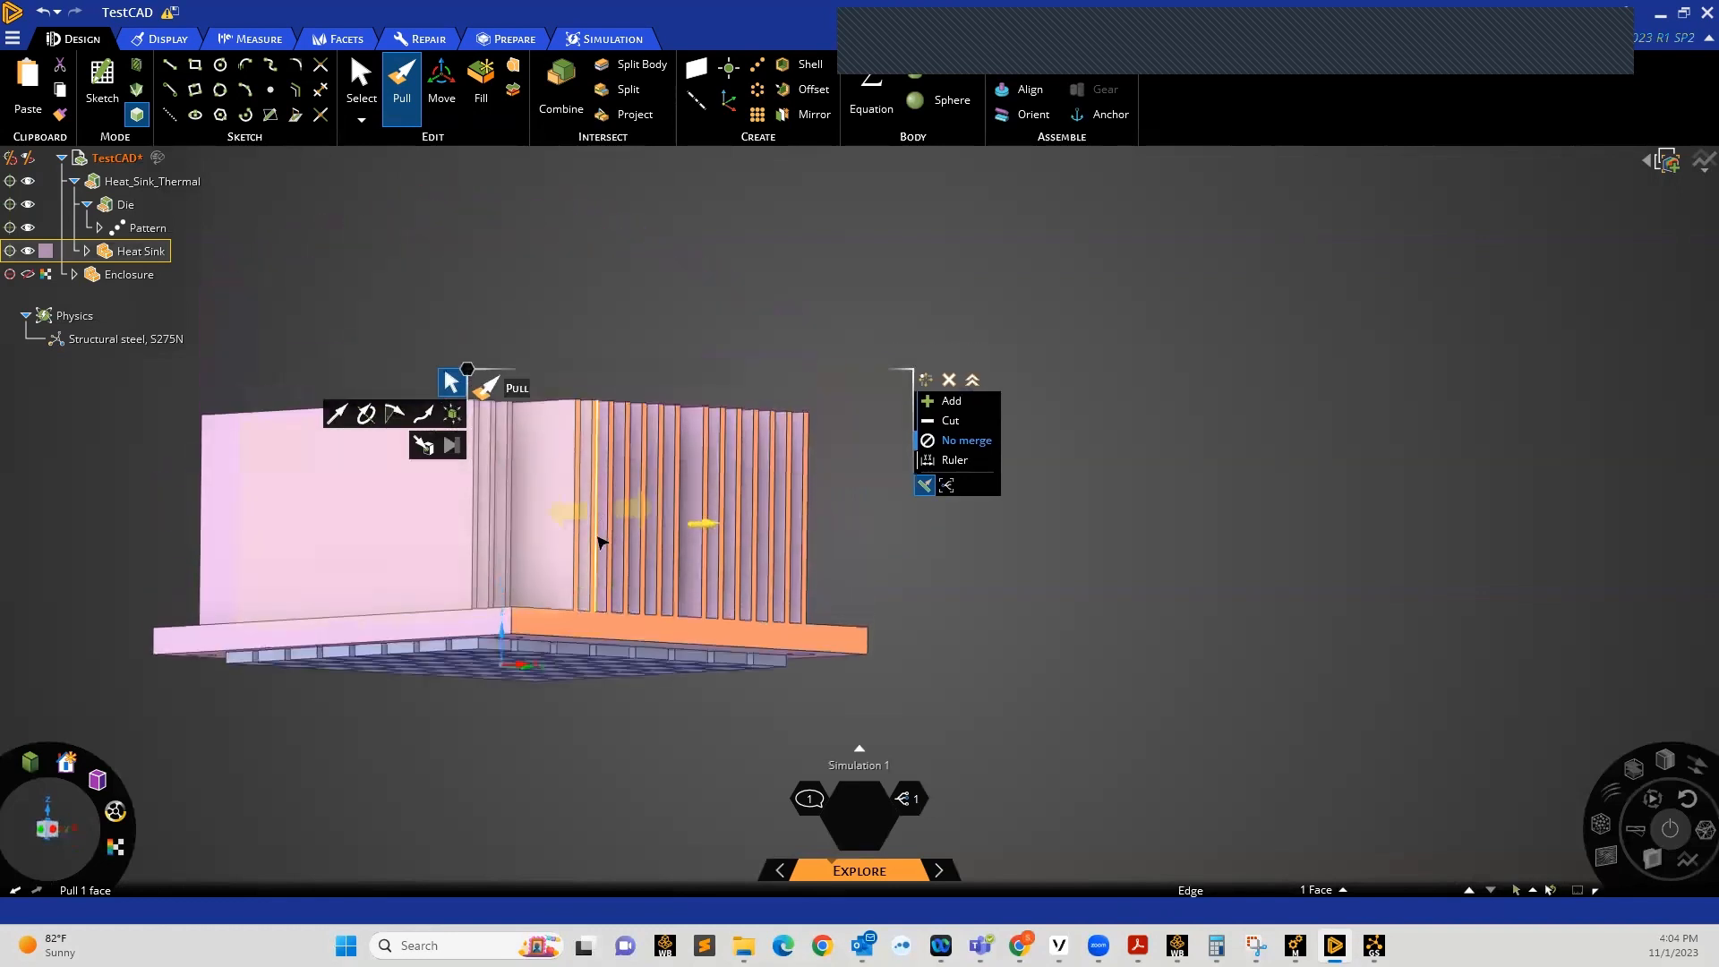
middle_click_drag(520, 676, 513, 626)
scroll(495, 687, "up", 3)
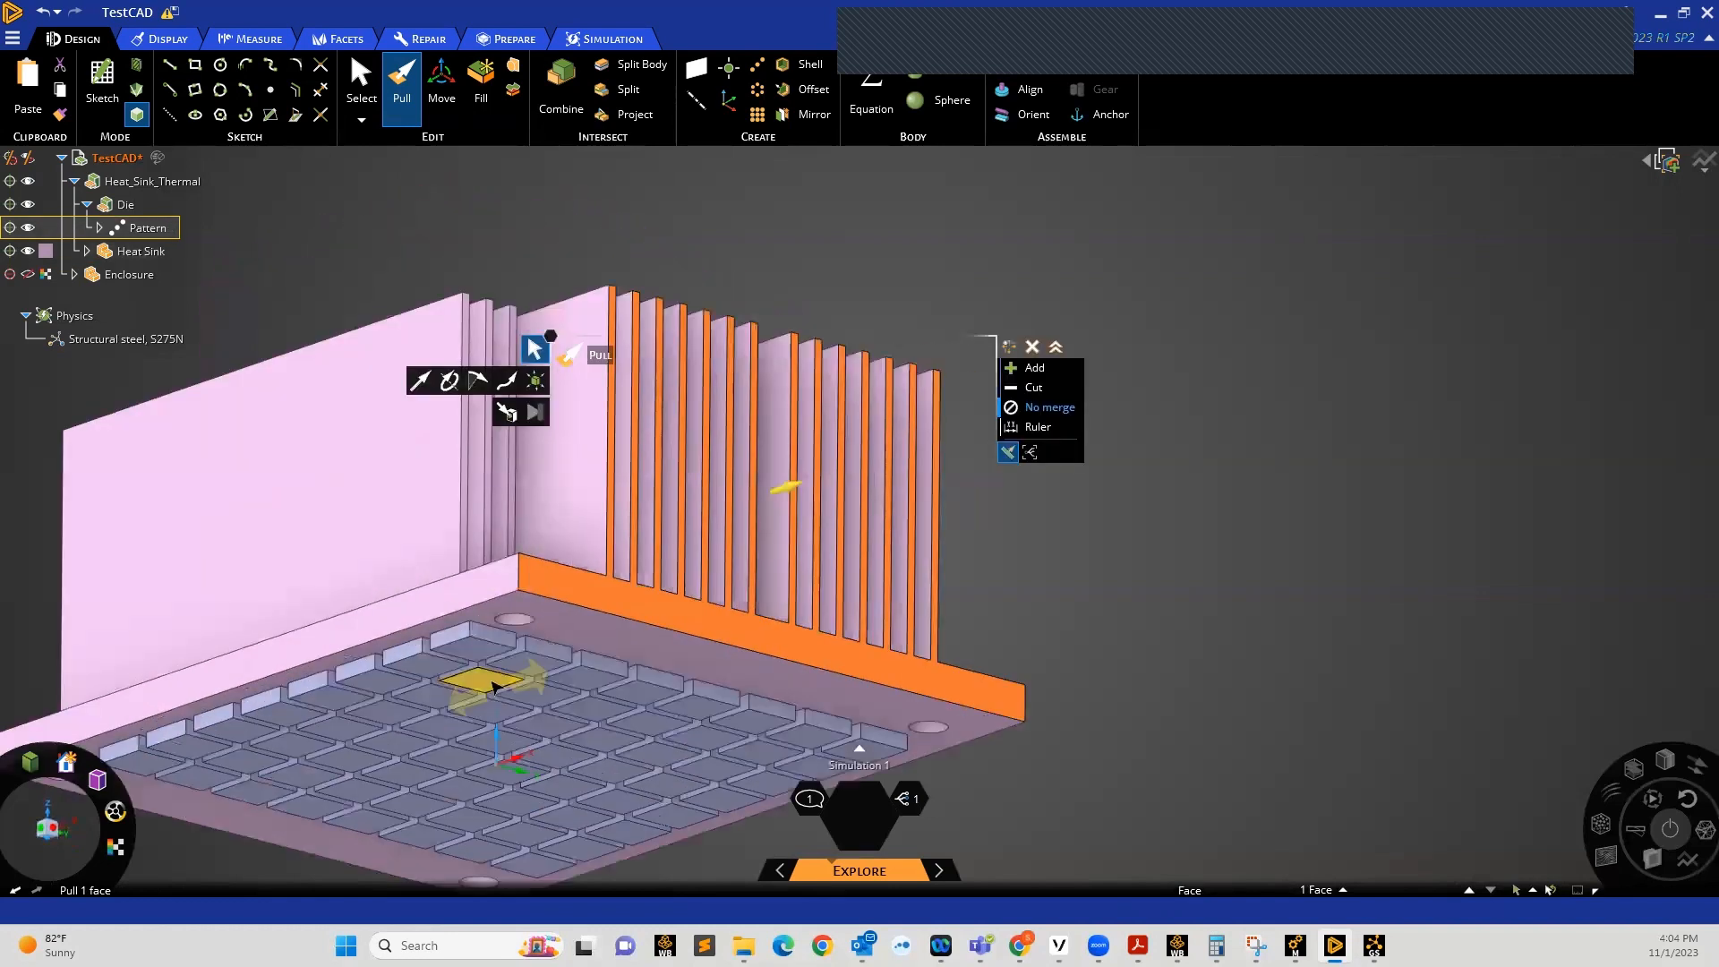
scroll(495, 688, "down", 7)
middle_click_drag(501, 688, 557, 716)
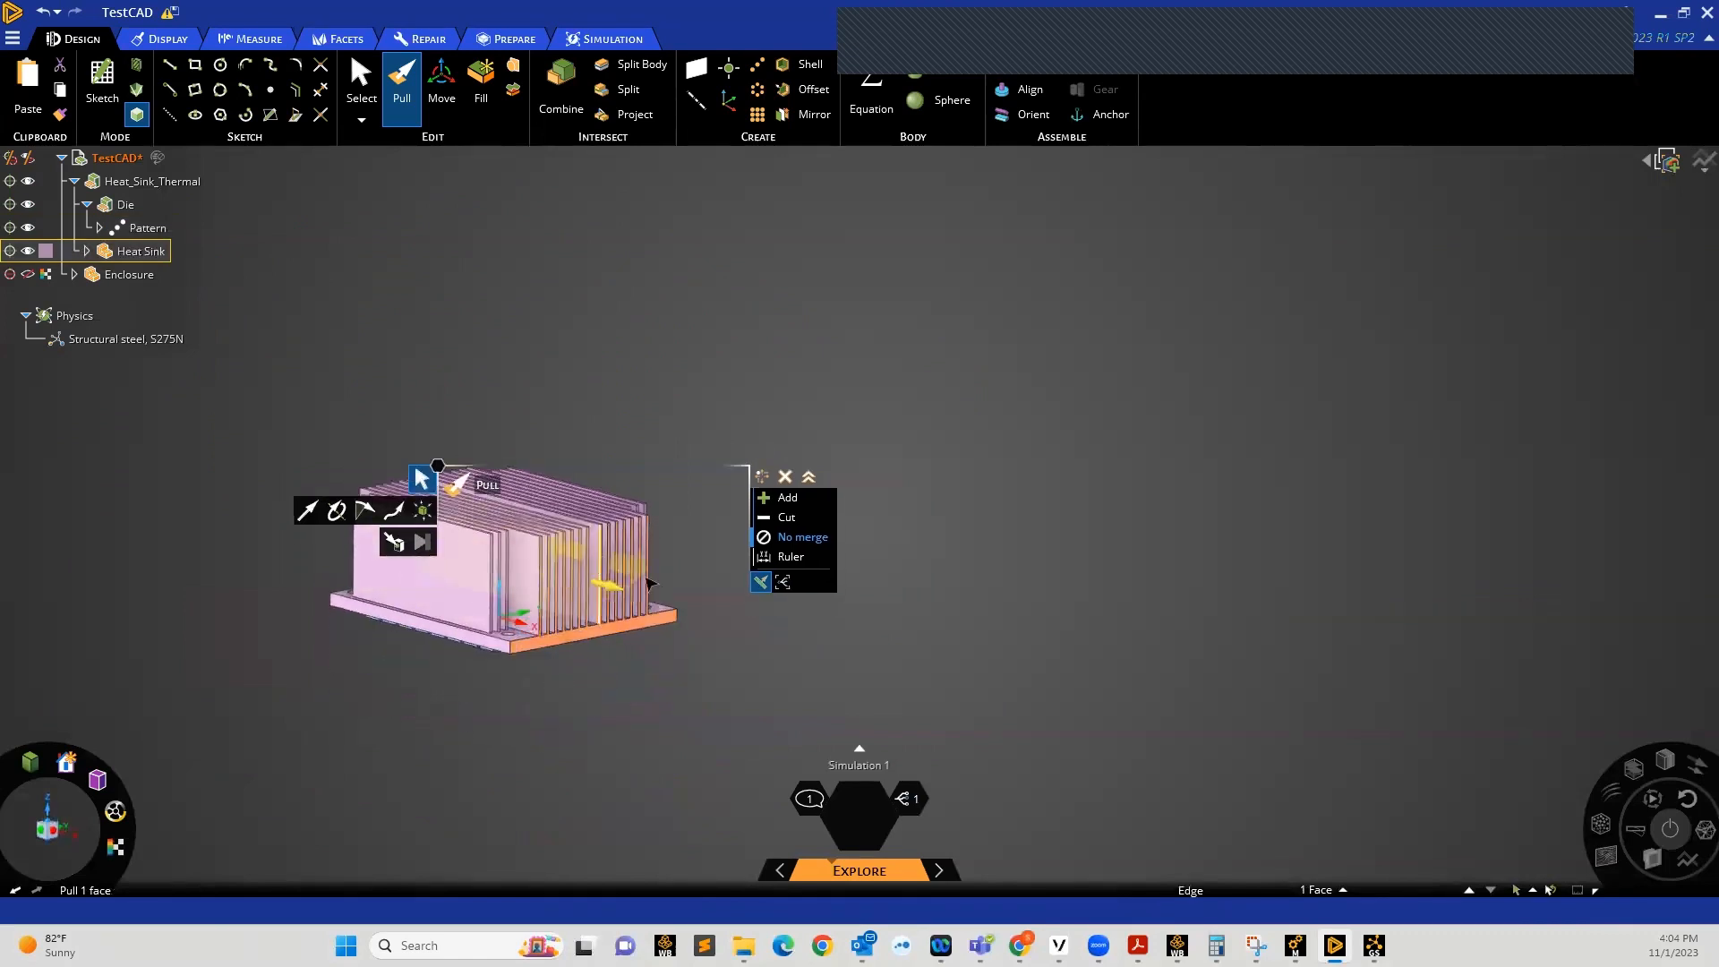
Add a ruler dimension from the heat sink's selected end face to the coordinate system origin and make it a parameter
left_click(784, 559)
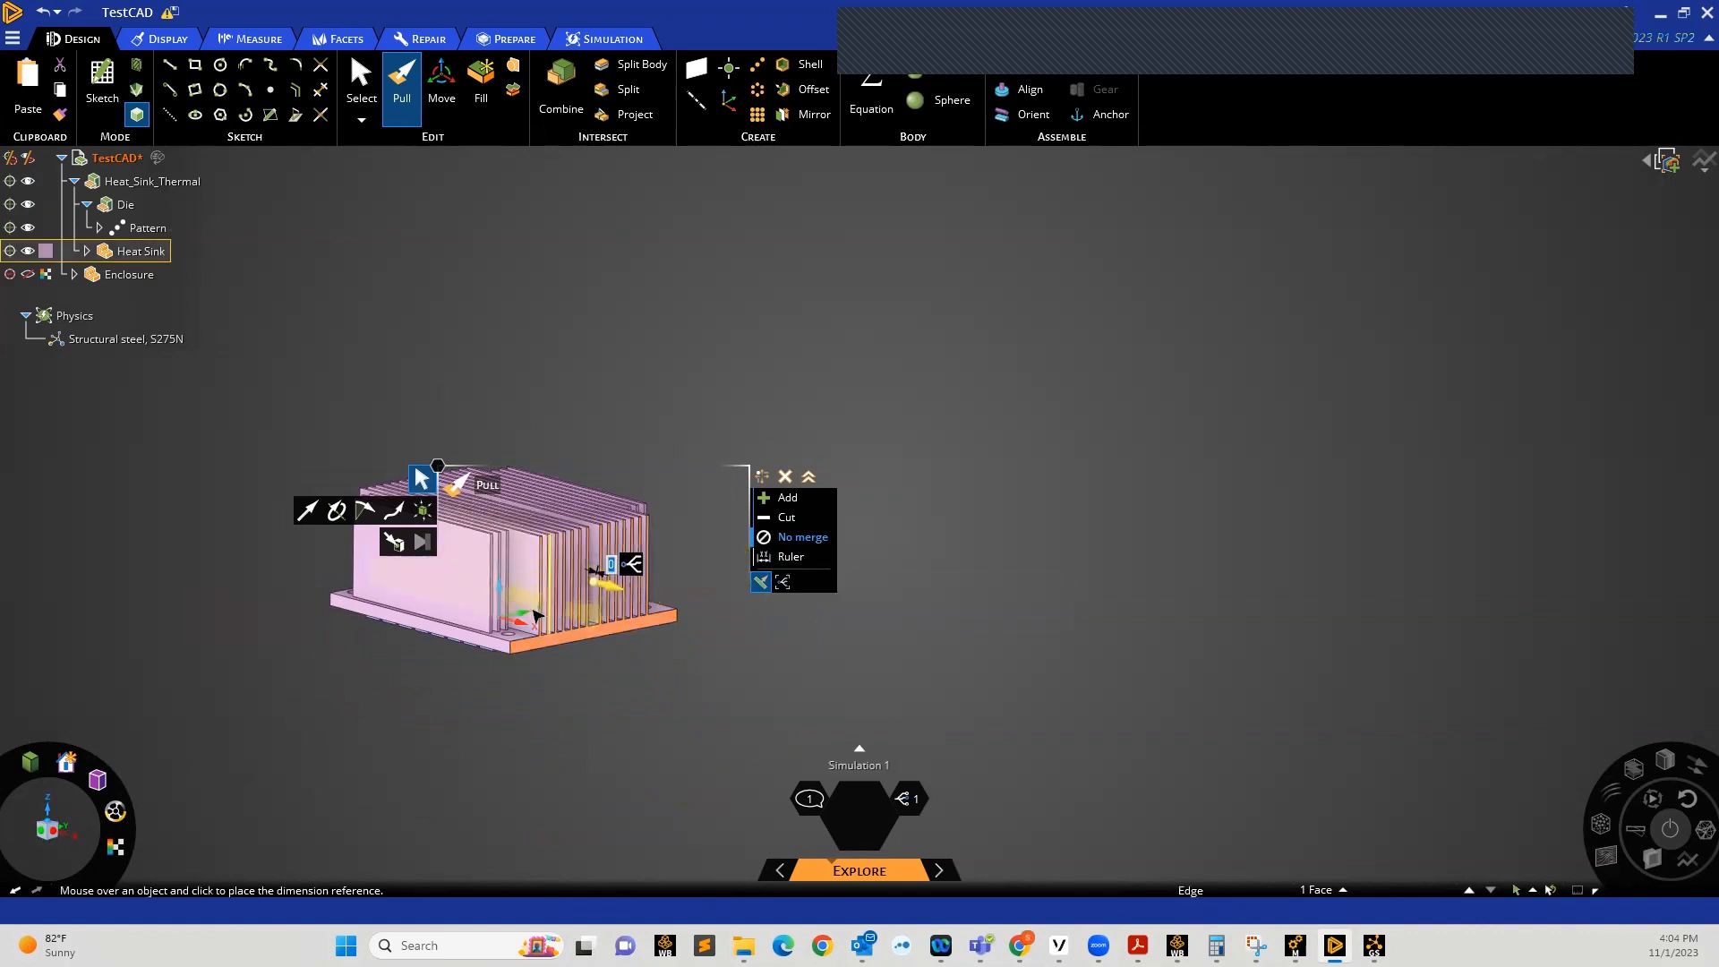
mouse_move(511, 621)
middle_mouse_down()
mouse_move(515, 659)
mouse_move(512, 640)
middle_mouse_up()
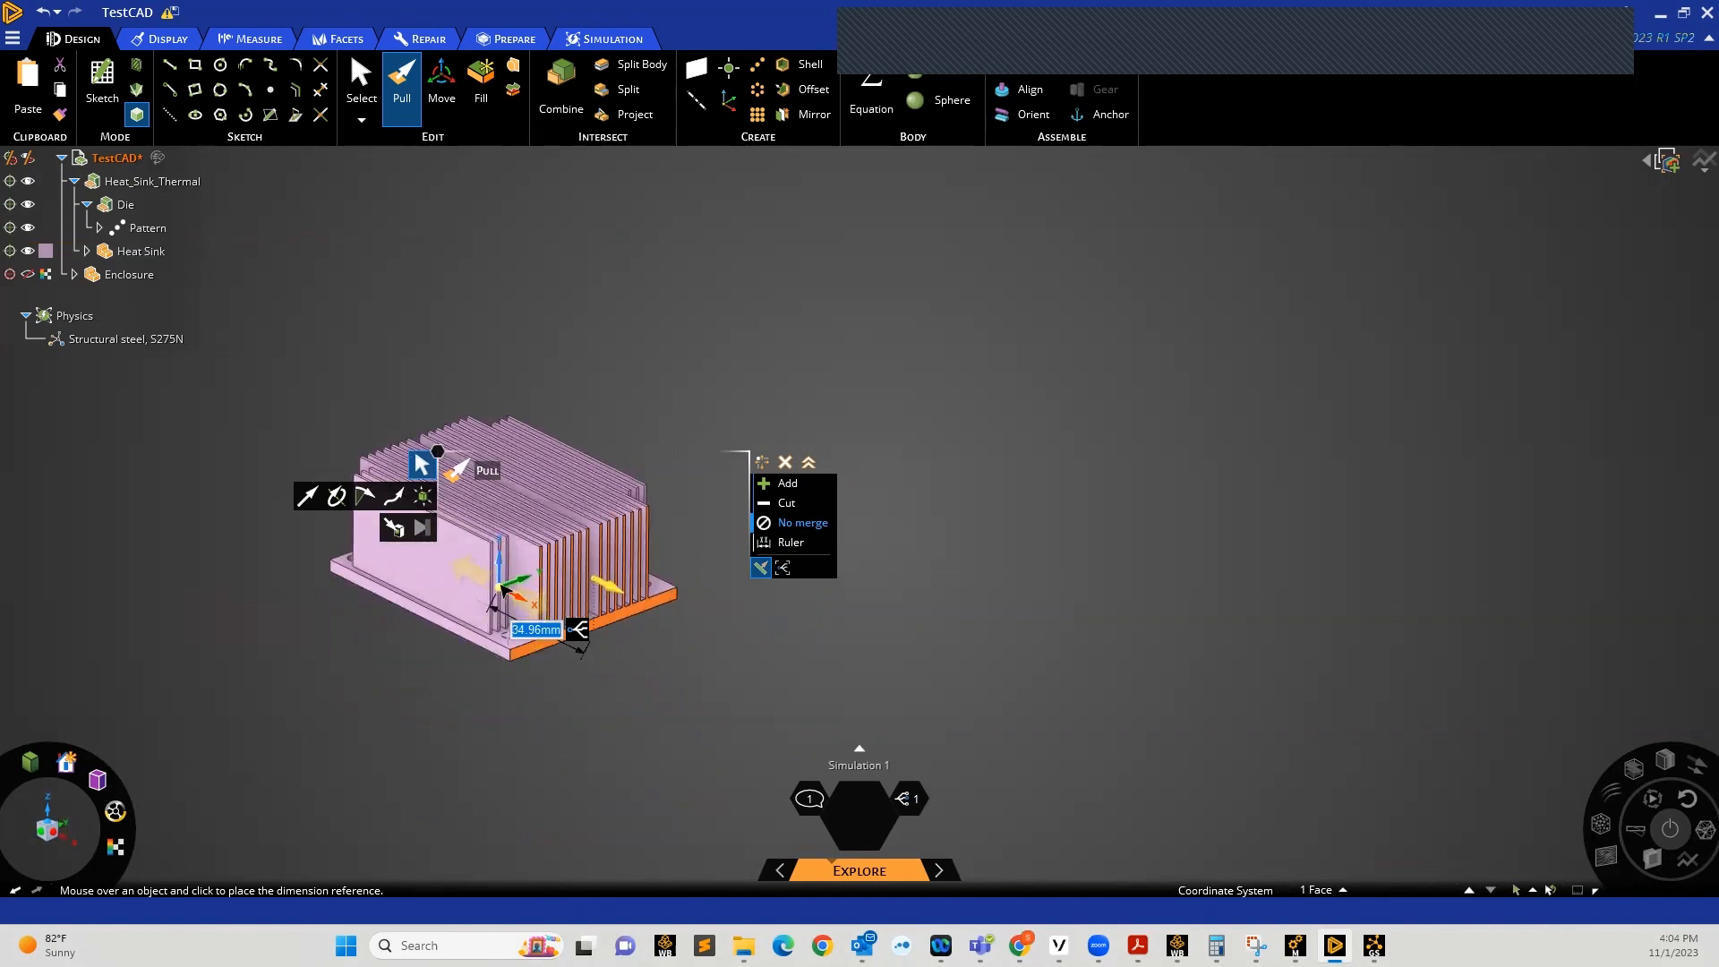
left_click(501, 589)
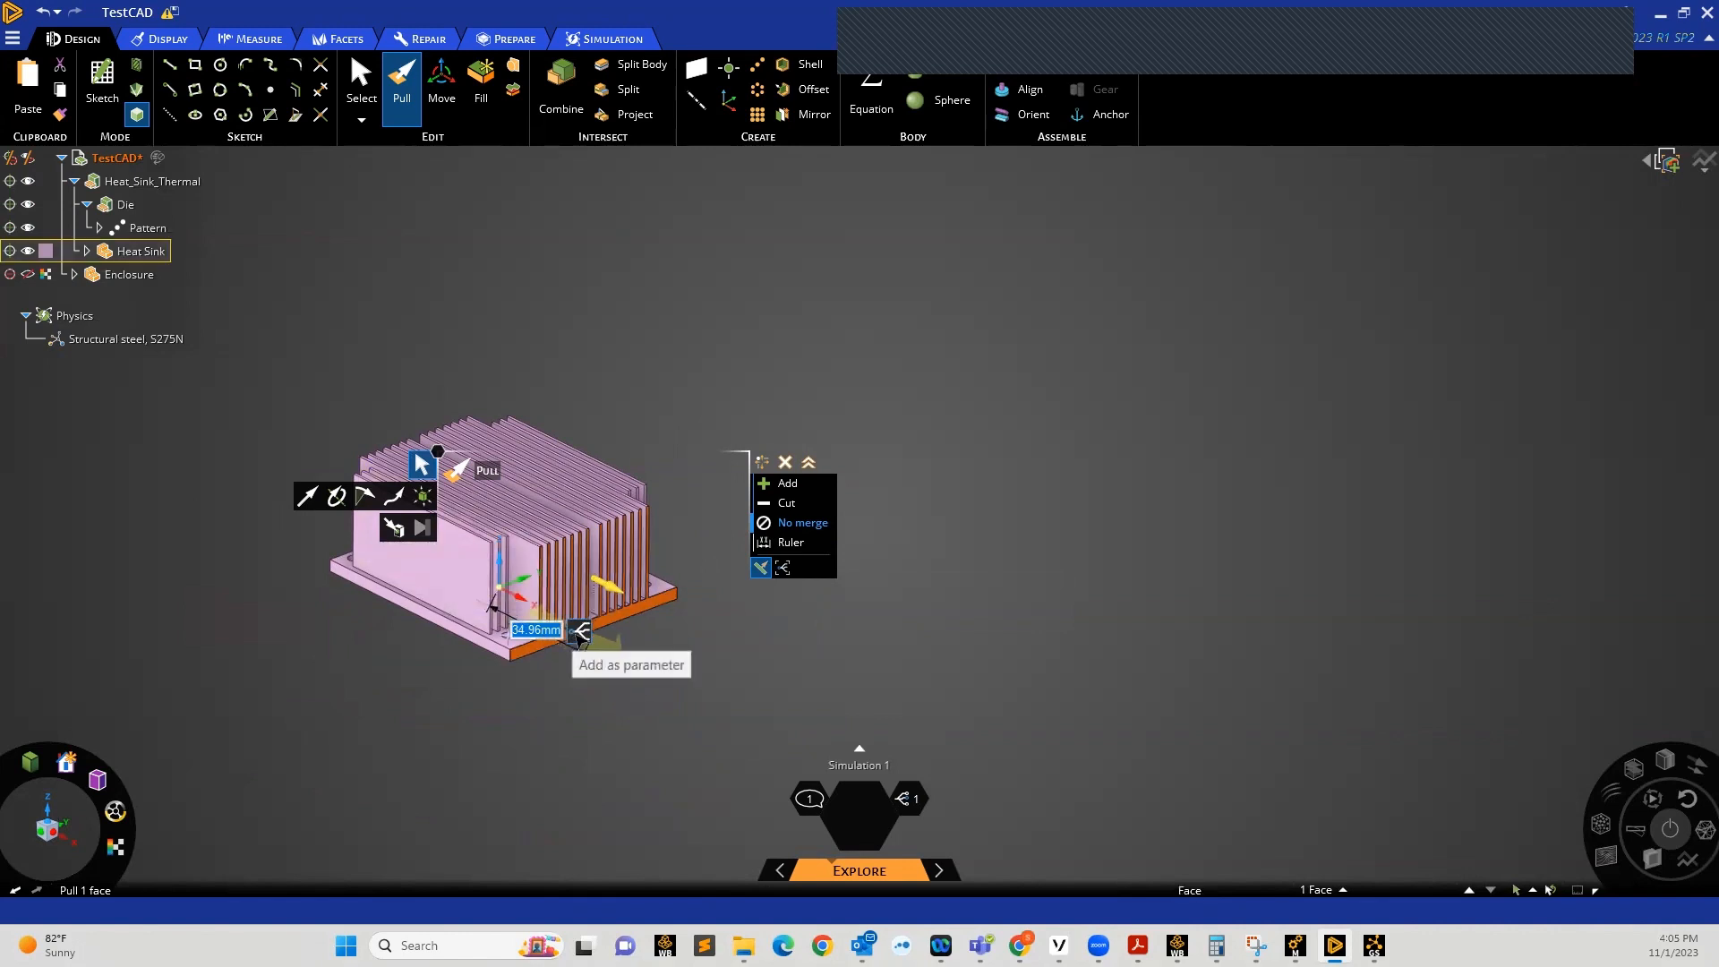
left_click(578, 632)
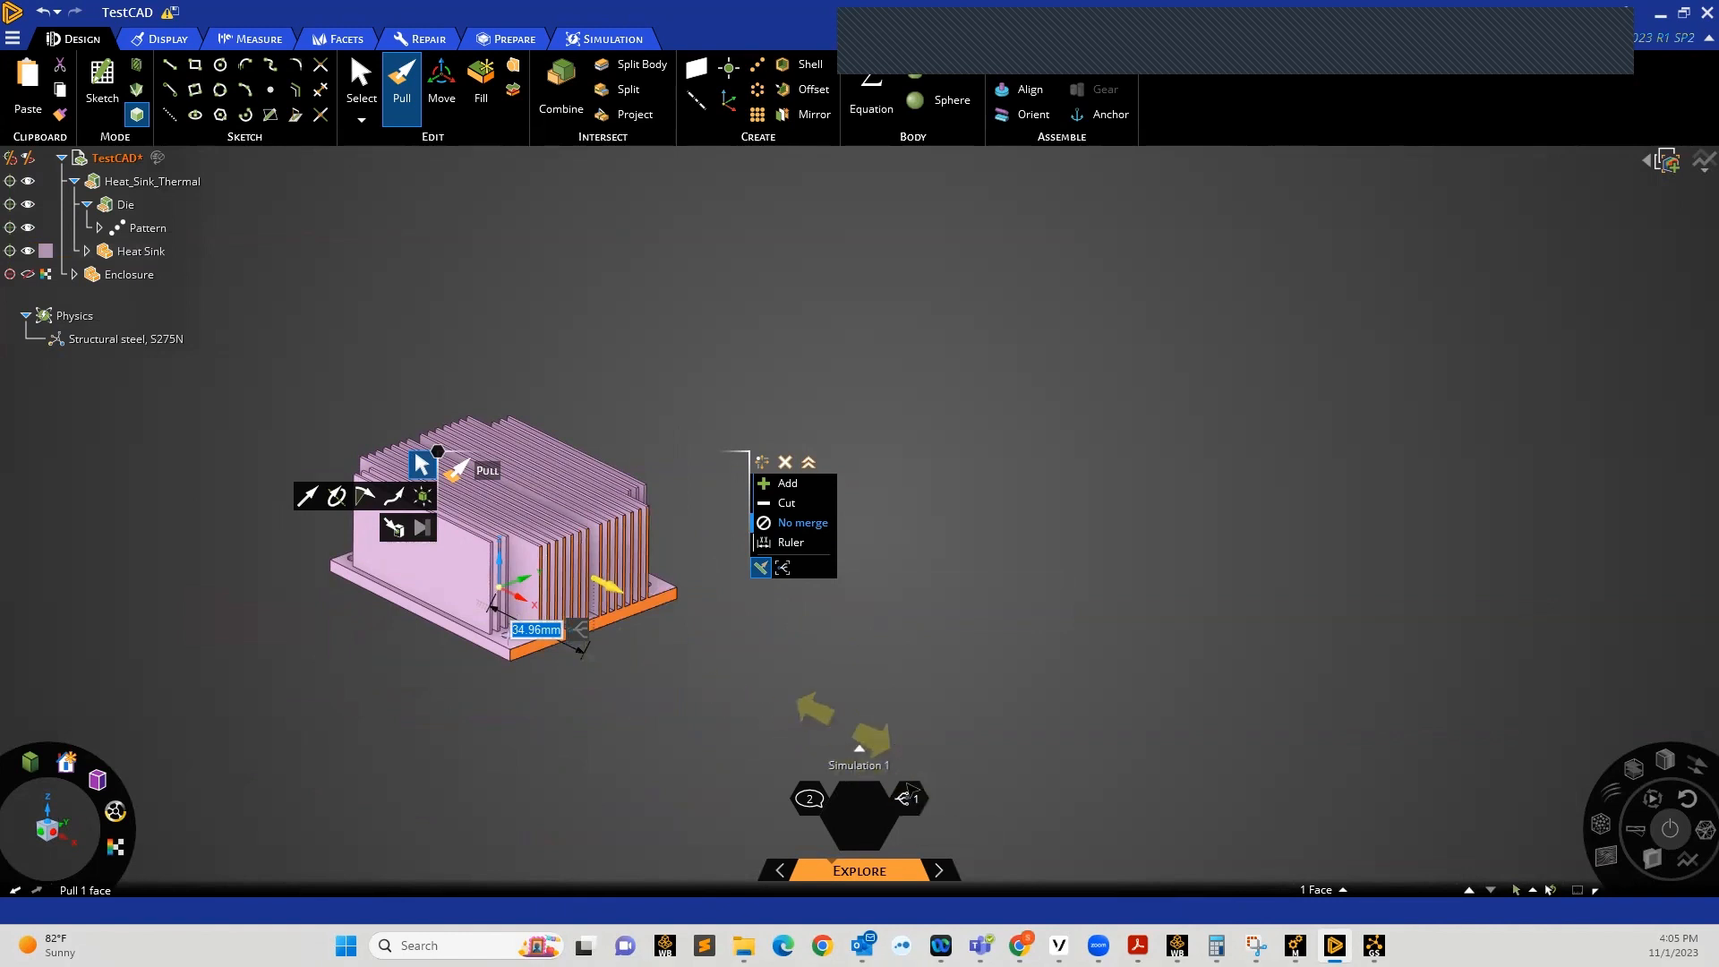
Show the parameter list and rename Parameter 1 to Fin Length
left_click(908, 793)
left_click(686, 720)
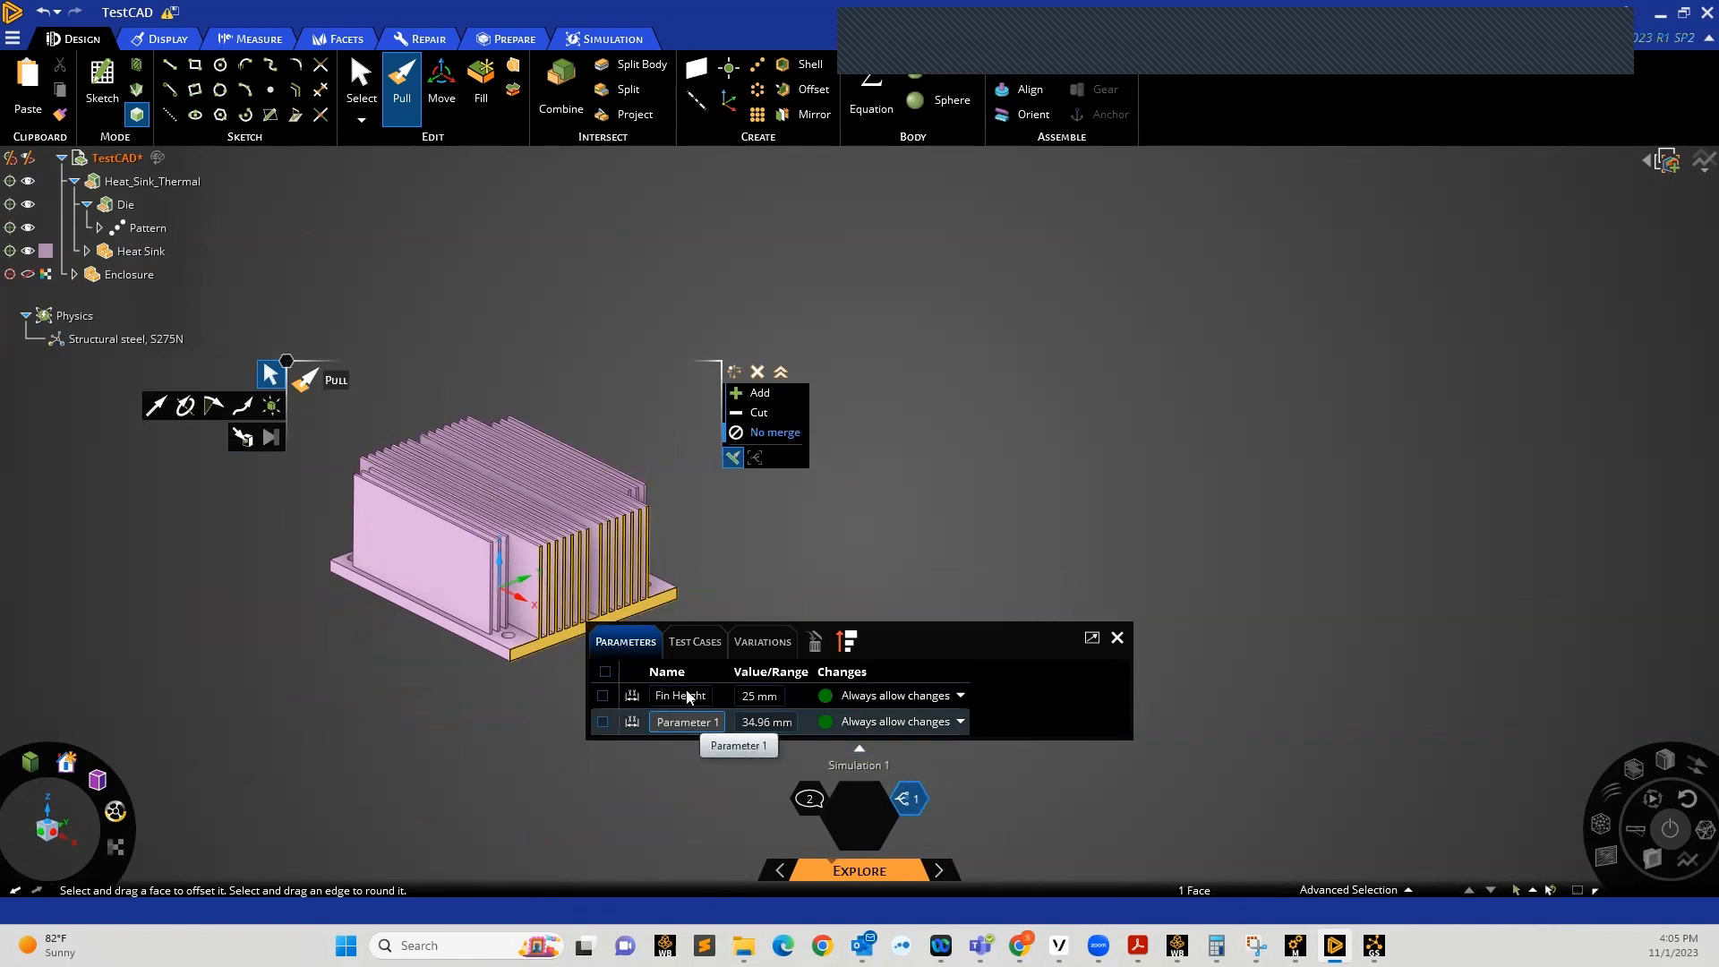
left_click(750, 557)
left_click(715, 723)
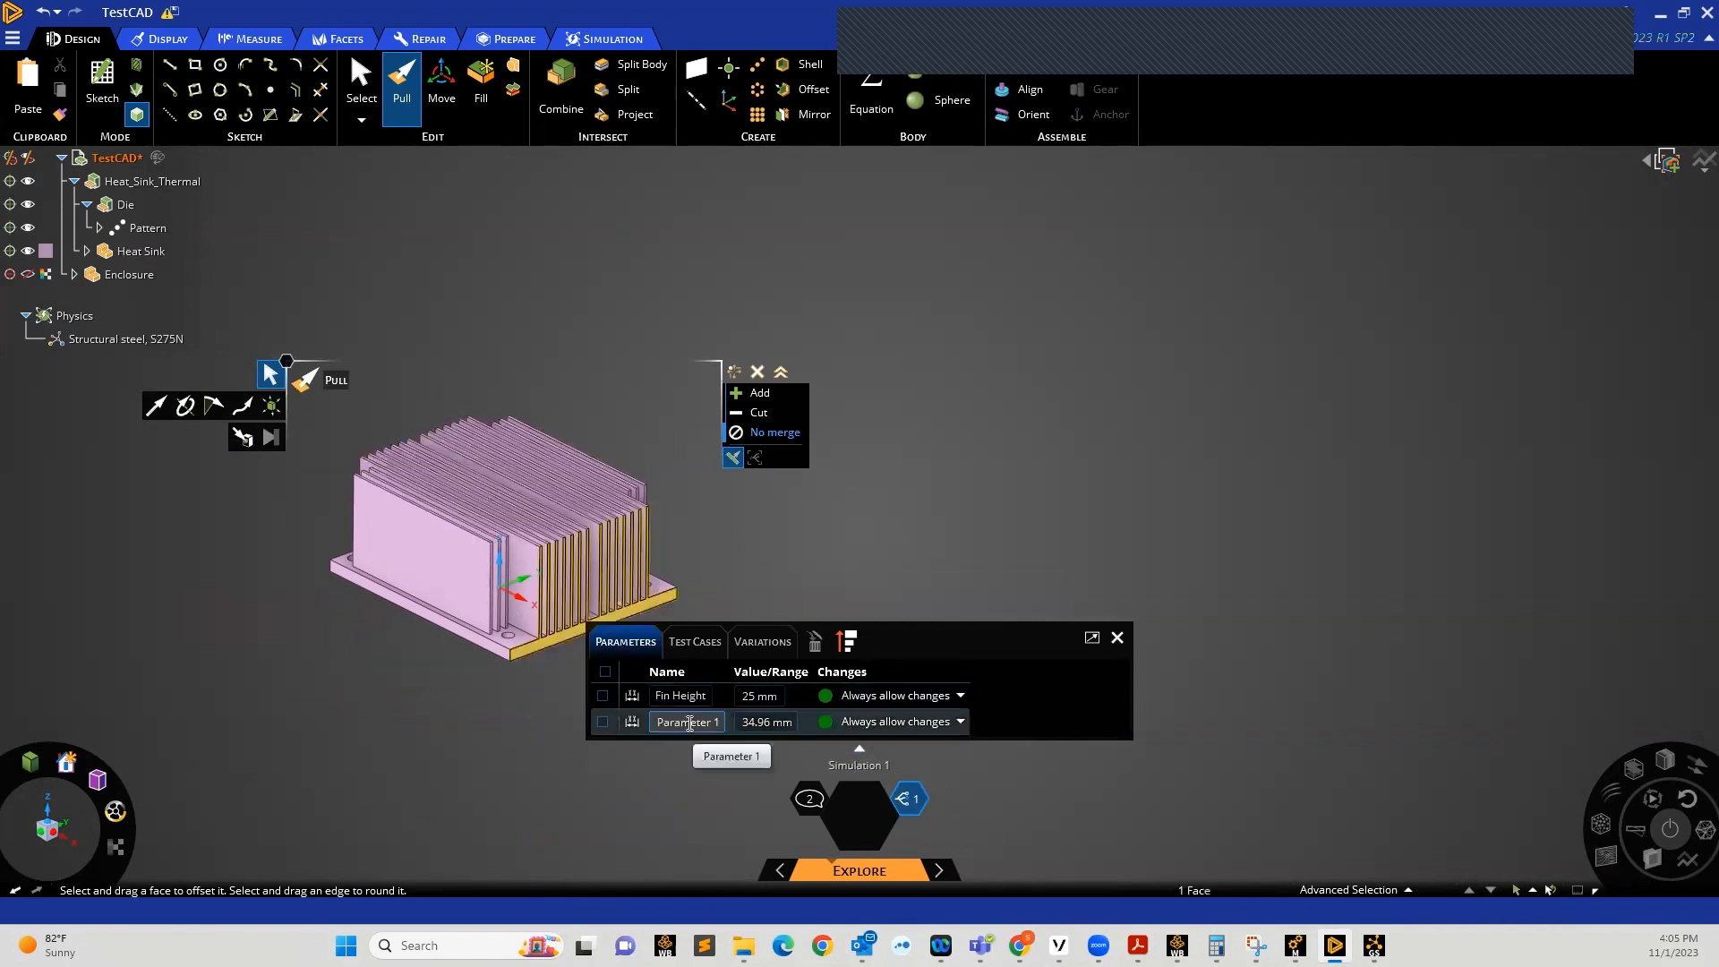
left_click(714, 723)
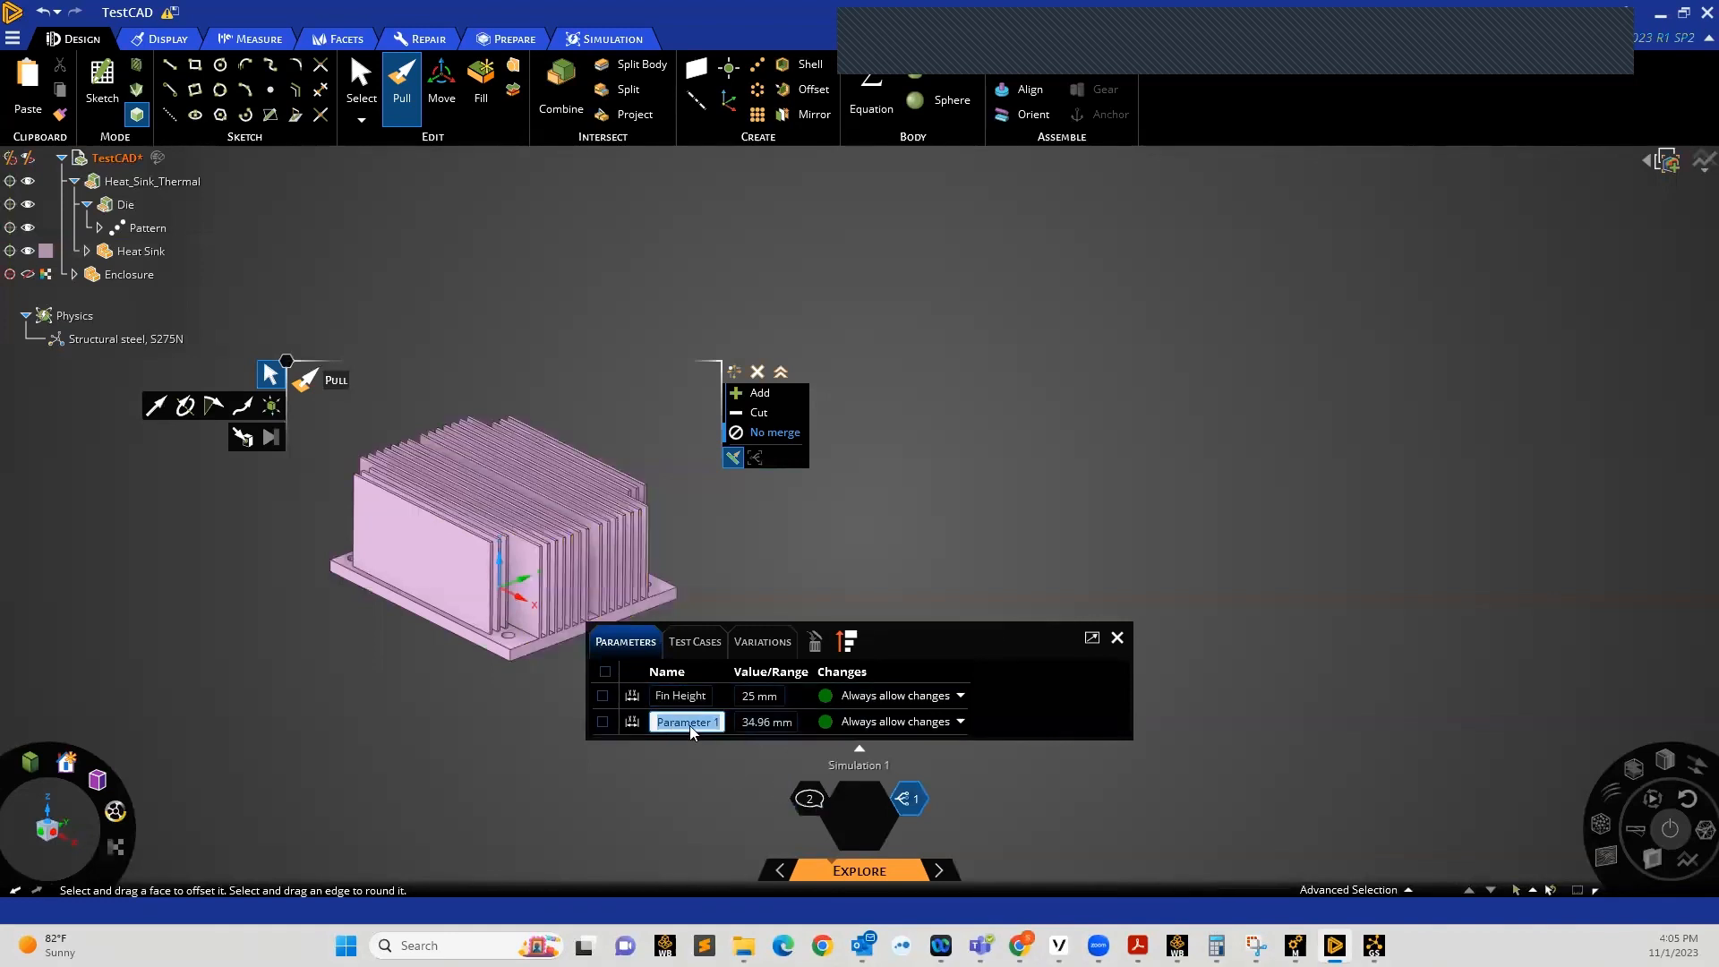
type("Fin Length")
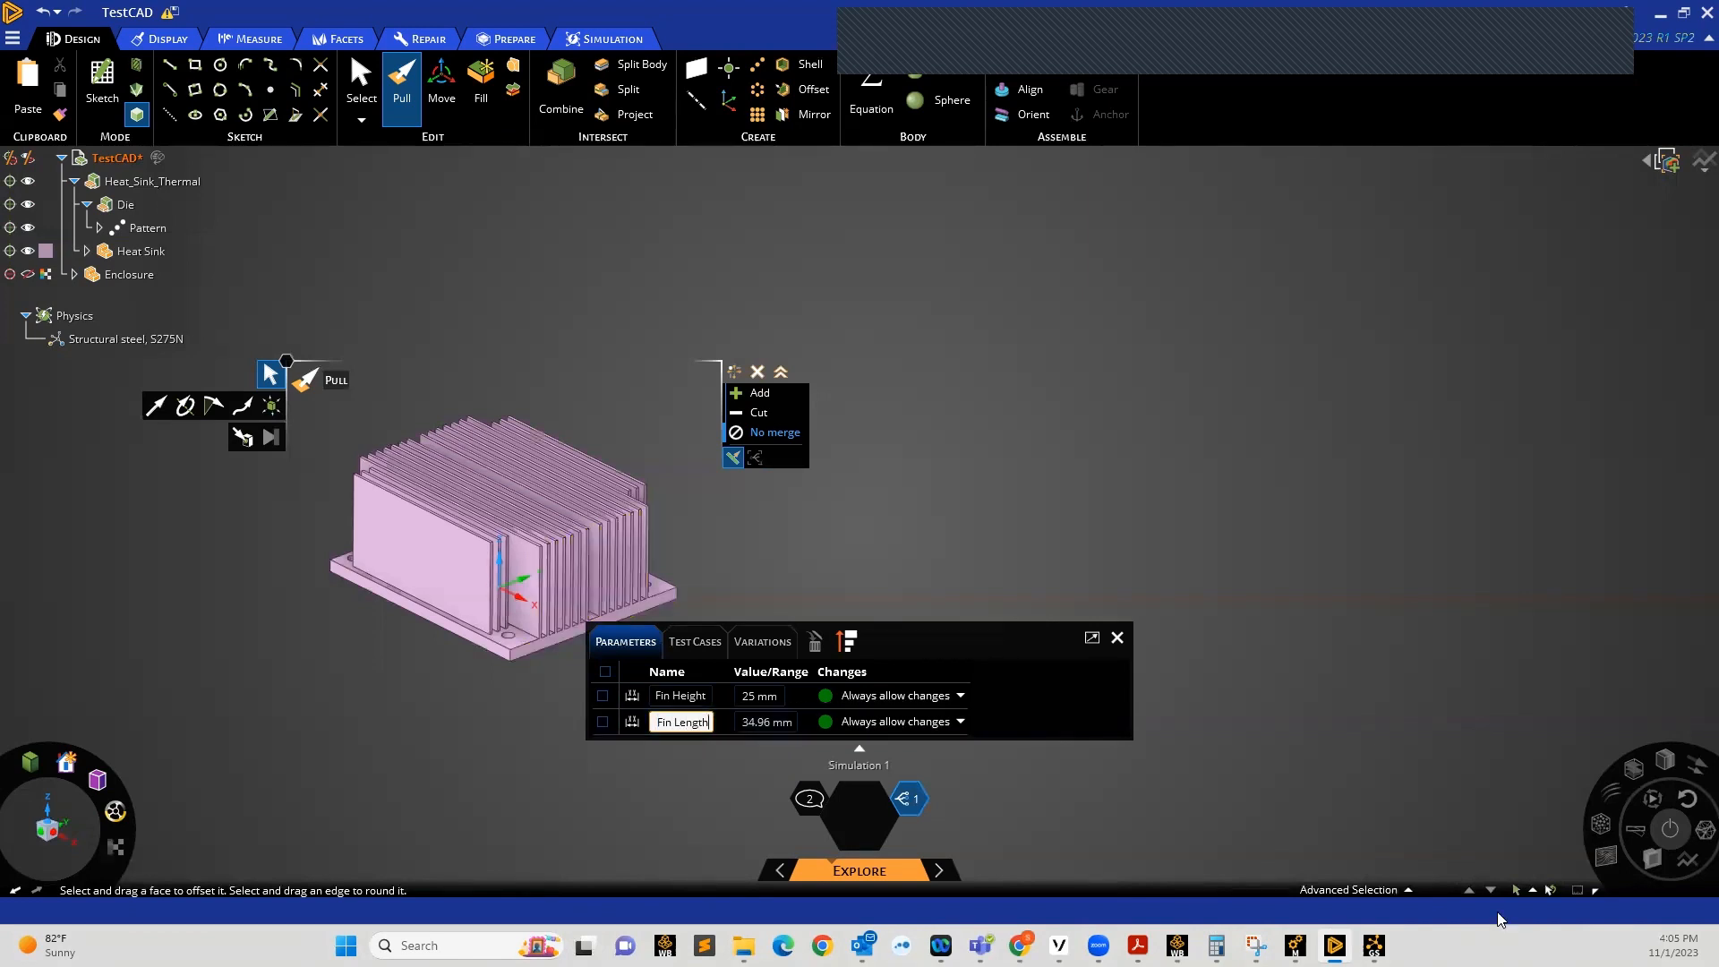
key("Return")
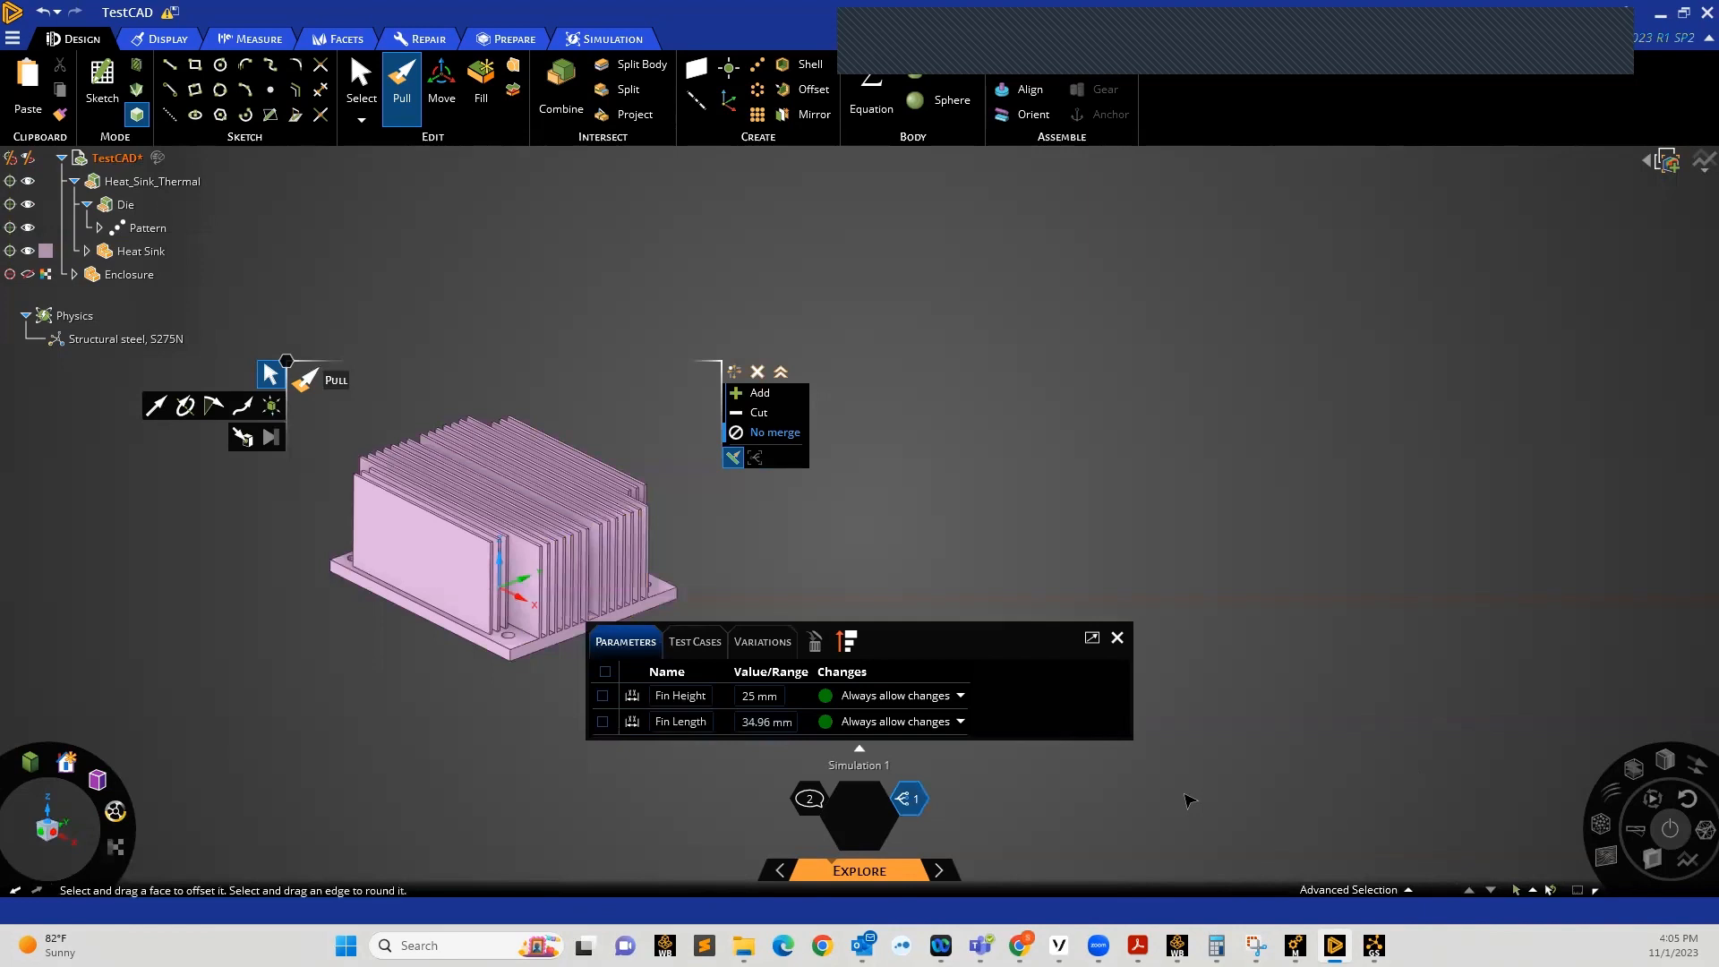
Set the Fin Length parameter to 50 mm and clear the resulting face selection
scroll(749, 529, "down", 3)
scroll(667, 566, "up", 5)
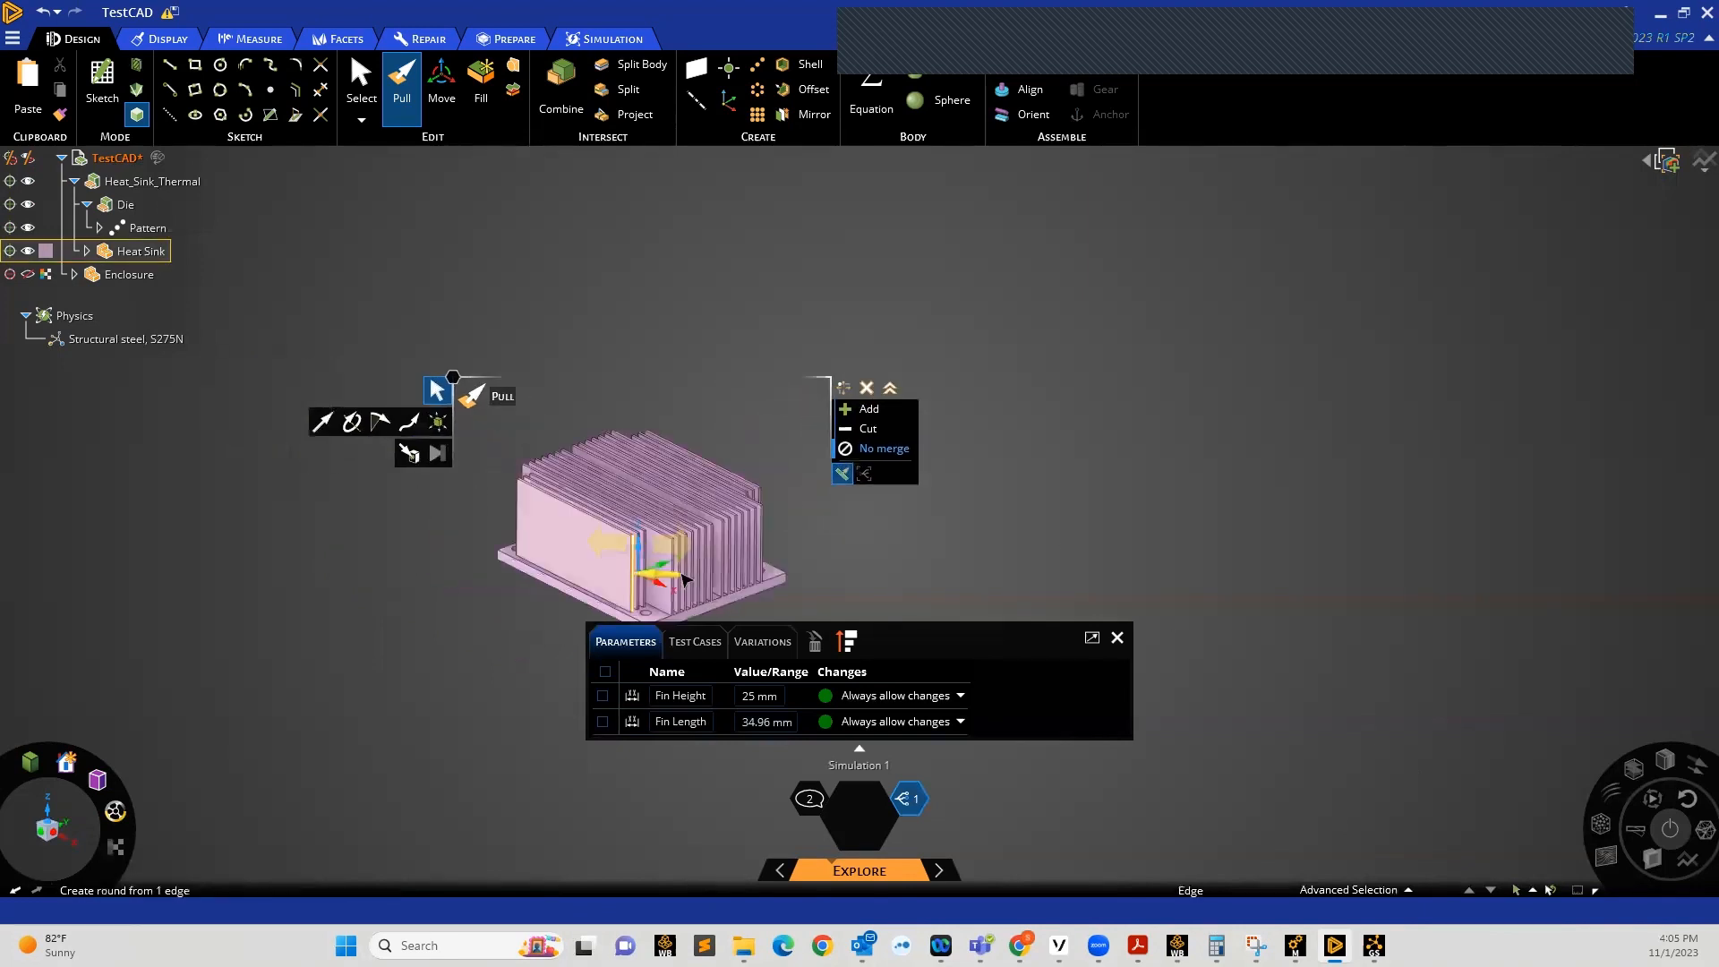
scroll(690, 555, "down", 2)
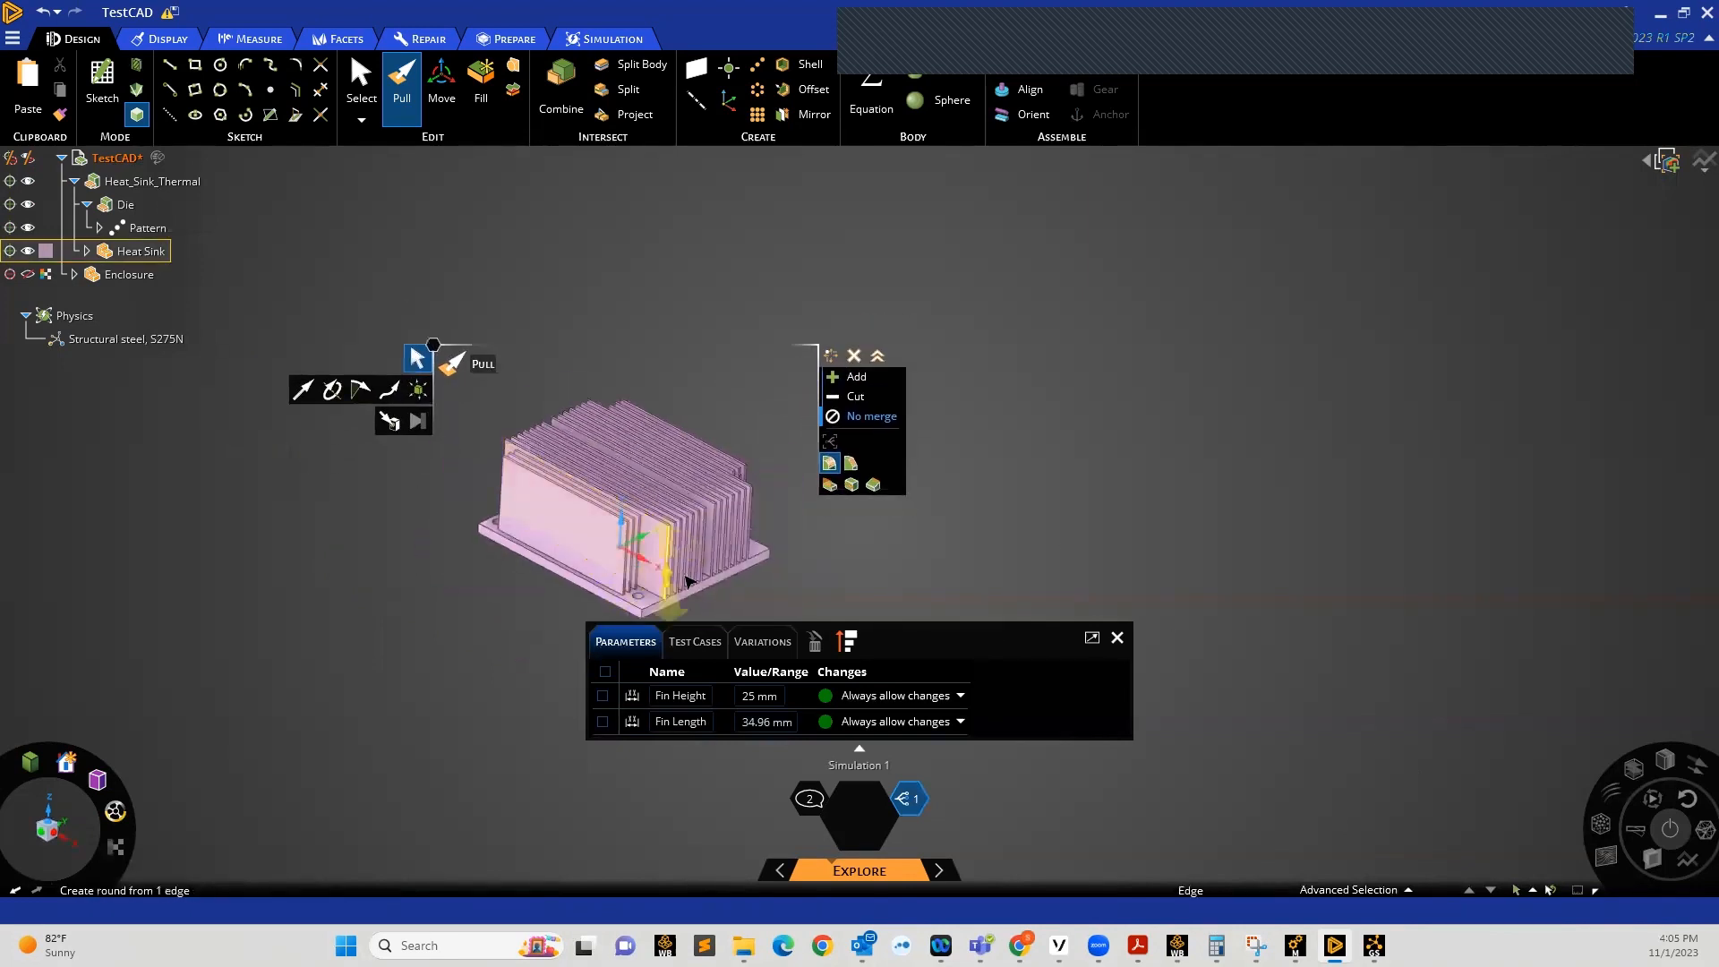
left_click(759, 722)
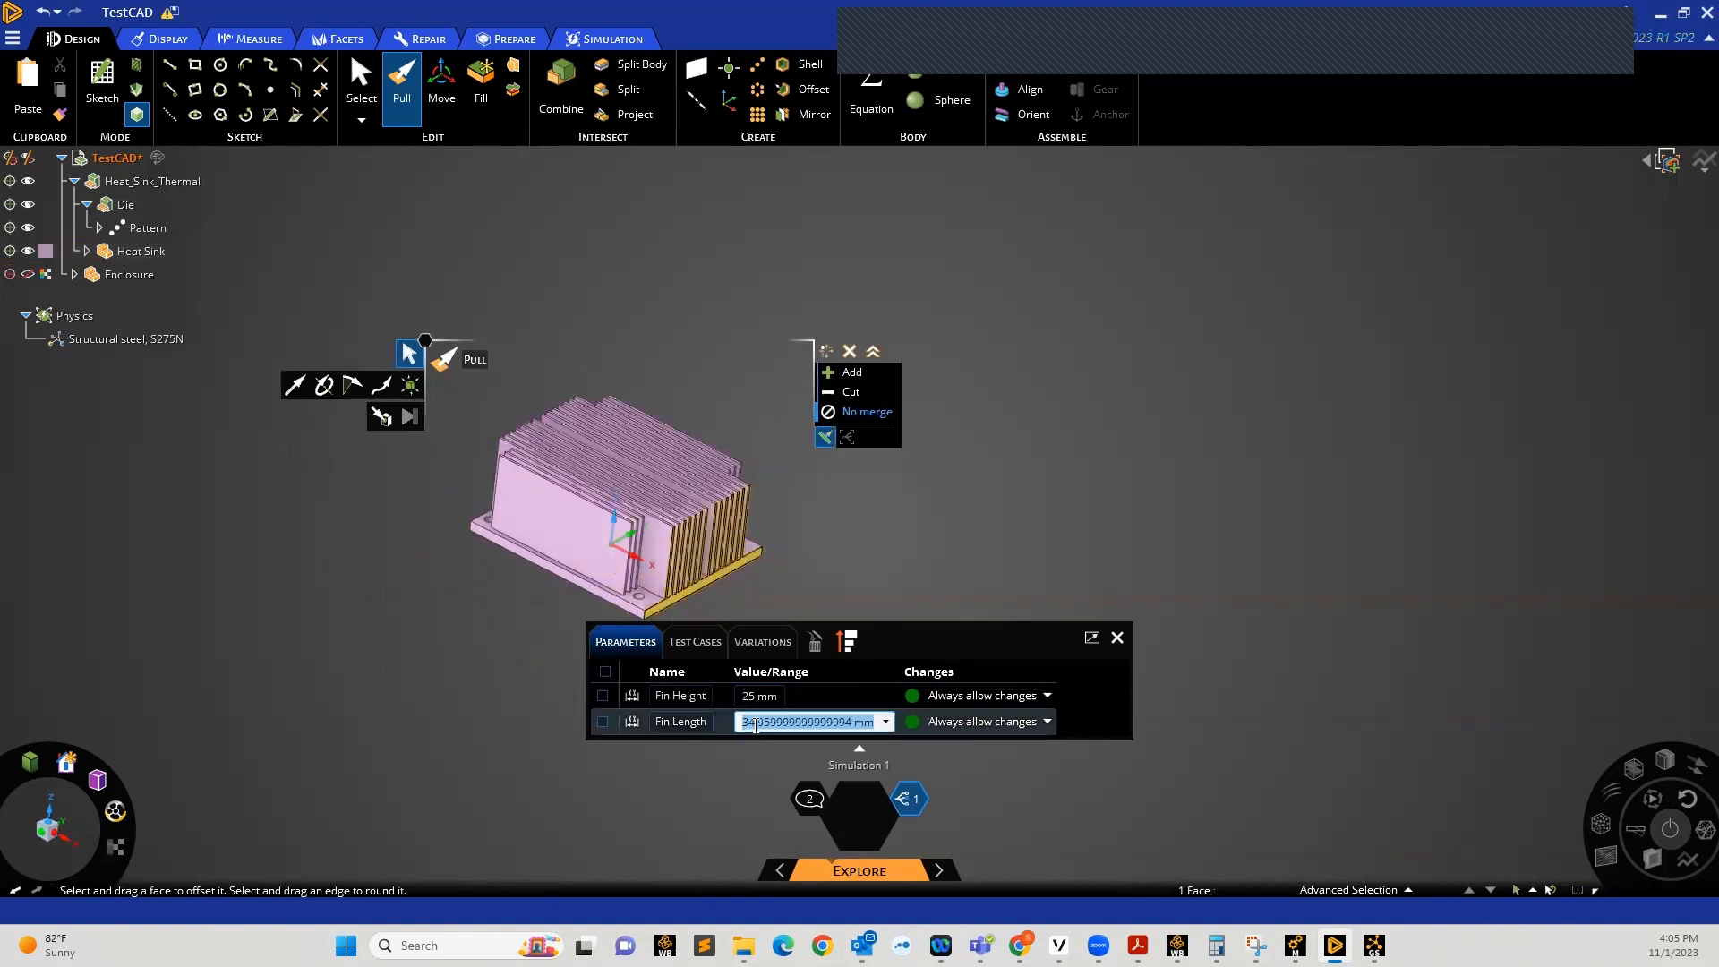
type("50")
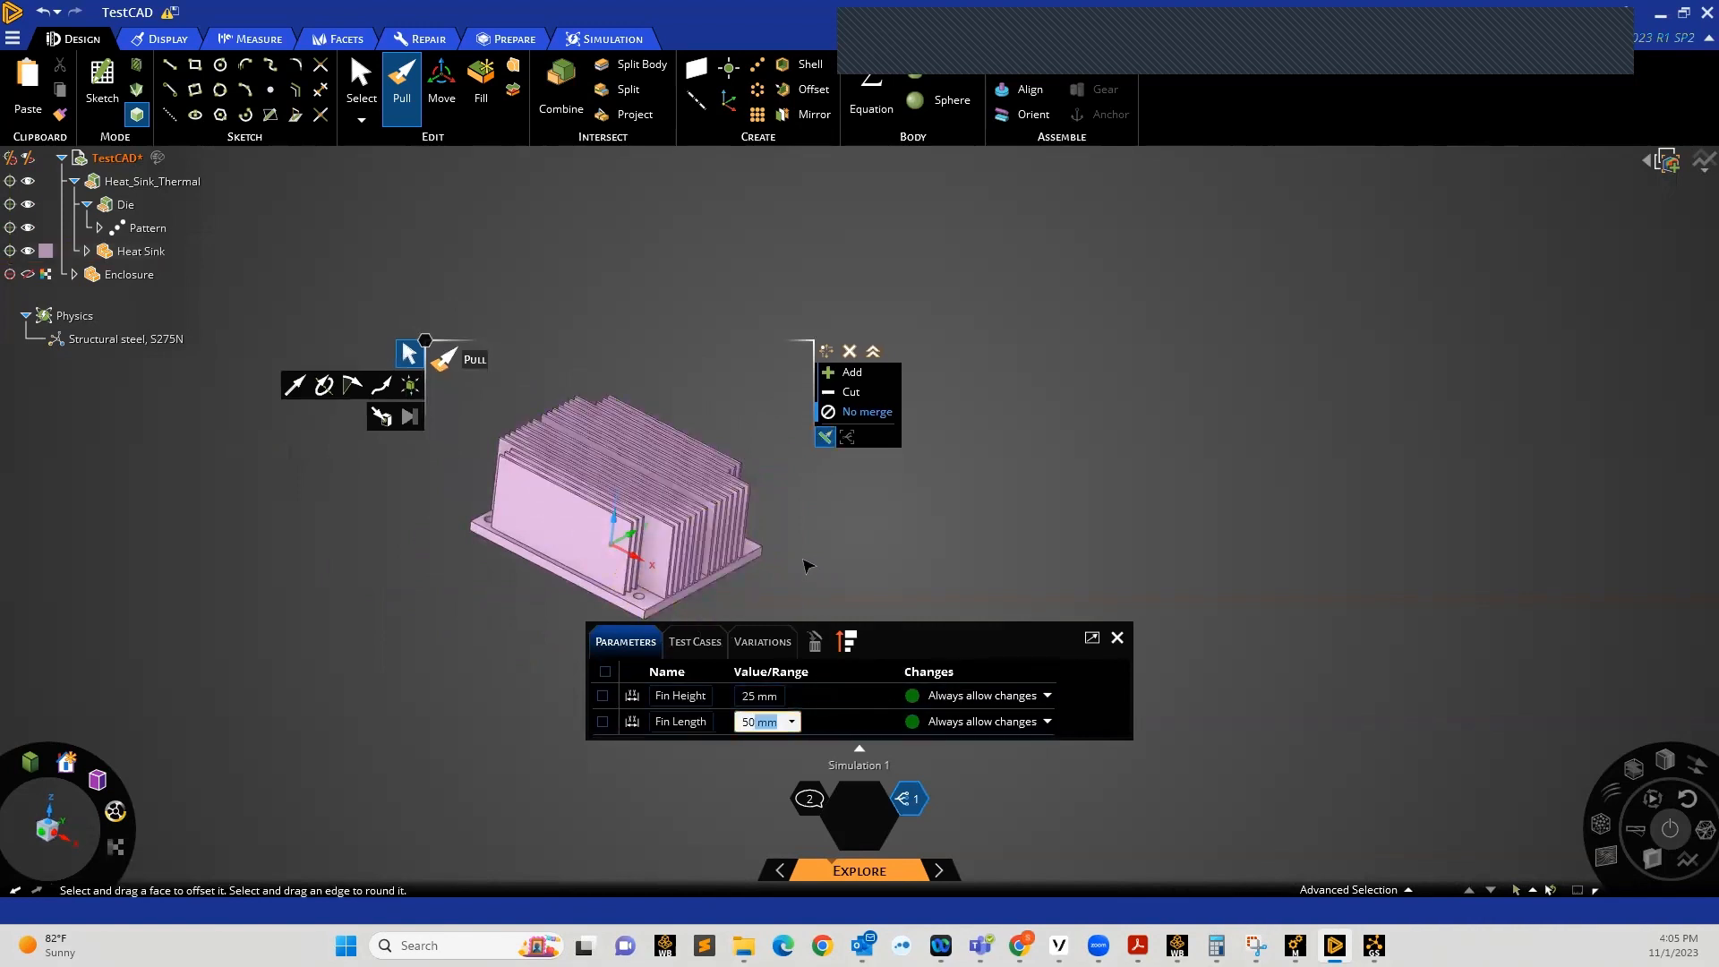
key("Return")
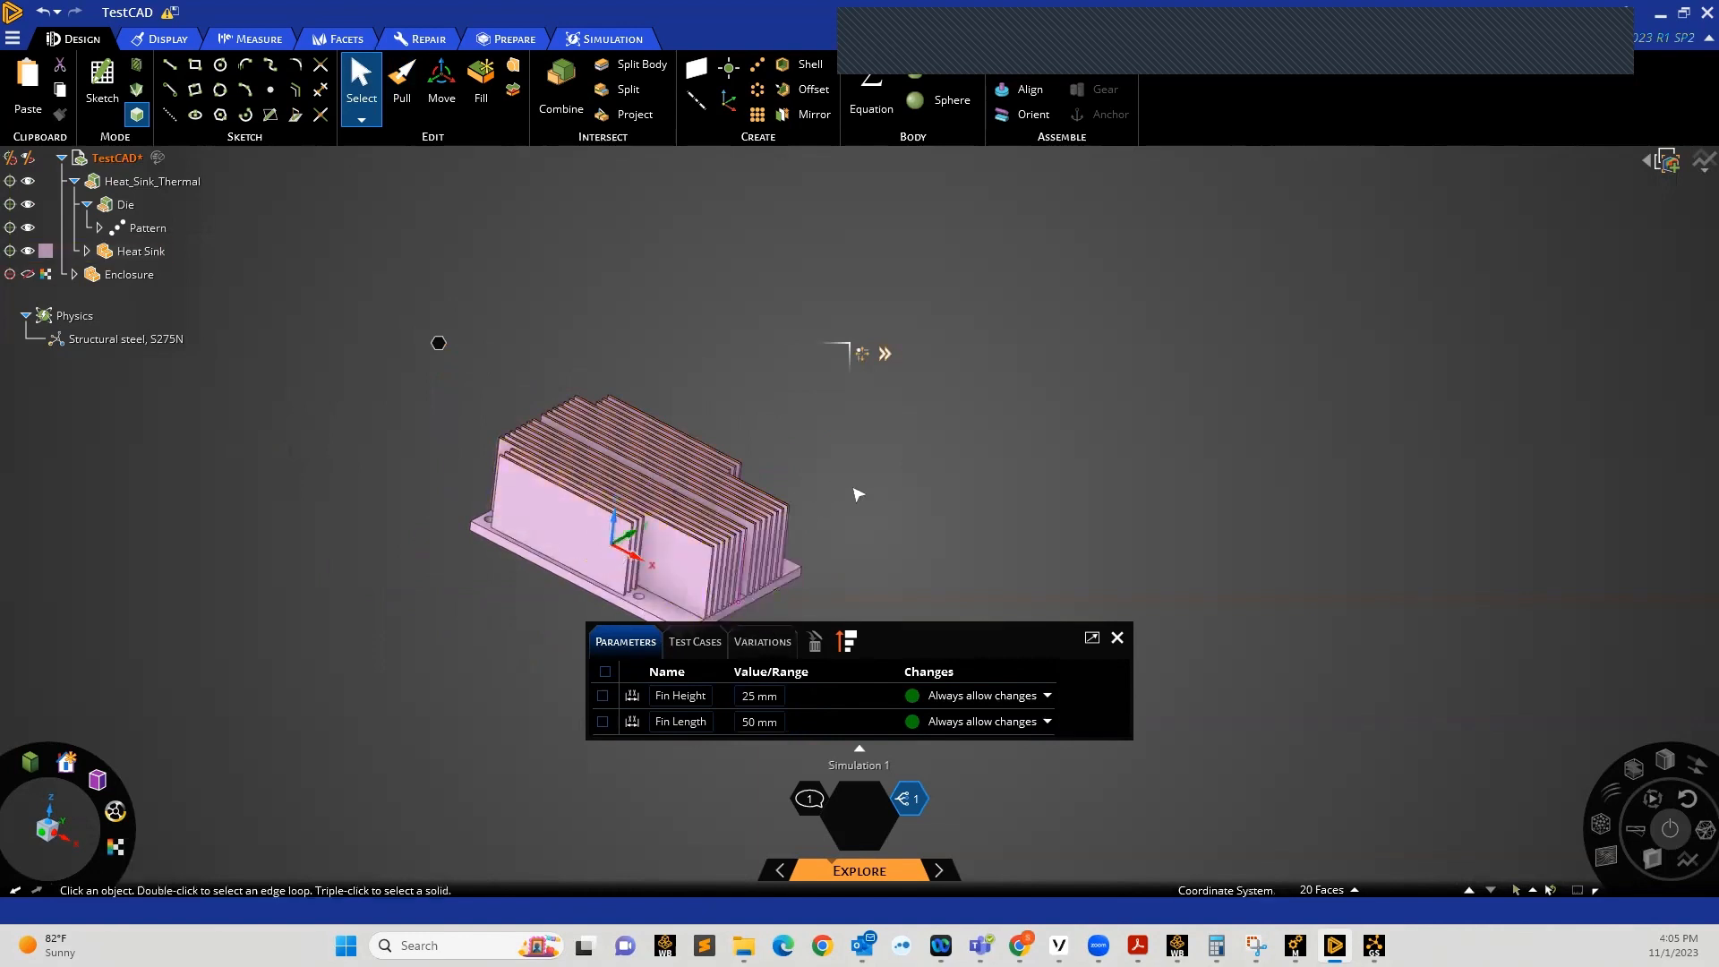
left_click(887, 481)
Examine the lengthened heat sink from several angles and up close where the fins meet the base plate's corner hole
scroll(683, 533, "down", 3)
scroll(679, 537, "up", 3)
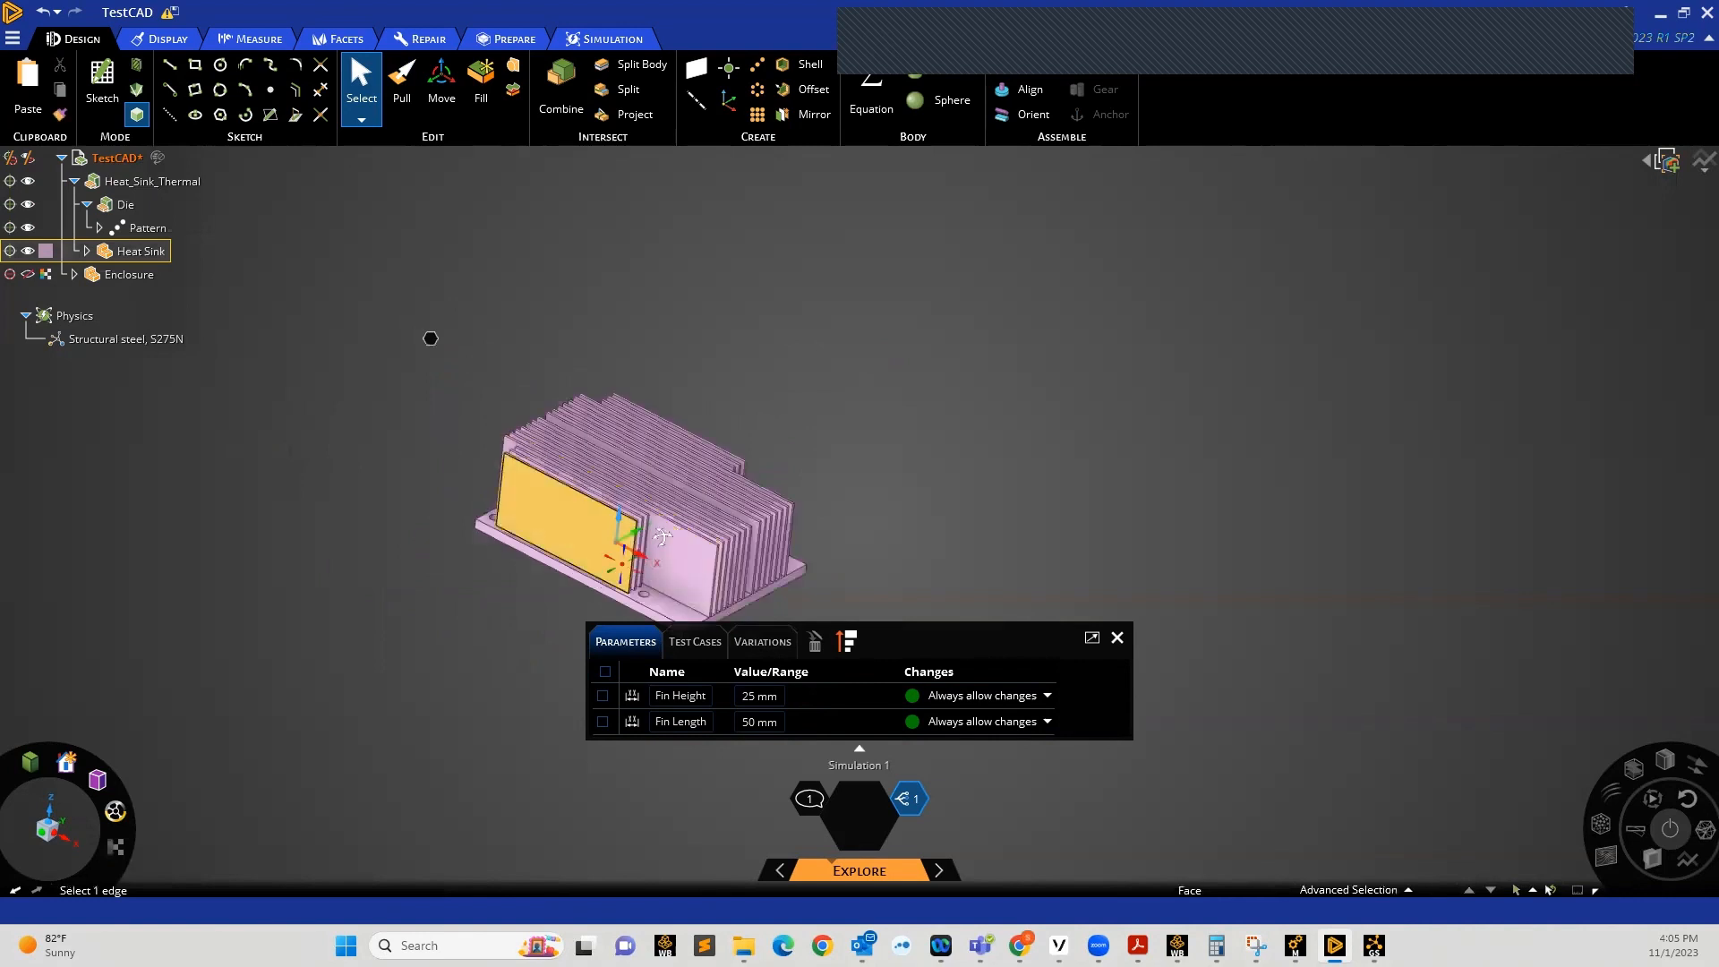
middle_click_drag(621, 564, 669, 550)
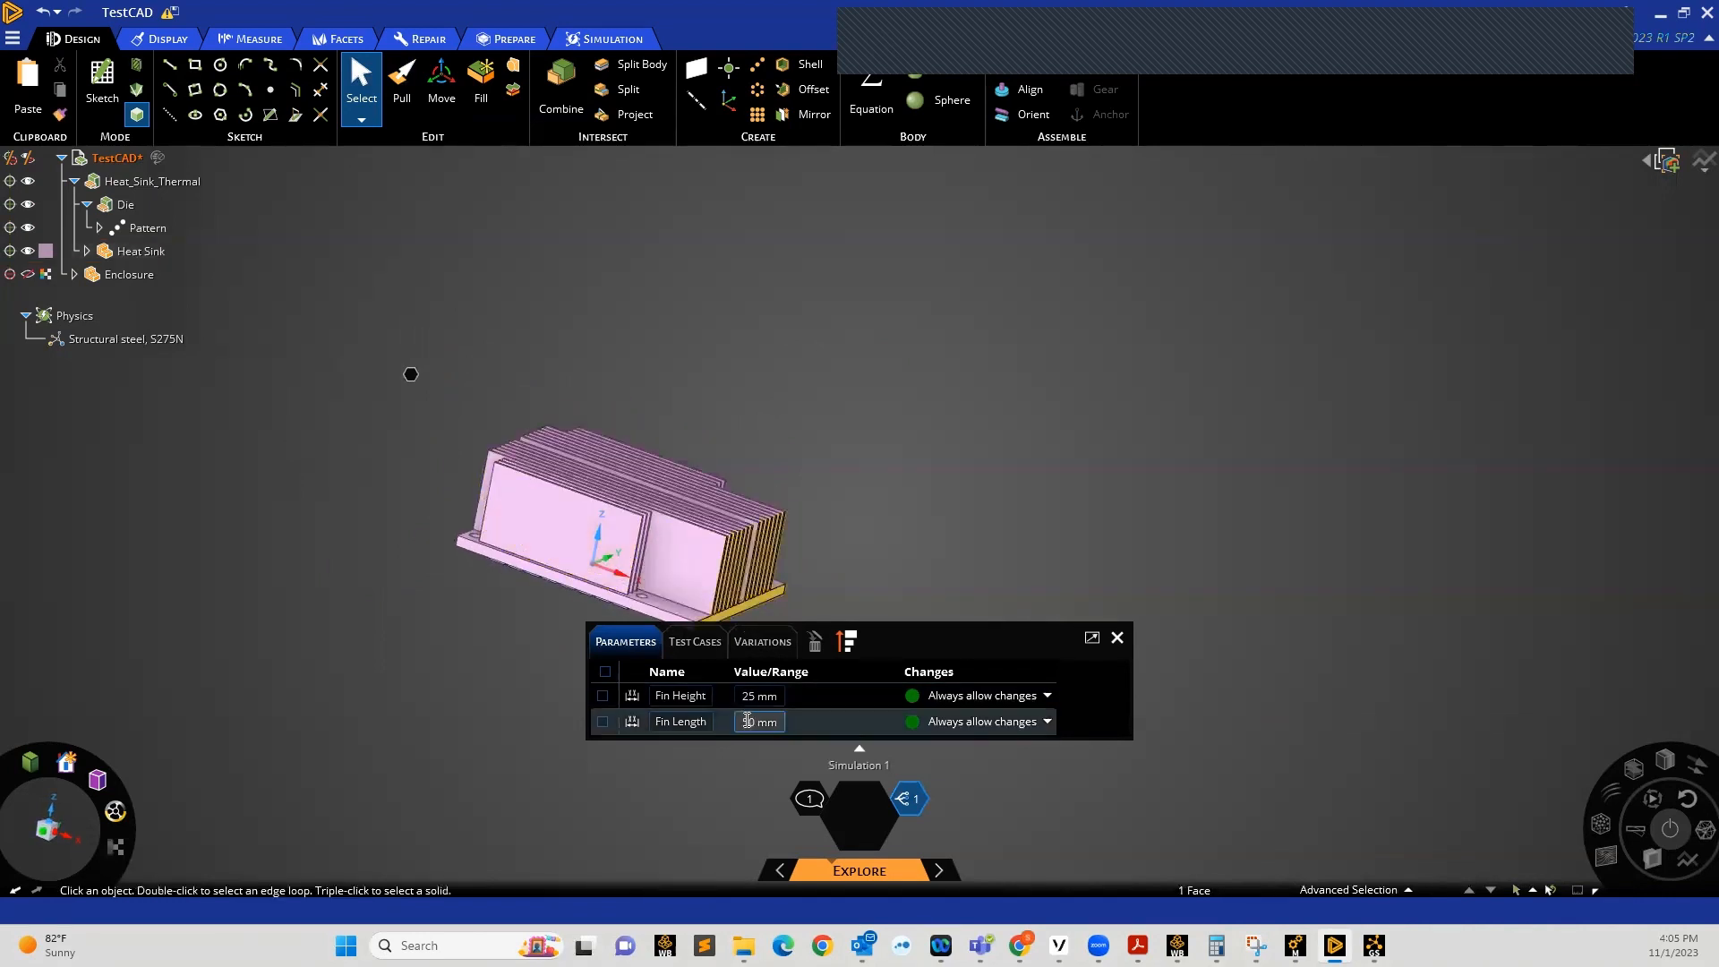
left_click(746, 720)
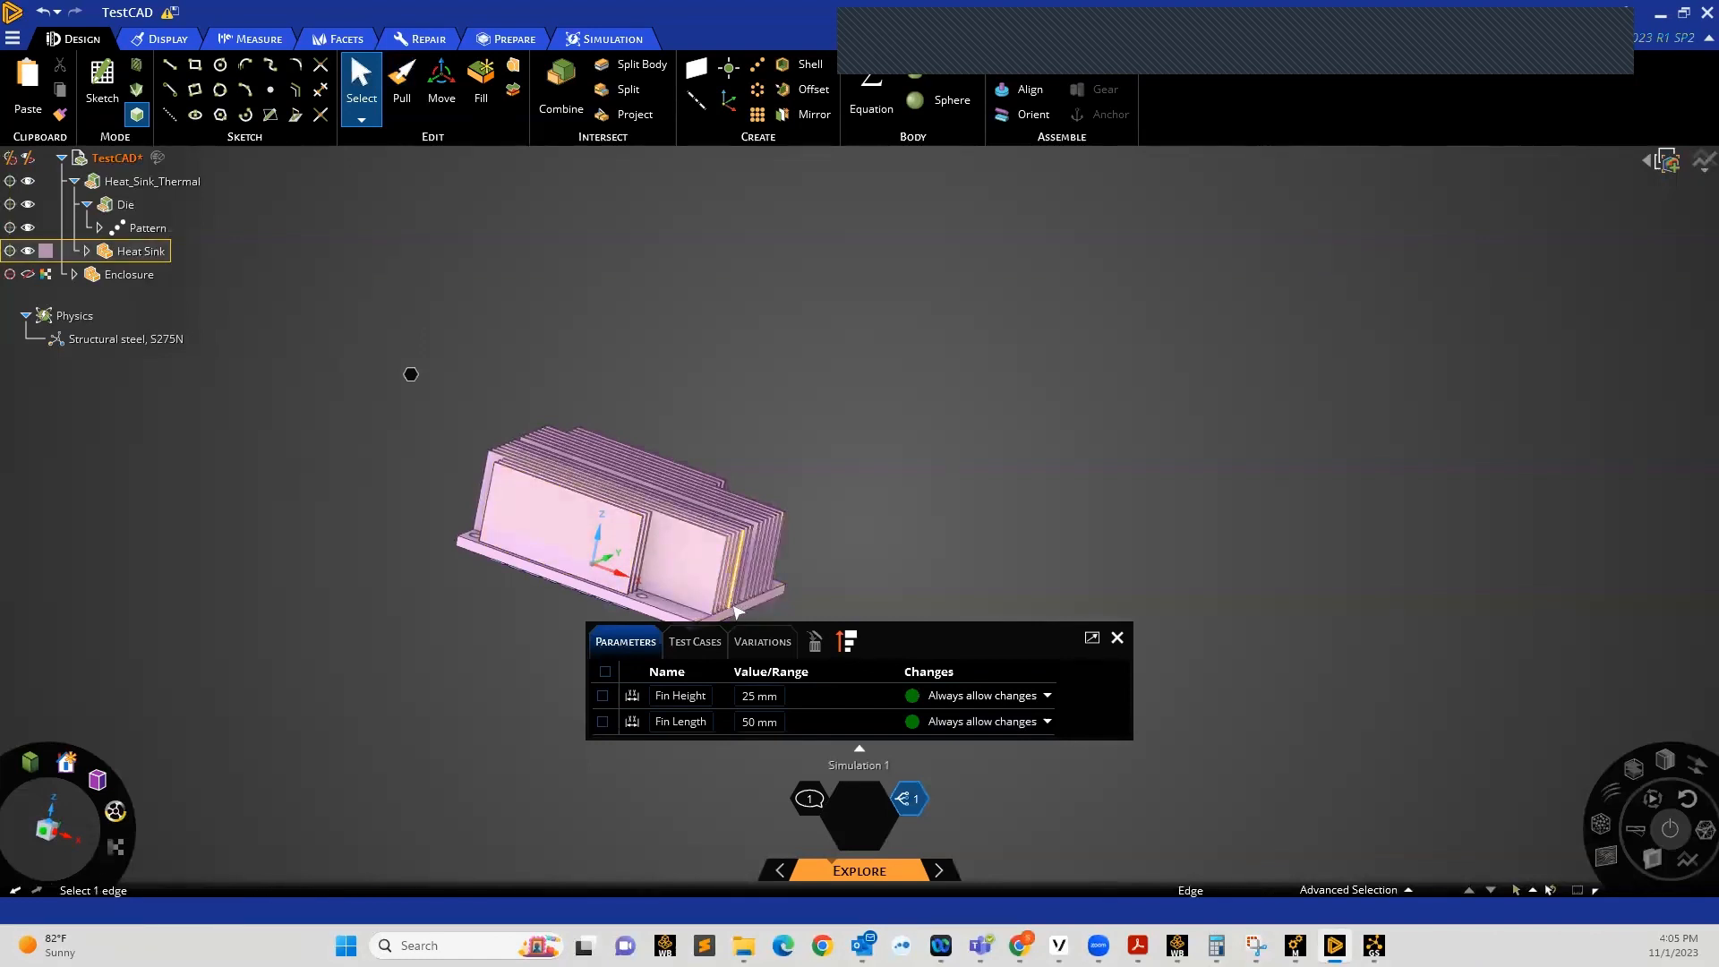
middle_click_drag(441, 583, 459, 522)
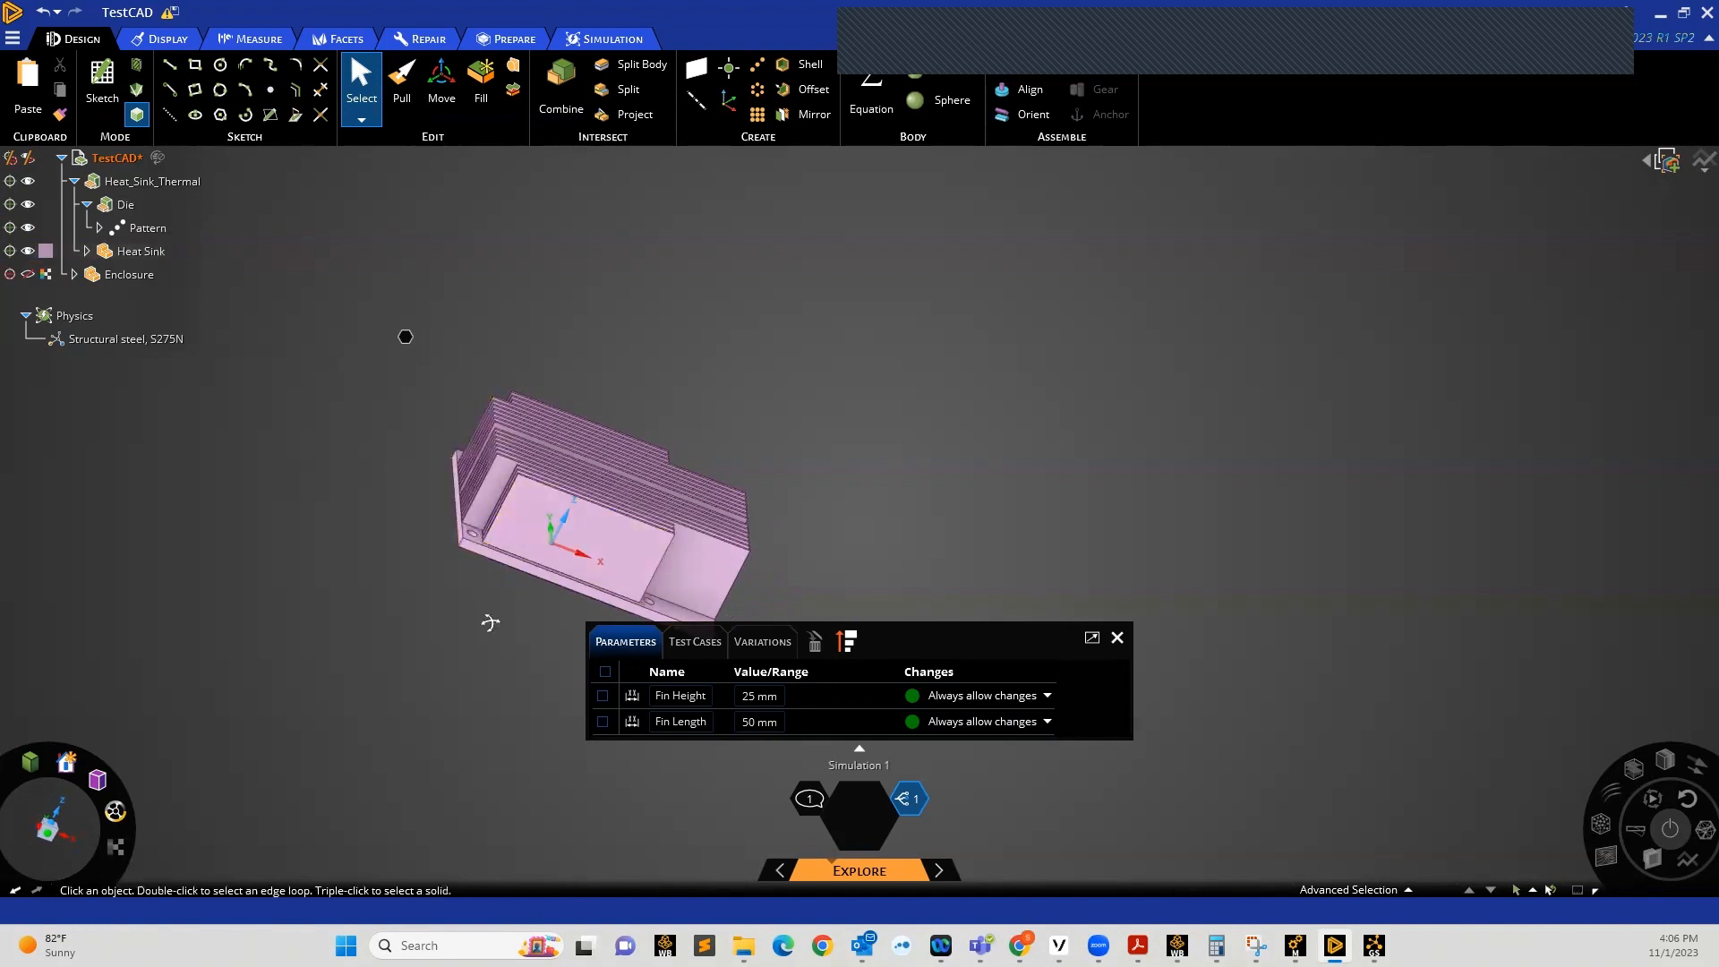
middle_click_drag(487, 617, 410, 347)
scroll(575, 440, "down", 3)
scroll(593, 512, "up", 2)
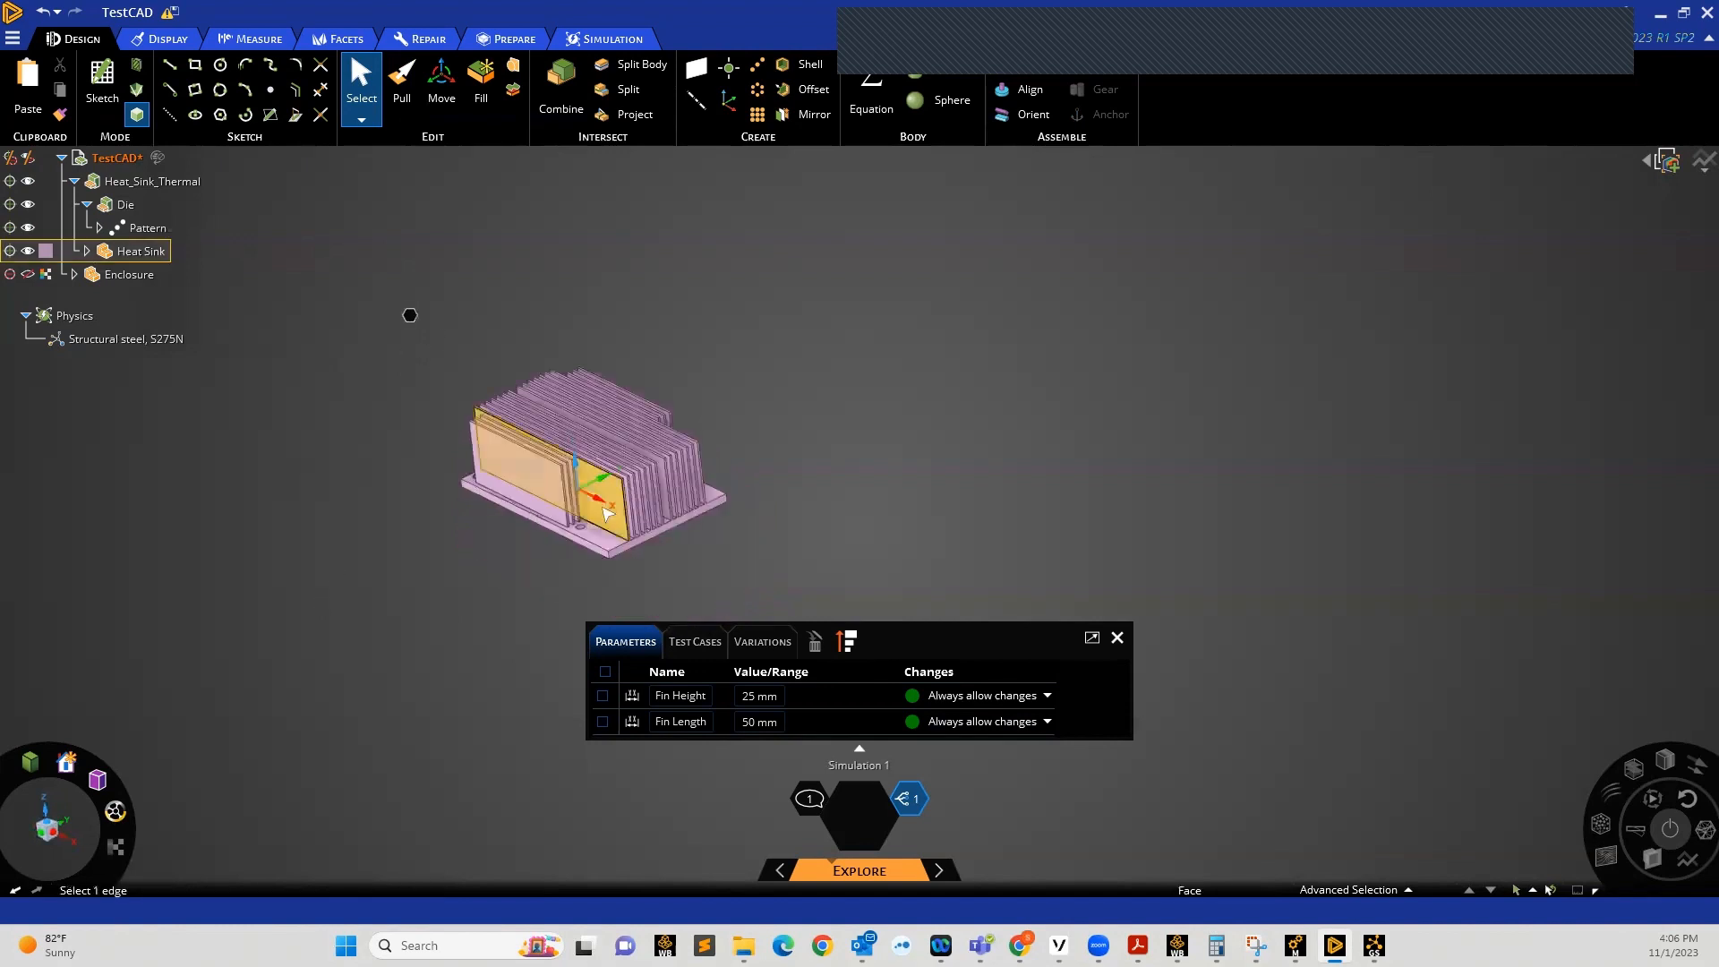
middle_click_drag(598, 506, 592, 456)
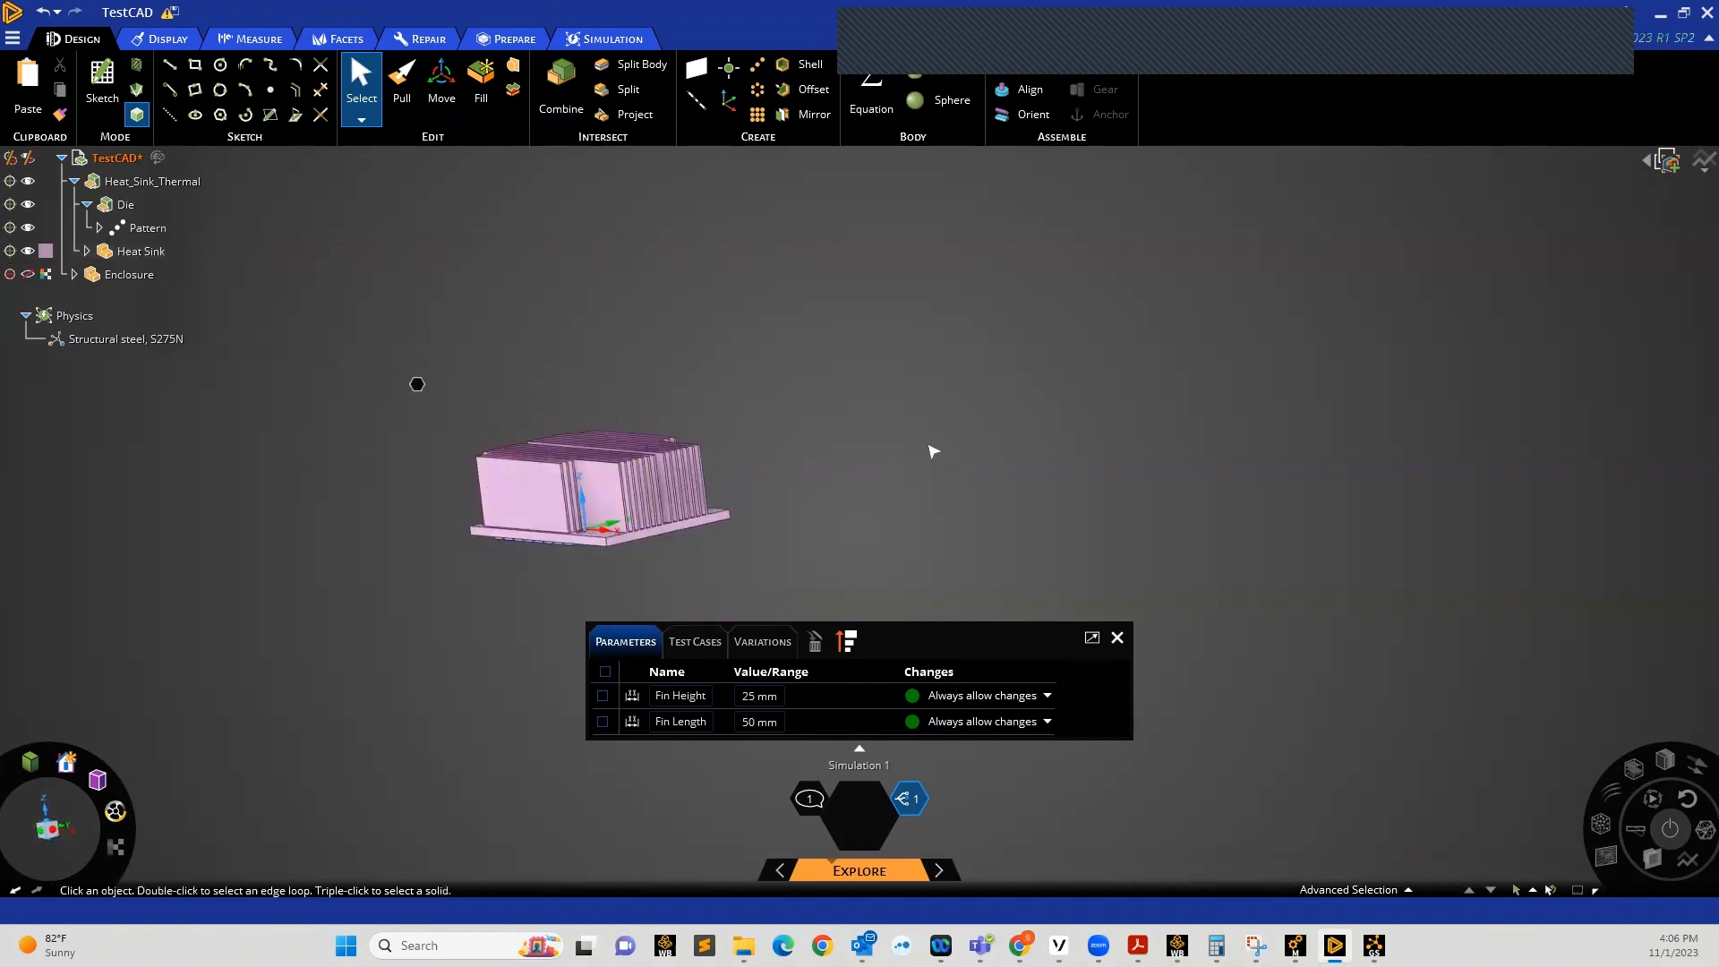
middle_click_drag(720, 505, 760, 533)
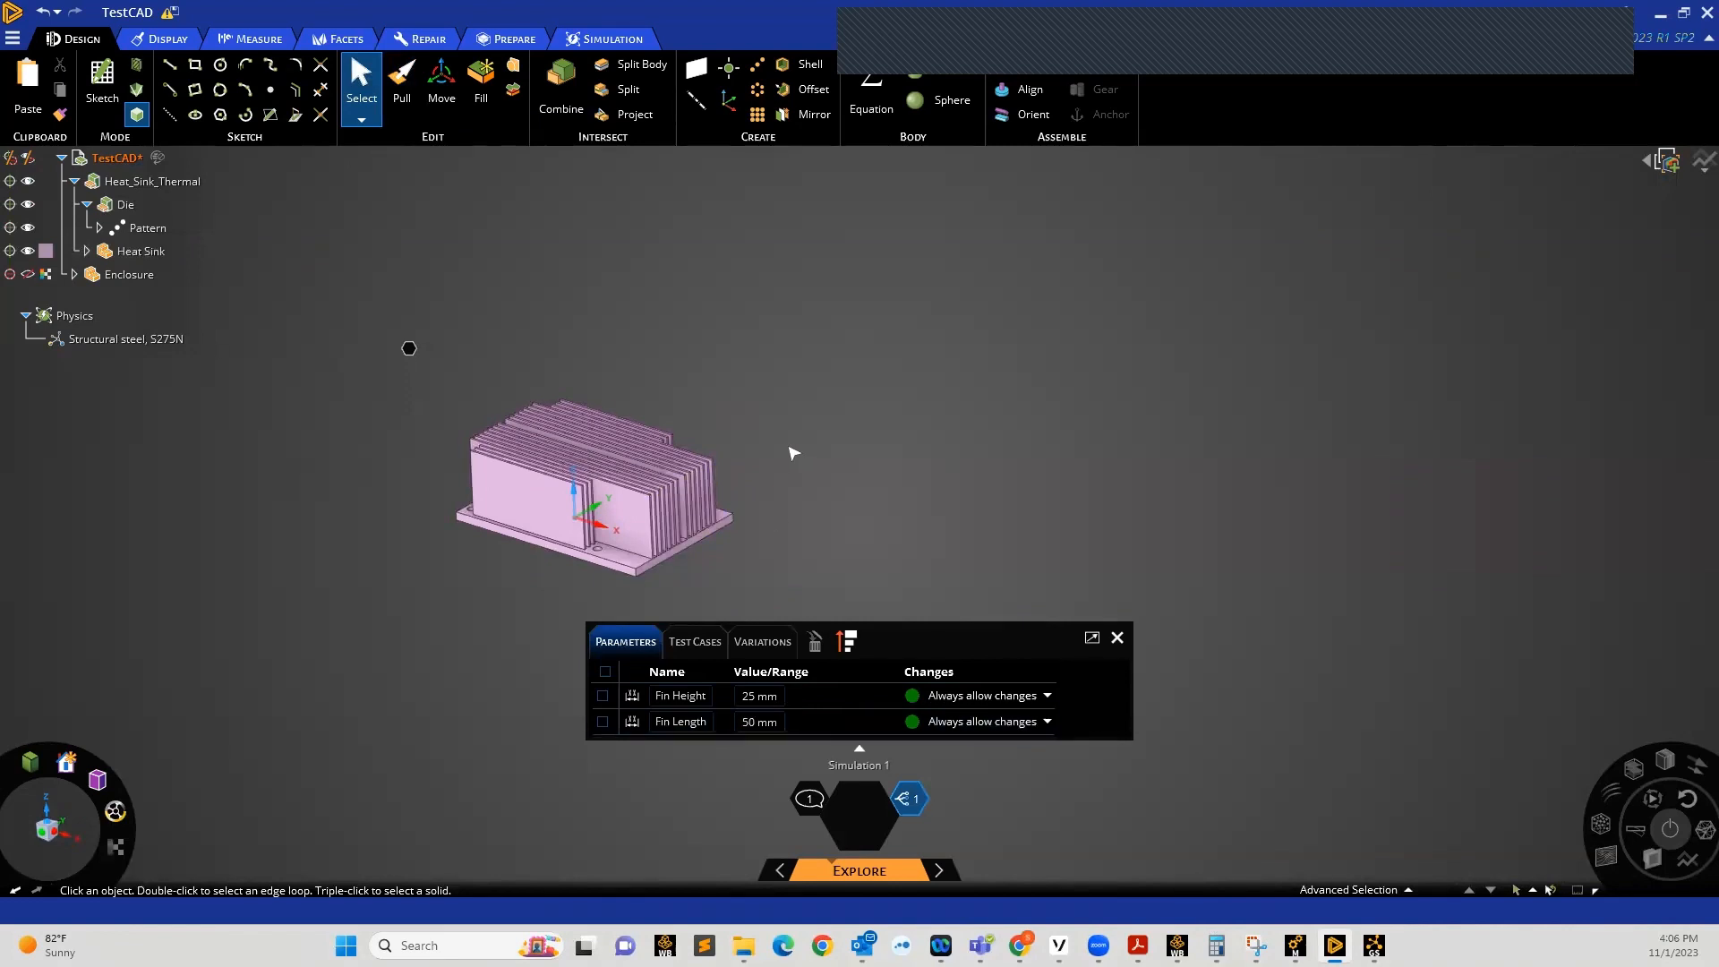
middle_click_drag(479, 536, 453, 480)
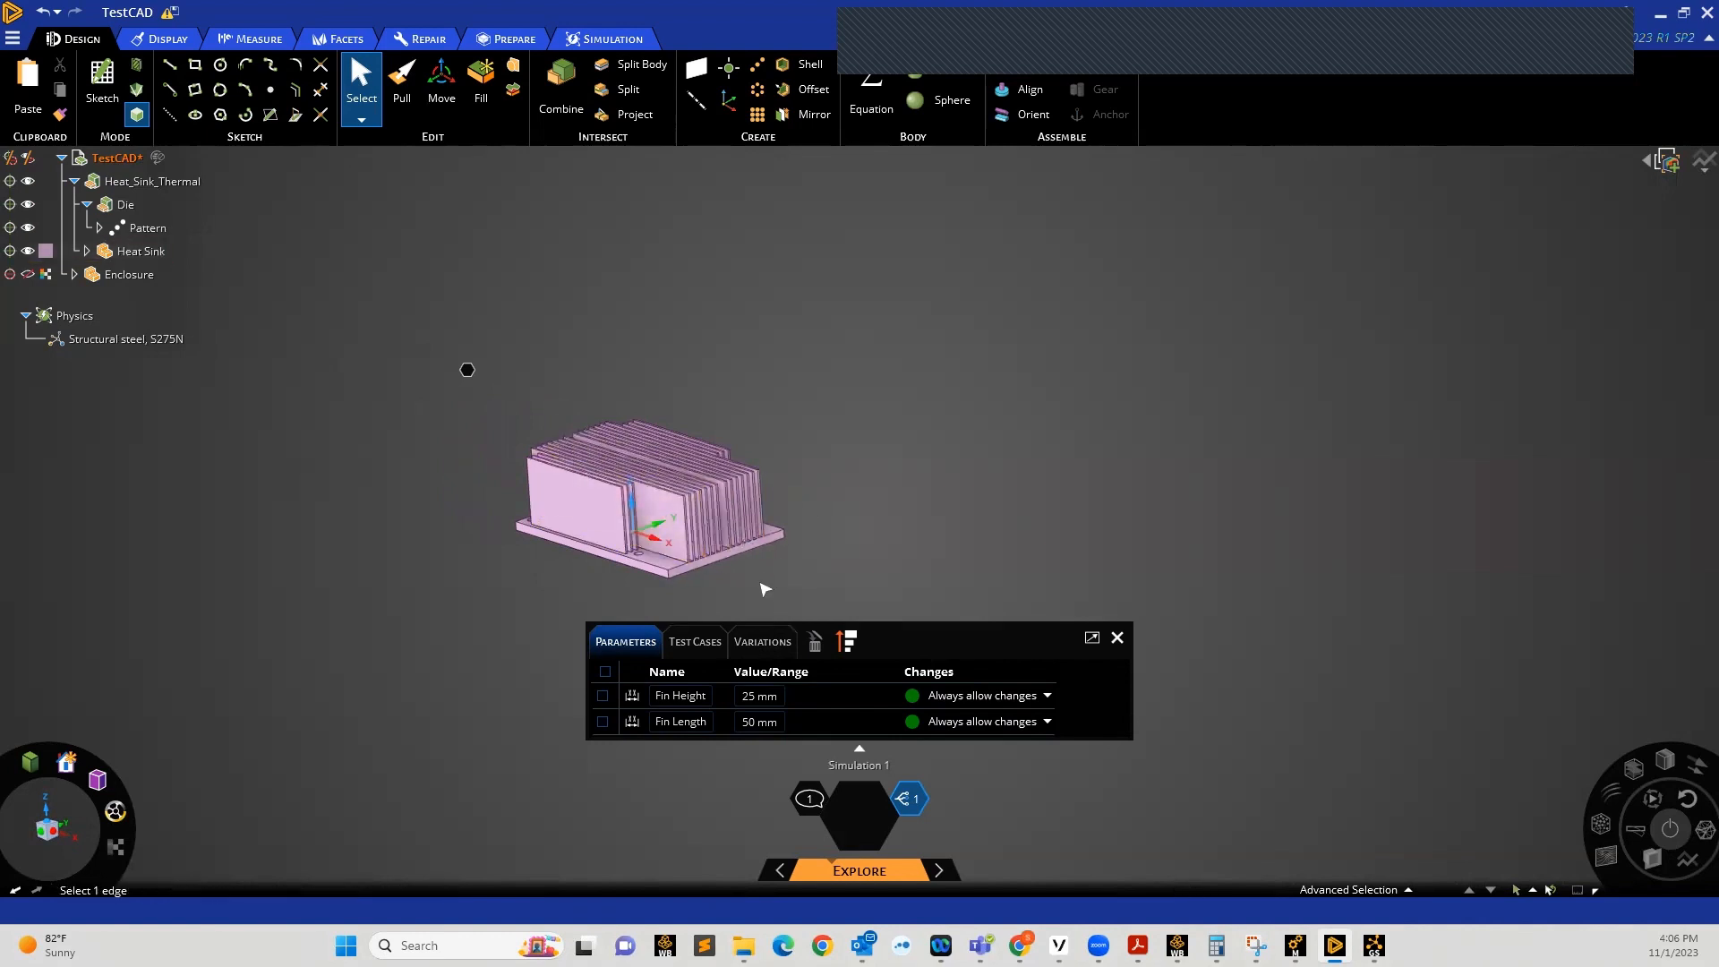
scroll(627, 554, "up", 6)
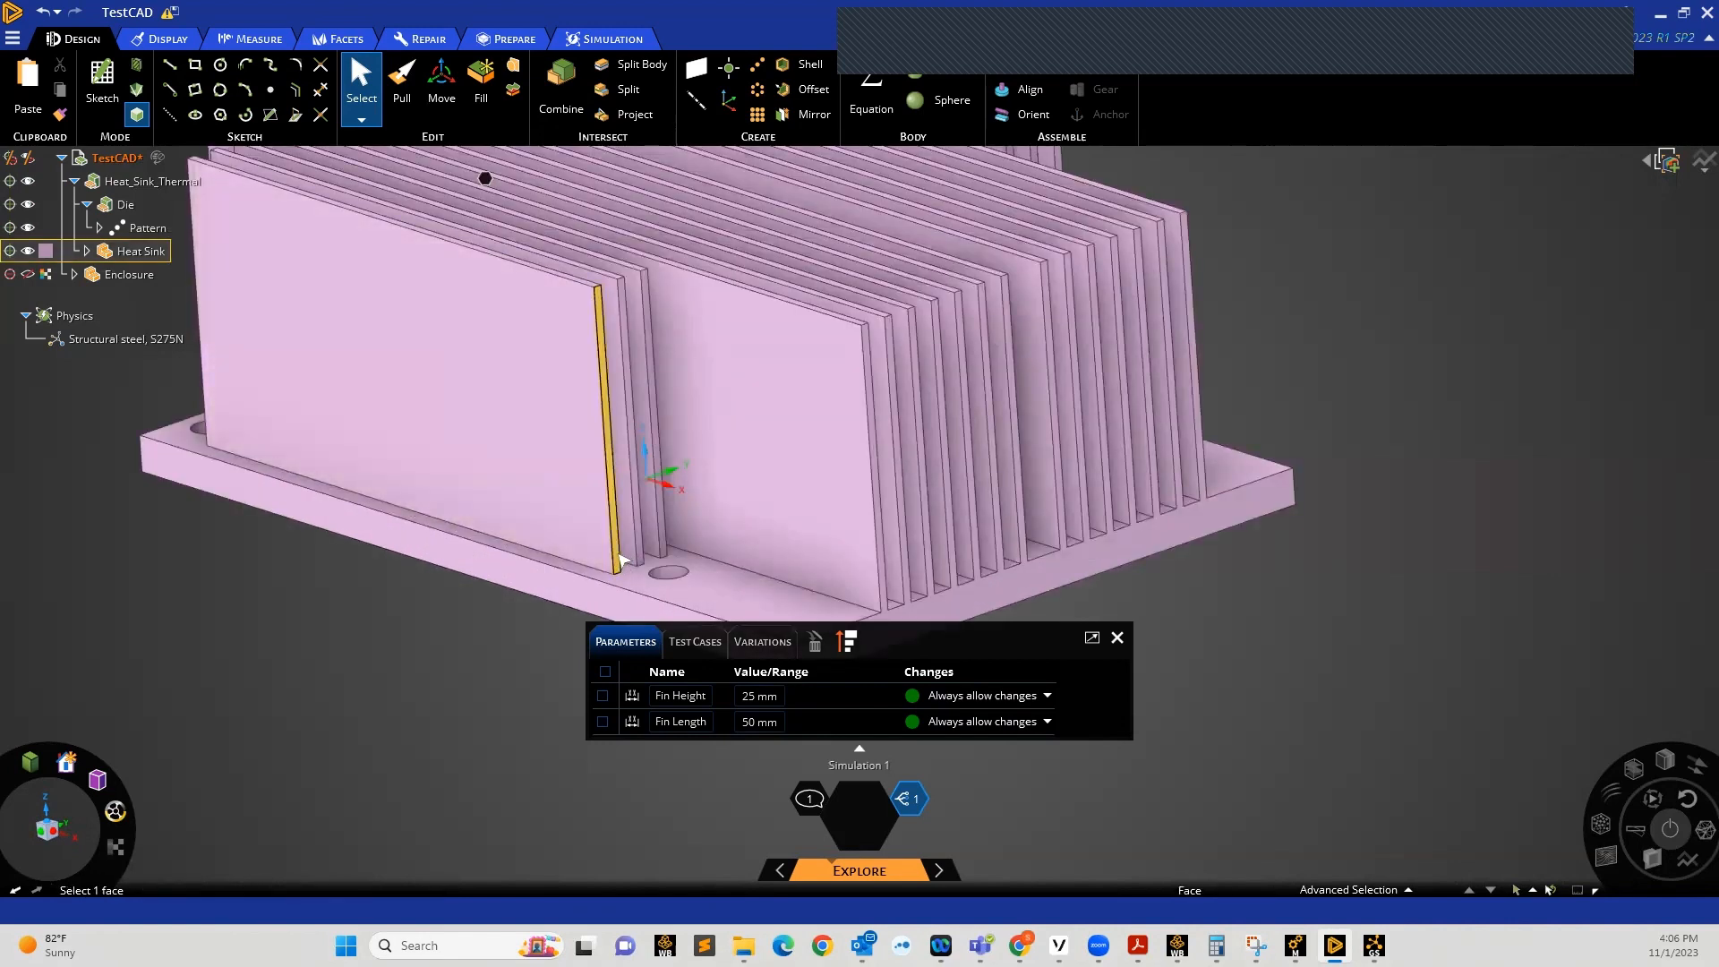
scroll(626, 520, "down", 5)
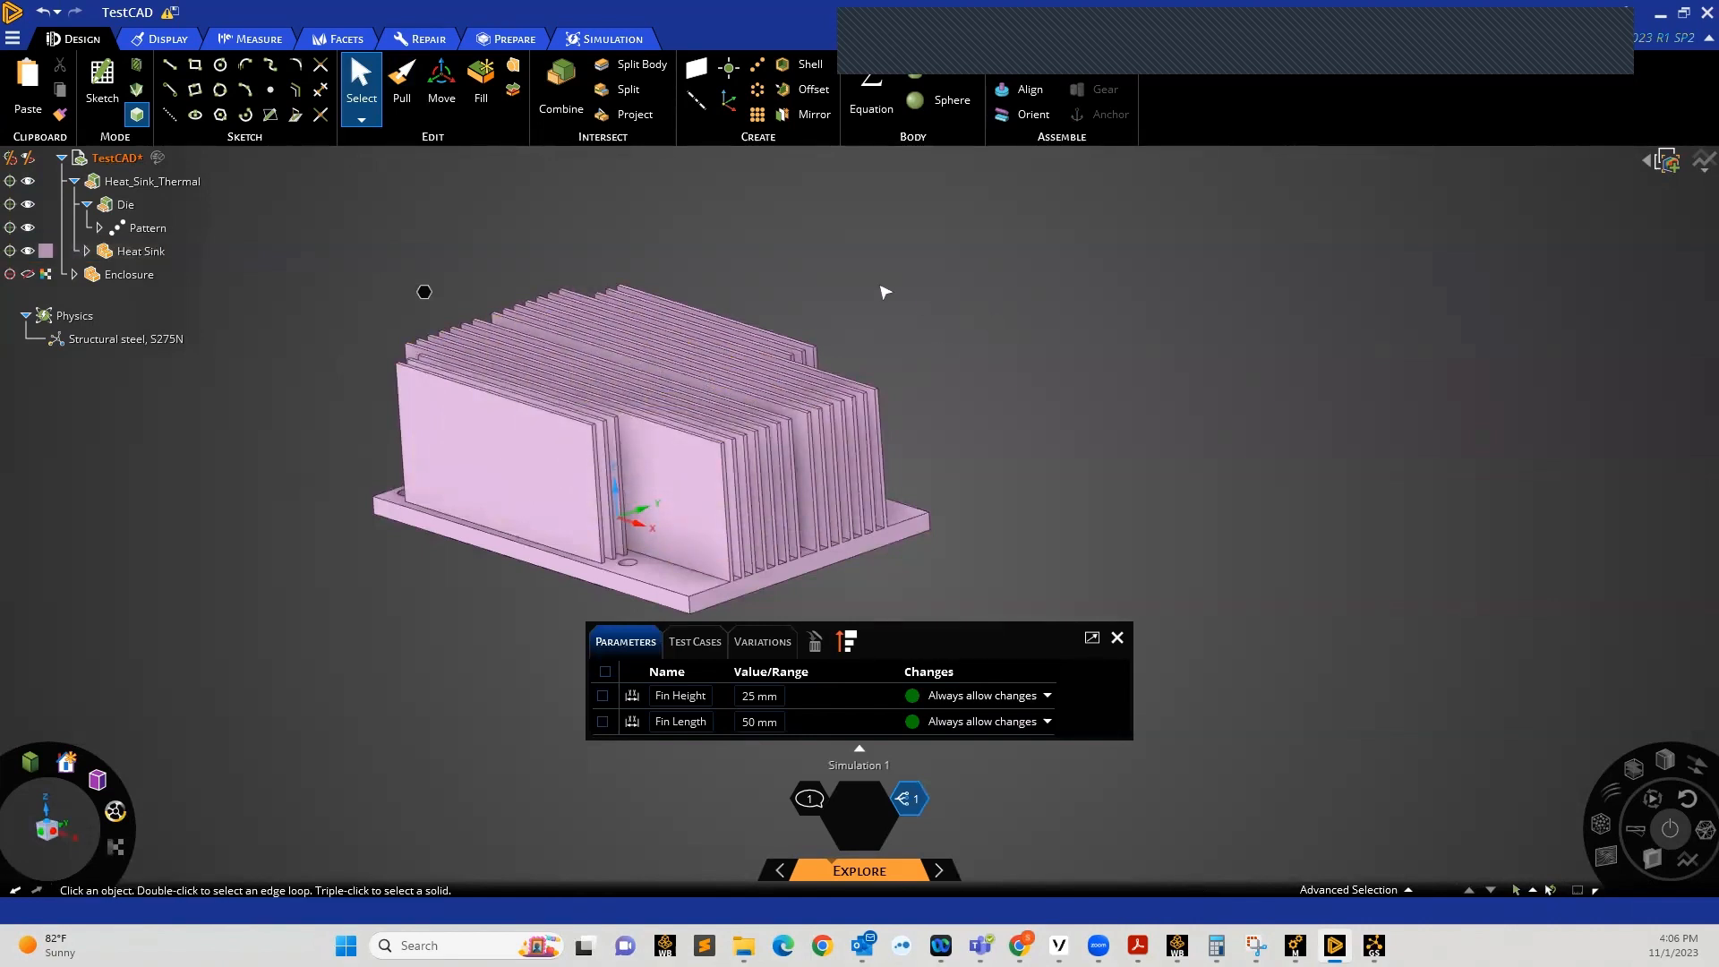
Set the Fin Length parameter to 35 mm, clear the face selection and close the parameter list
left_click(757, 723)
left_click(757, 723)
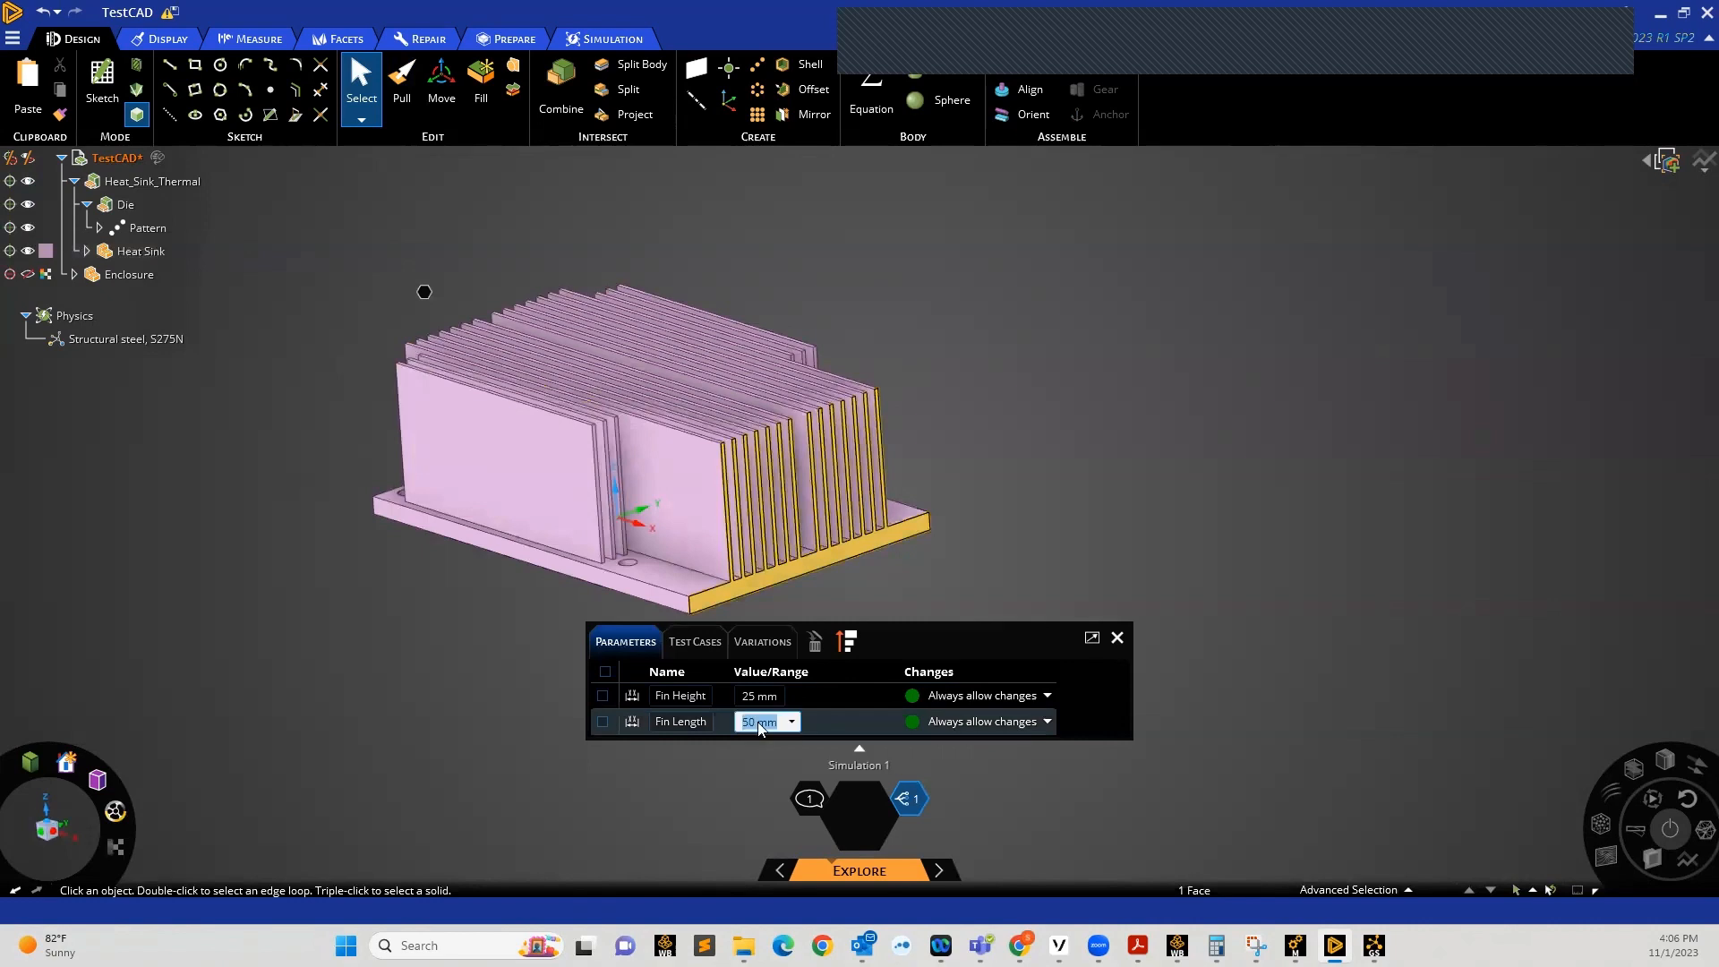
type("35")
key("Return")
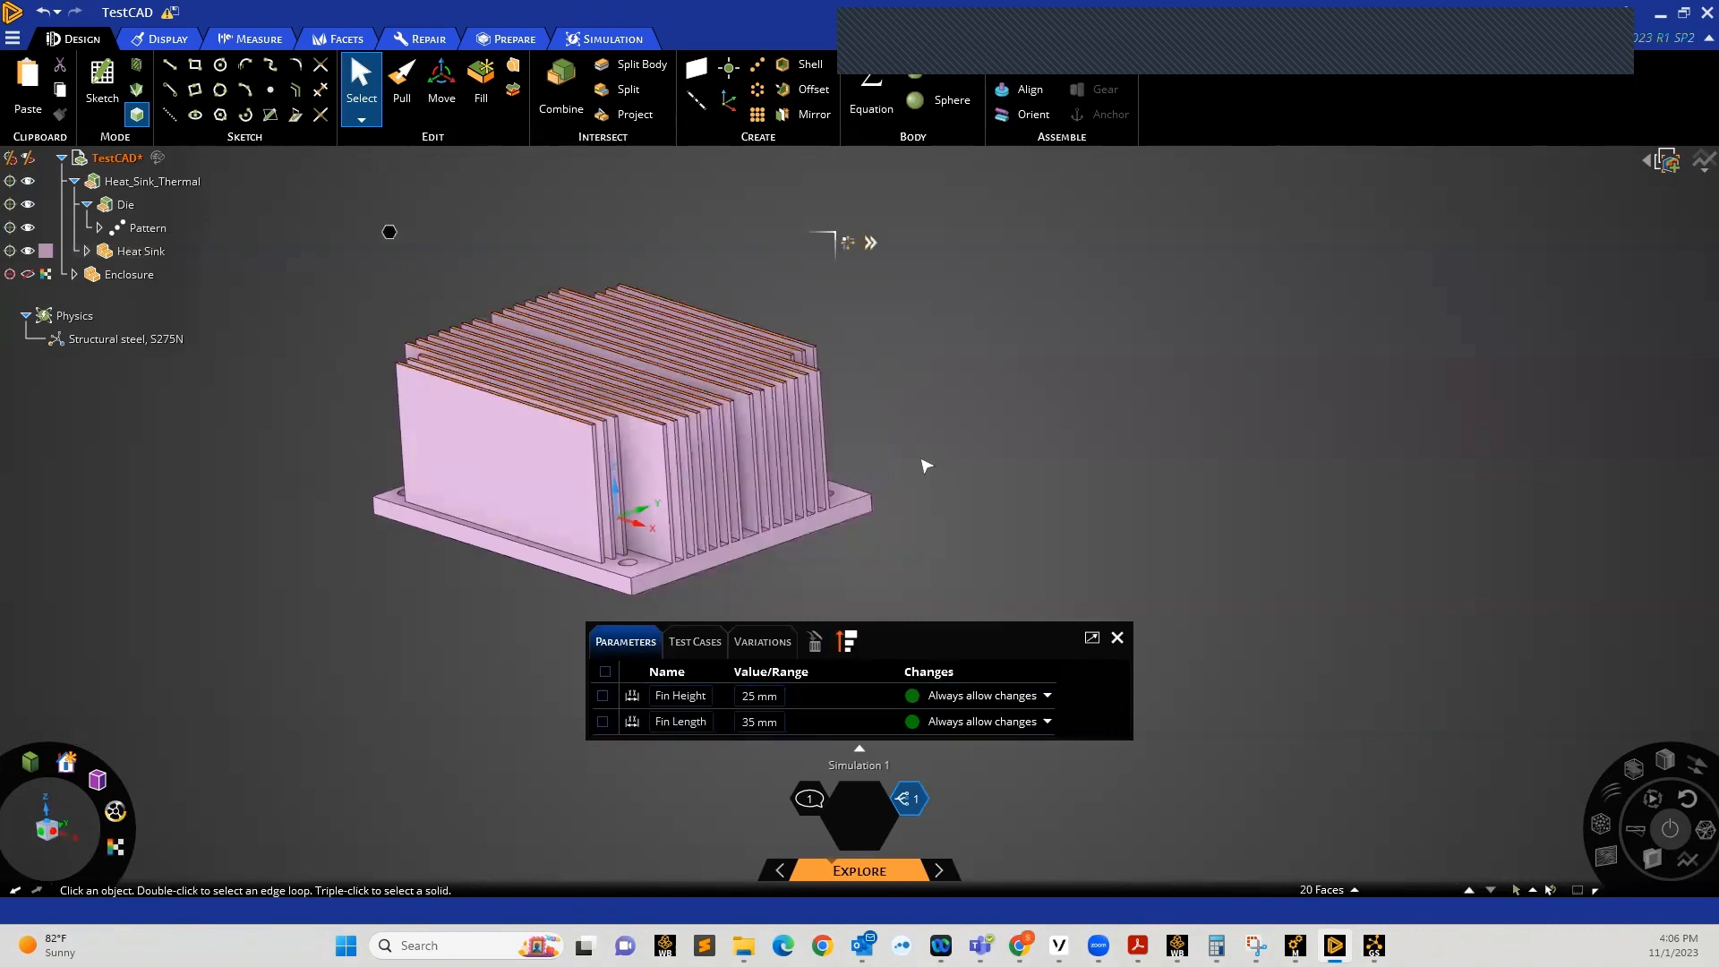
left_click(921, 461)
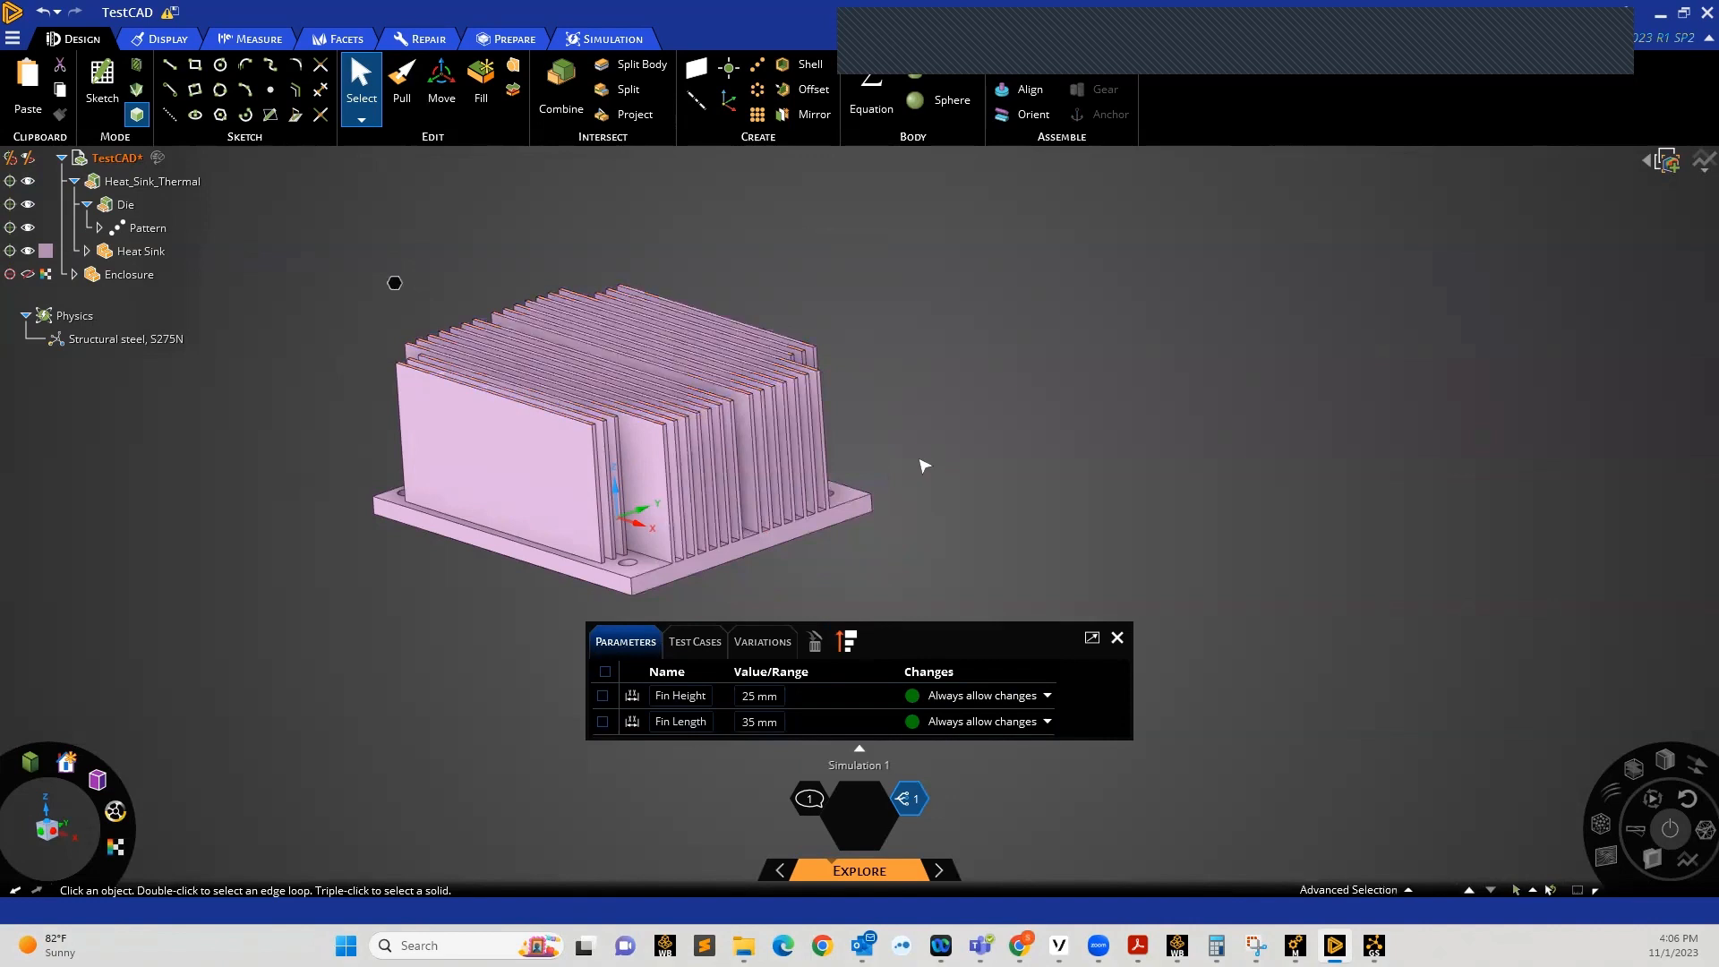
left_click(1117, 639)
Select the cylindrical face of the base plate's front corner hole on the heat sink
scroll(794, 625, "down", 5)
scroll(921, 614, "up", 4)
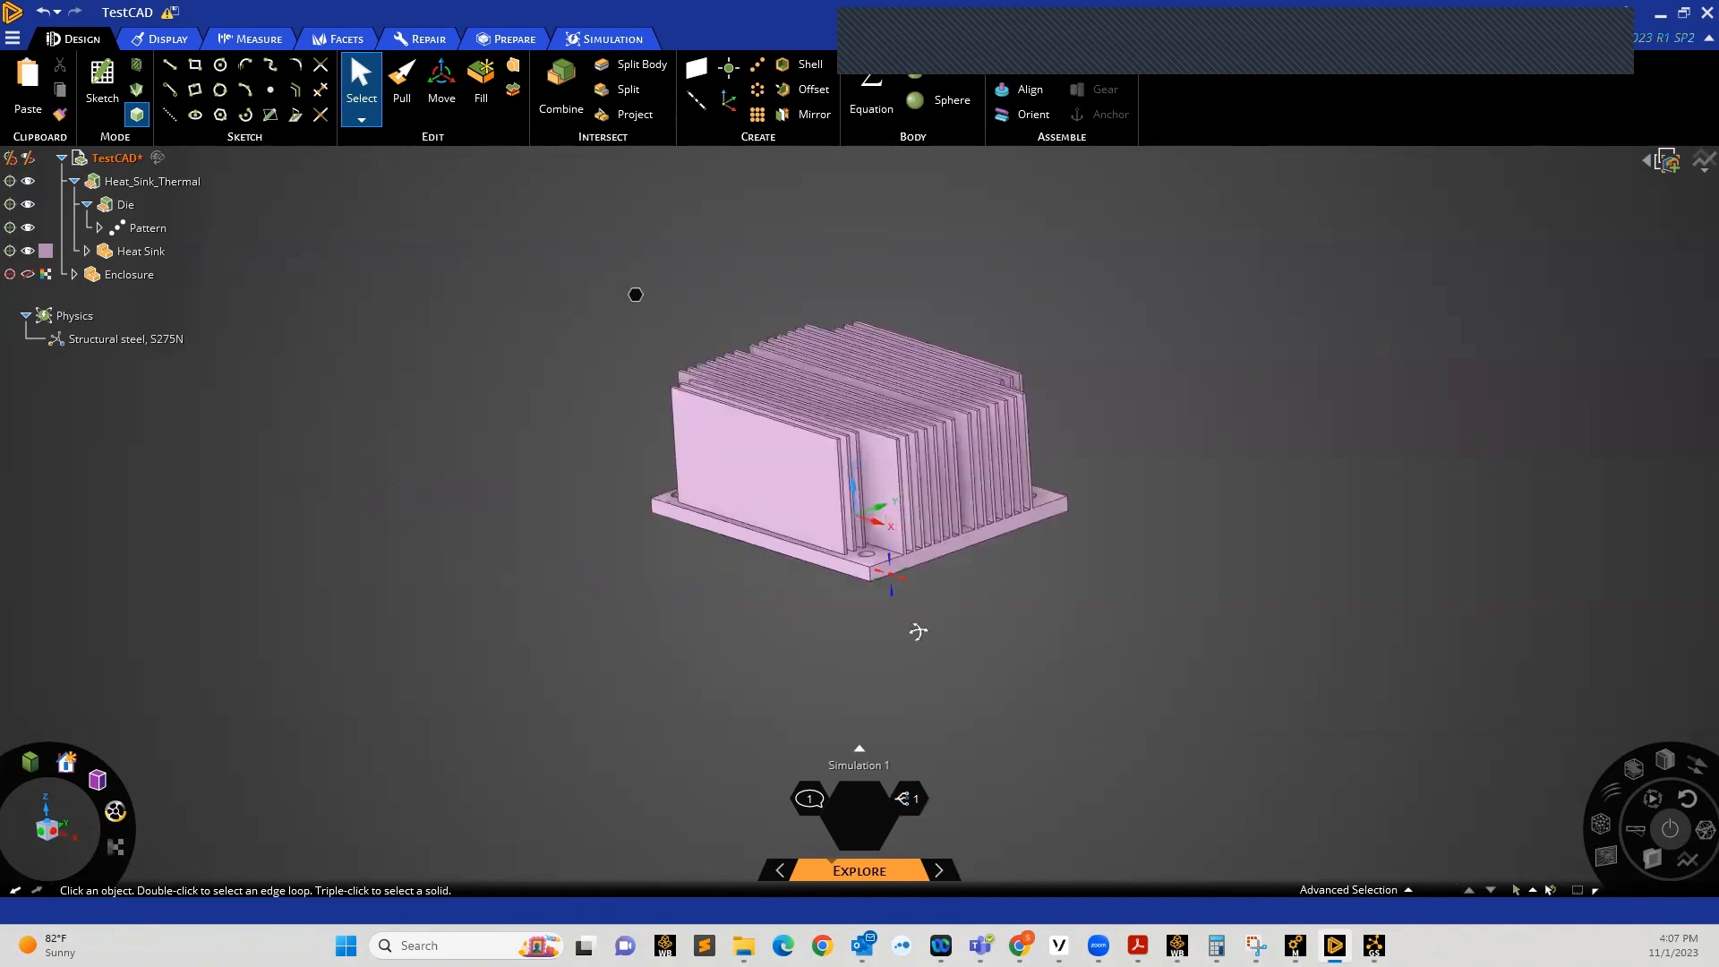
mouse_move(918, 632)
middle_mouse_down()
mouse_move(916, 691)
mouse_move(978, 679)
middle_mouse_up()
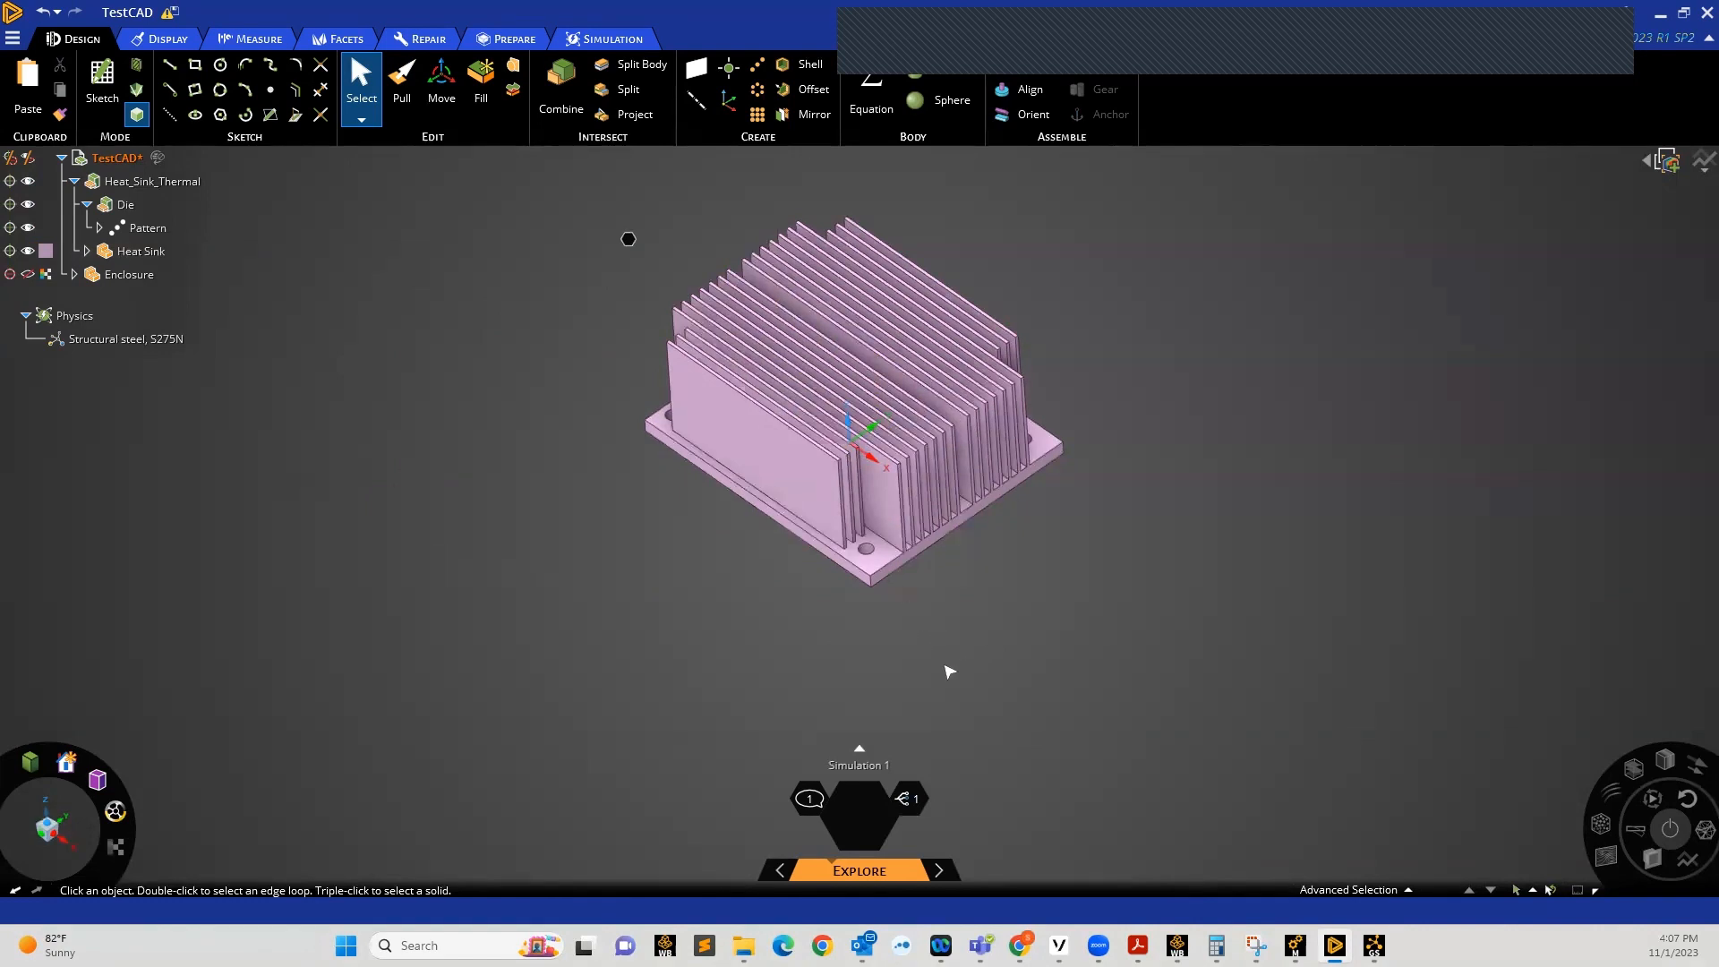
scroll(949, 671, "up", 2)
scroll(937, 681, "down", 2)
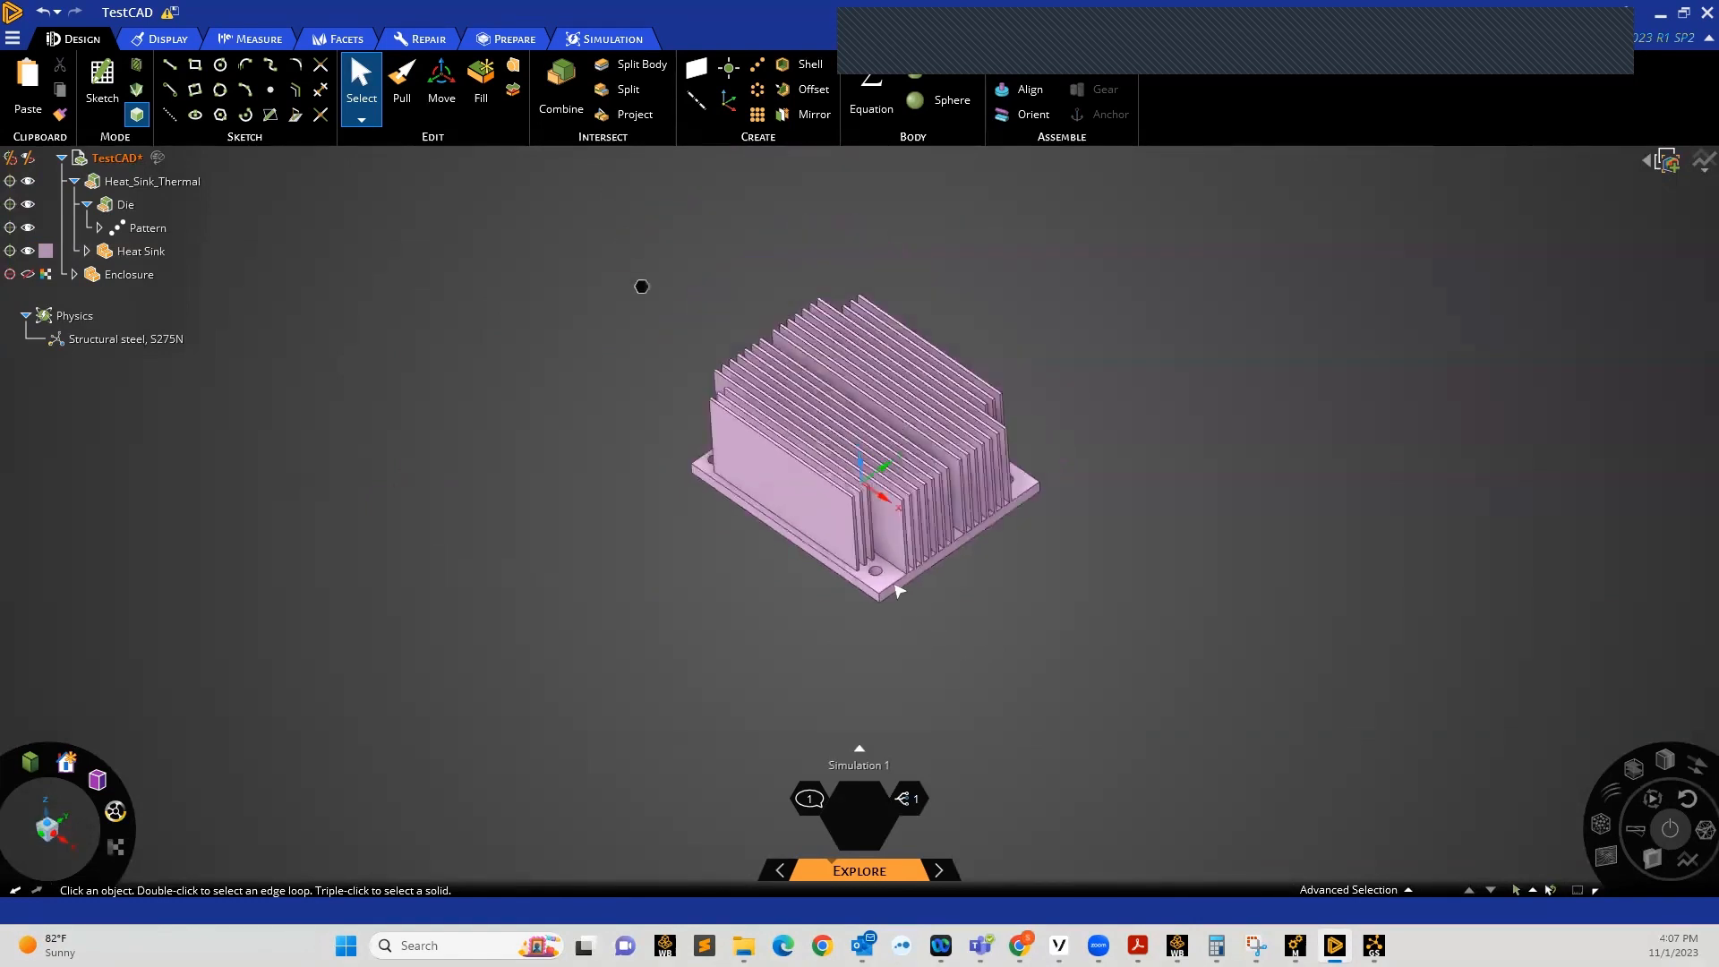
scroll(846, 543, "up", 6)
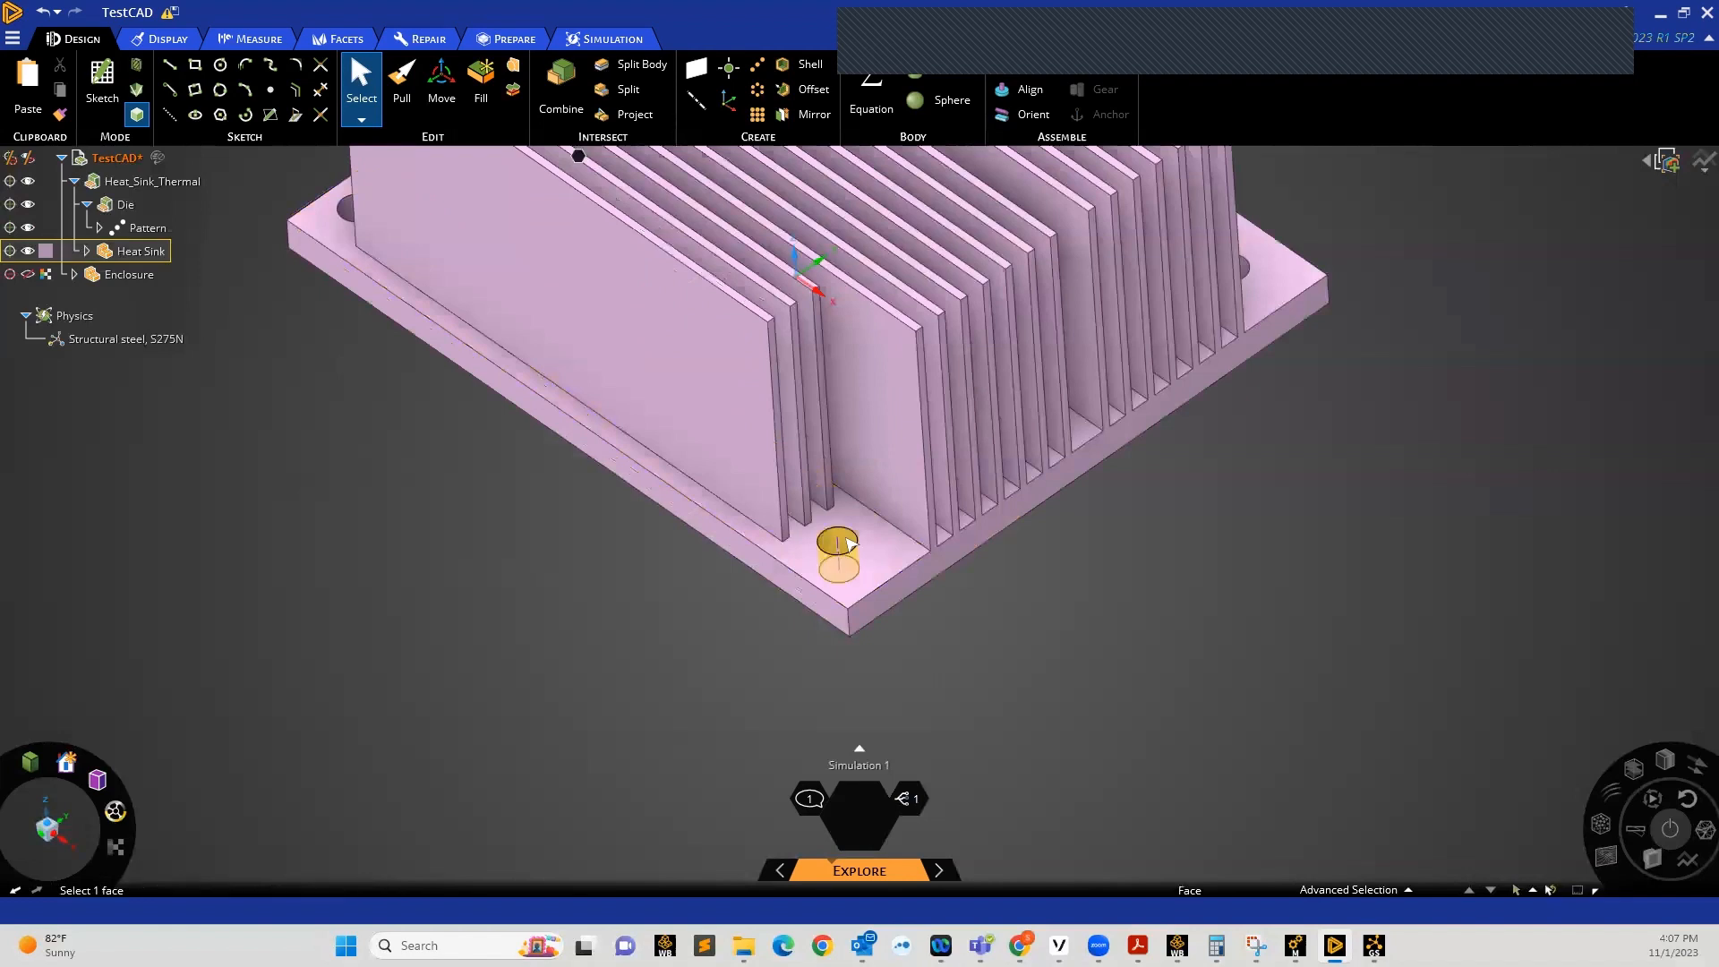
left_click(846, 543)
scroll(904, 631, "down", 5)
middle_click_drag(898, 593, 949, 707, "shift")
scroll(1015, 675, "down", 3)
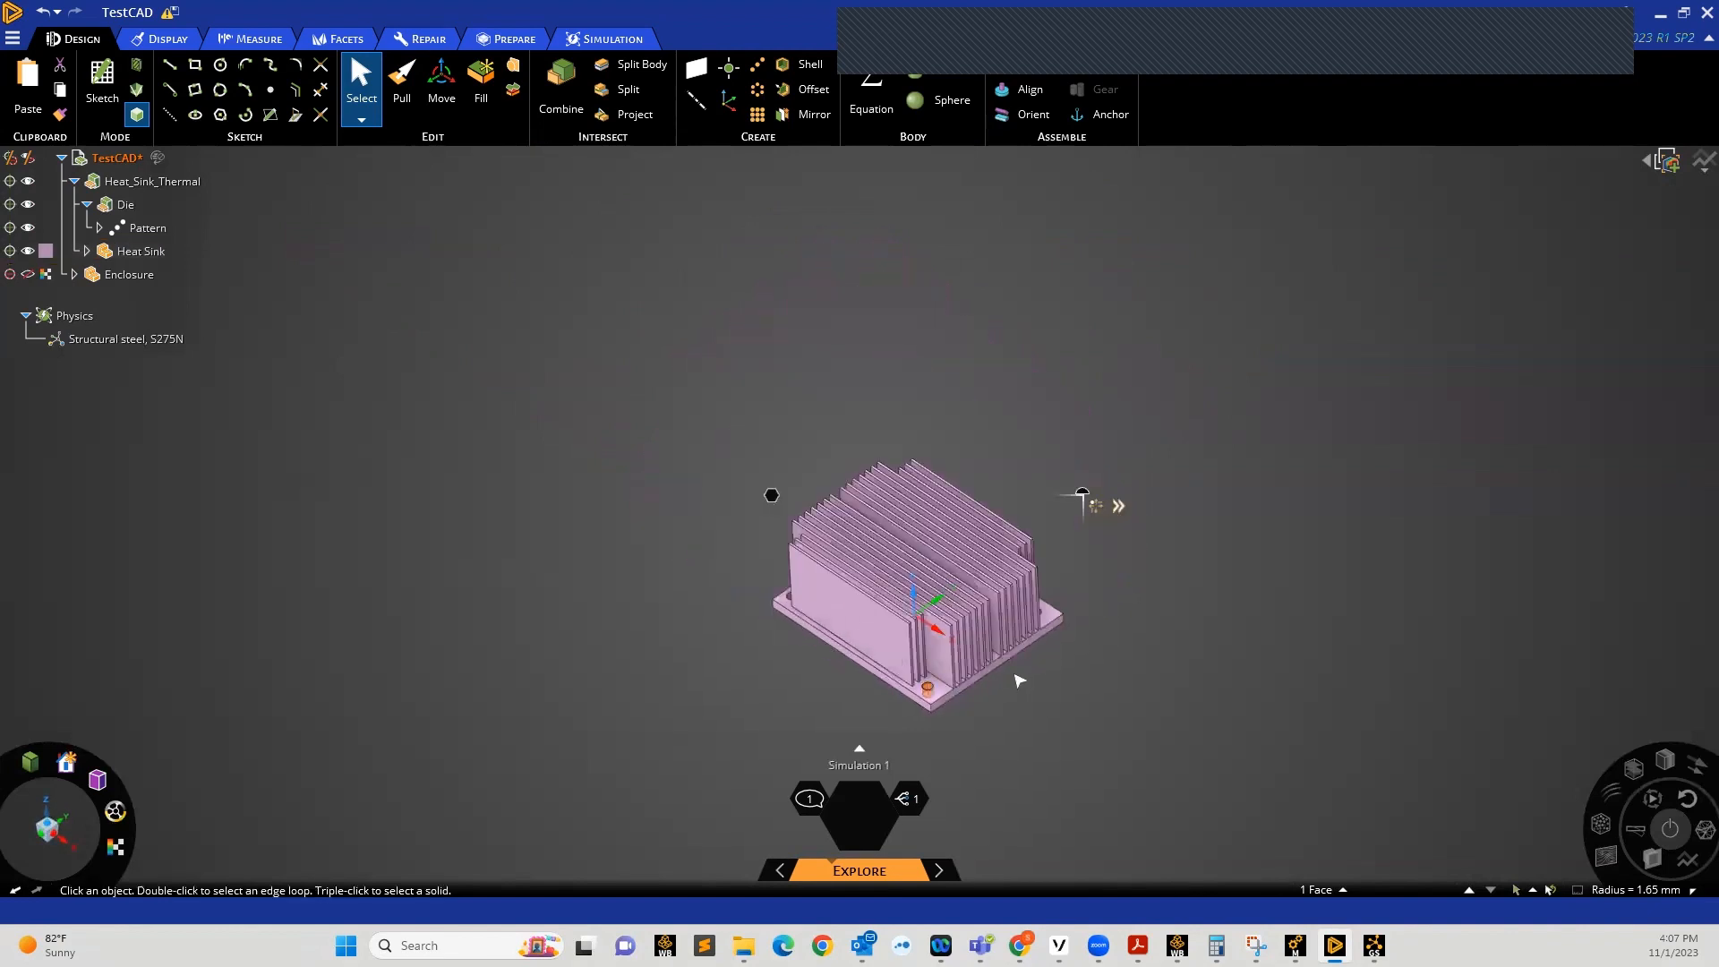
Add the cylindrical faces of the other three base plate corner holes to the selection
scroll(1013, 678, "up", 2)
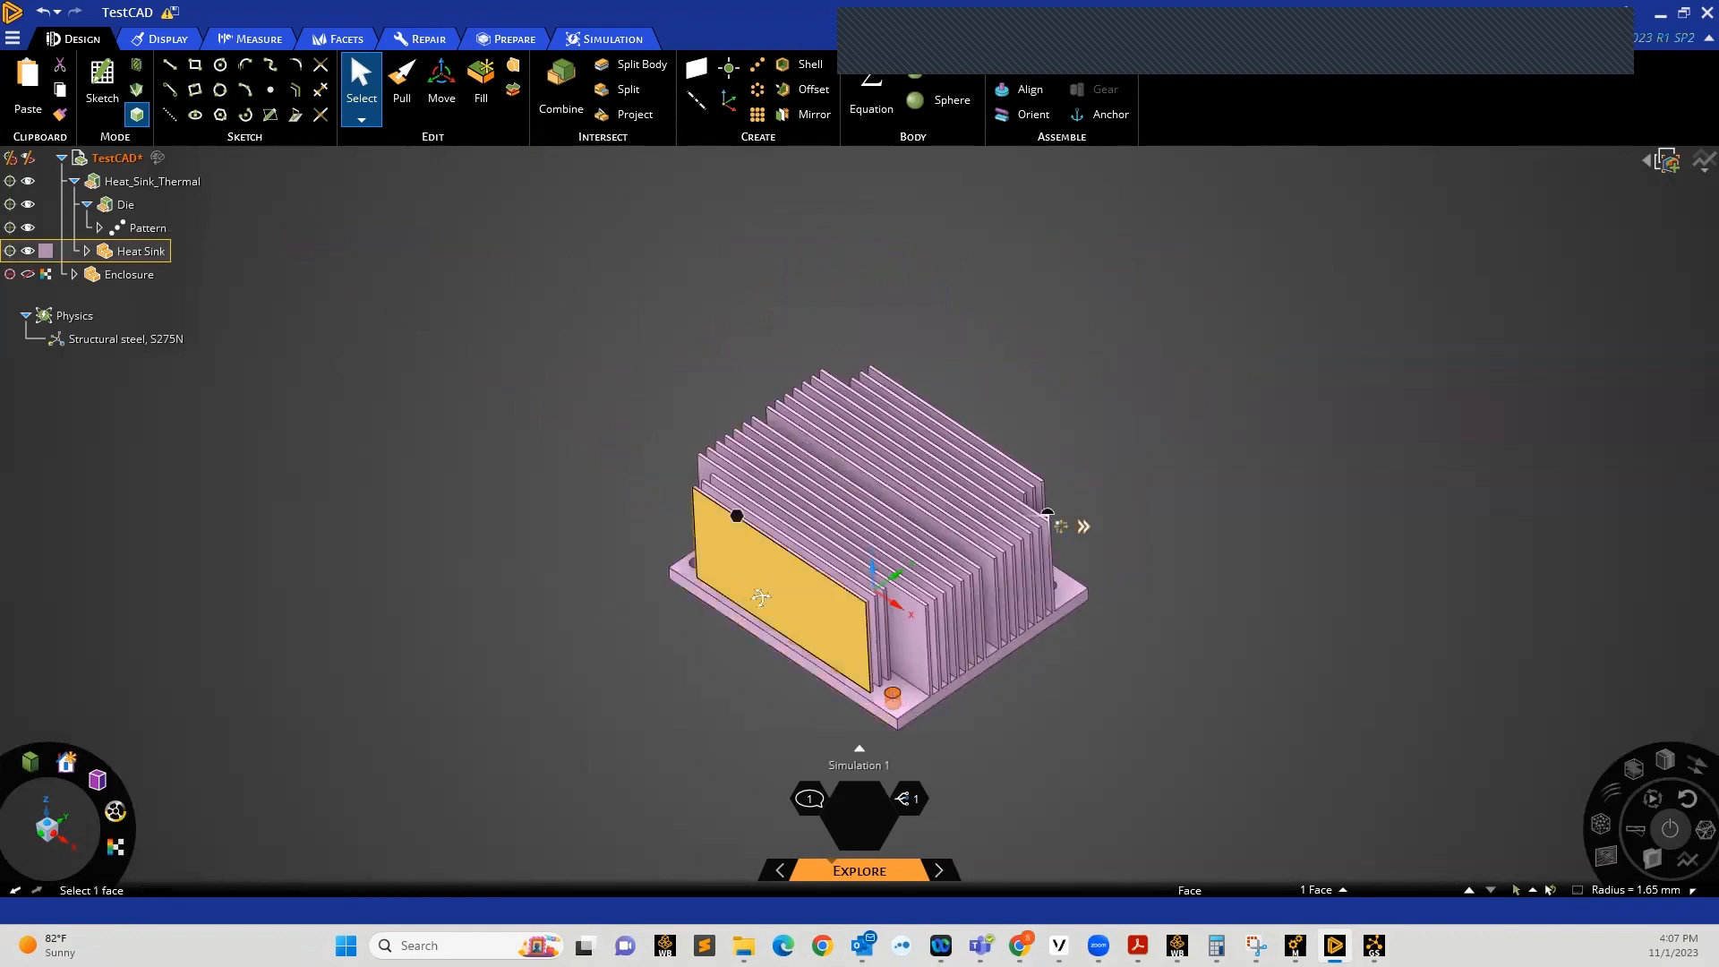
middle_click_drag(730, 583, 779, 613)
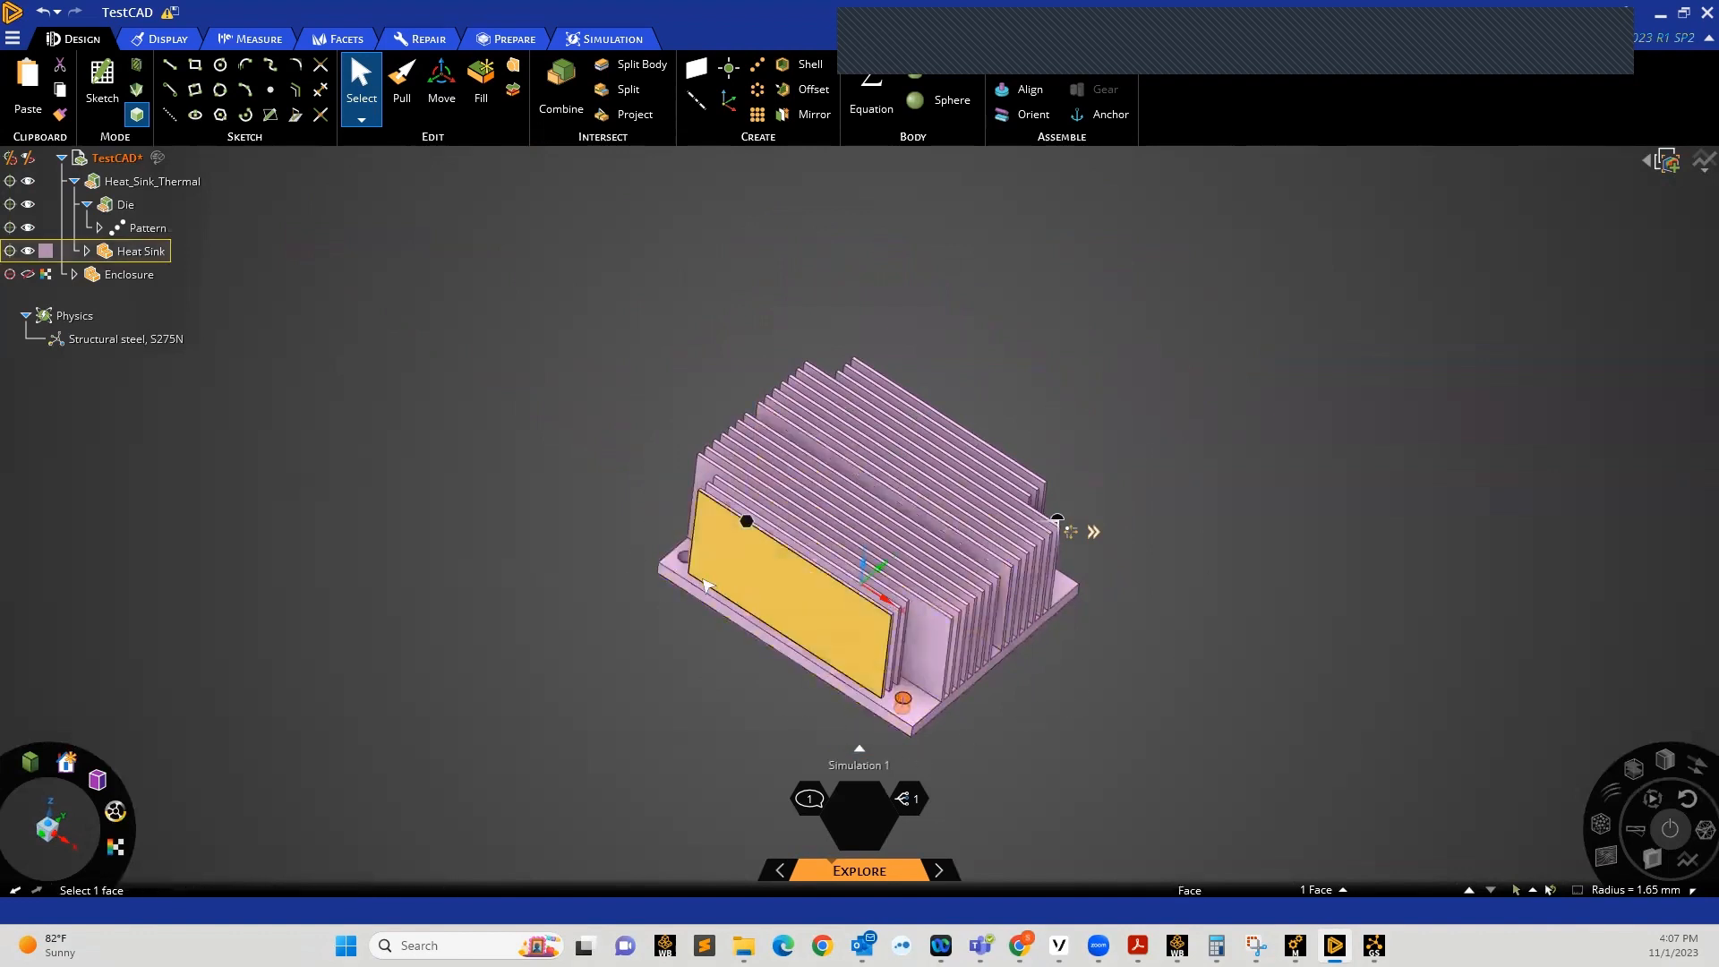
scroll(685, 560, "up", 3)
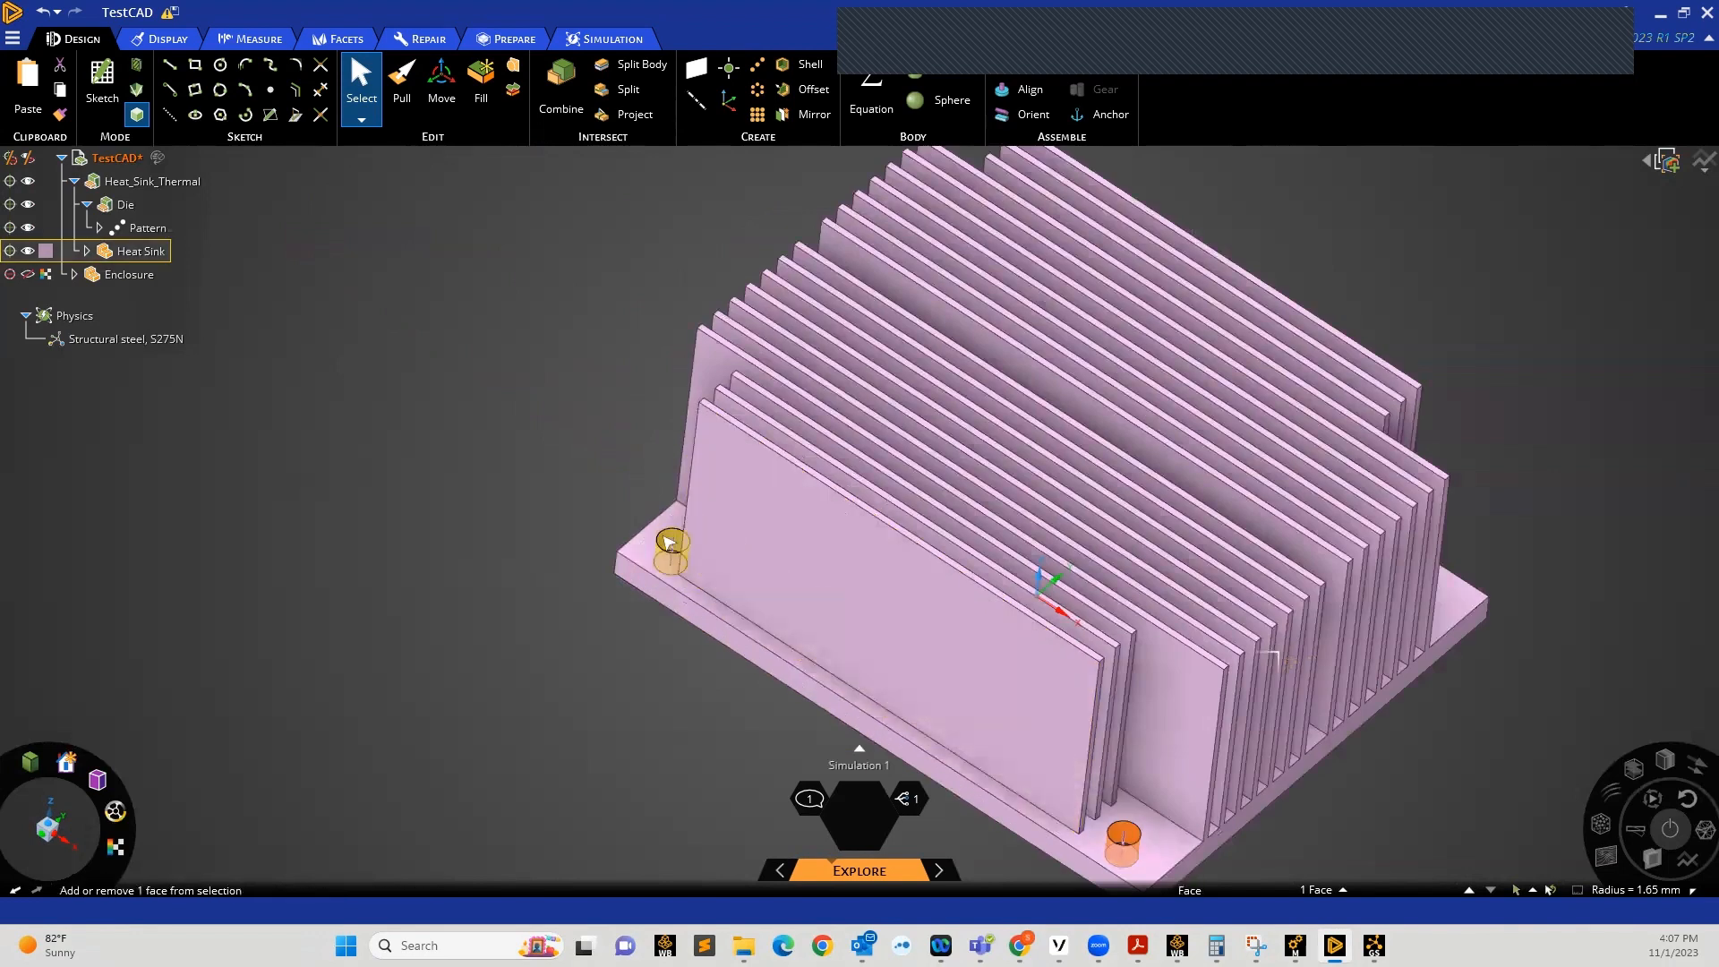
left_click(671, 543, "ctrl")
middle_click_drag(1222, 564, 1119, 542)
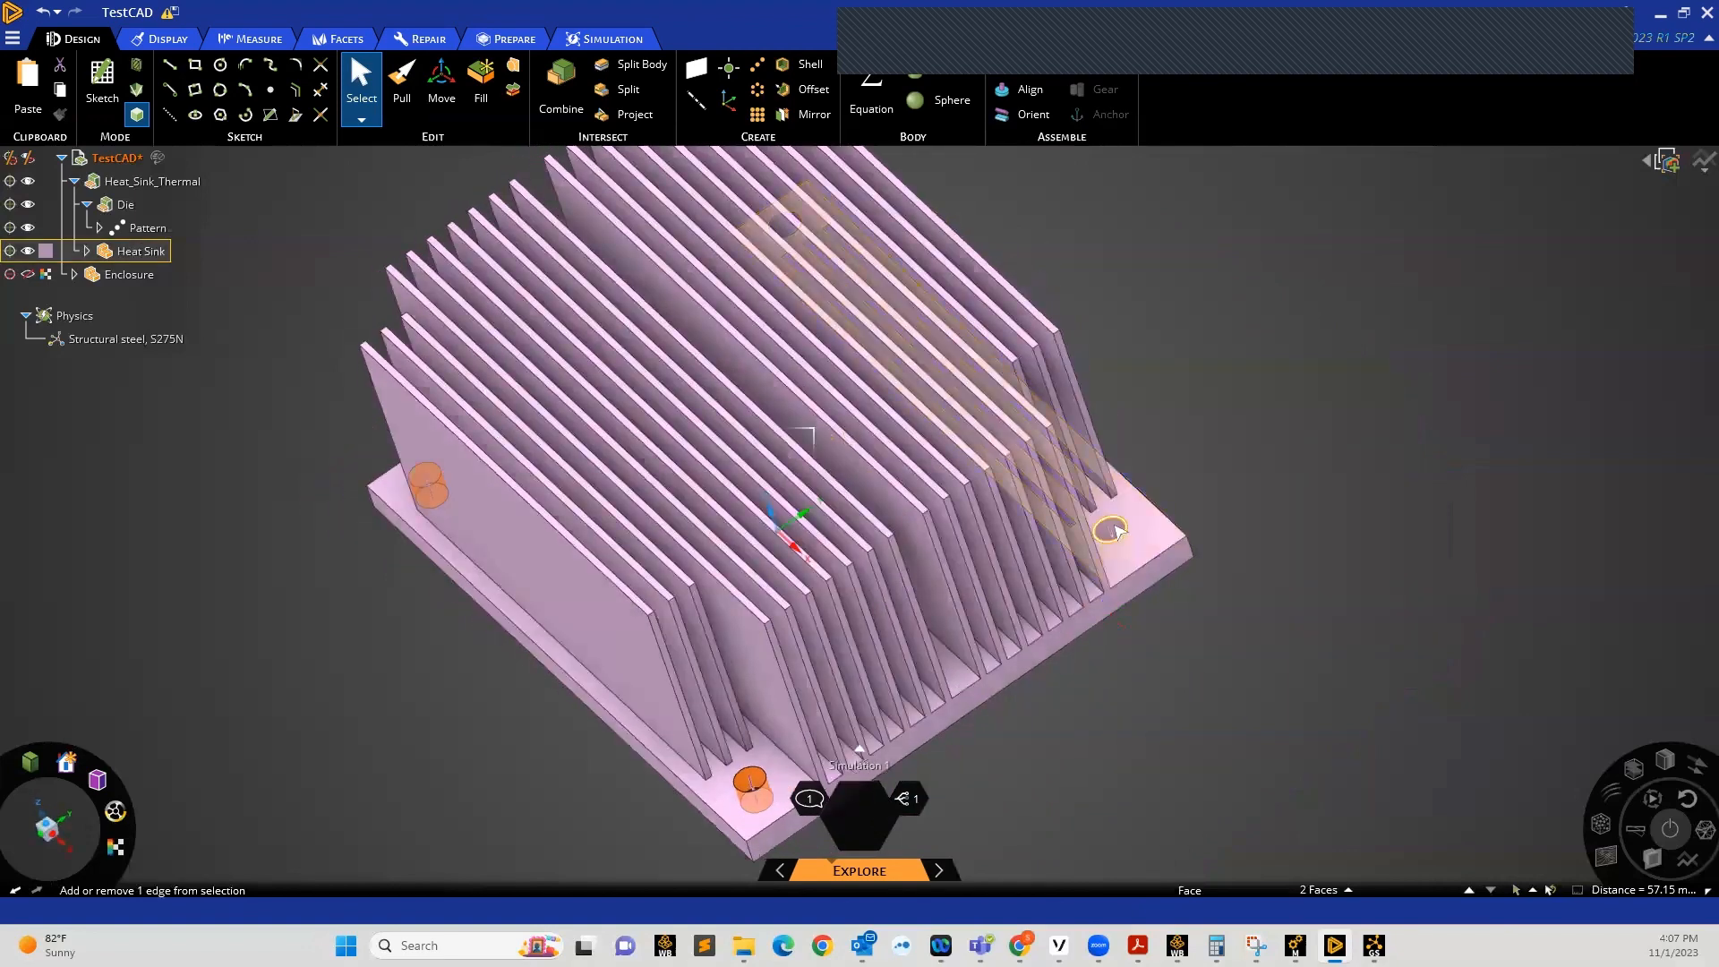
left_click(1114, 528, "ctrl")
scroll(1125, 626, "down", 3)
middle_click_drag(884, 501, 949, 341)
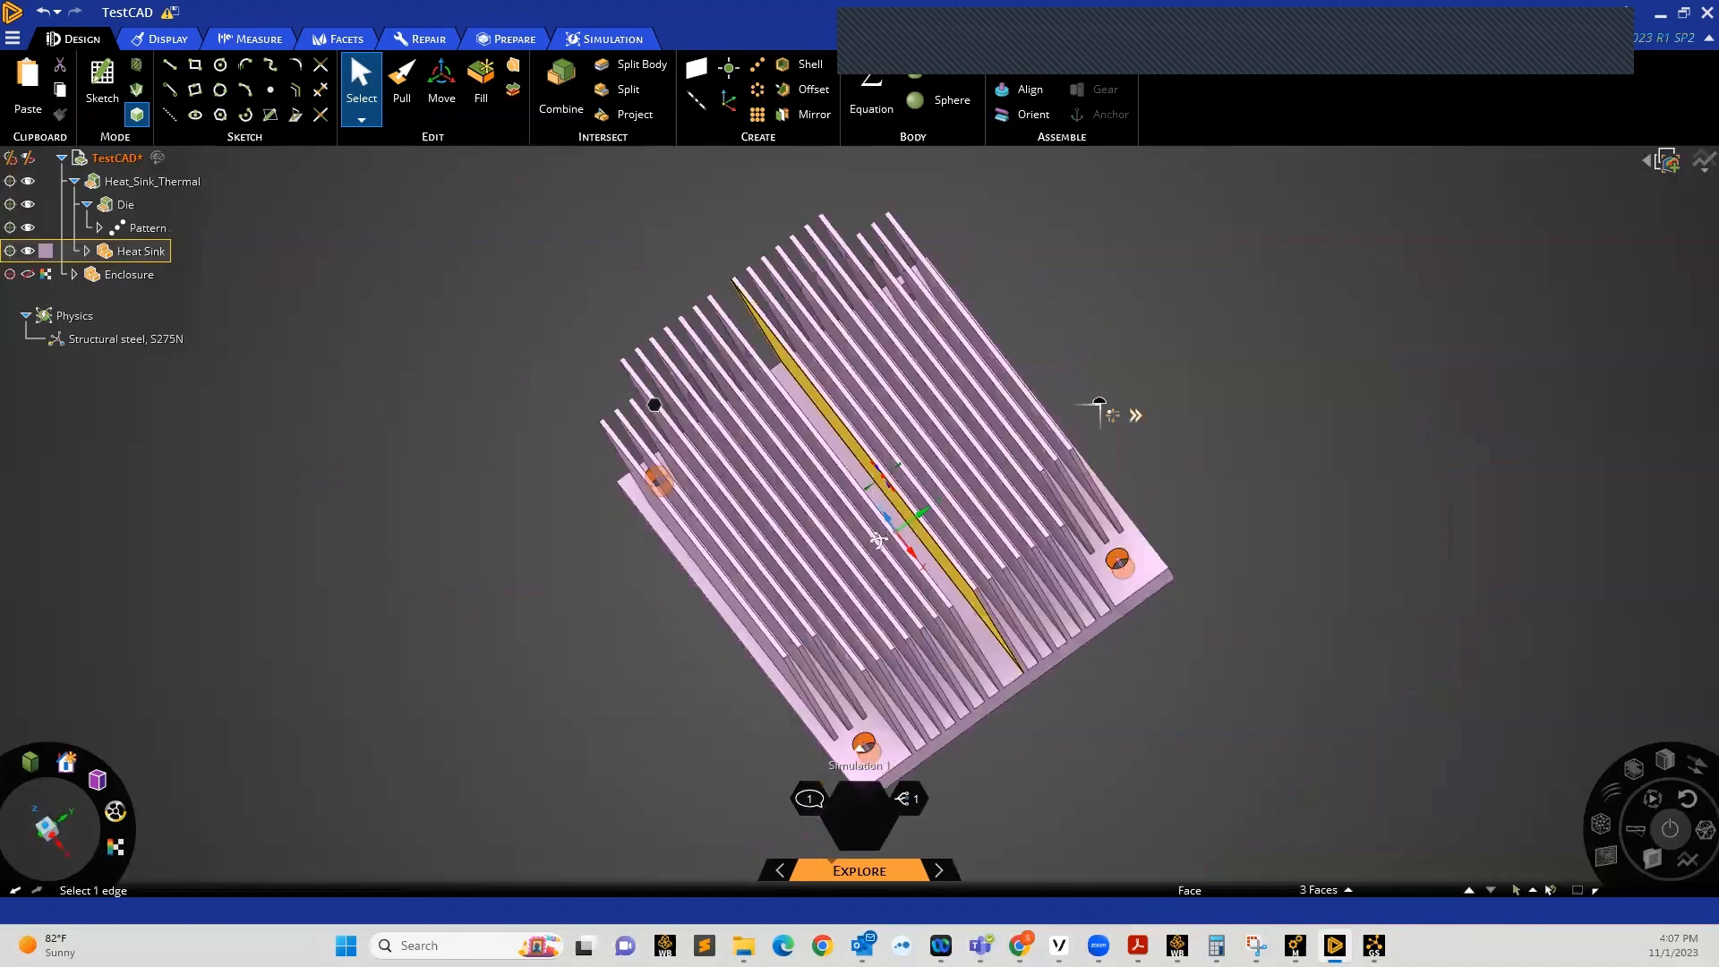
scroll(965, 360, "up", 3)
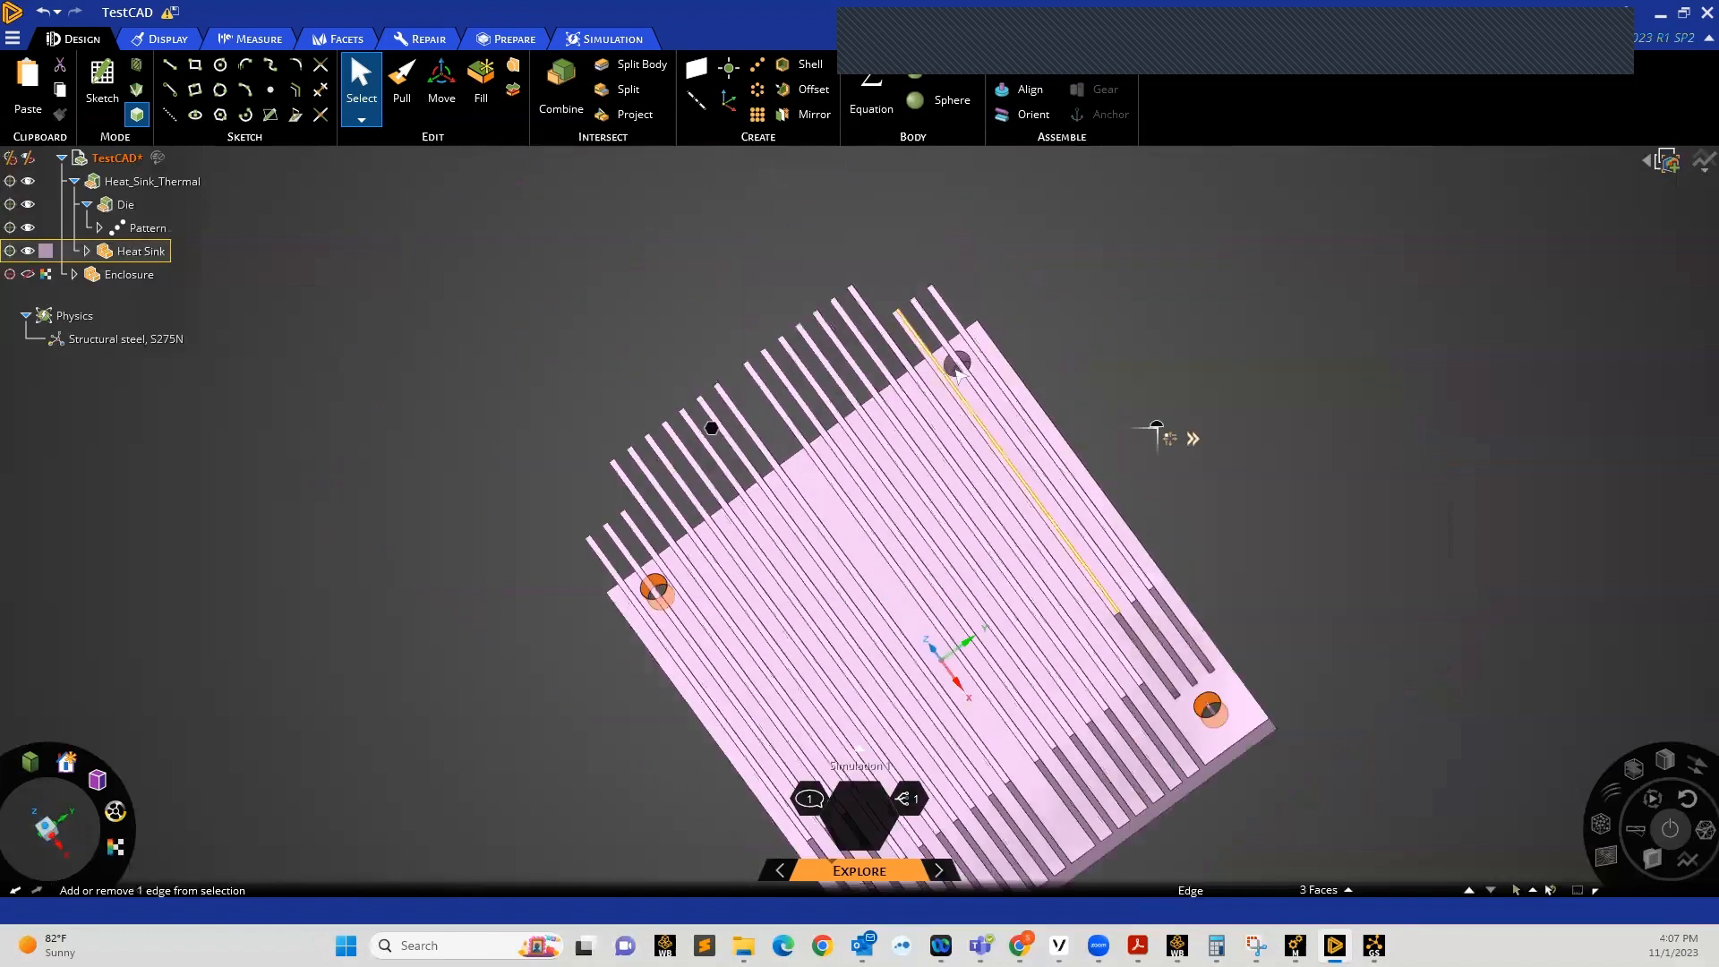
scroll(967, 381, "down", 5)
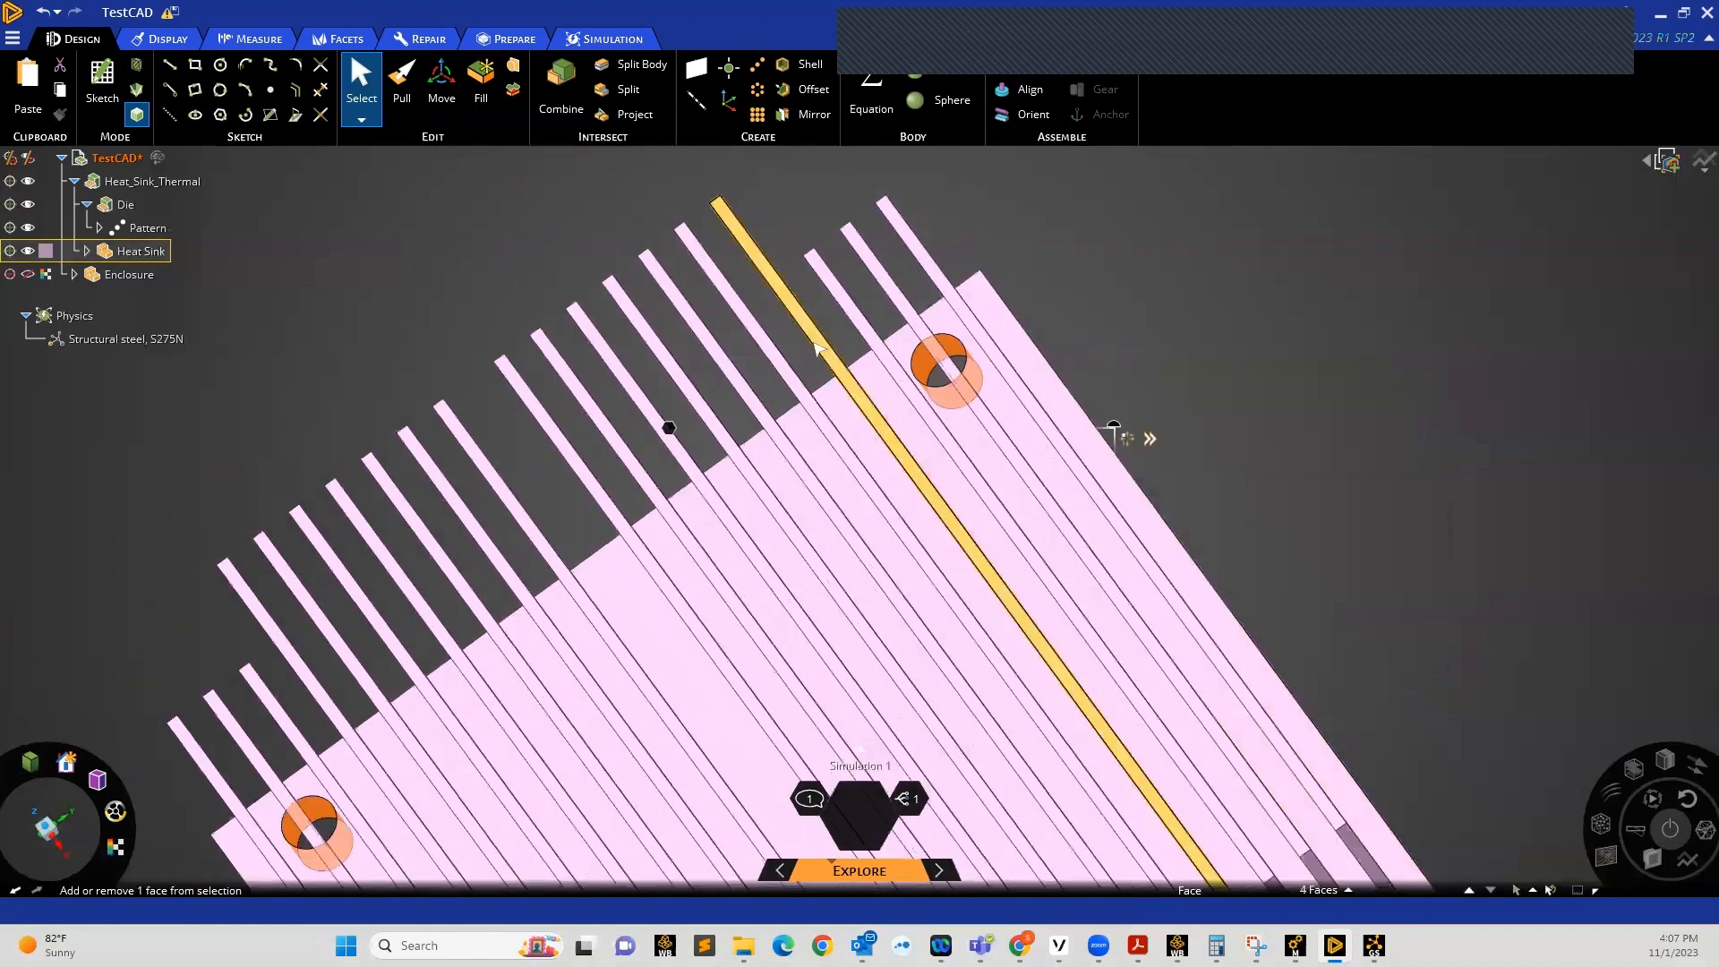
middle_click_drag(898, 457, 895, 444)
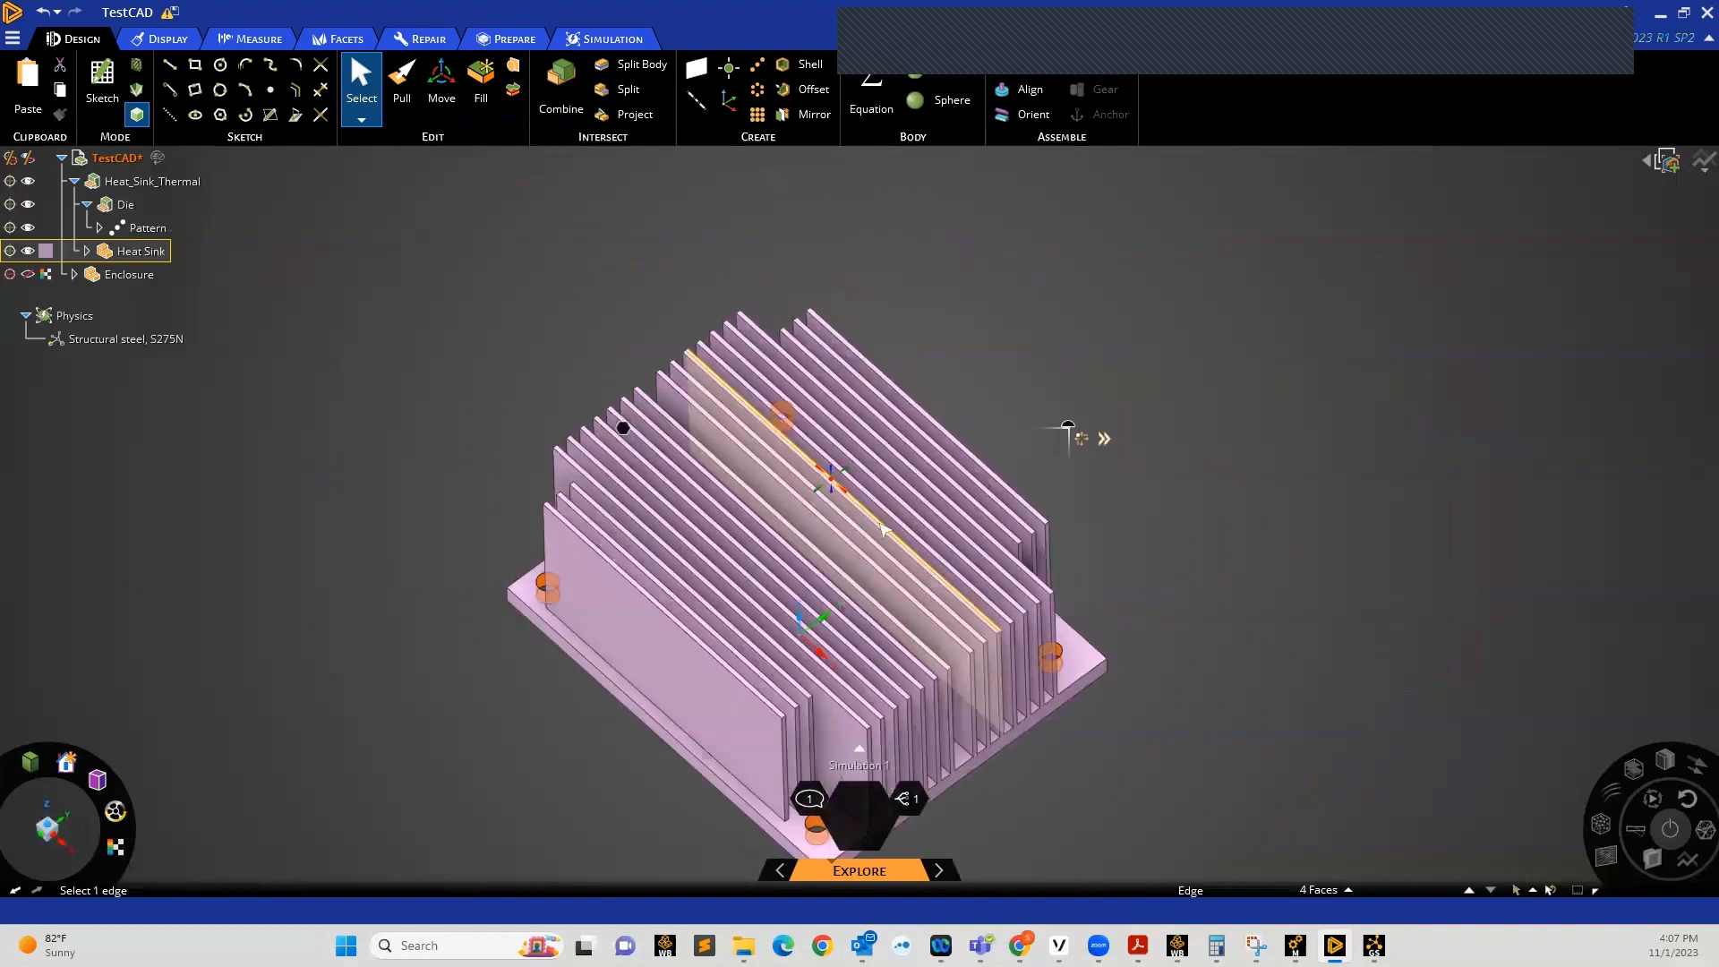
middle_click_drag(885, 530, 906, 419, "ctrl")
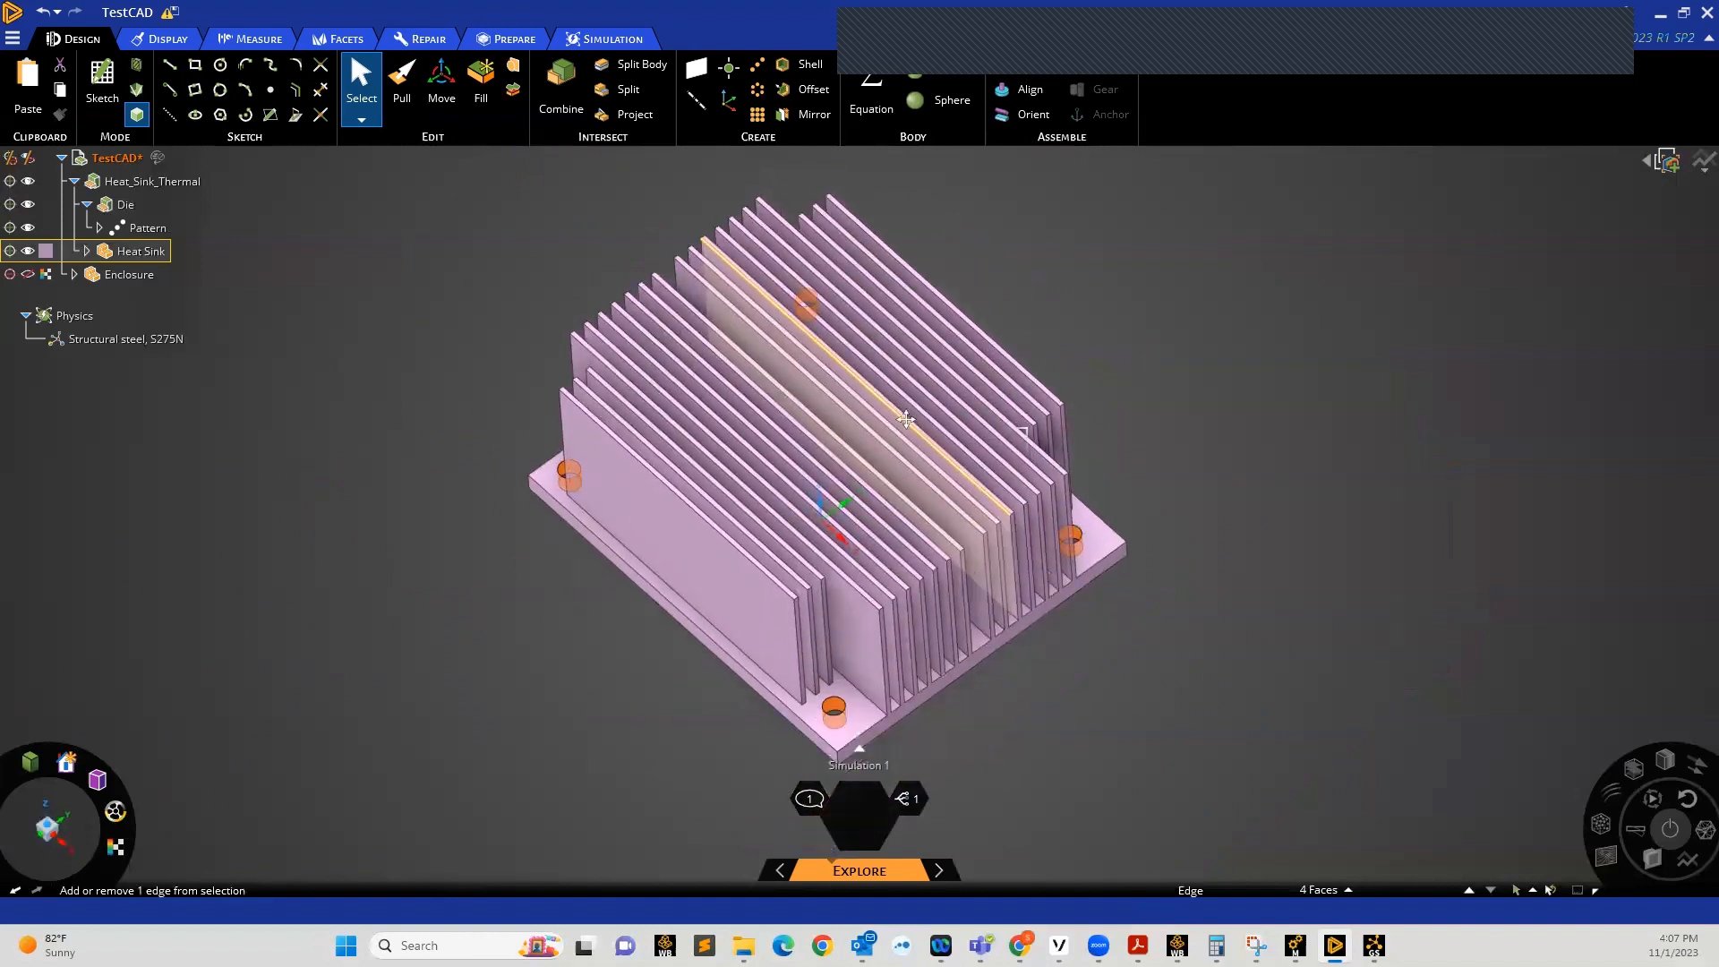
Start Pull on the four hole faces, turn their radius into a parameter and clear the selection
left_click(402, 100)
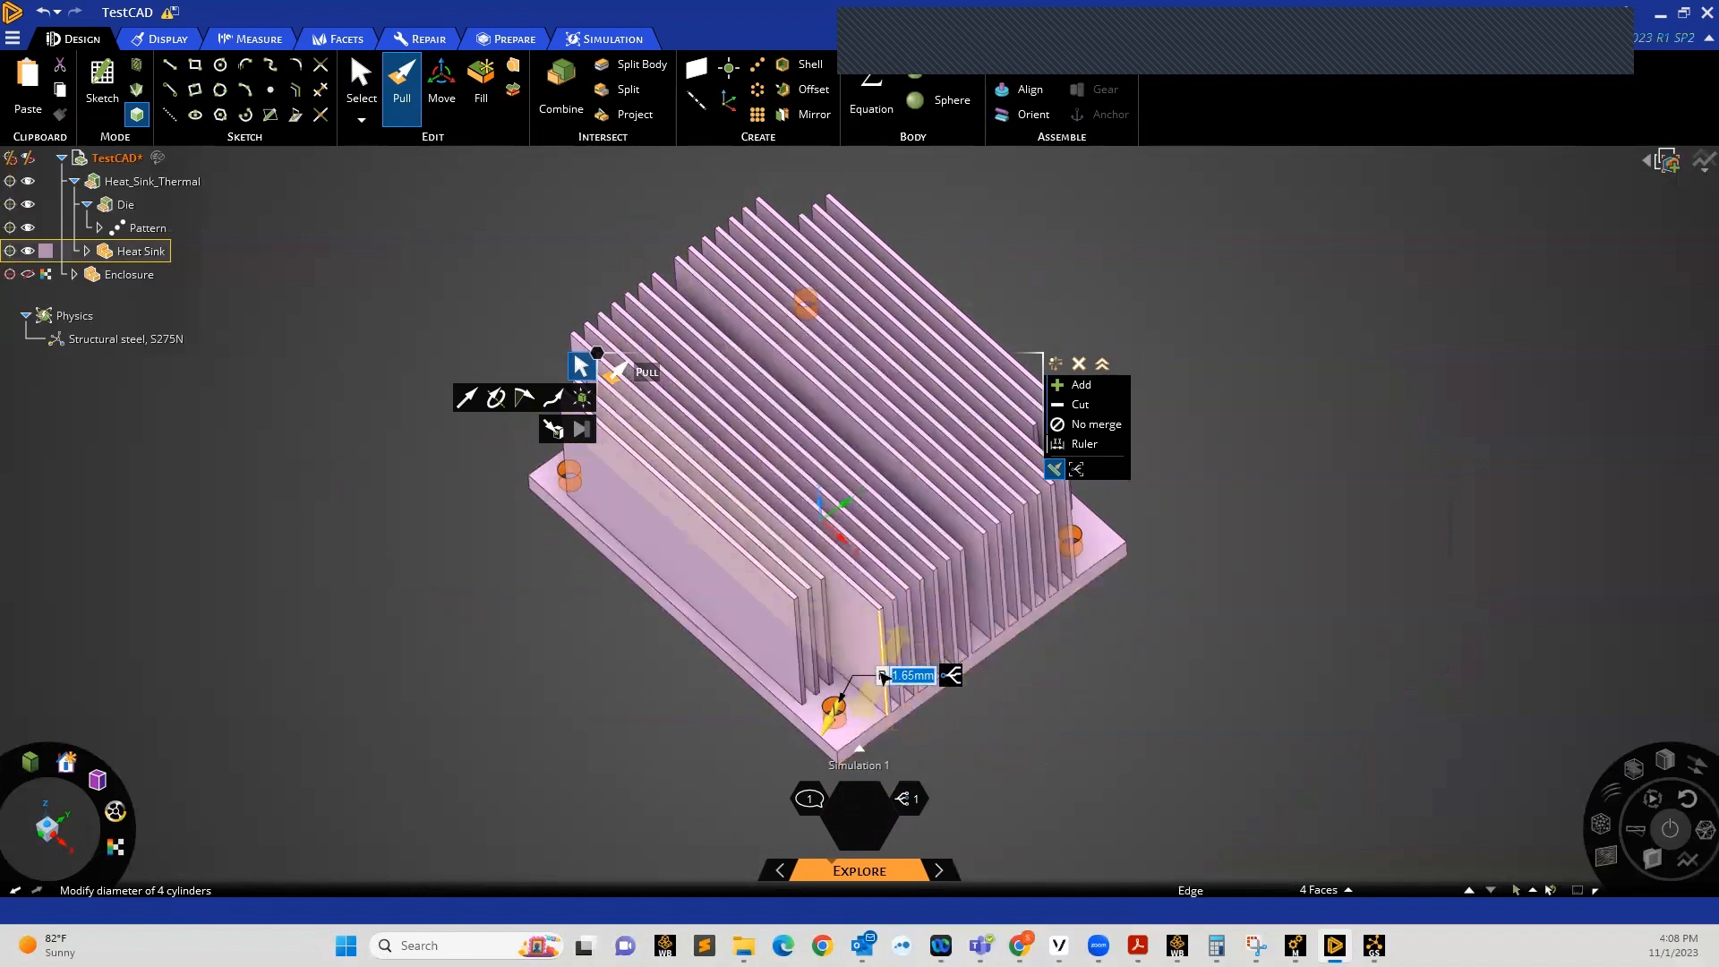
left_click(956, 678)
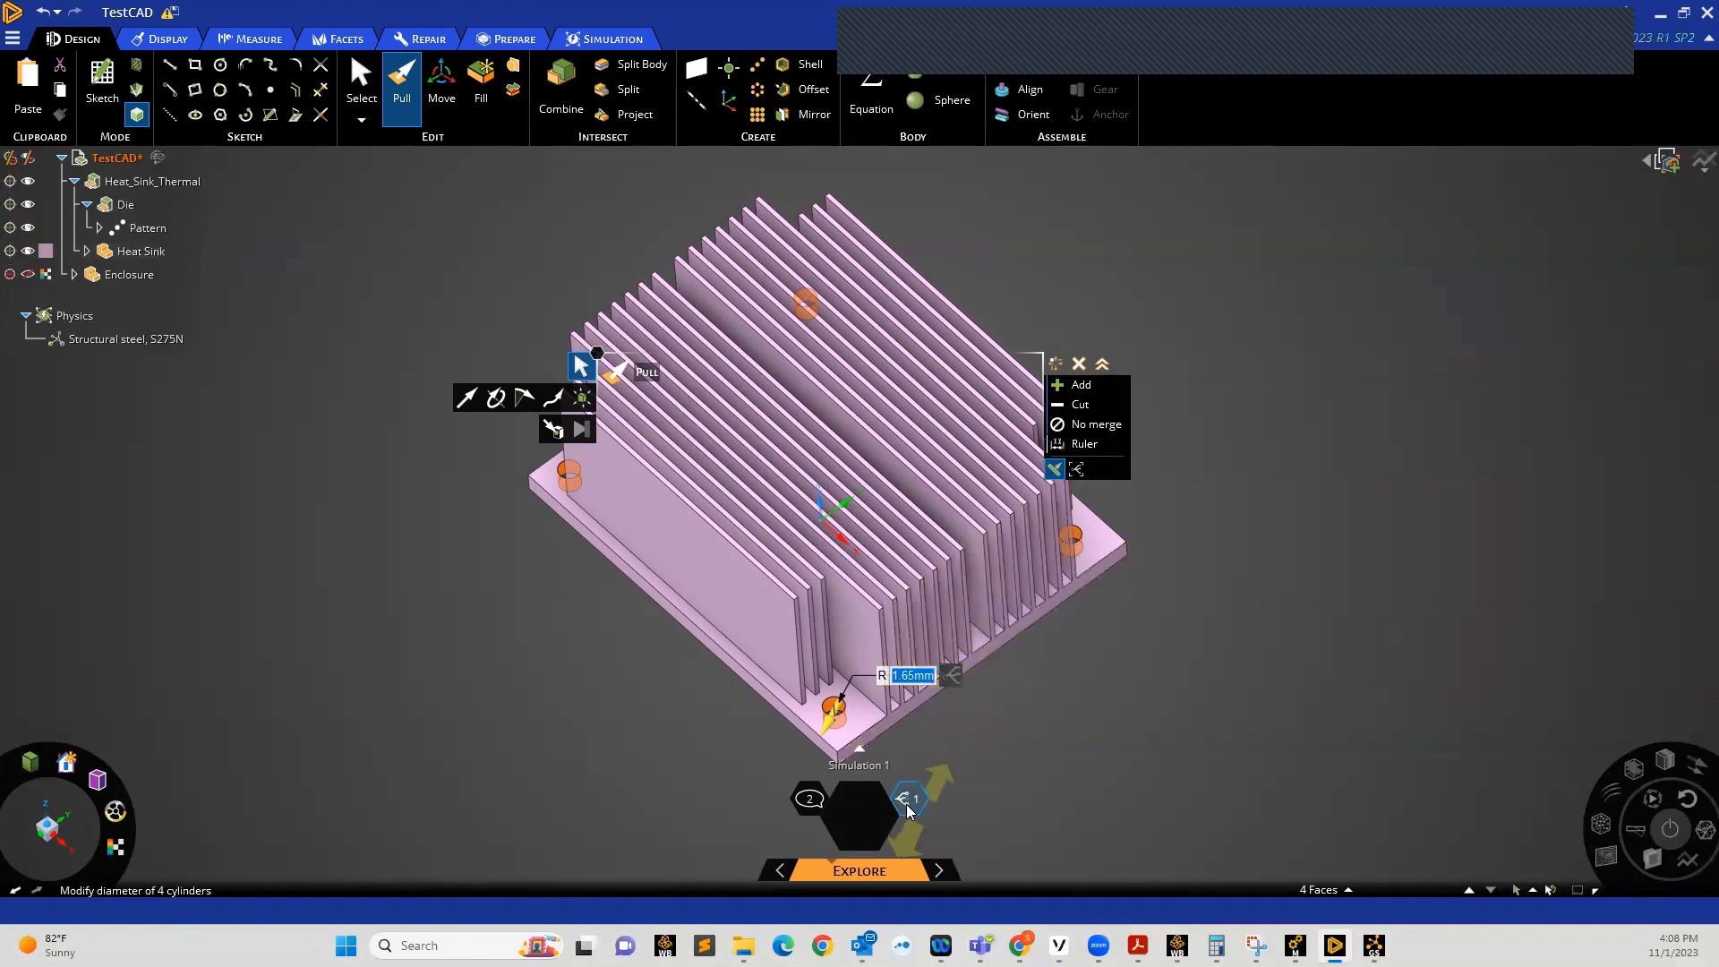
key("Escape")
key("Escape")
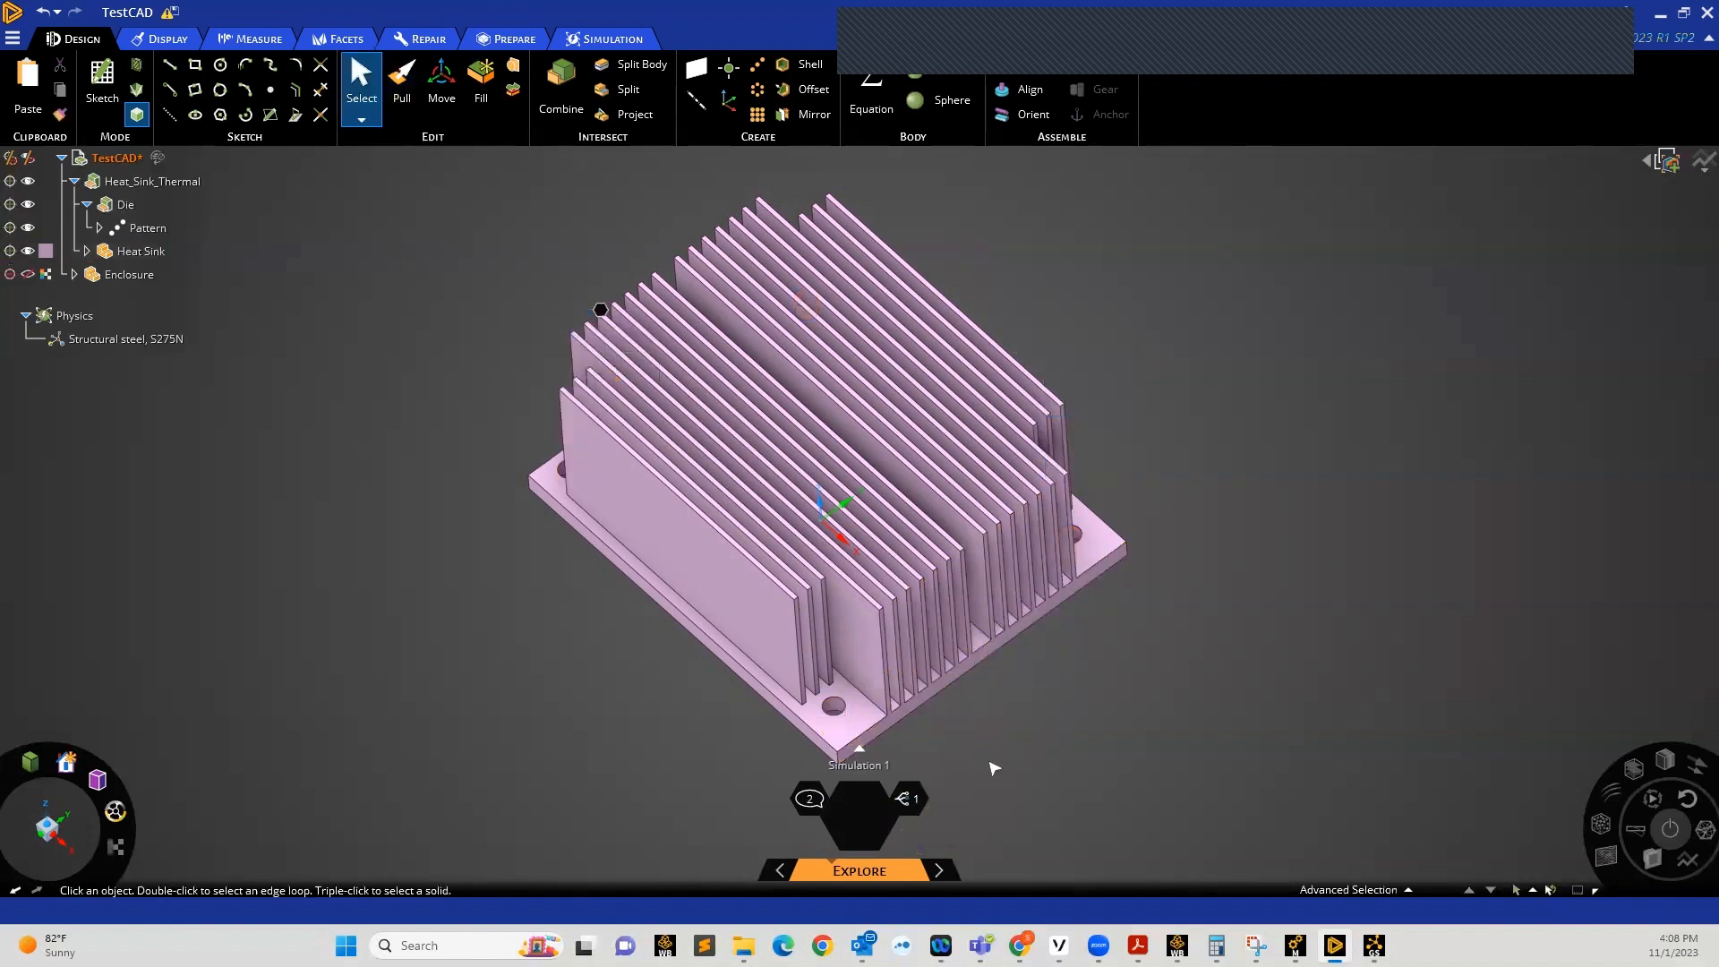
Show the parameter list, set Parameter 1 for the hole radius to 2 mm and check the resized holes
left_click(910, 803)
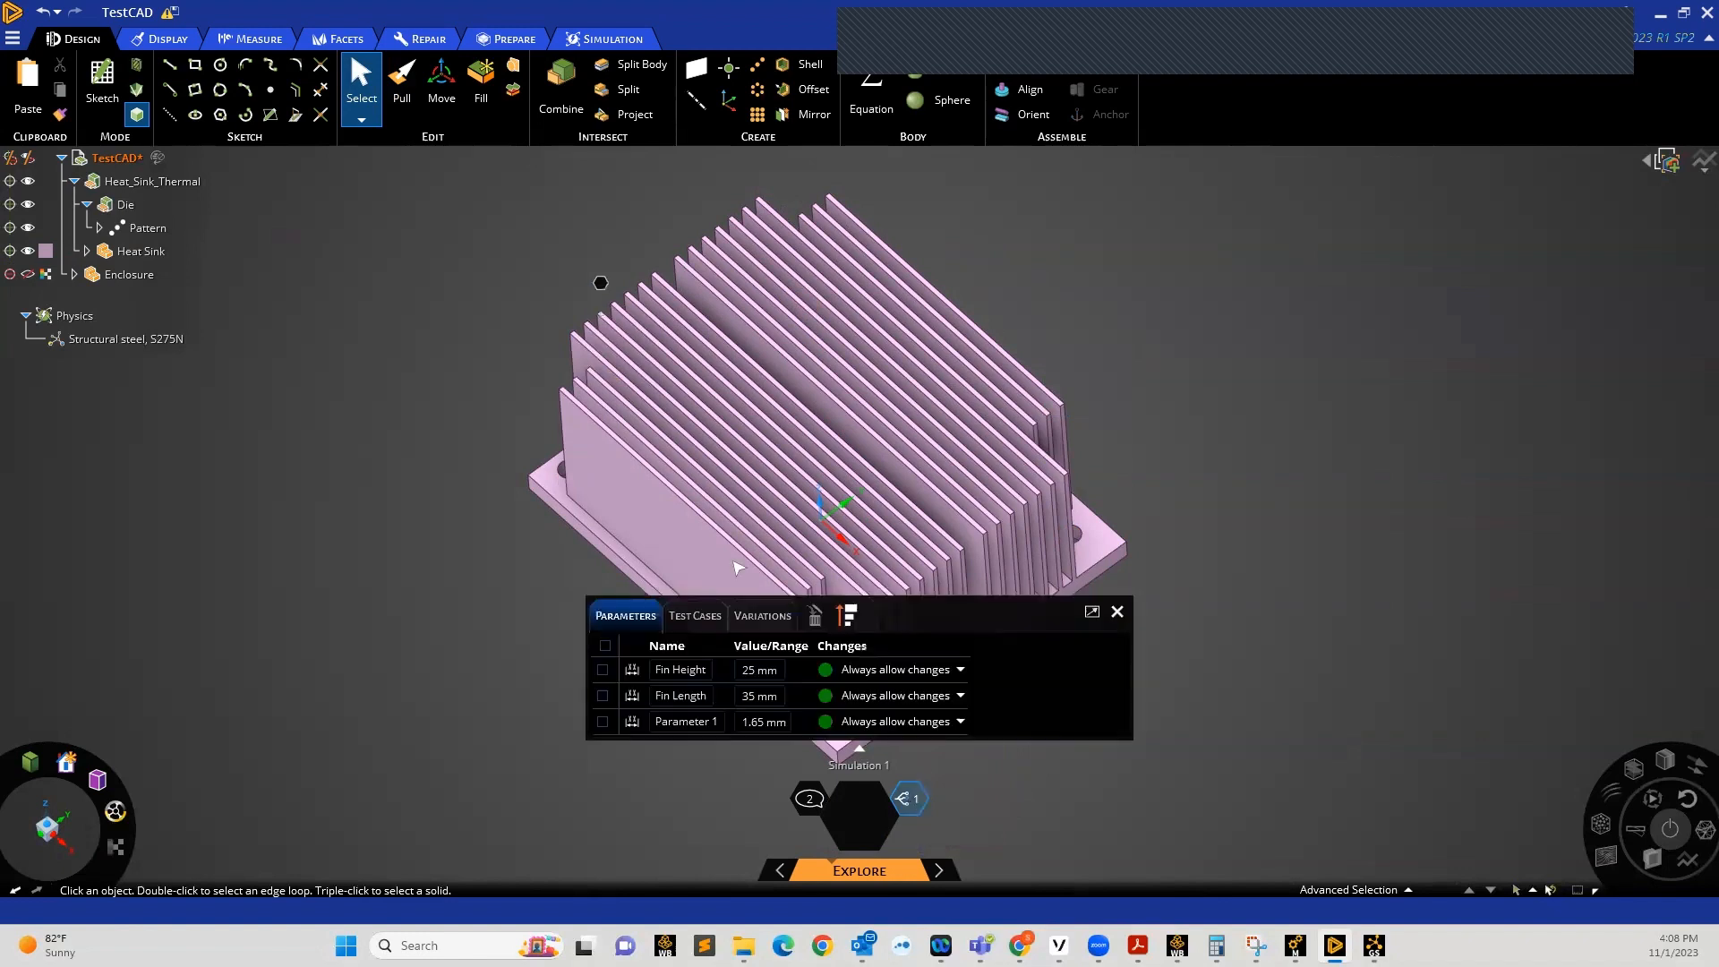
left_click(761, 722)
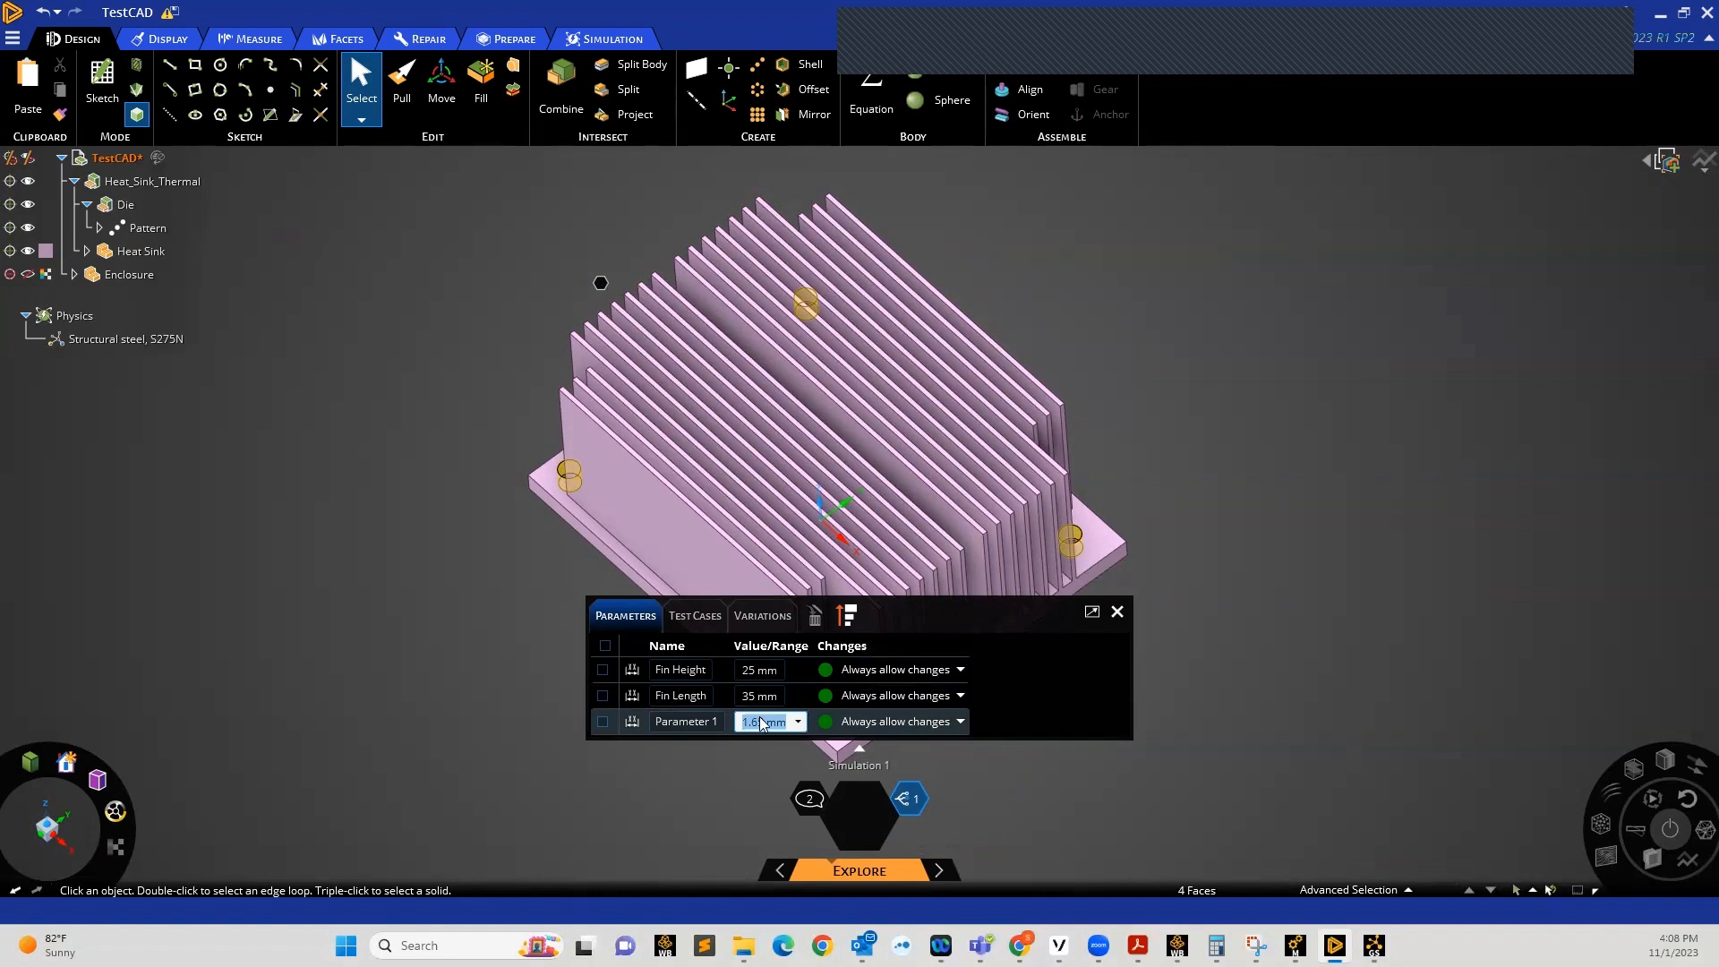
type("2")
key("Return")
scroll(673, 371, "down", 6)
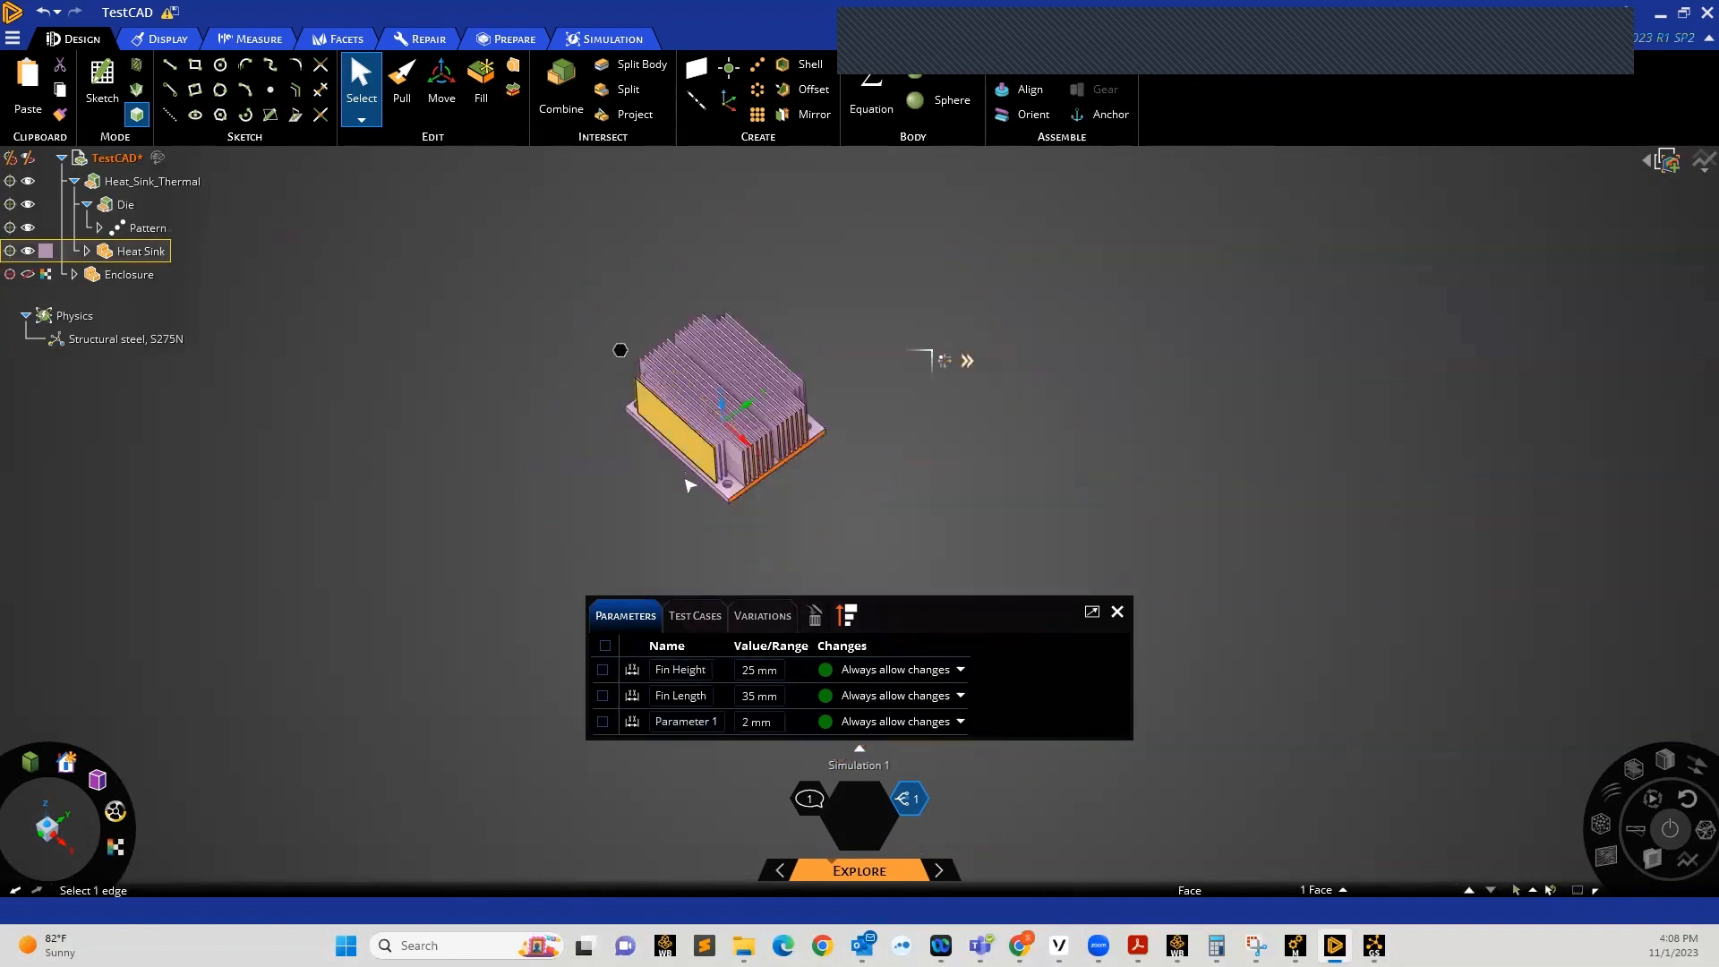
scroll(689, 485, "up", 6)
middle_click_drag(730, 419, 755, 569)
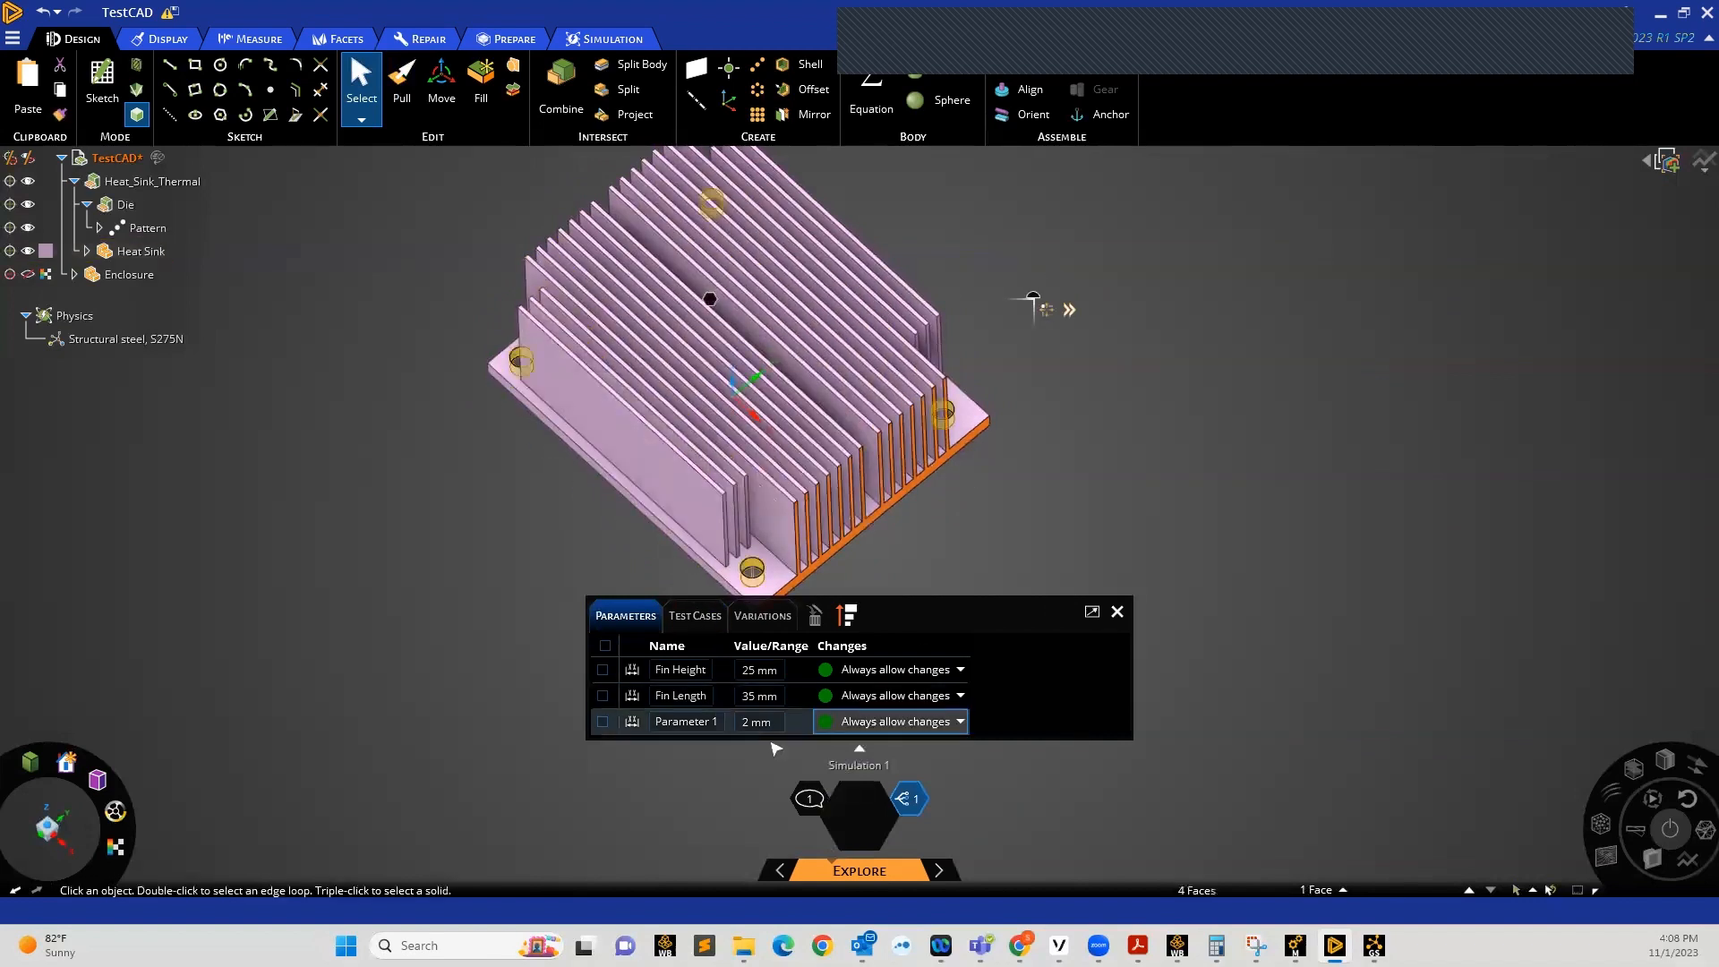
Set Parameter 1 to 1.65 mm, clear the face selection and close the parameter list
left_click(749, 723)
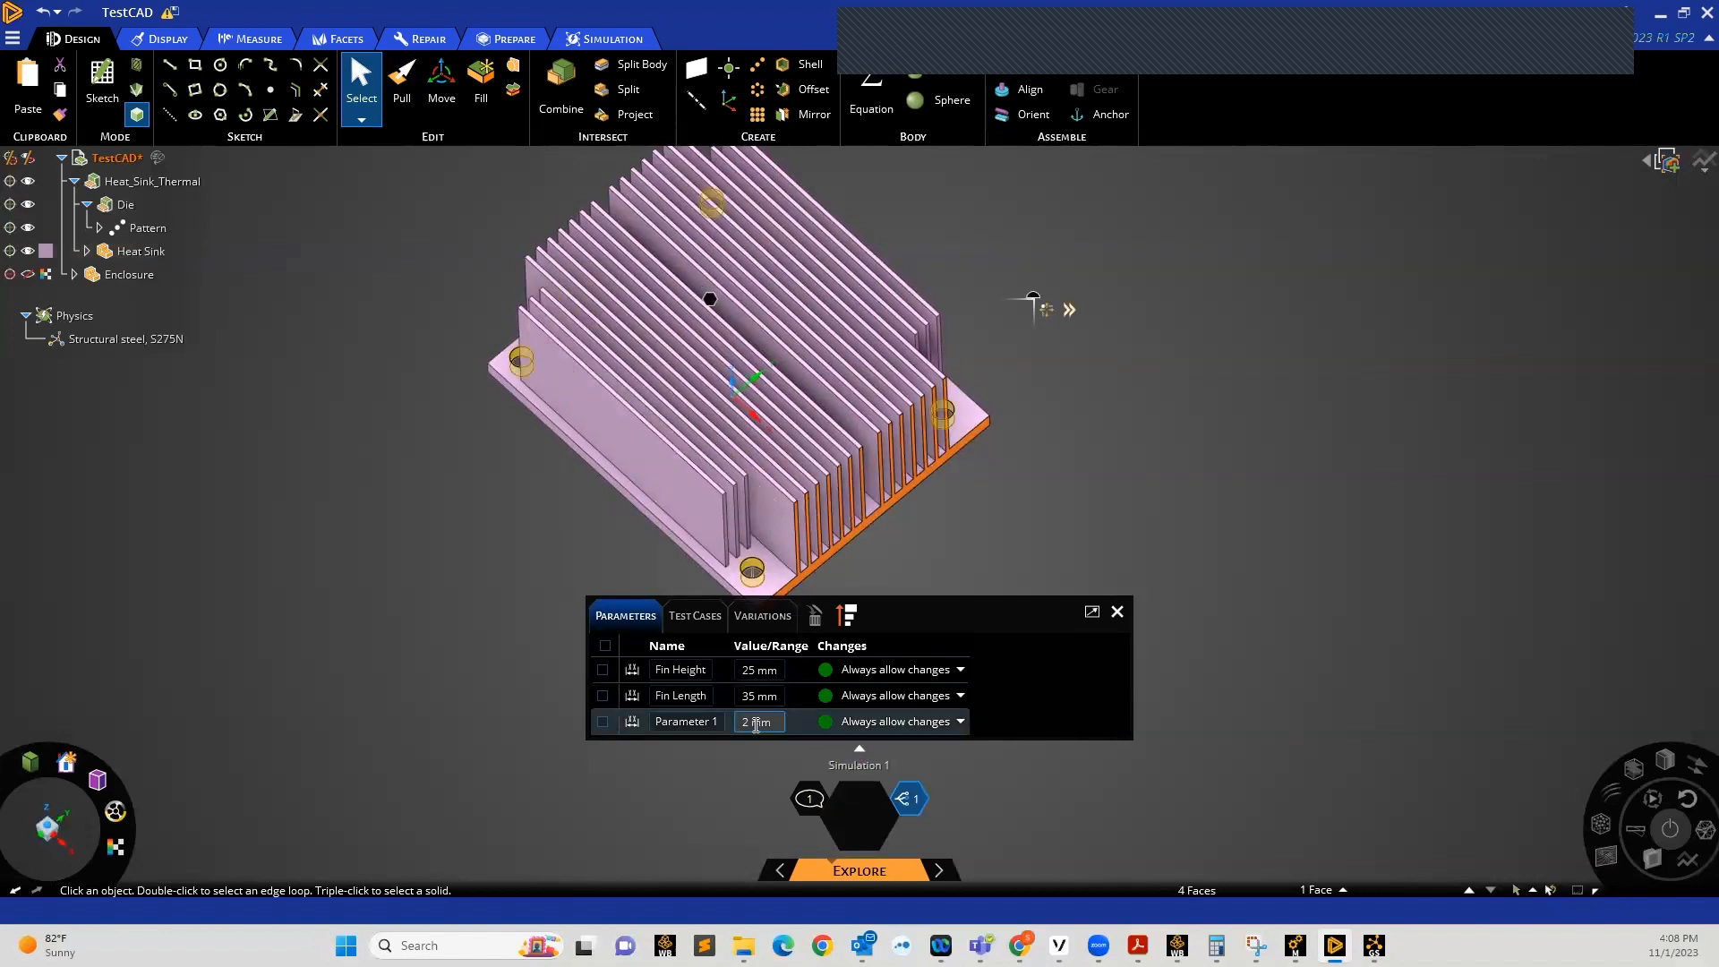
double_click(763, 732)
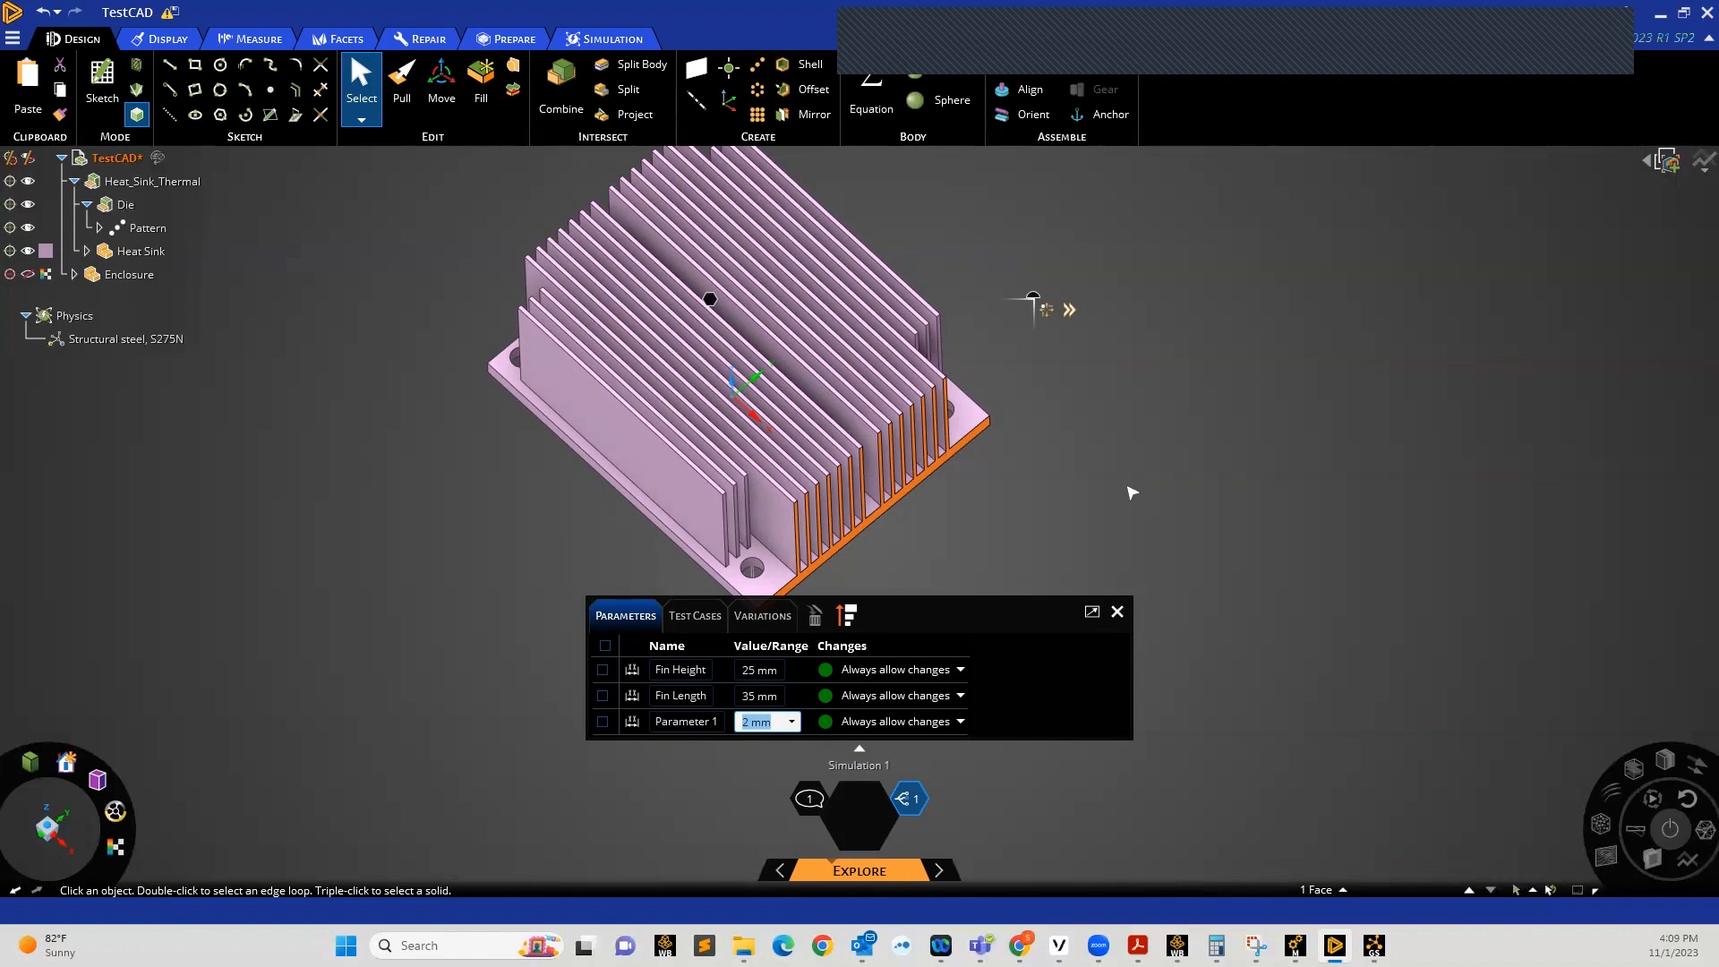
type("1.65")
key("Return")
left_click(1077, 430)
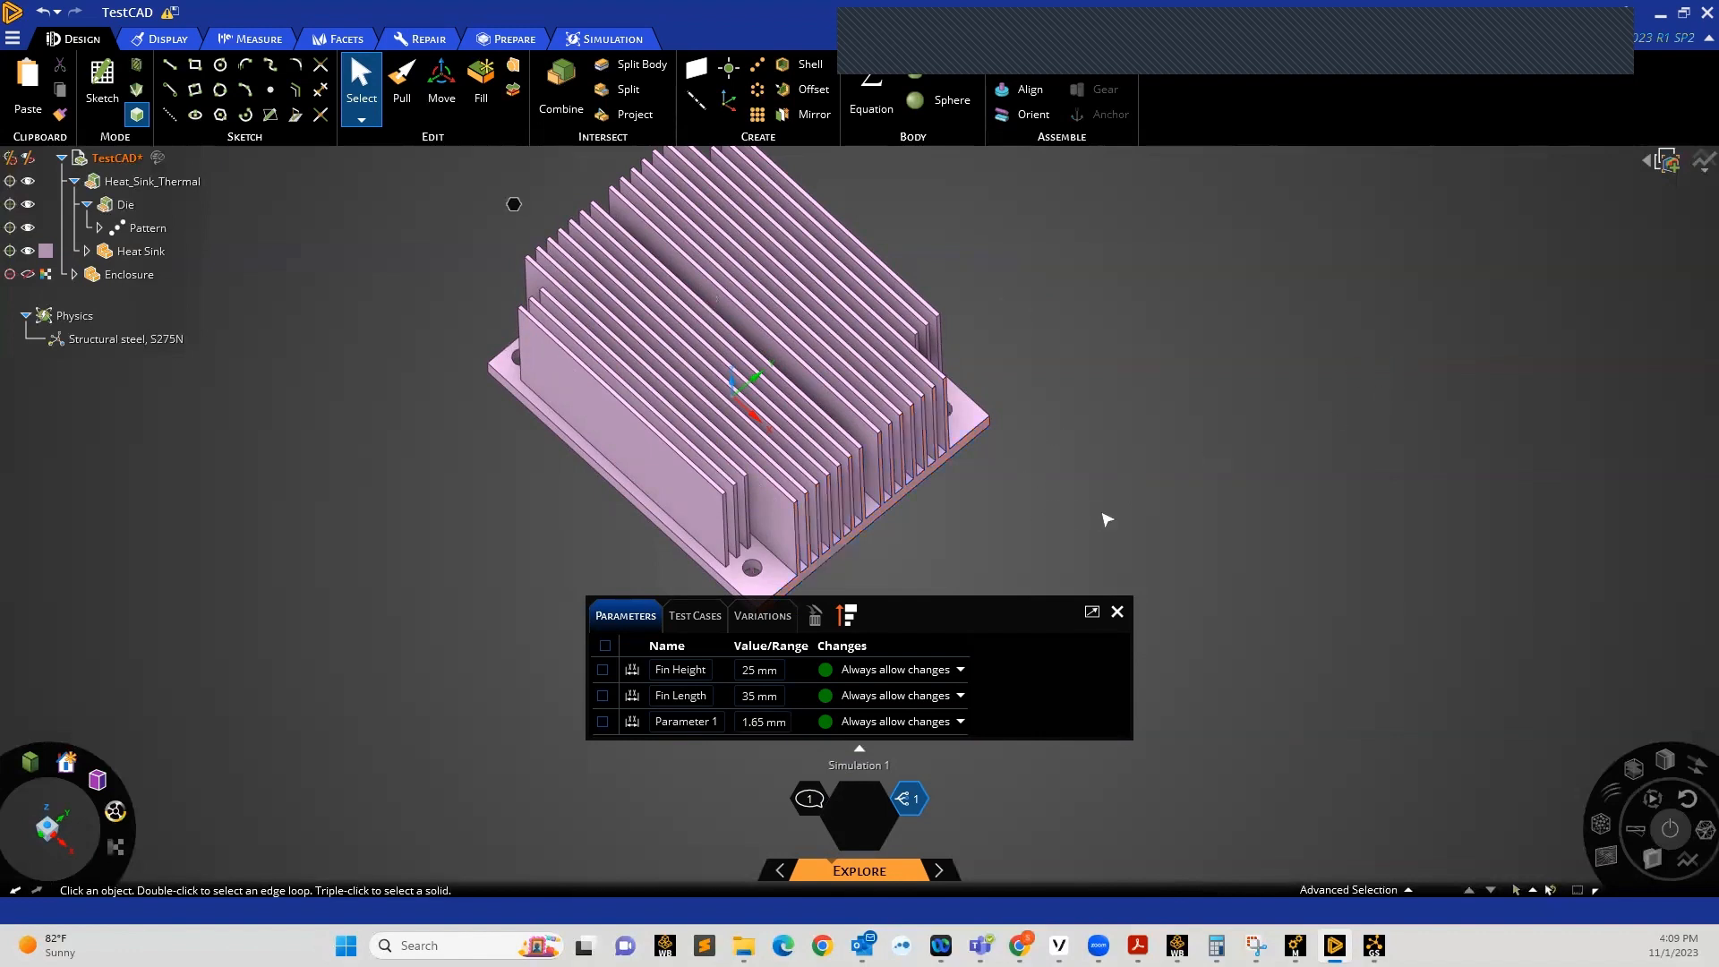
left_click(1117, 614)
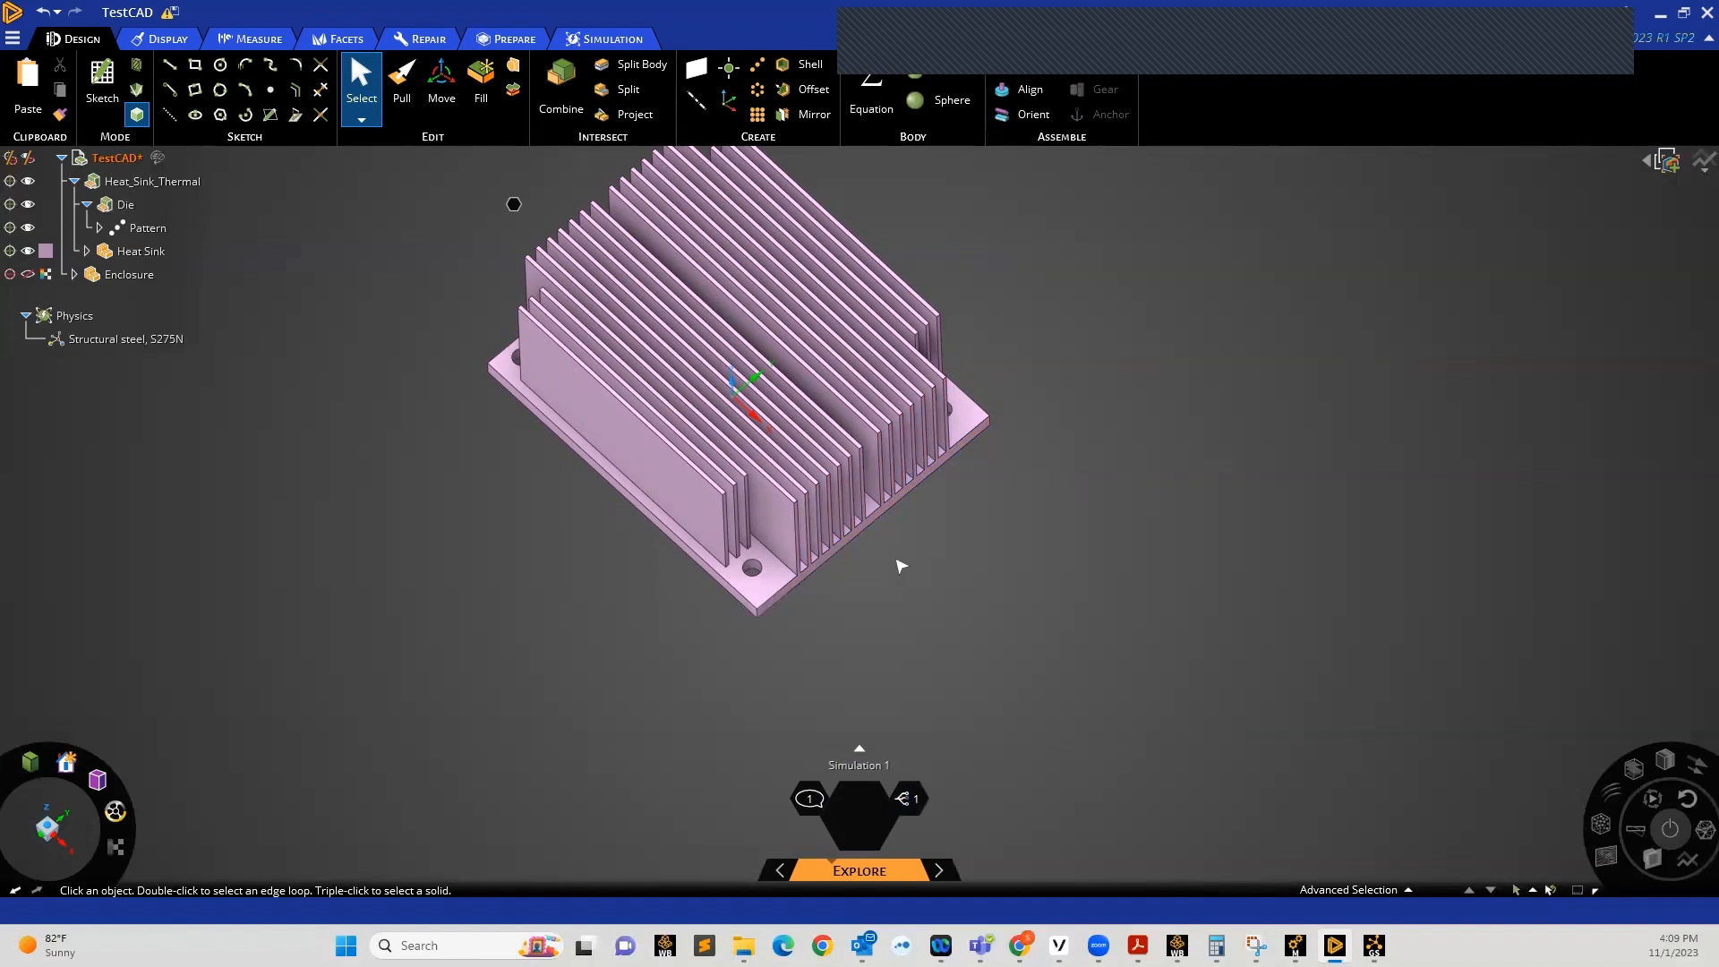
Examine the grid of dies on the heat sink's underside from several angles
middle_click_drag(811, 479, 952, 663)
middle_click_drag(913, 579, 881, 459)
middle_click_drag(865, 575, 851, 510)
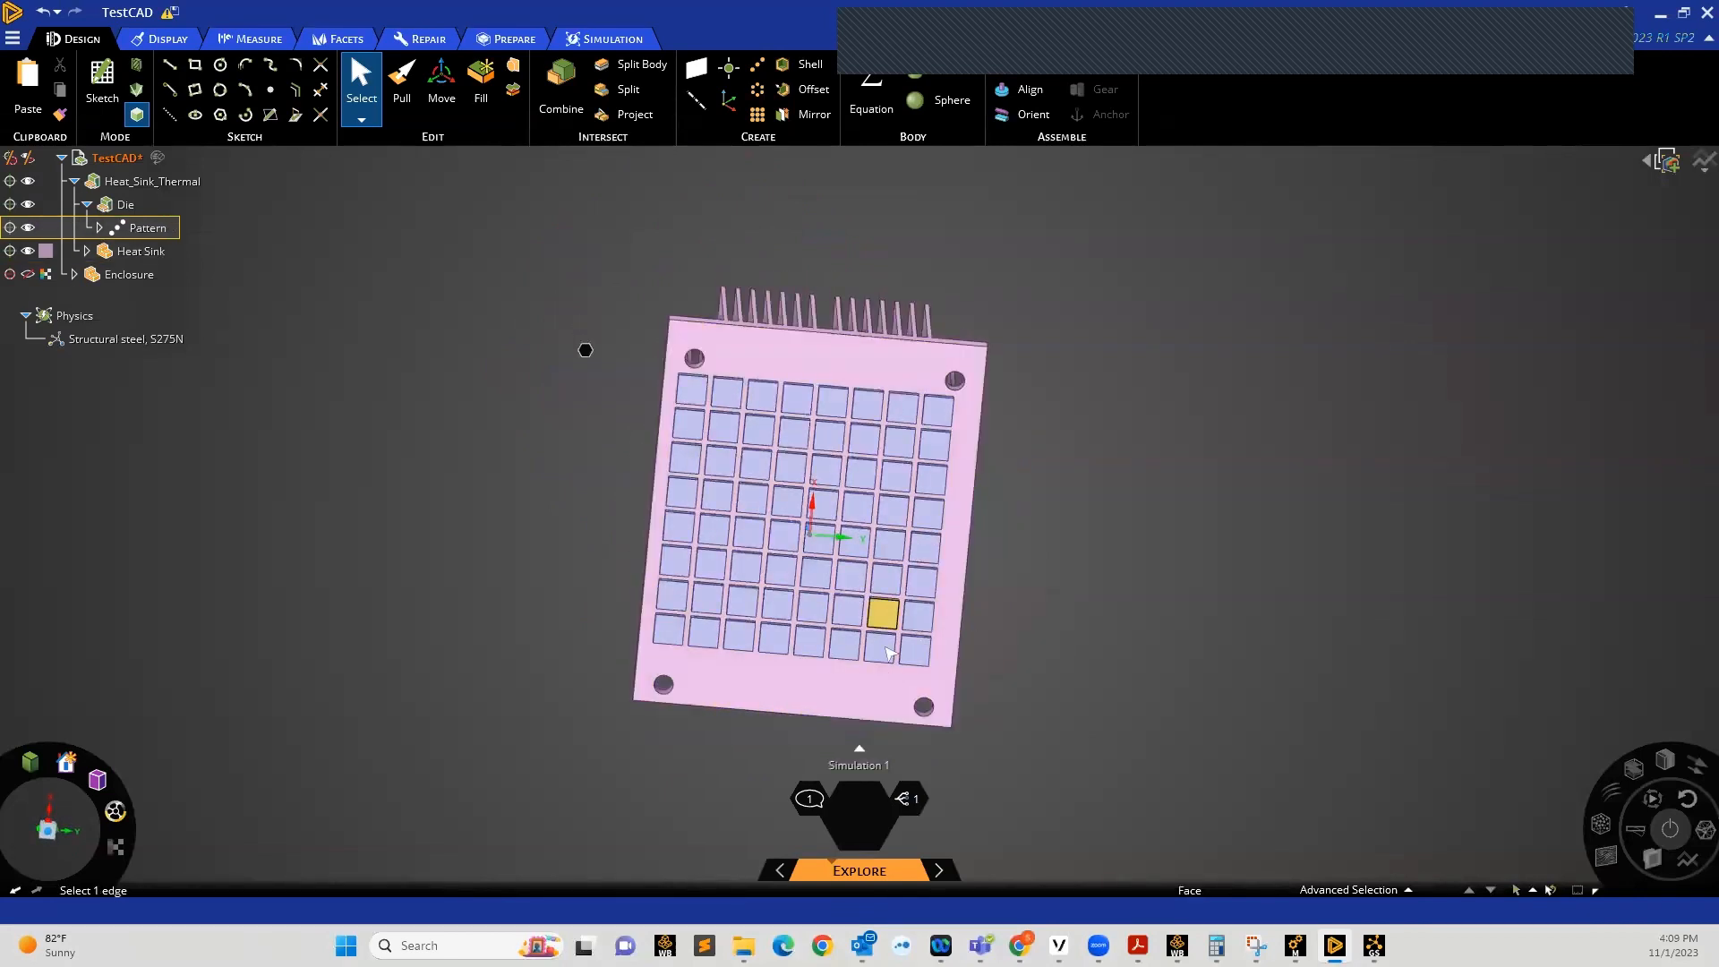
middle_click_drag(886, 646, 897, 606)
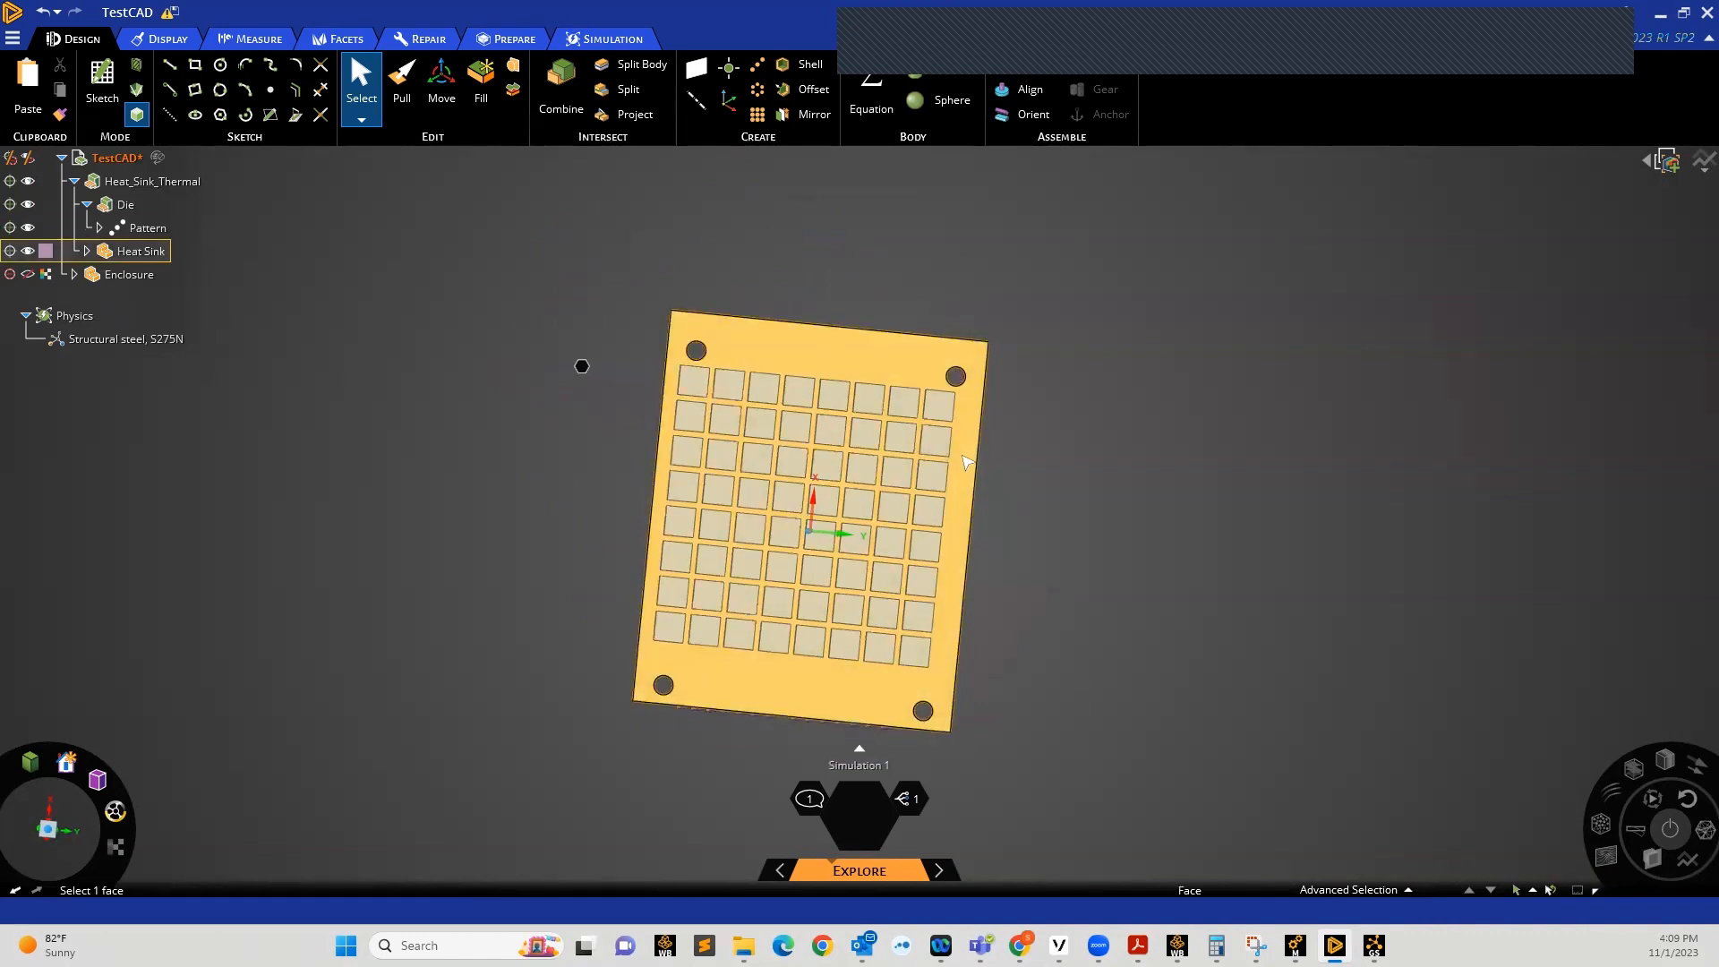
middle_click_drag(1028, 529, 1042, 703)
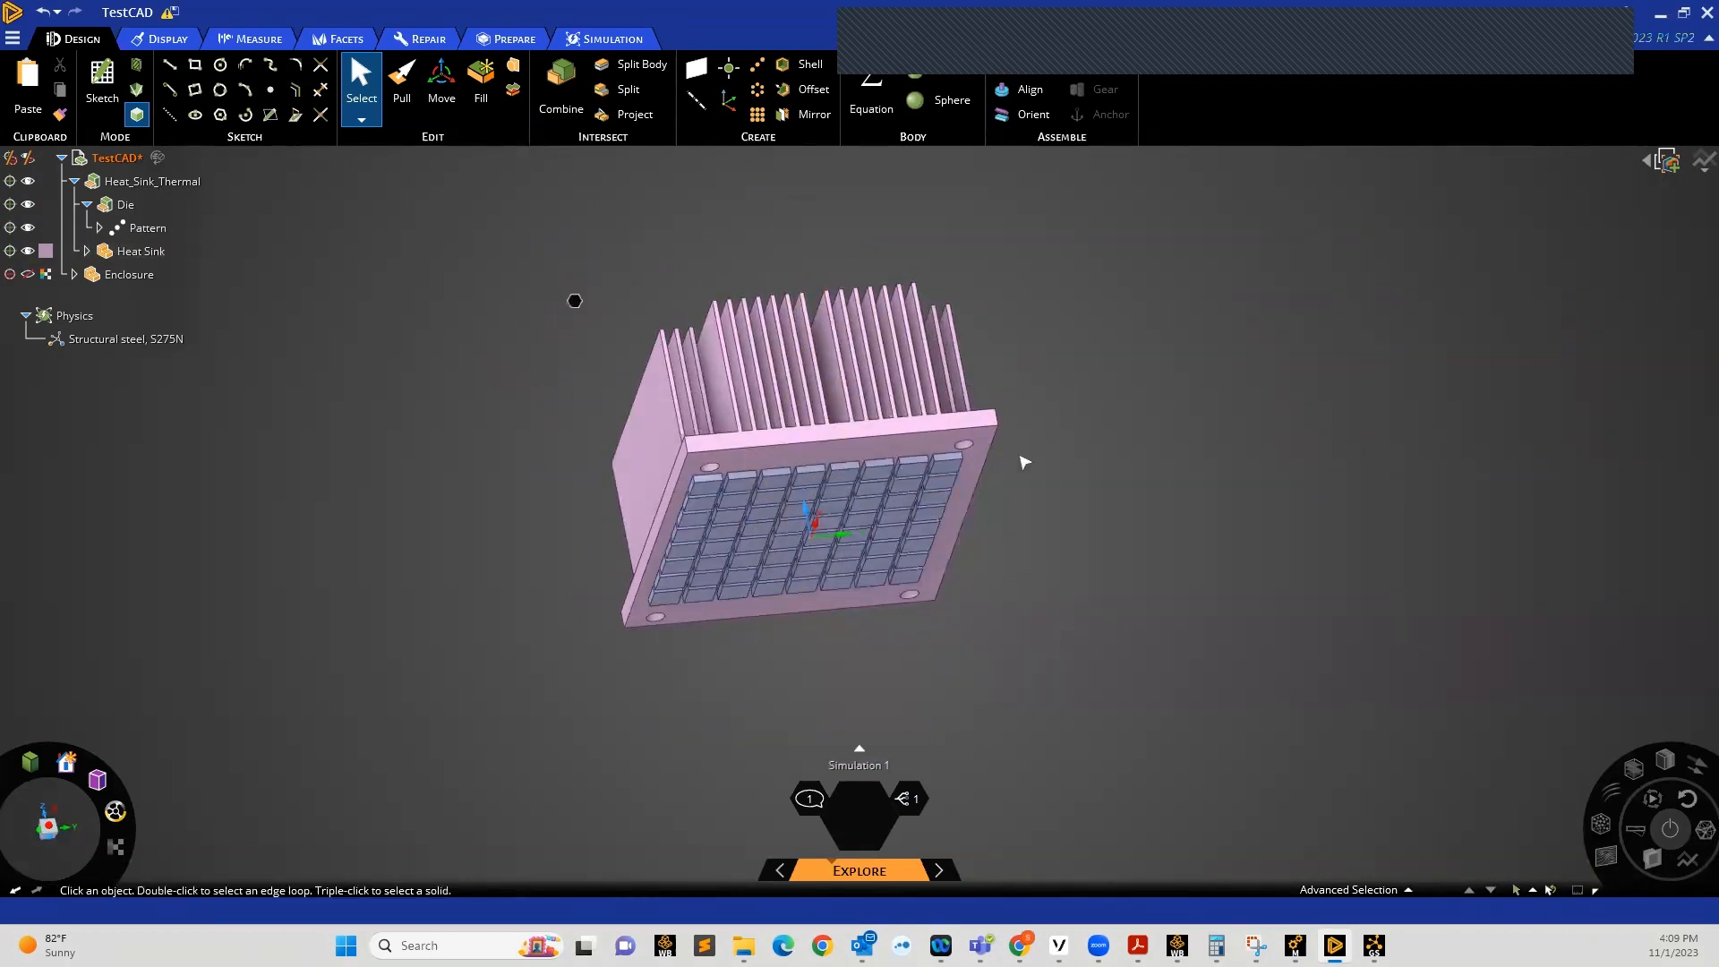
middle_click_drag(1035, 511, 1027, 460)
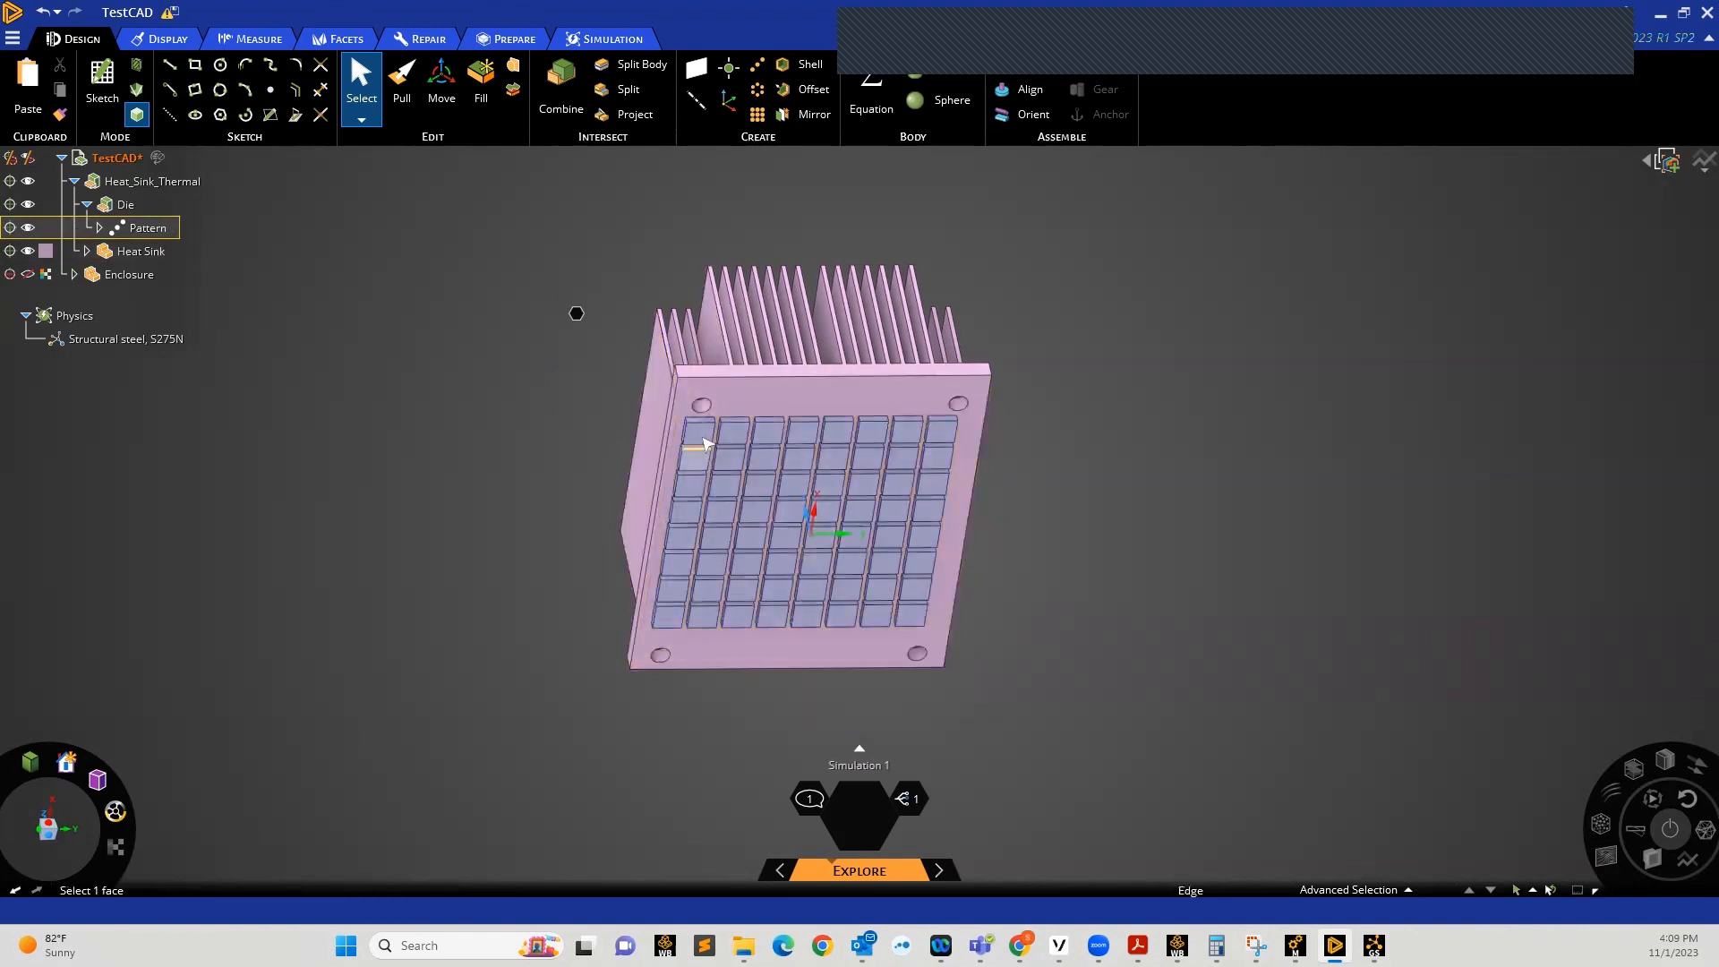
Select a face of the corner die in the Pattern to show the pattern's counts and spacing dimensions
left_click(144, 229)
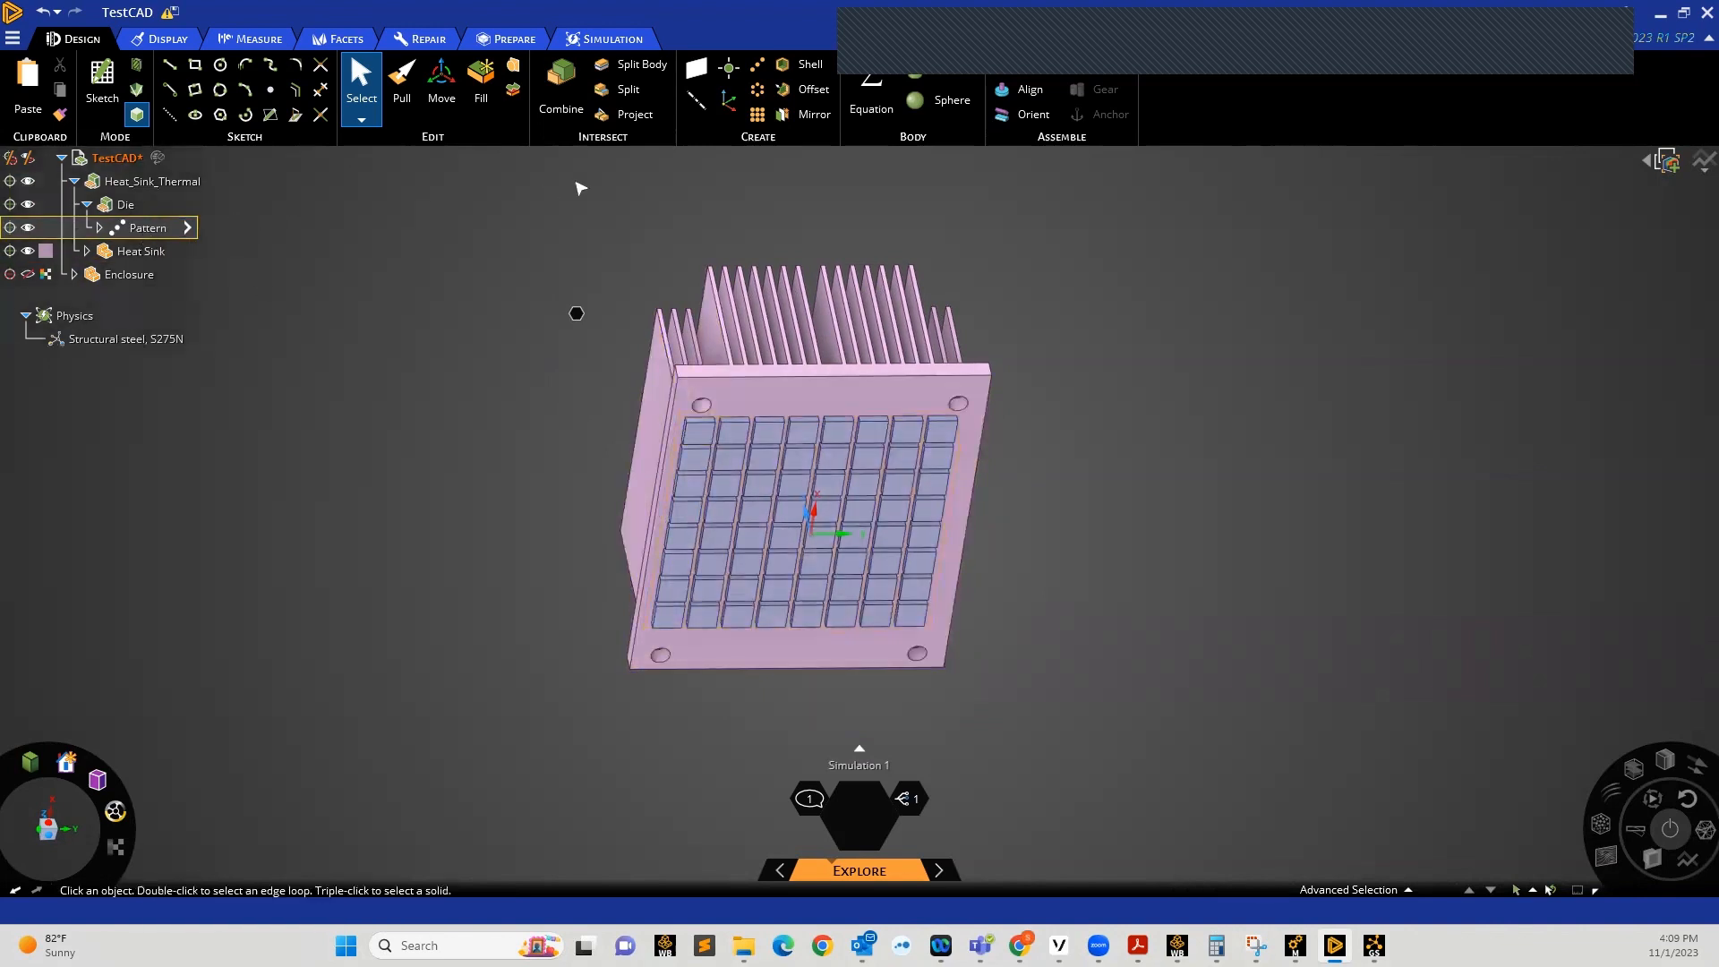
left_click(707, 430)
left_click(700, 437)
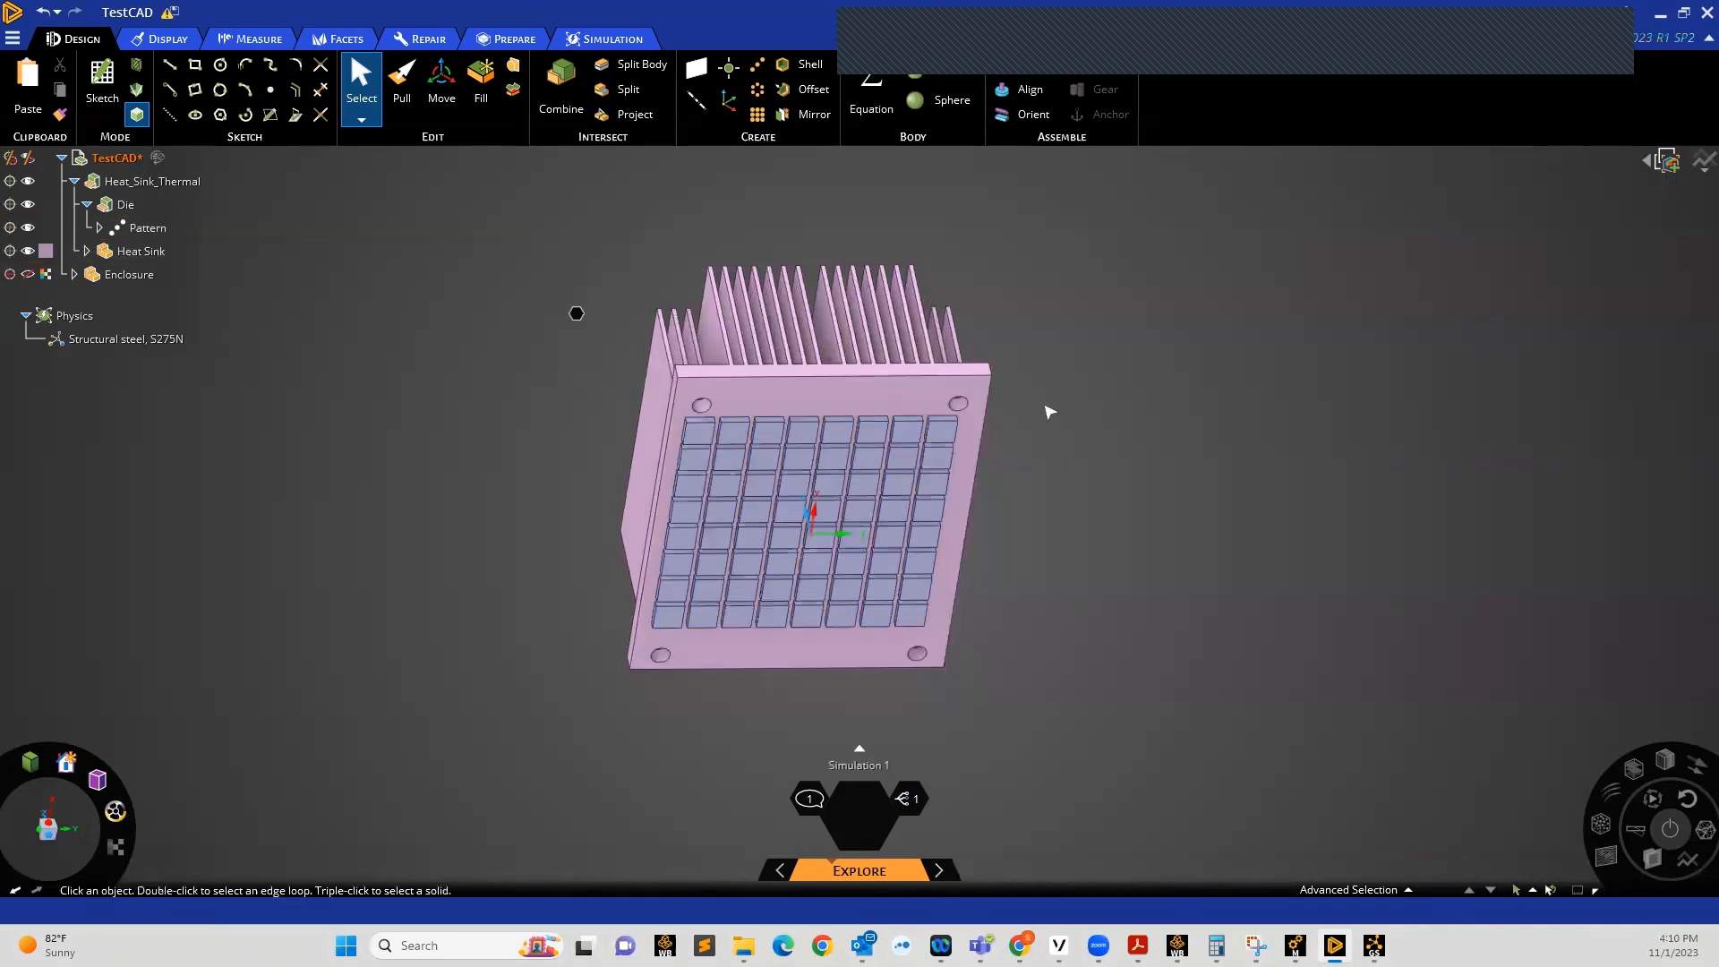
middle_click_drag(993, 547, 947, 459)
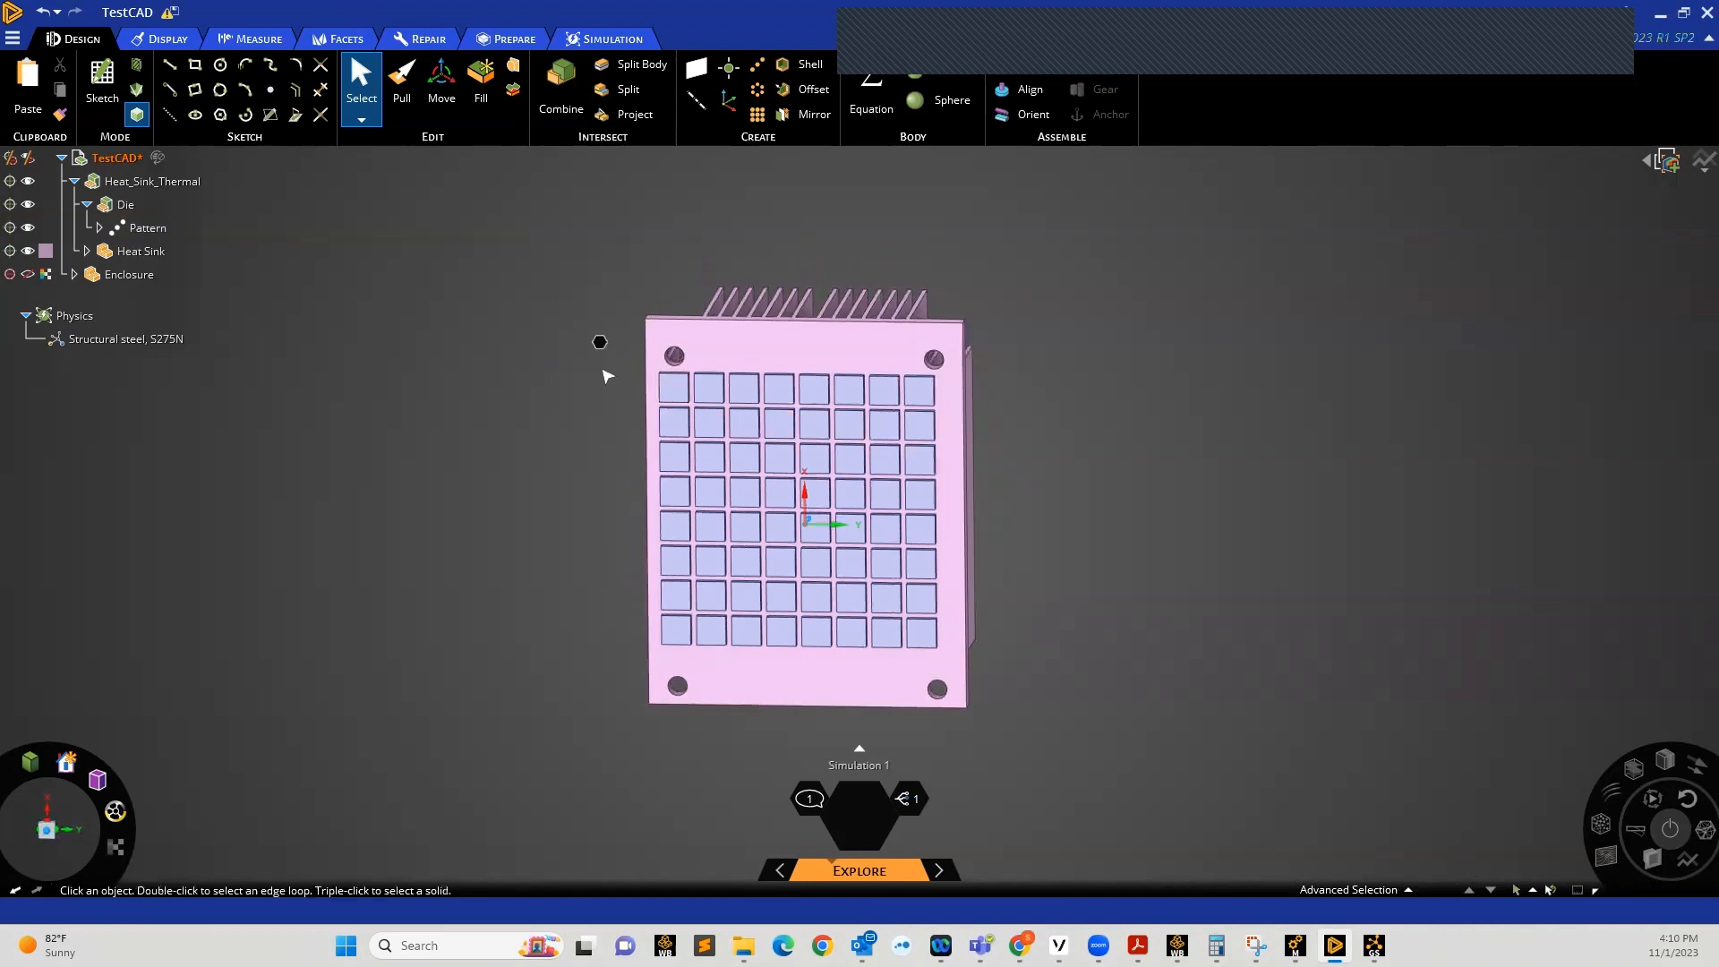
middle_click_drag(855, 510, 799, 445)
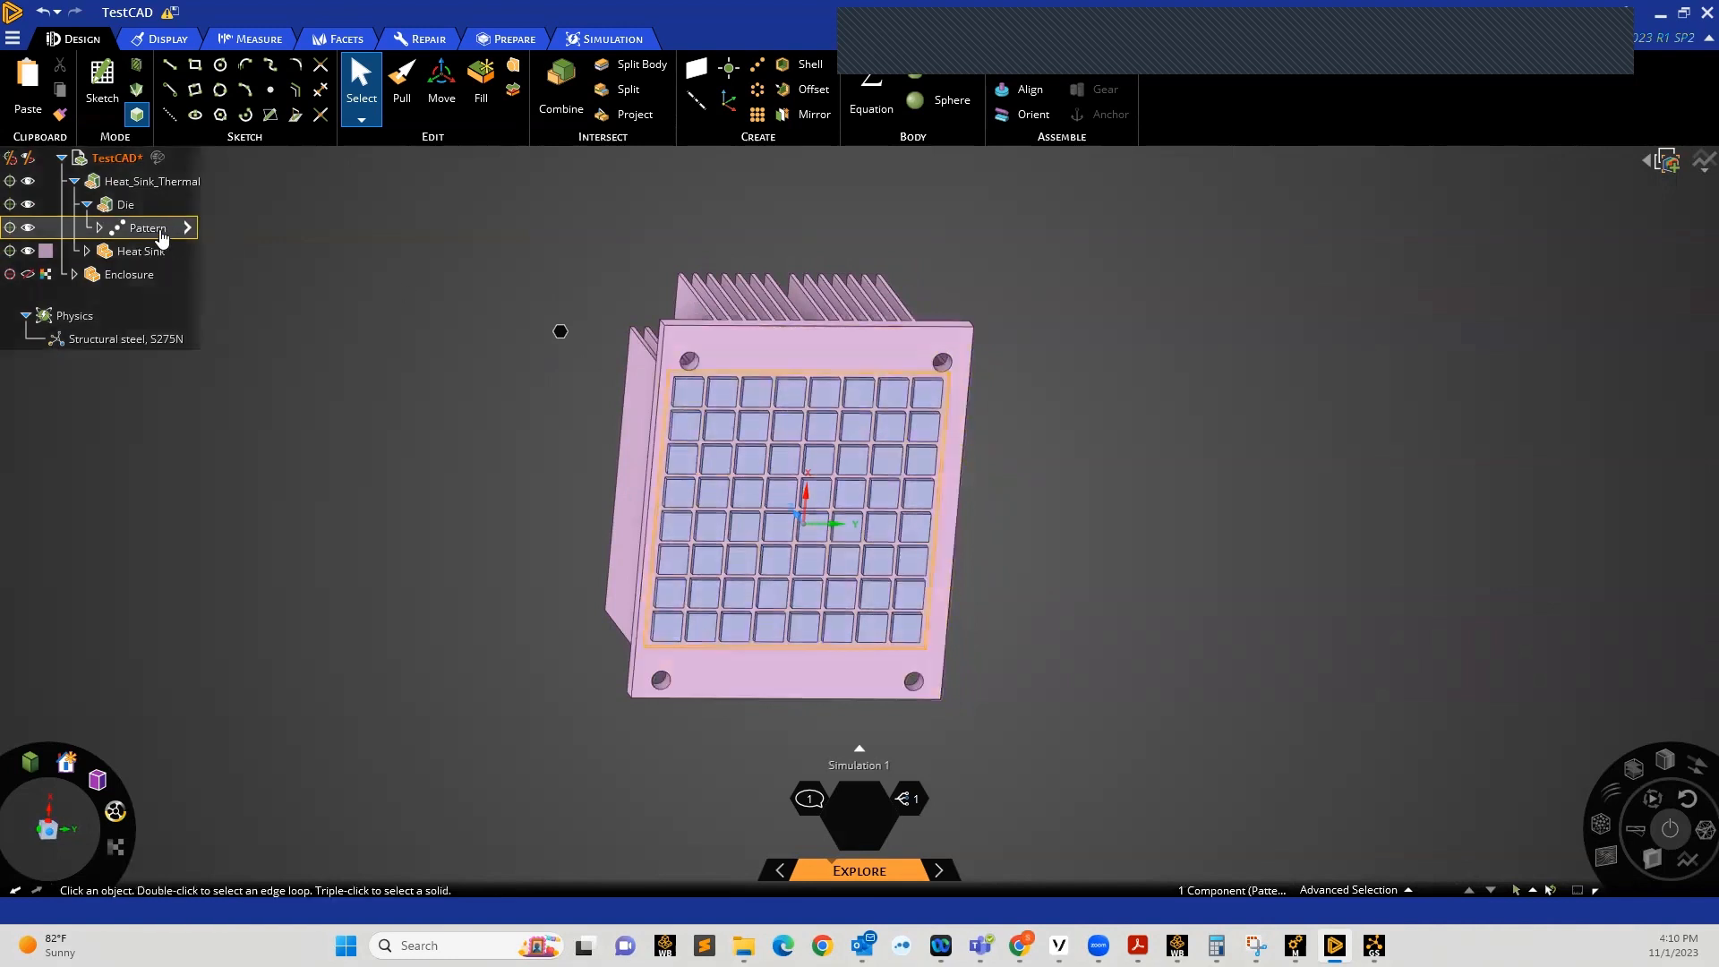
left_click(695, 398)
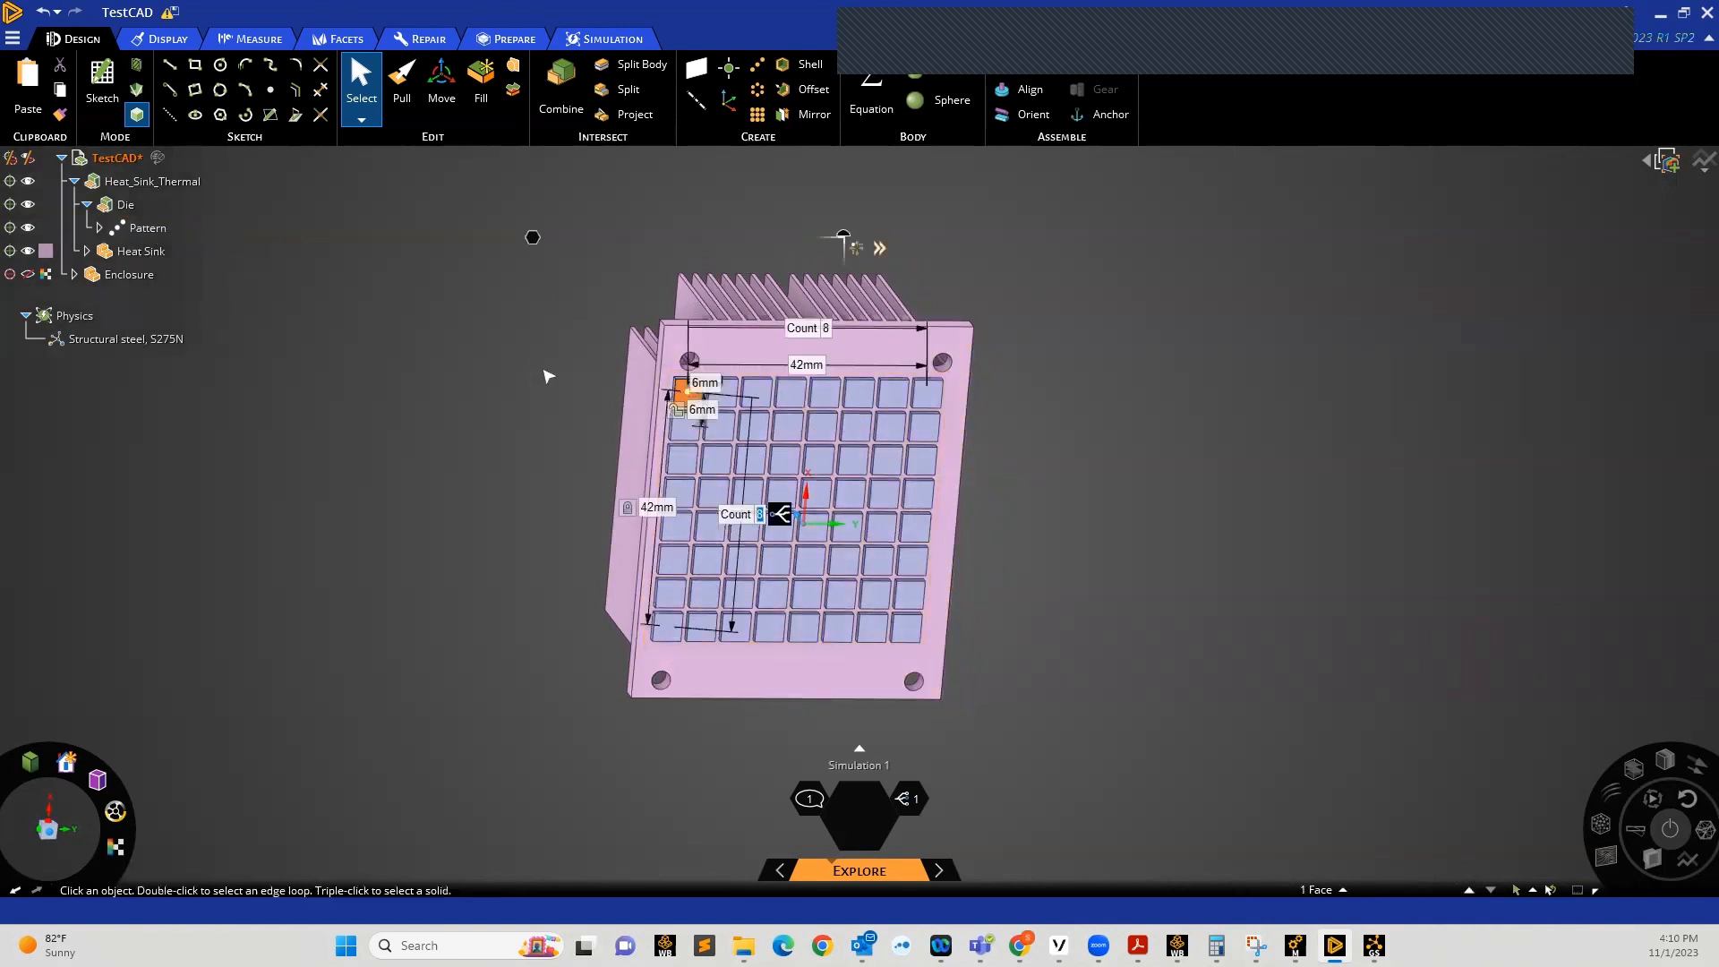
middle_click_drag(786, 419, 793, 430)
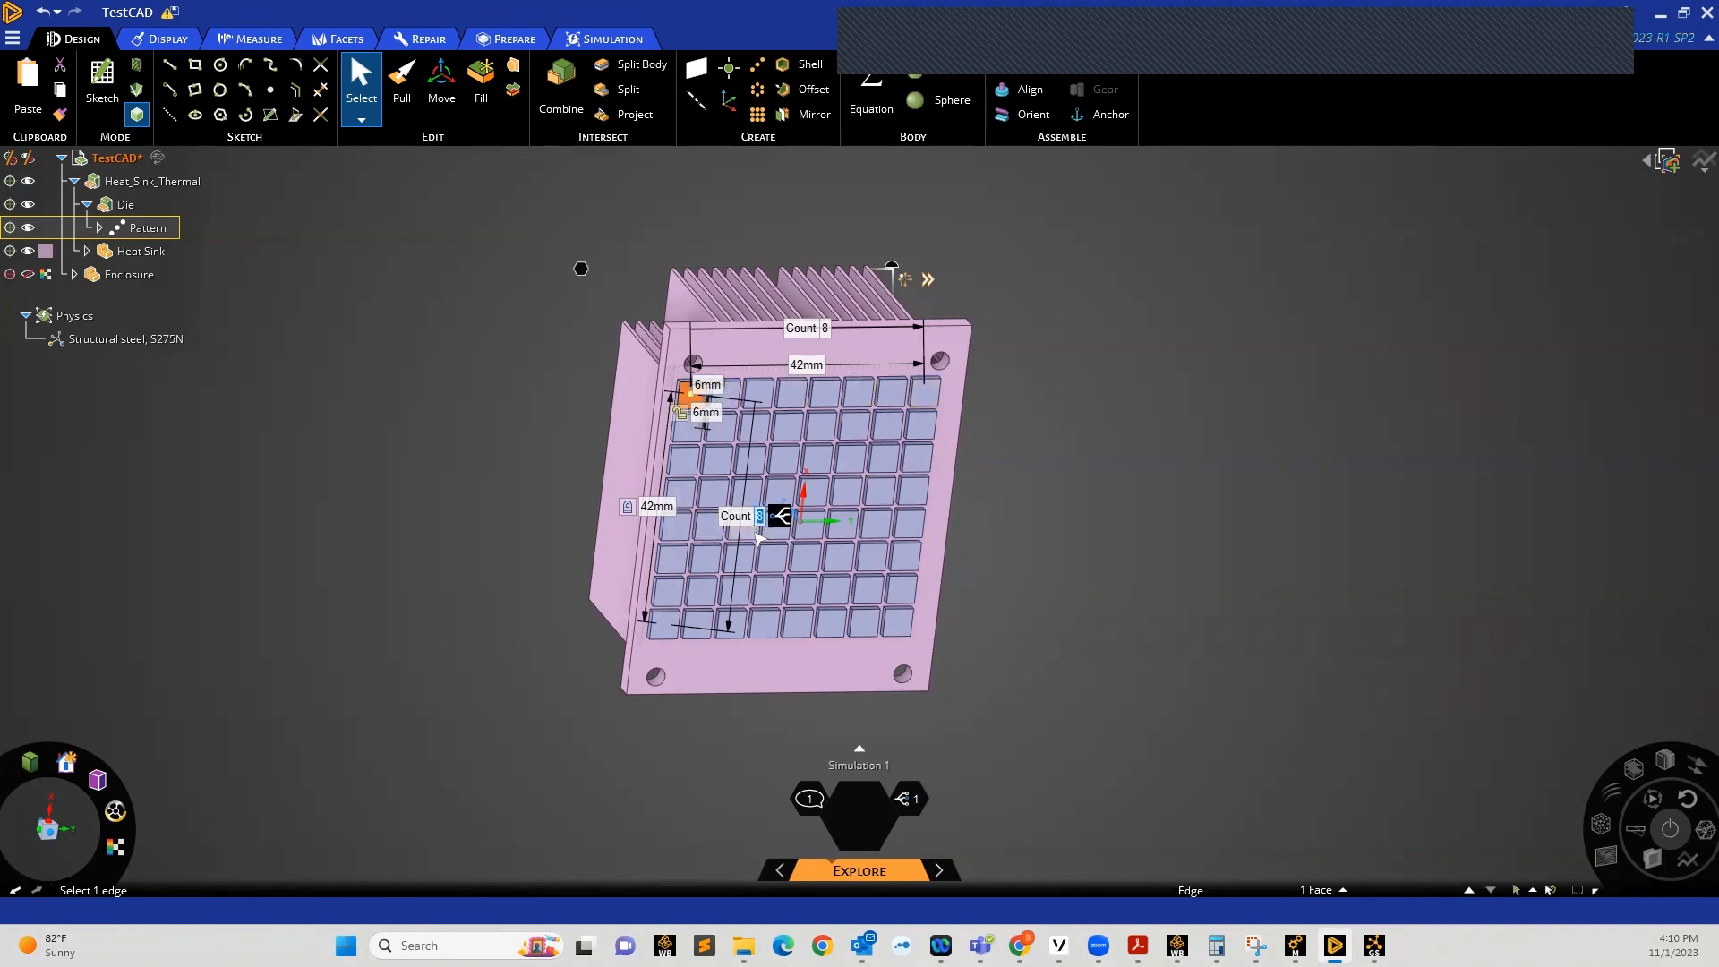
Examine the die pattern's overall length and die-to-die spacing dimensions in both directions around the corner die
middle_click_drag(808, 571, 802, 553)
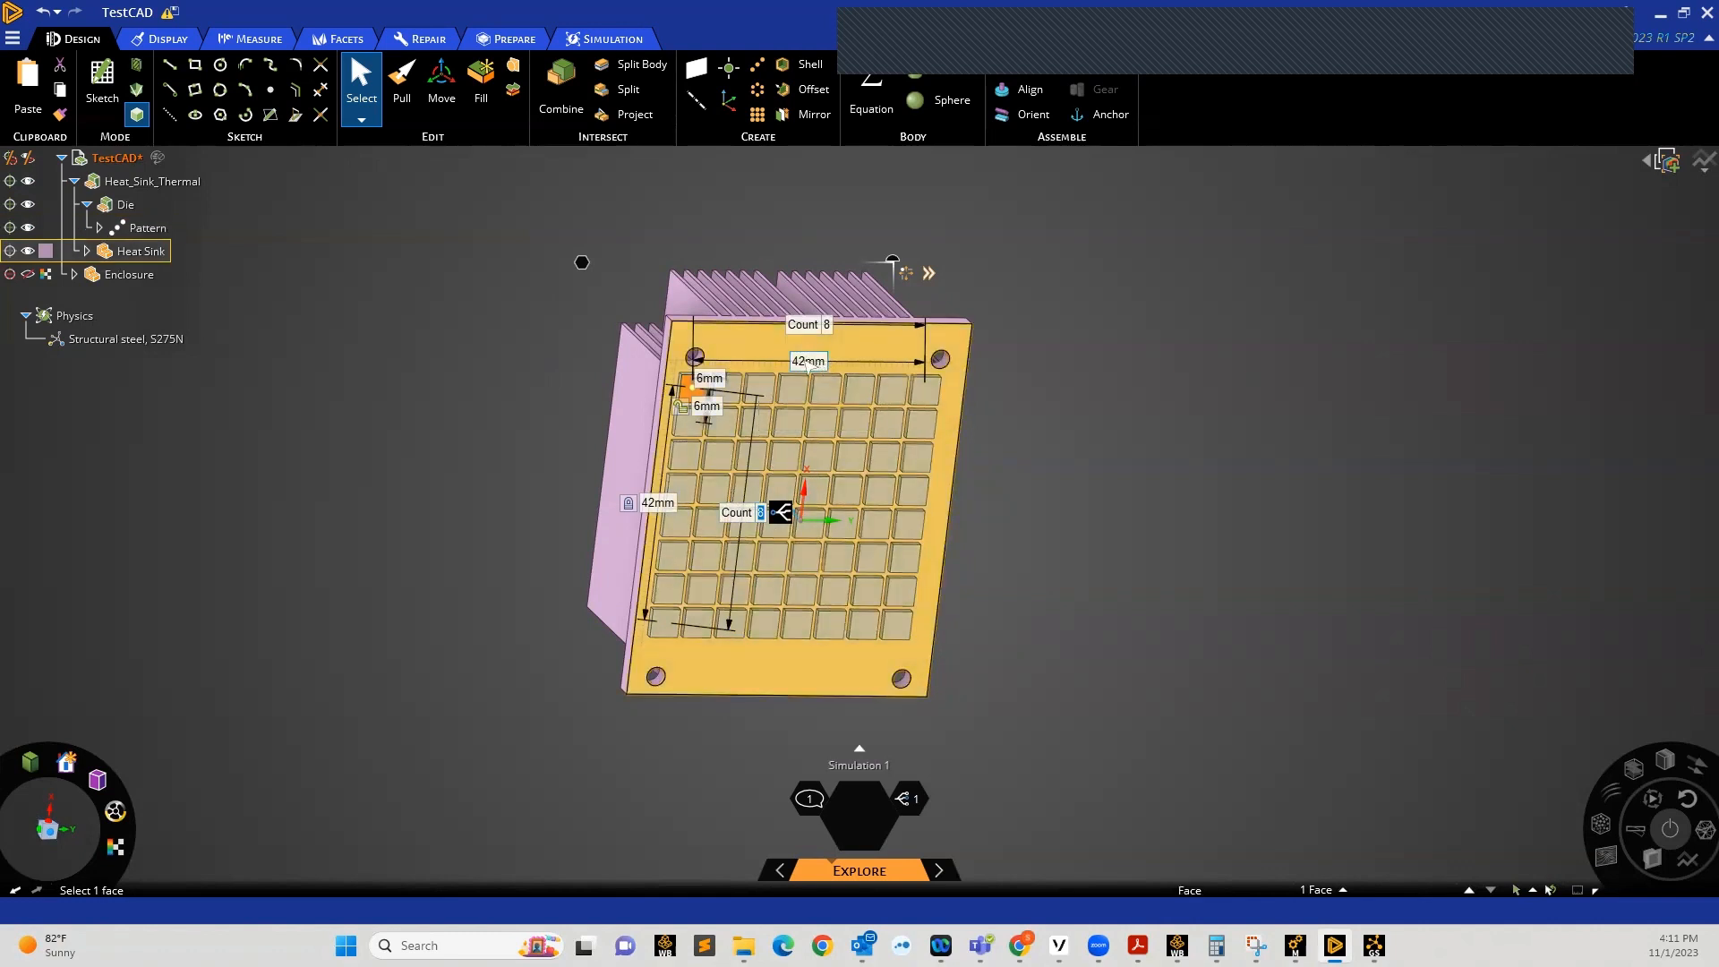
left_click(809, 362)
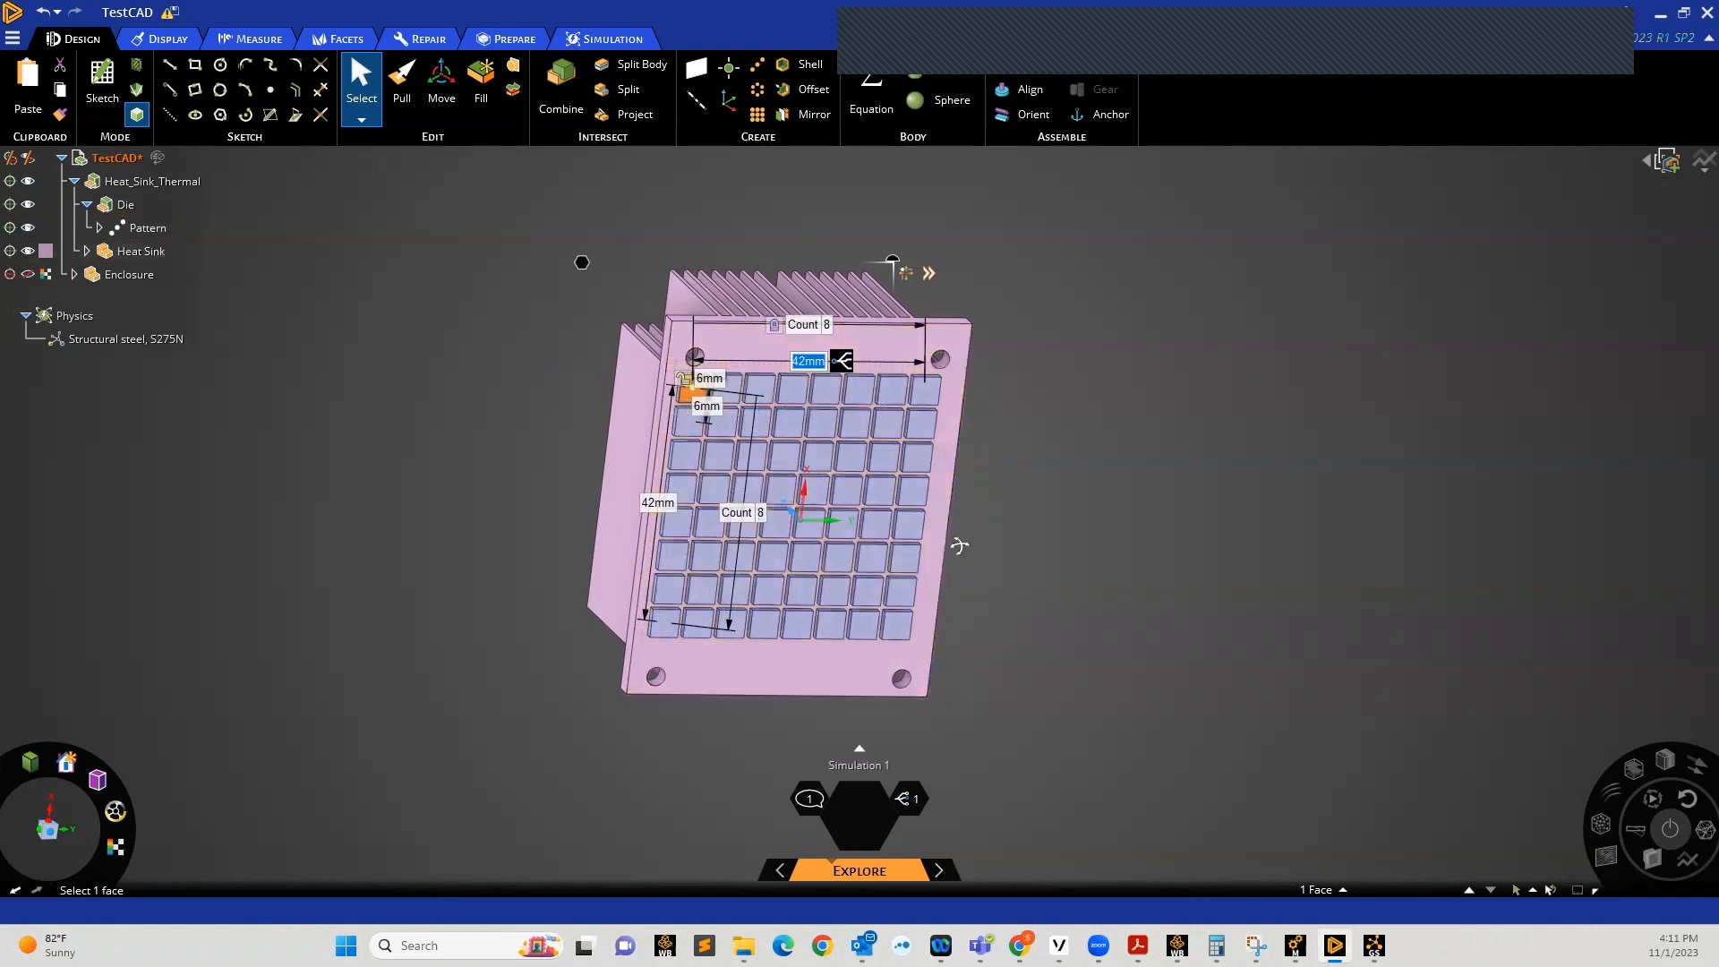
middle_click_drag(952, 540, 928, 517)
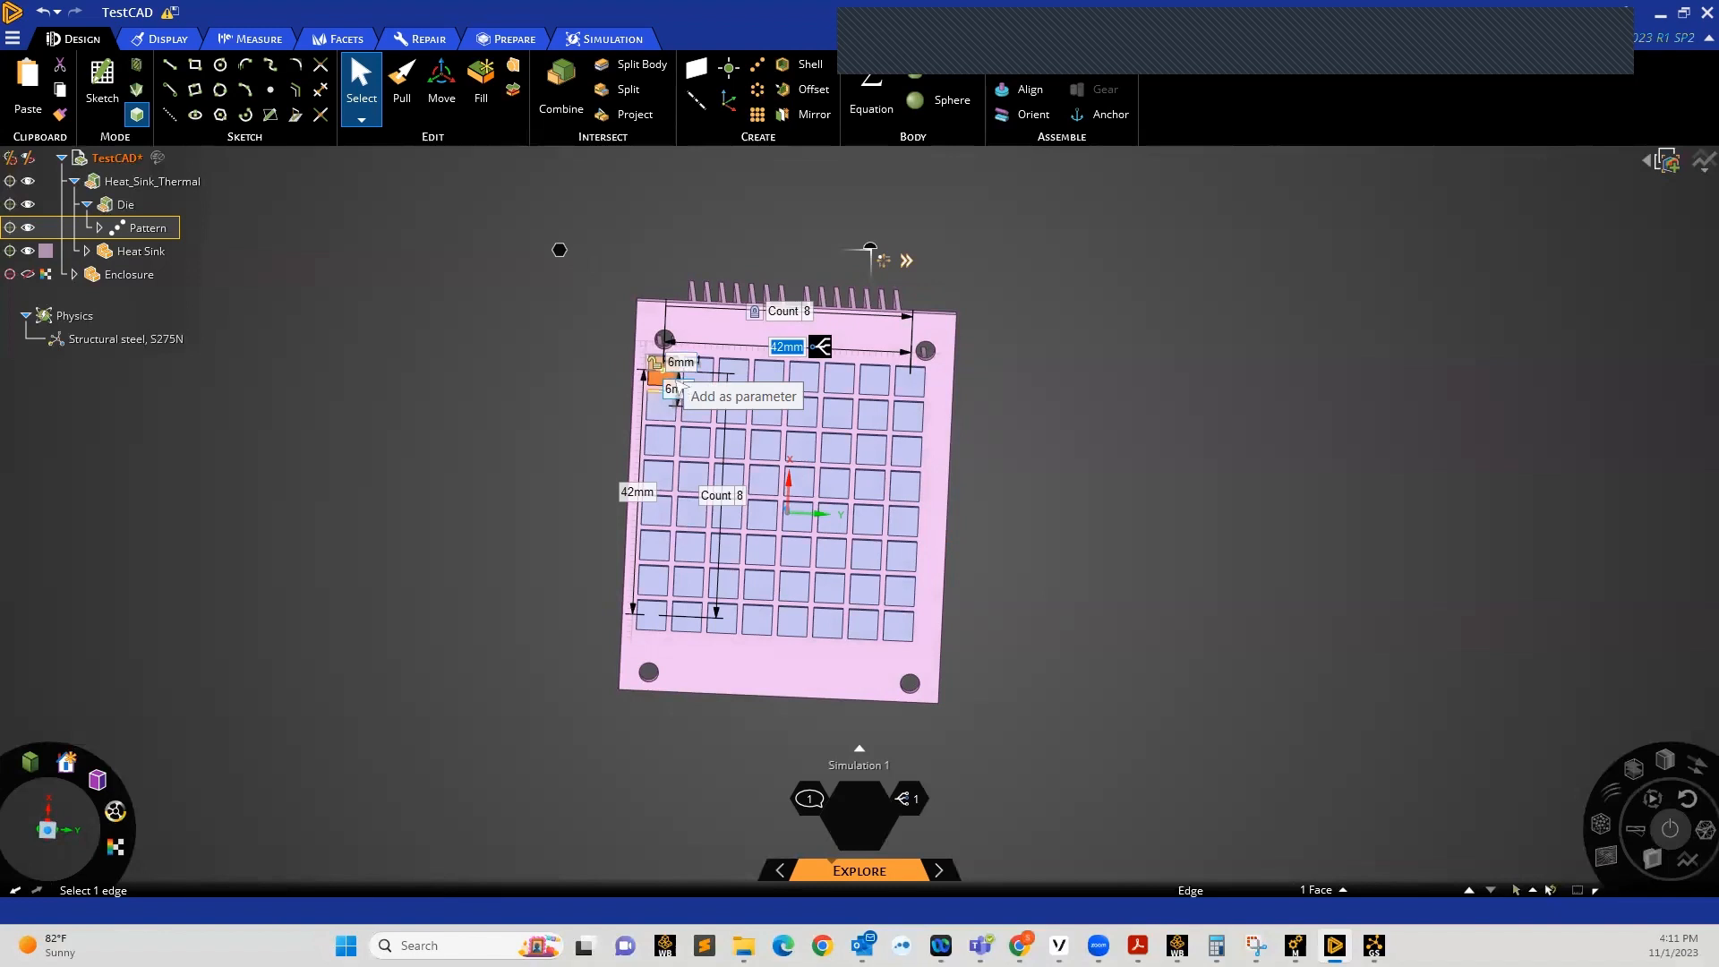
key("Tab")
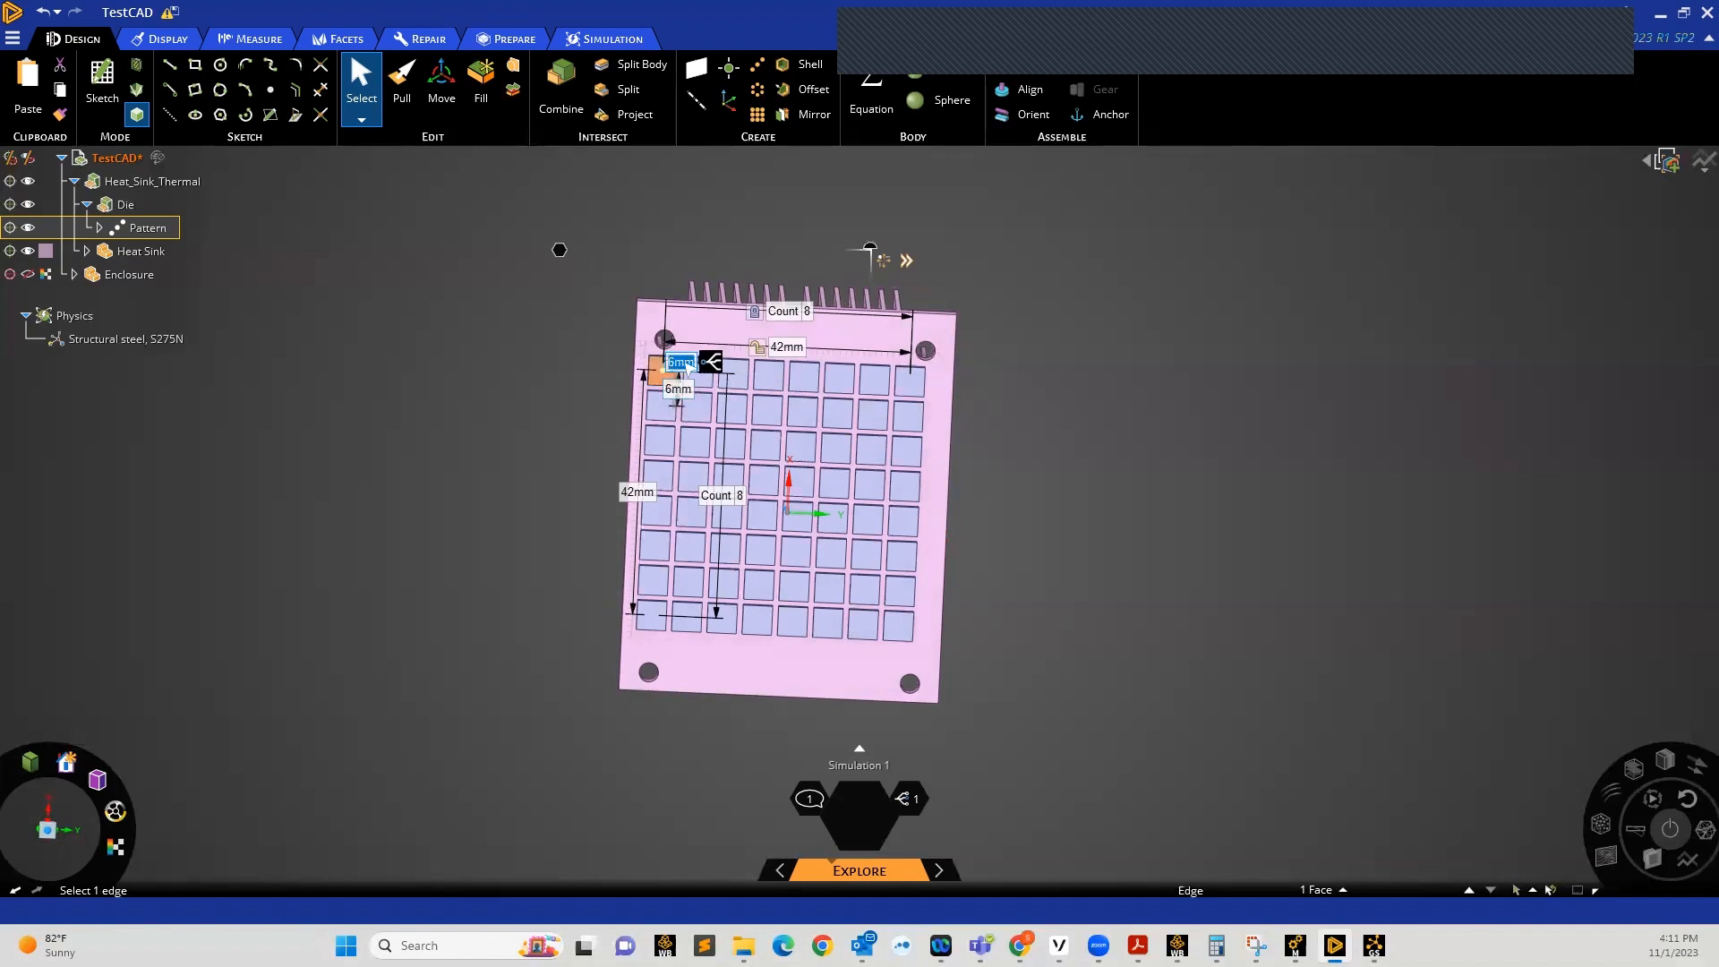
scroll(685, 418, "up", 3)
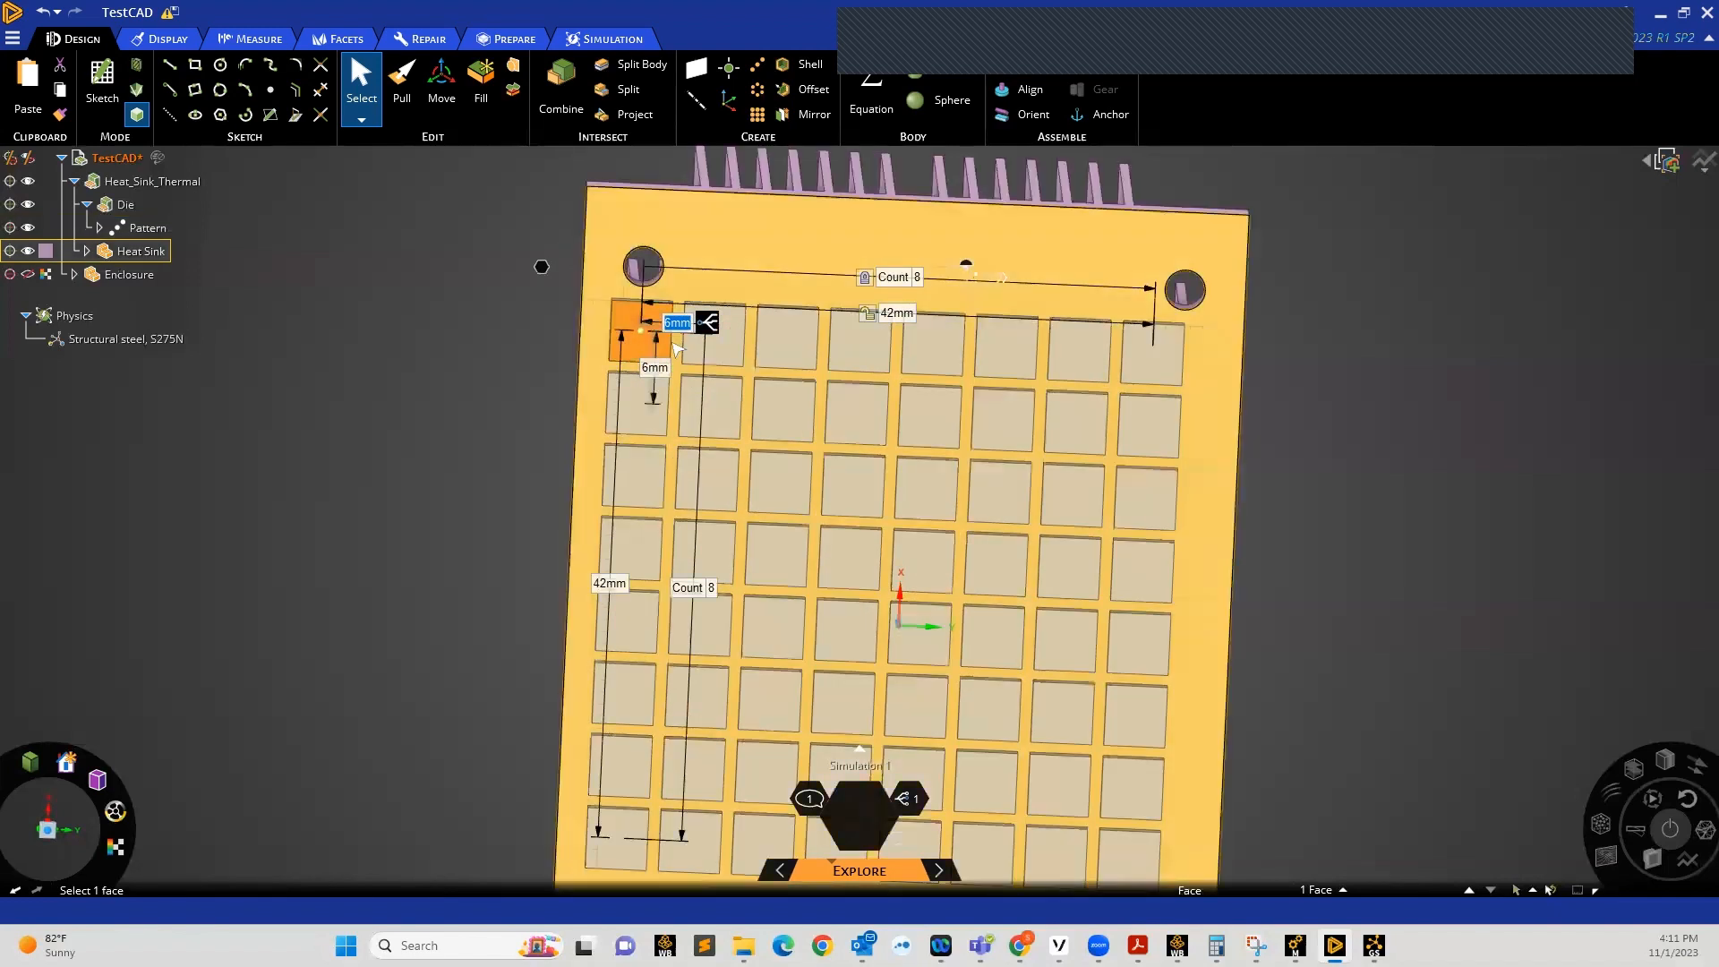
scroll(690, 358, "up", 4)
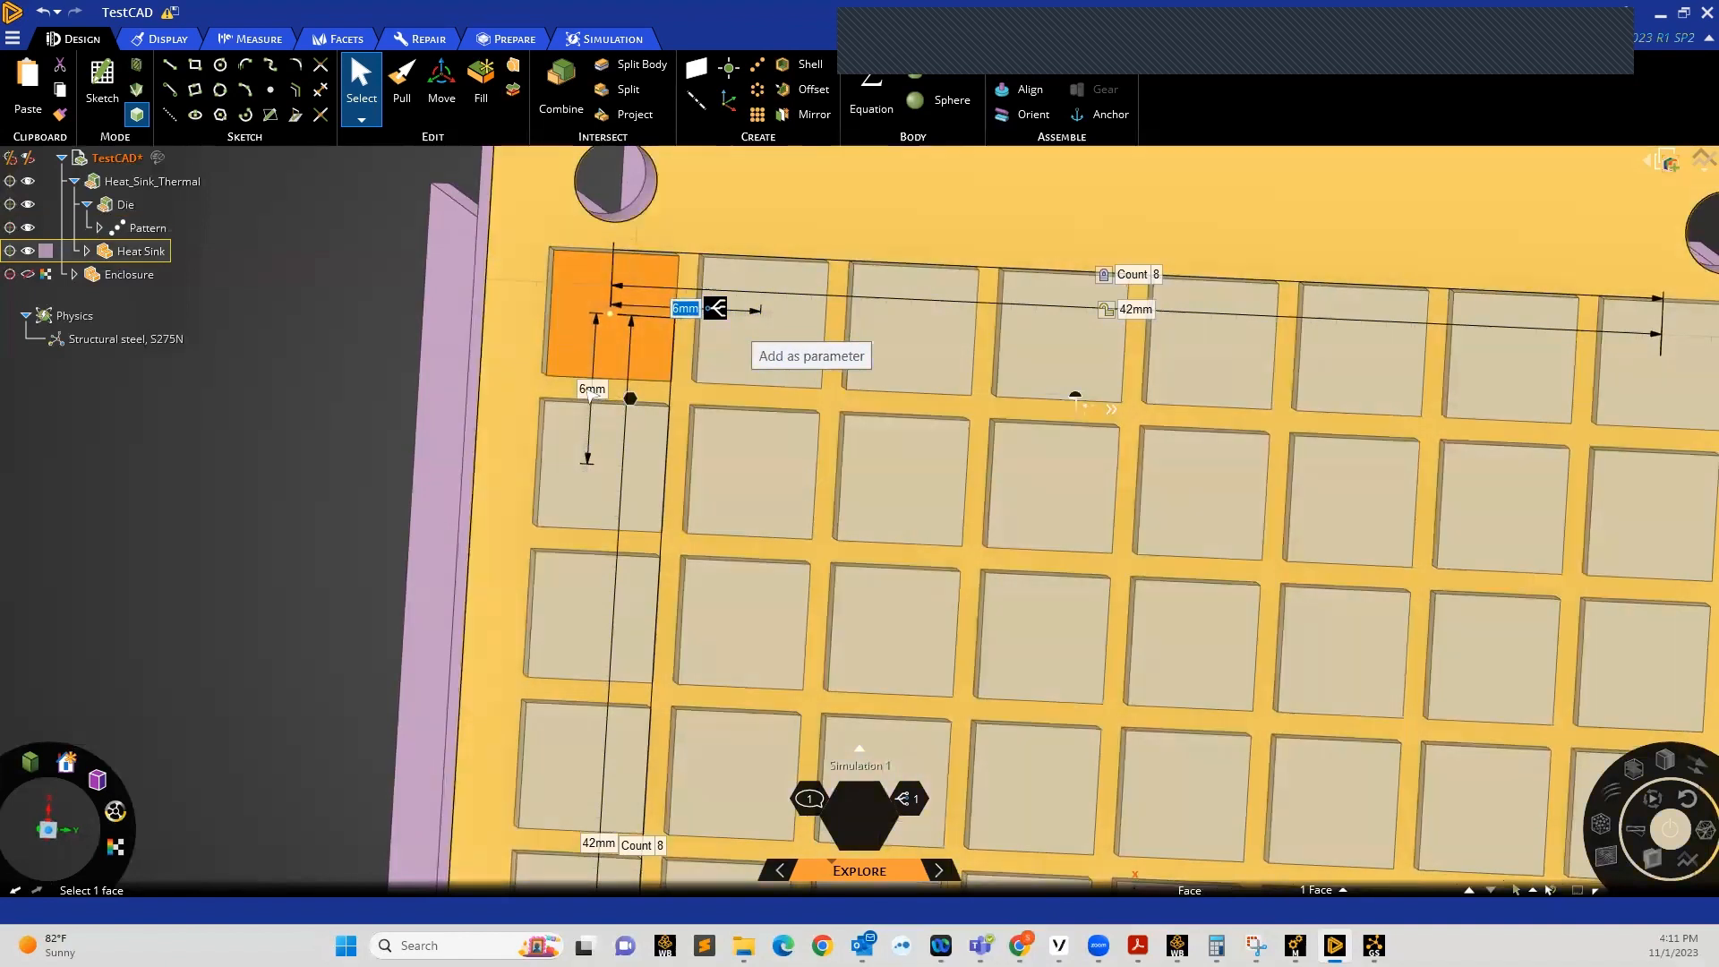
left_click(591, 391)
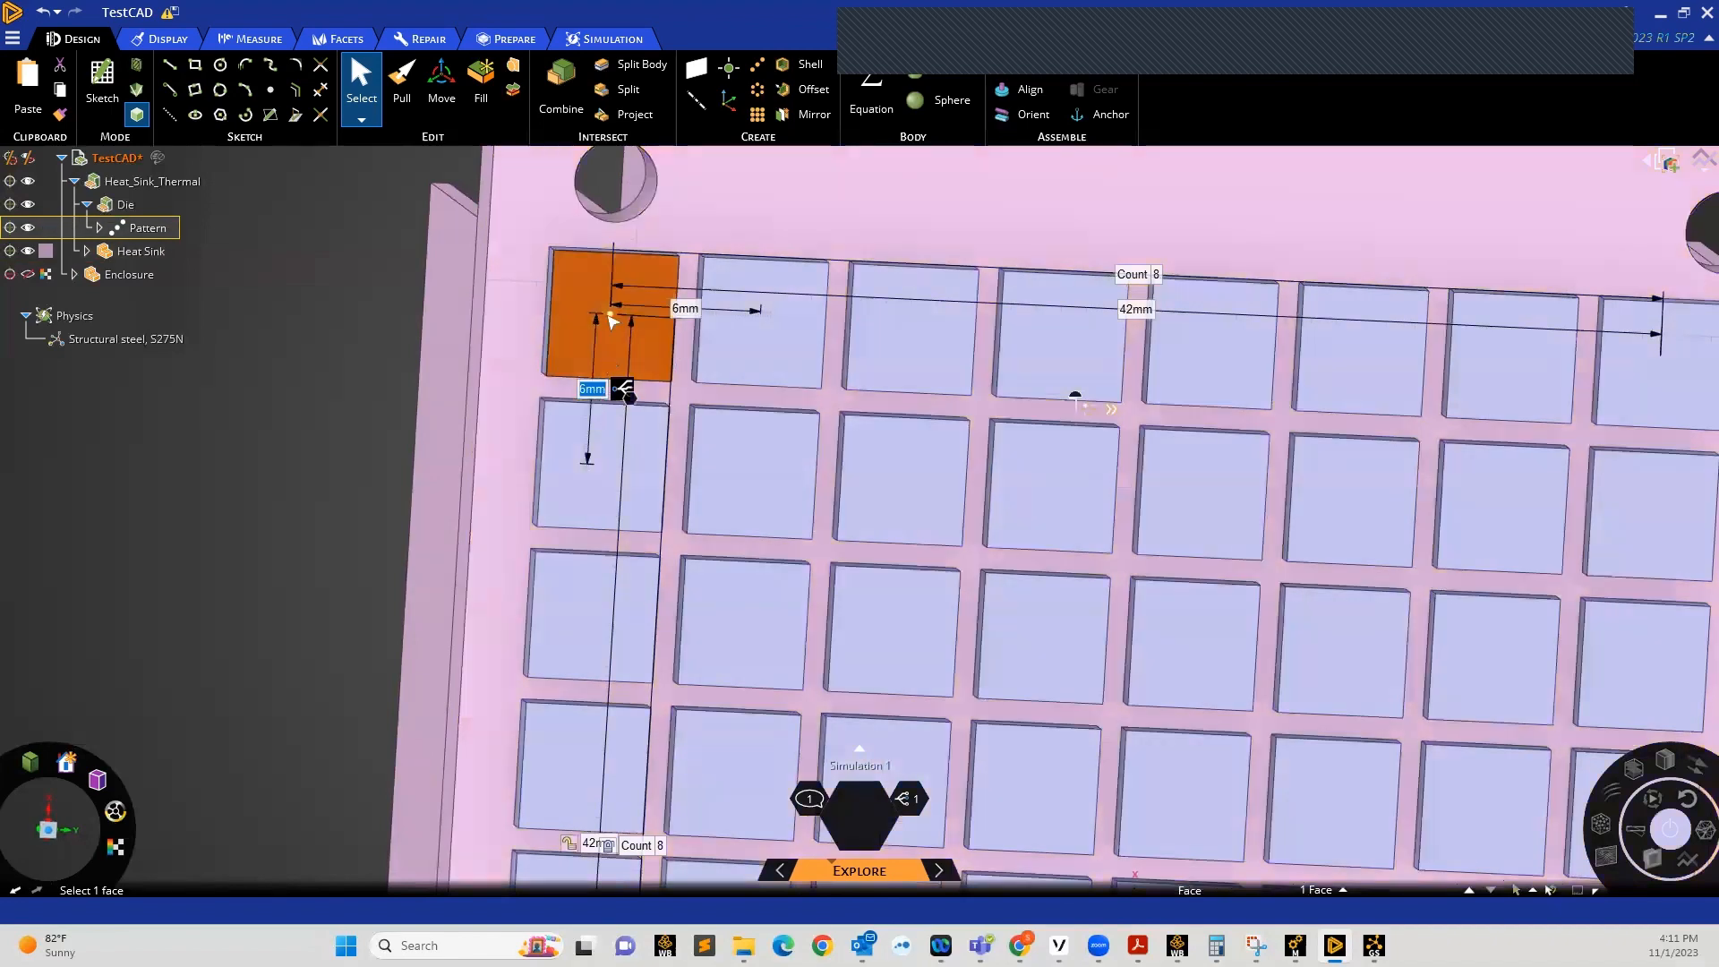
scroll(588, 395, "down", 5)
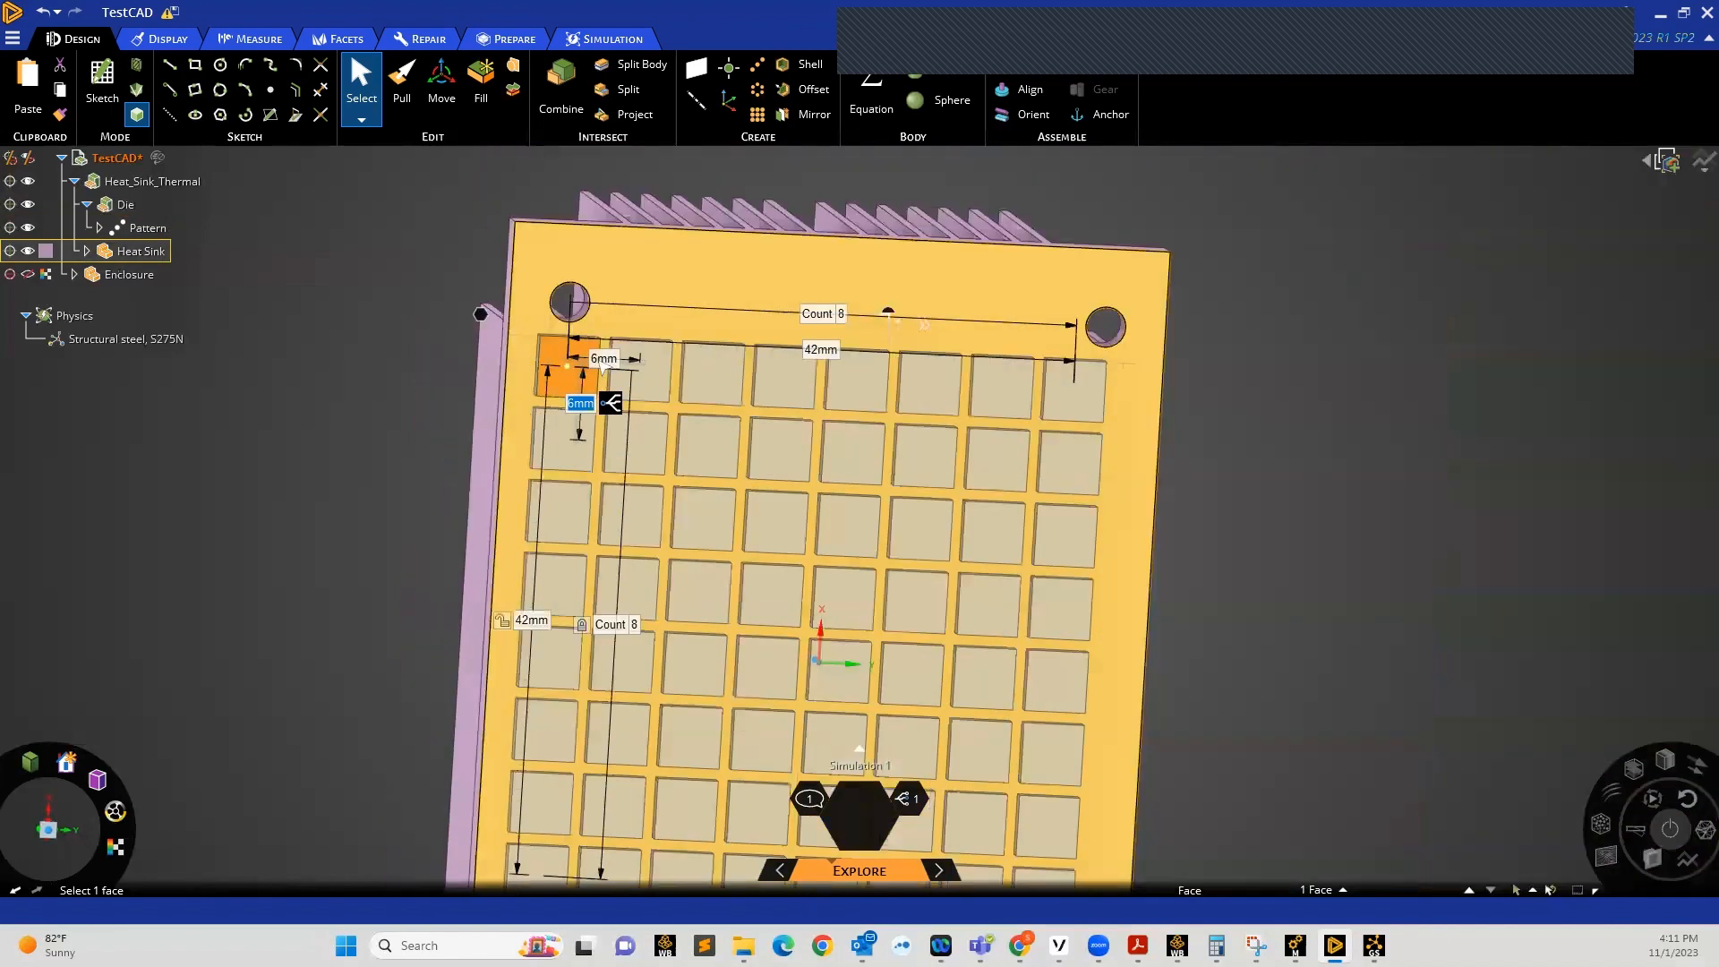
scroll(616, 426, "down", 2)
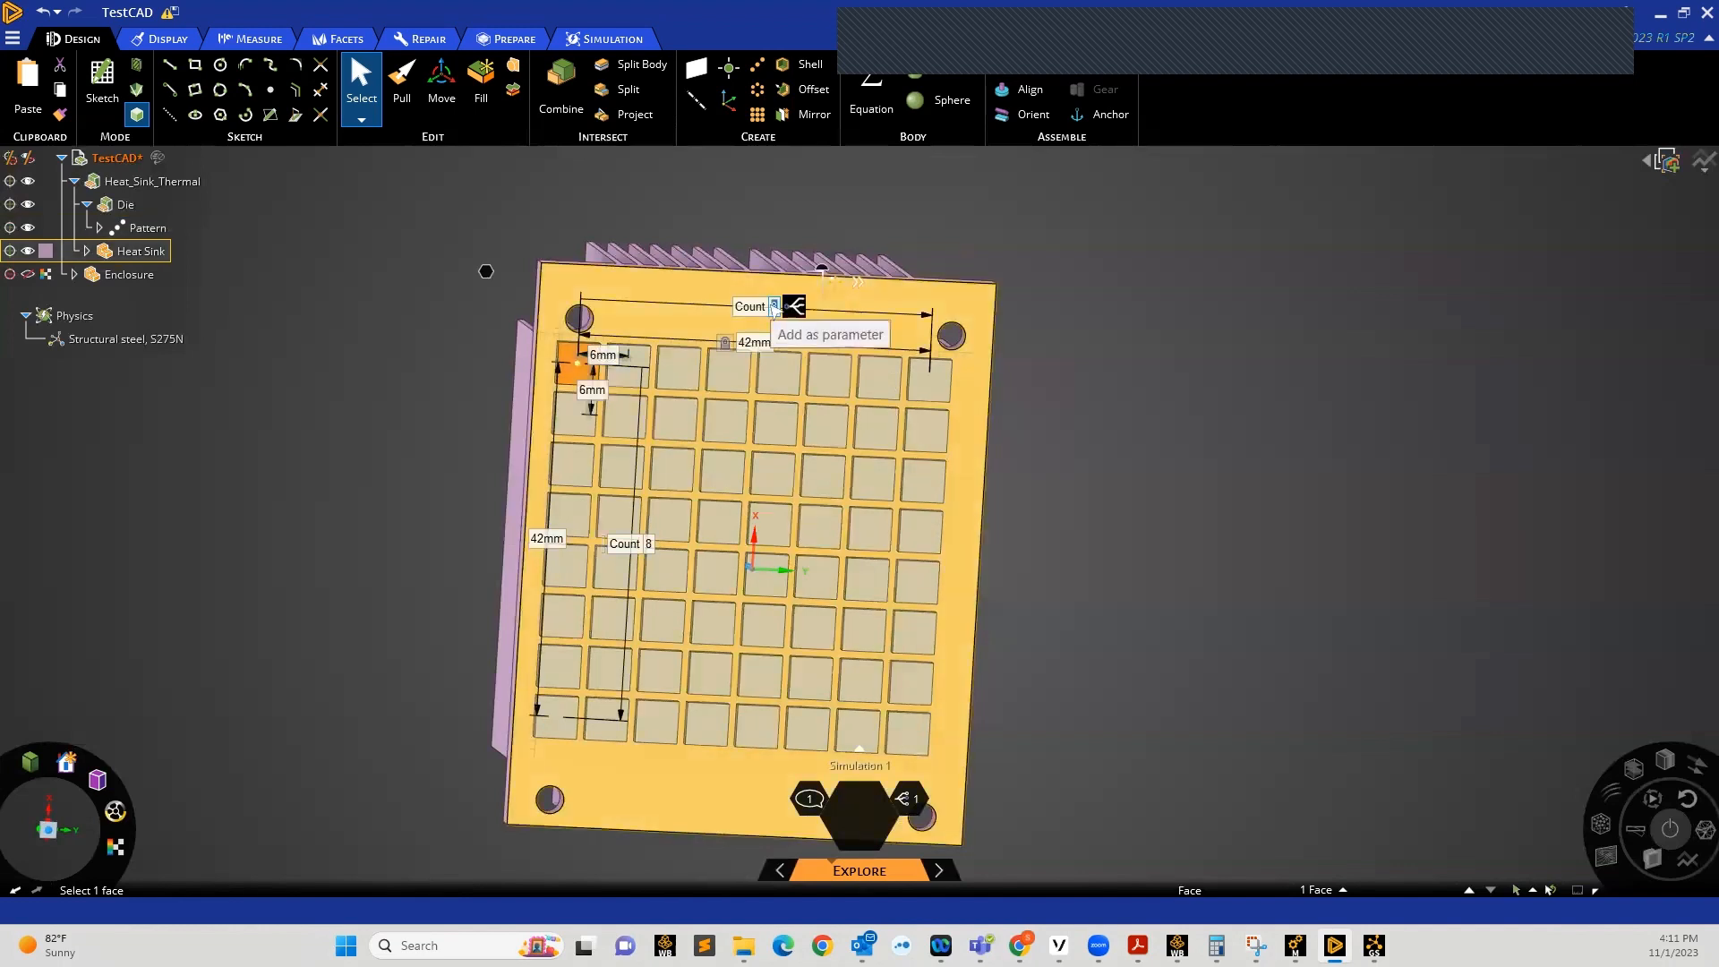
Add the die pattern's count across the plate's width as a parameter and set Parameter 2 to 5
left_click(774, 307)
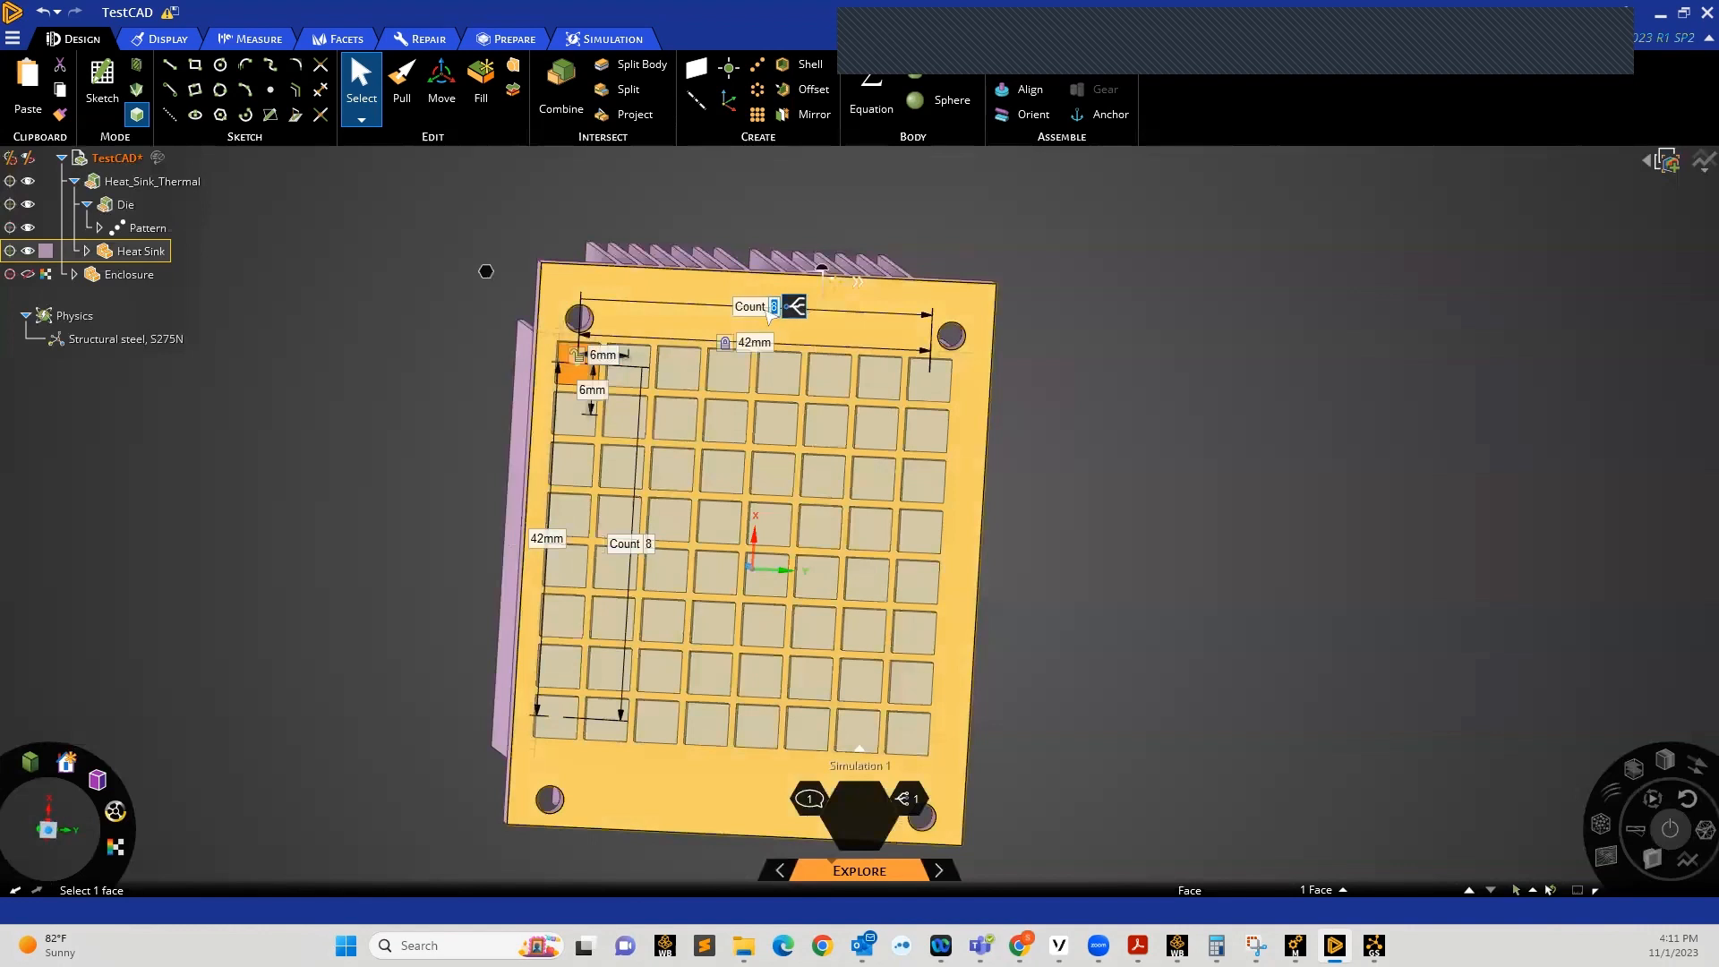
left_click(797, 306)
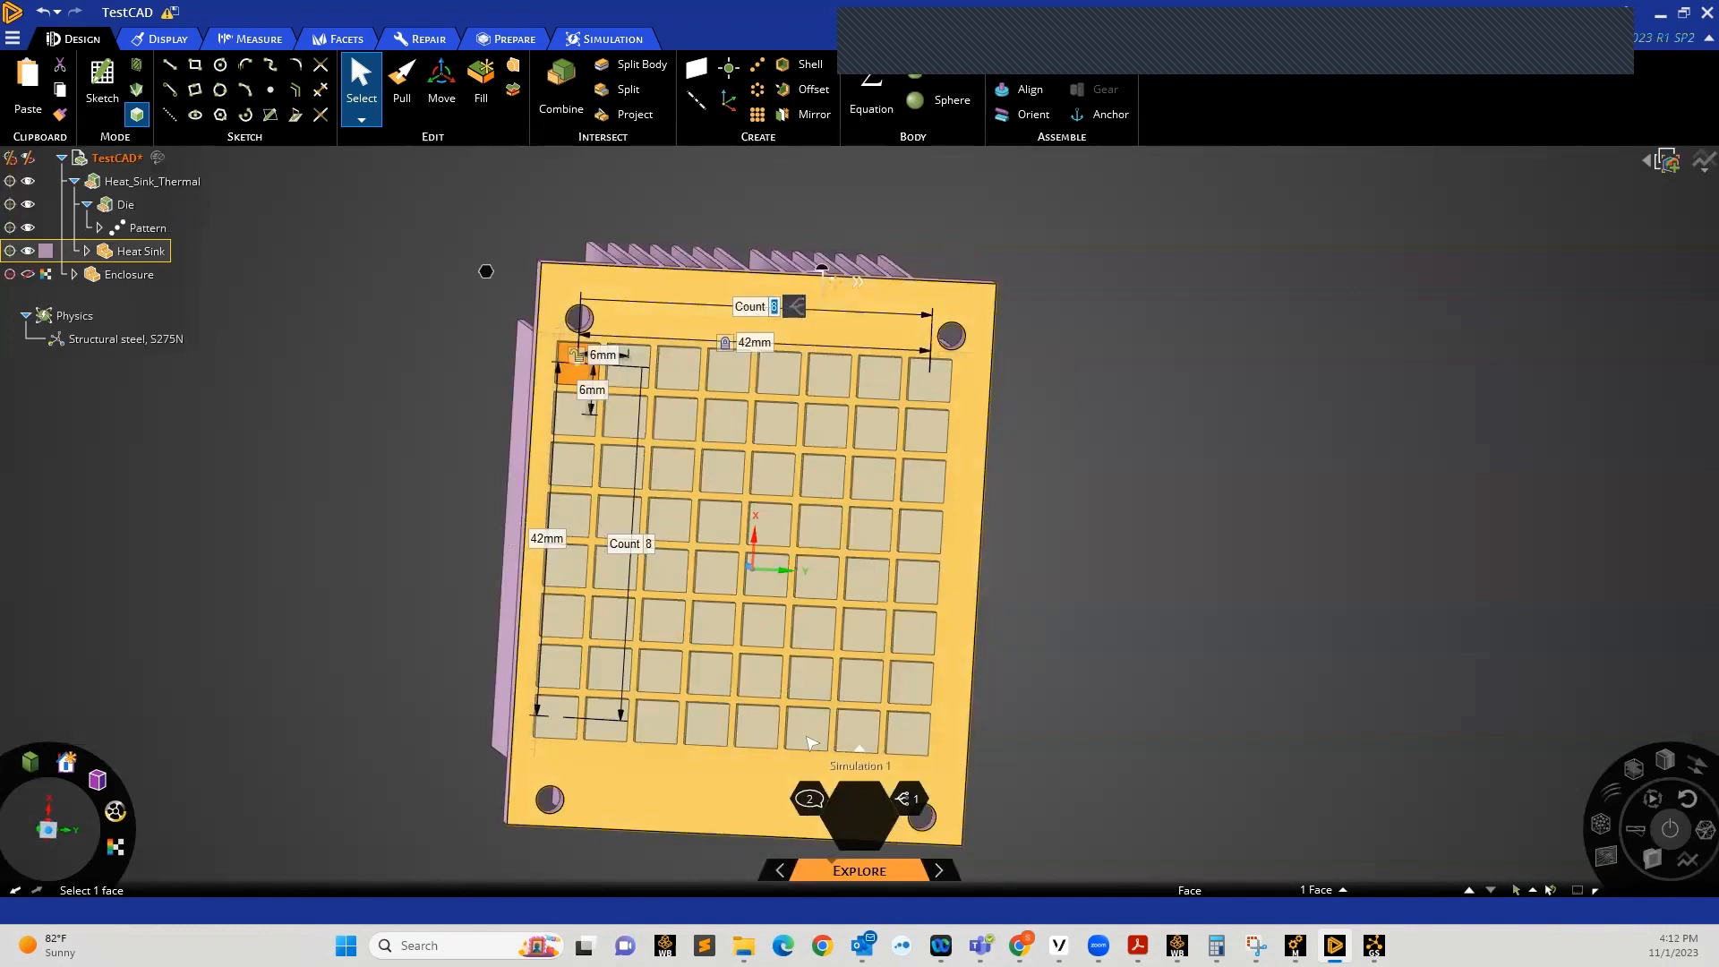
left_click(909, 799)
left_click(755, 723)
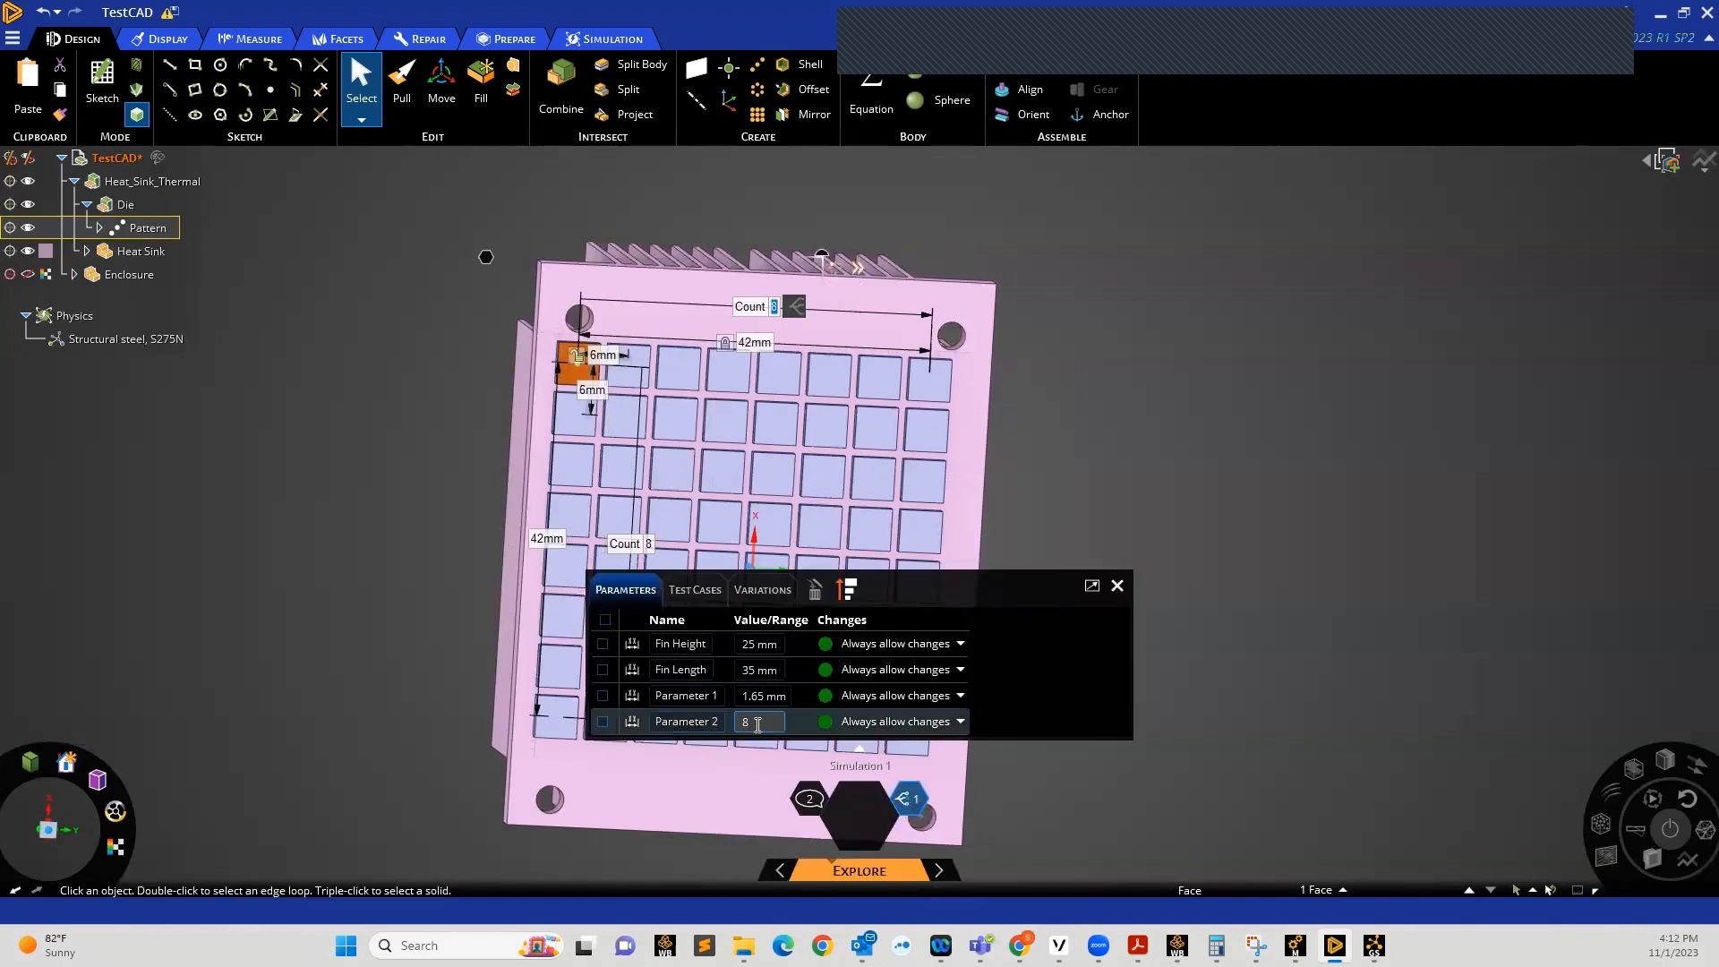
left_click(759, 722)
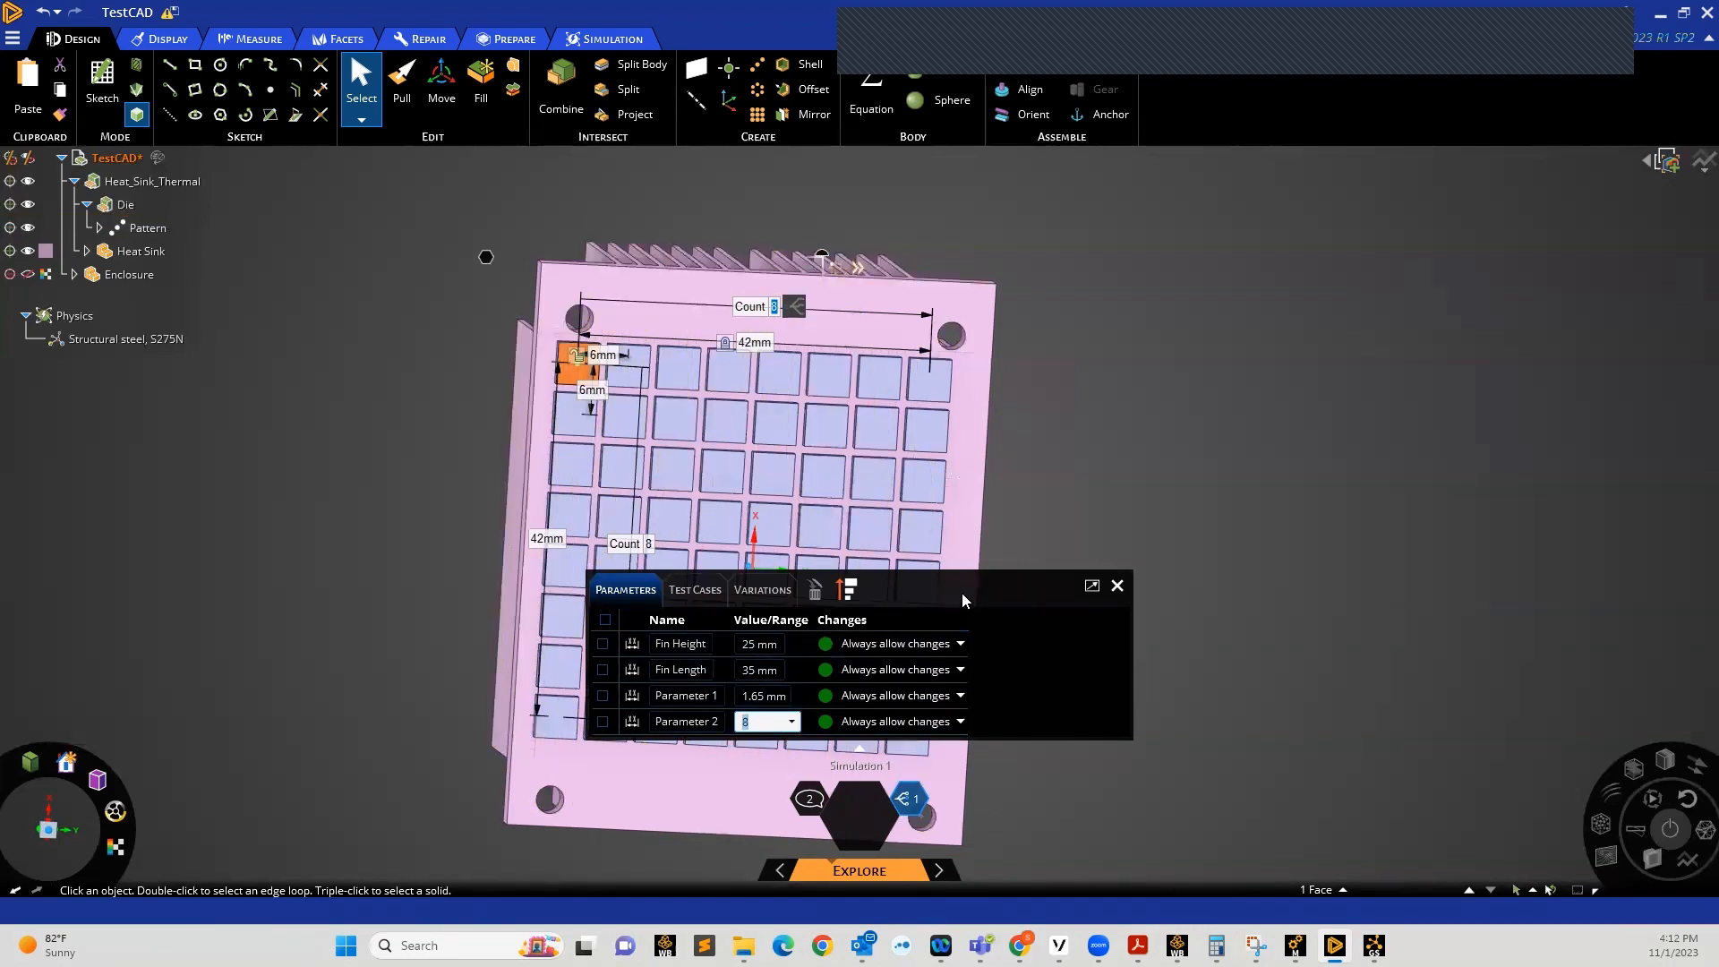
type("5")
key("Return")
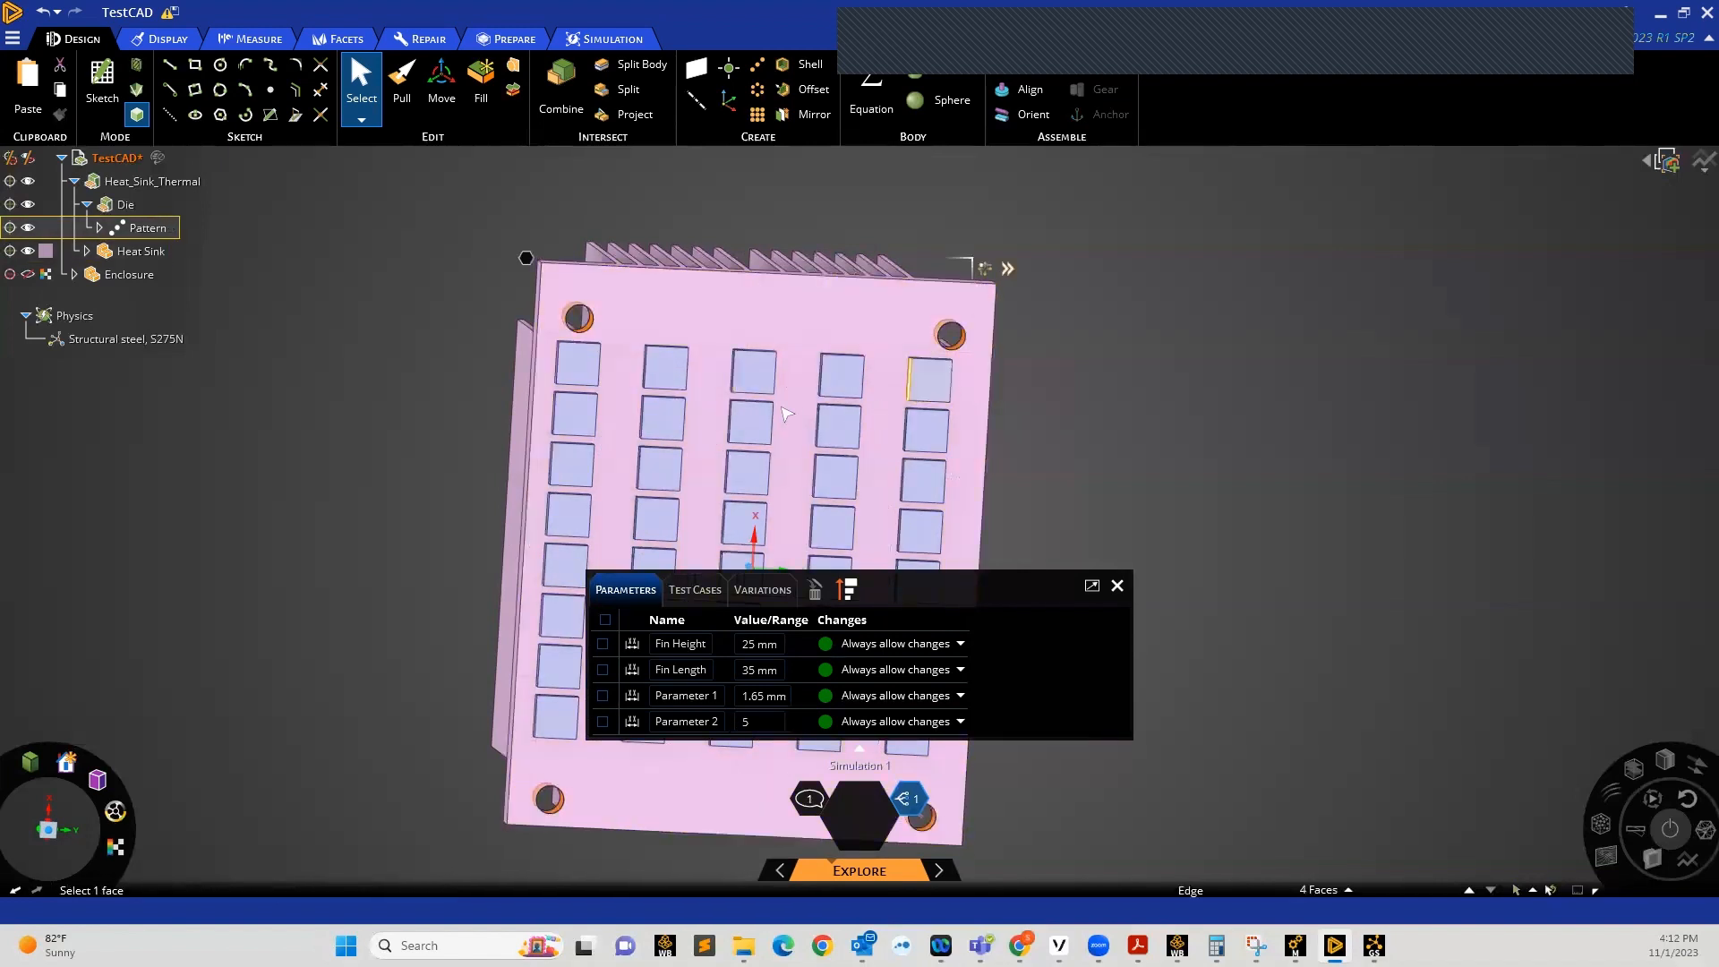
Clear the face selection, reselect the corner die and inspect the pattern's overall width and column spacing dimensions
left_click(620, 383)
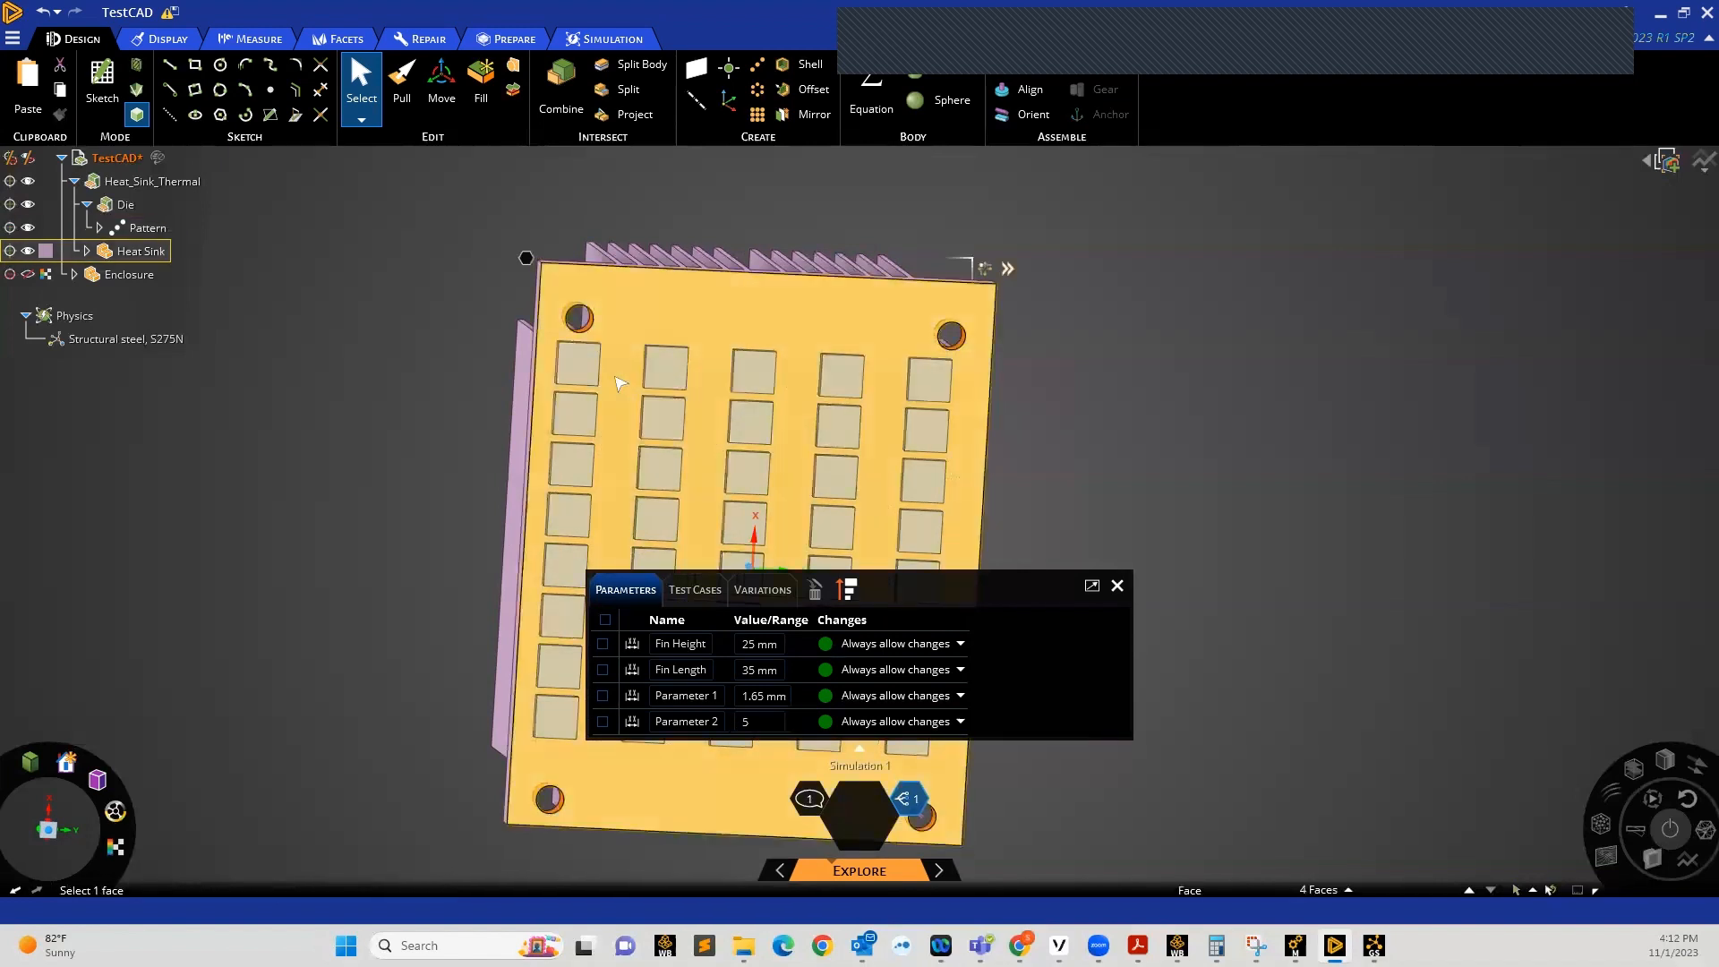
left_click(770, 354)
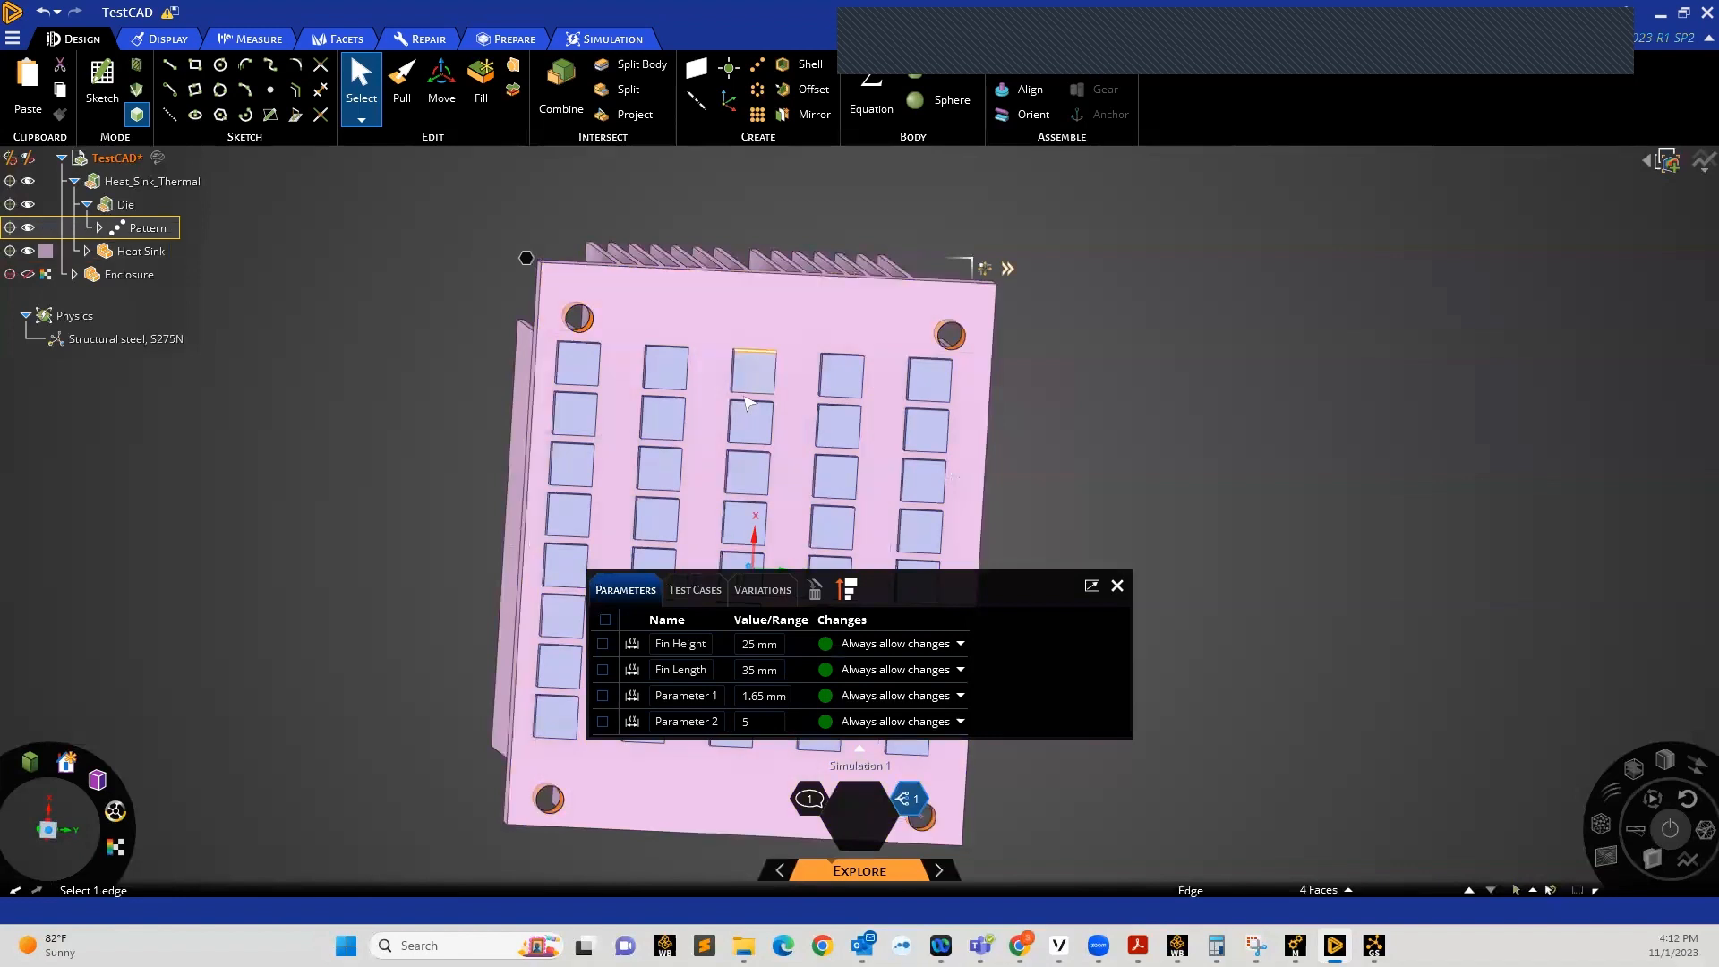
left_click(1012, 407)
left_click(595, 373)
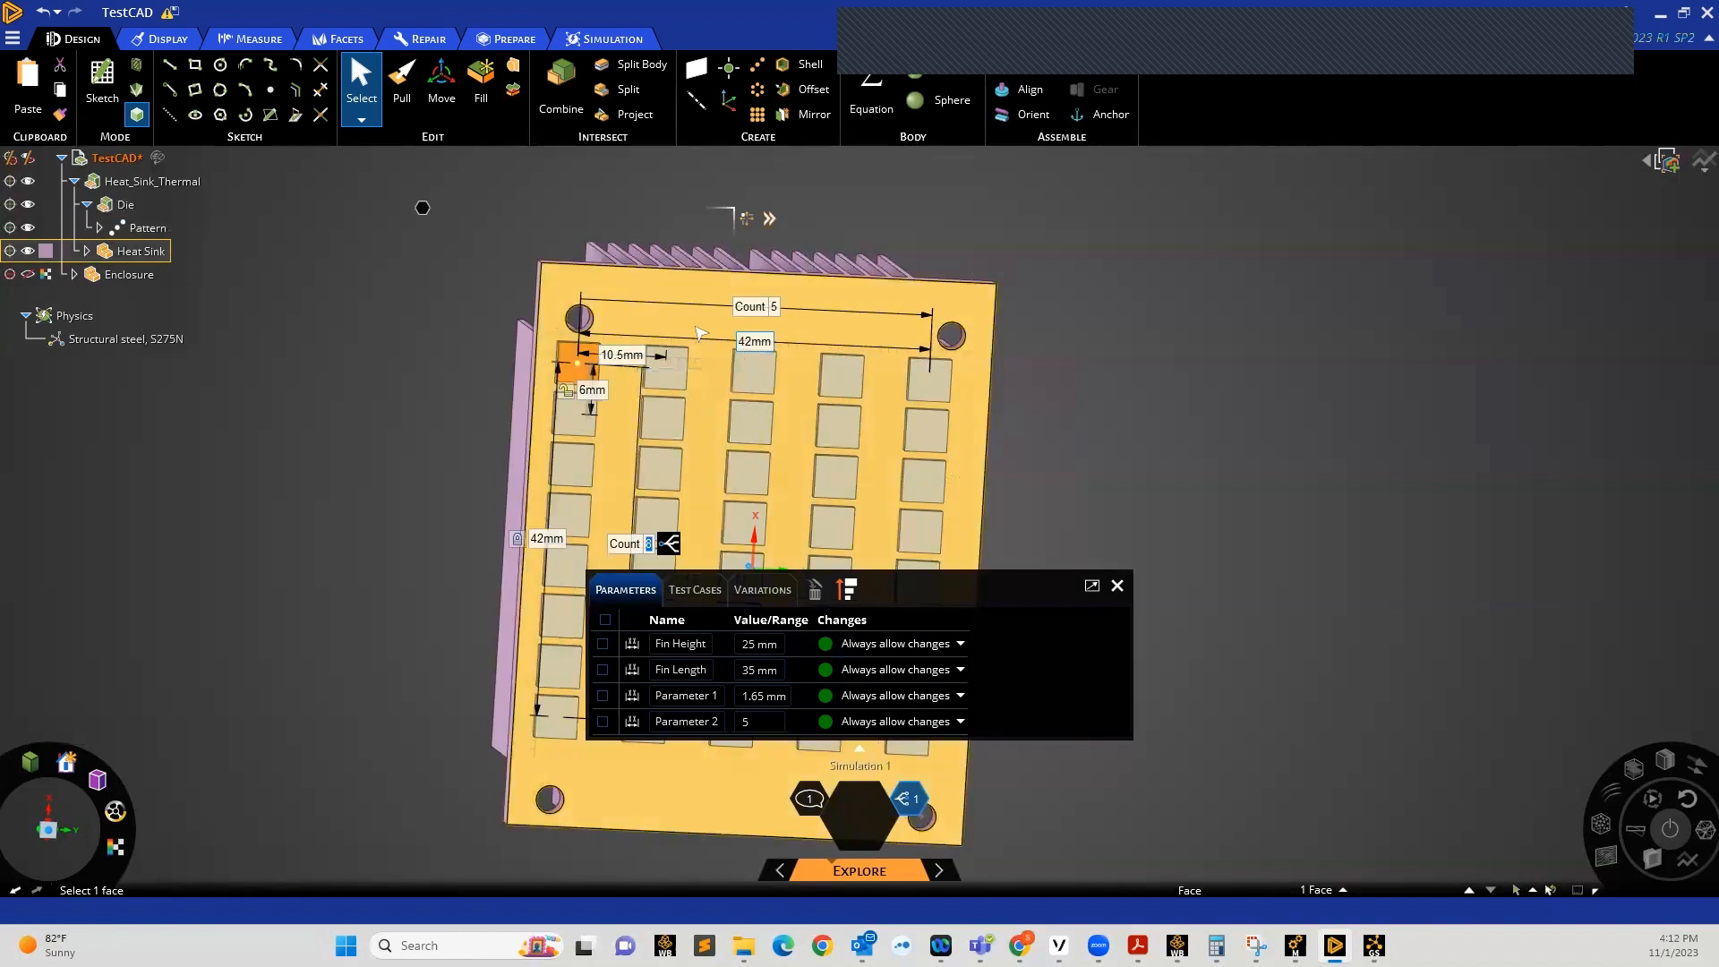
left_click(755, 342)
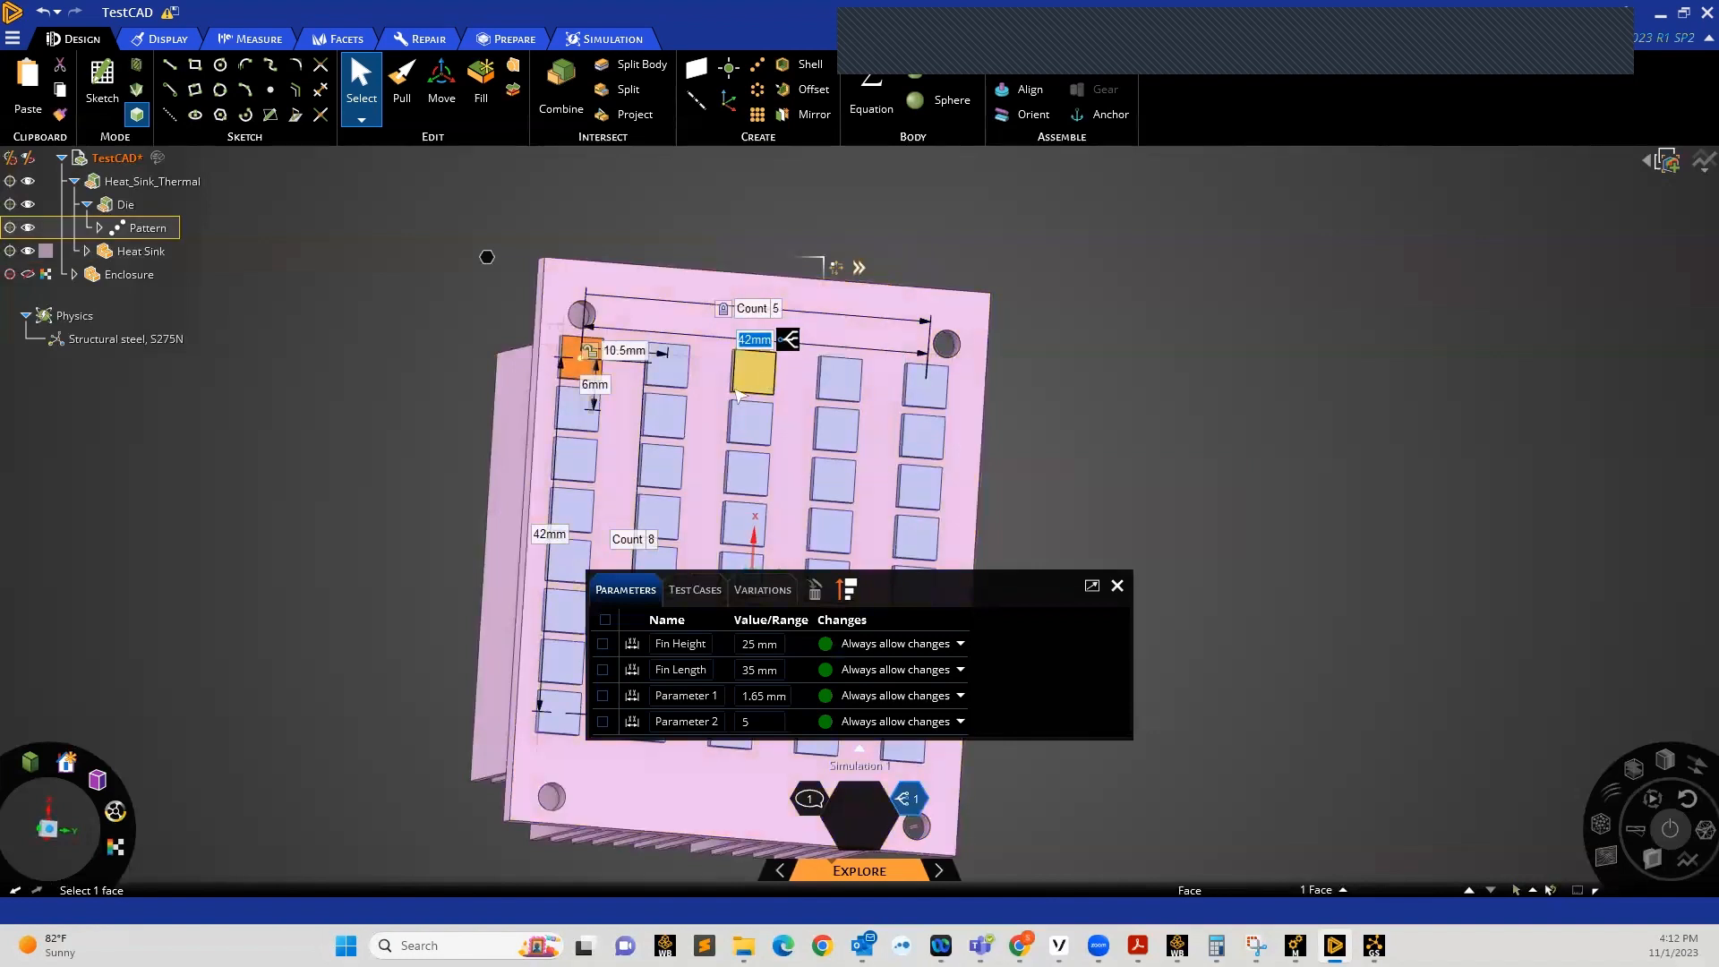
scroll(735, 391, "down", 1)
middle_click_drag(746, 416, 746, 458)
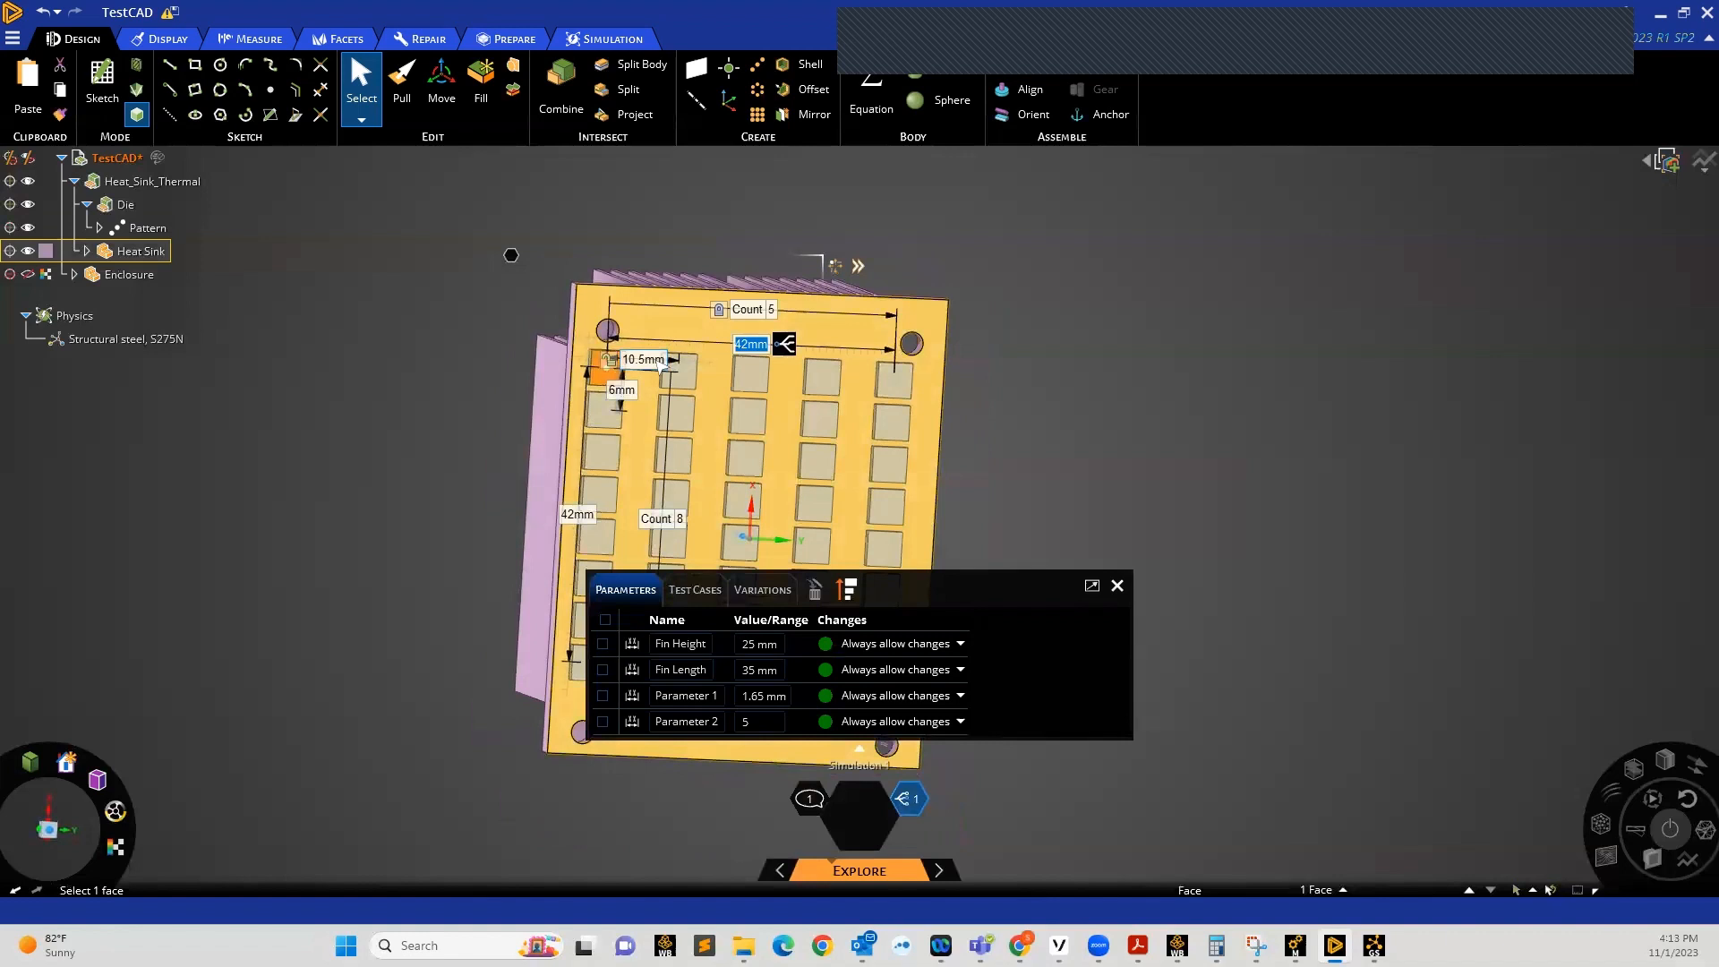
left_click(657, 359)
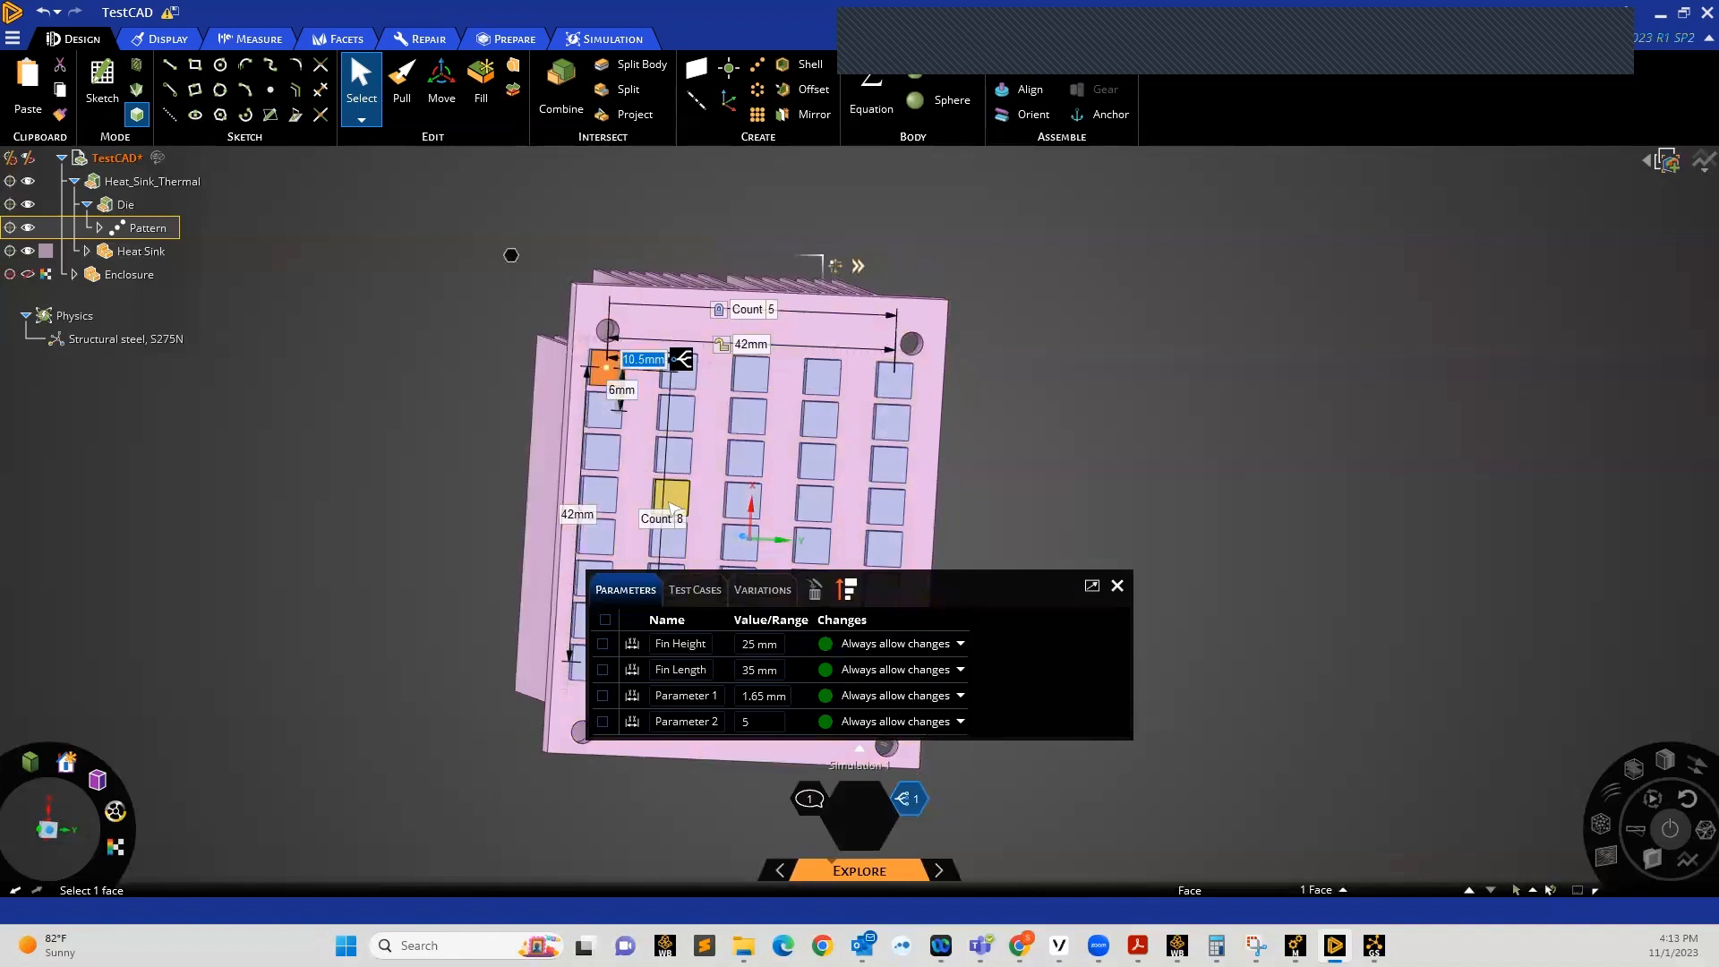
Close the parameter list, compare the pattern's row spacing, column spacing and overall width dimensions, and clear the selection
left_click(1117, 586)
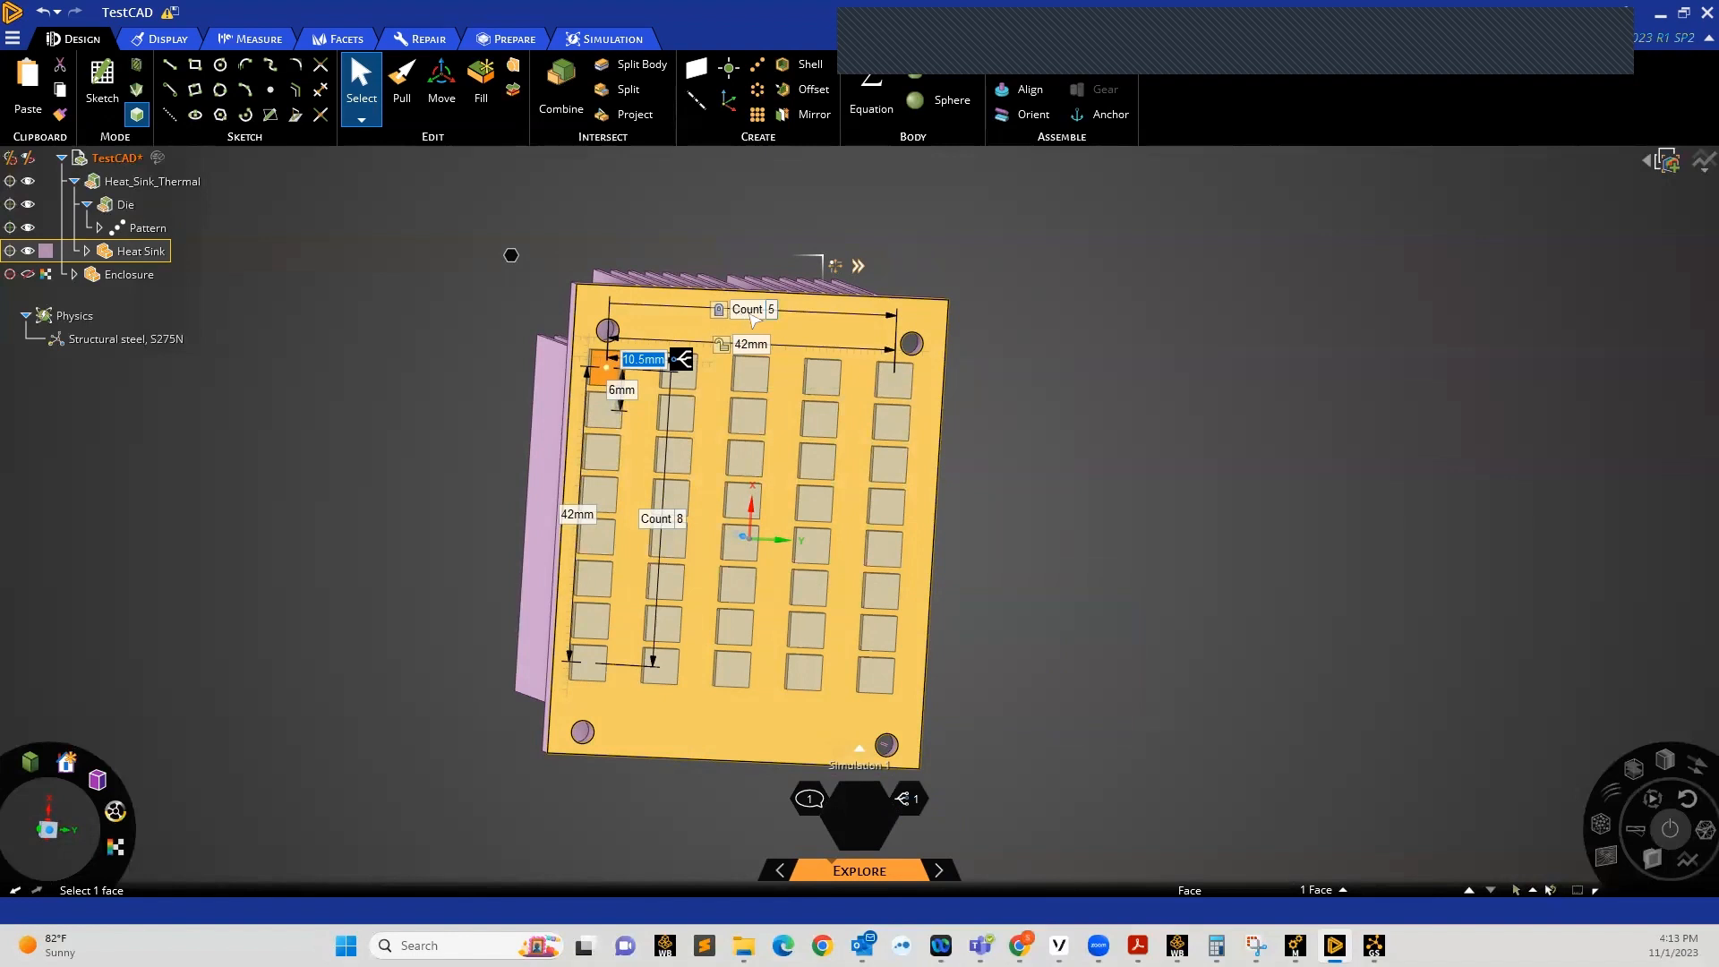
left_click(620, 391)
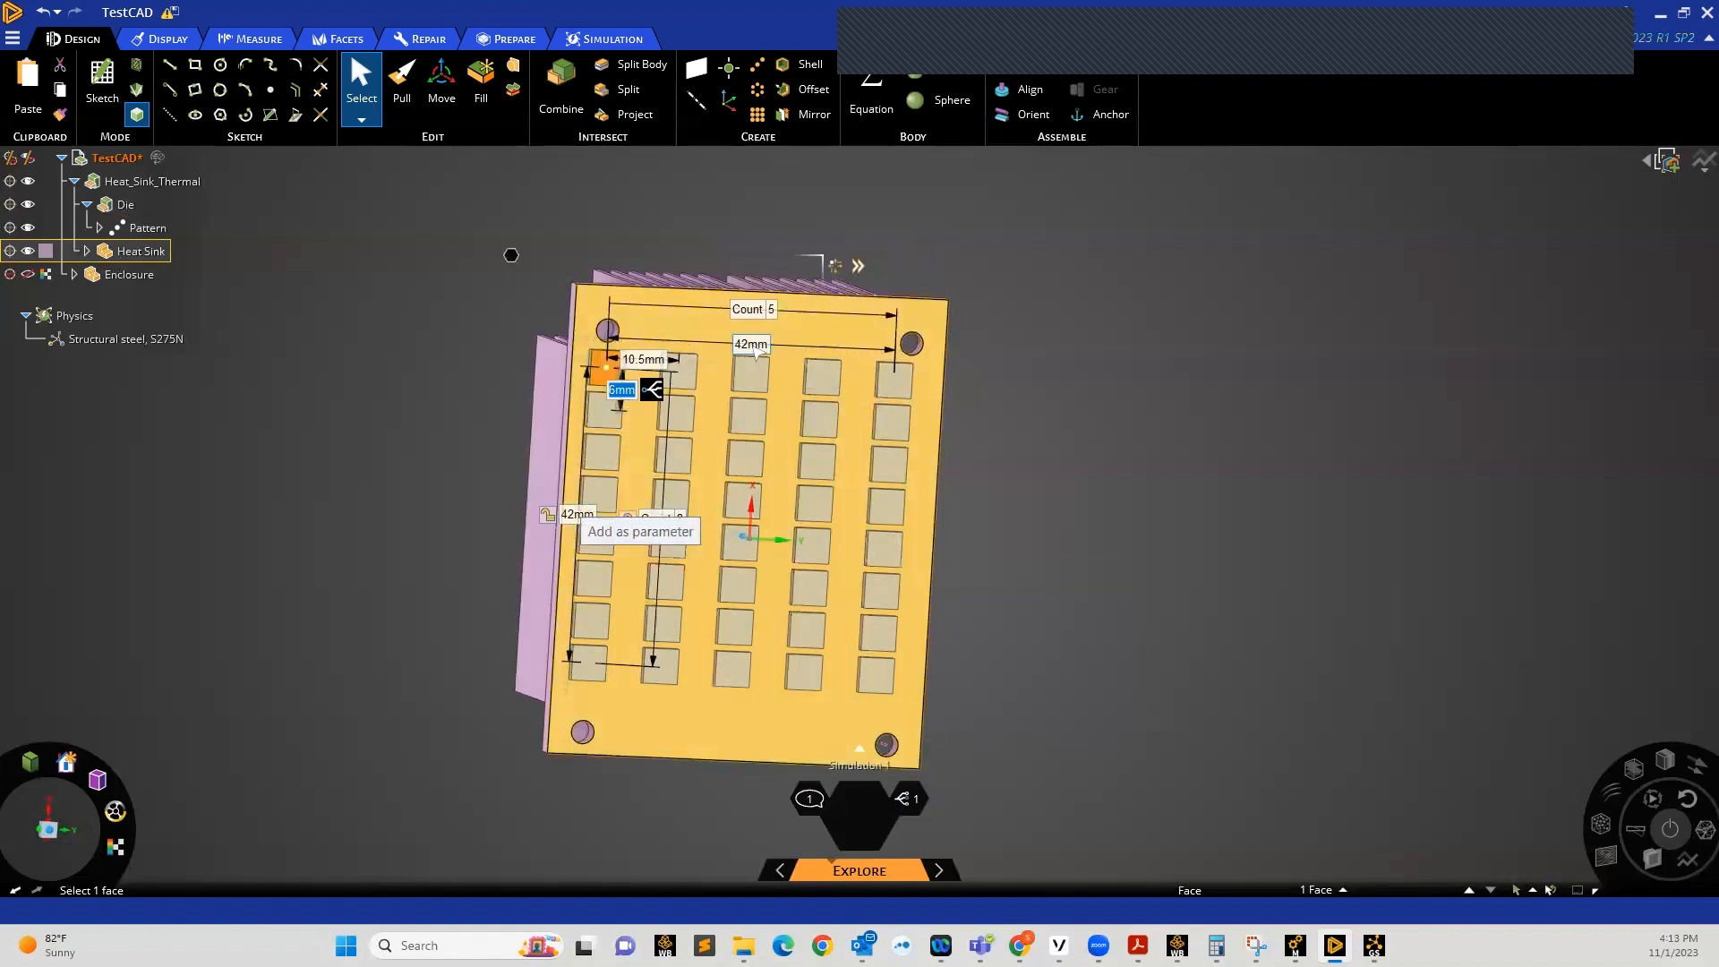
left_click(752, 345)
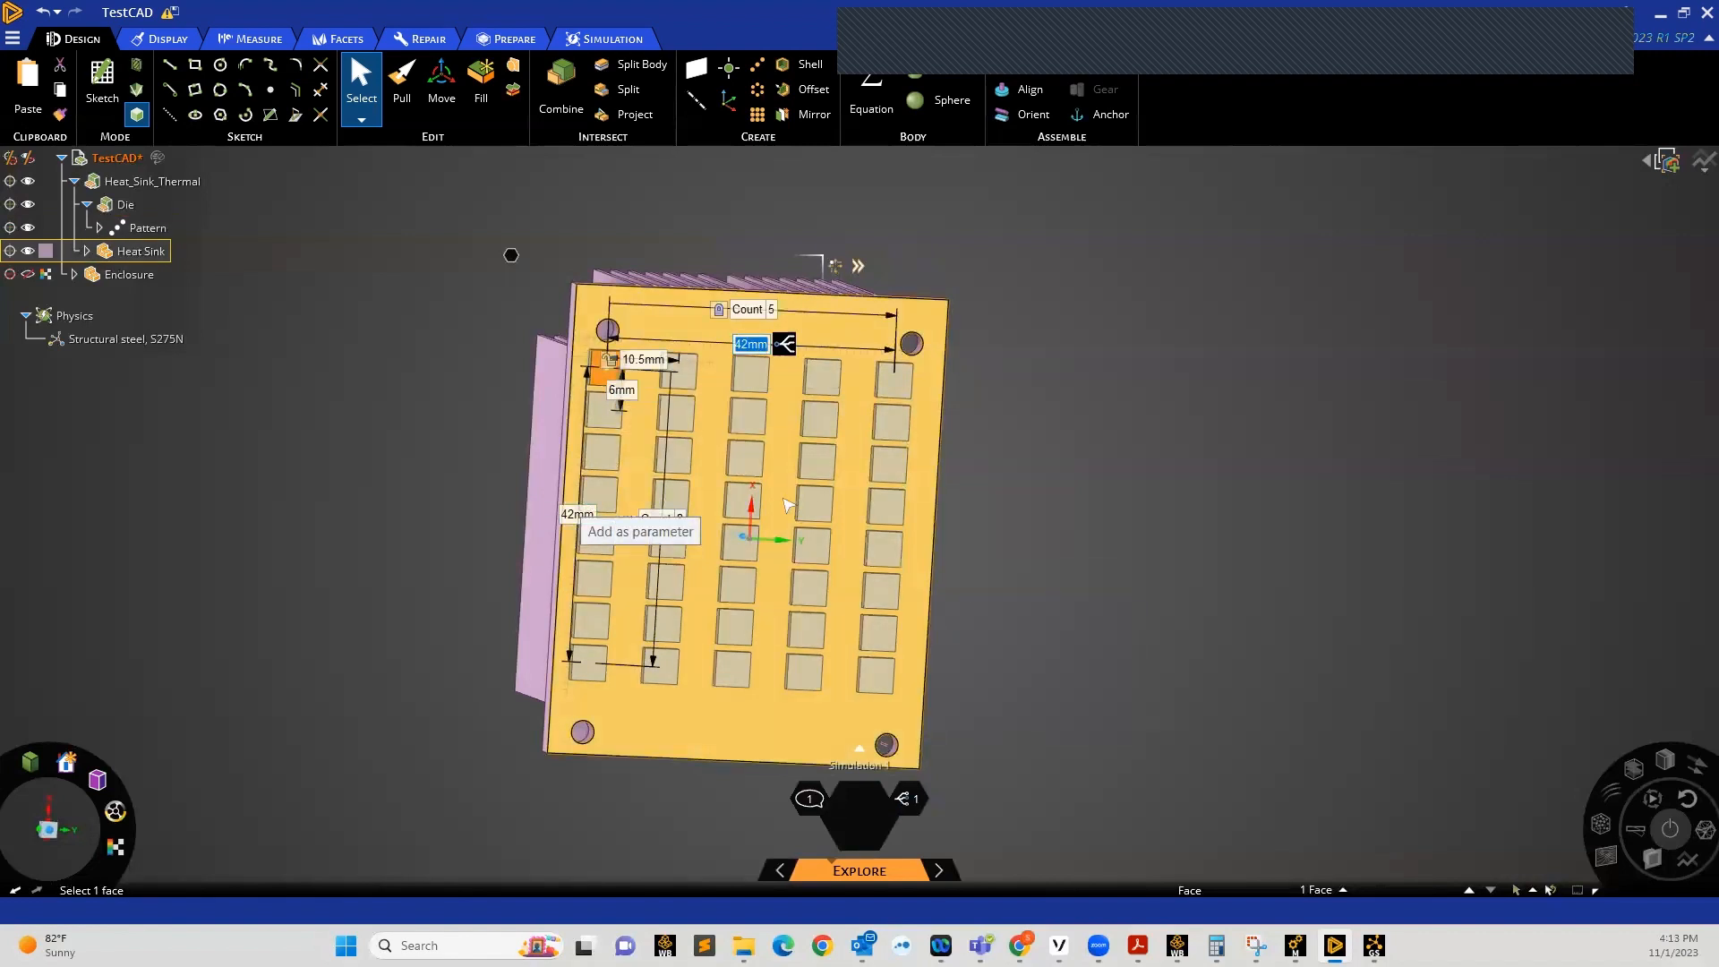
middle_click_drag(788, 499, 864, 420)
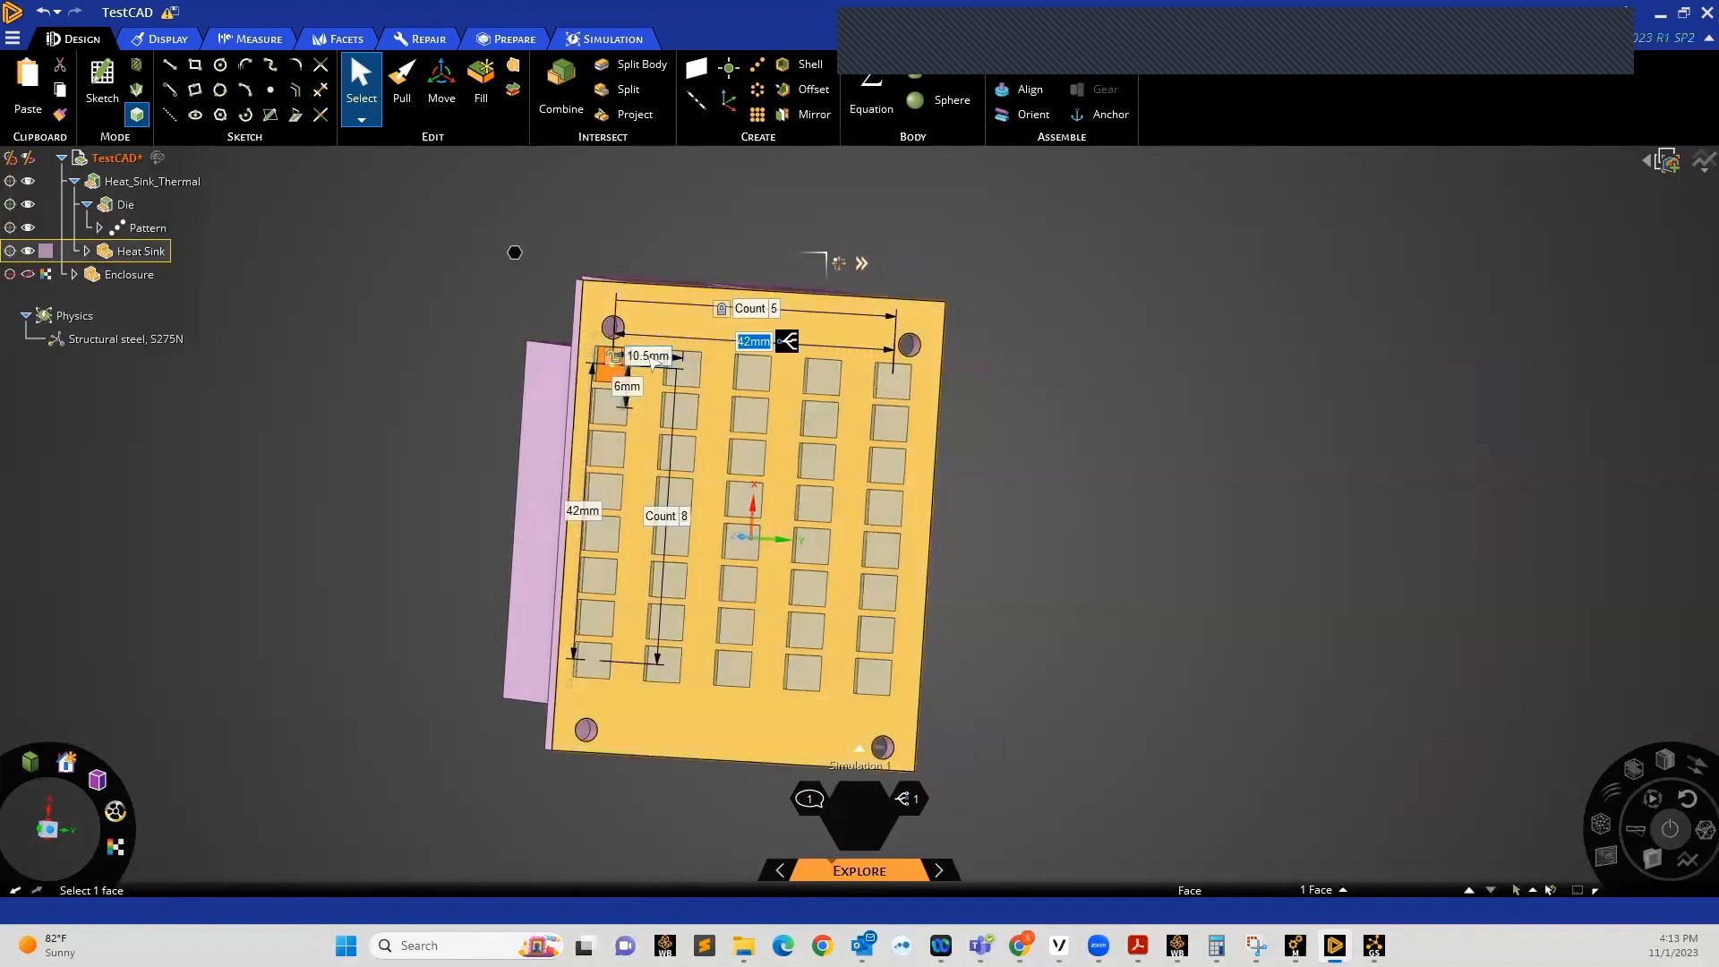
key("Tab")
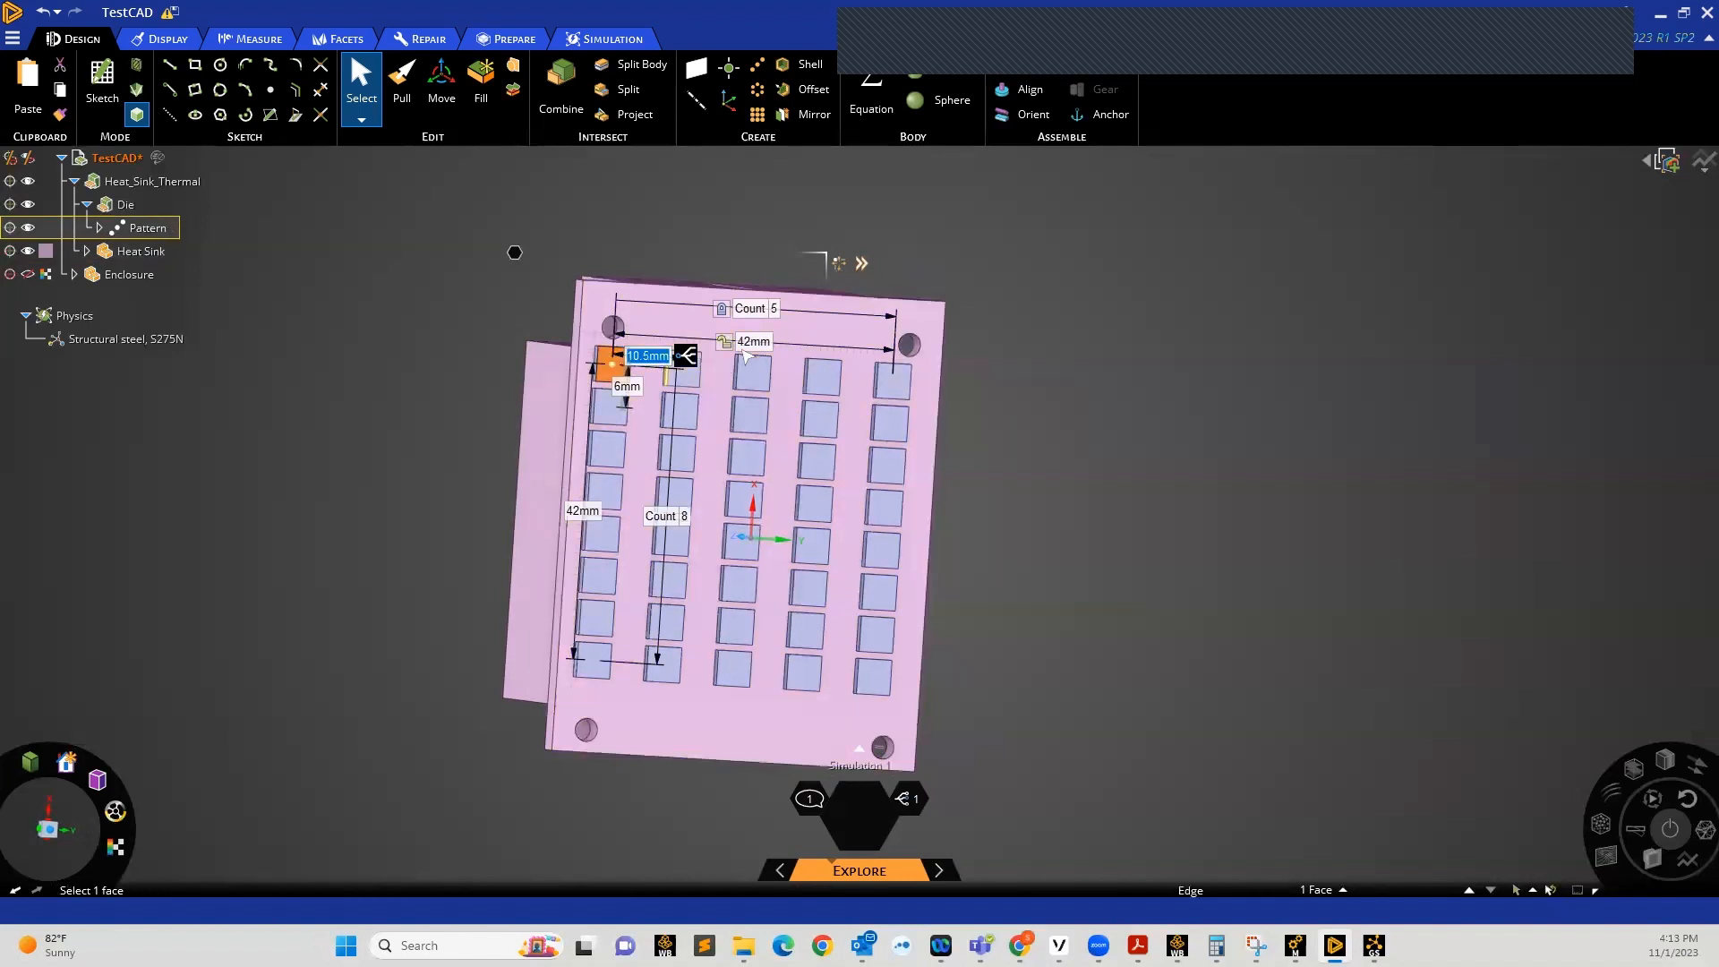
left_click(752, 346)
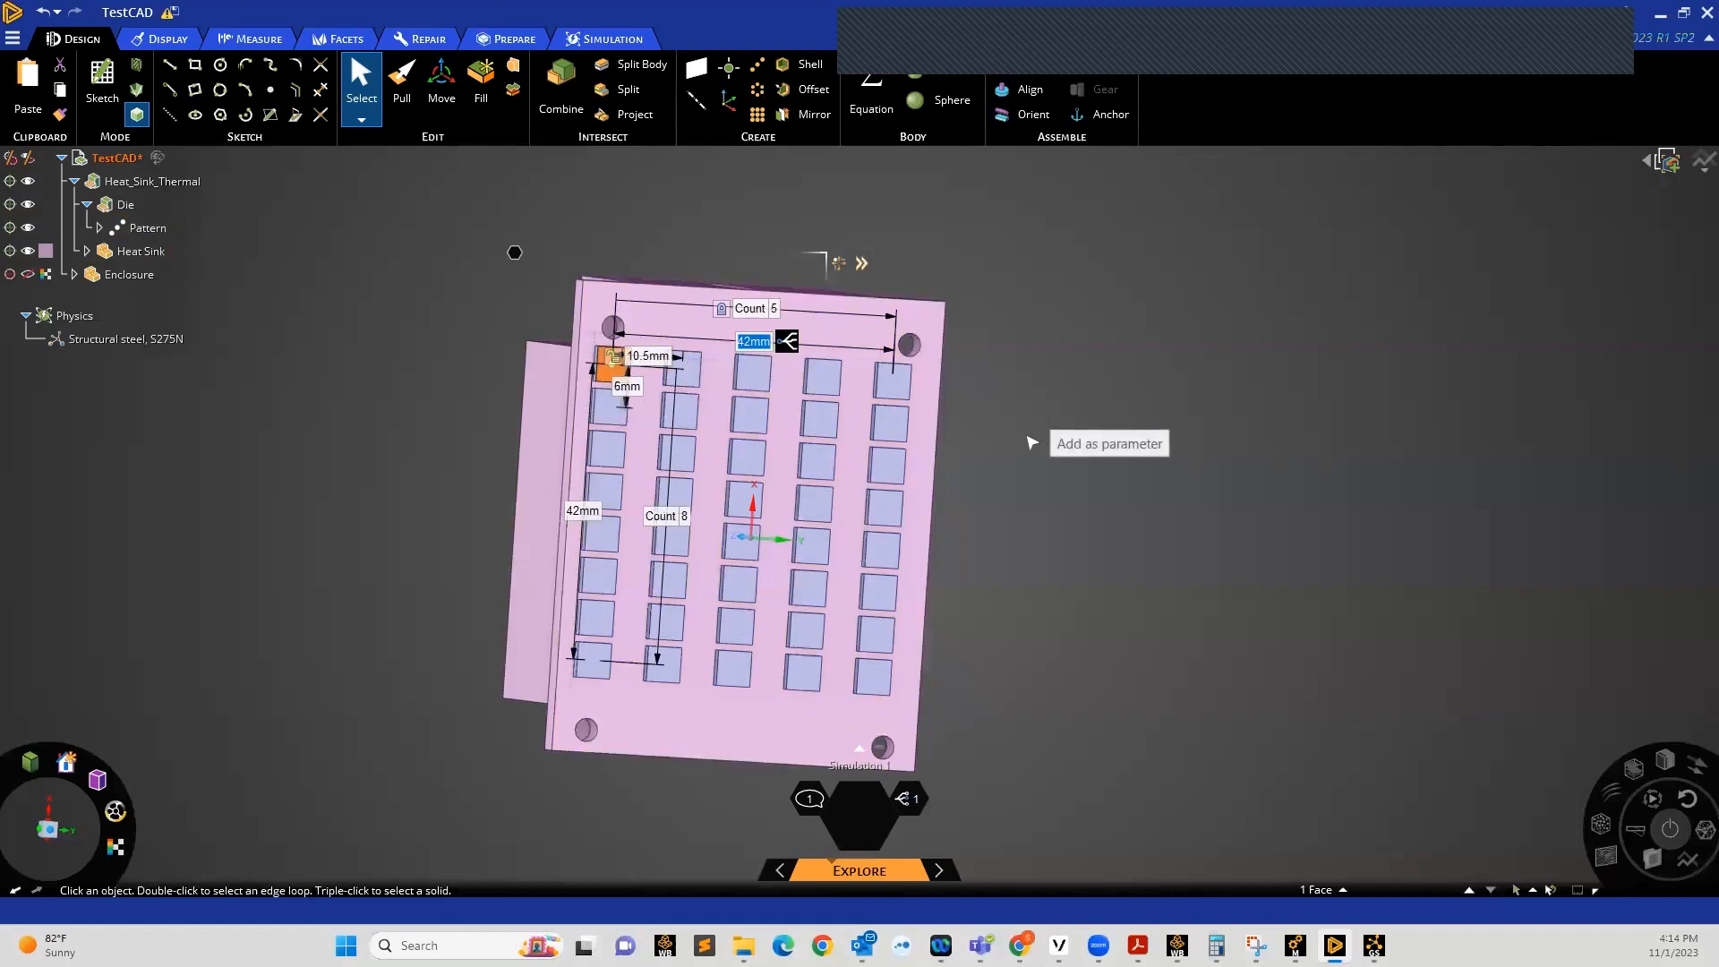
left_click(980, 378)
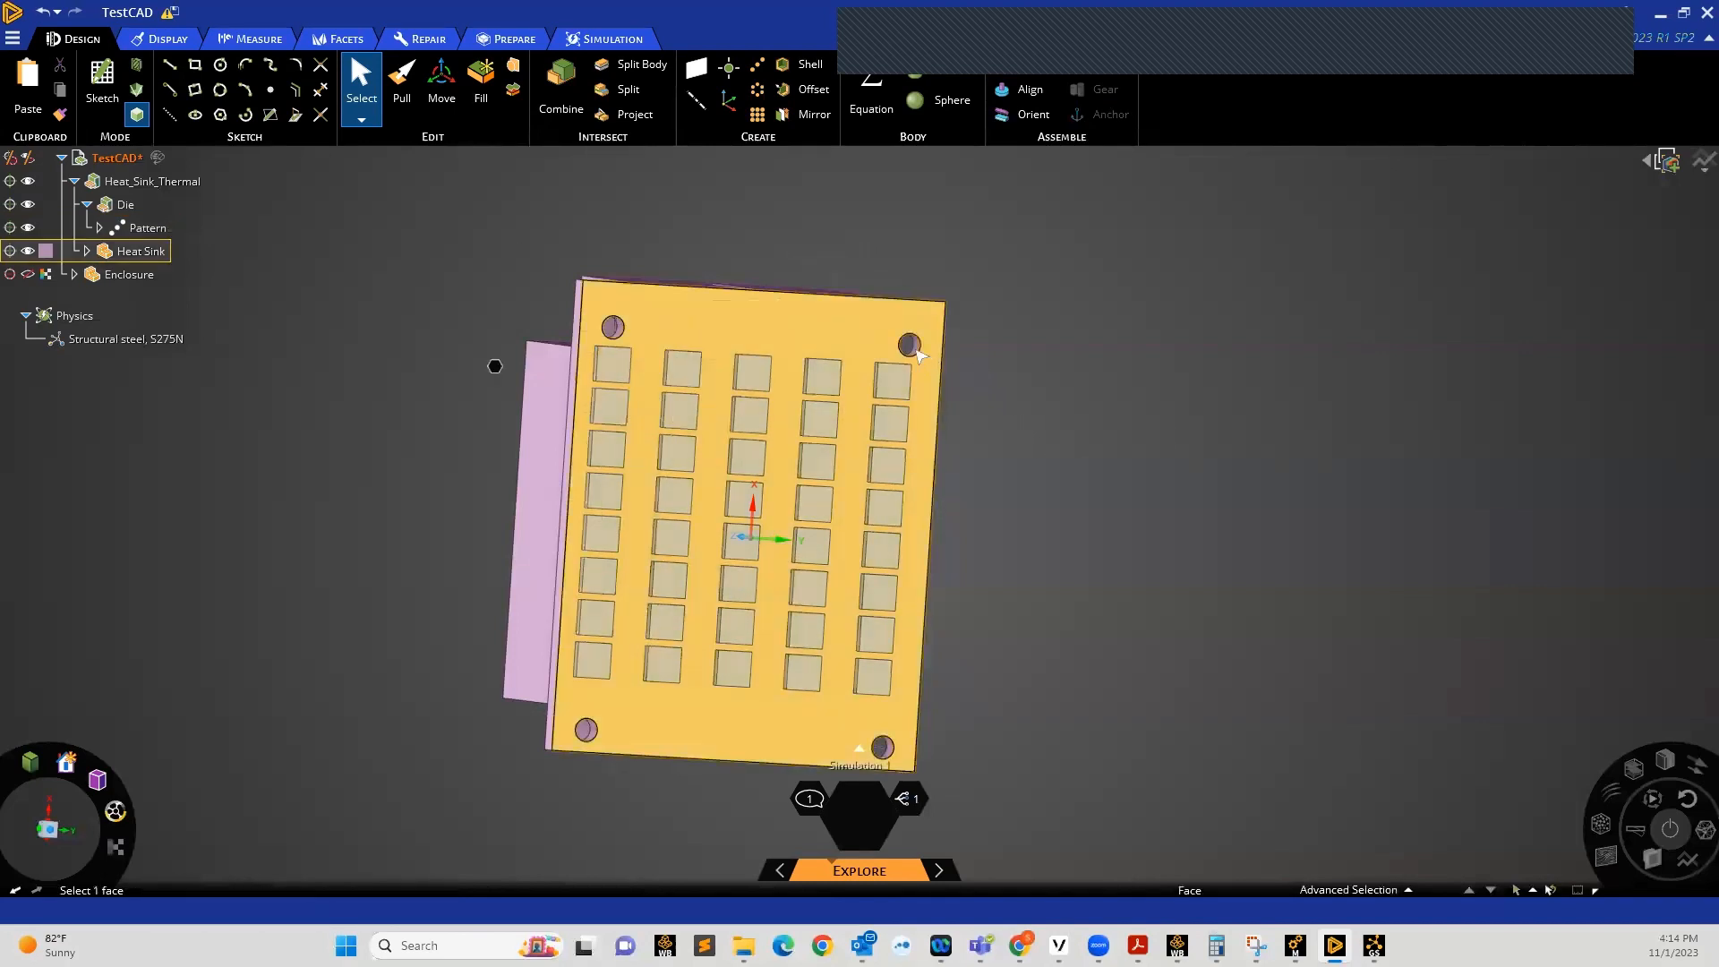
Select the corner die again, review the parameter list, clear the selection and close the list
left_click(625, 369)
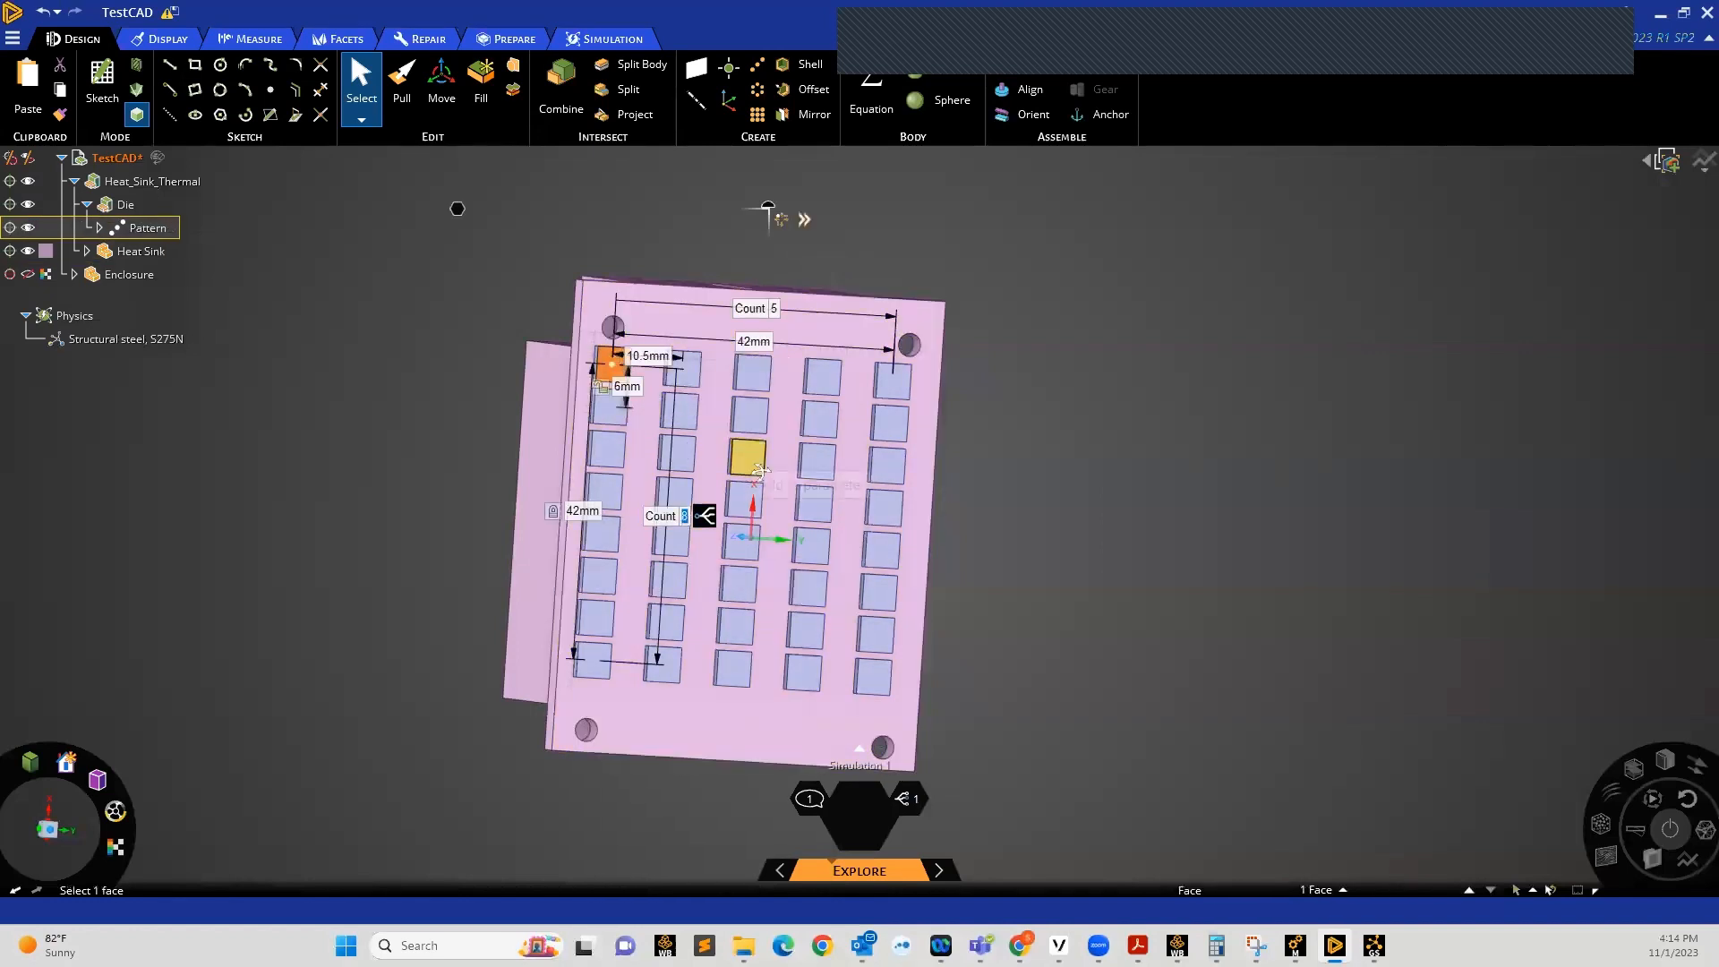
middle_click_drag(752, 455, 732, 496)
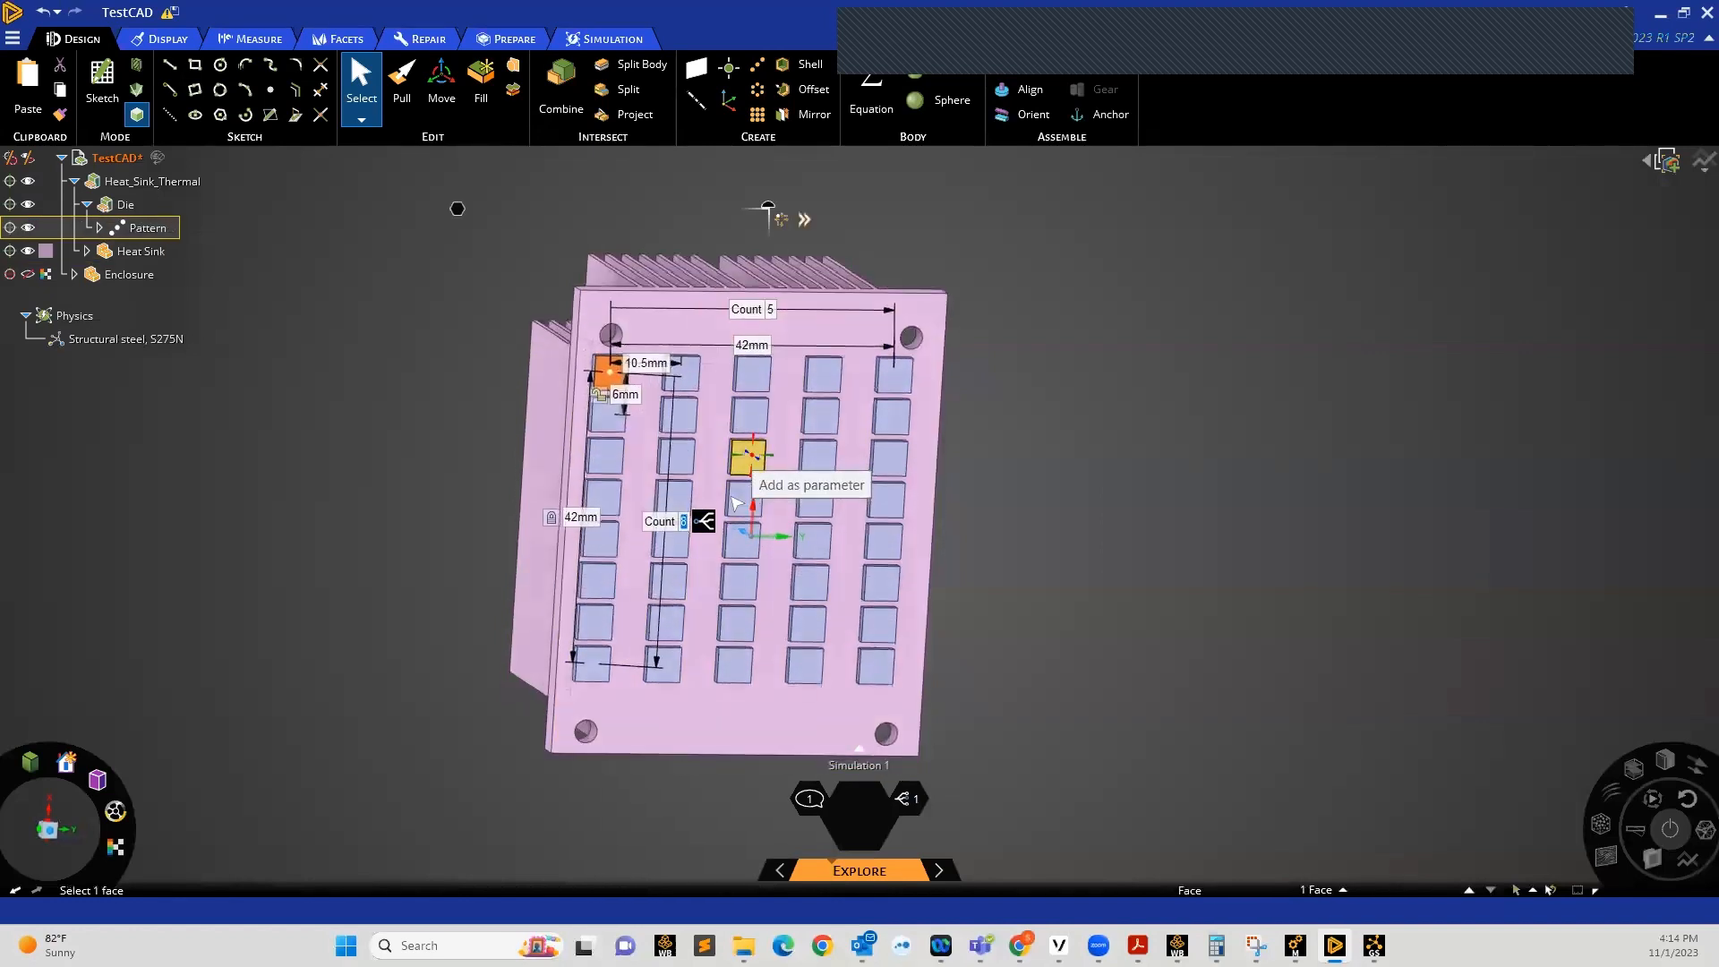
left_click(909, 798)
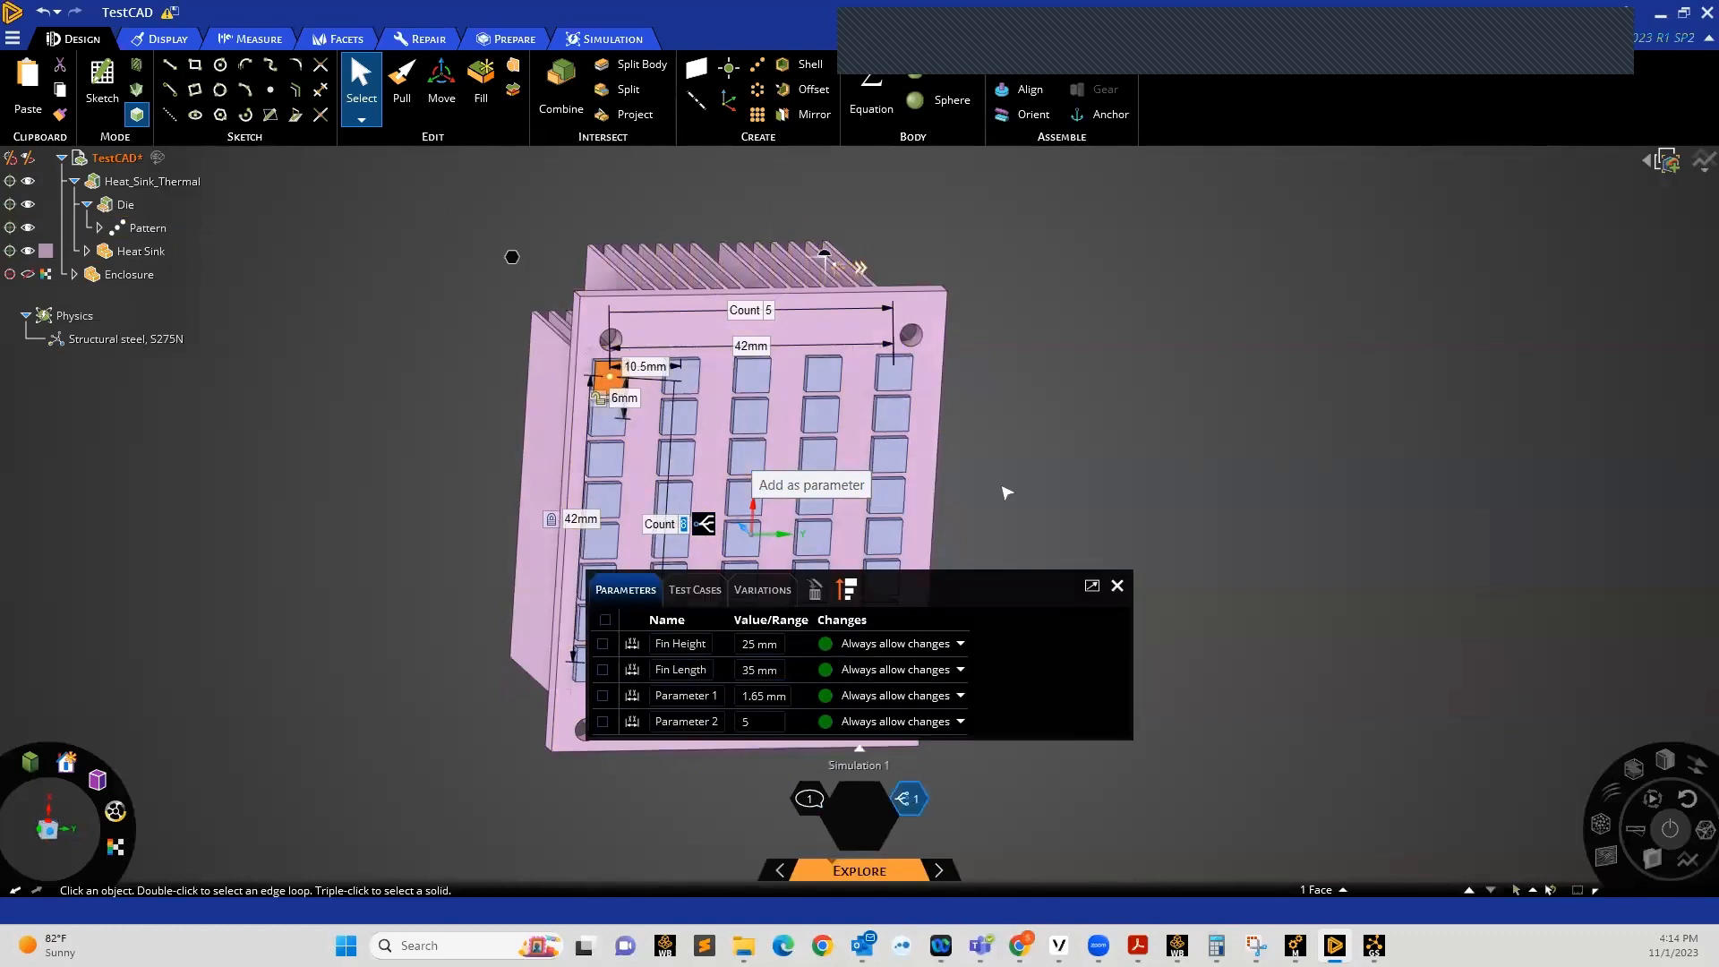
left_click(1060, 435)
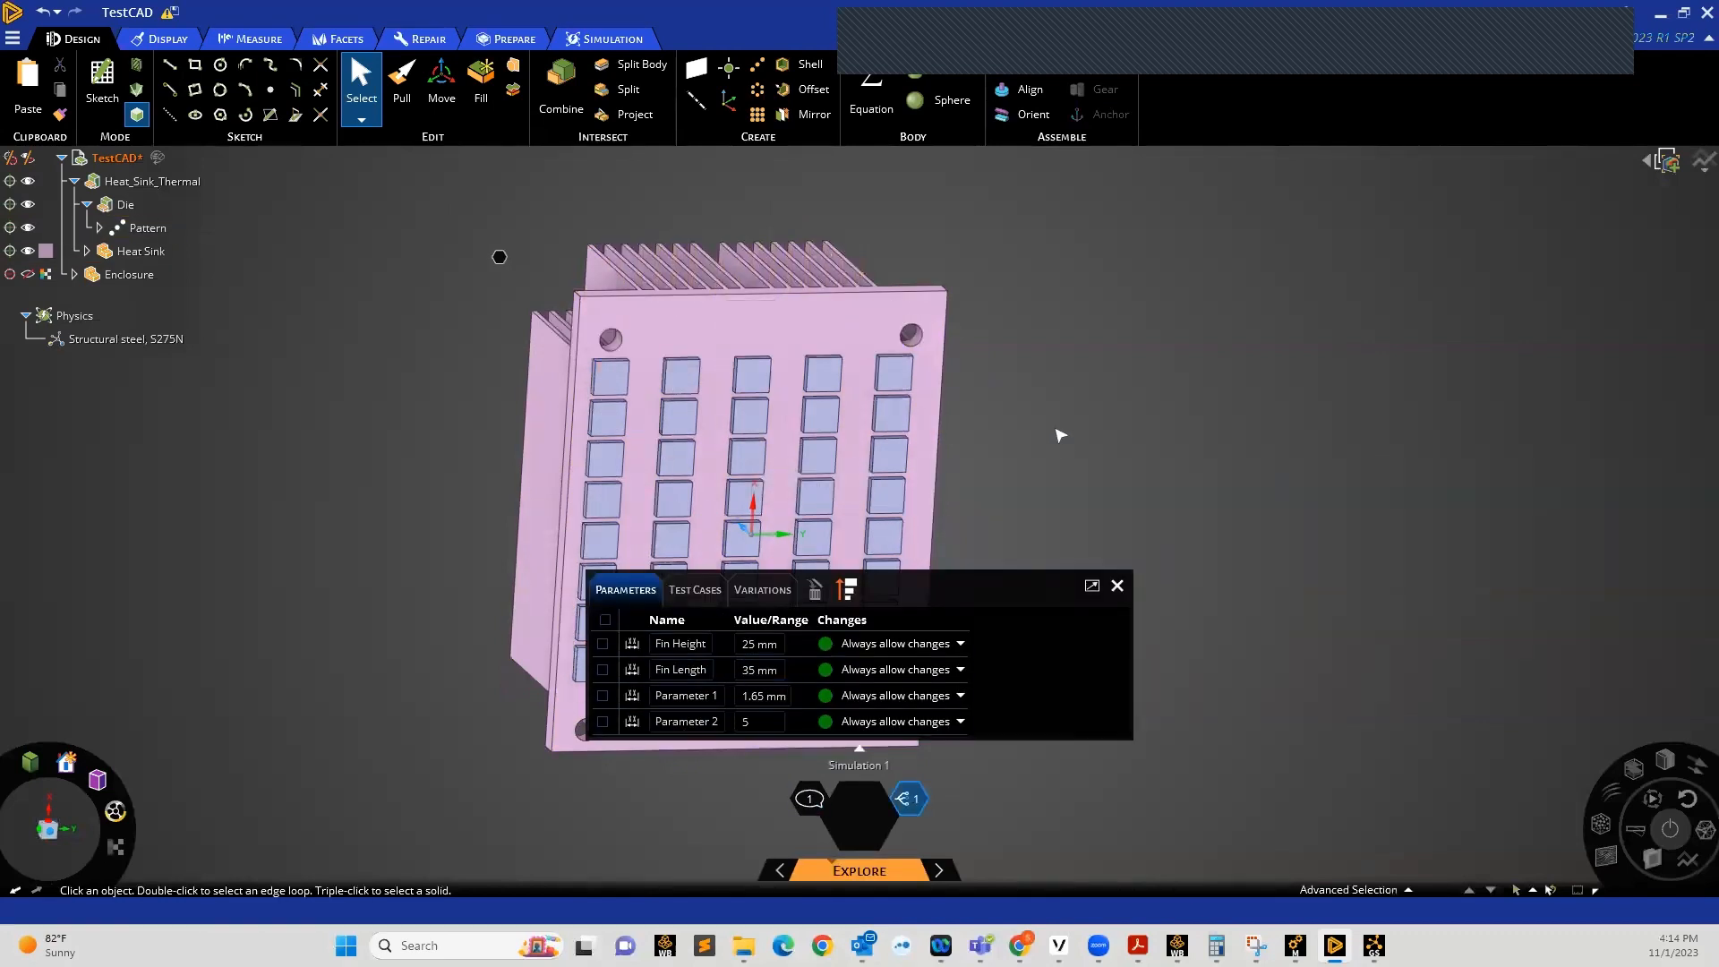
left_click(1116, 586)
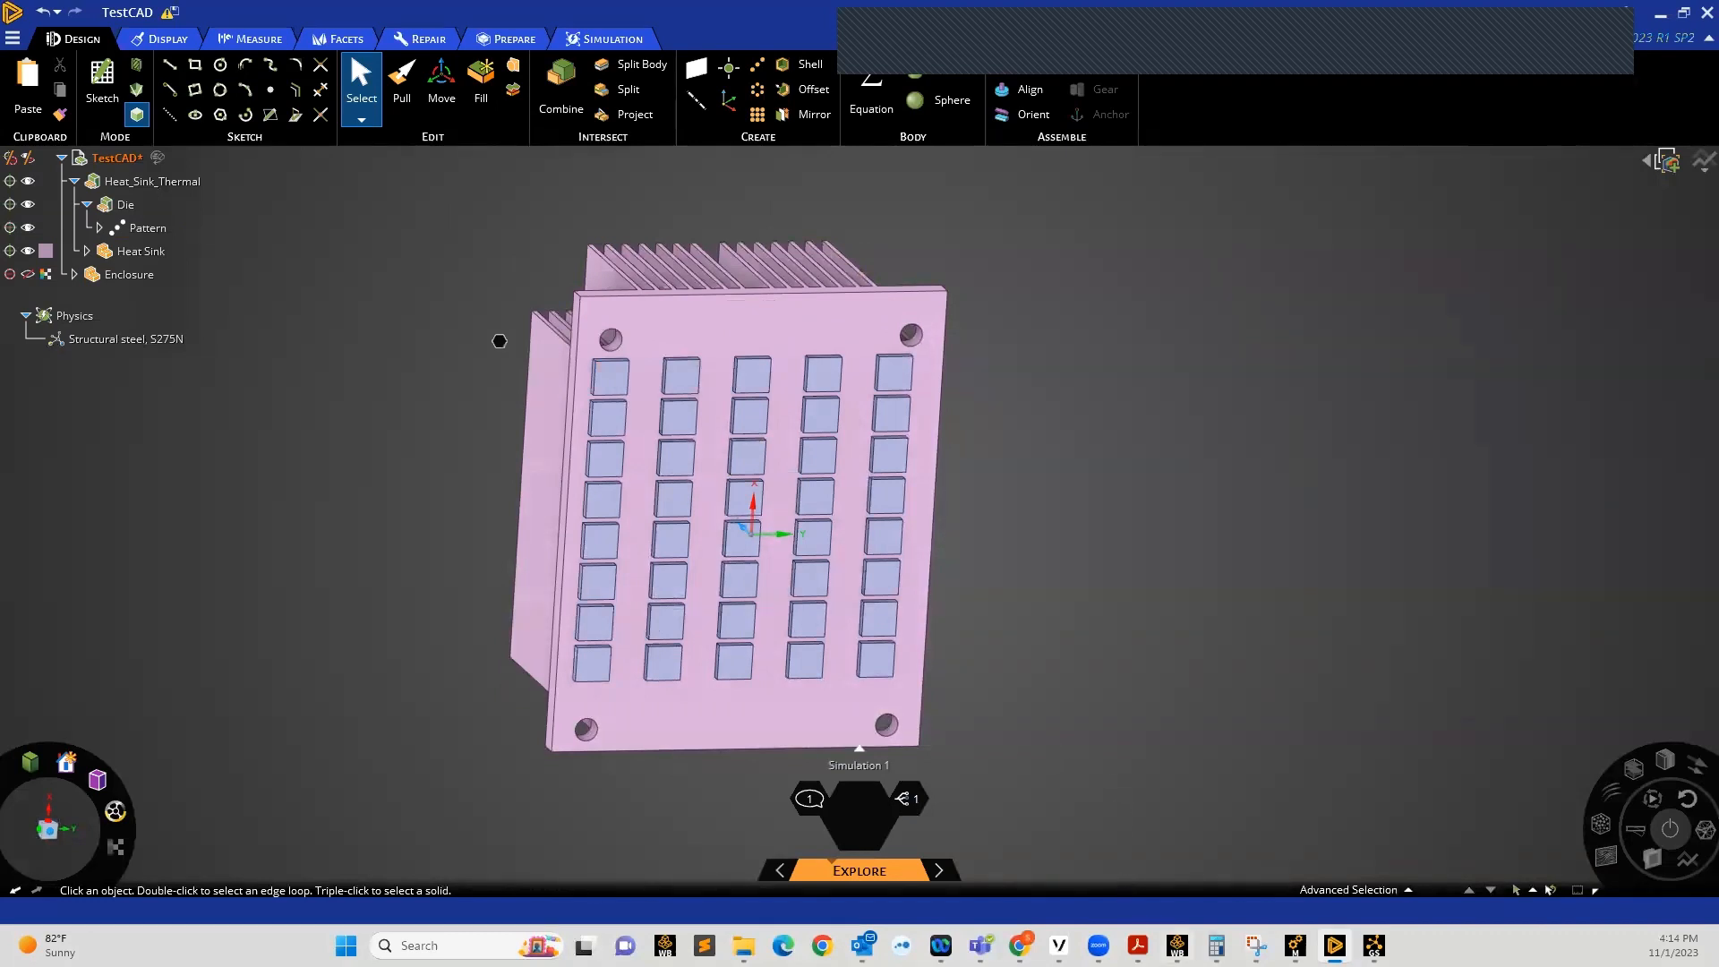
Switch to Workbench to view the project schematic with its Parameter Set, and return to Discovery
mouse_move(1178, 947)
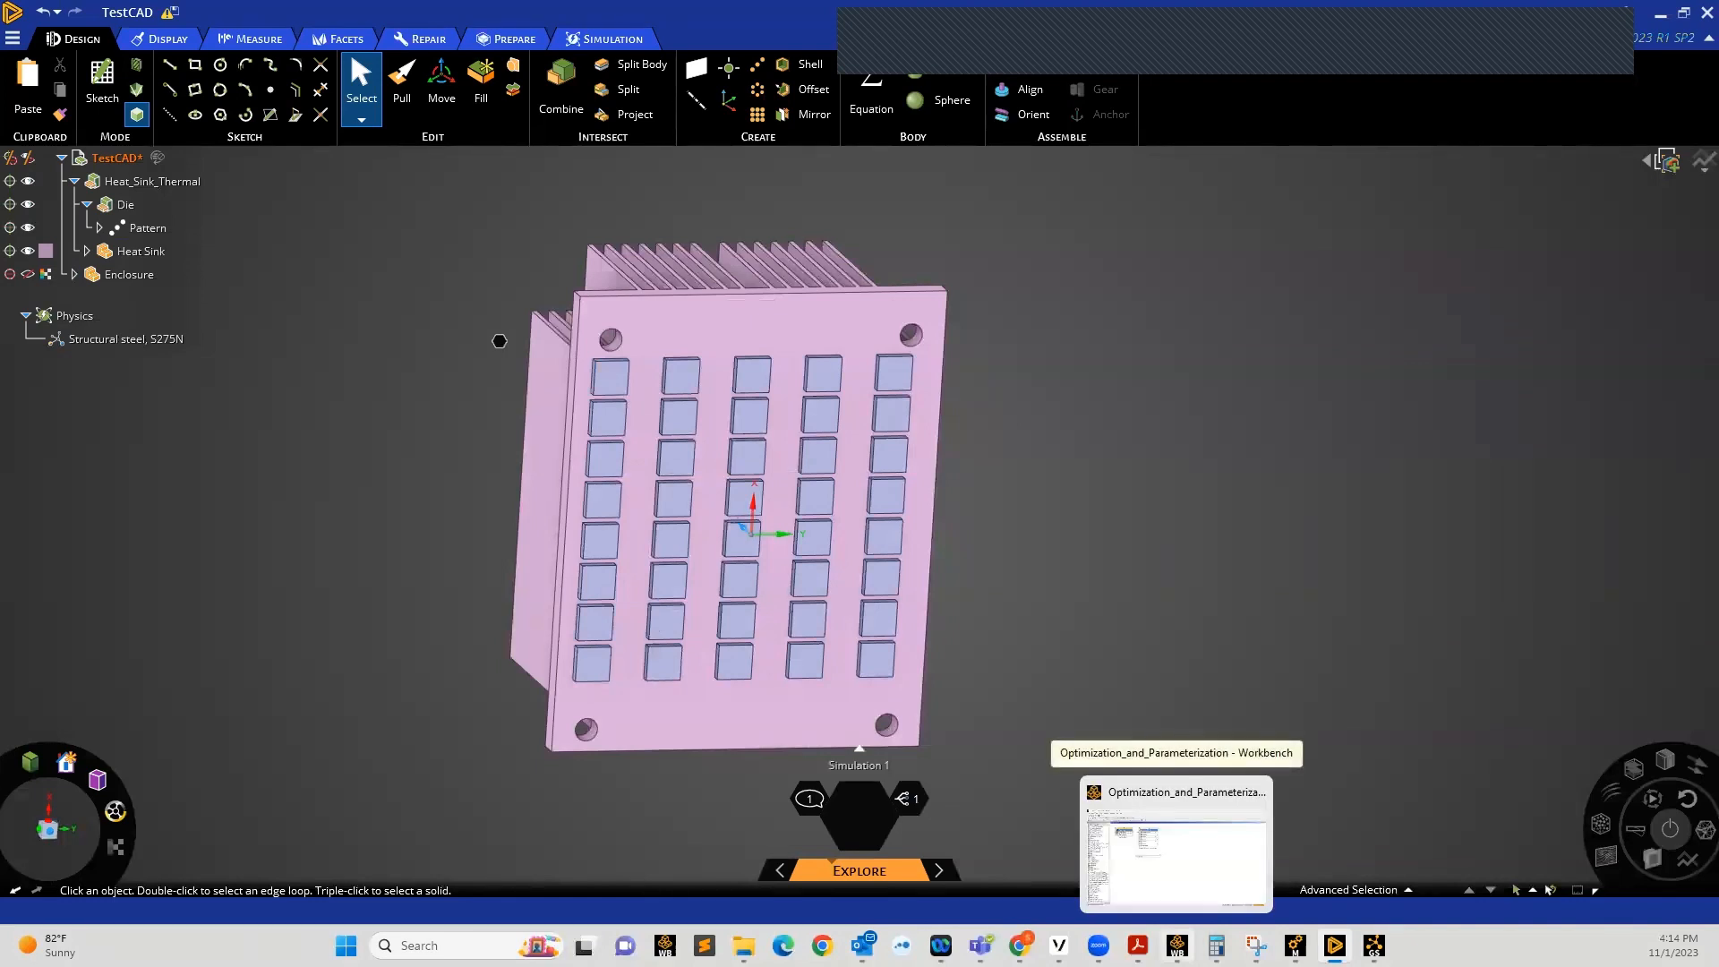
left_click(1176, 846)
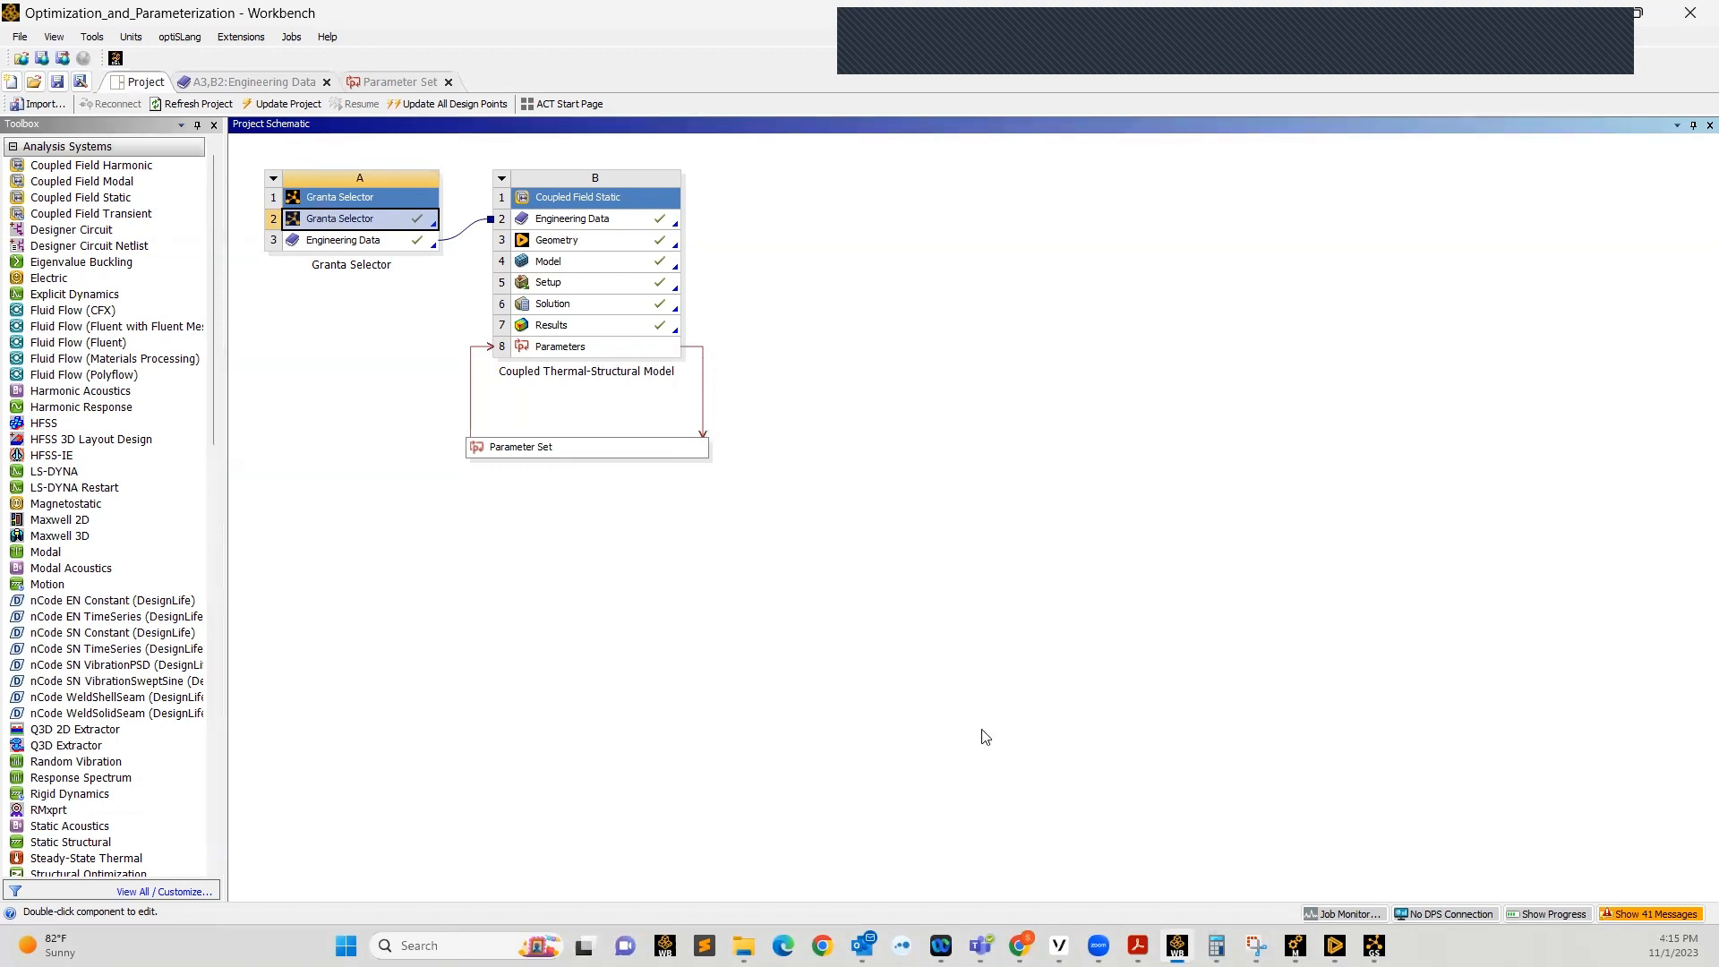
left_click(1334, 945)
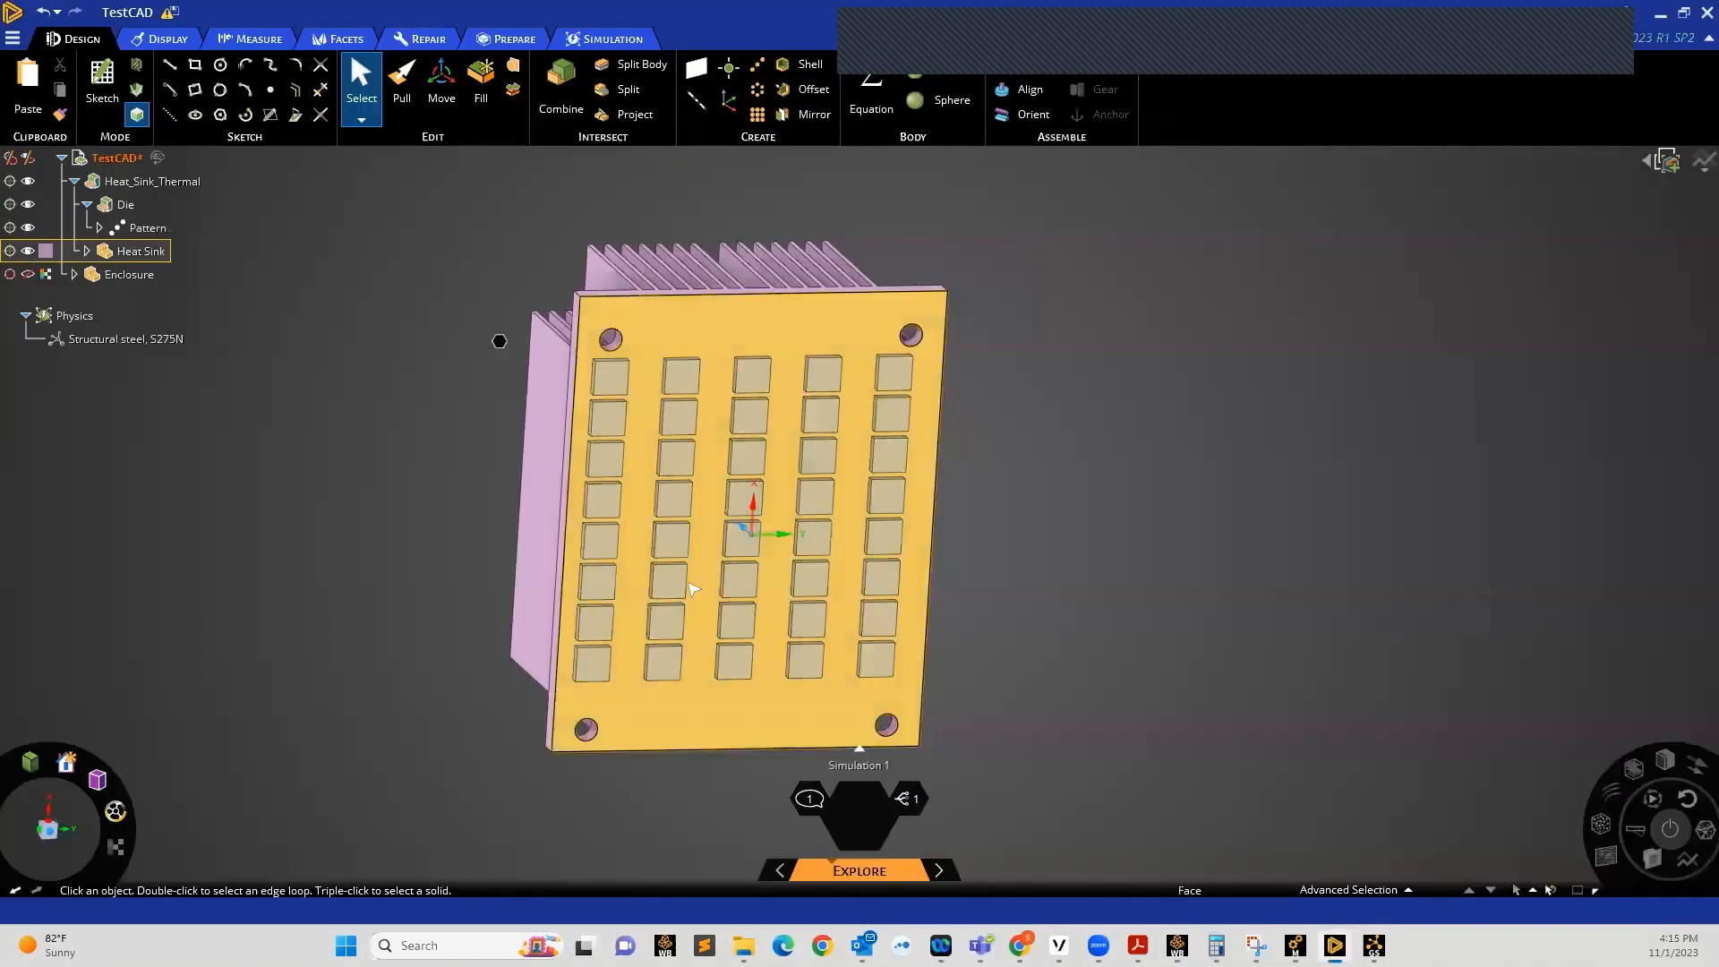
Switch to Workbench and open the Parameter Set to review the input and output parameters and design points
left_click(1659, 14)
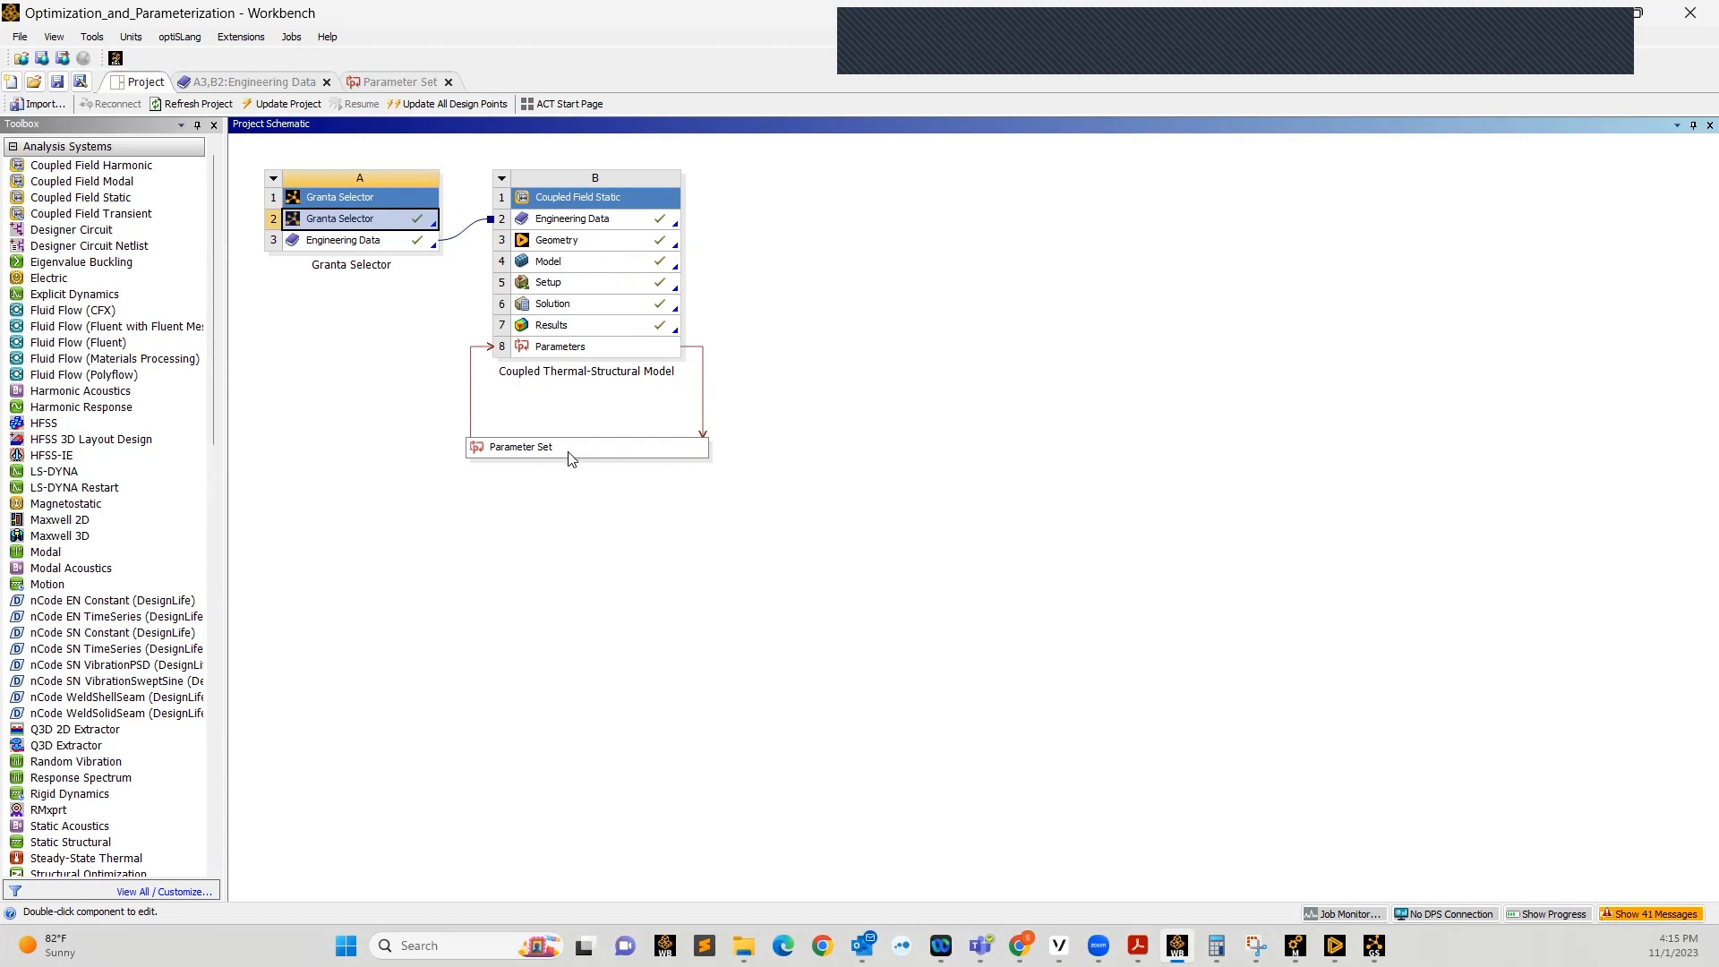
left_click(537, 452)
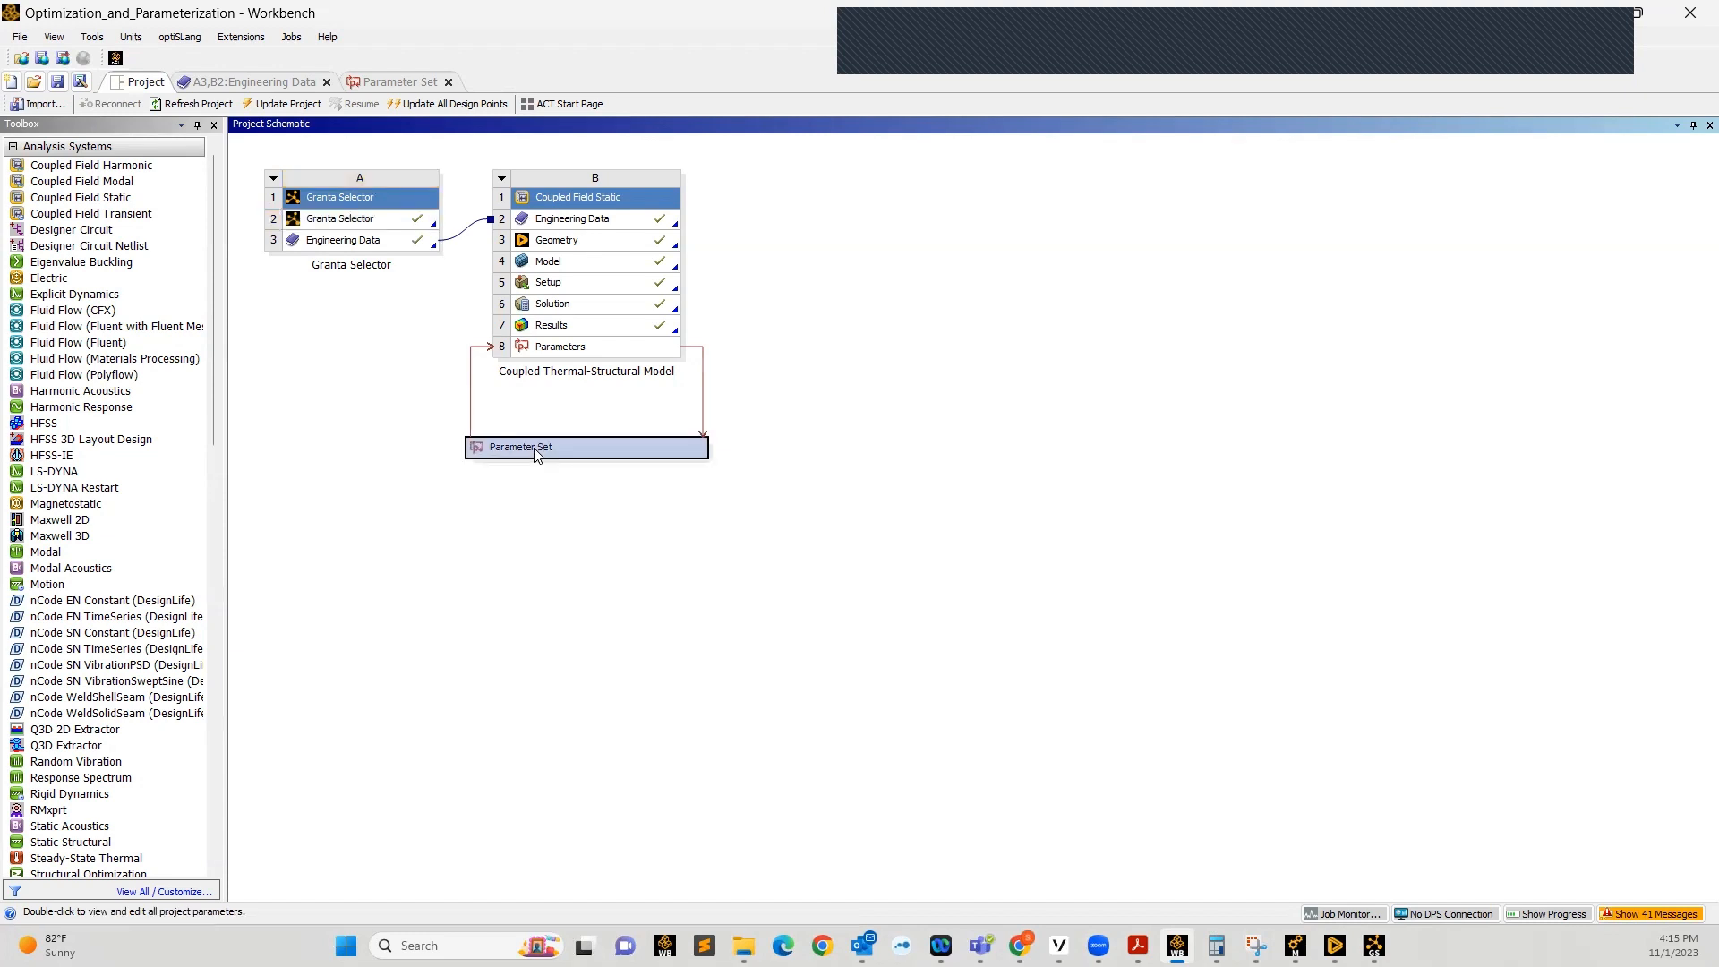
left_click(379, 81)
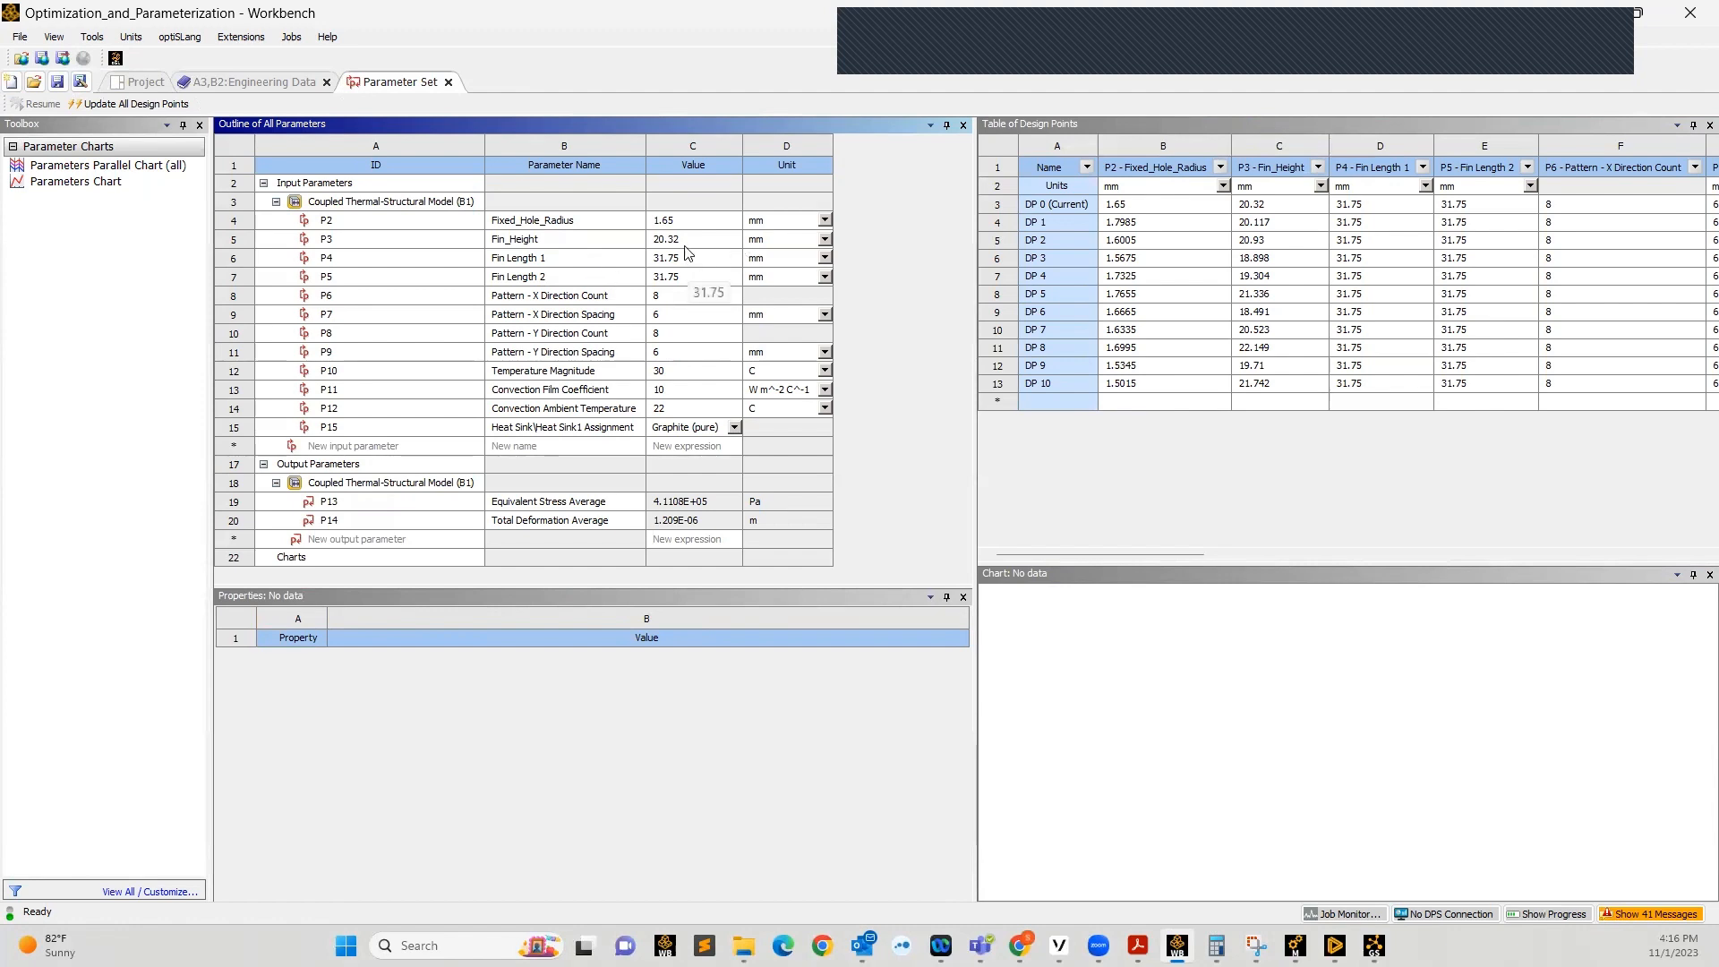
Switch to Mechanical to view the heat sink's fins with the applied loads, and return to the Workbench Parameter Set
left_click(1296, 946)
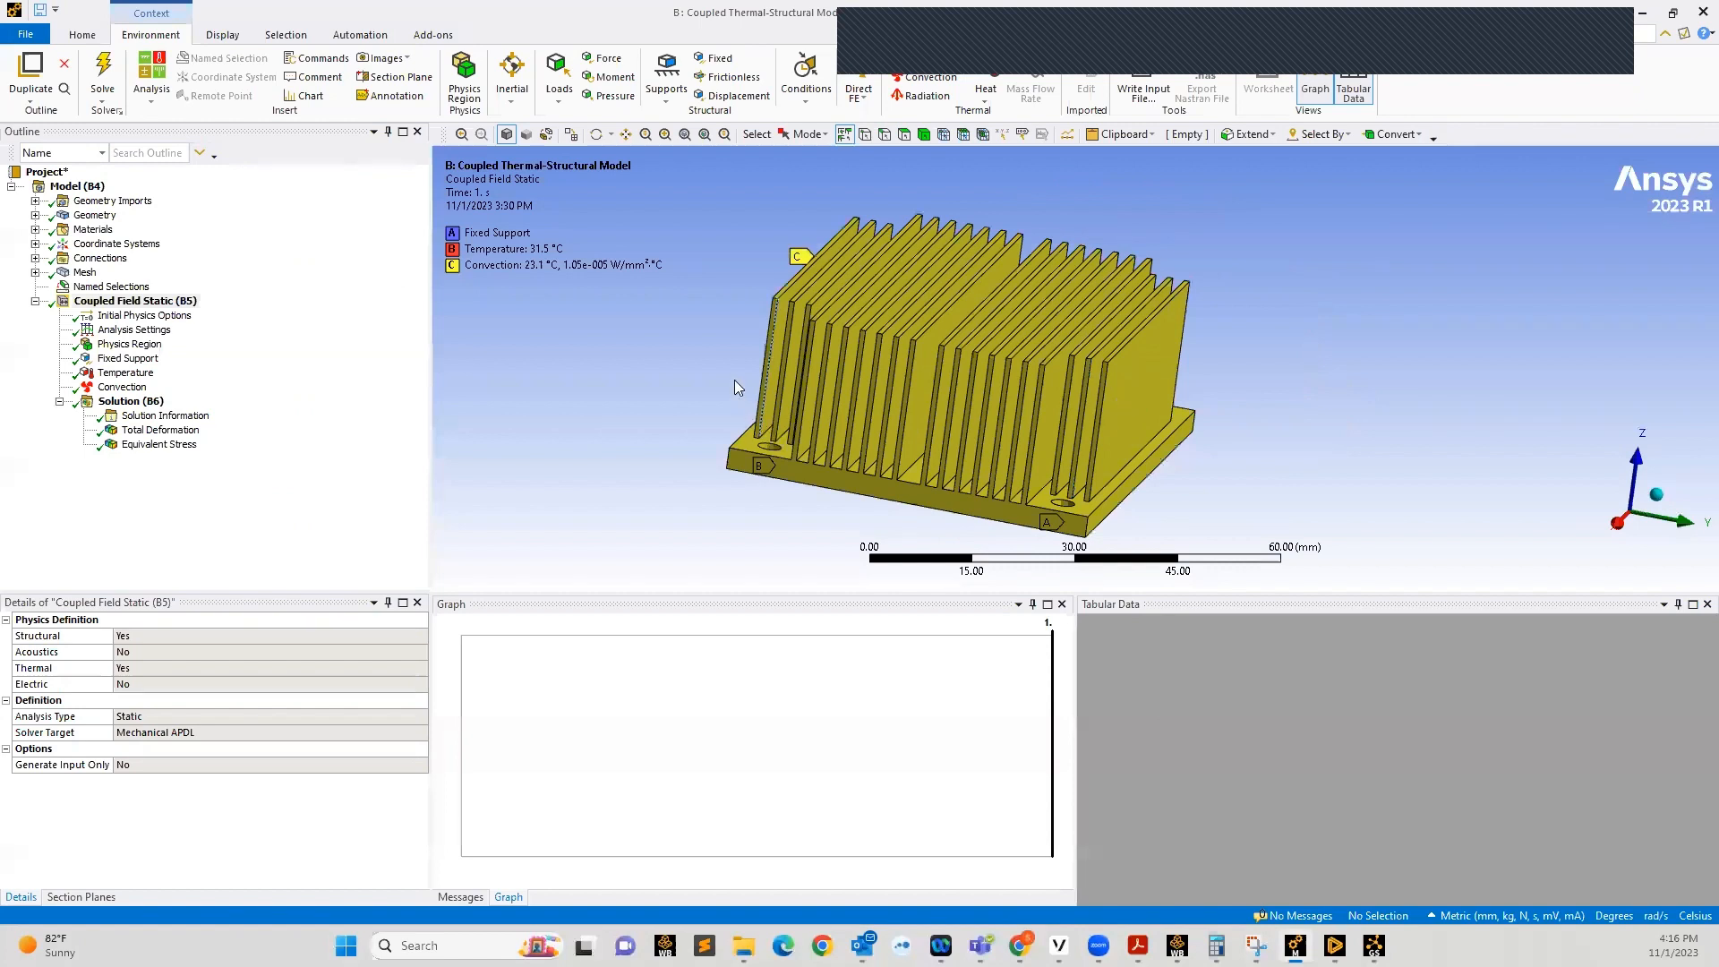
middle_click_drag(1061, 410, 943, 388)
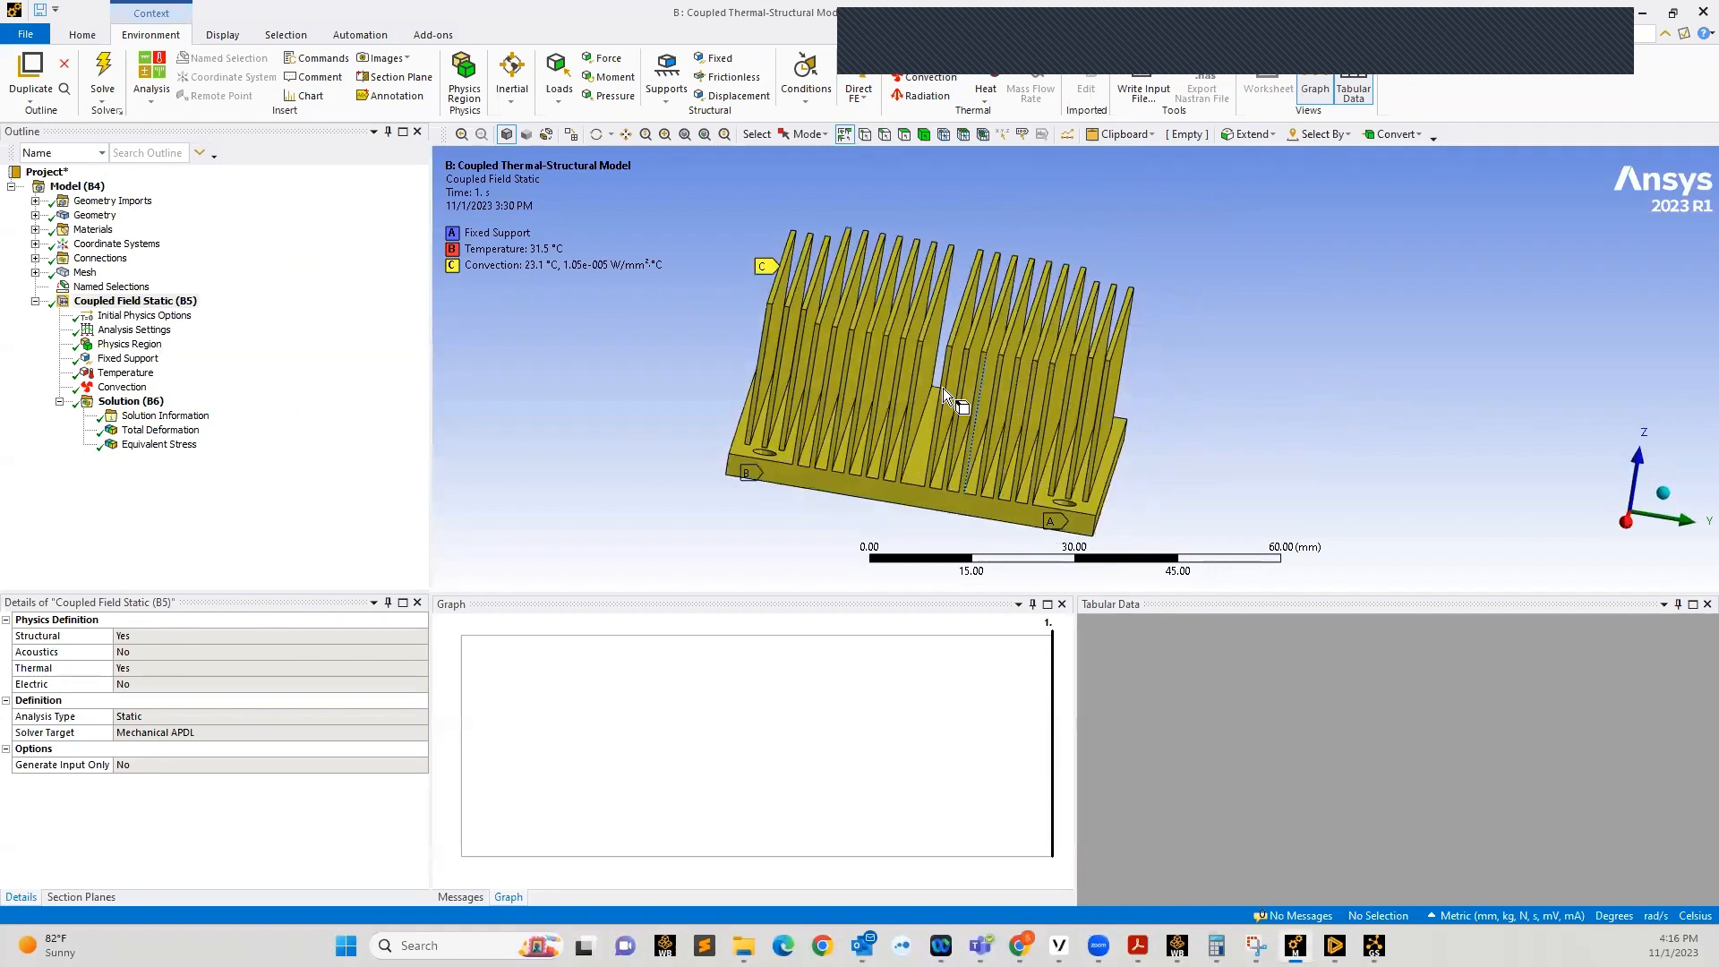
left_click(1643, 13)
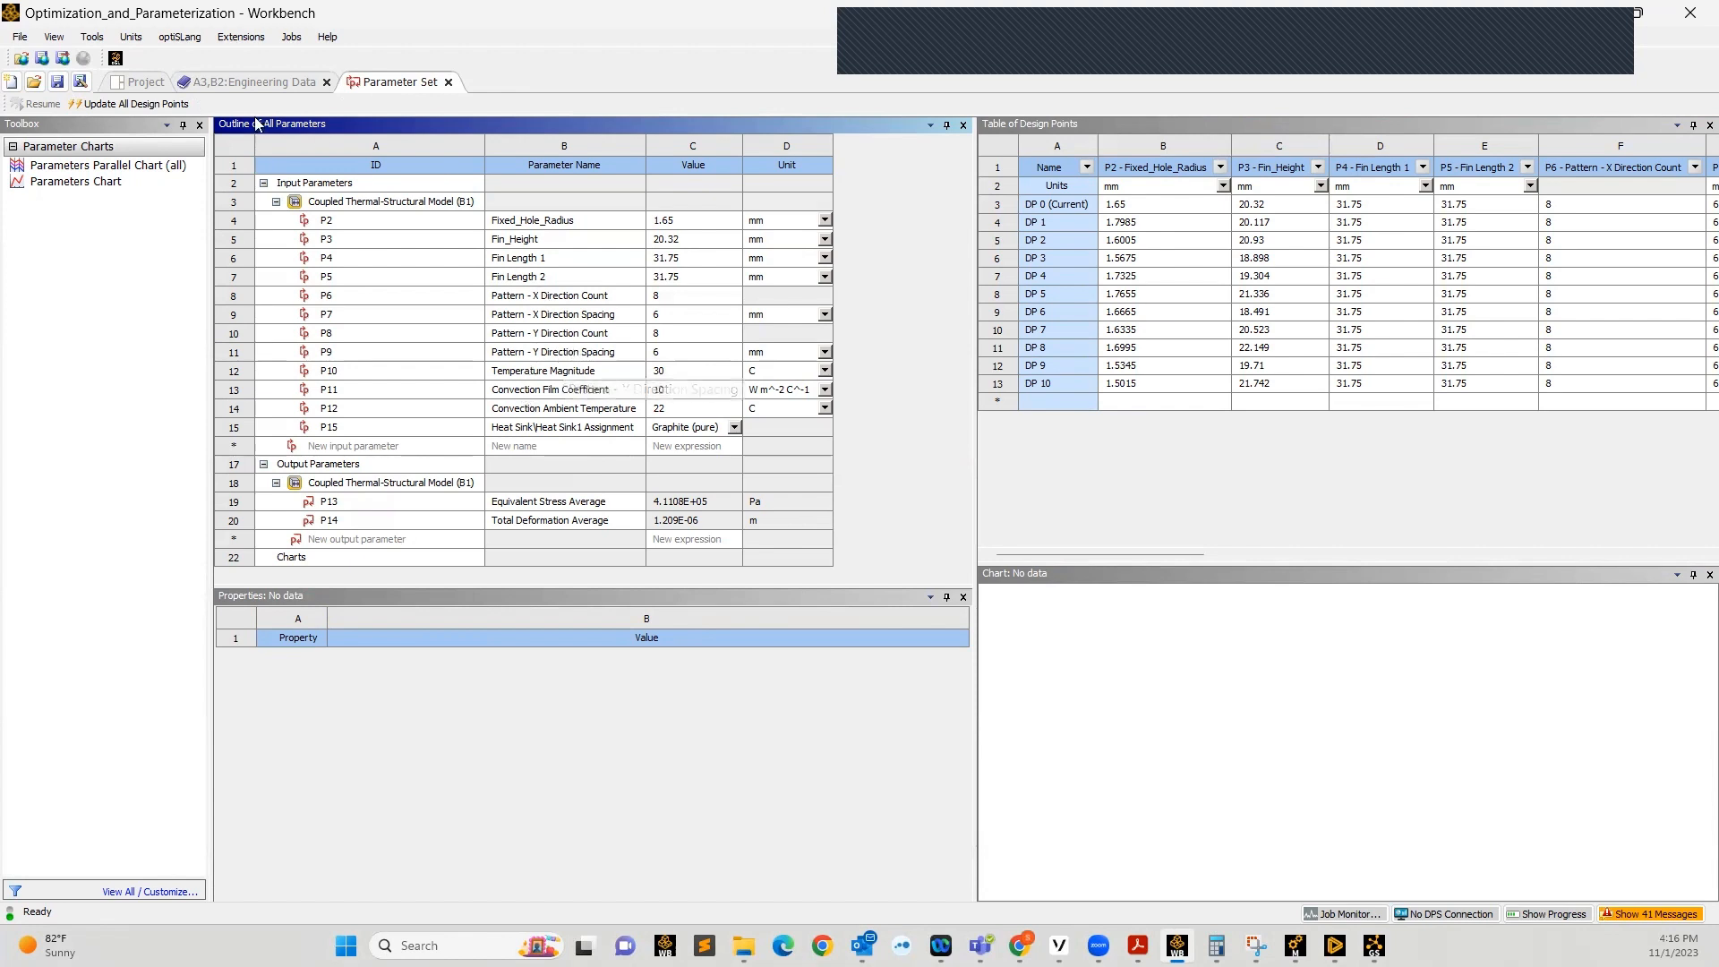
Go back and forth between the project schematic and the Parameter Set to review the parameters and the table of design points
left_click(140, 82)
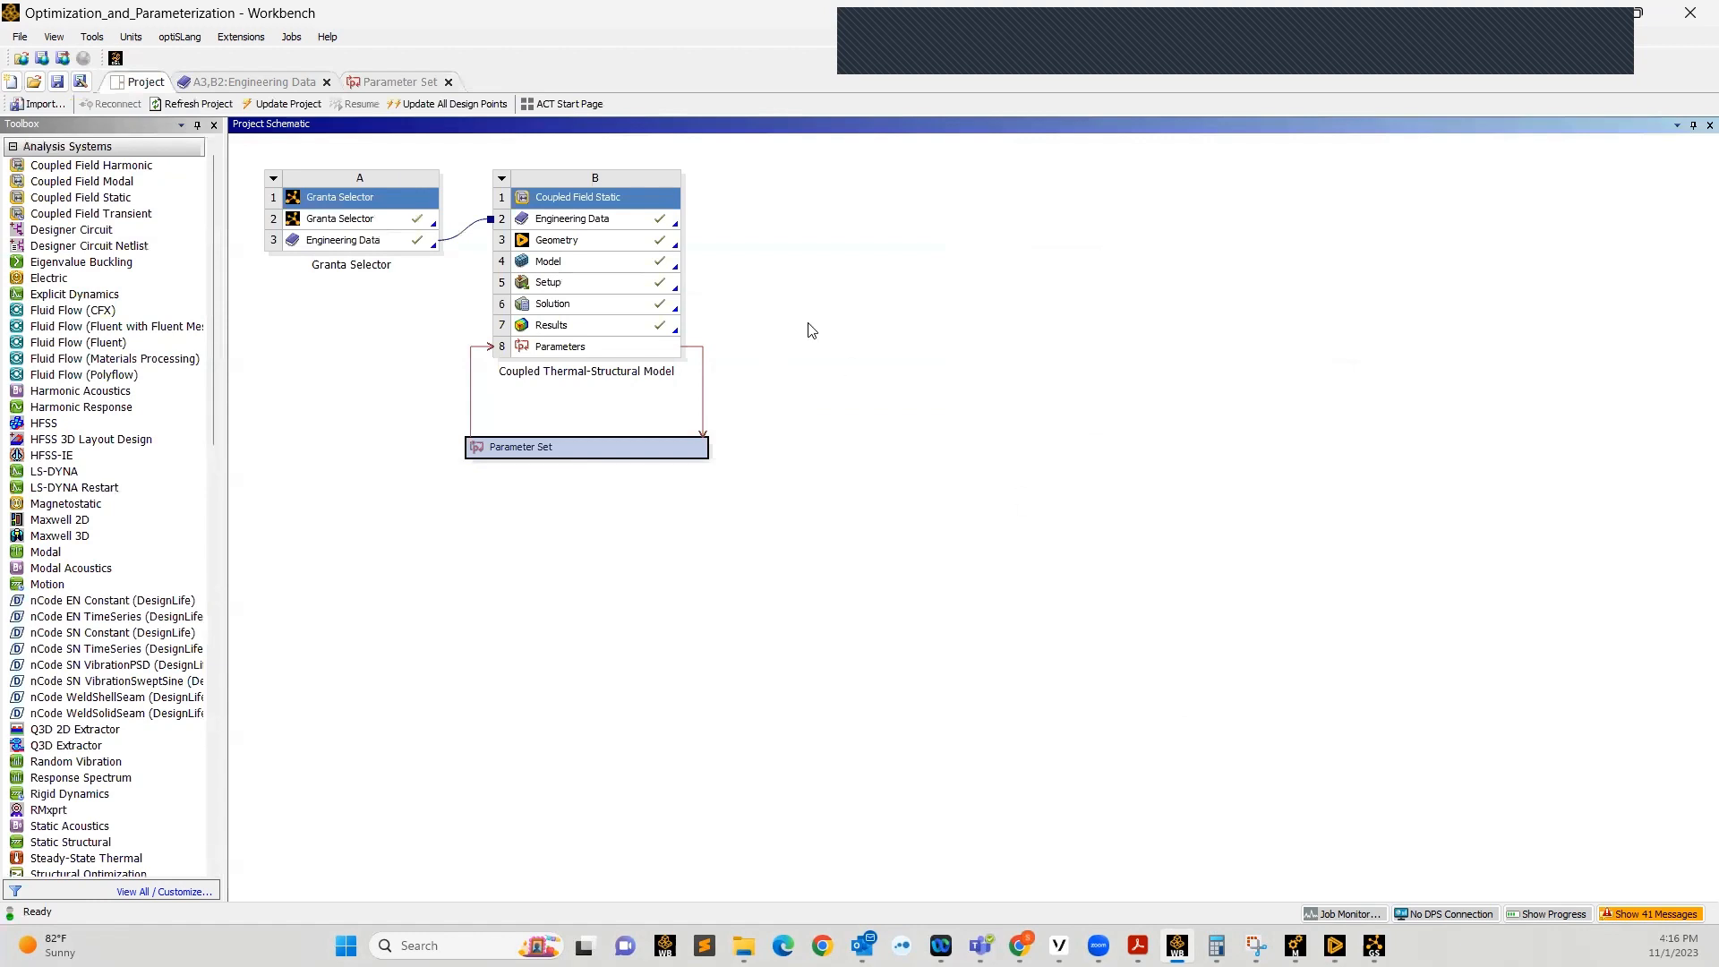
left_click(403, 83)
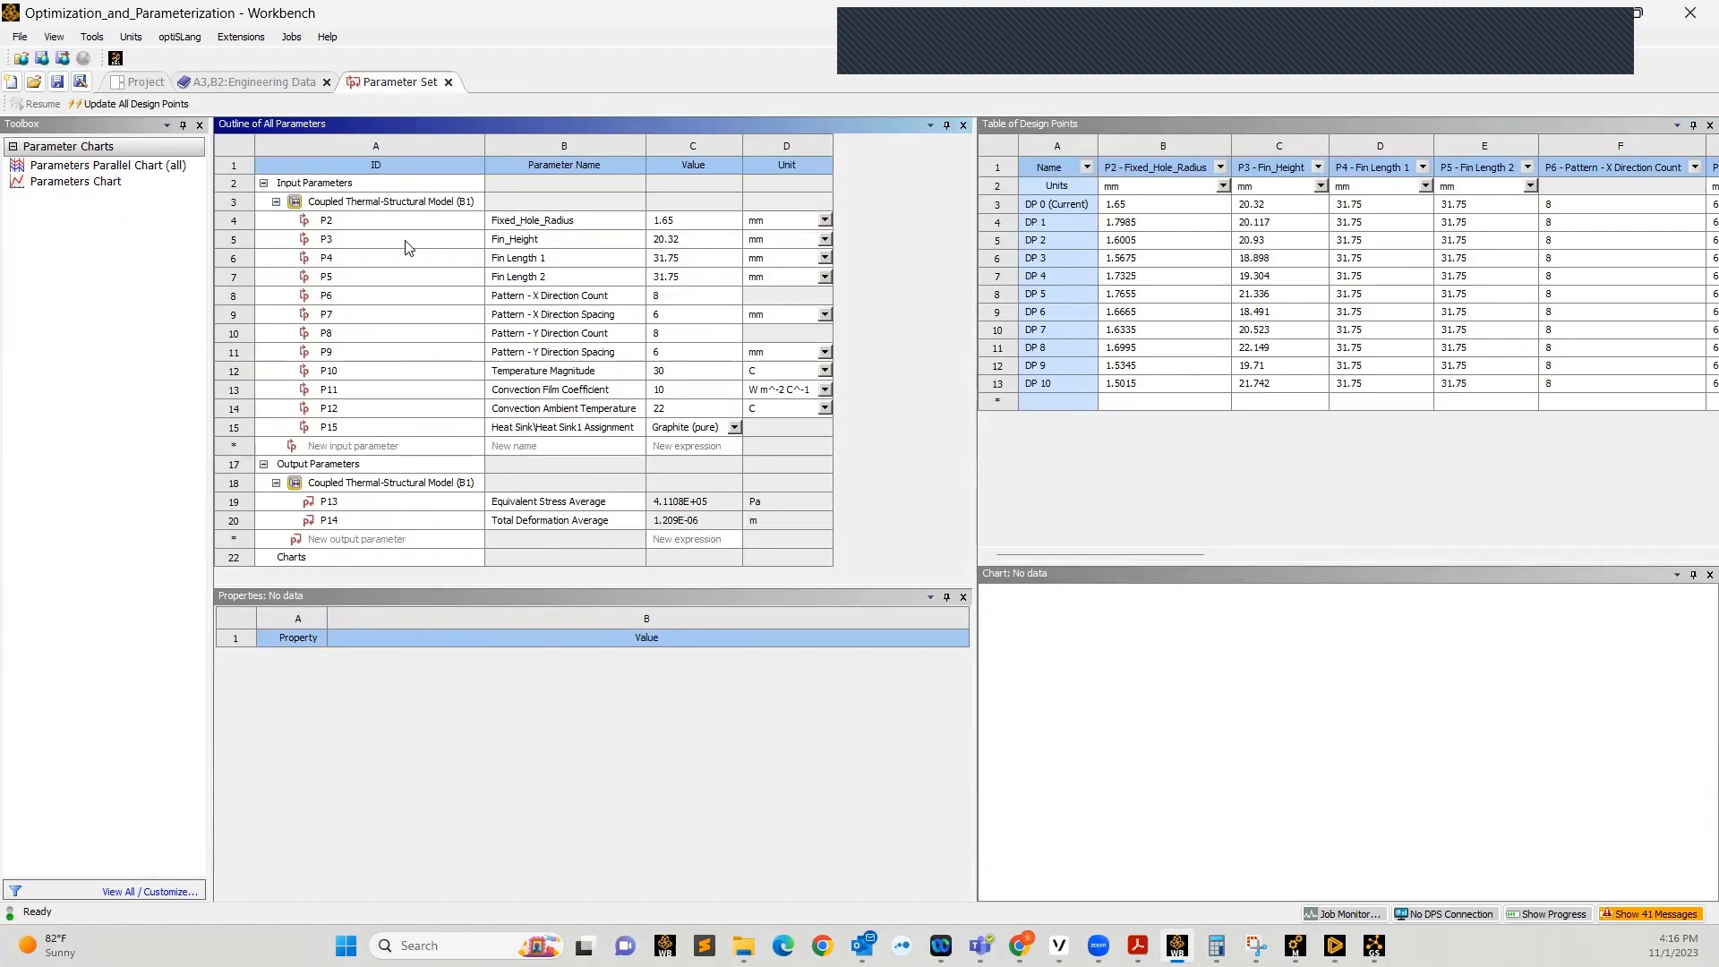
left_click(131, 82)
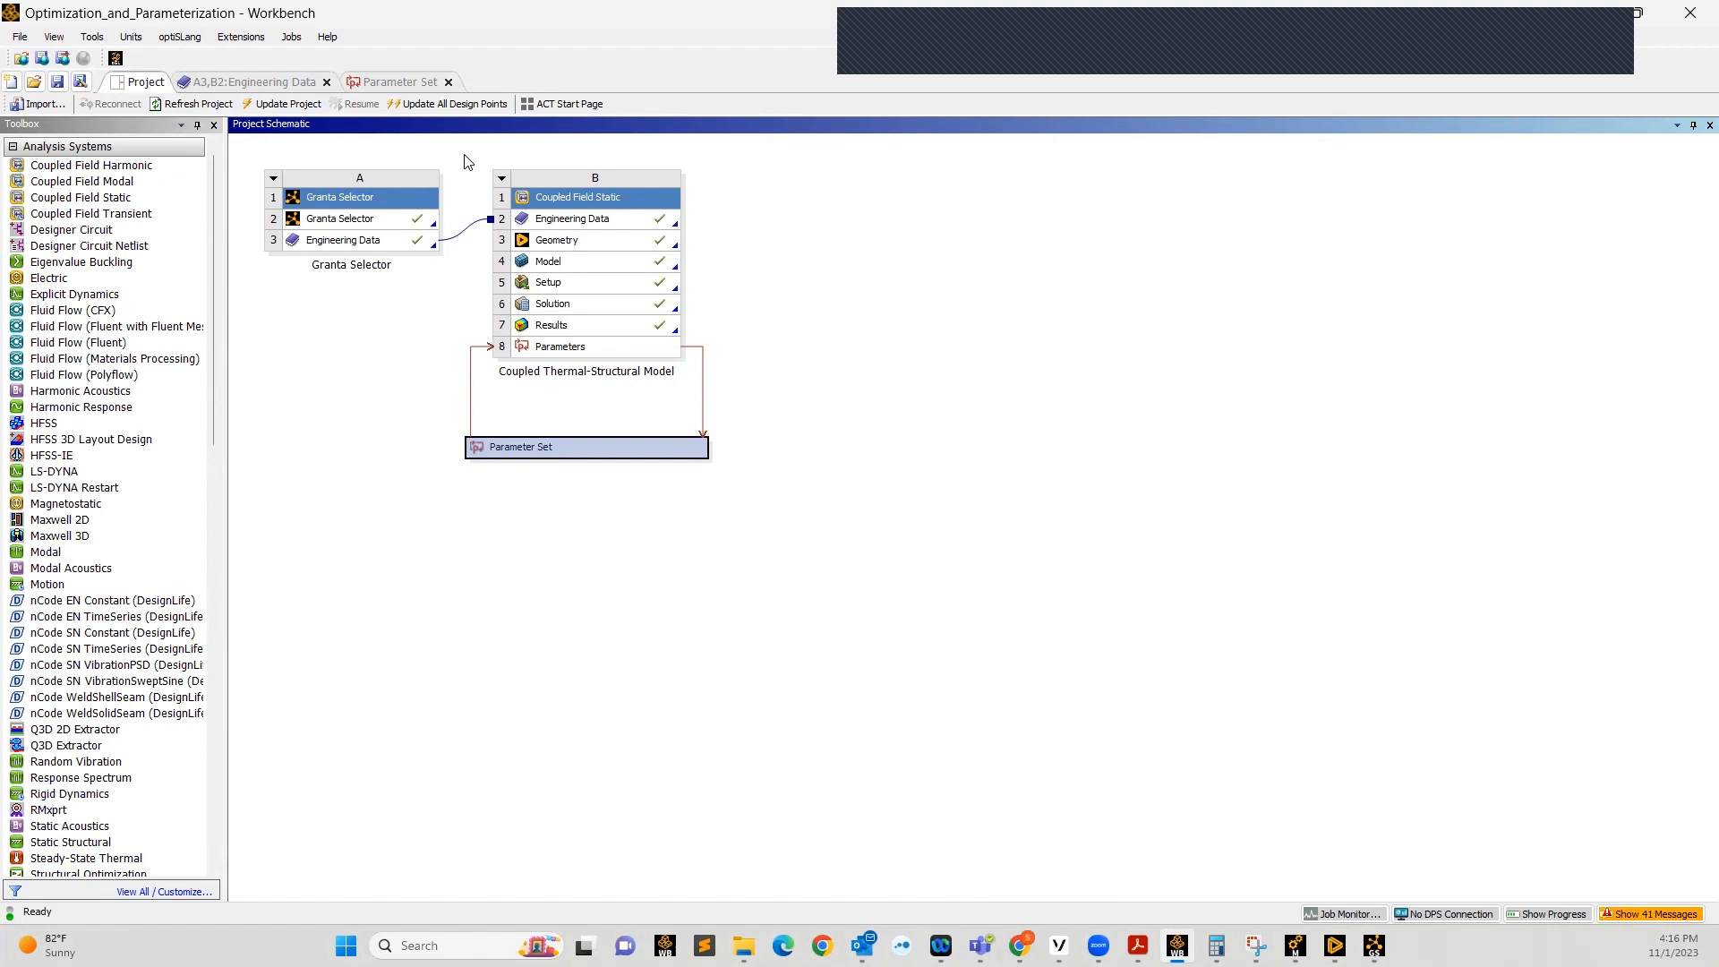
left_click(399, 82)
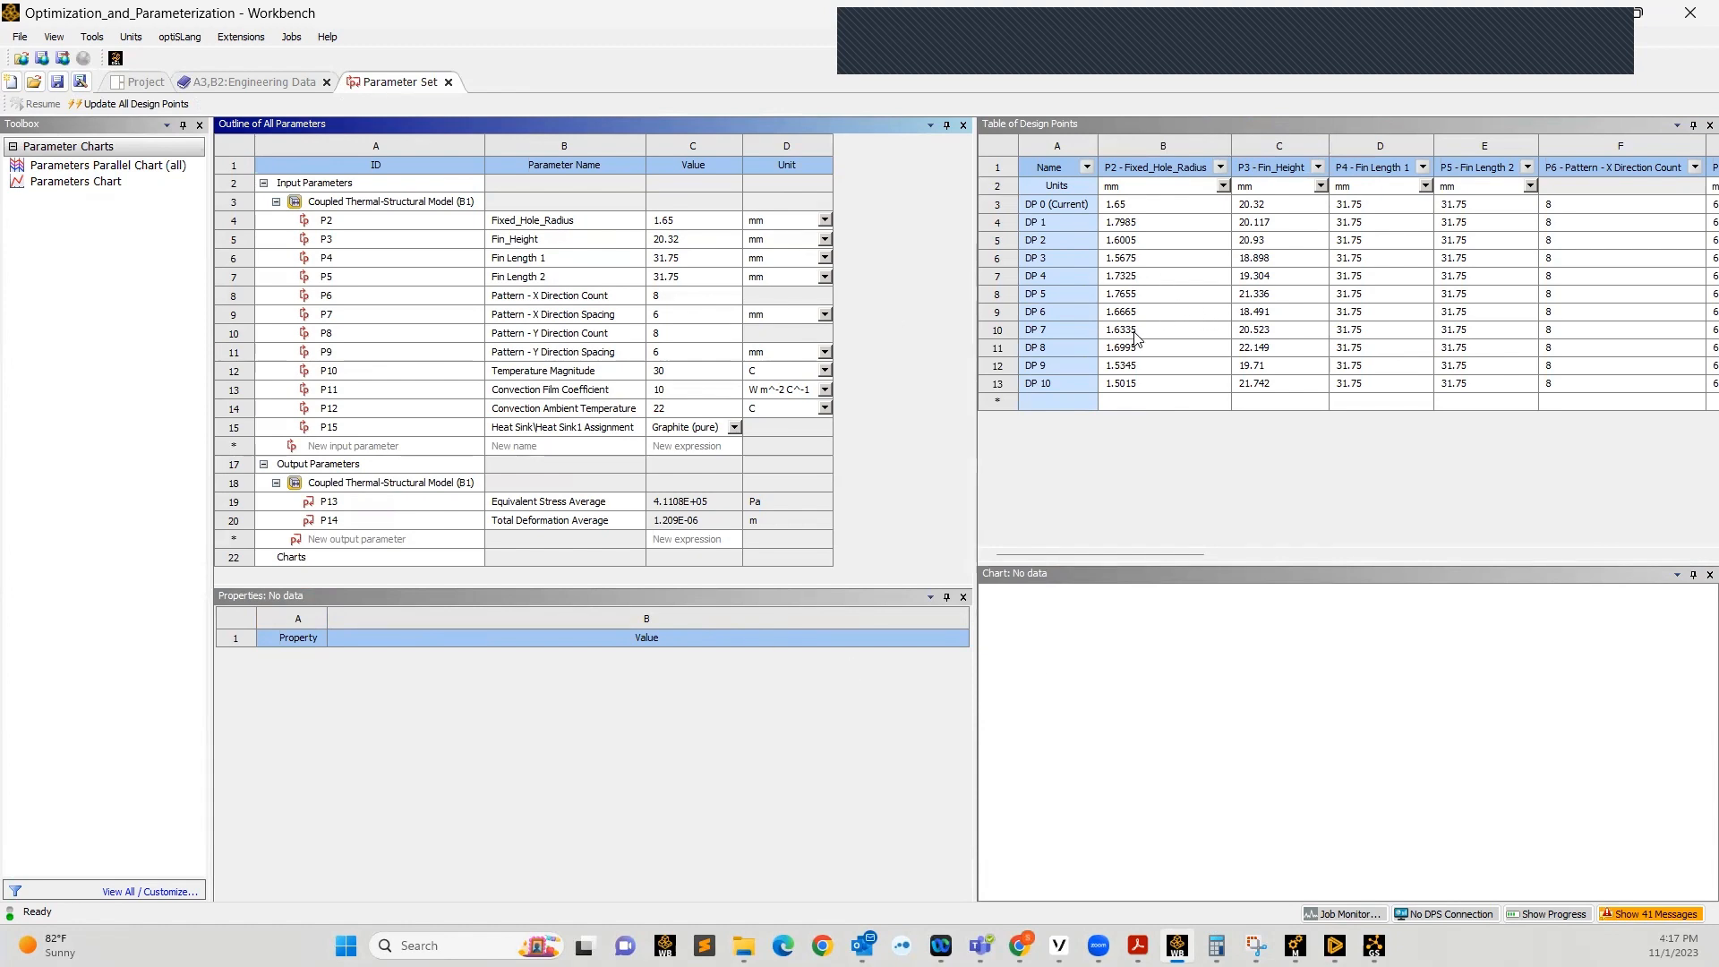
left_click(145, 82)
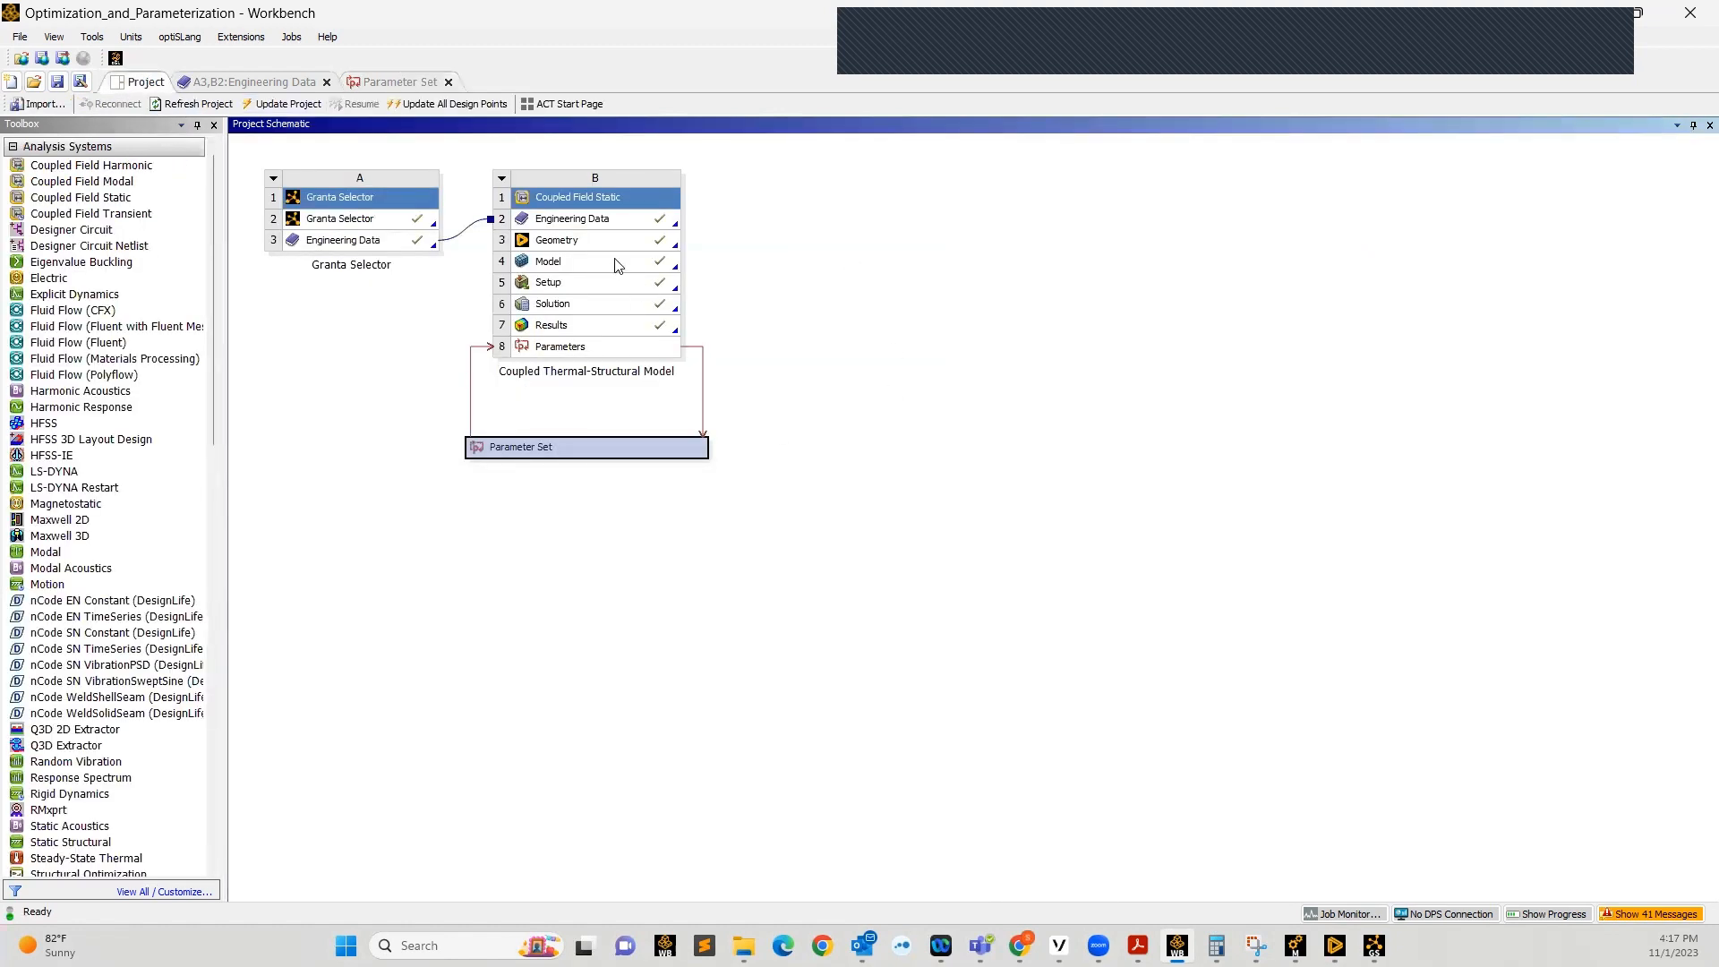
Switch to Mechanical, expand the geometry bodies and inspect the material assignments of a die and the heat sink body
left_click(1295, 946)
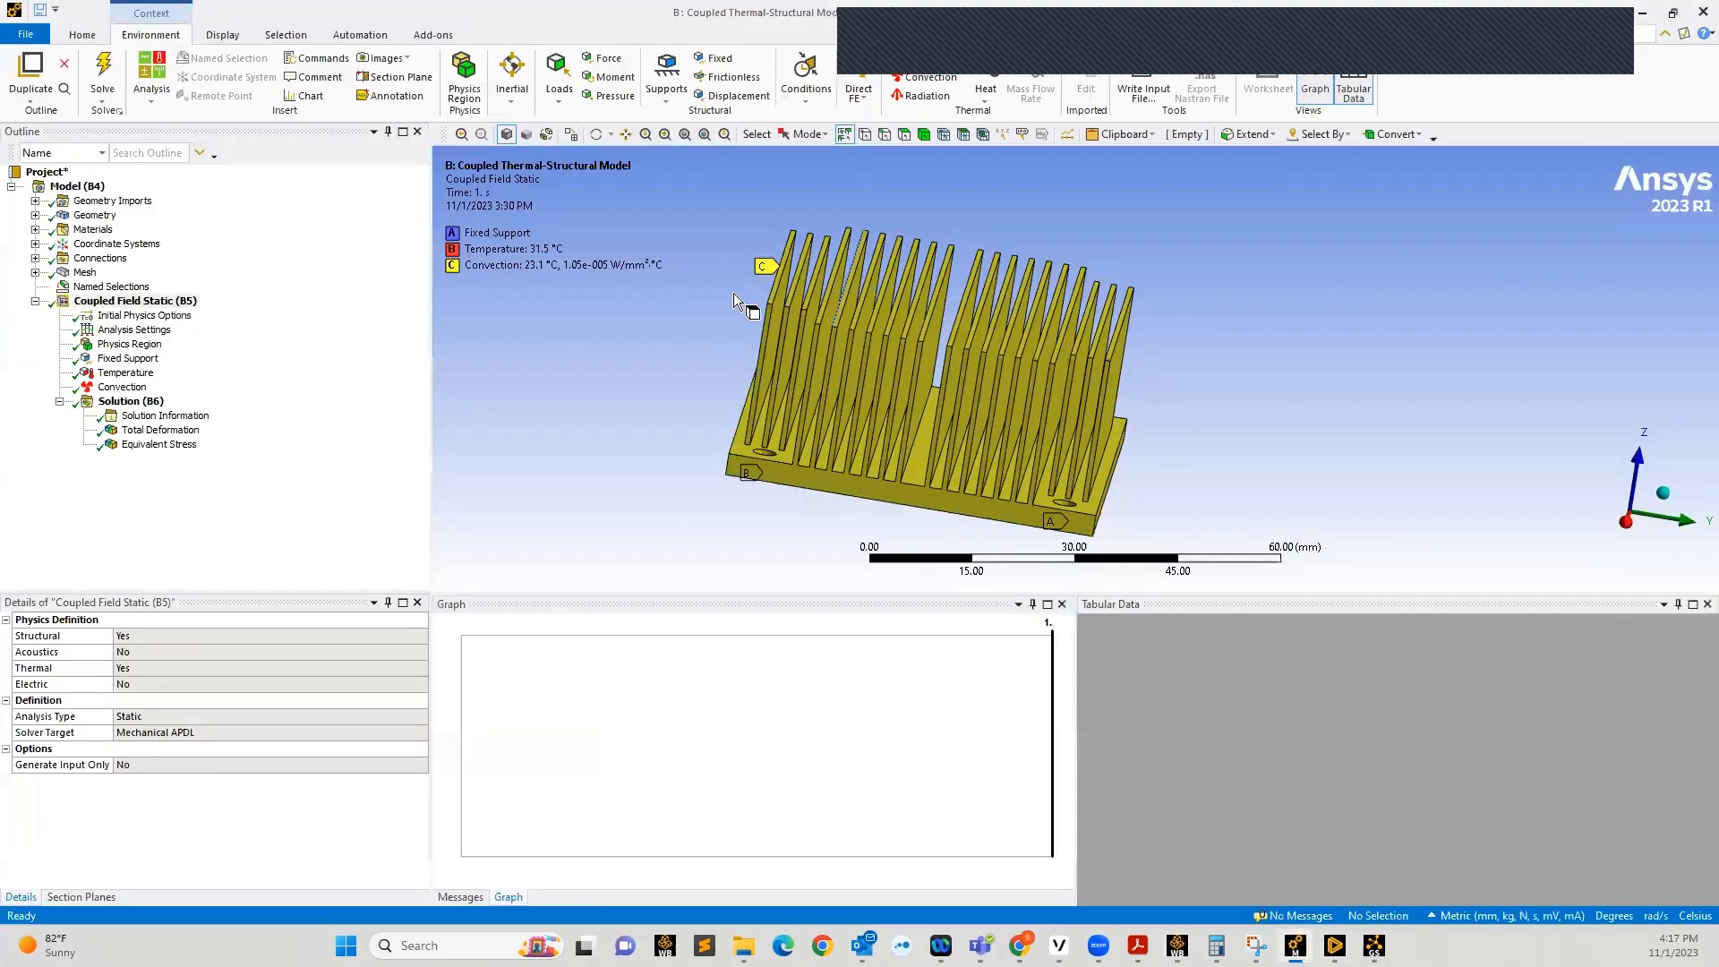
middle_click_drag(733, 292, 1009, 375)
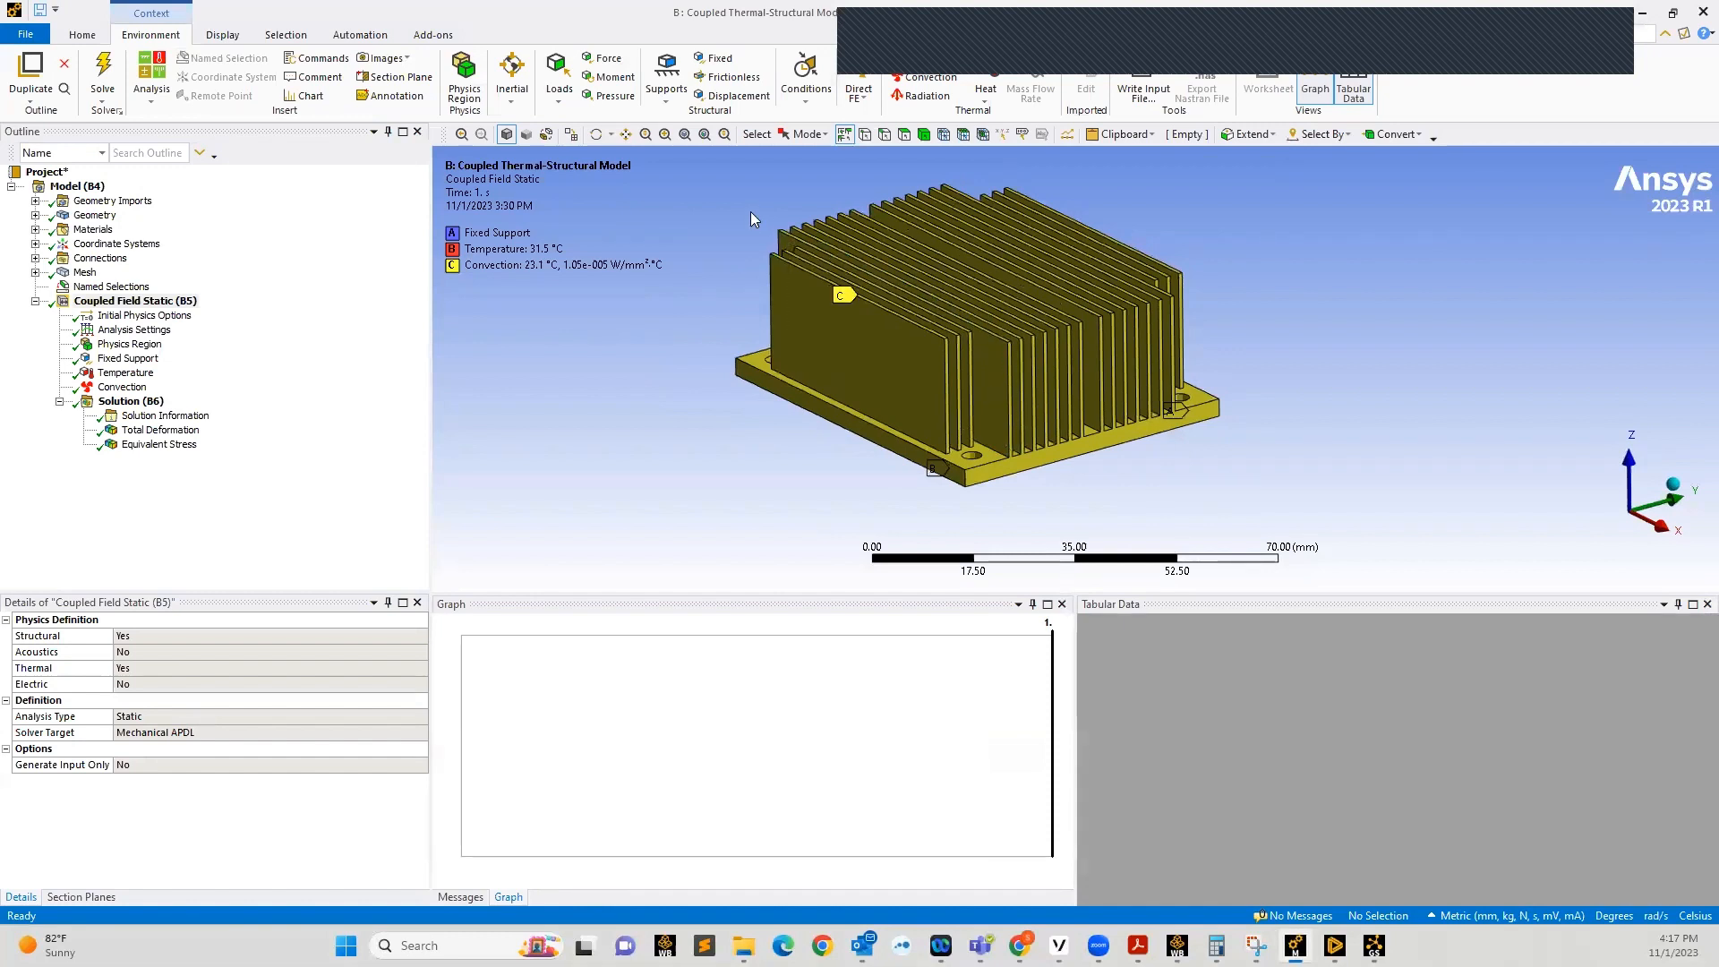
scroll(973, 338, "down", 2)
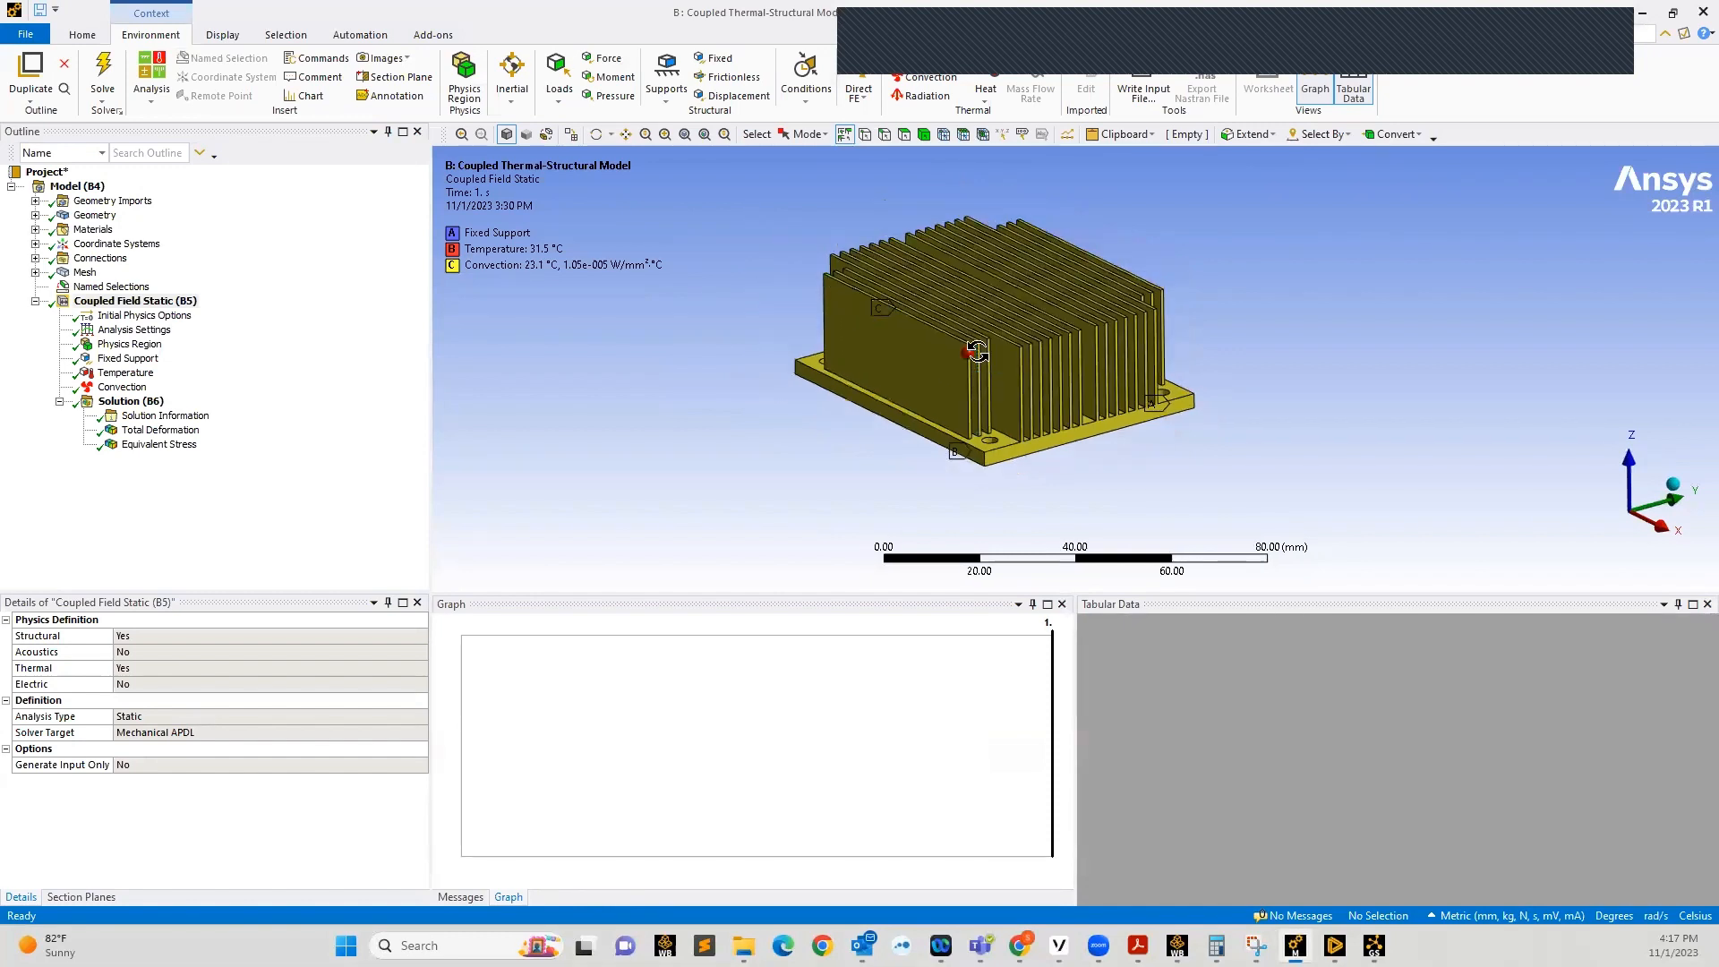
mouse_move(974, 349)
middle_mouse_down()
mouse_move(979, 322)
mouse_move(975, 352)
middle_mouse_up()
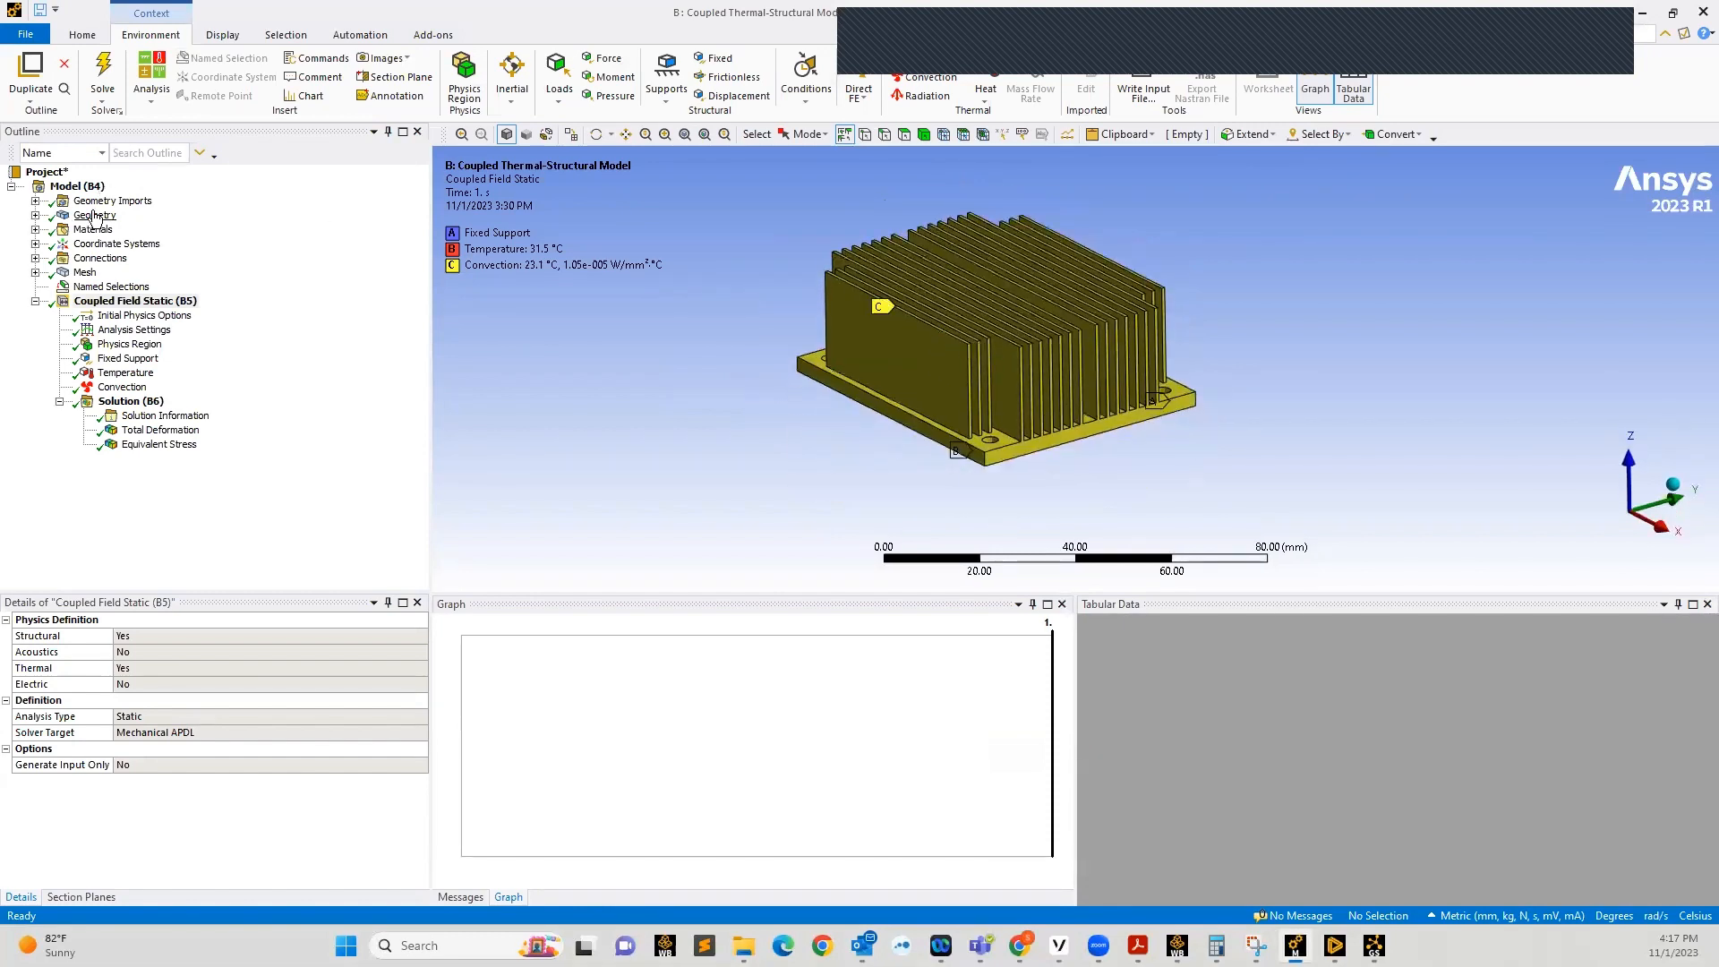
left_click(36, 216)
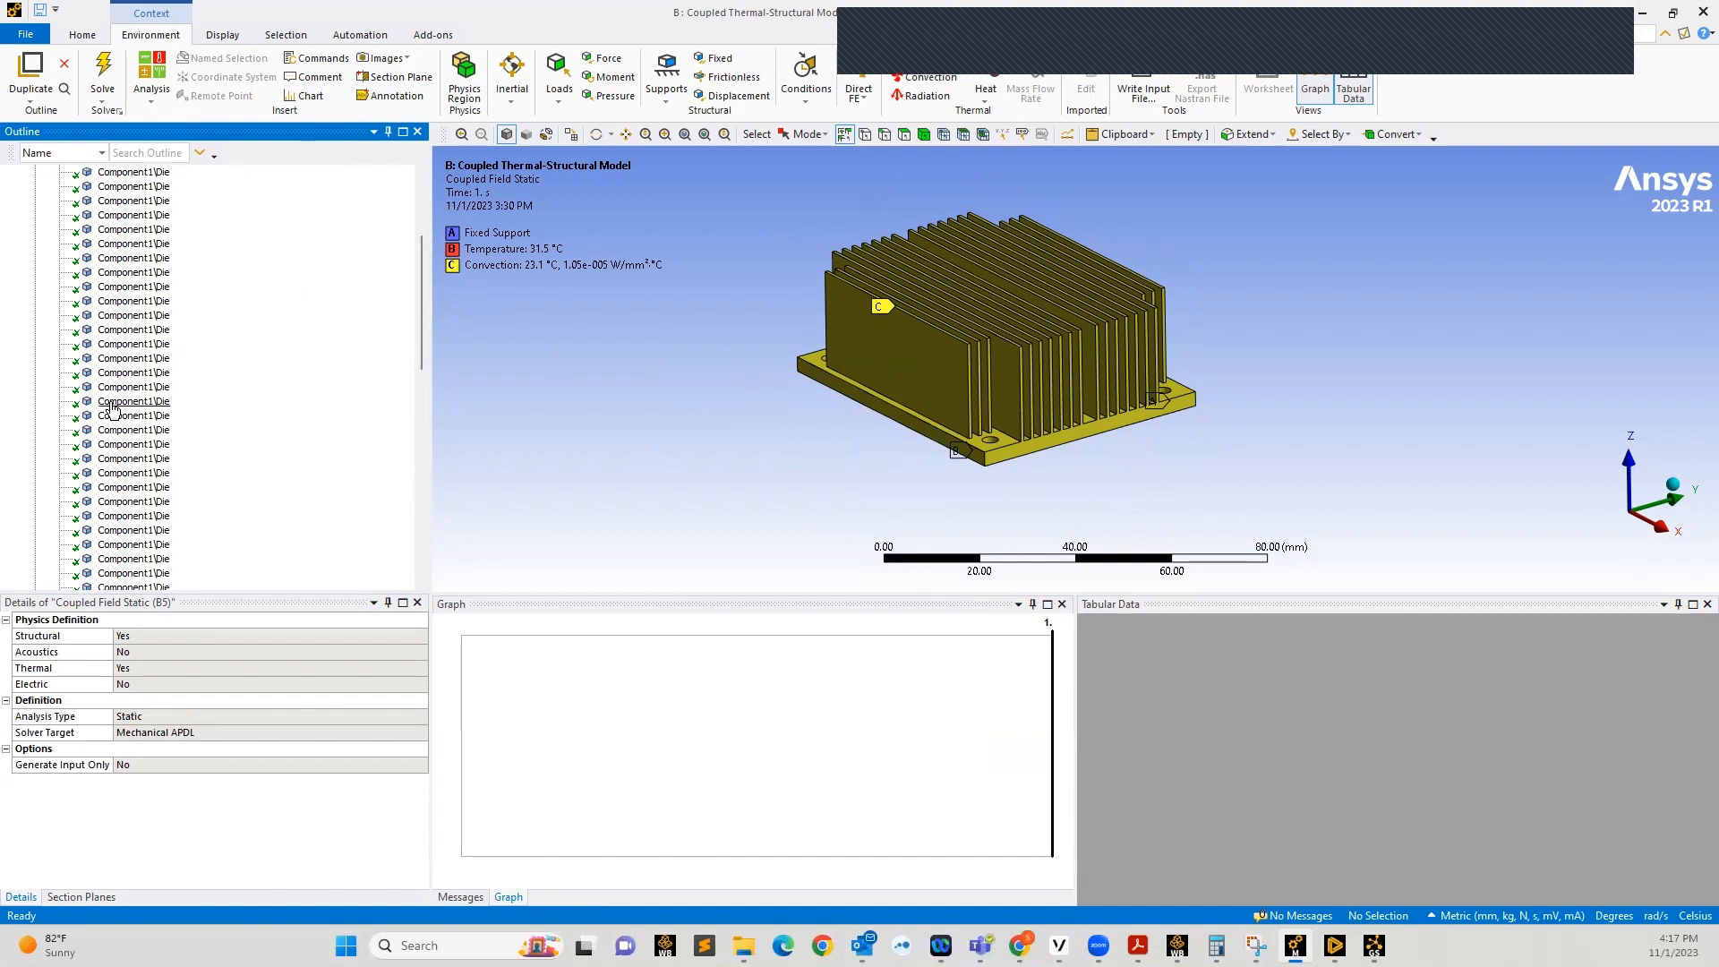
scroll(112, 412, "down", 15)
left_click(143, 287)
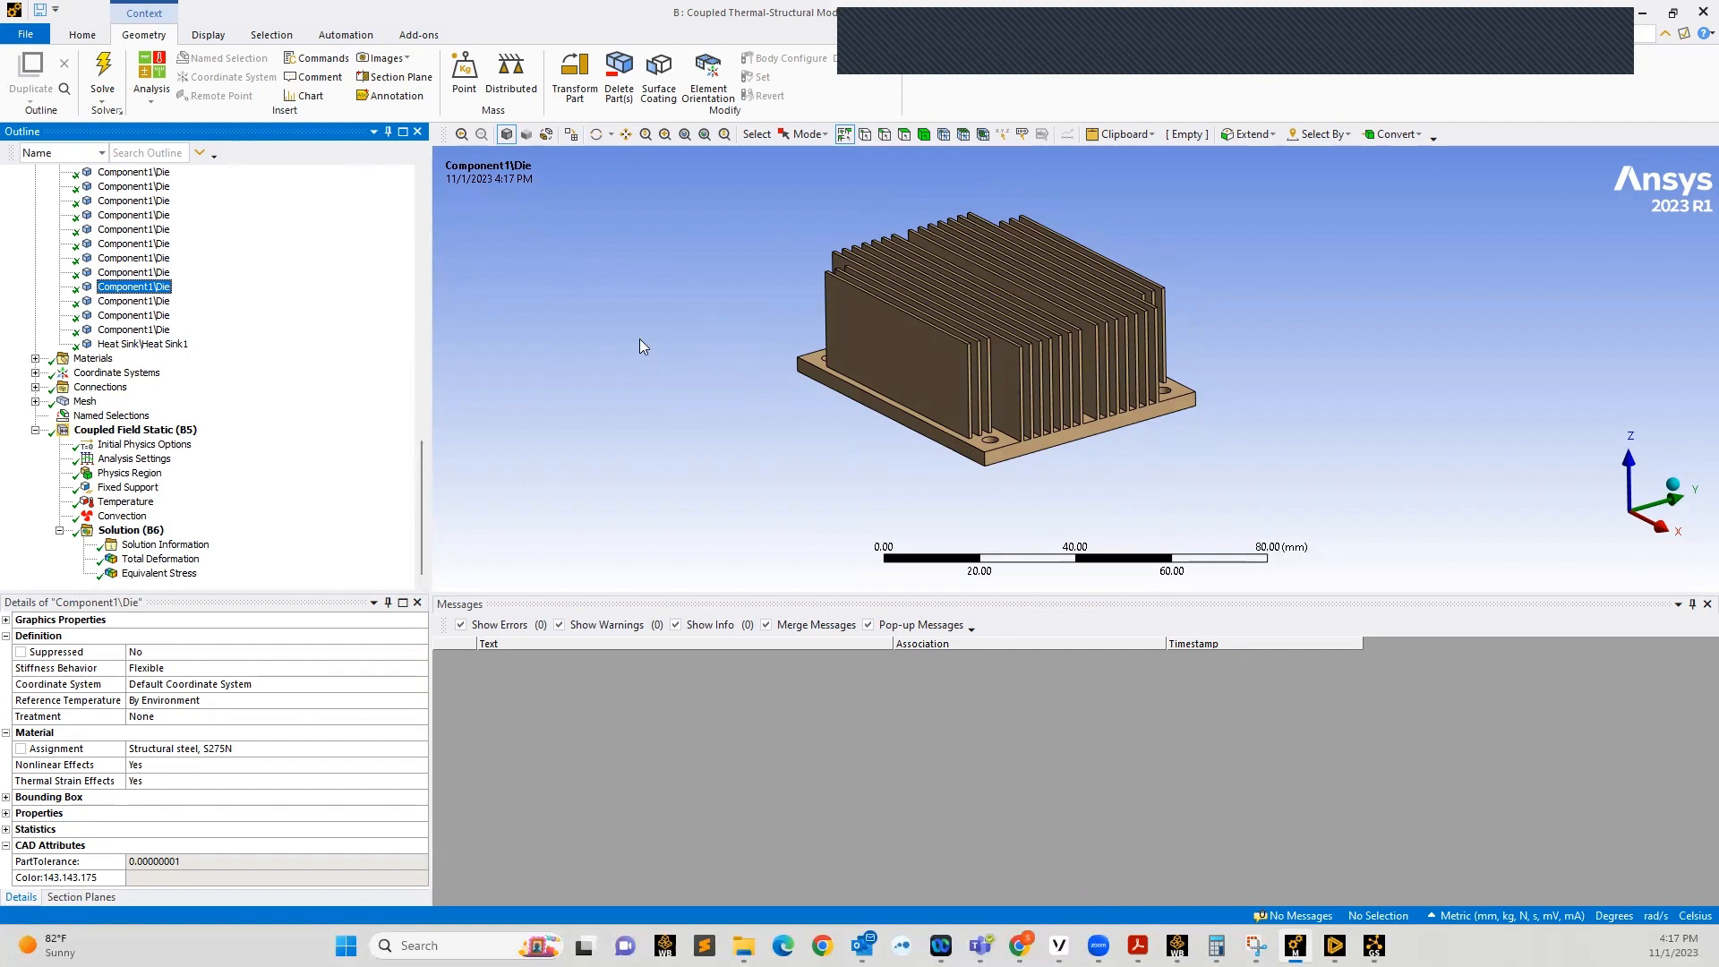
left_click(176, 349)
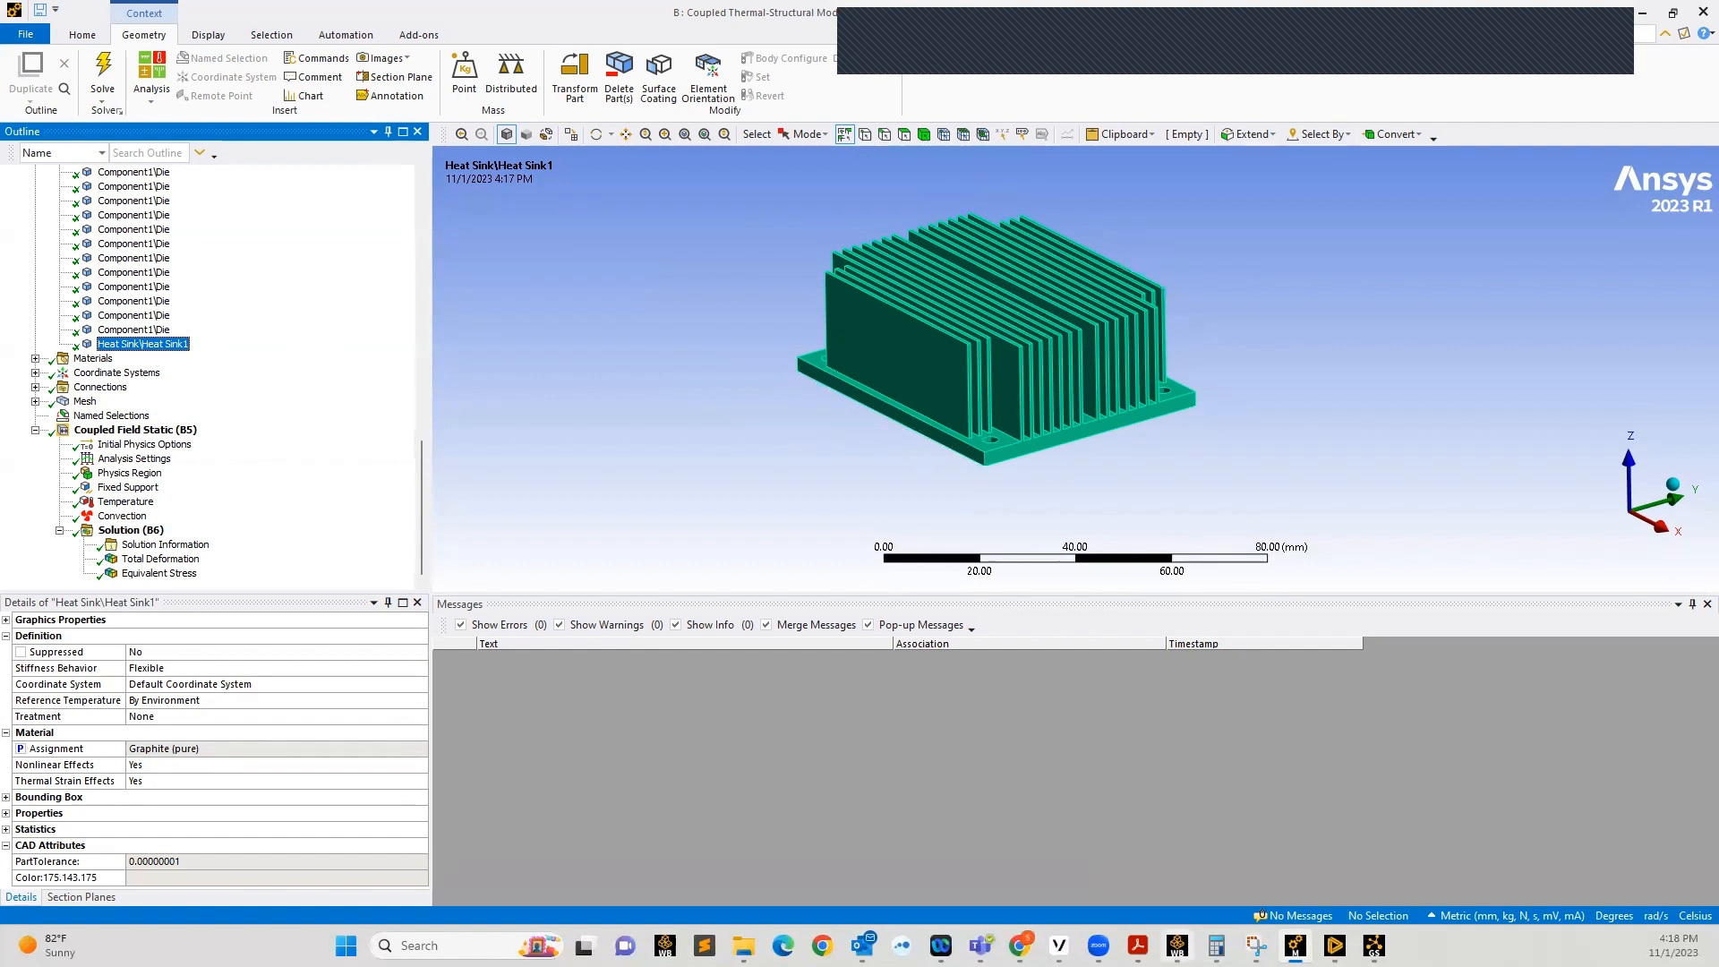
Switch to Workbench and review the material options offered for the Heat Sink1 Assignment parameter in the Parameter Set
left_click(1177, 945)
left_click(372, 82)
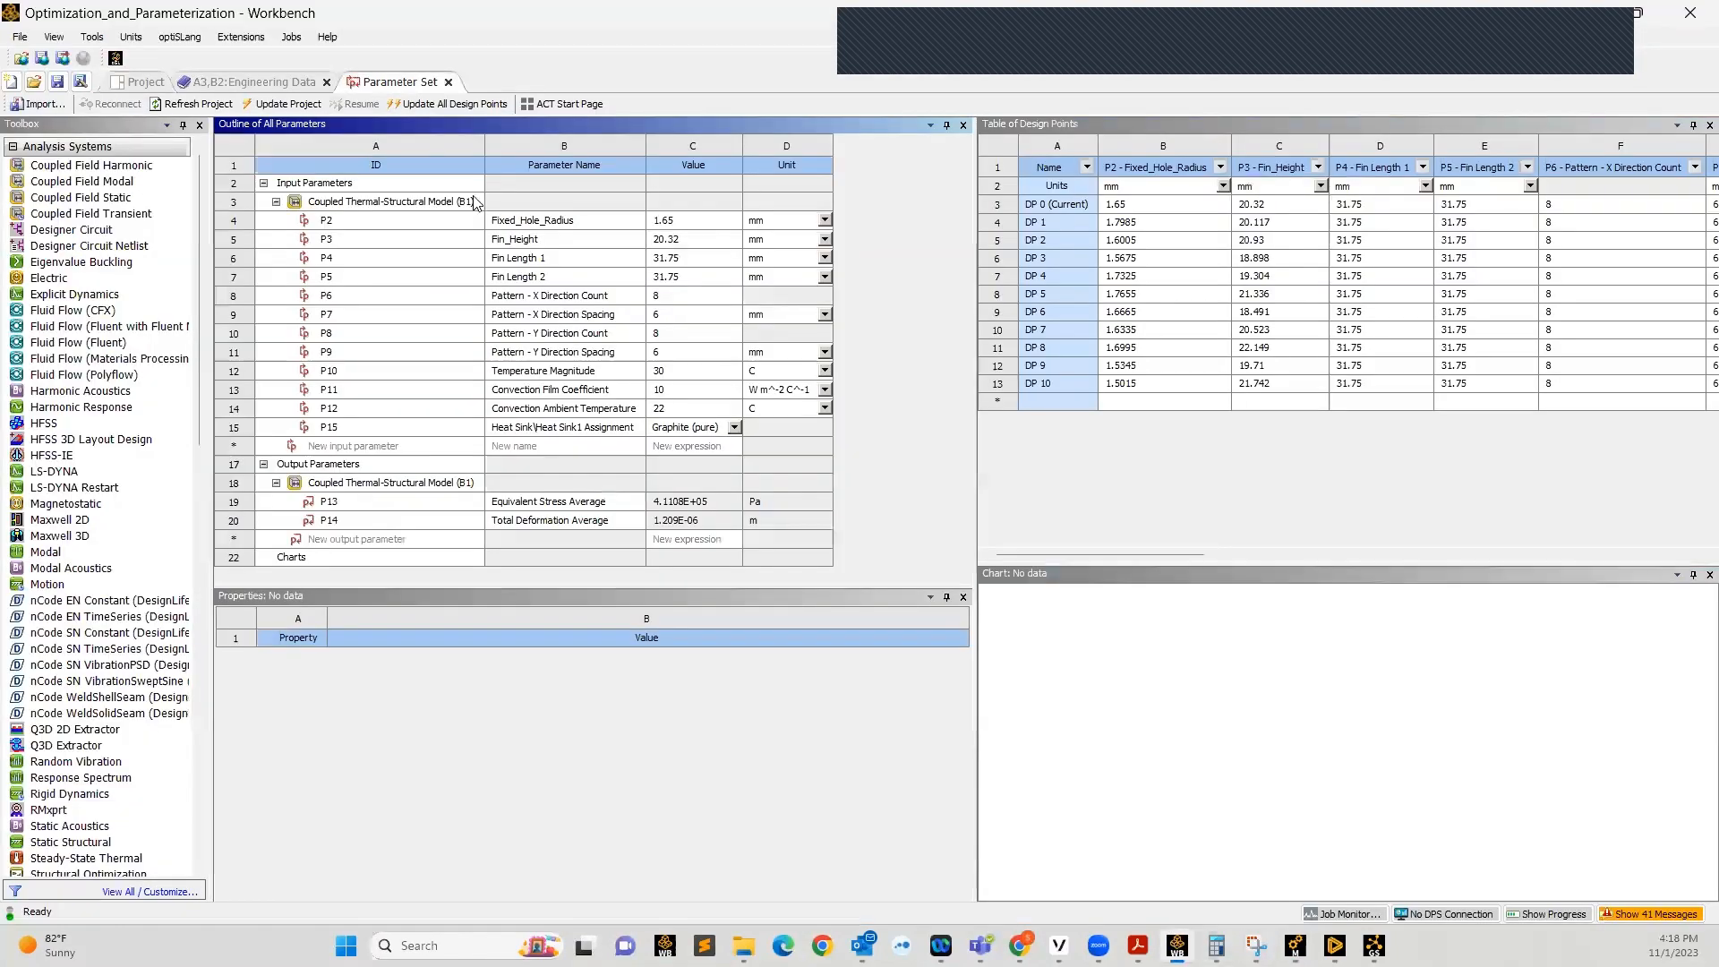
left_click(279, 430)
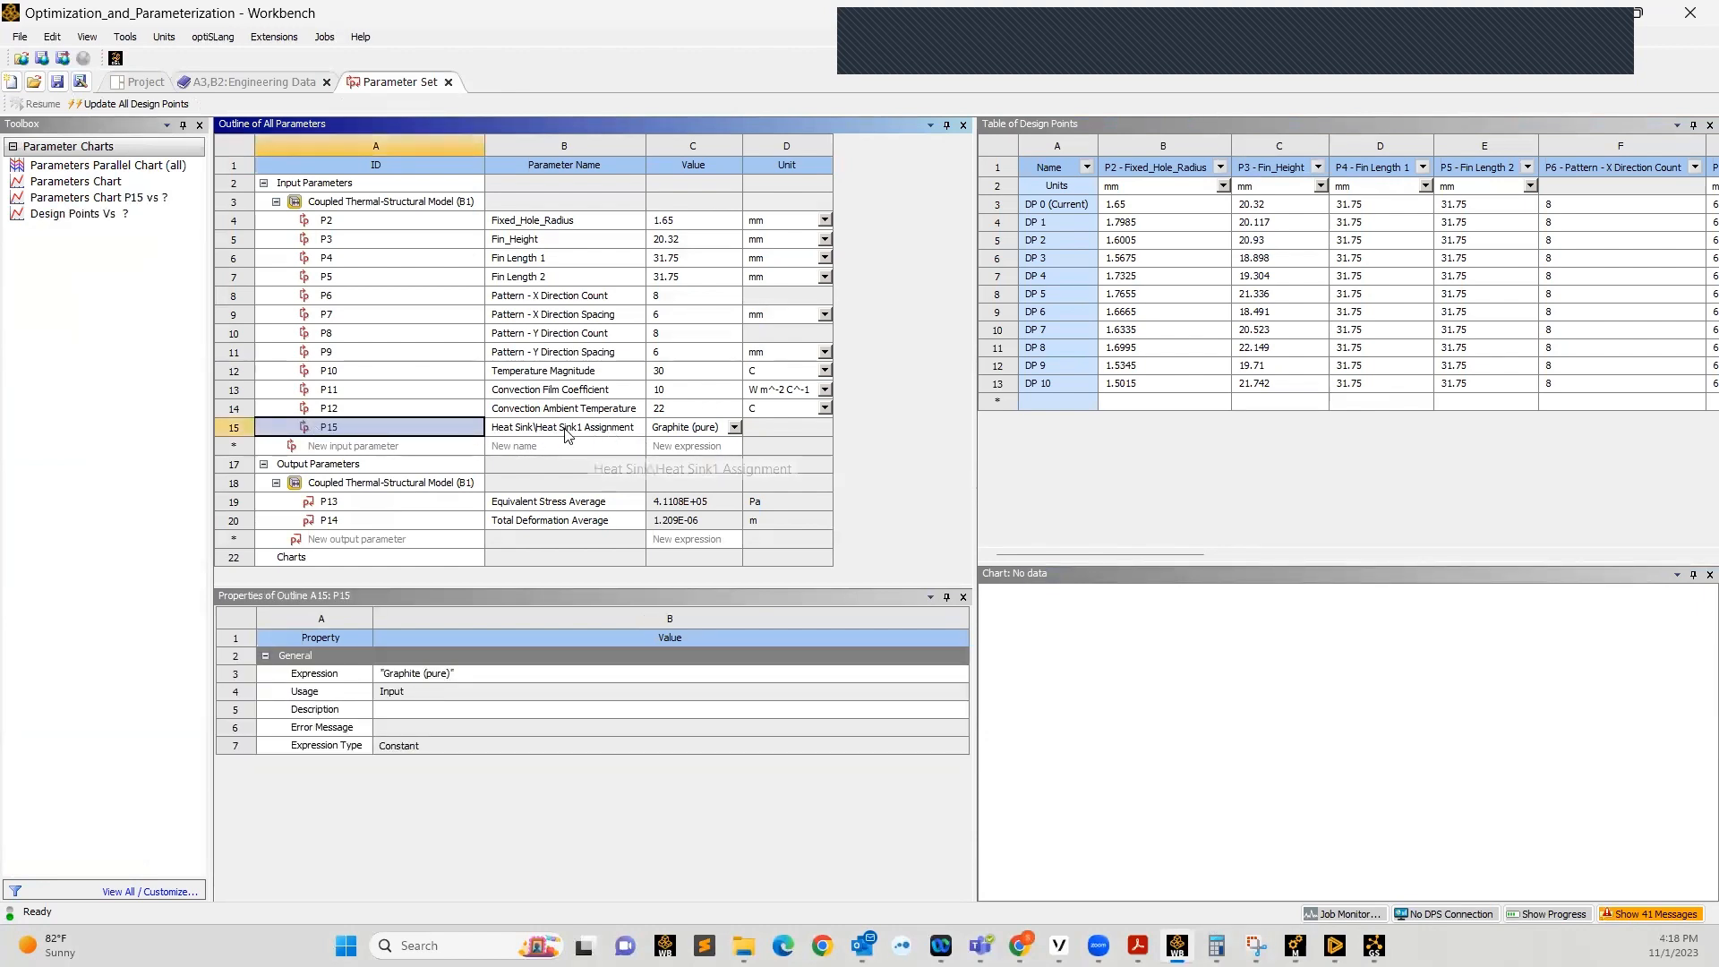
left_click(616, 432)
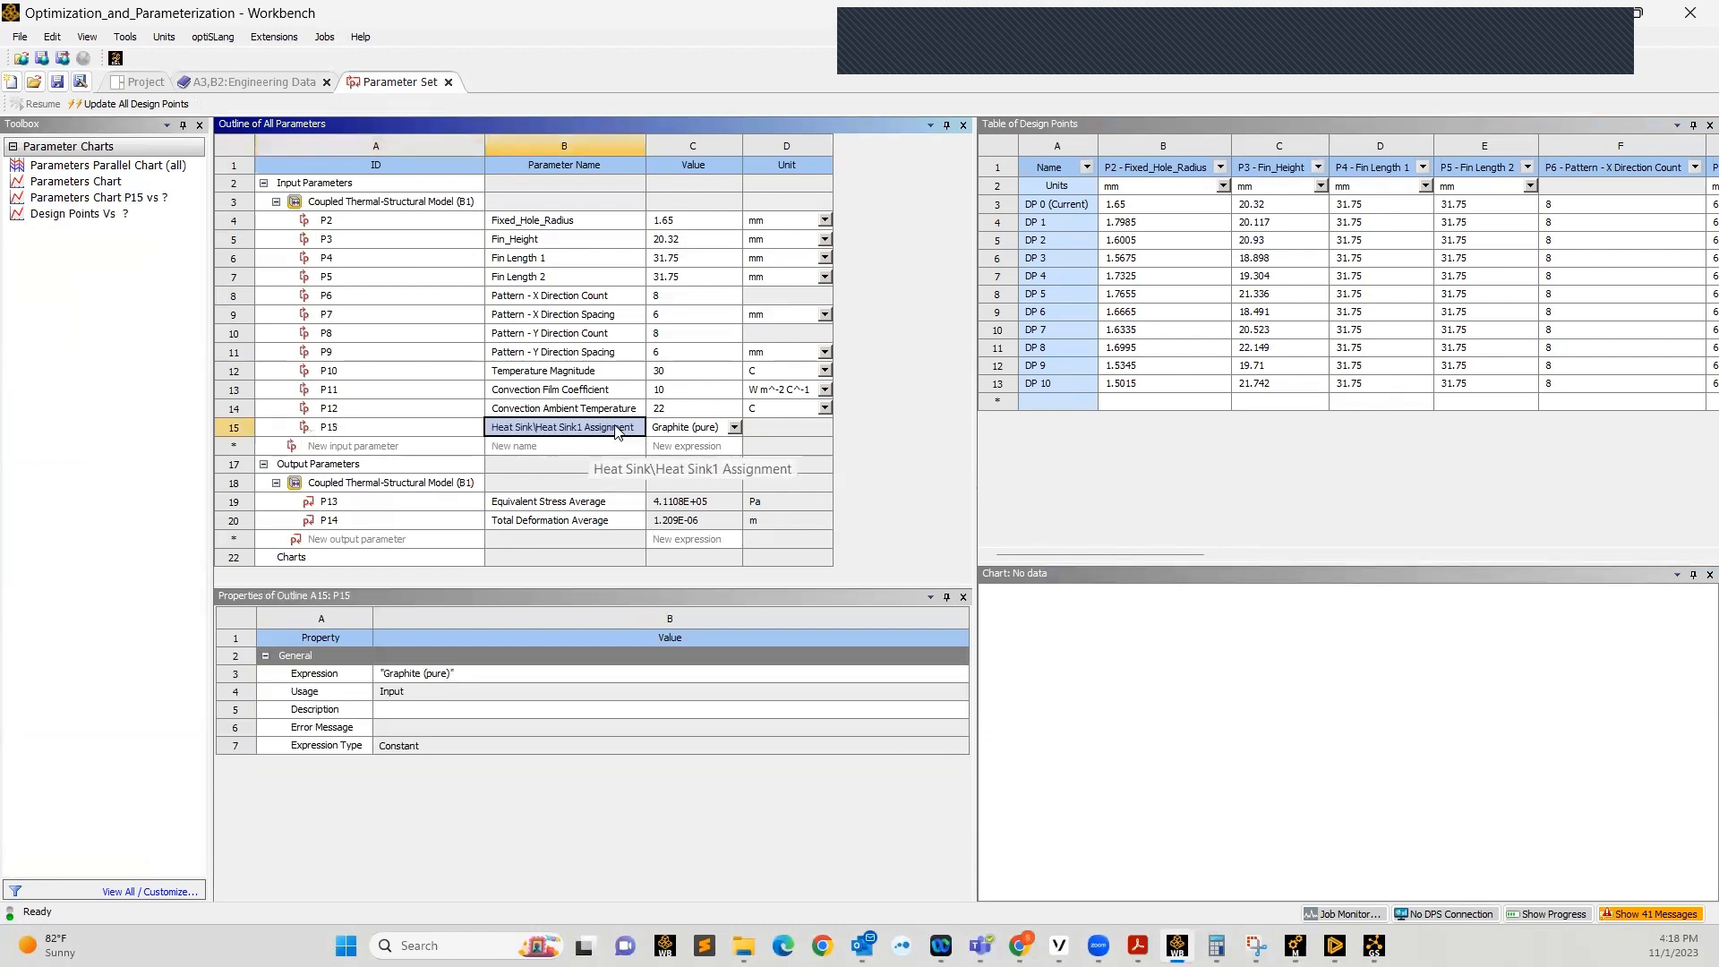
left_click(735, 428)
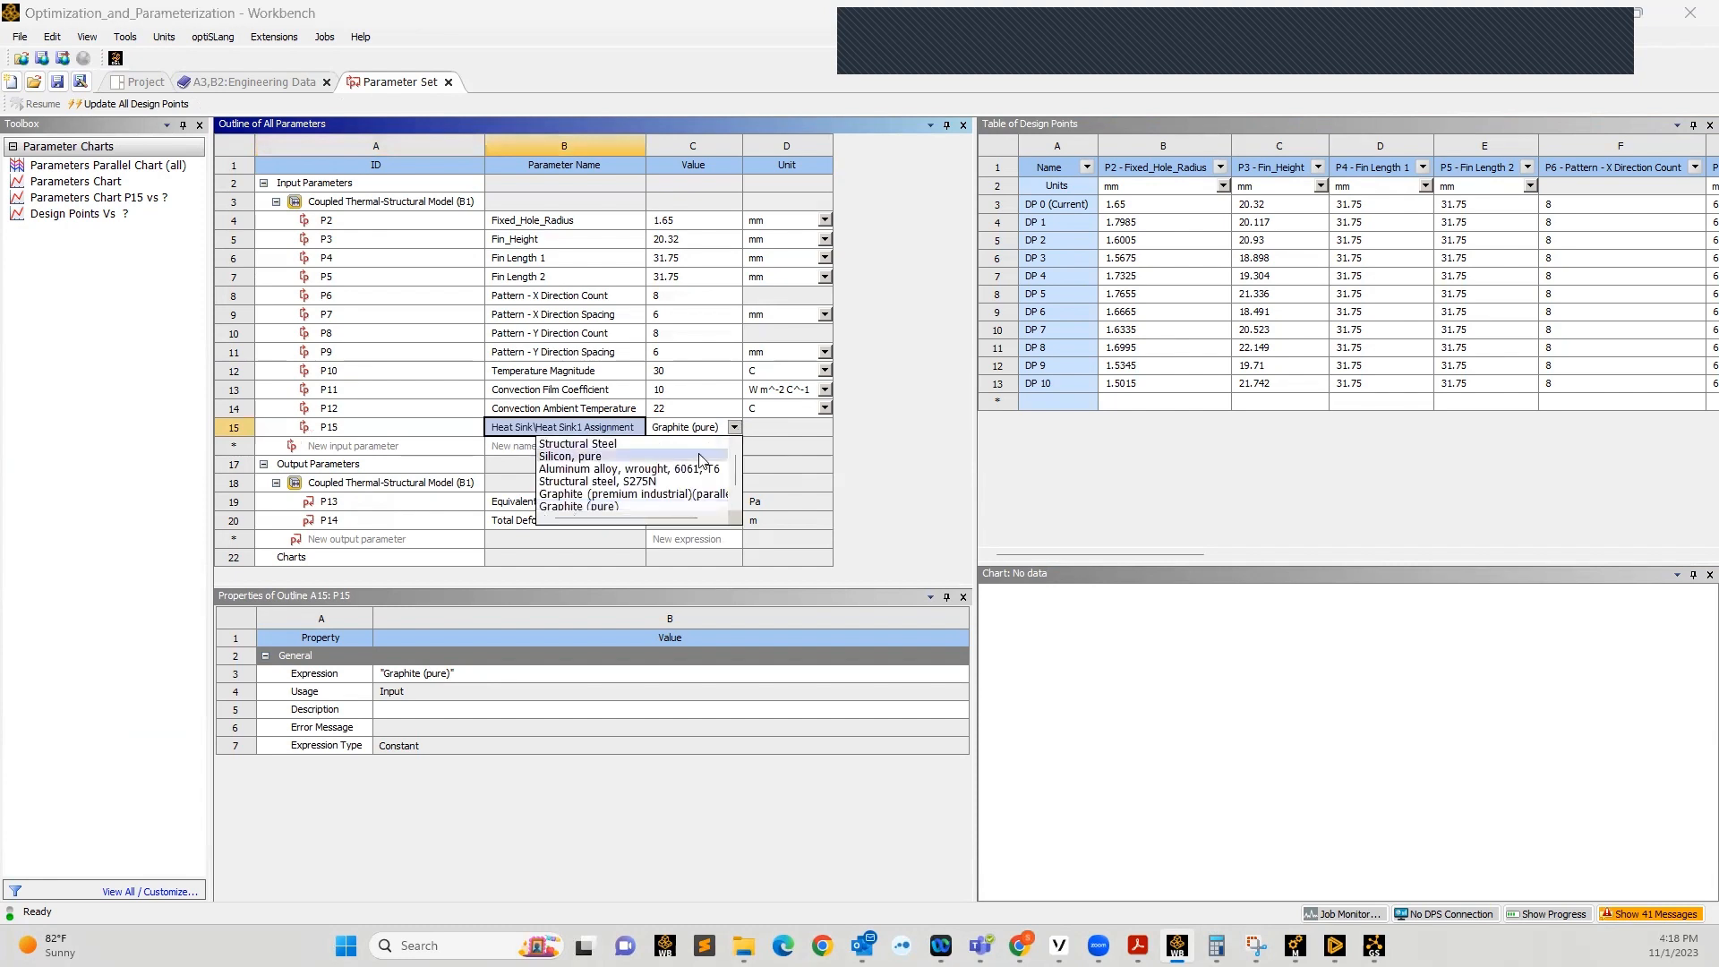
scroll(632, 503, "down", 1)
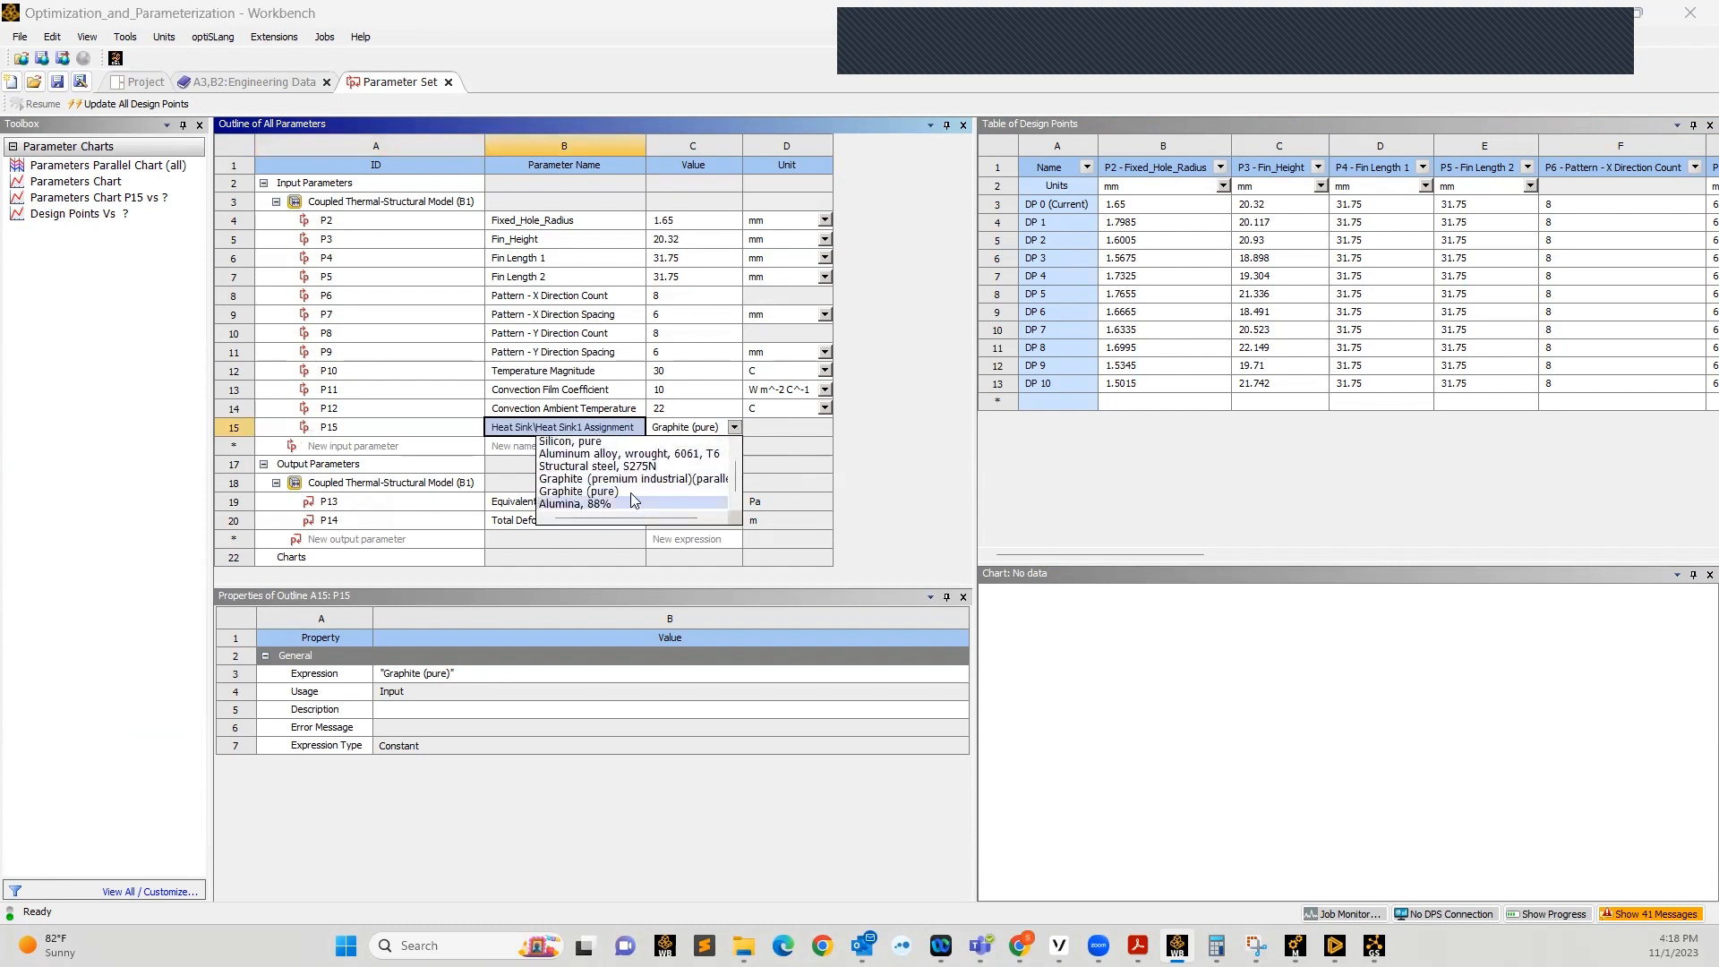
scroll(625, 454, "up", 1)
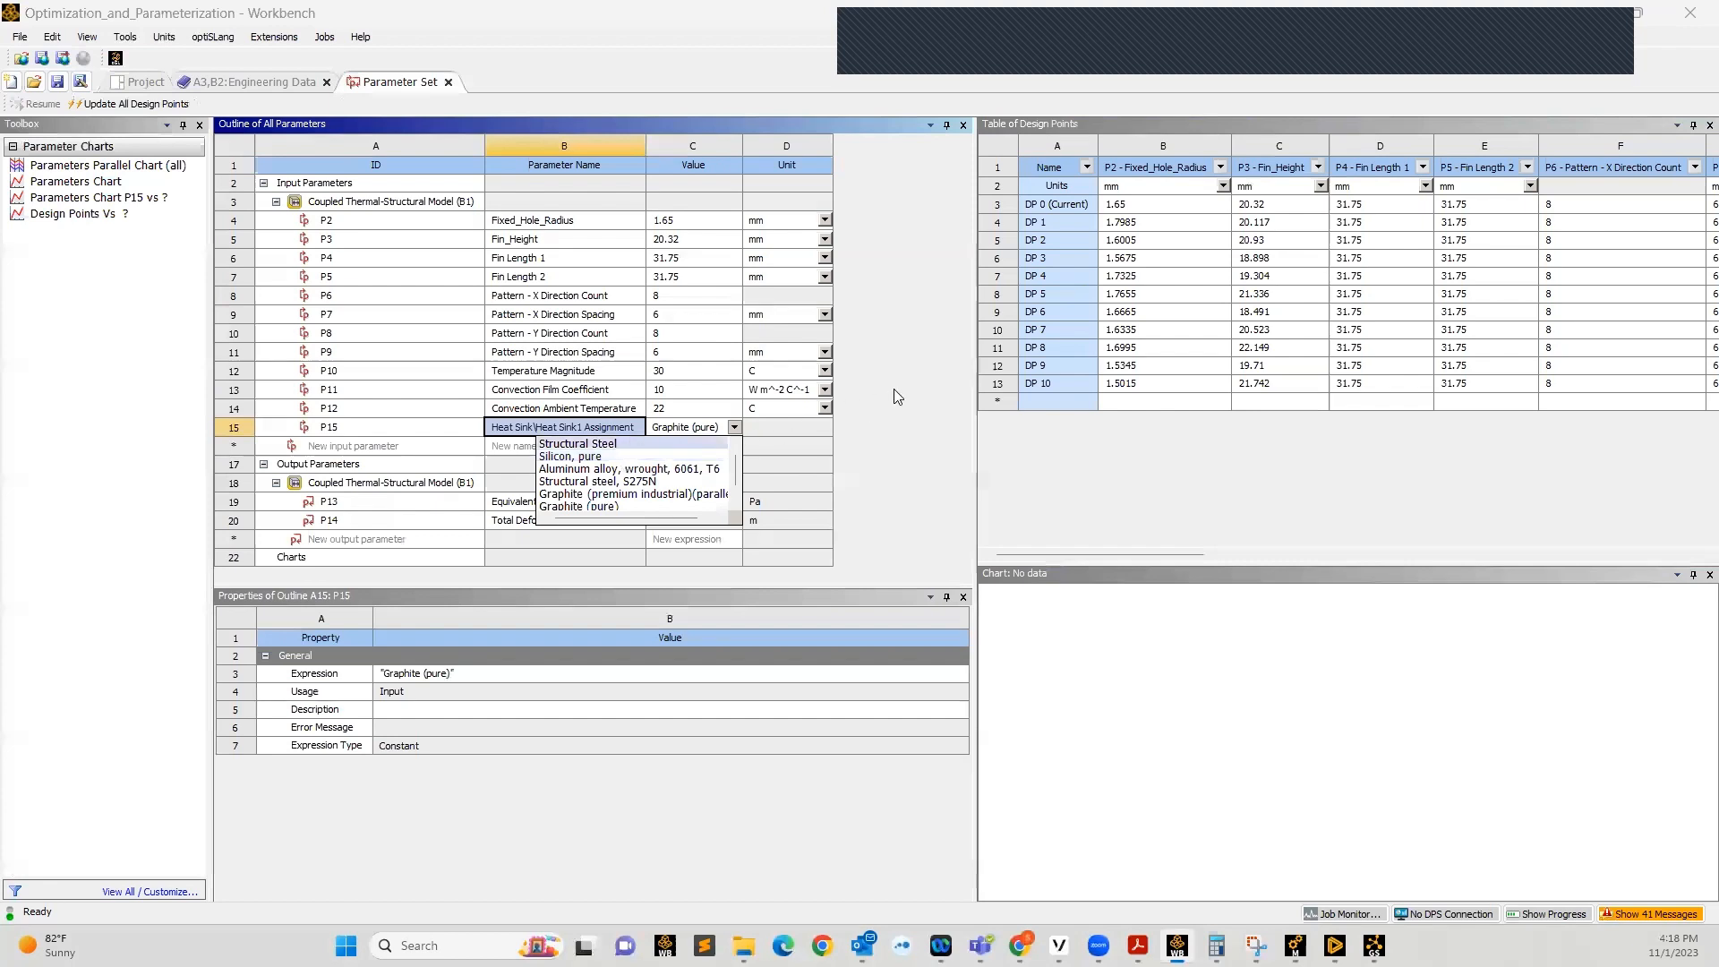
Close the material options, review the materials in Engineering Data, check the Parameter Set again and return to the project schematic
key("alt+Tab")
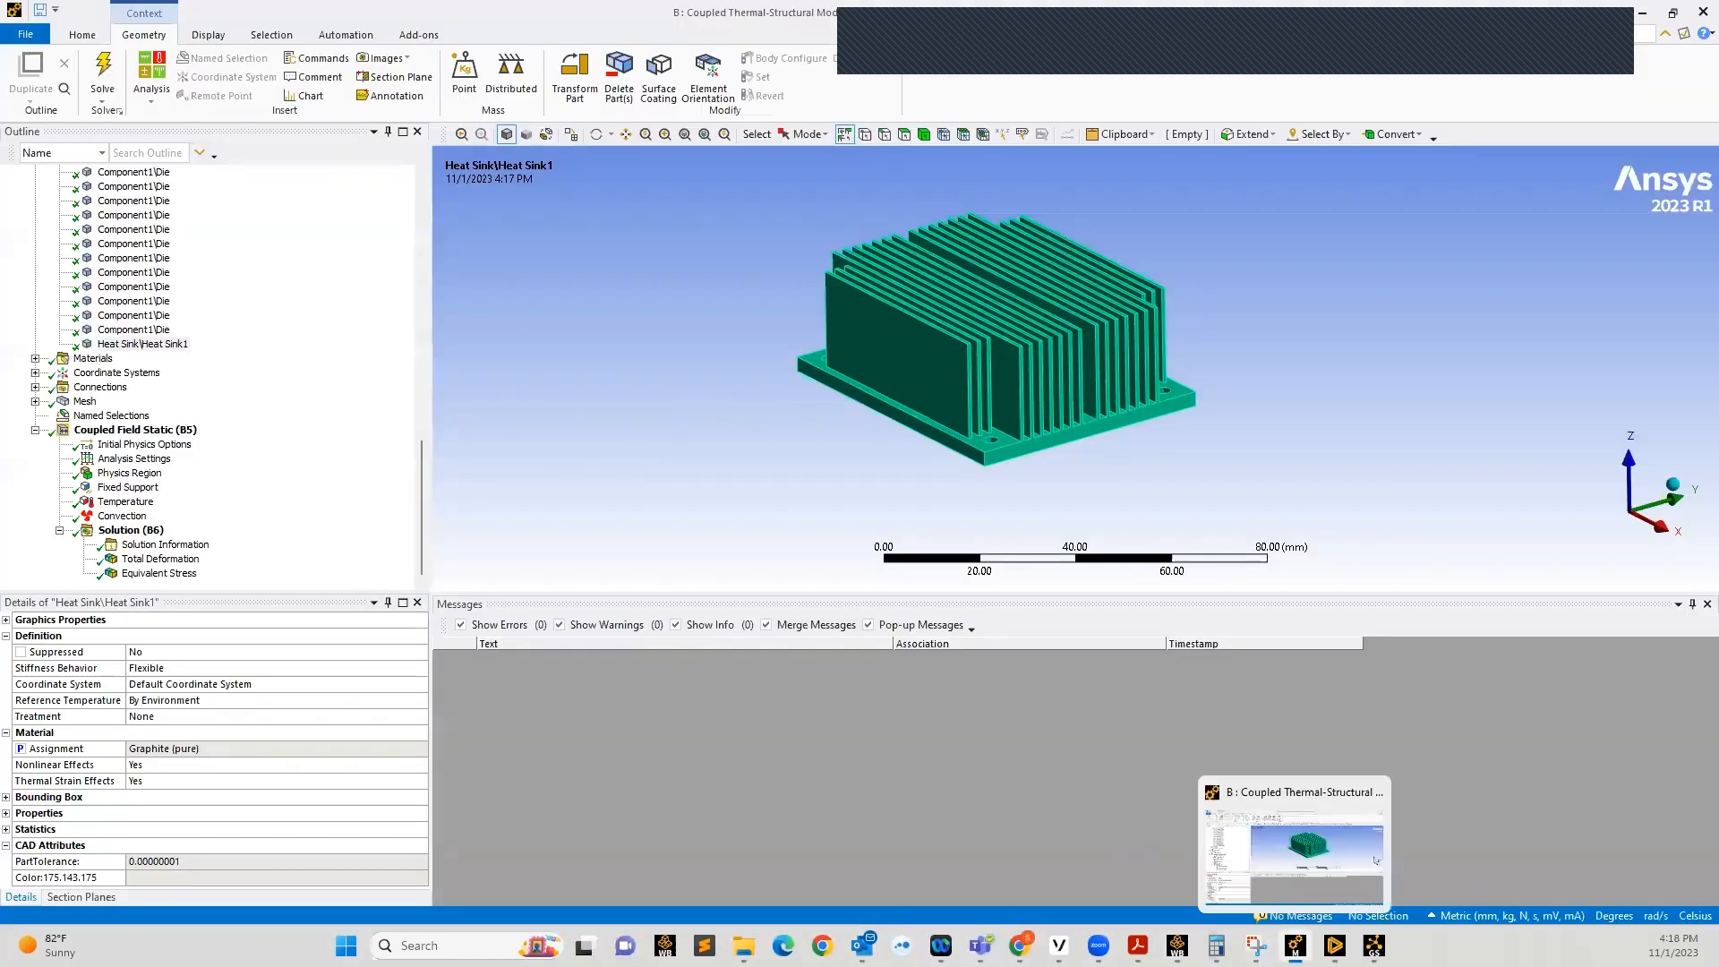
left_click(1177, 946)
left_click(257, 84)
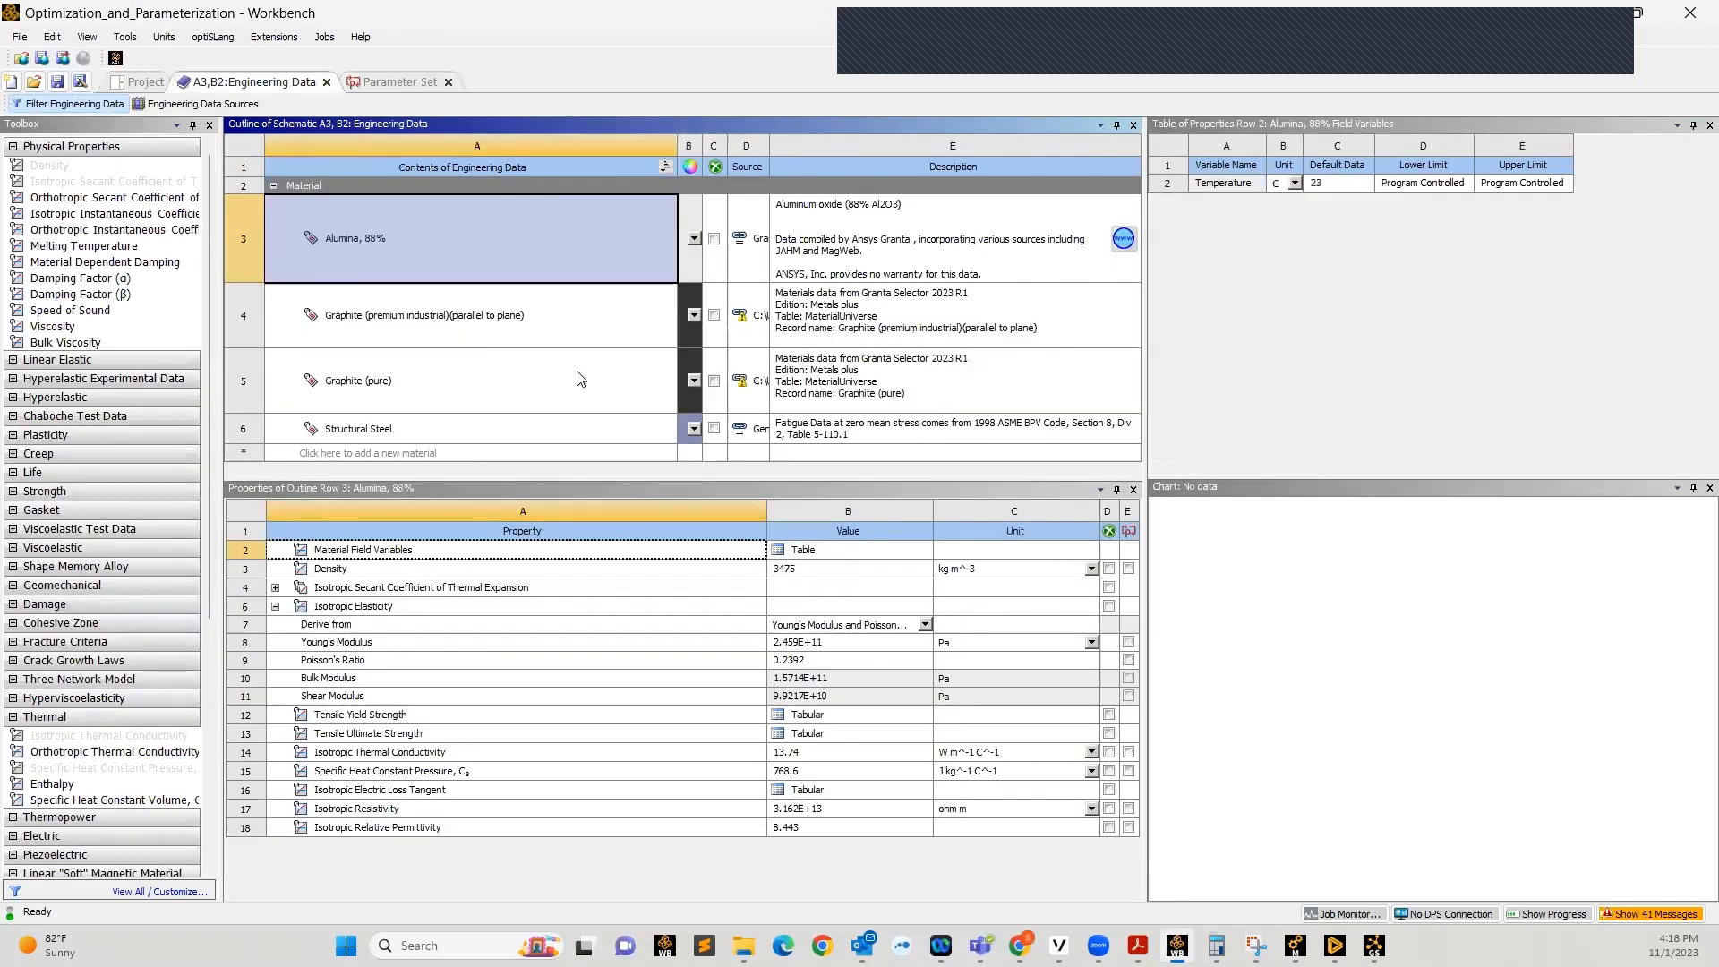
left_click(387, 83)
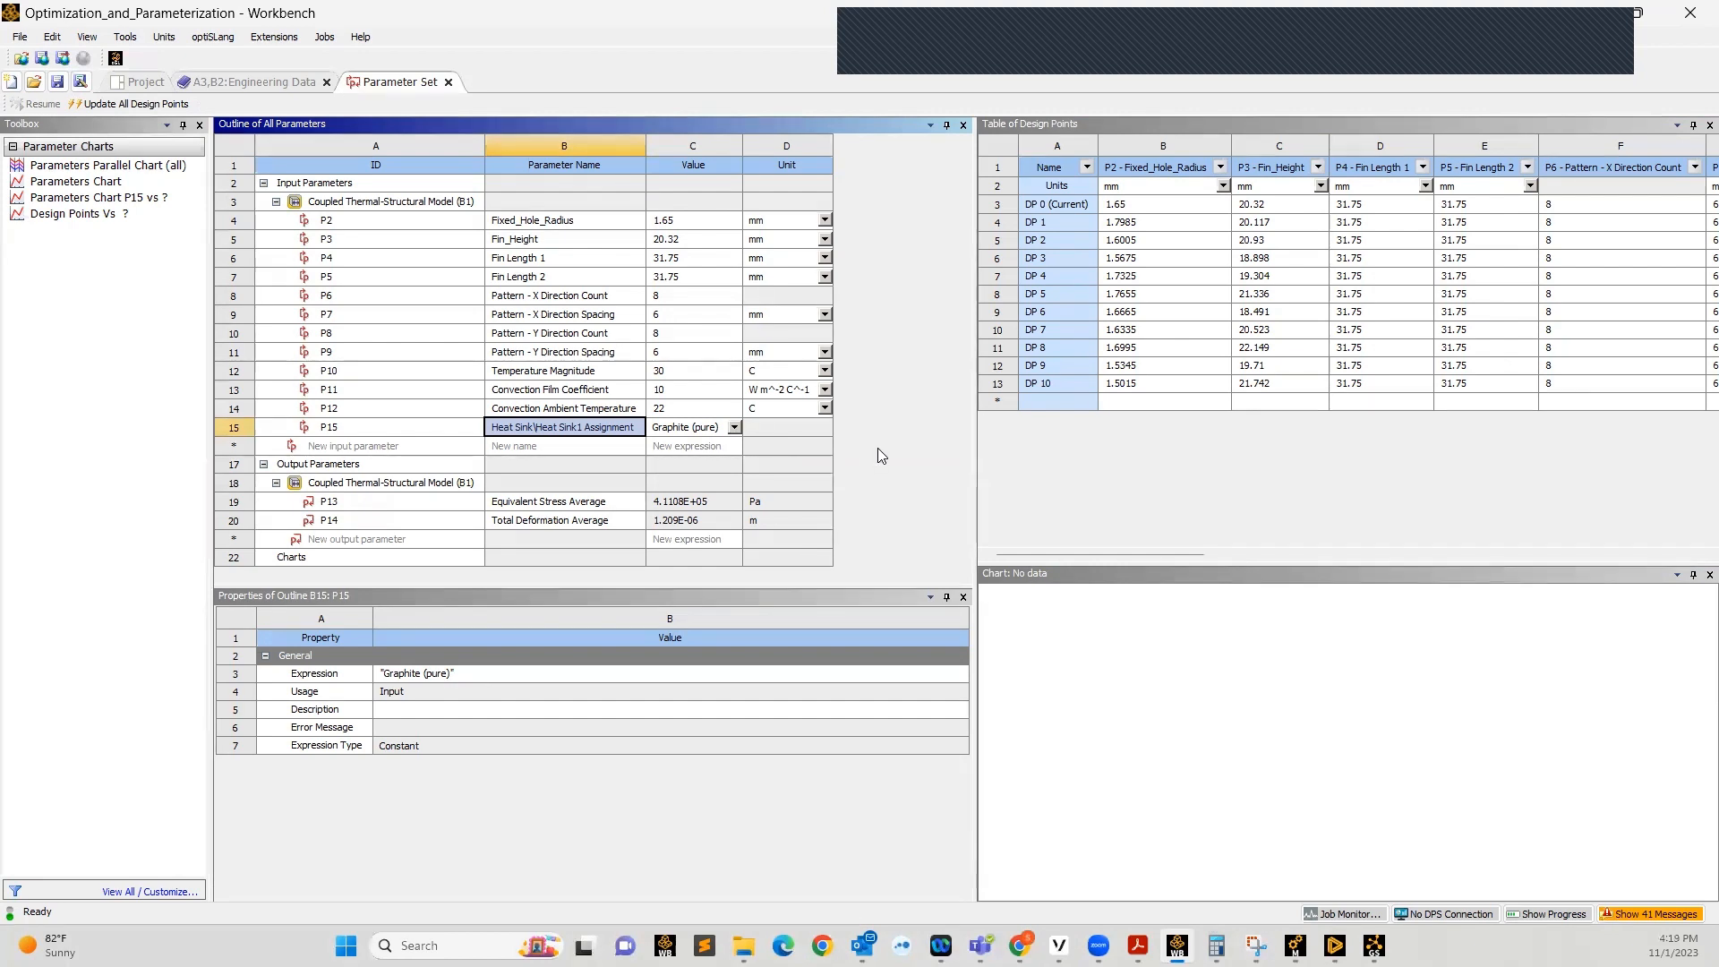
left_click(140, 82)
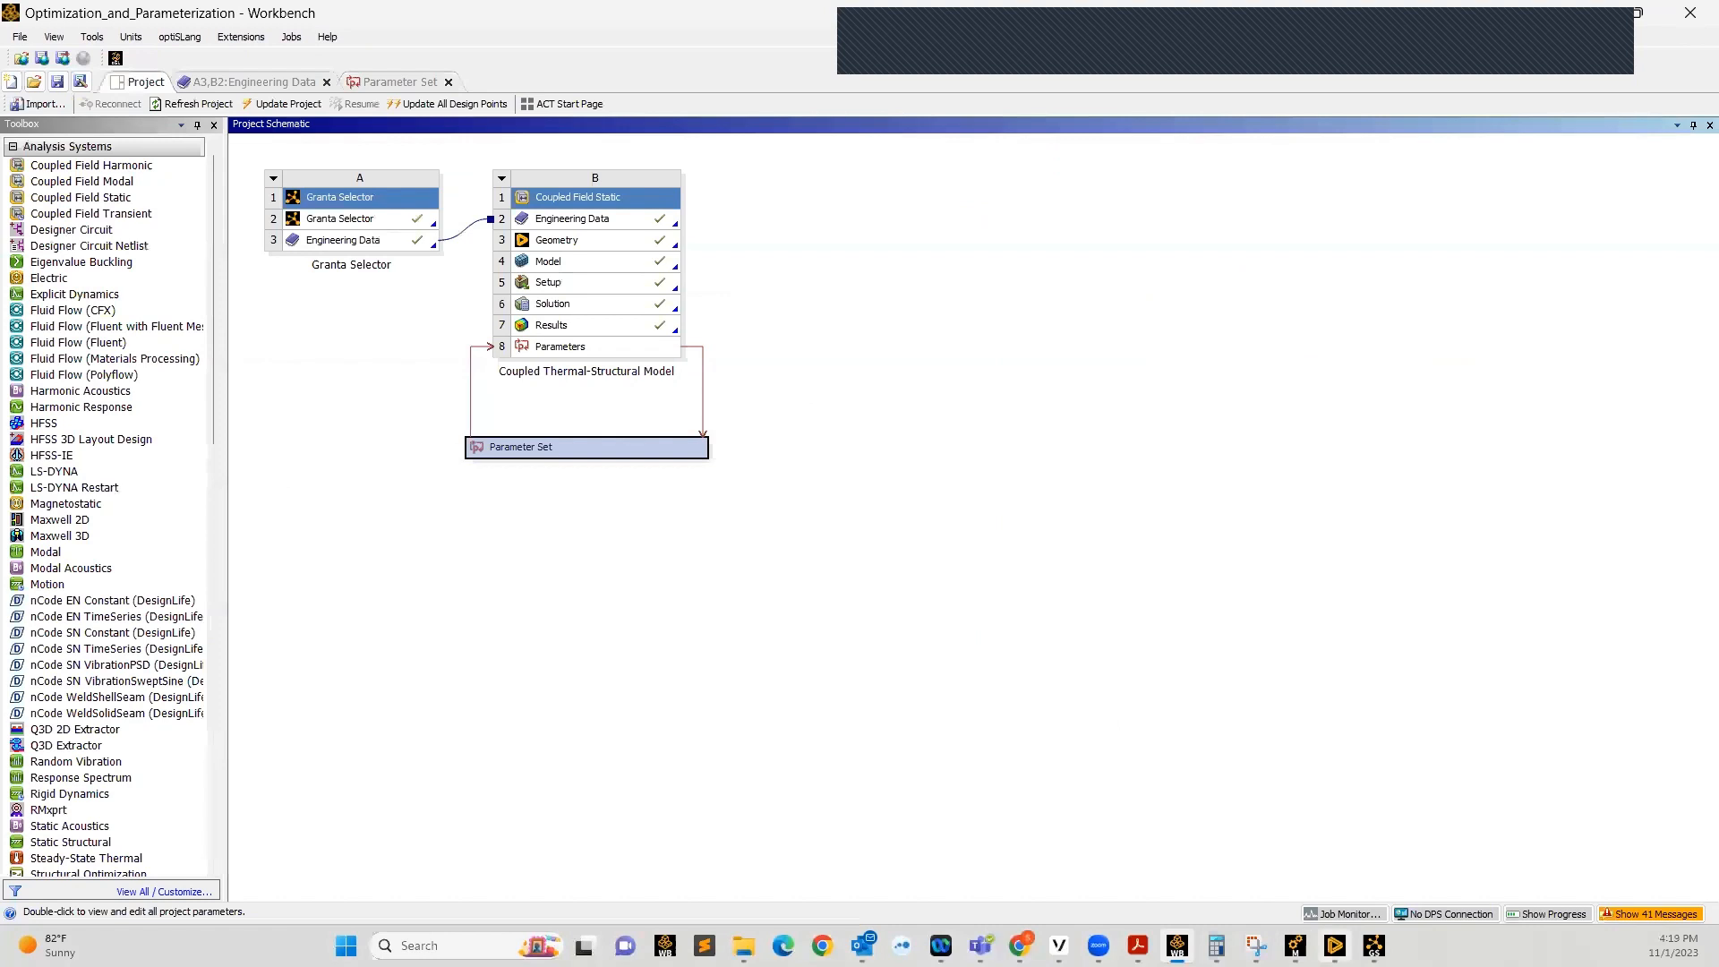
Switch to Mechanical and collapse the list of geometry bodies in the model outline
left_click(1296, 946)
scroll(299, 480, "up", 15)
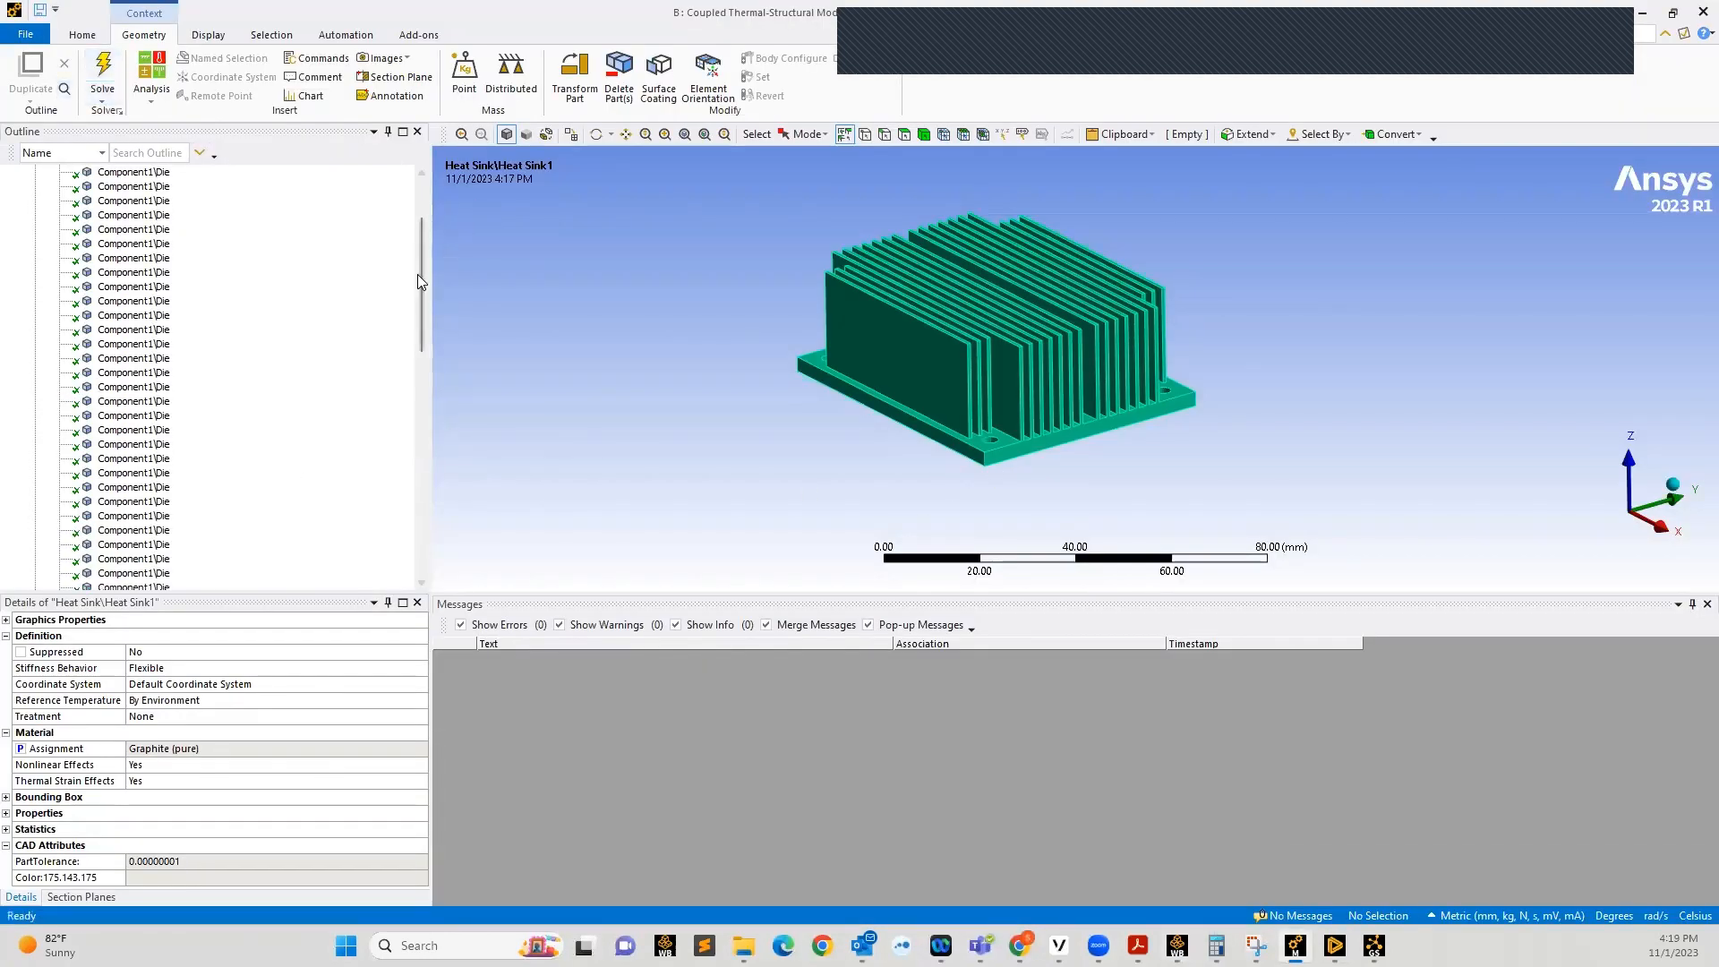
scroll(417, 282, "up", 2)
left_click(39, 217)
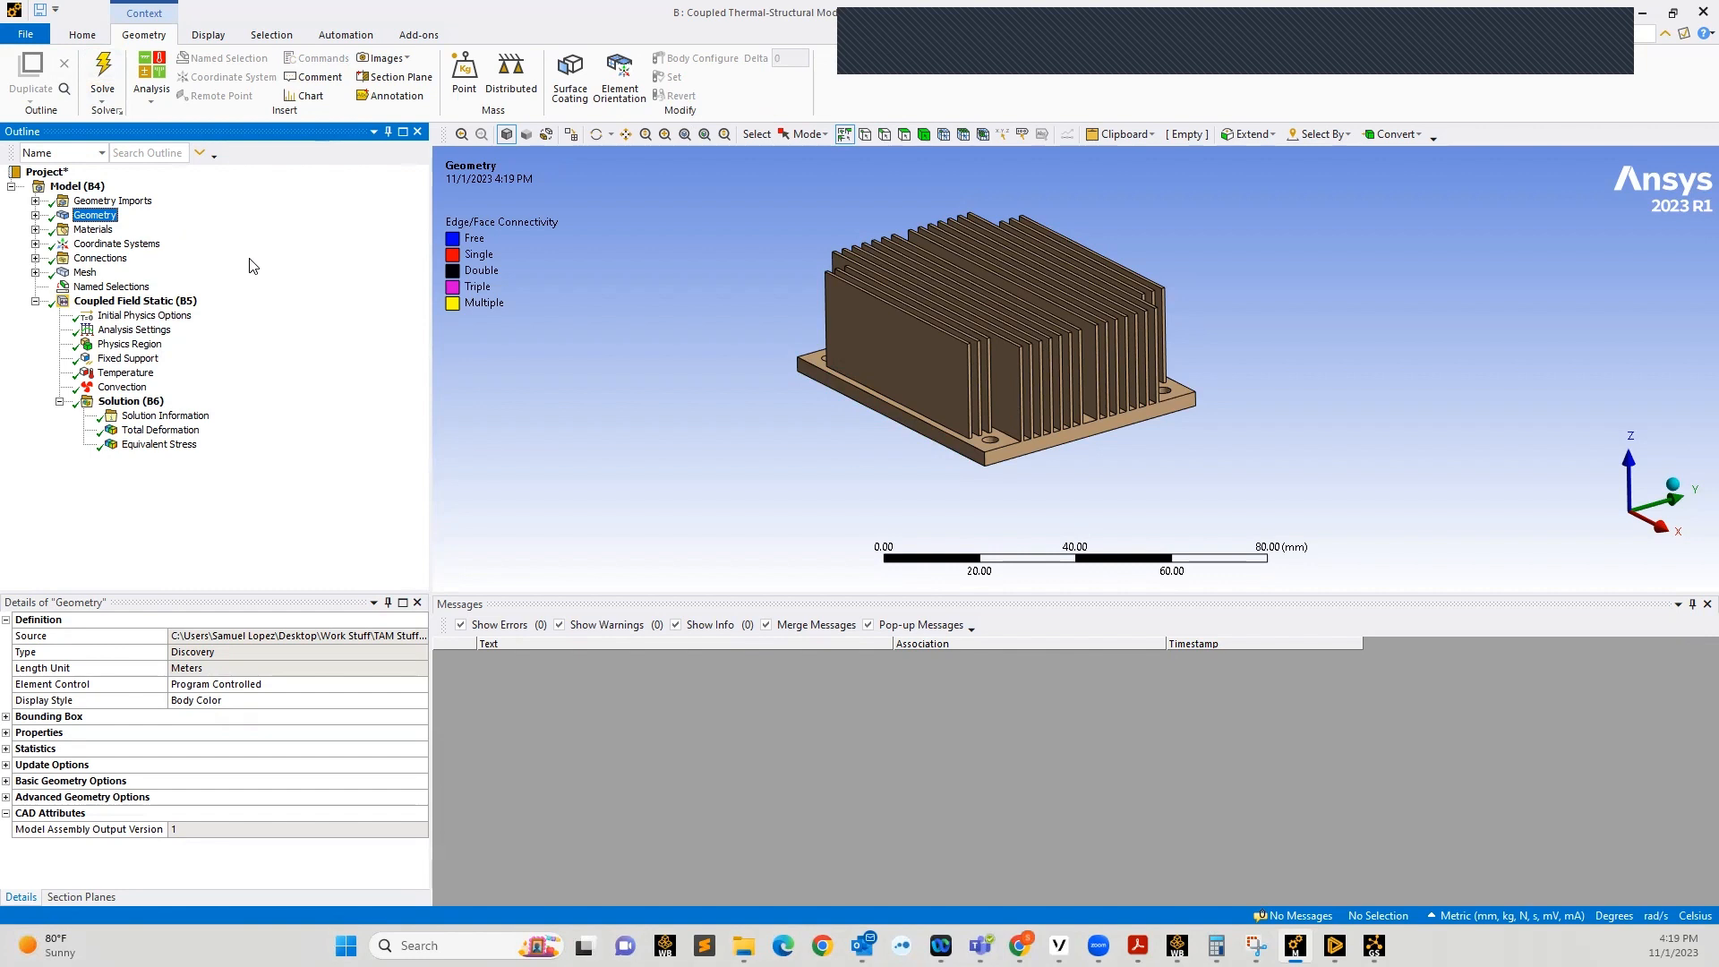
Review the Coupled Field Static loads and inspect the Fixed Support on the heat sink's mounting hole faces
left_click(135, 300)
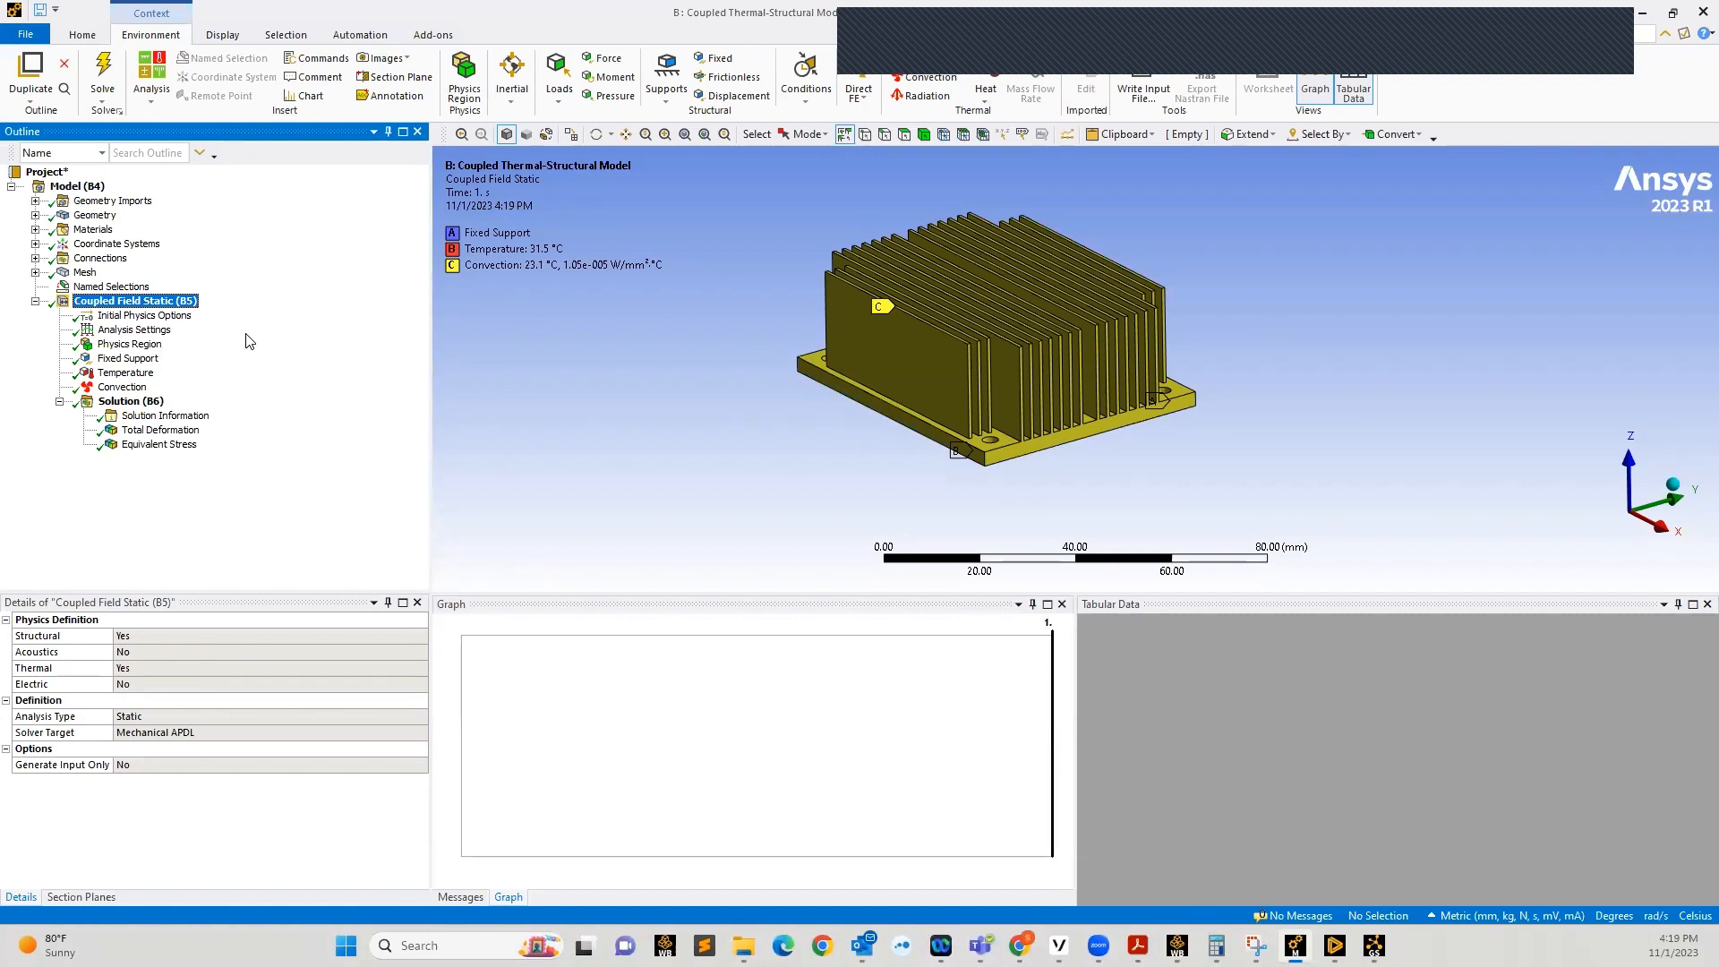
left_click(134, 359)
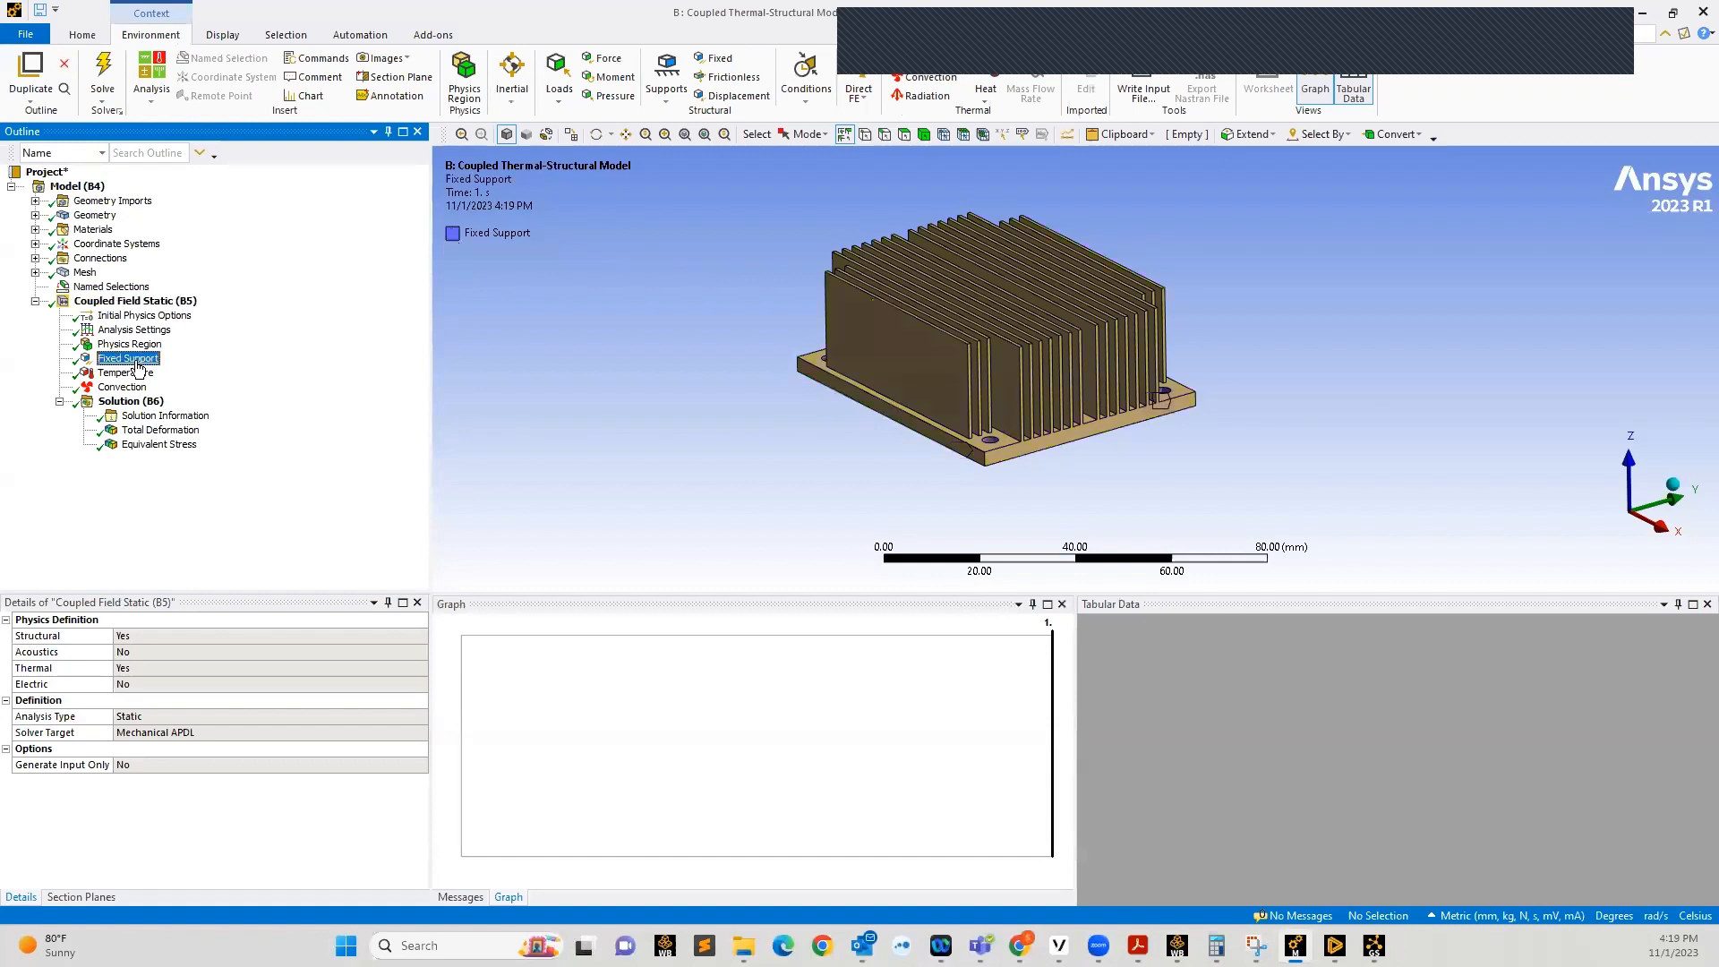
mouse_move(940, 426)
middle_mouse_down()
mouse_move(932, 388)
mouse_move(834, 405)
mouse_move(932, 438)
mouse_move(925, 457)
mouse_move(940, 448)
middle_mouse_up()
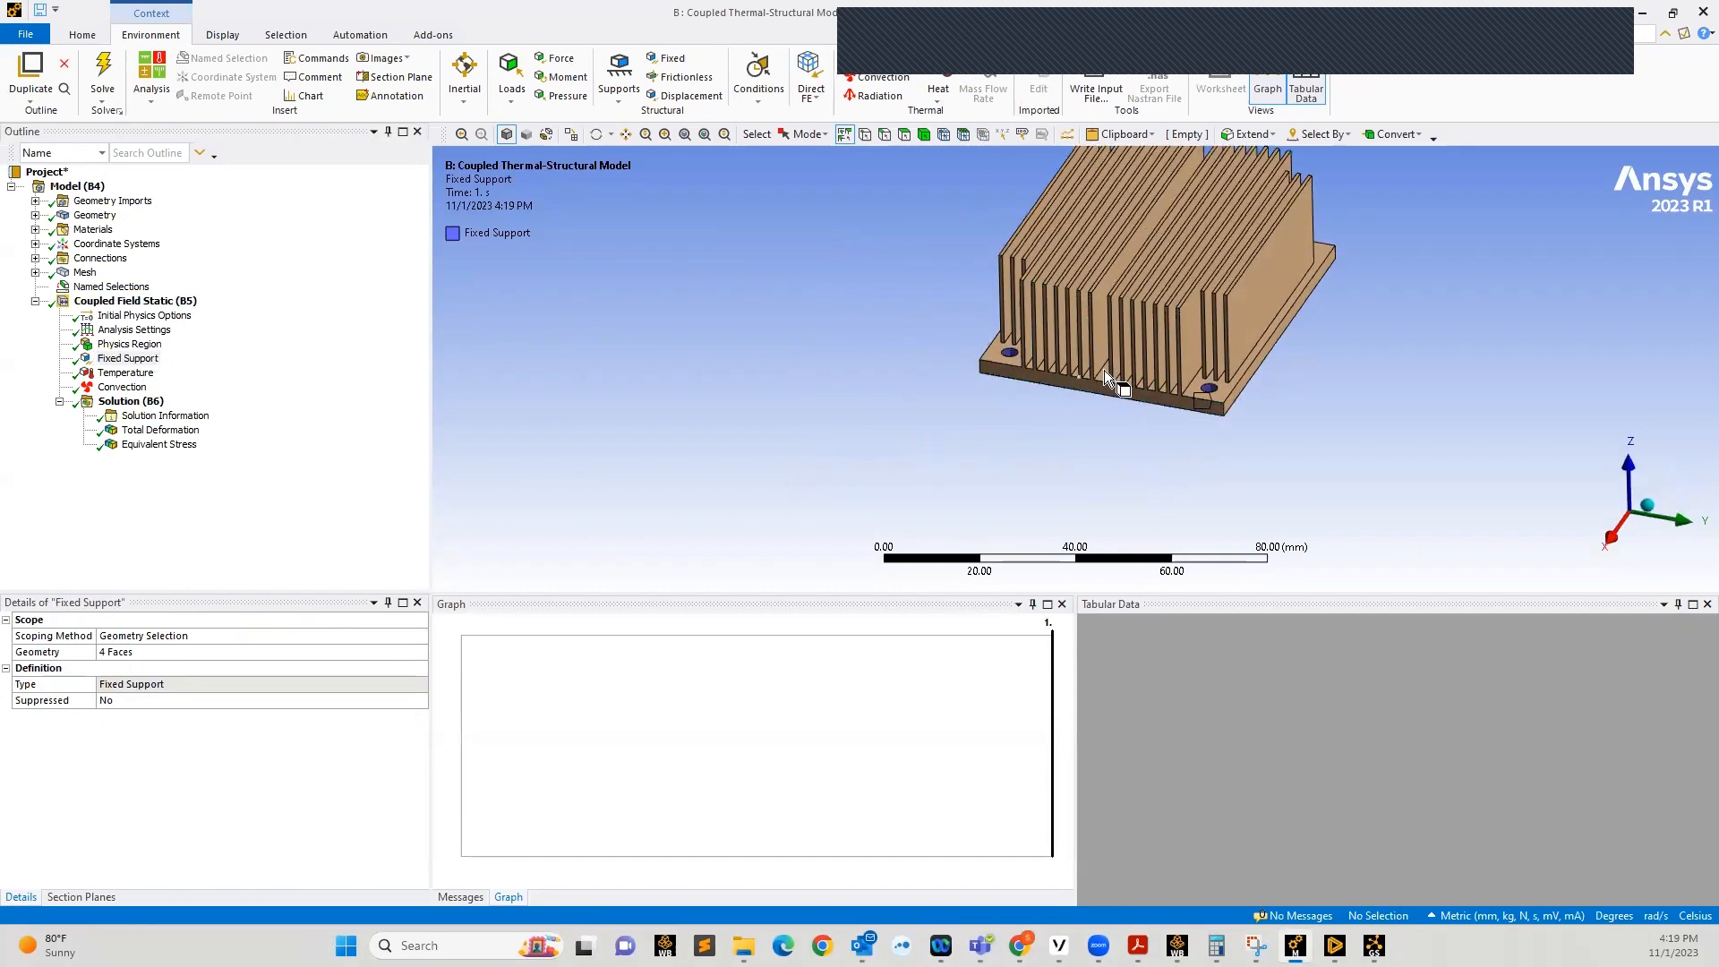
middle_click_drag(1002, 360, 839, 319)
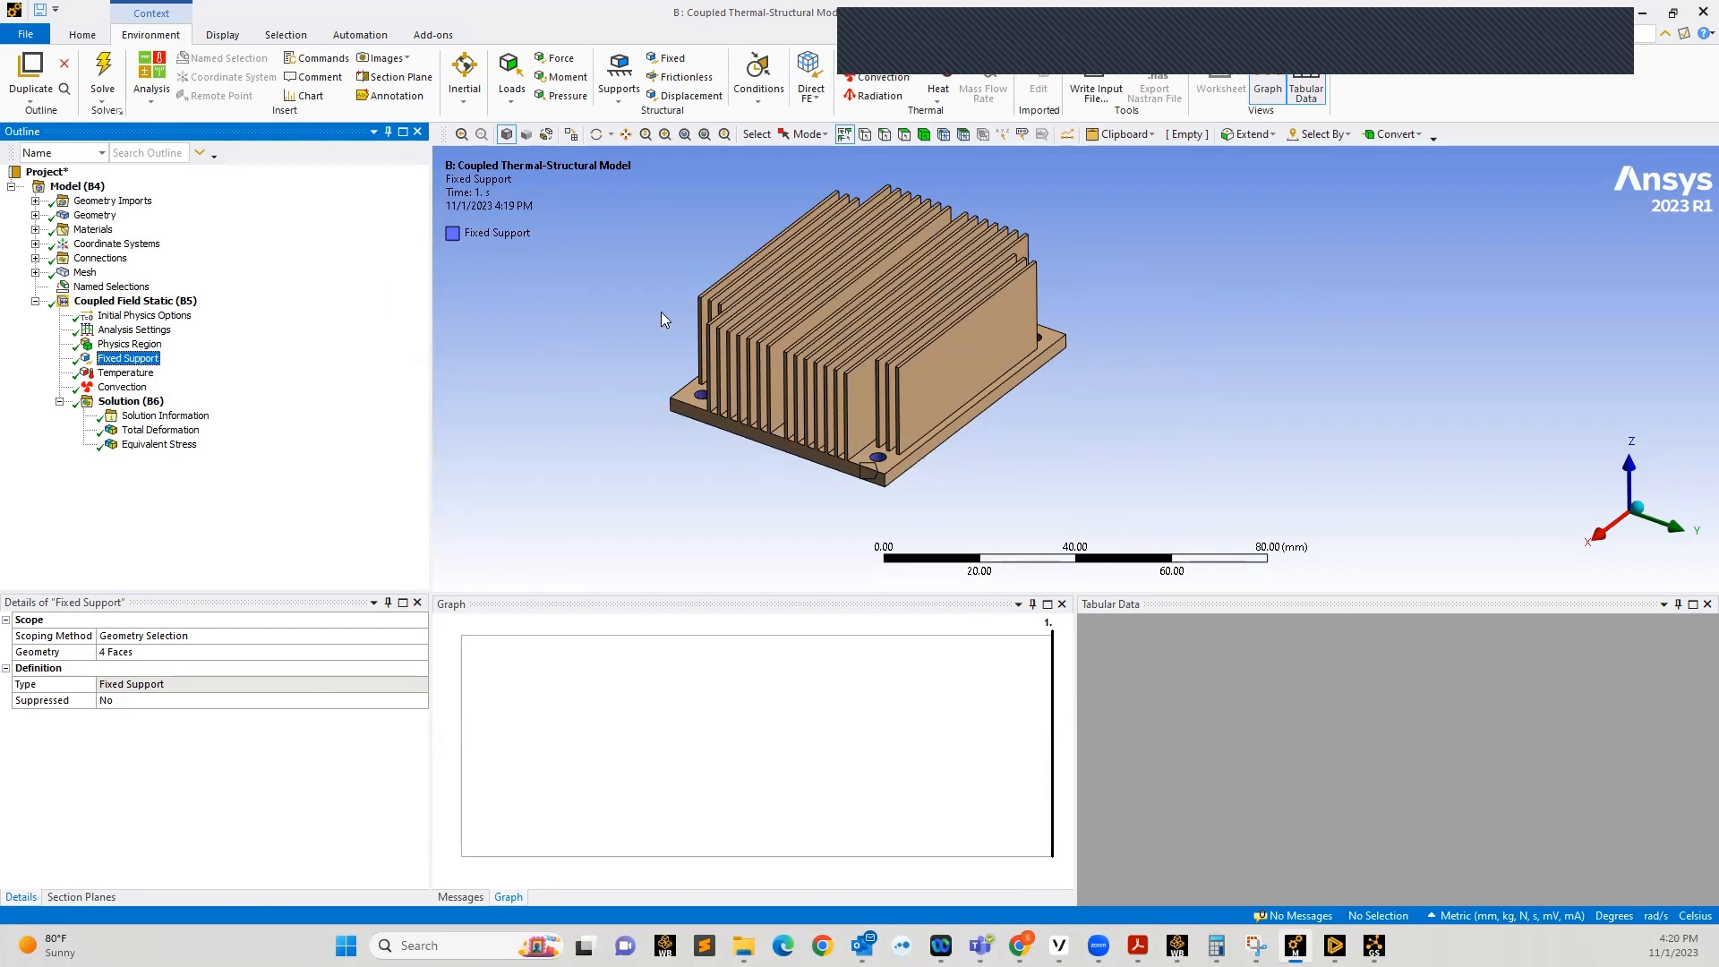
mouse_move(815, 383)
middle_mouse_down()
mouse_move(820, 354)
mouse_move(810, 365)
middle_mouse_up()
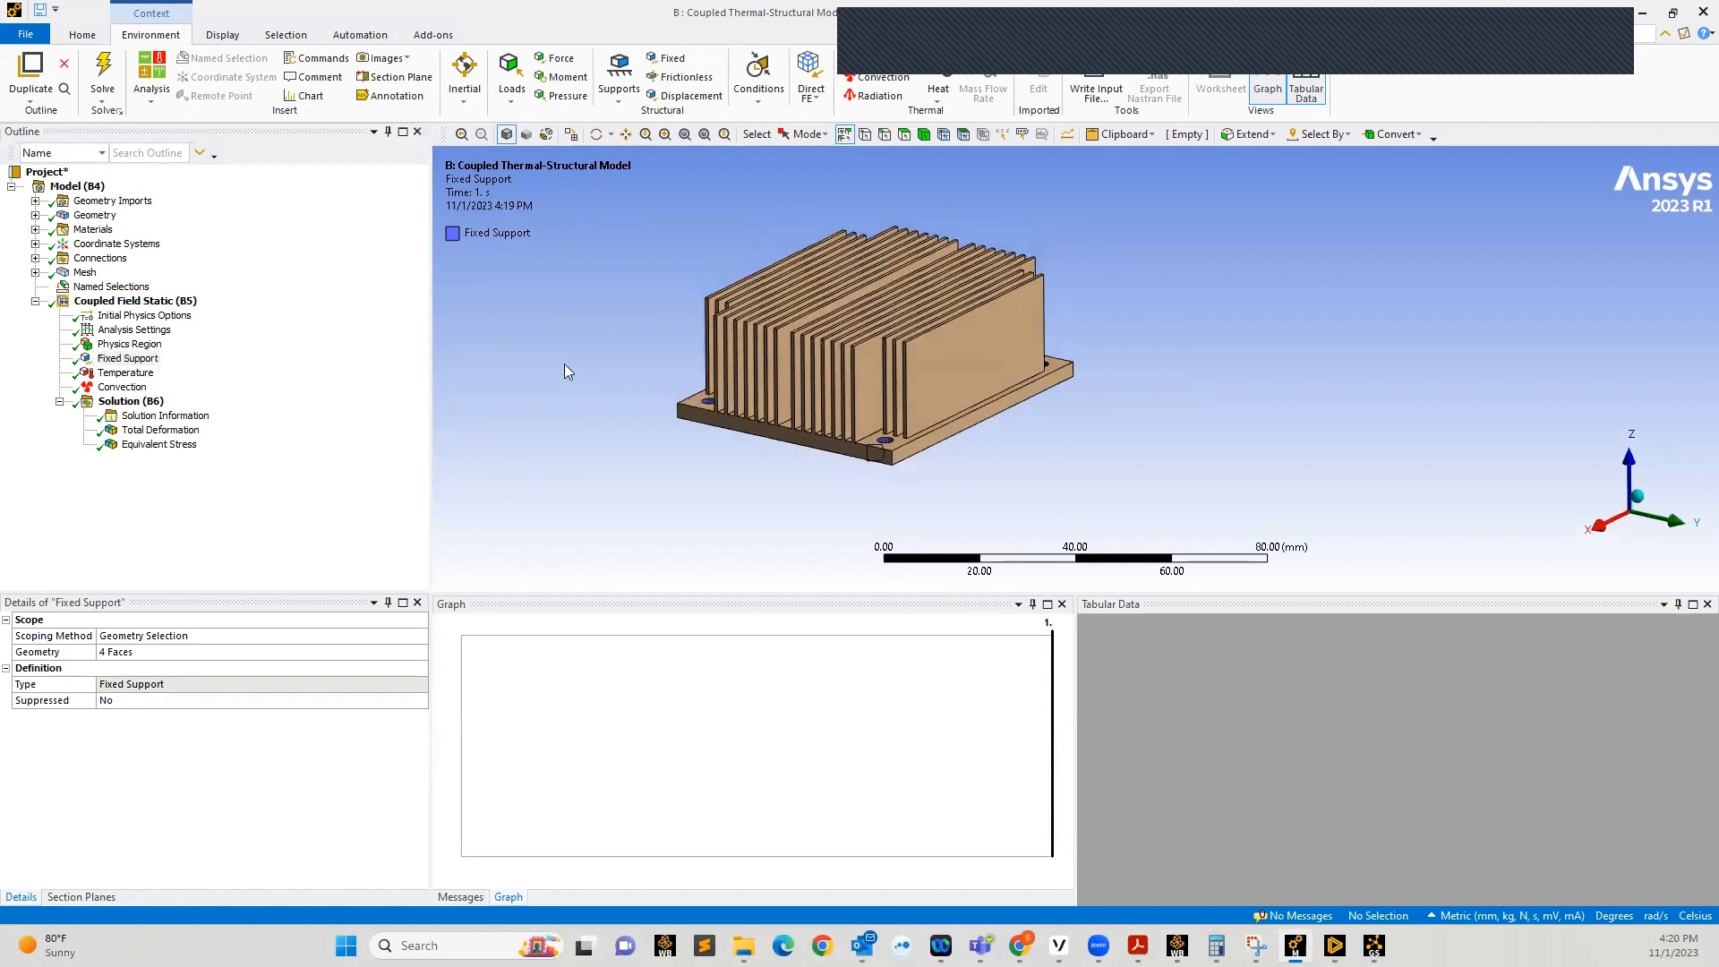
Inspect the Temperature load on the heat sink's underside faces and compare it with the Initial Physics Options
left_click(130, 374)
middle_click_drag(954, 387, 973, 205)
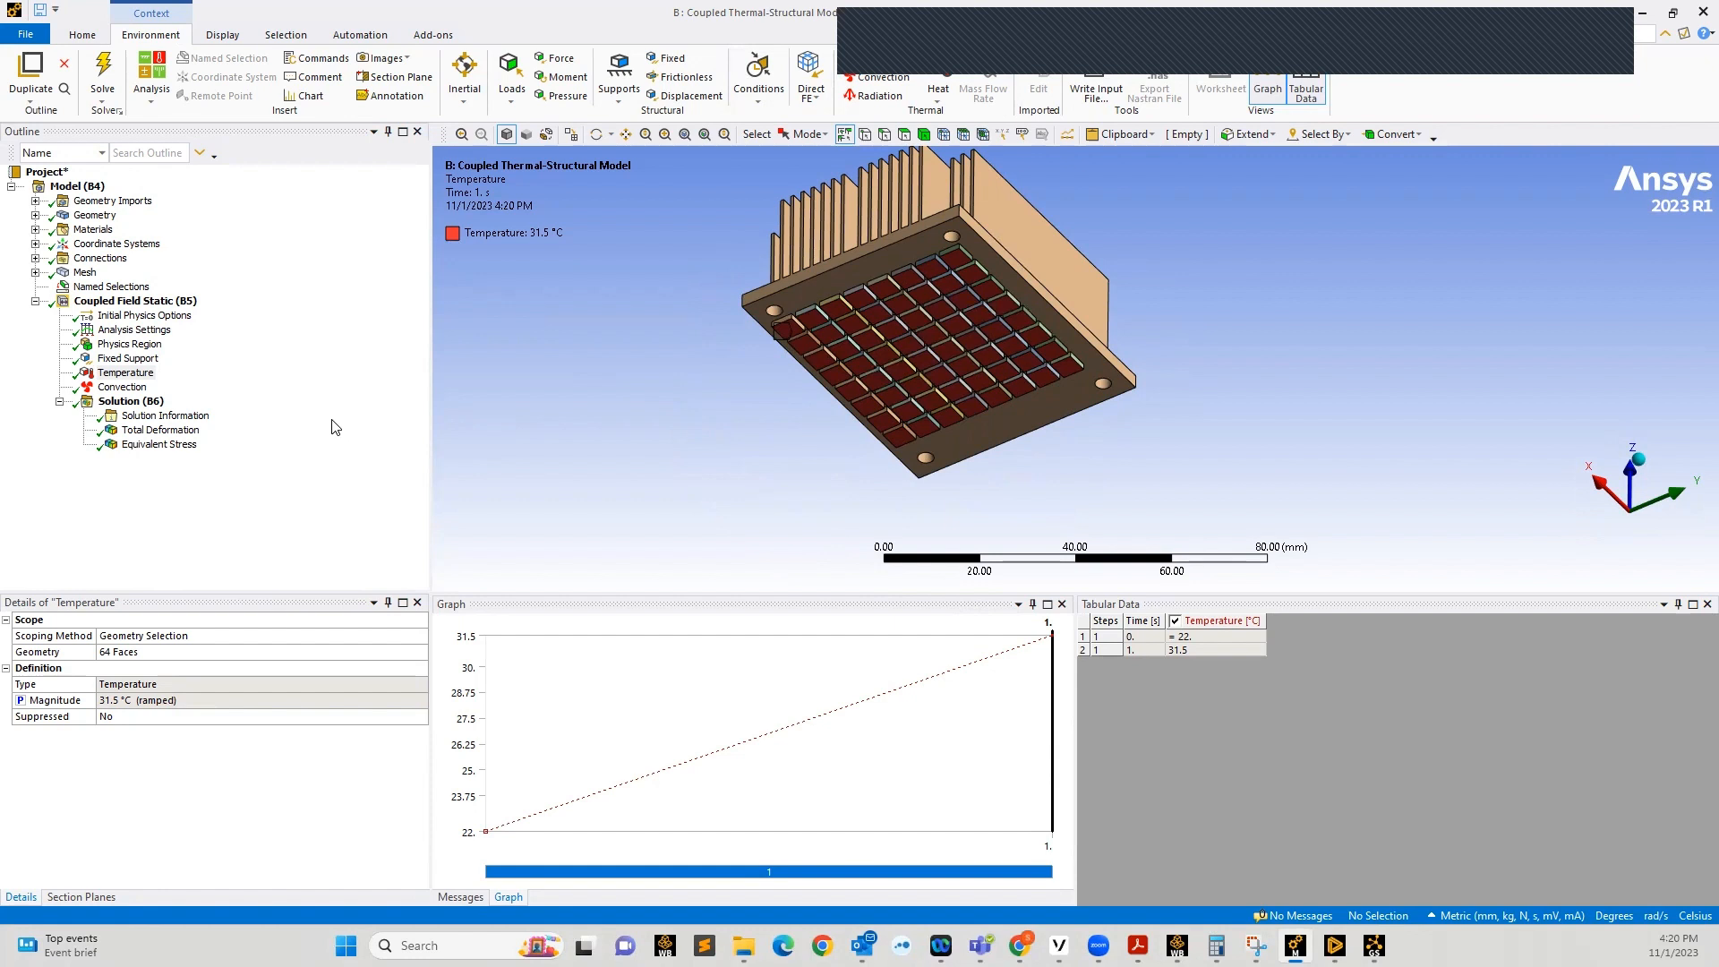
left_click(250, 411)
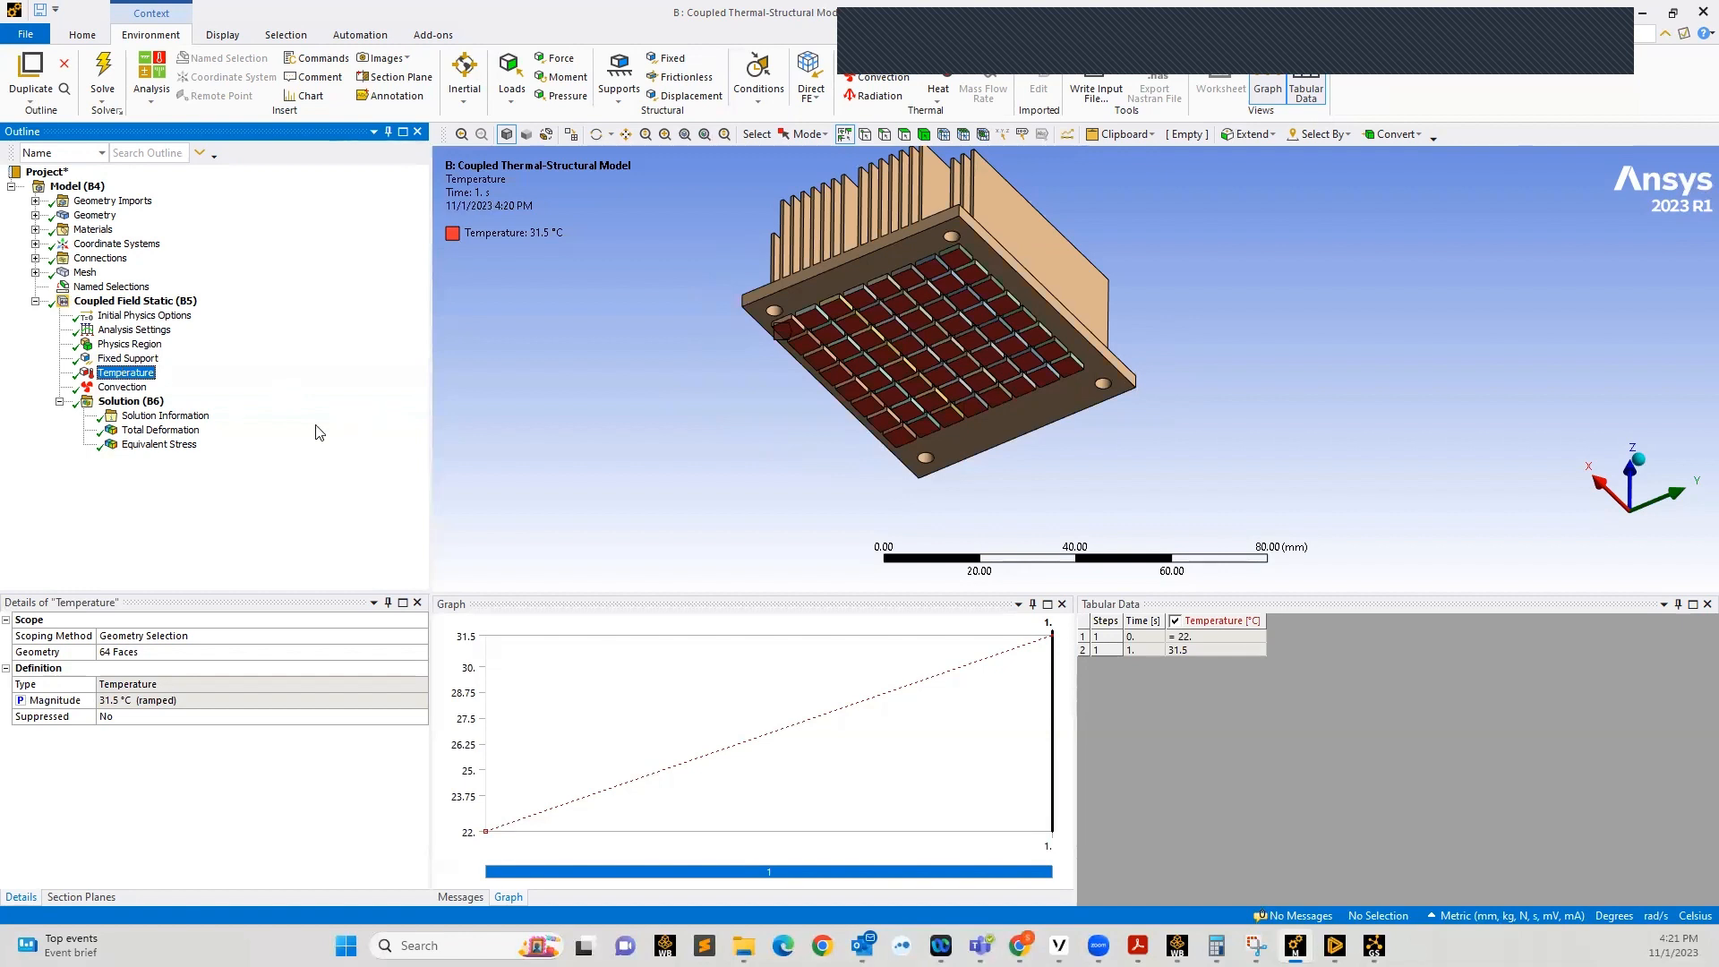
left_click(143, 316)
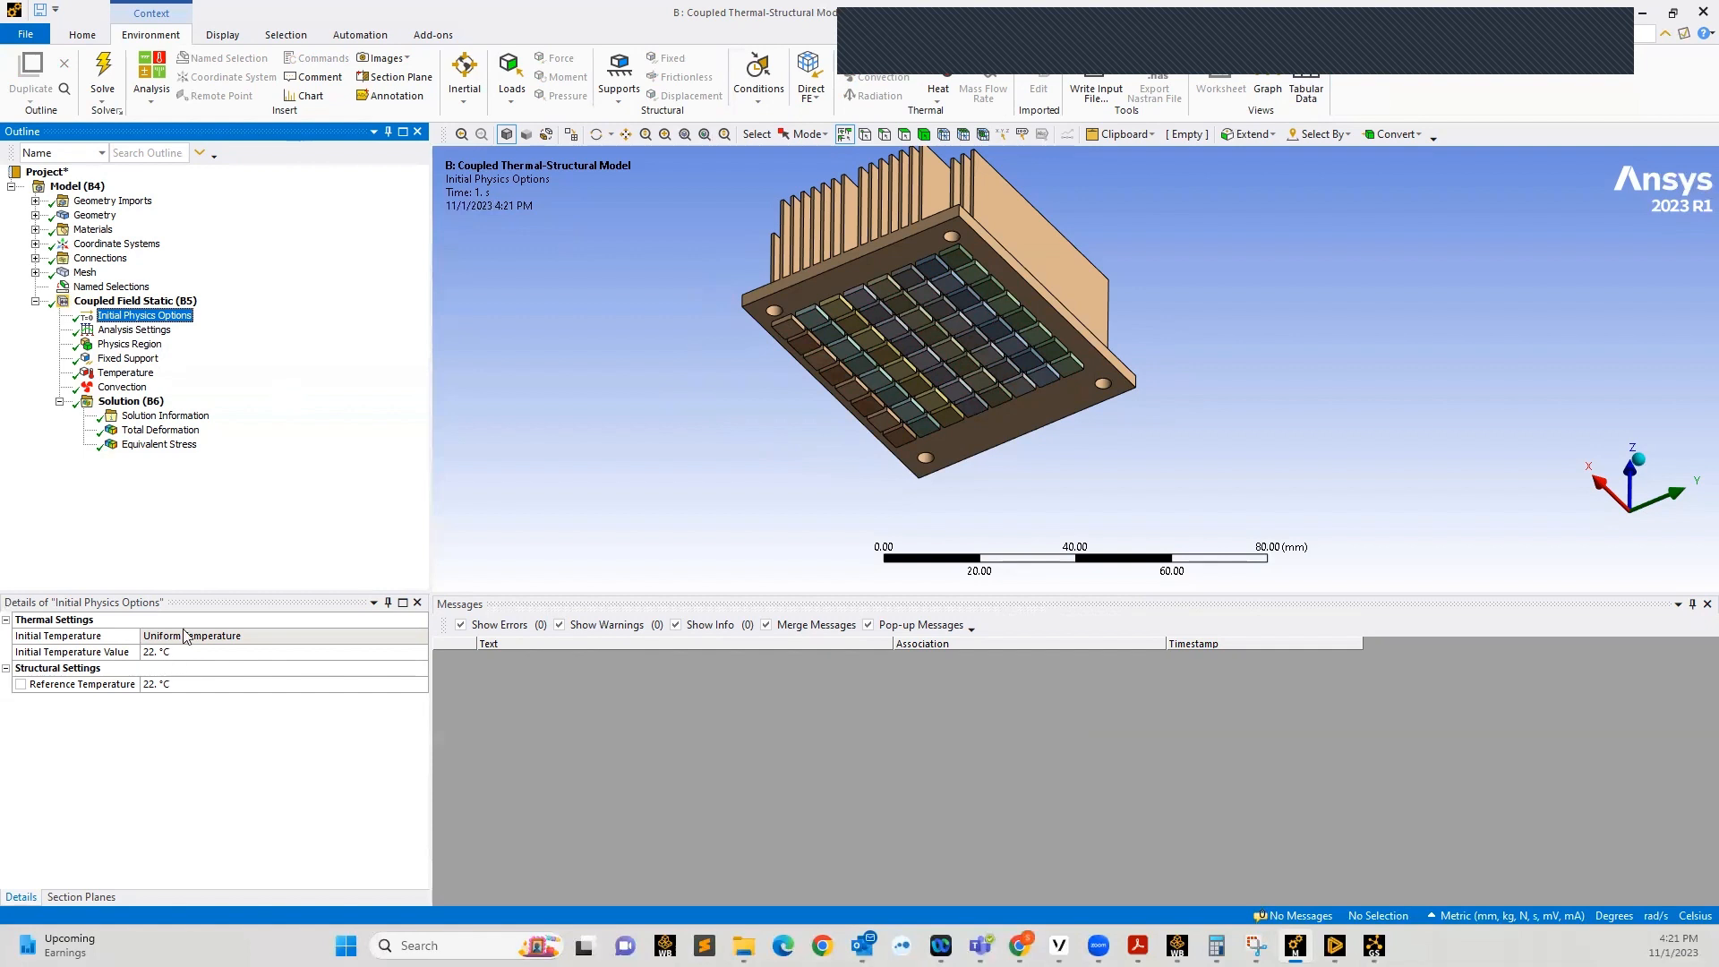
left_click(126, 373)
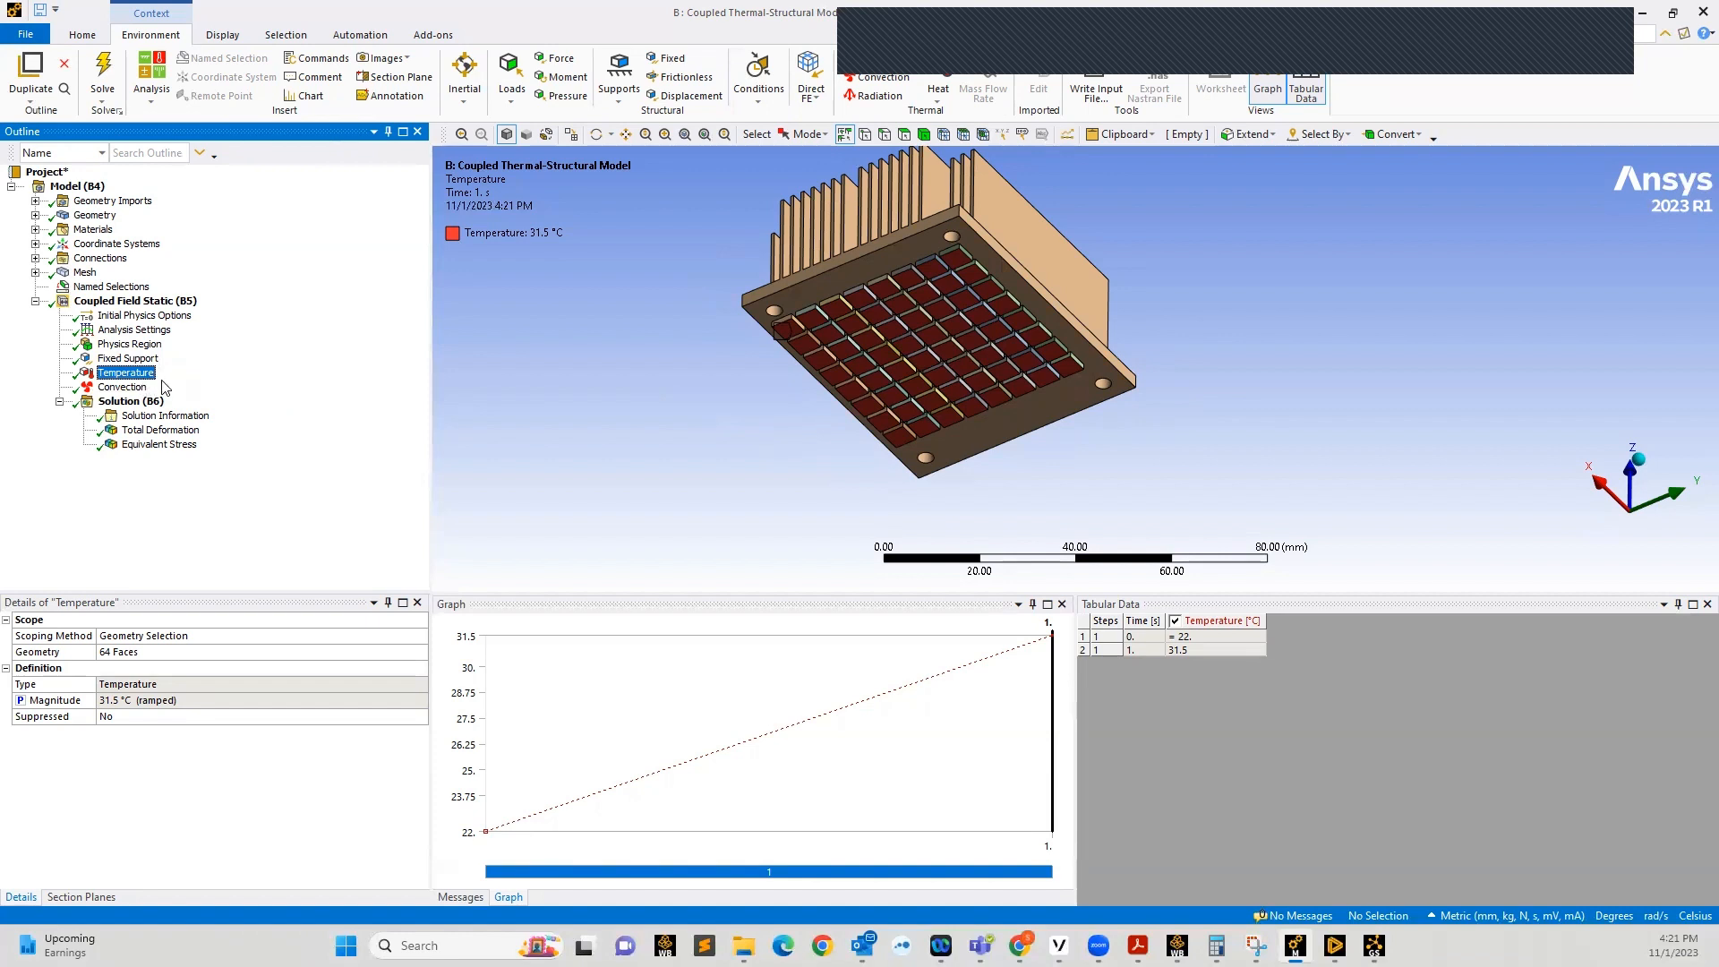
Show the Convection load and switch the unit system to Metric (m, kg, N, s, V, A)
left_click(128, 389)
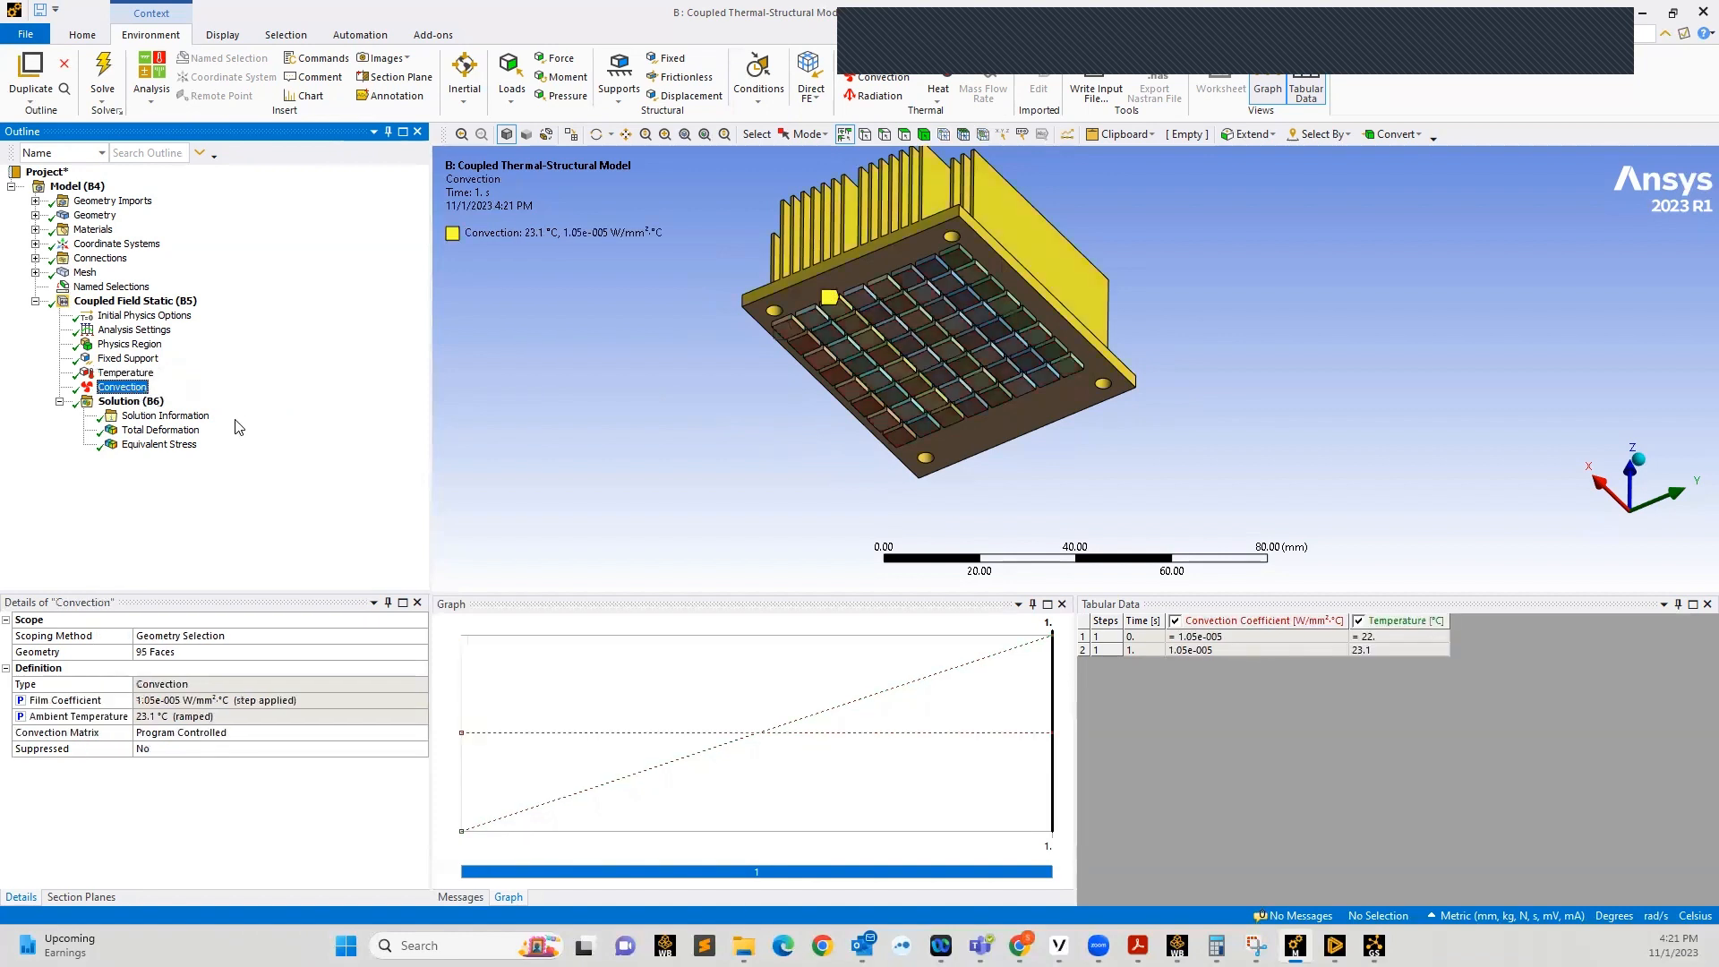
left_click(1487, 915)
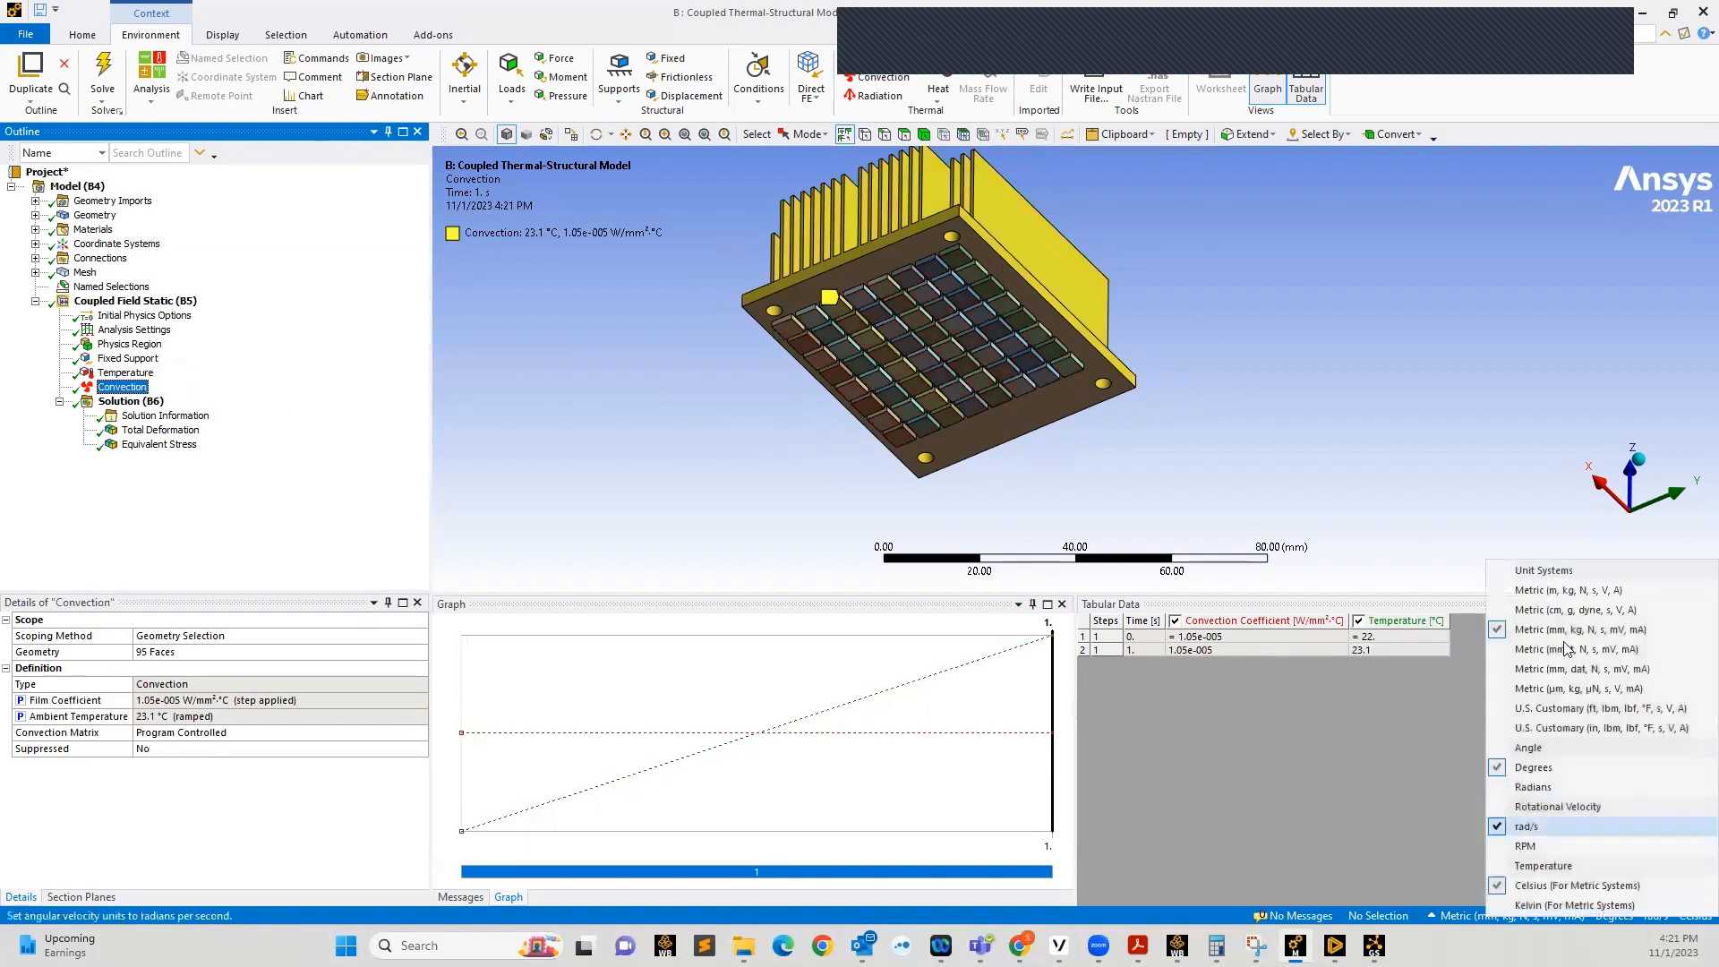
left_click(1549, 592)
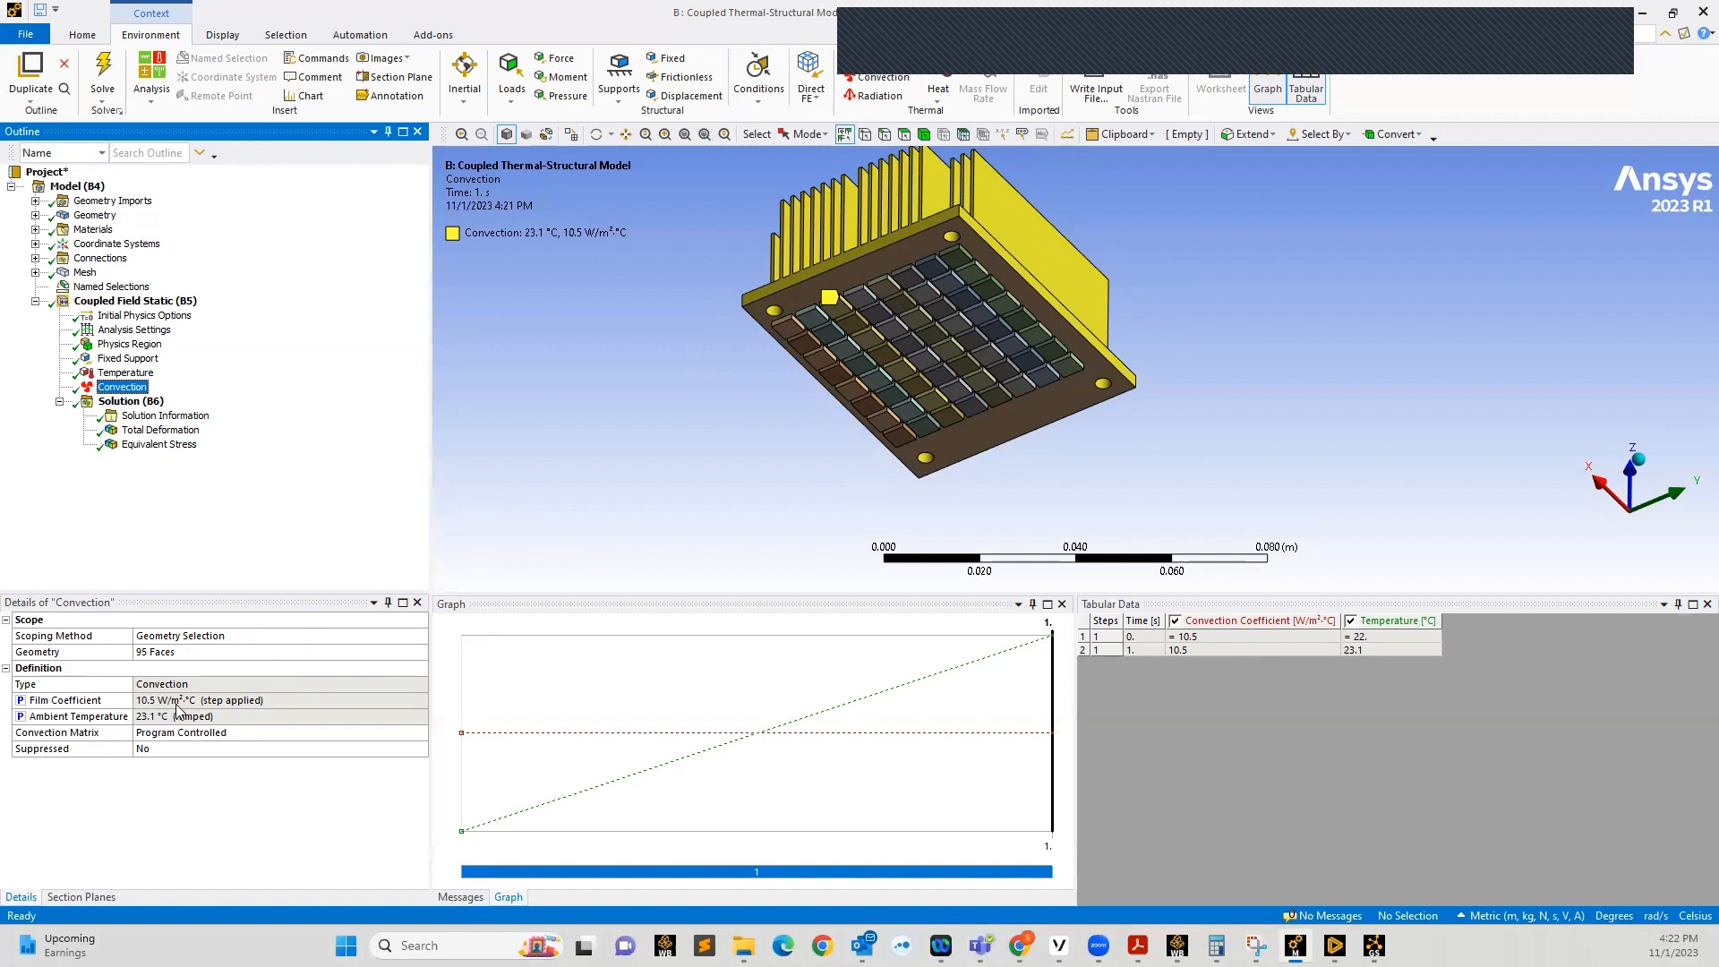
scroll(846, 454, "up", 3)
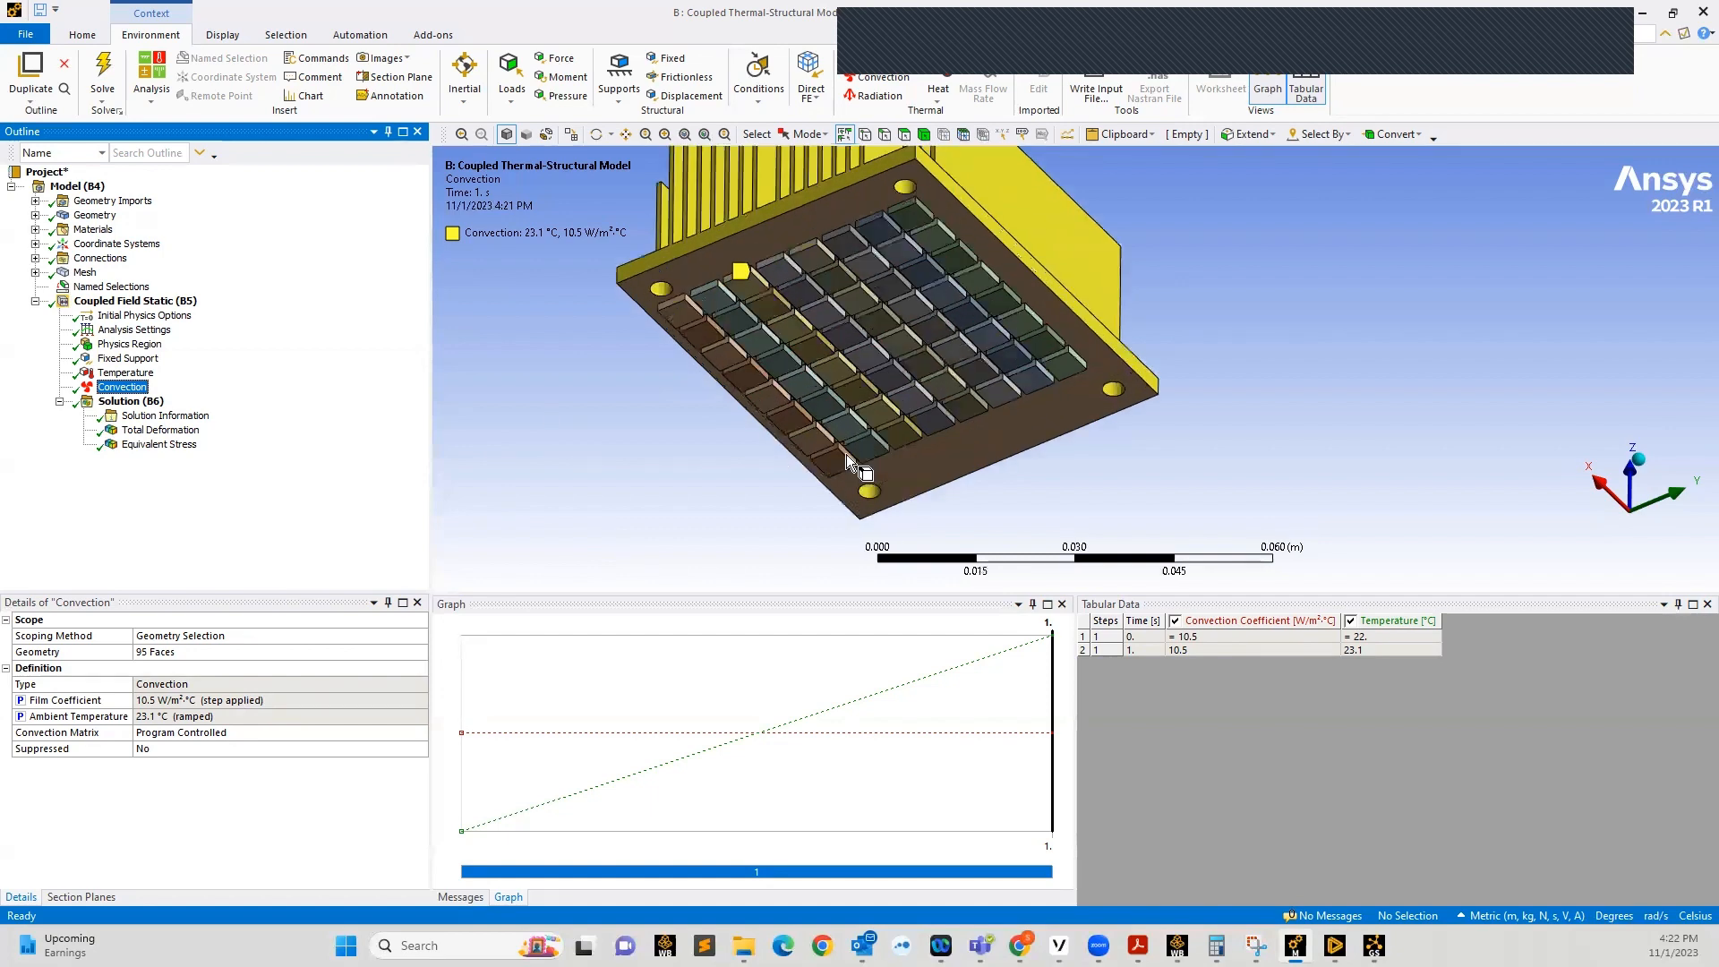
middle_click_drag(846, 309, 833, 462)
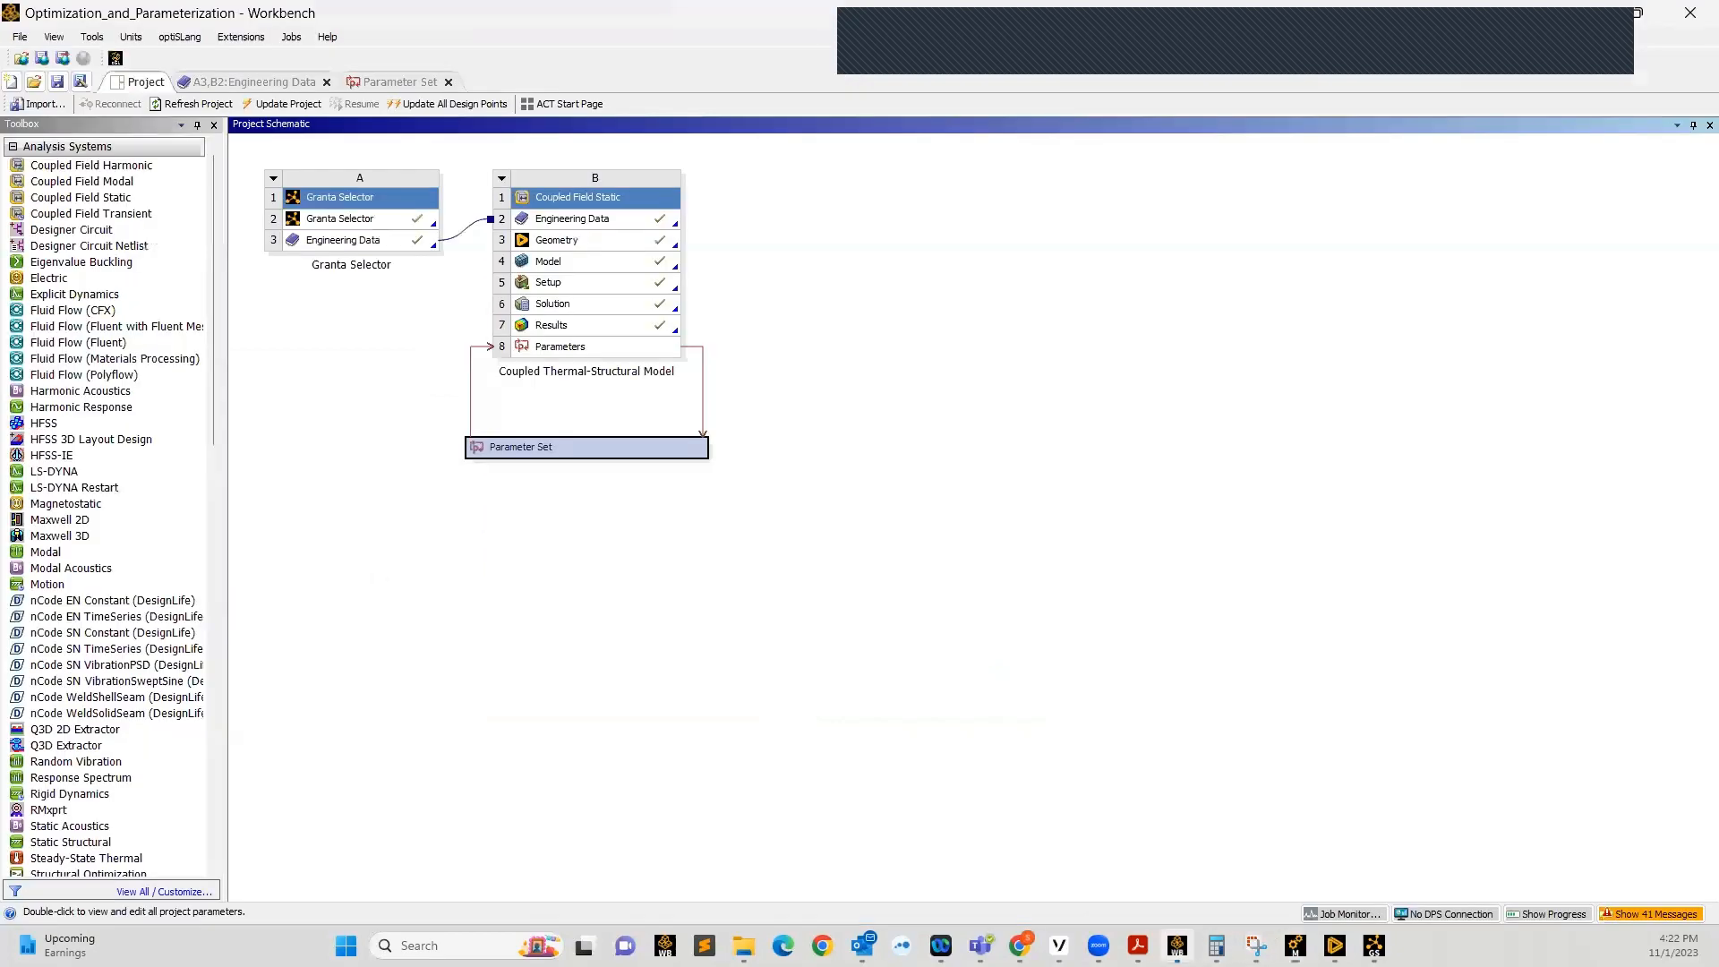
Switch to Workbench and review the Temperature Magnitude parameter and the Table of Design Points in the Parameter Set
left_click(1177, 946)
left_click(387, 82)
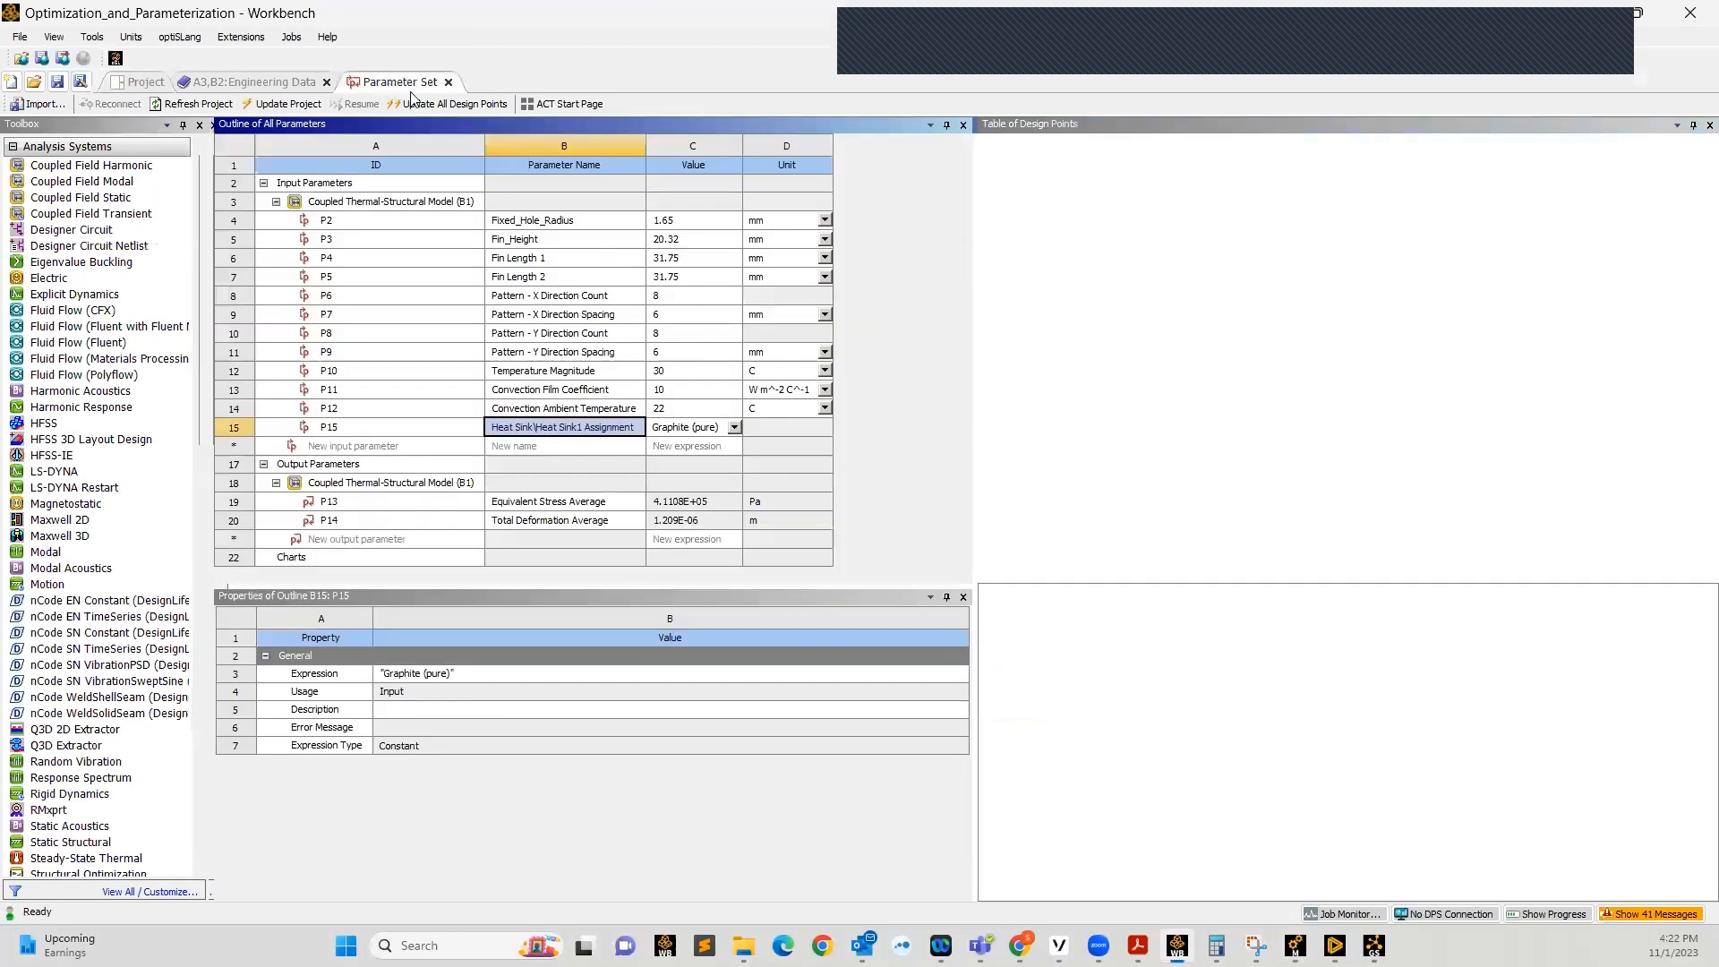
left_click(594, 372)
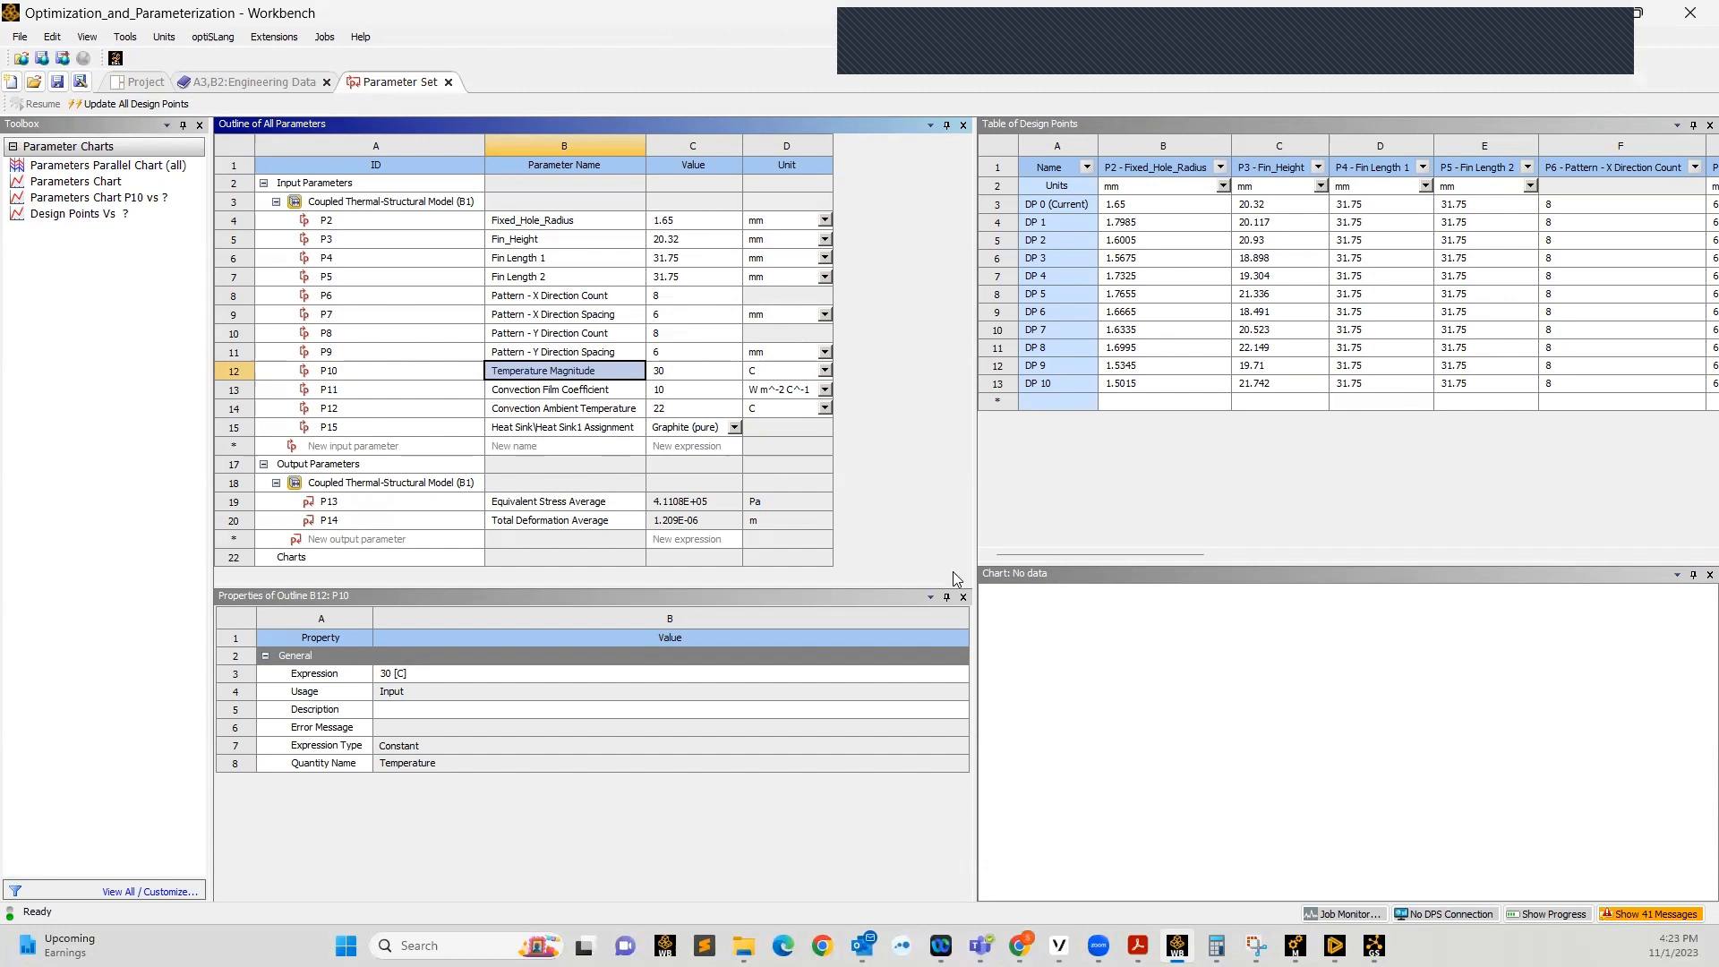
mouse_move(1036, 550)
left_mouse_down()
mouse_move(1070, 552)
mouse_move(1028, 555)
left_mouse_up()
left_click(995, 206)
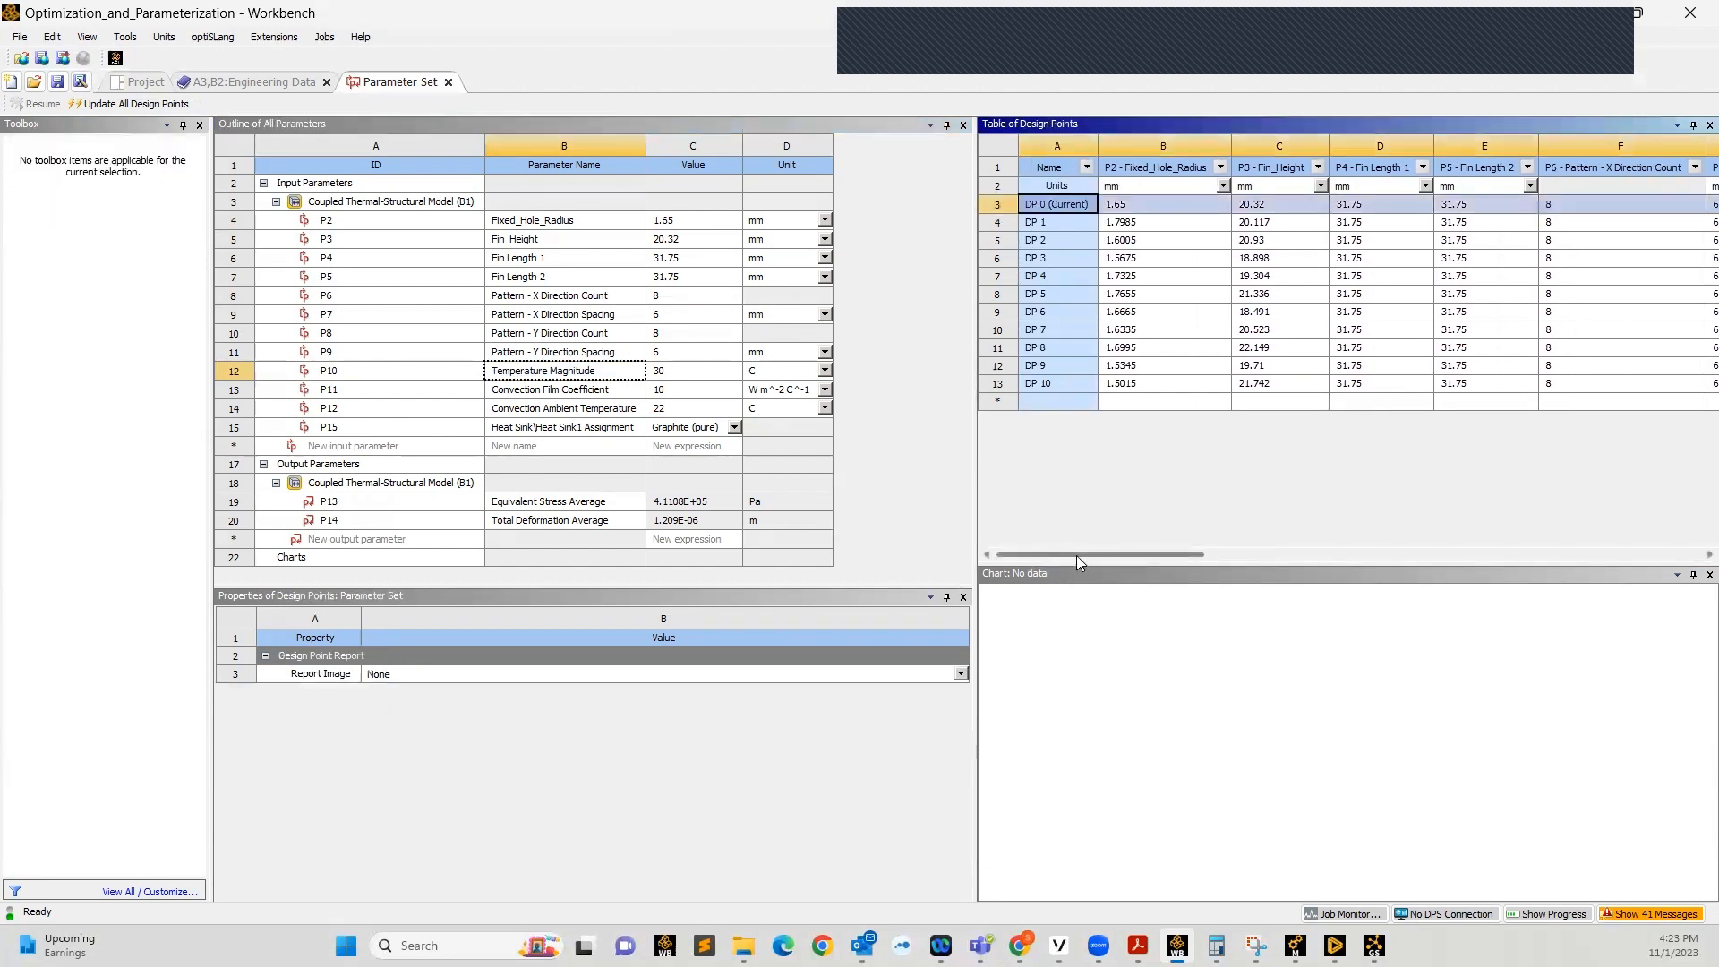
left_click_drag(1076, 554, 1080, 553)
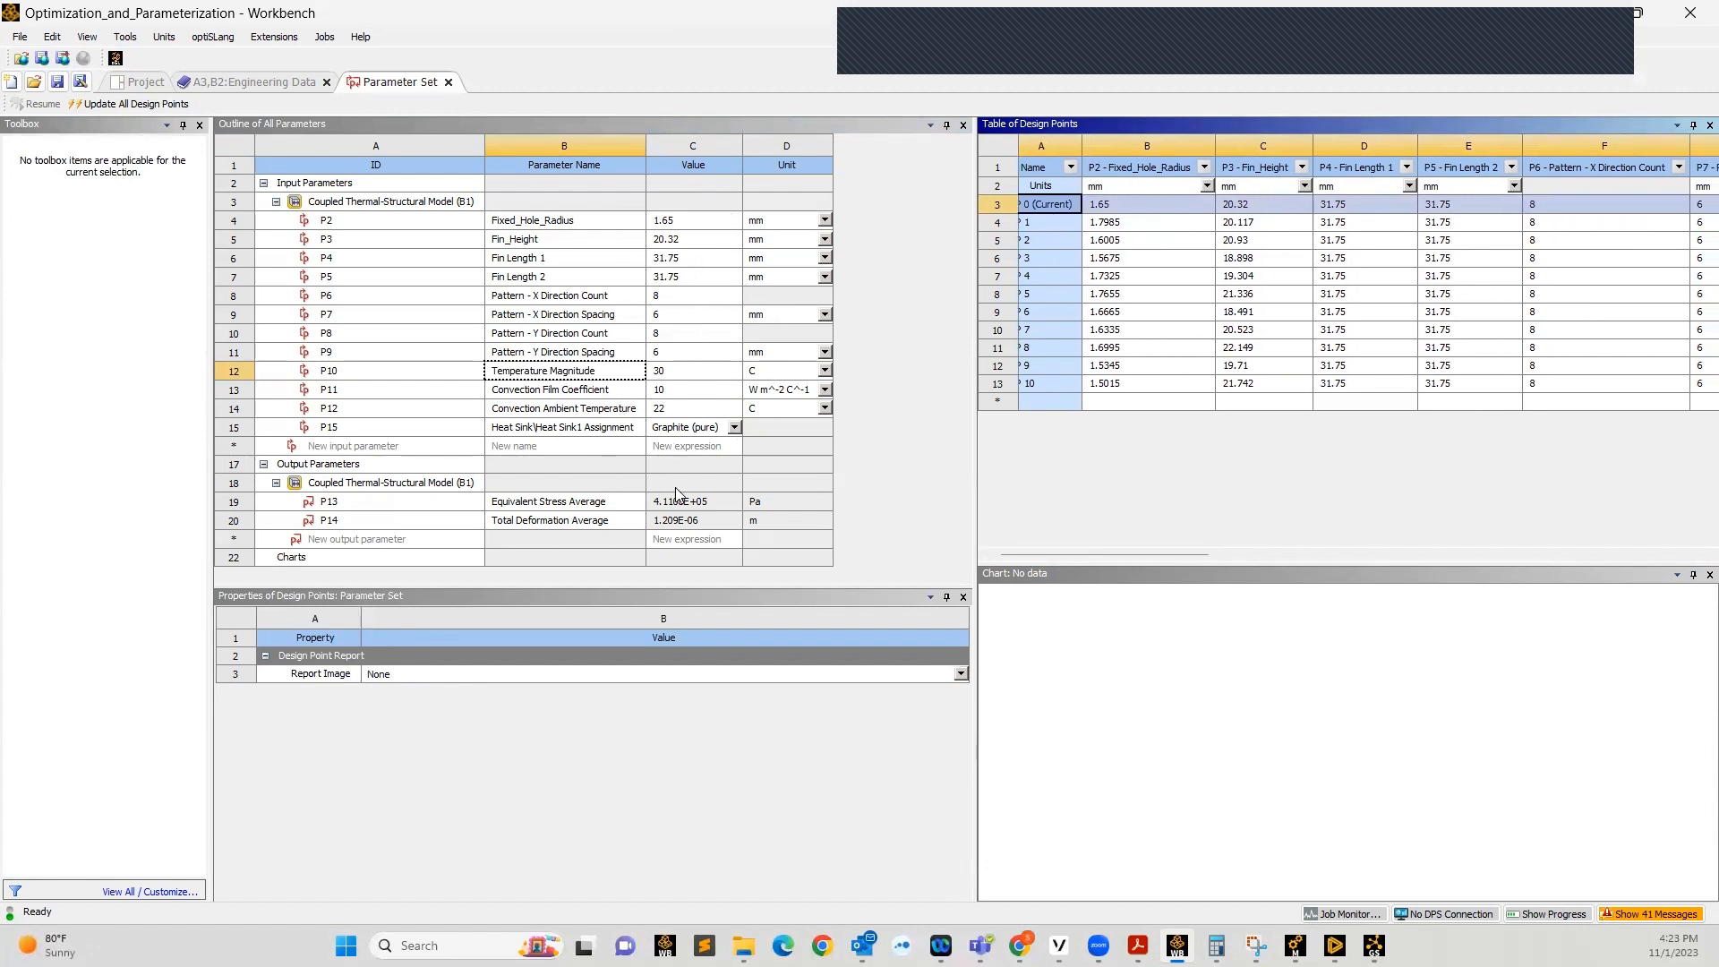
left_click_drag(1125, 555, 1078, 555)
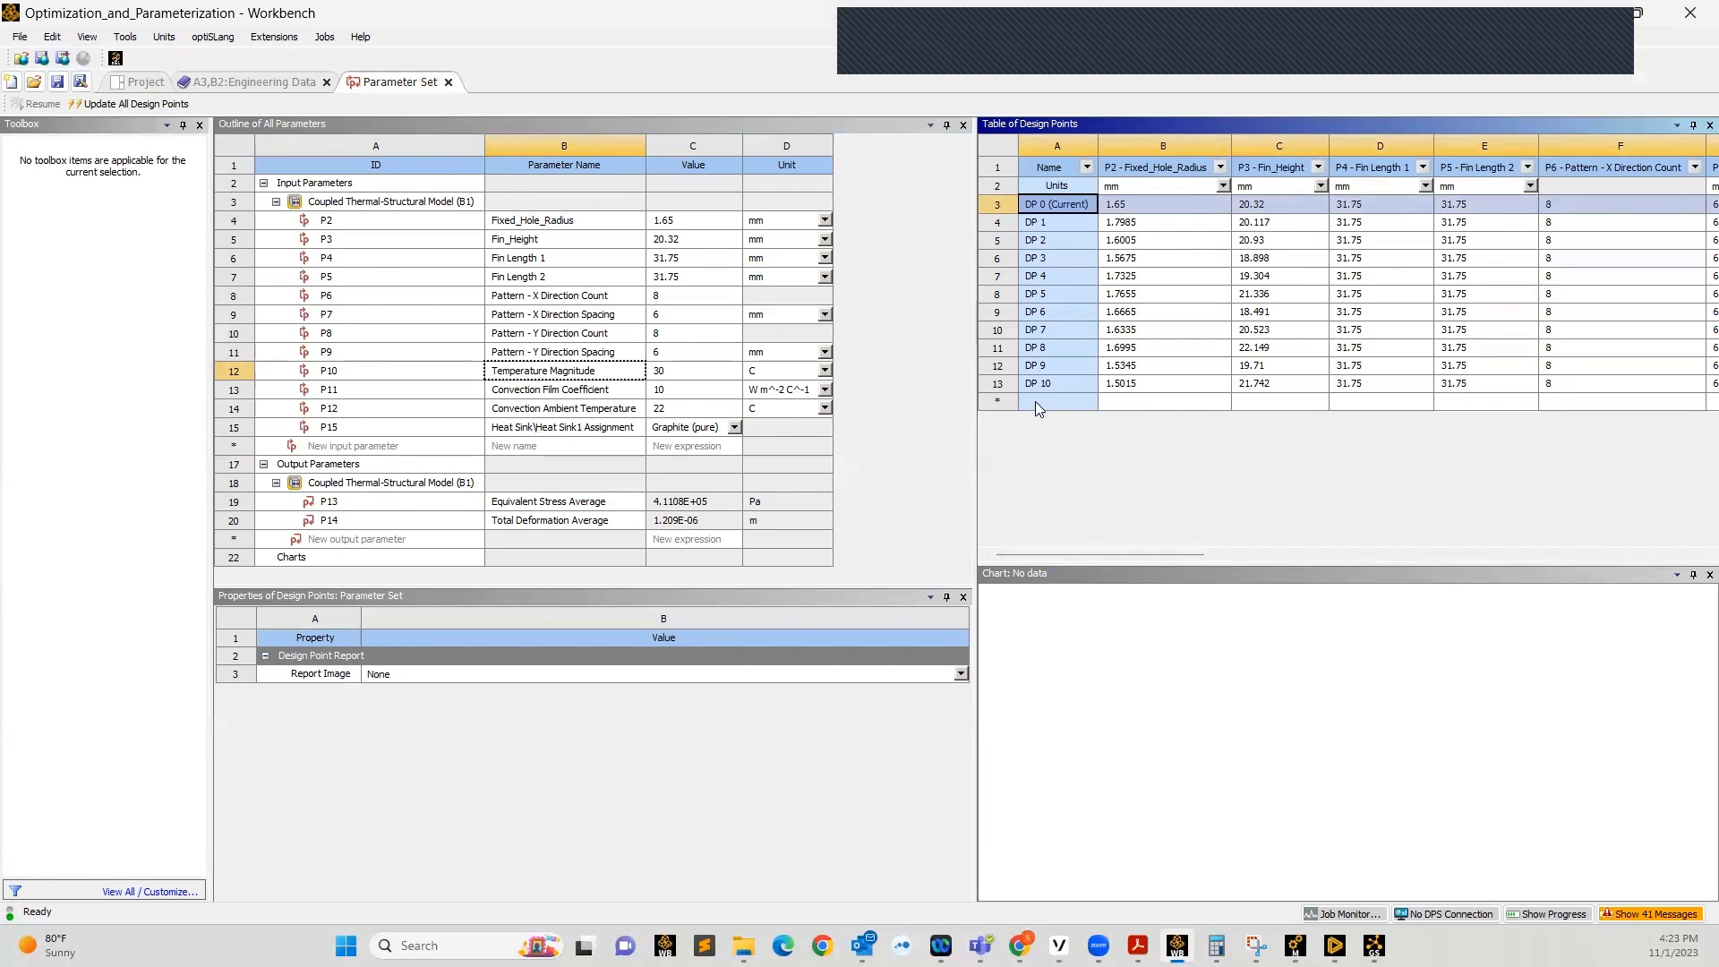
Add a new design point with a Fixed_Hole_Radius of 1.45 mm and a Fin_Height of 19 mm
left_click(1057, 405)
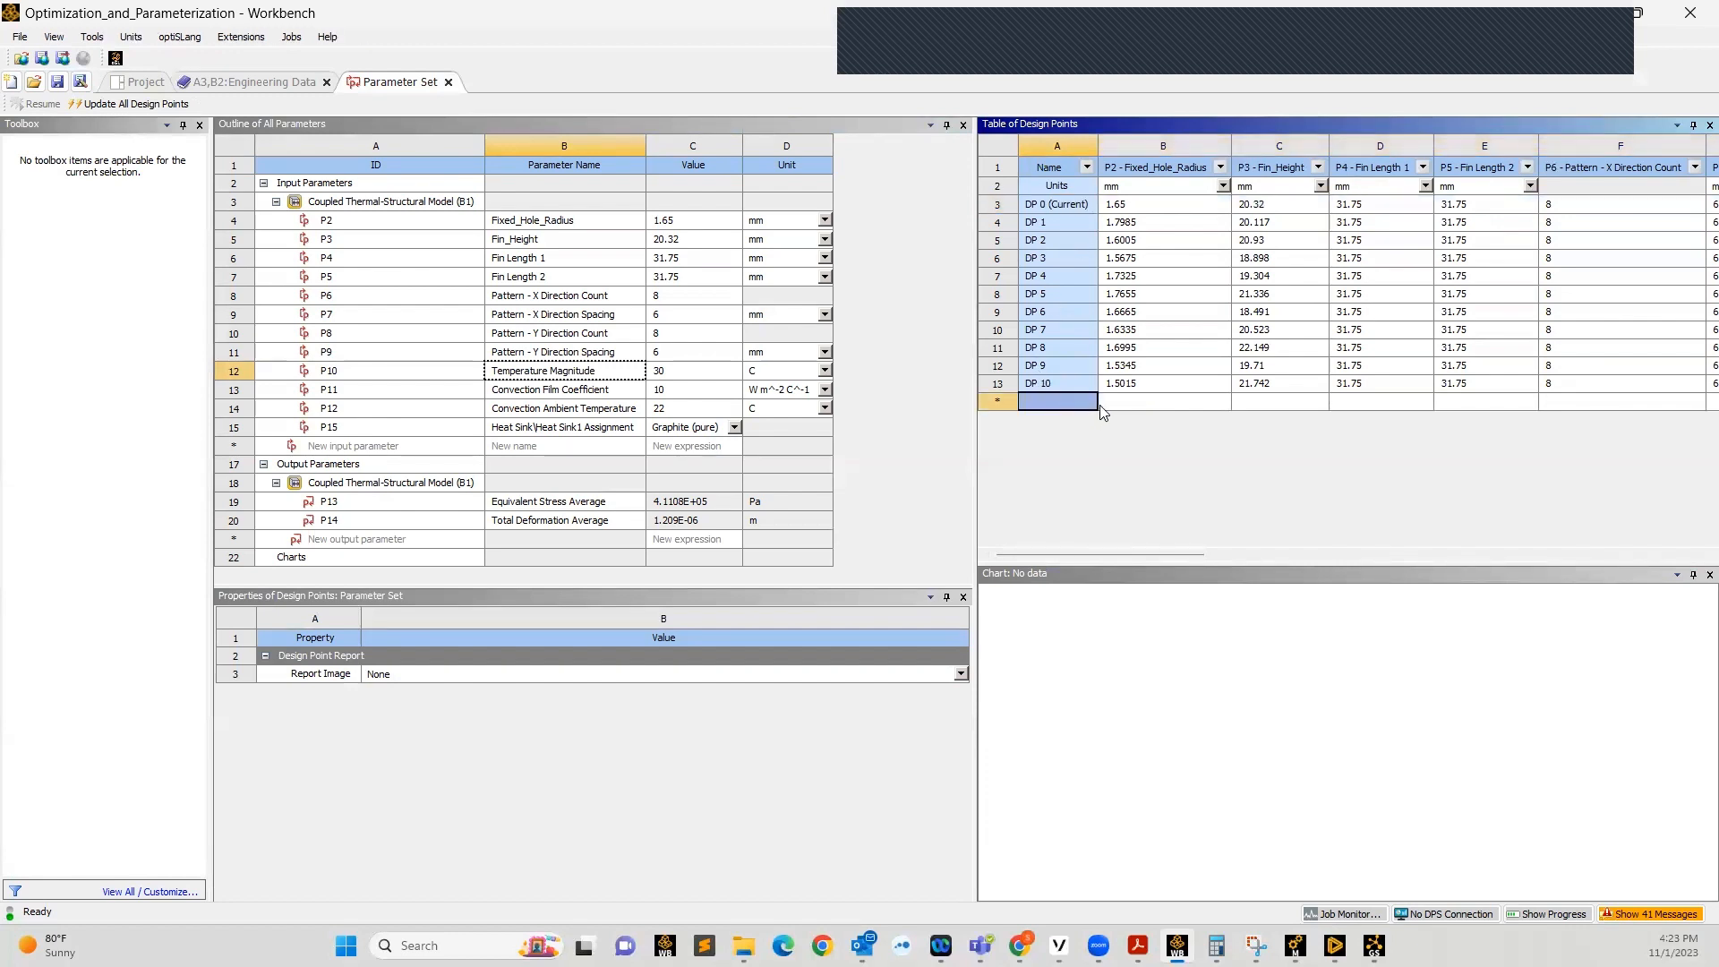
double_click(1129, 401)
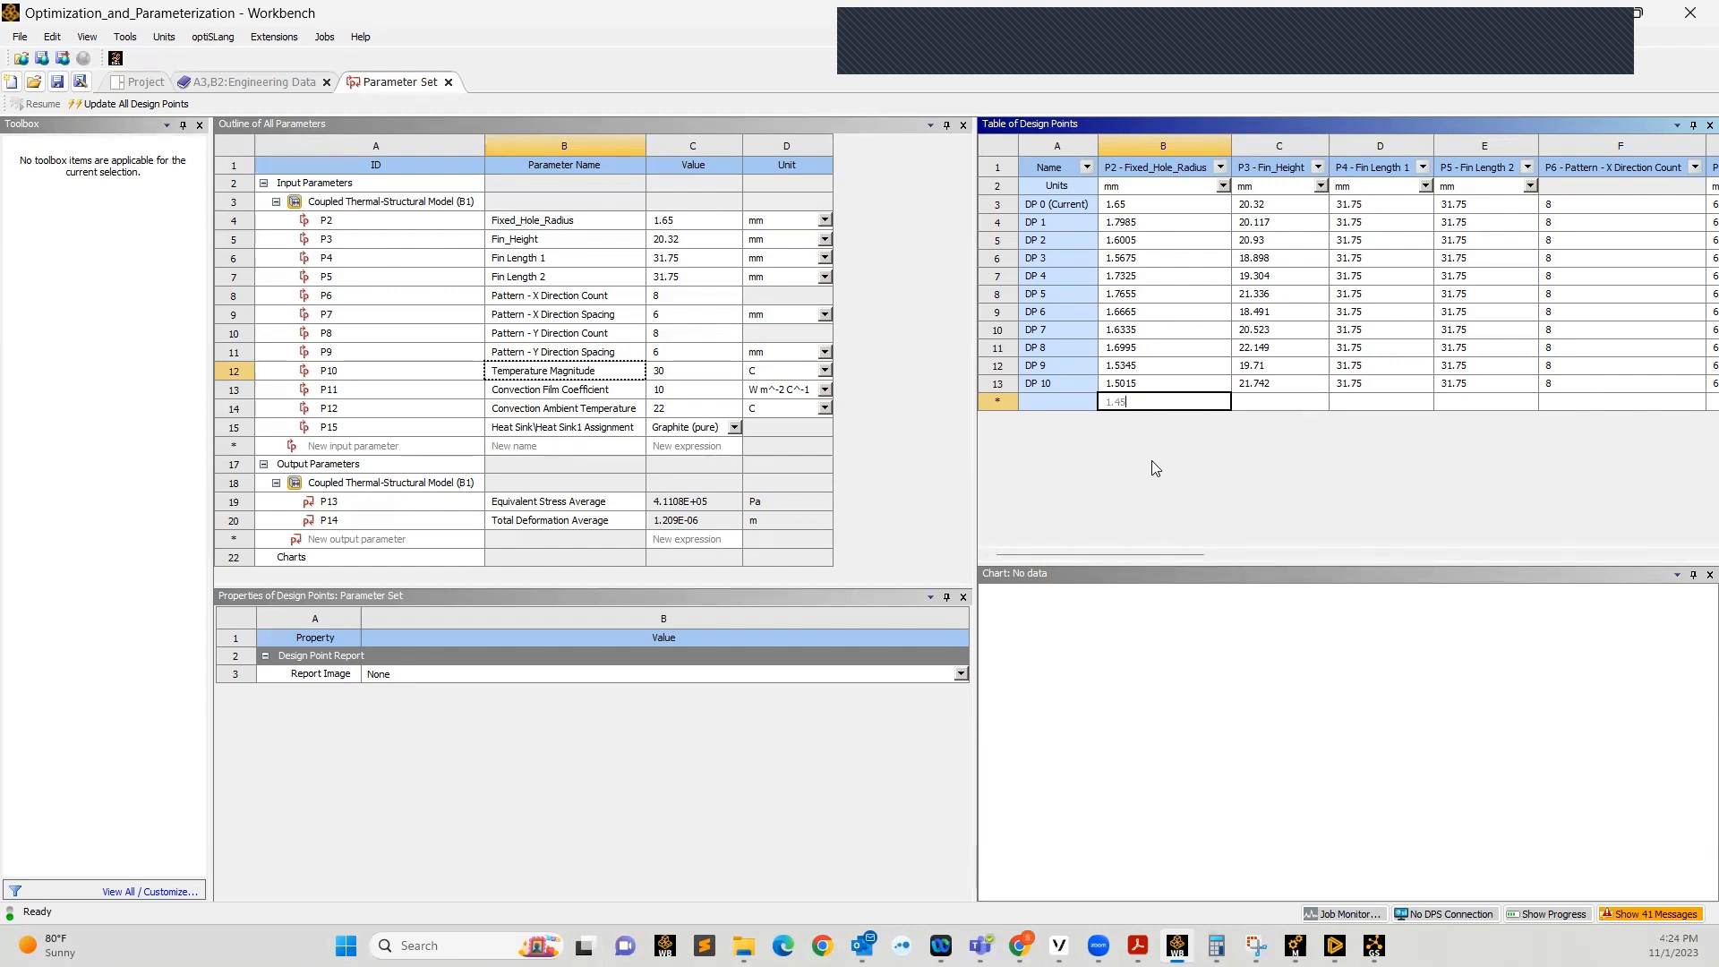
key("Return")
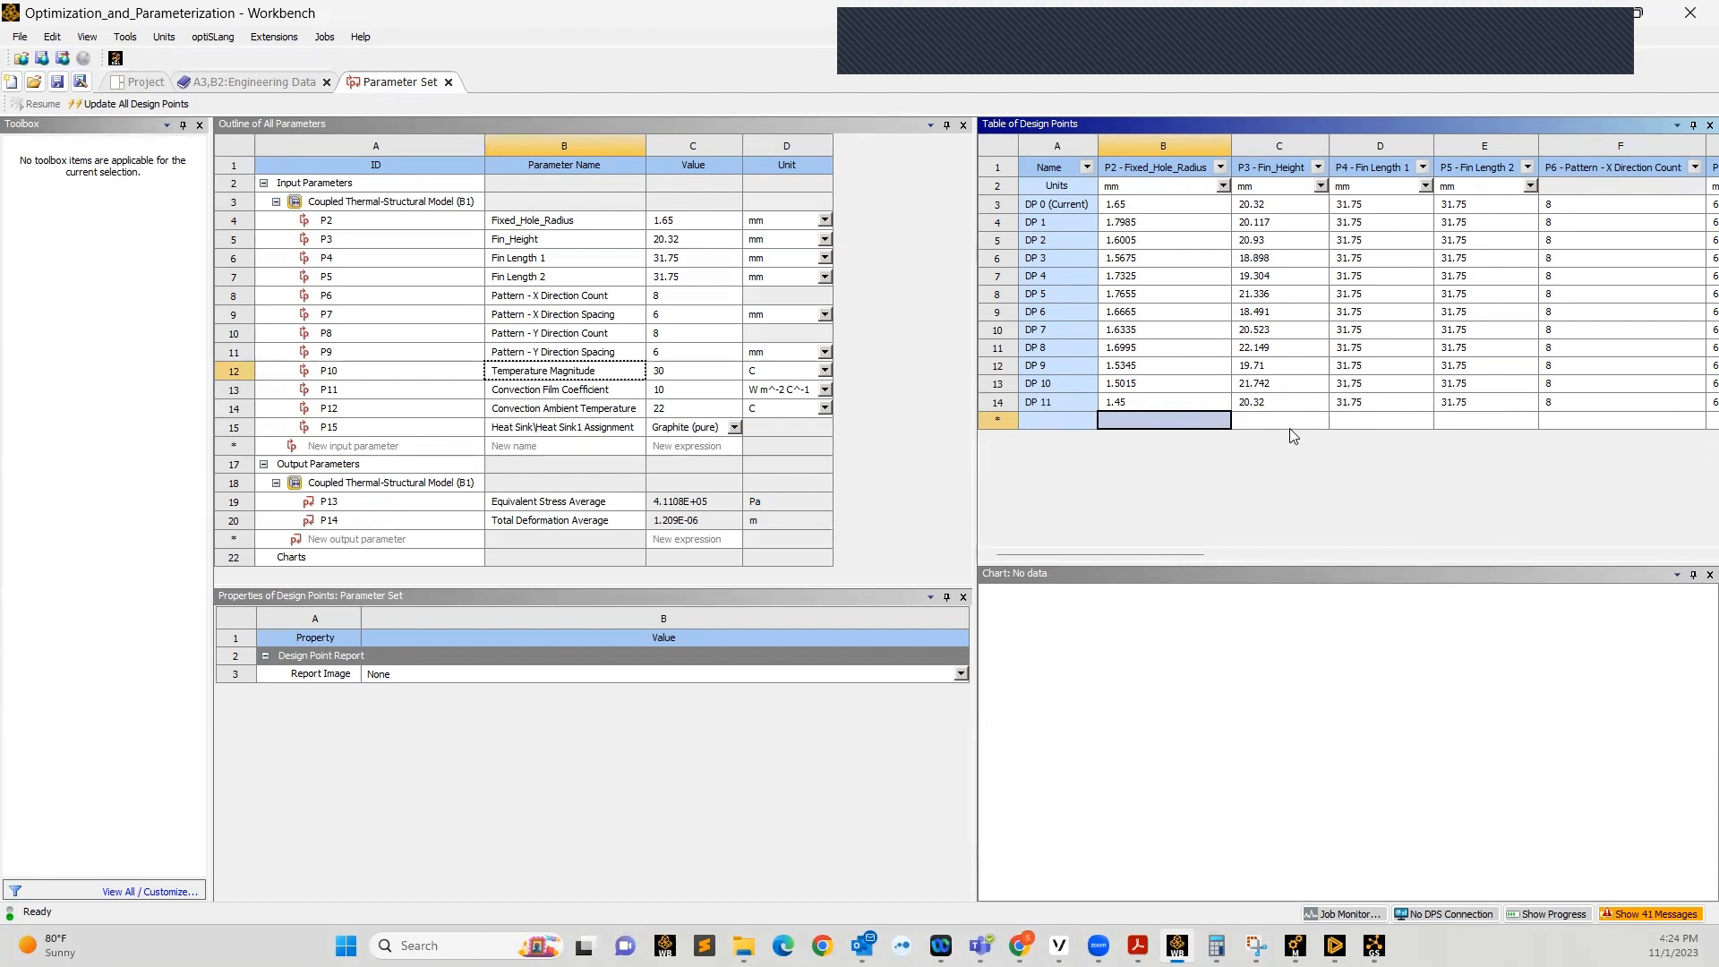
left_click(1272, 405)
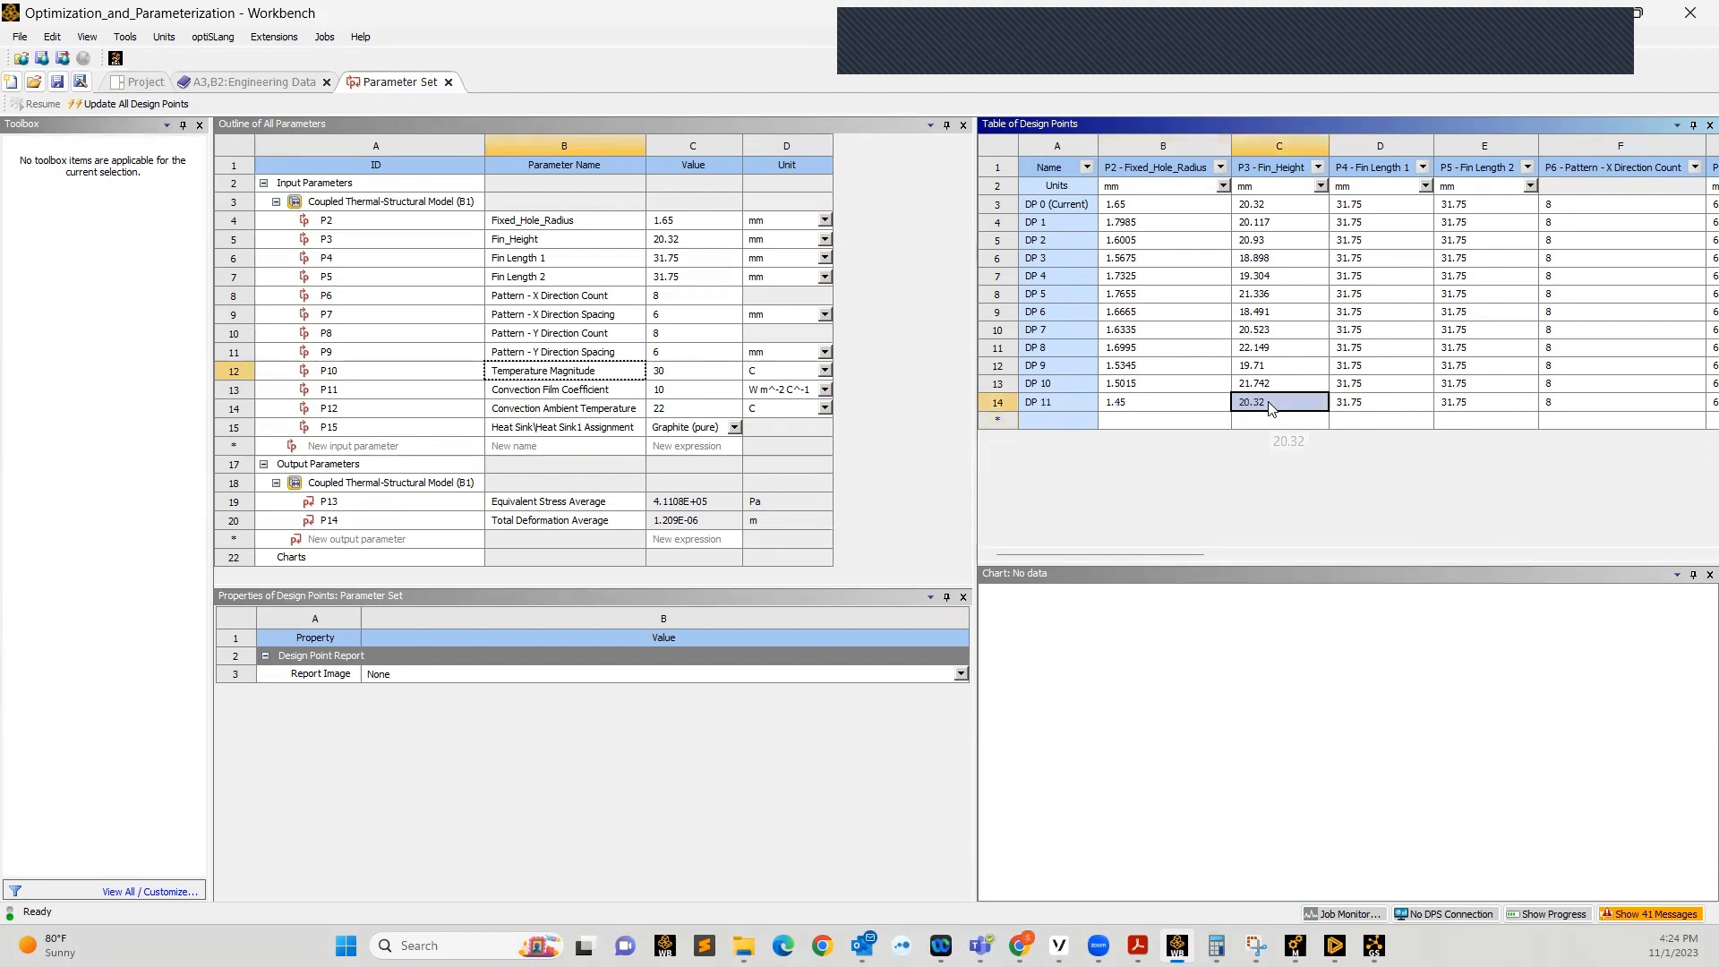
type("19")
key("Return")
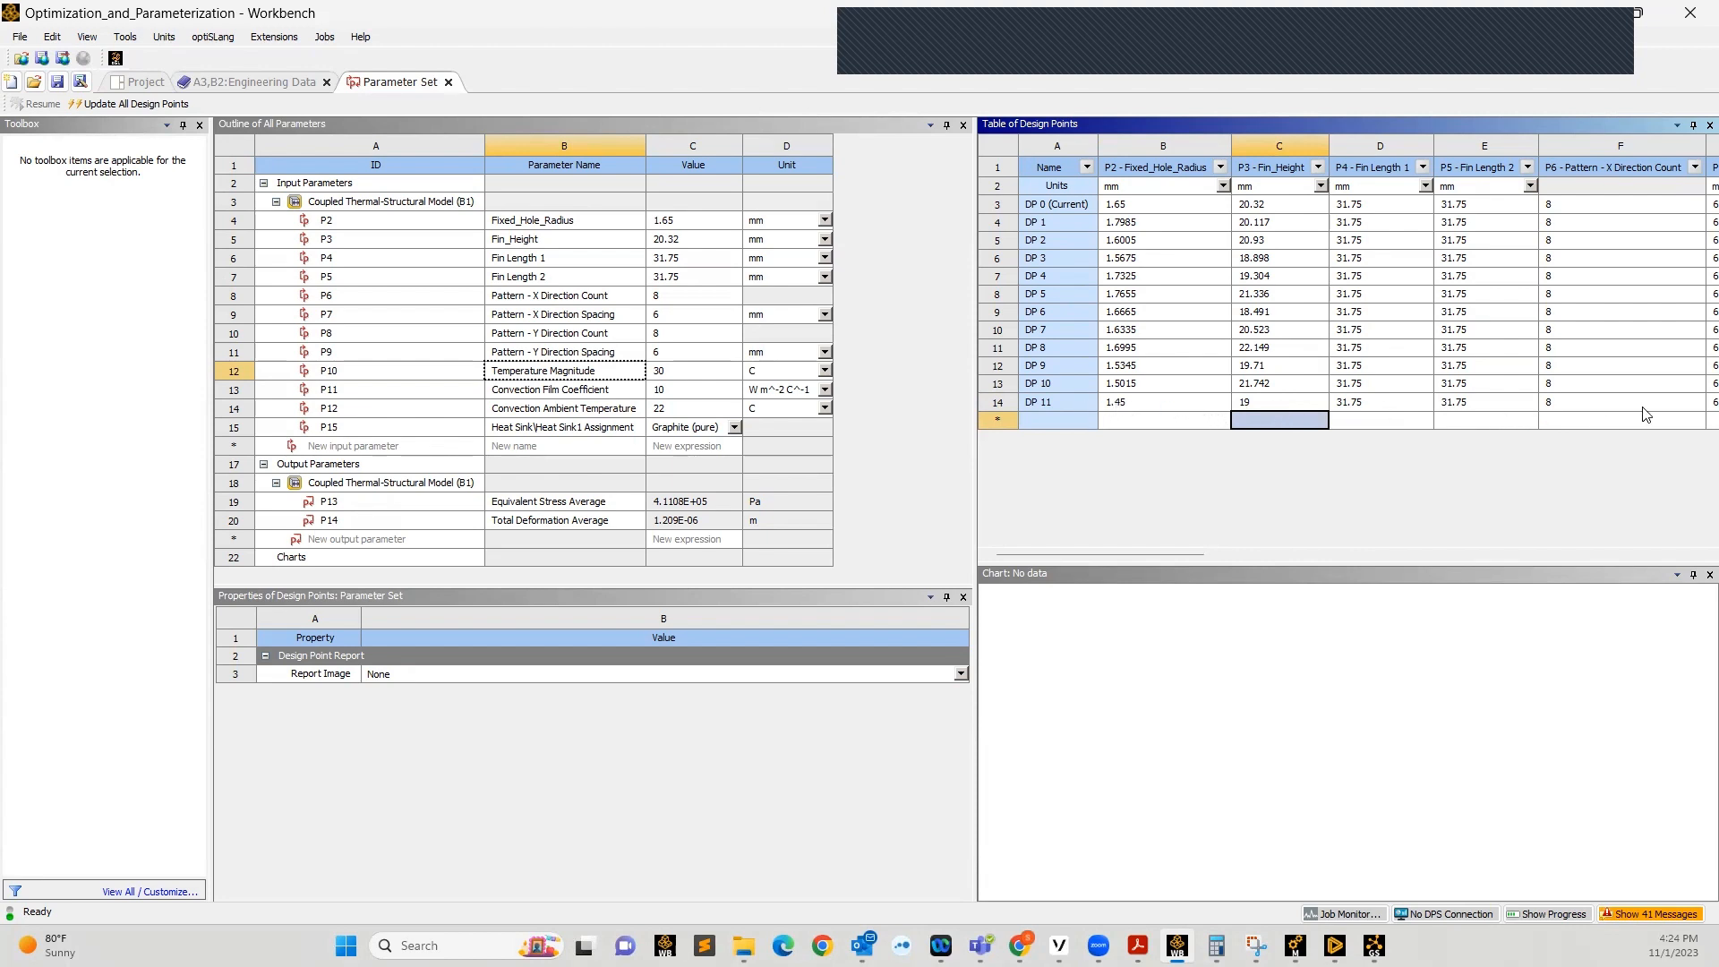
Review the remaining input and output parameter columns in the Table of Design Points
mouse_move(1154, 554)
left_mouse_down()
mouse_move(1205, 559)
mouse_move(1155, 557)
left_mouse_up()
left_click_drag(1169, 551, 1282, 556)
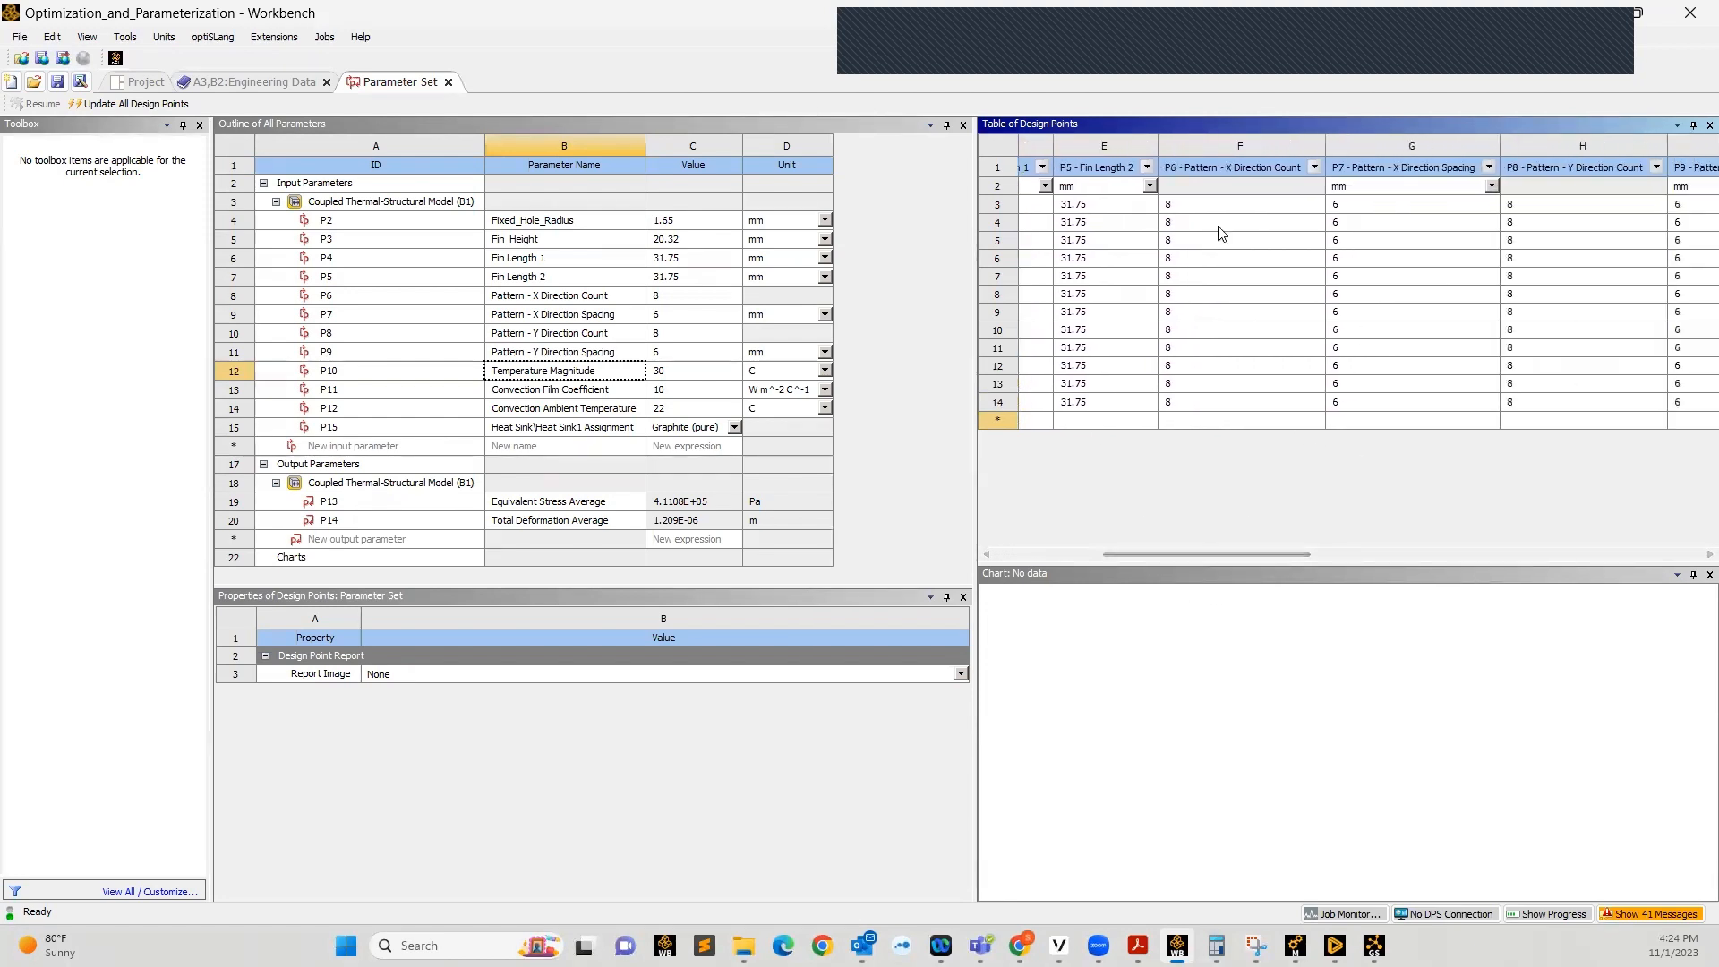
left_click_drag(1137, 555, 1003, 555)
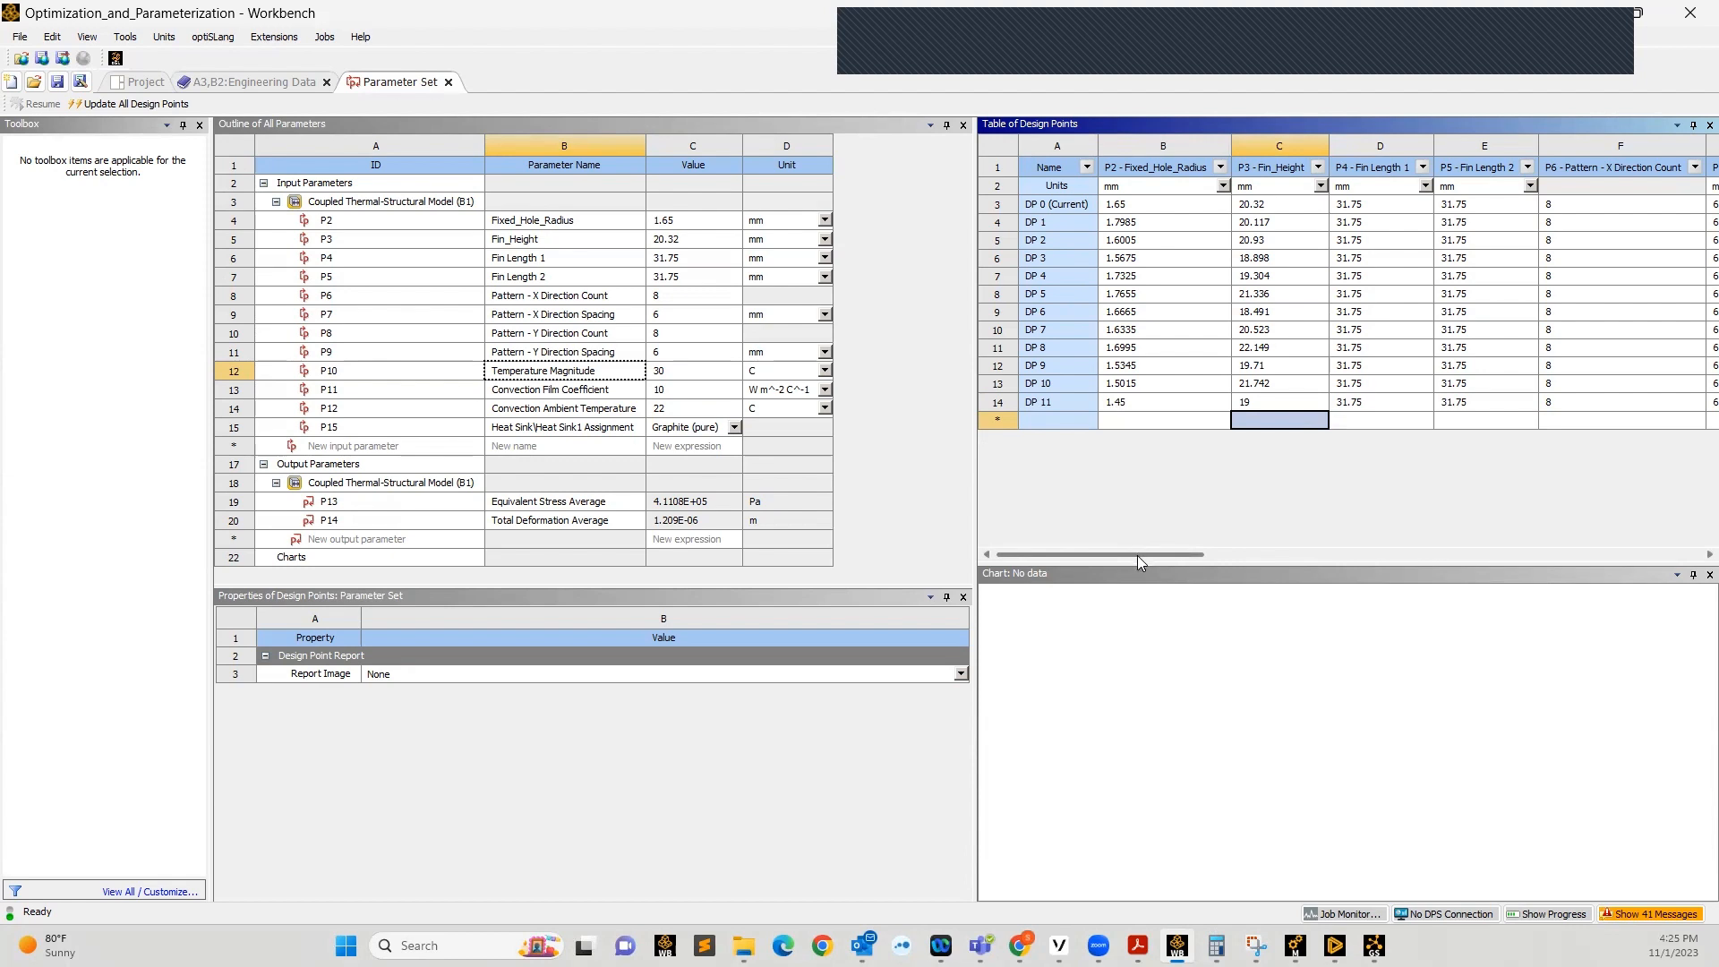
left_click_drag(1136, 555, 1080, 548)
left_click_drag(1143, 554, 1683, 559)
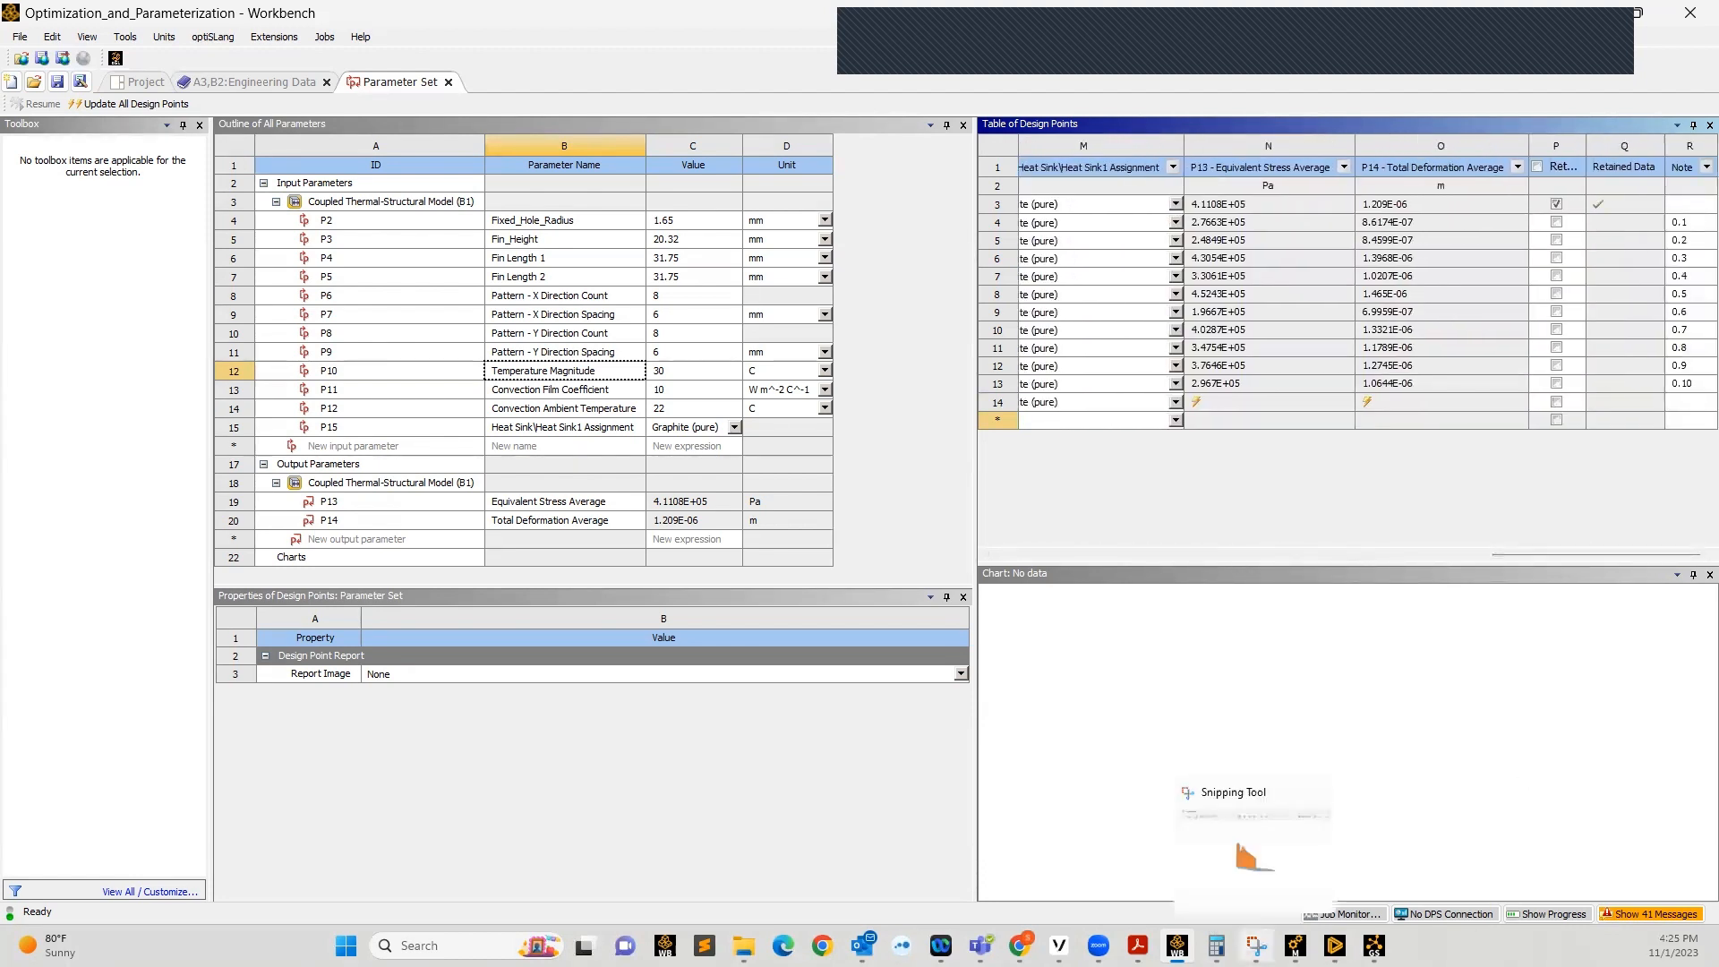
Switch to Mechanical and examine the Total Deformation result on the heat sink from several angles
left_click(1295, 945)
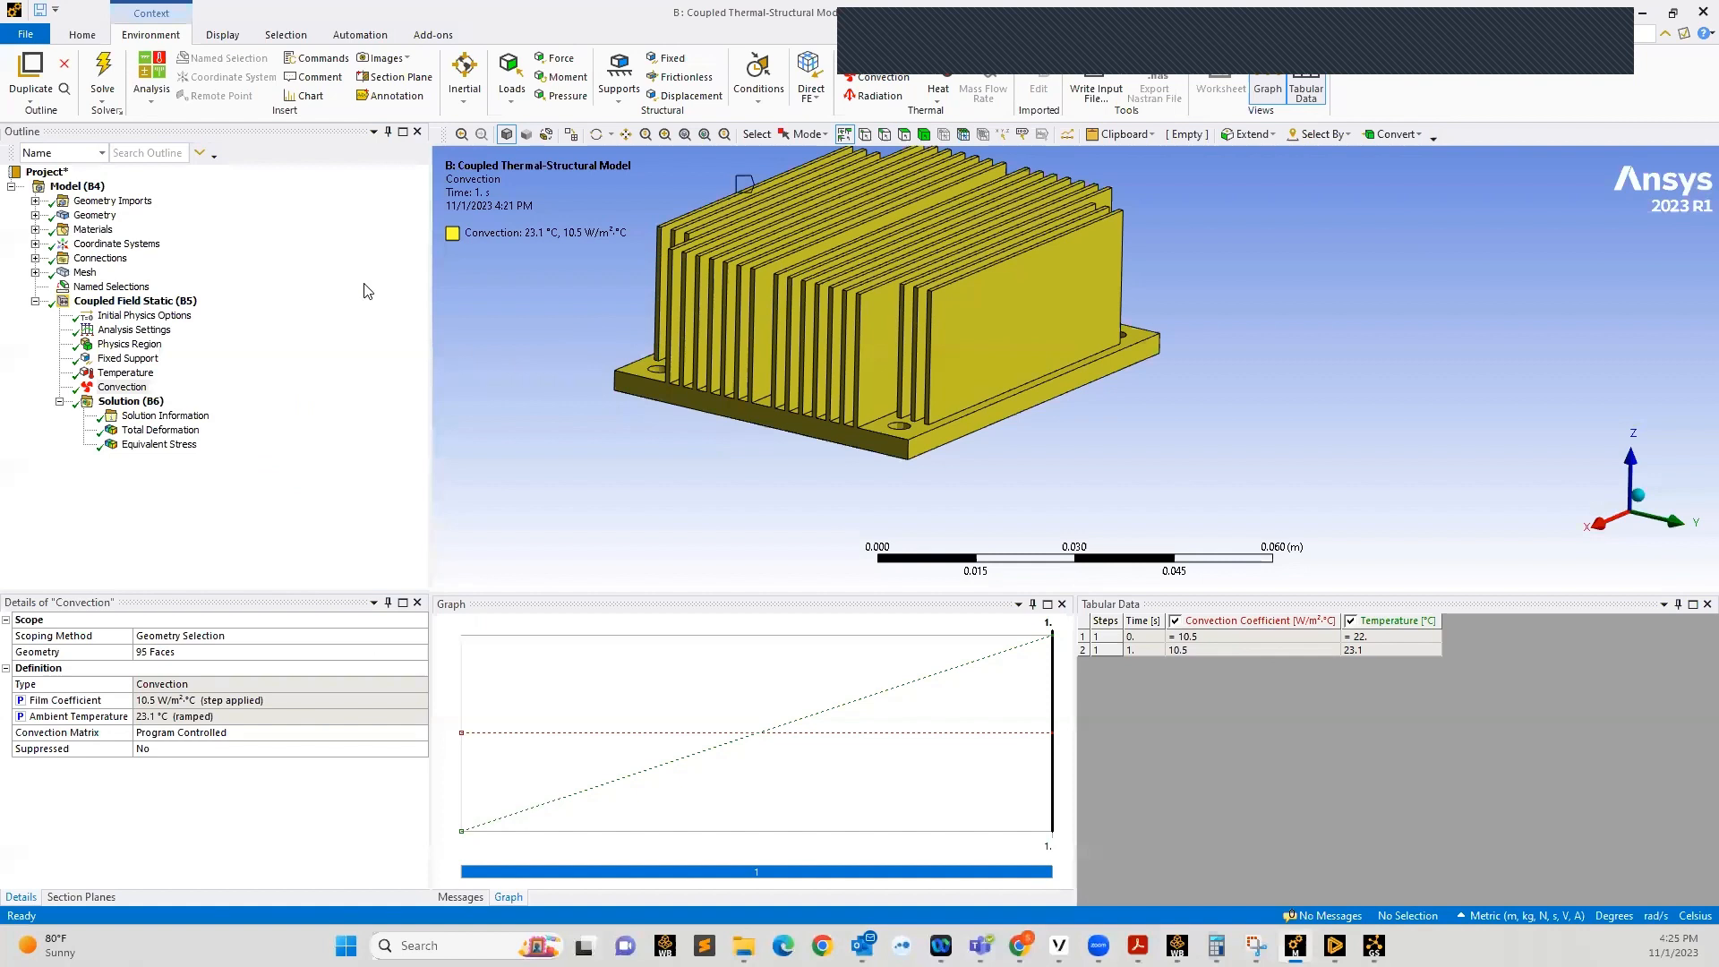
left_click(149, 402)
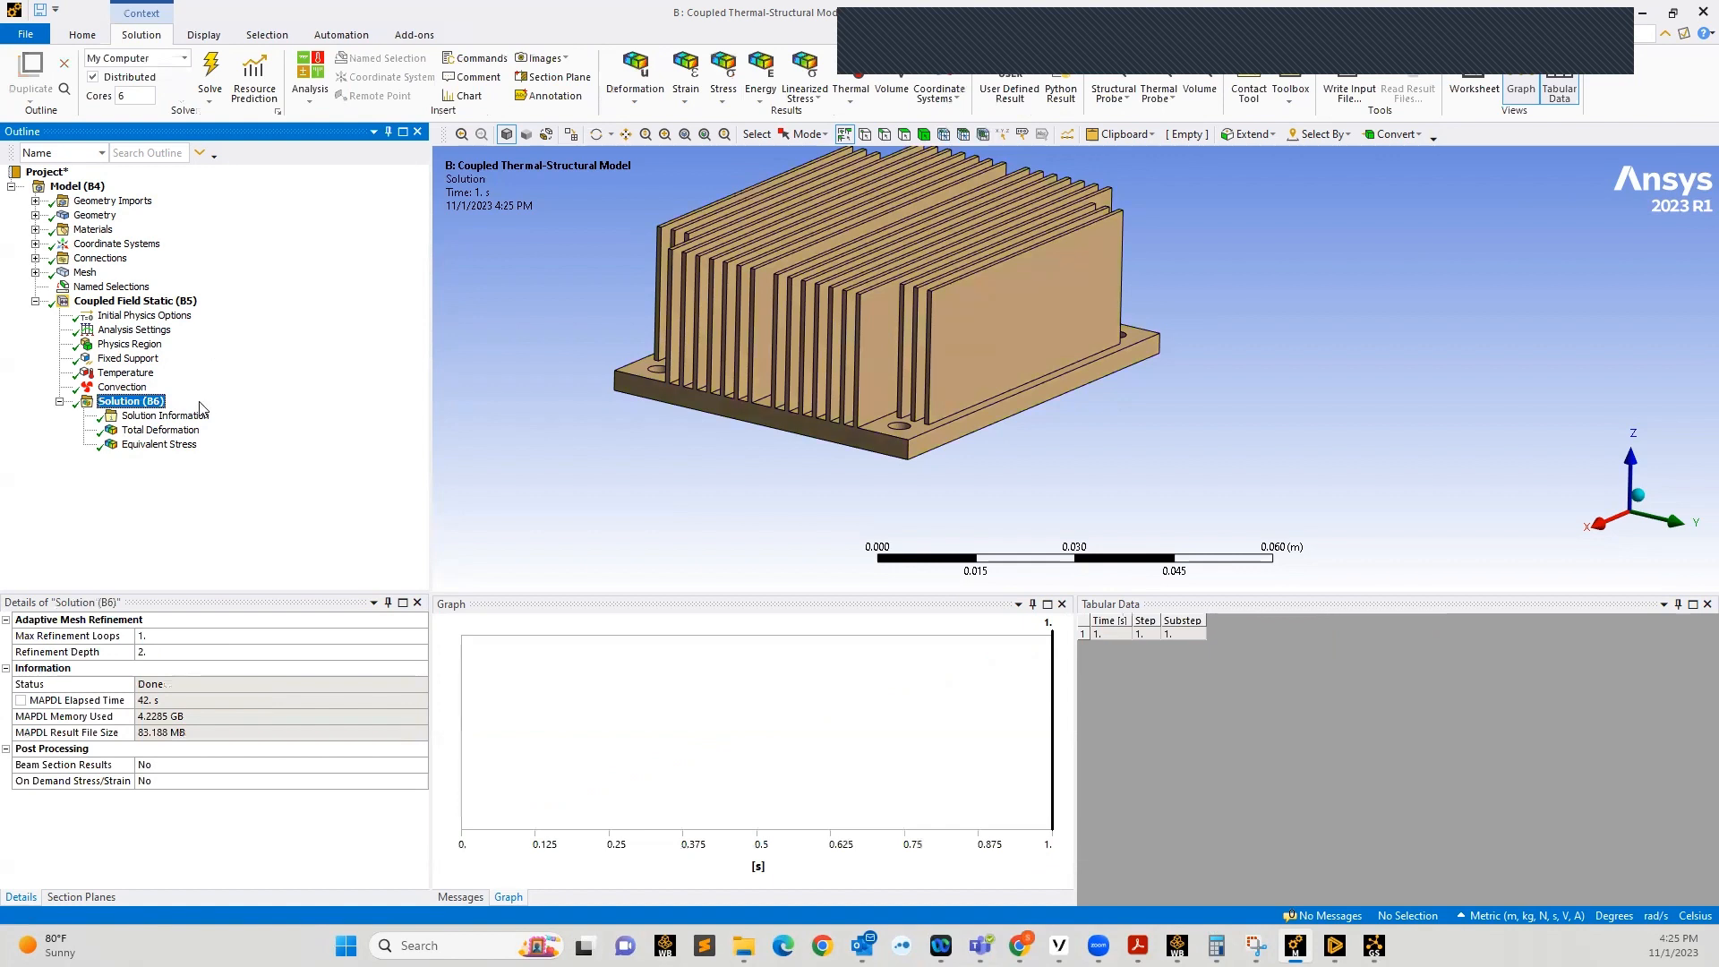
left_click(160, 431)
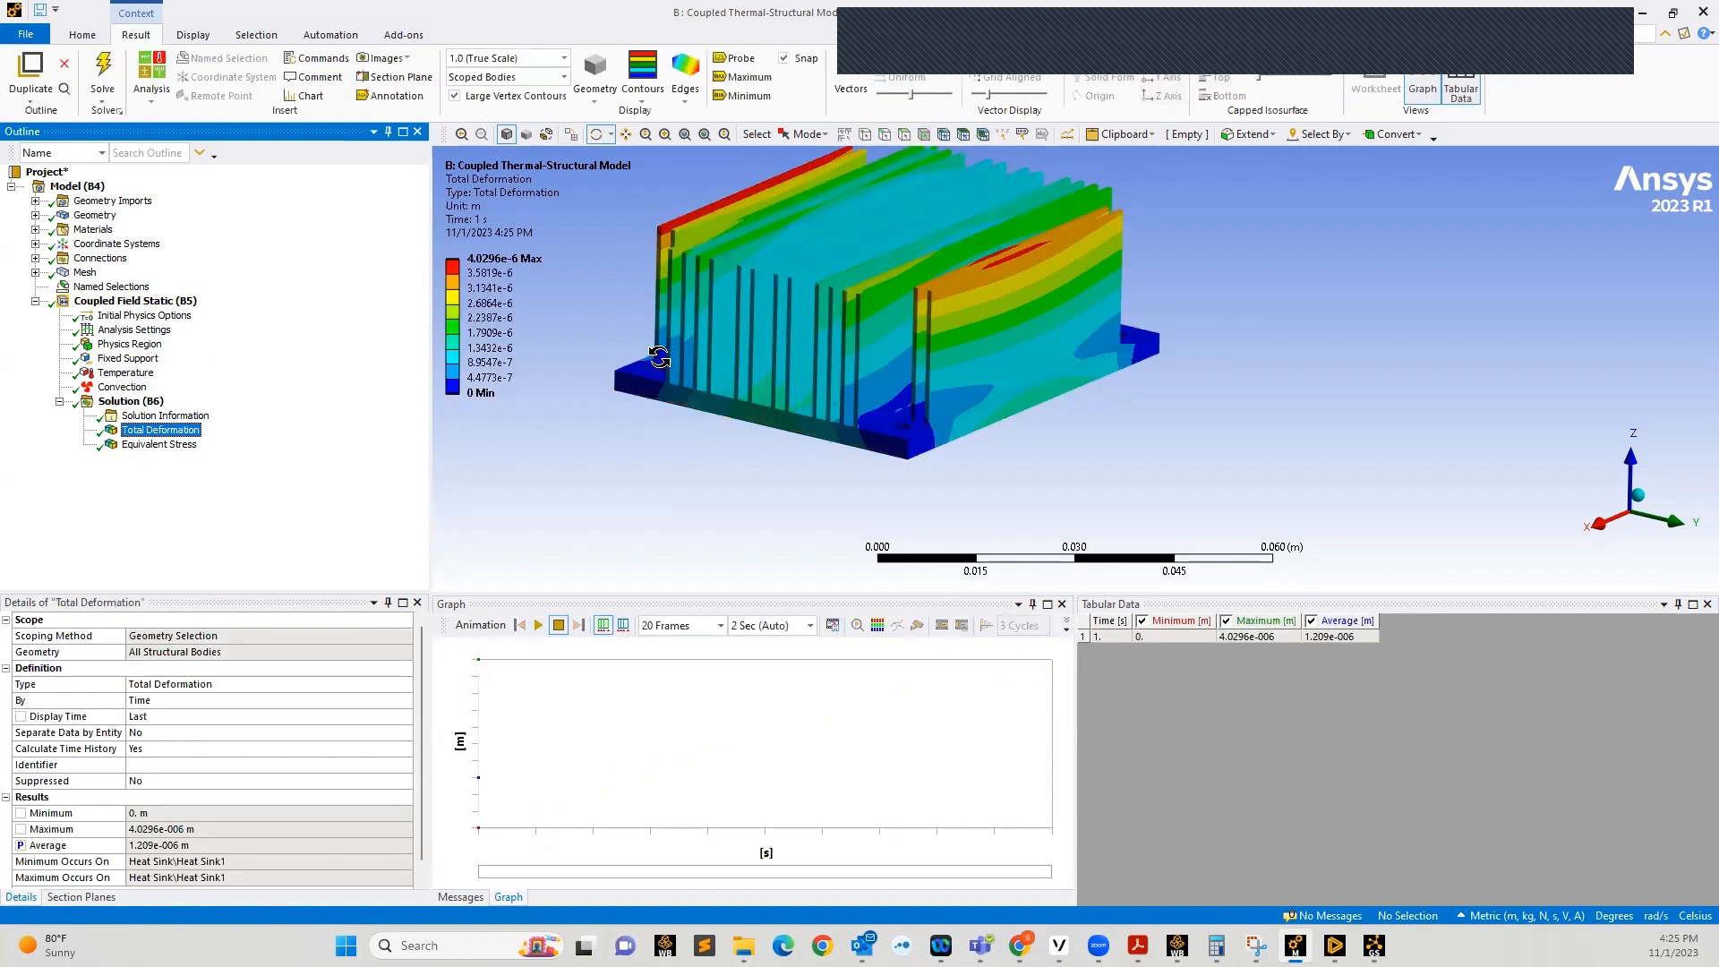
scroll(781, 510, "down", 3)
left_click_drag(784, 381, 911, 378)
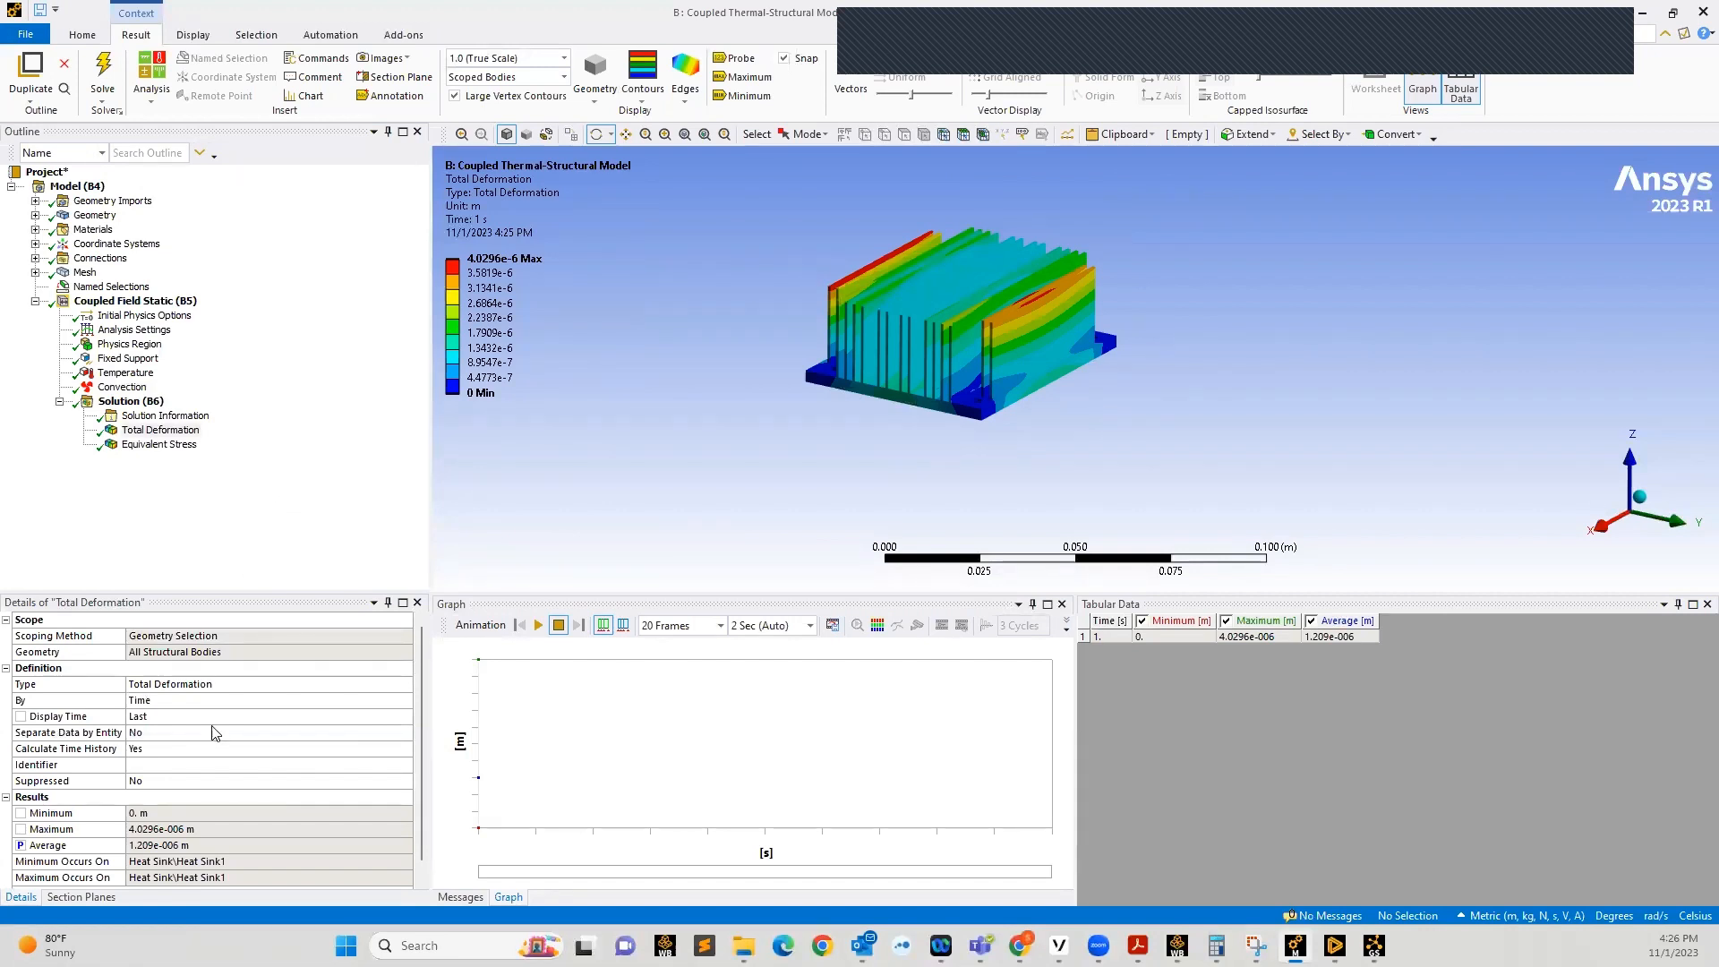
left_click_drag(1017, 406, 1056, 333)
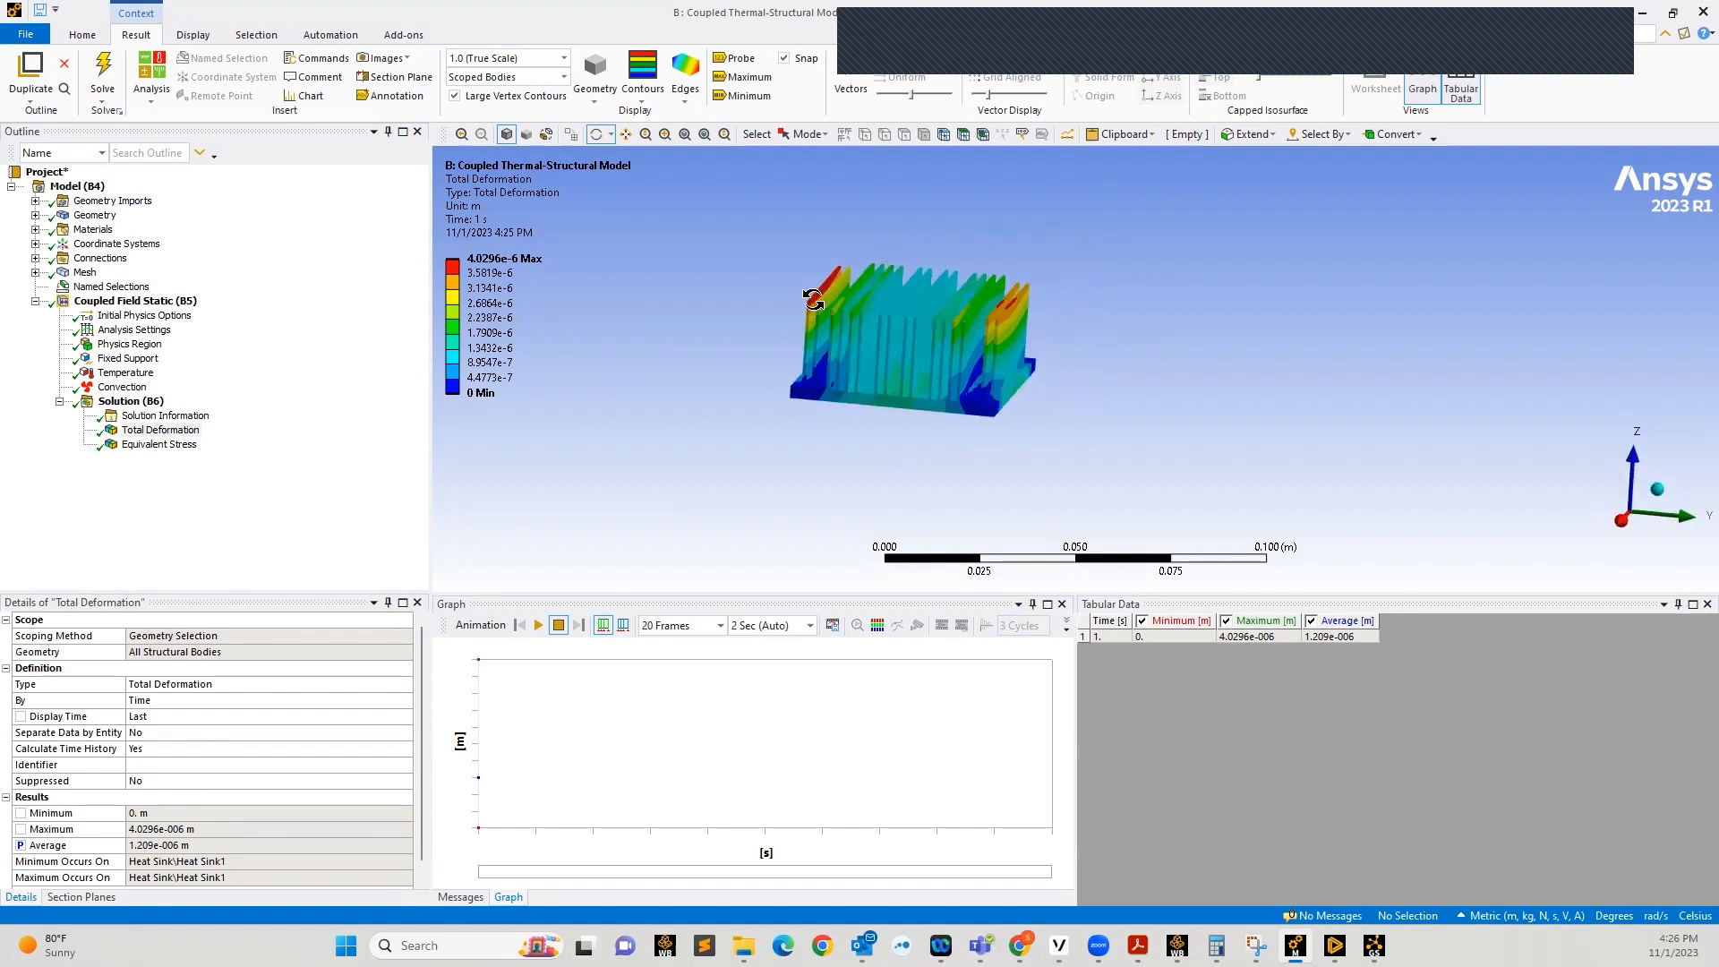
left_click_drag(860, 335, 819, 324)
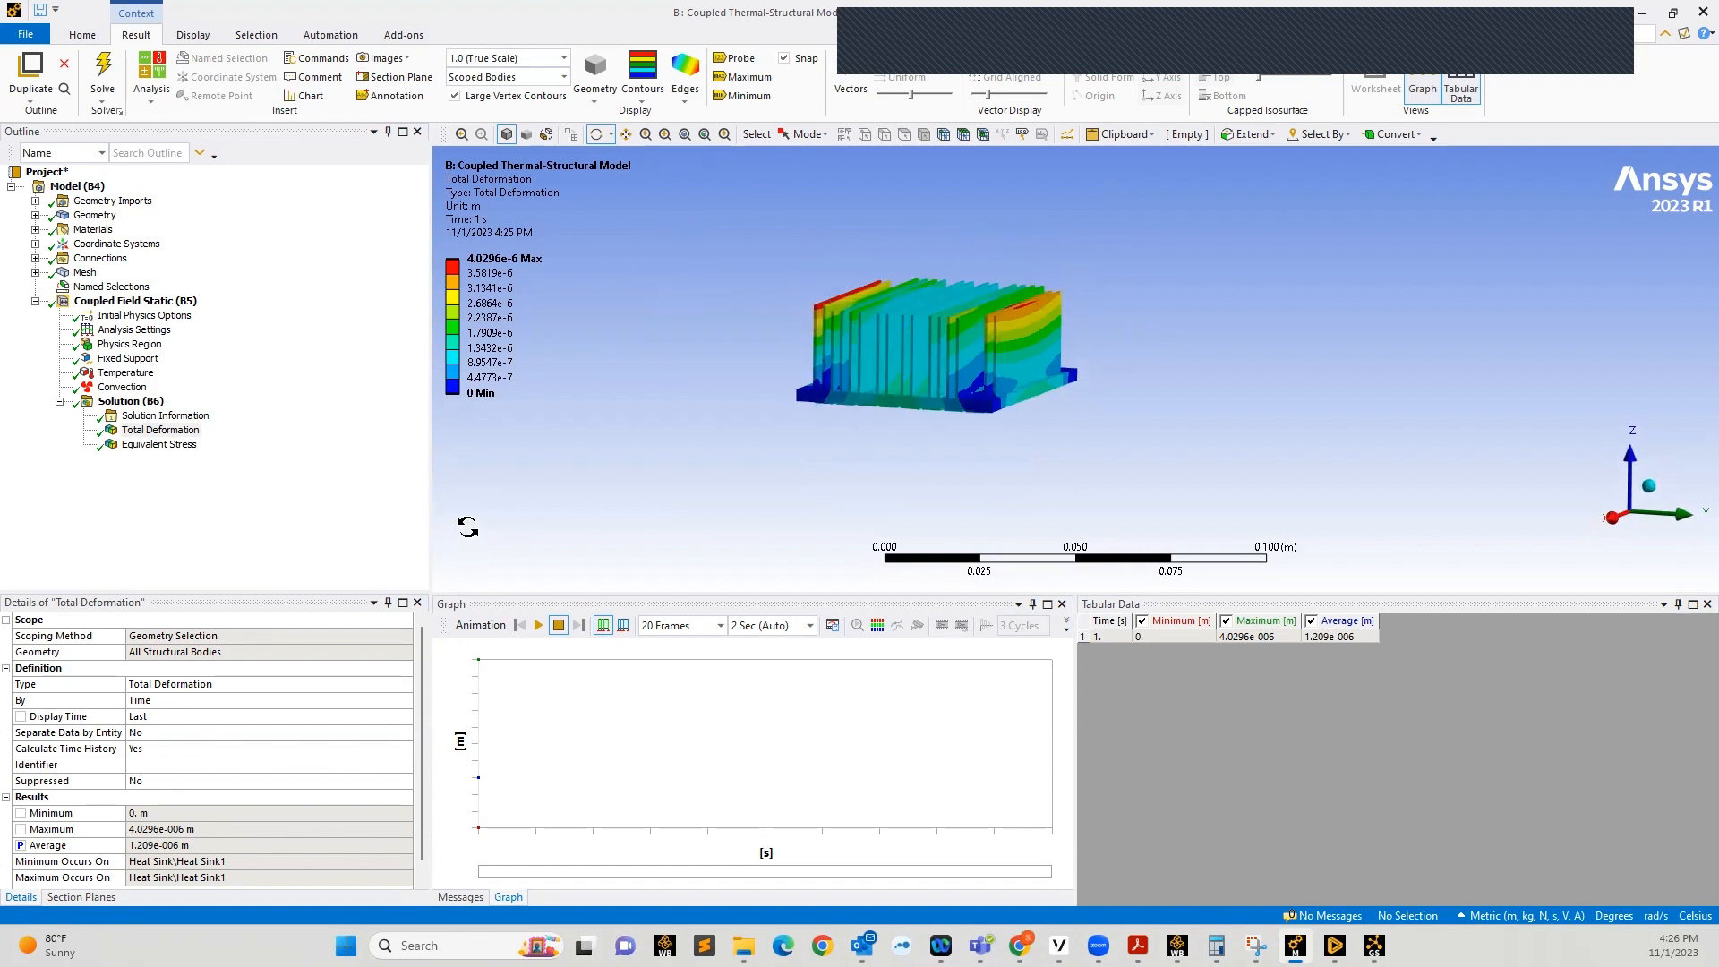
Check the parameterized Average value in the Total Deformation result's details
left_click(161, 431)
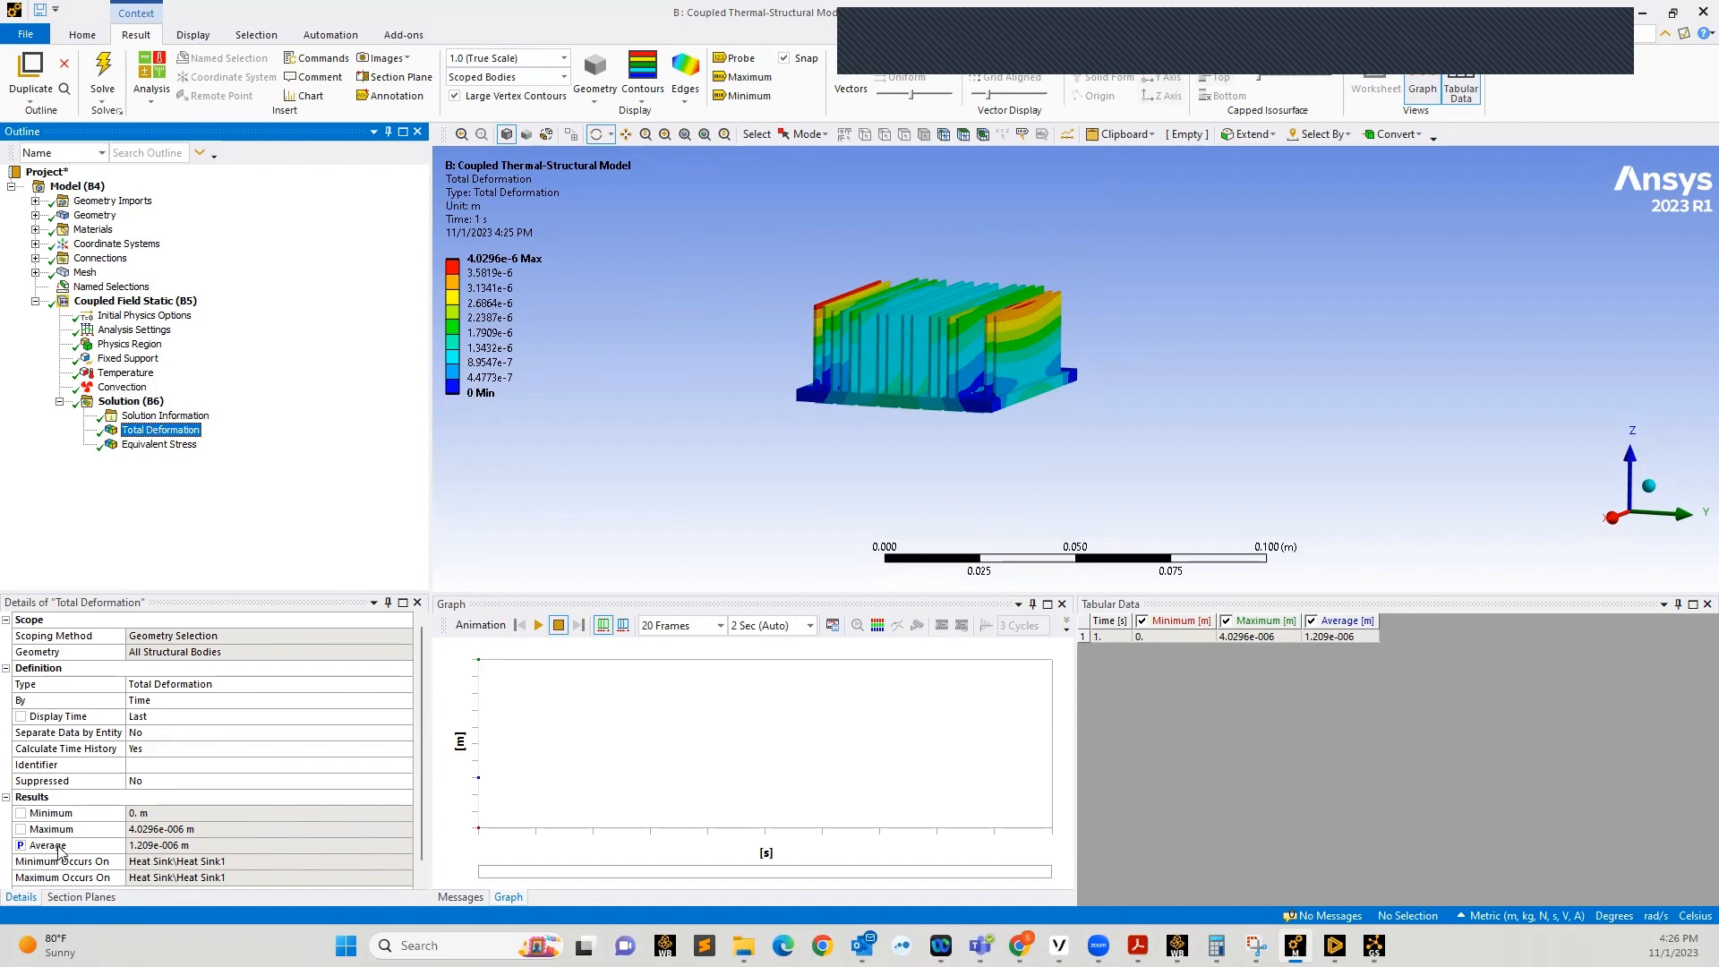
left_click(222, 845)
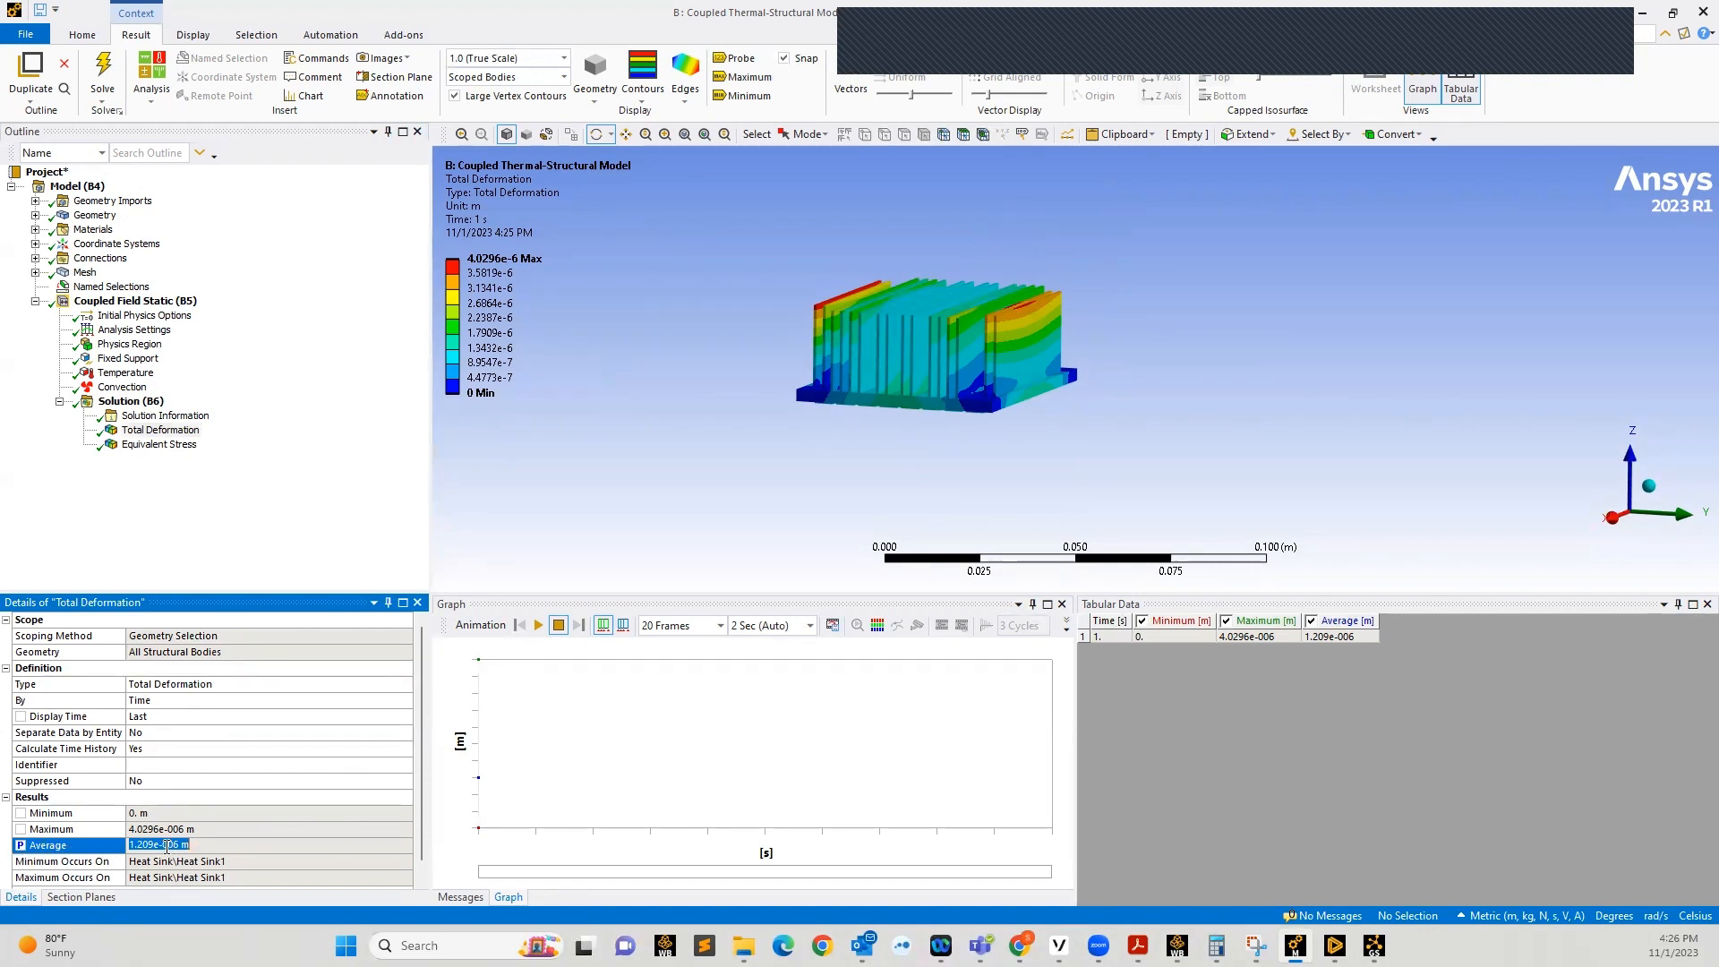
left_click(227, 496)
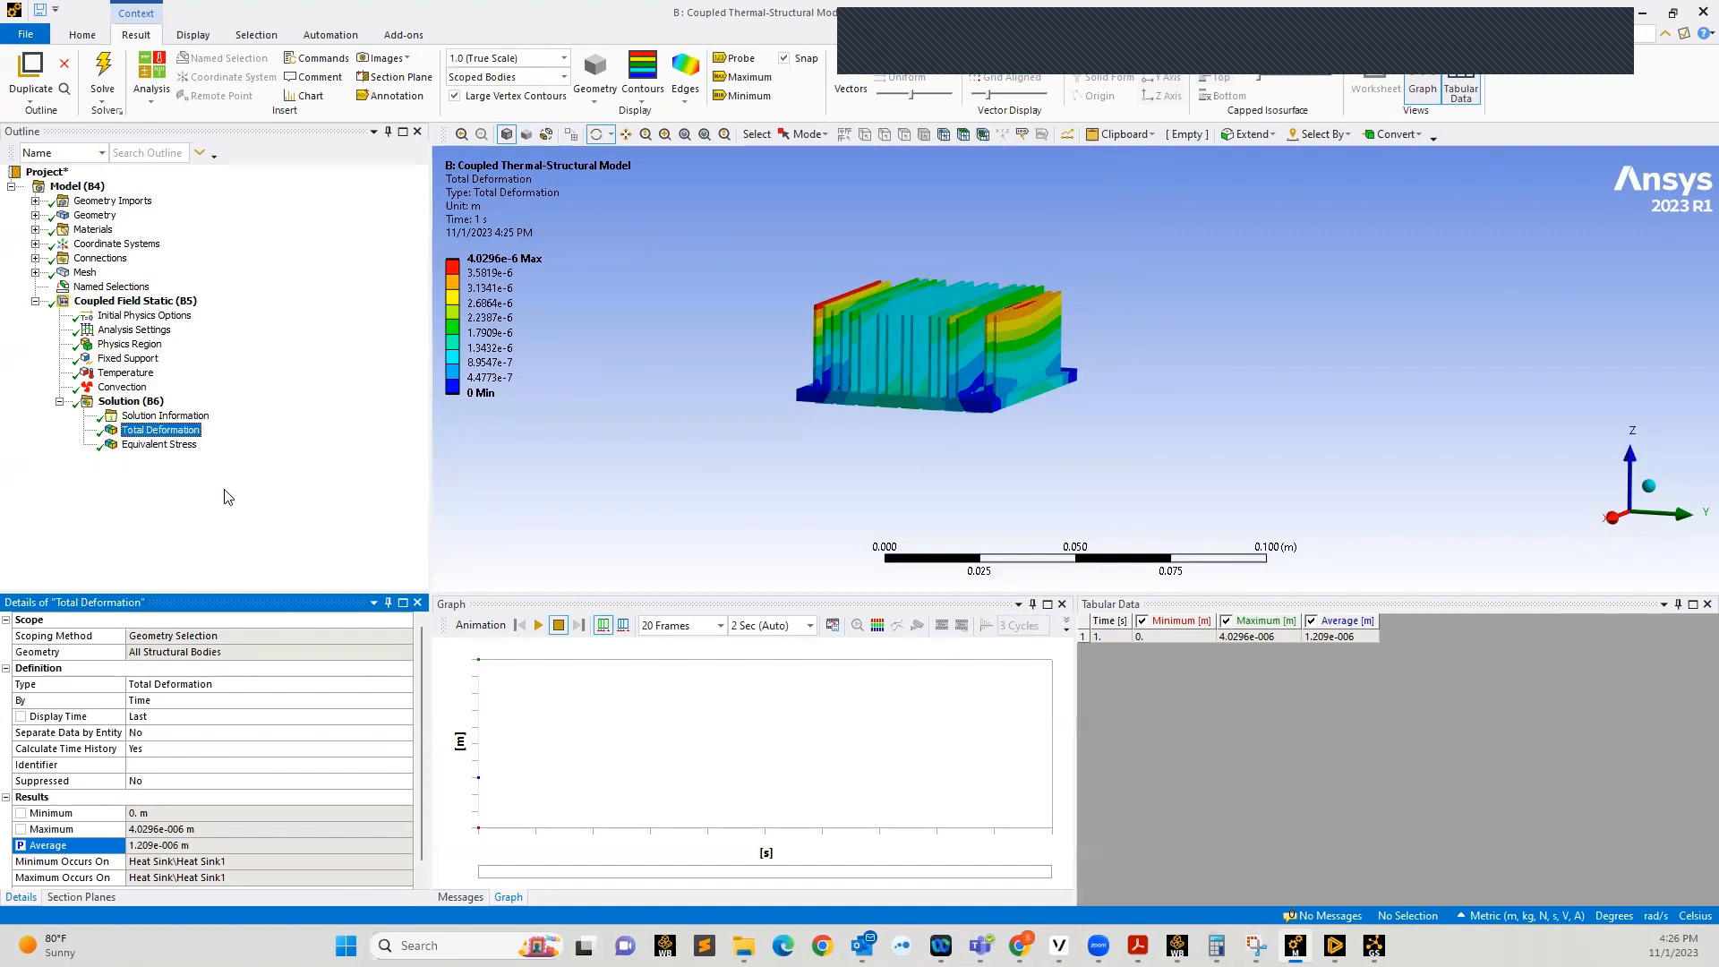
Switch to Workbench and review the Total Deformation Average and Equivalent Stress Average output parameters in the Parameter Set
left_click(1179, 947)
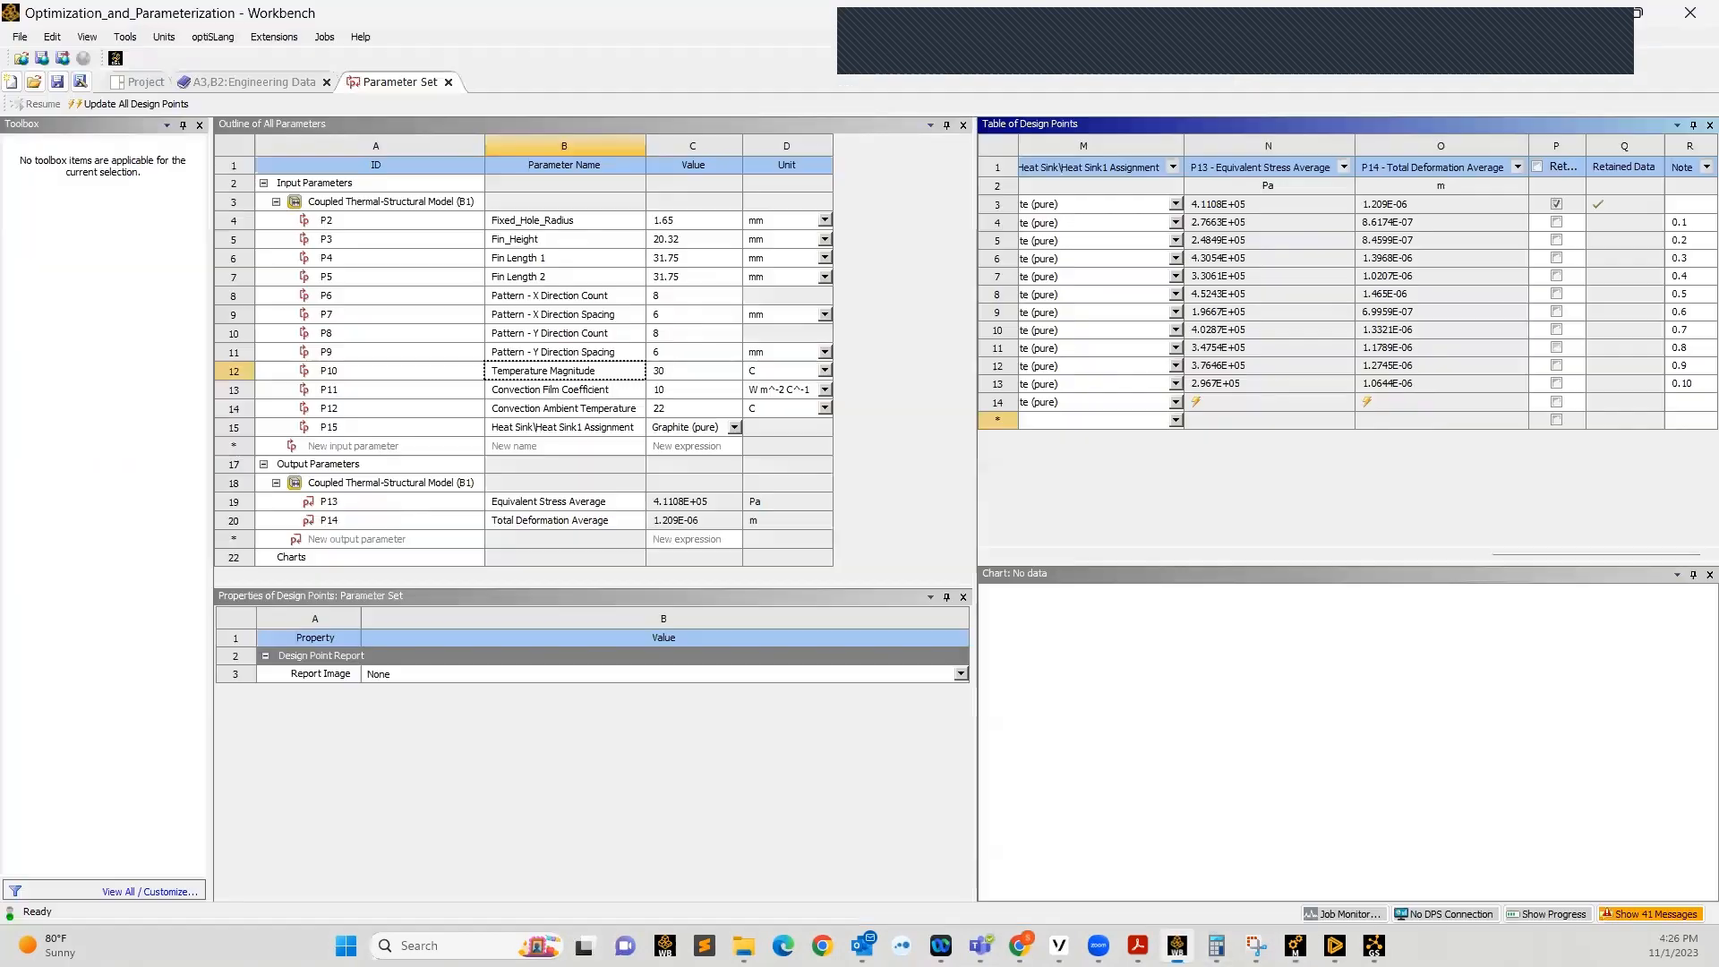
left_click(309, 468)
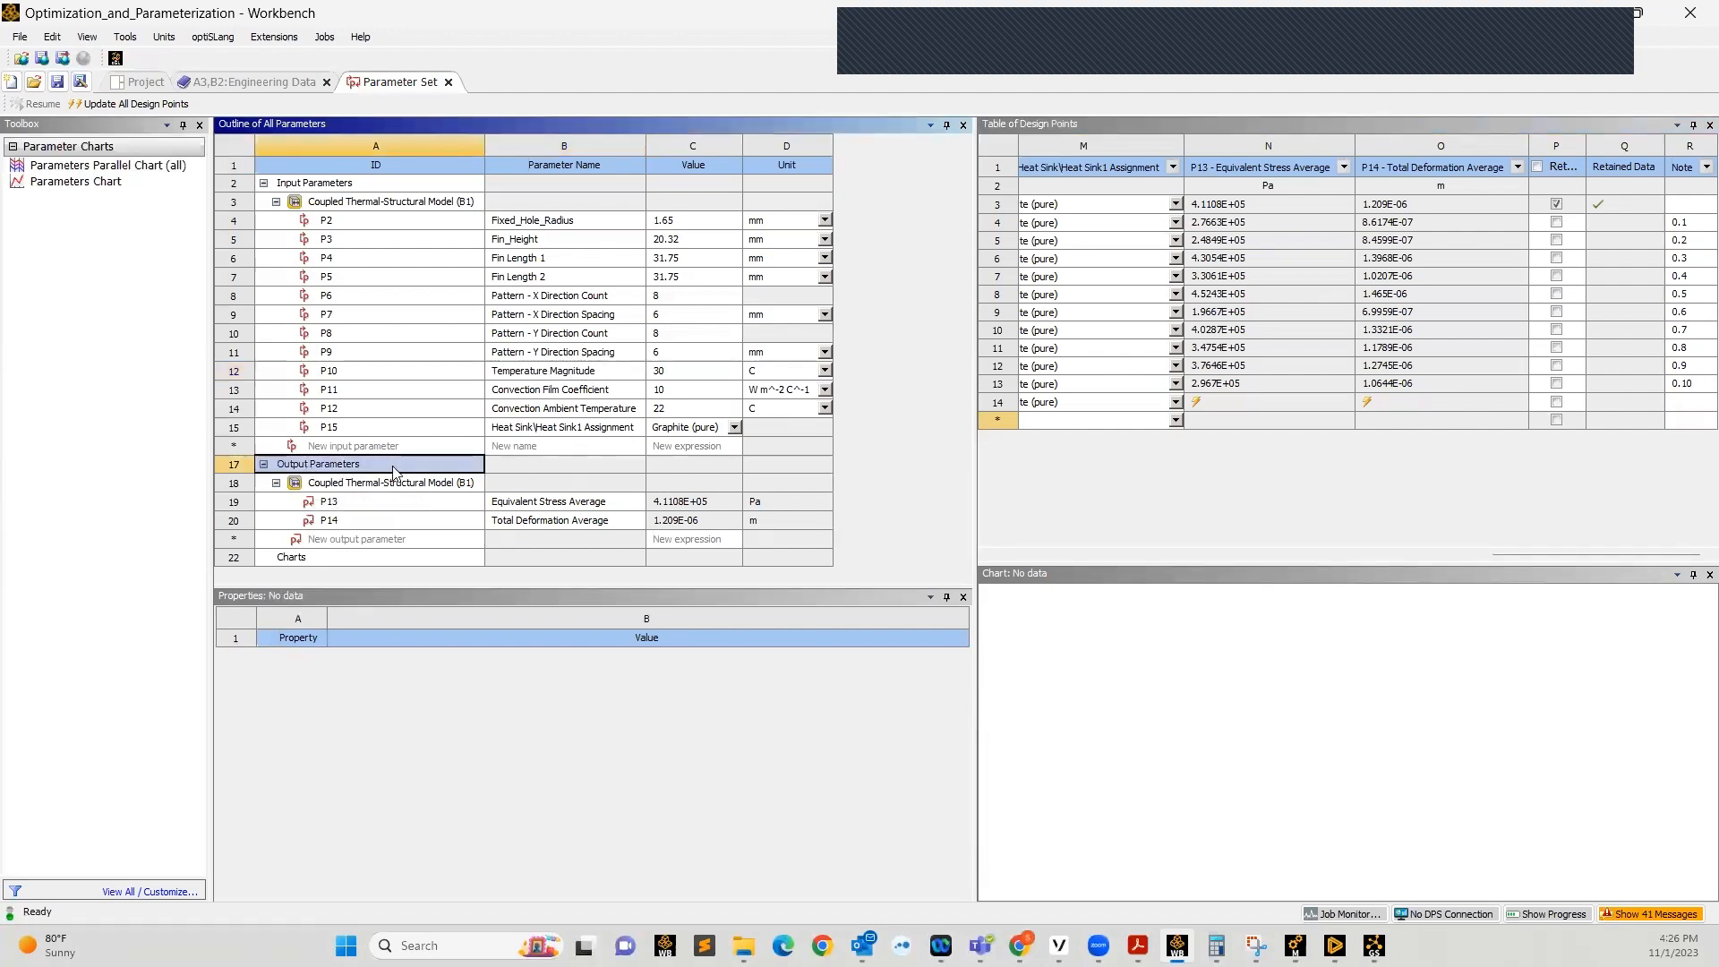
left_click(518, 524)
left_click(680, 526)
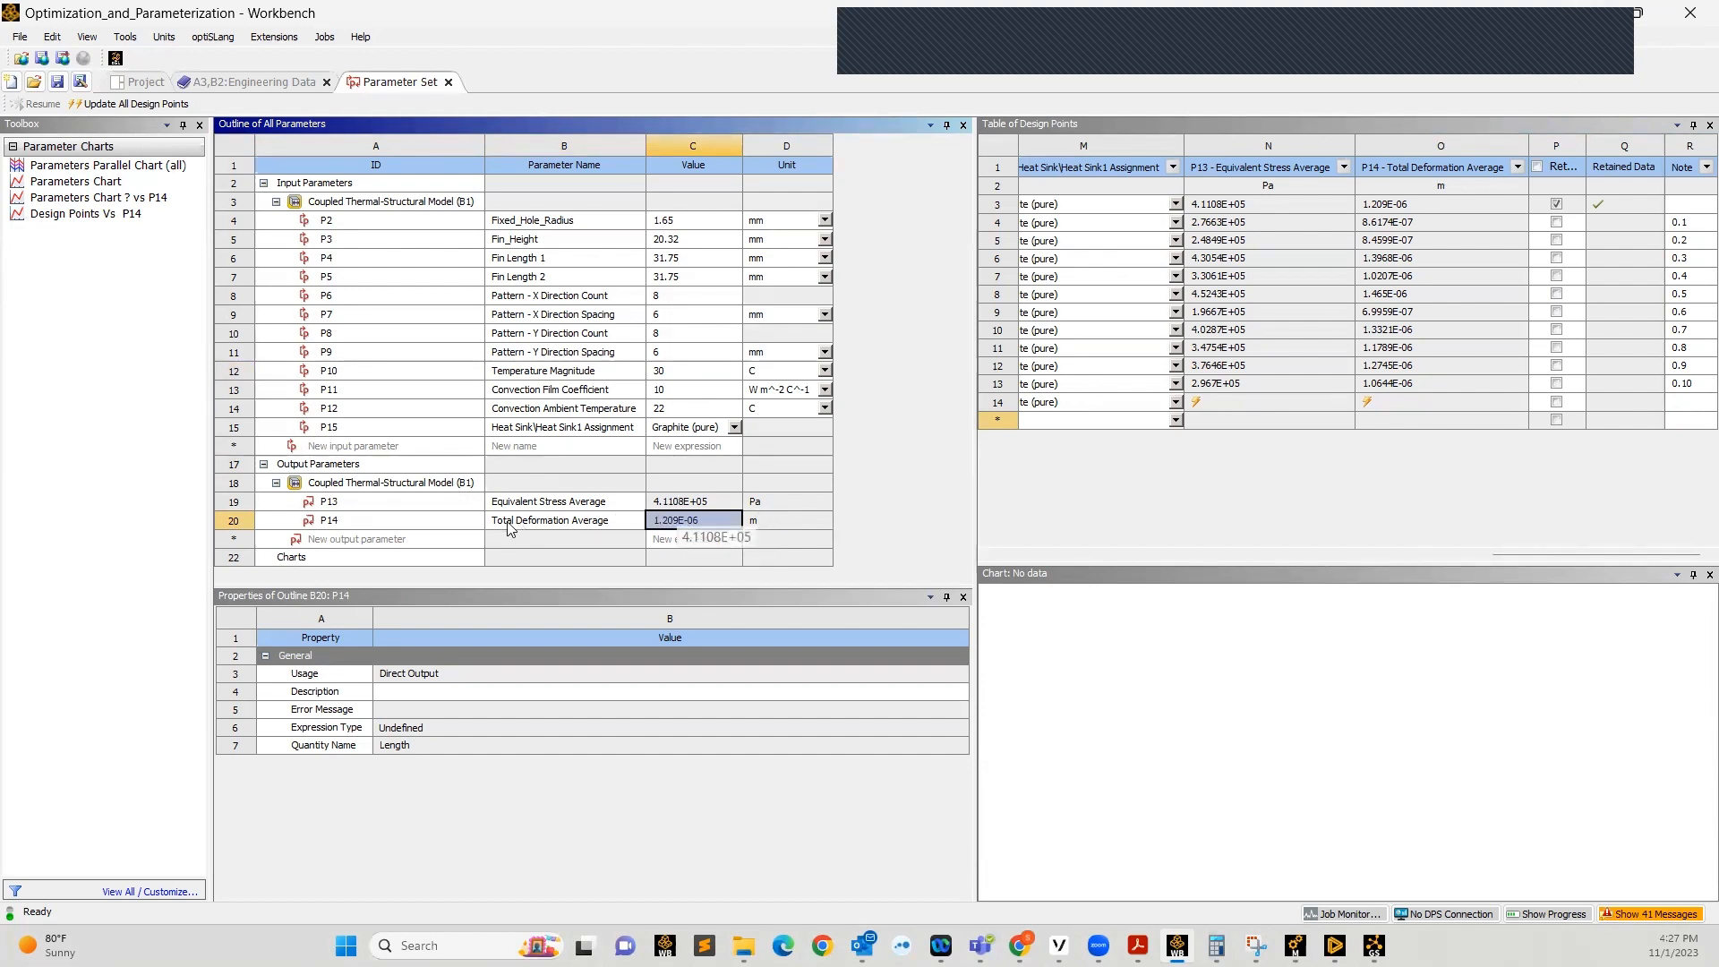
left_click(685, 504)
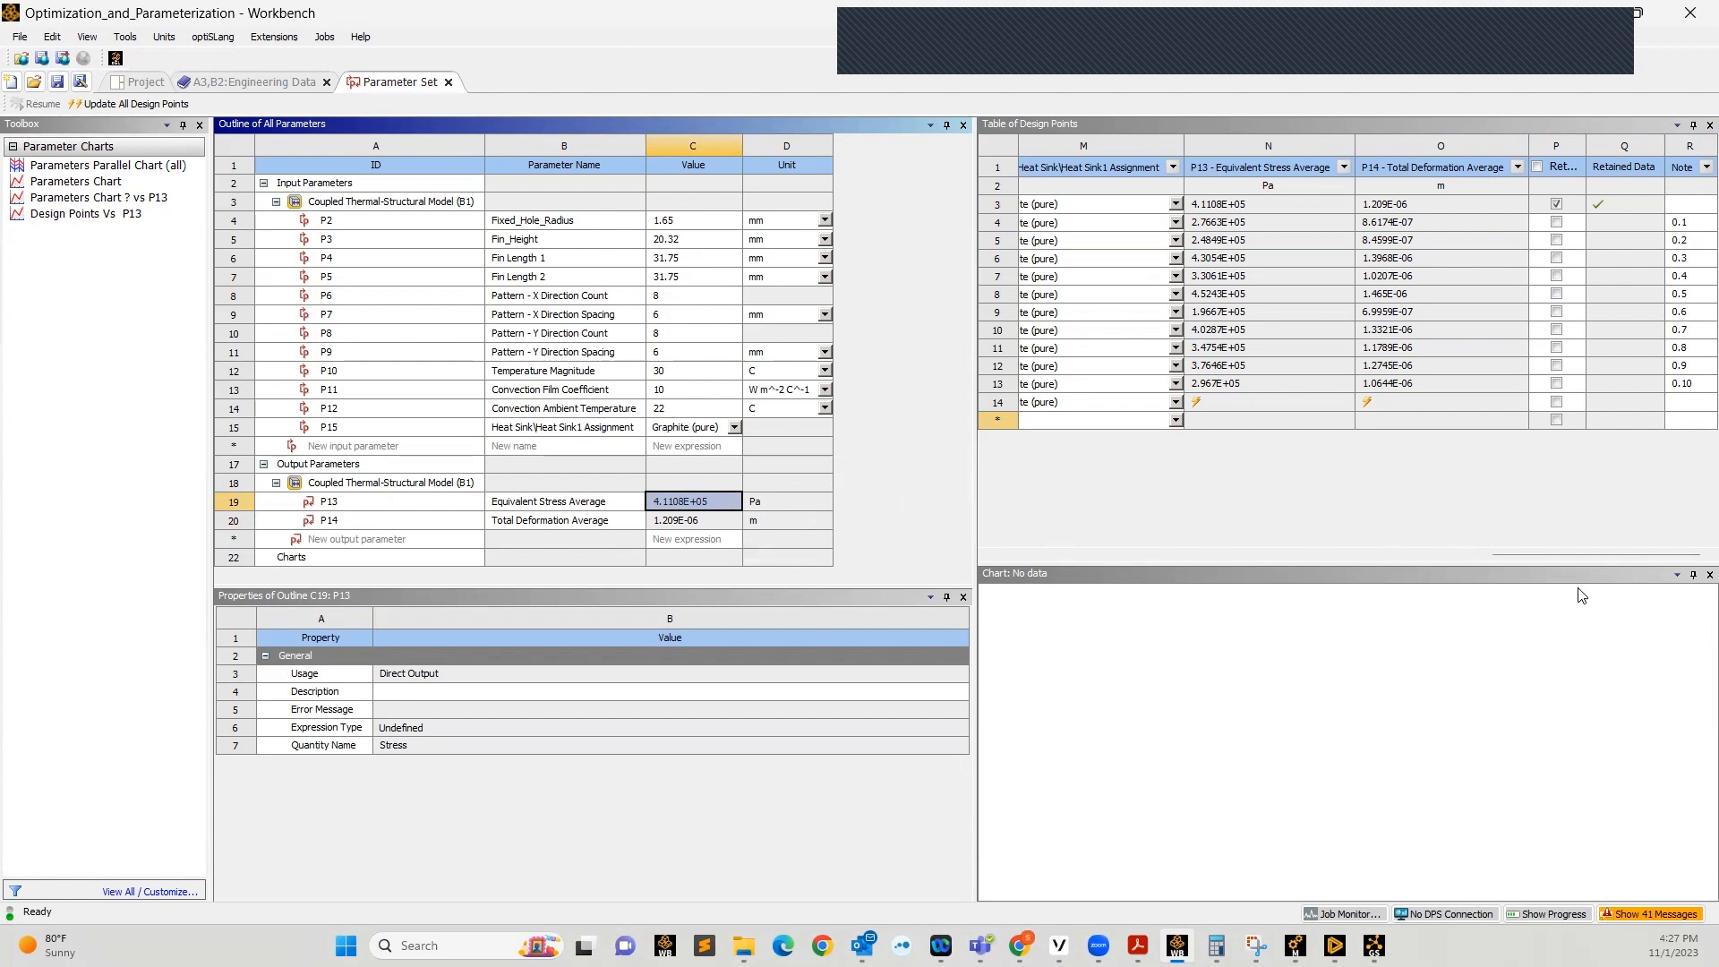
Review the design points' input and output columns in the Table of Design Points, and show the Progress pane
left_click_drag(1524, 551, 991, 535)
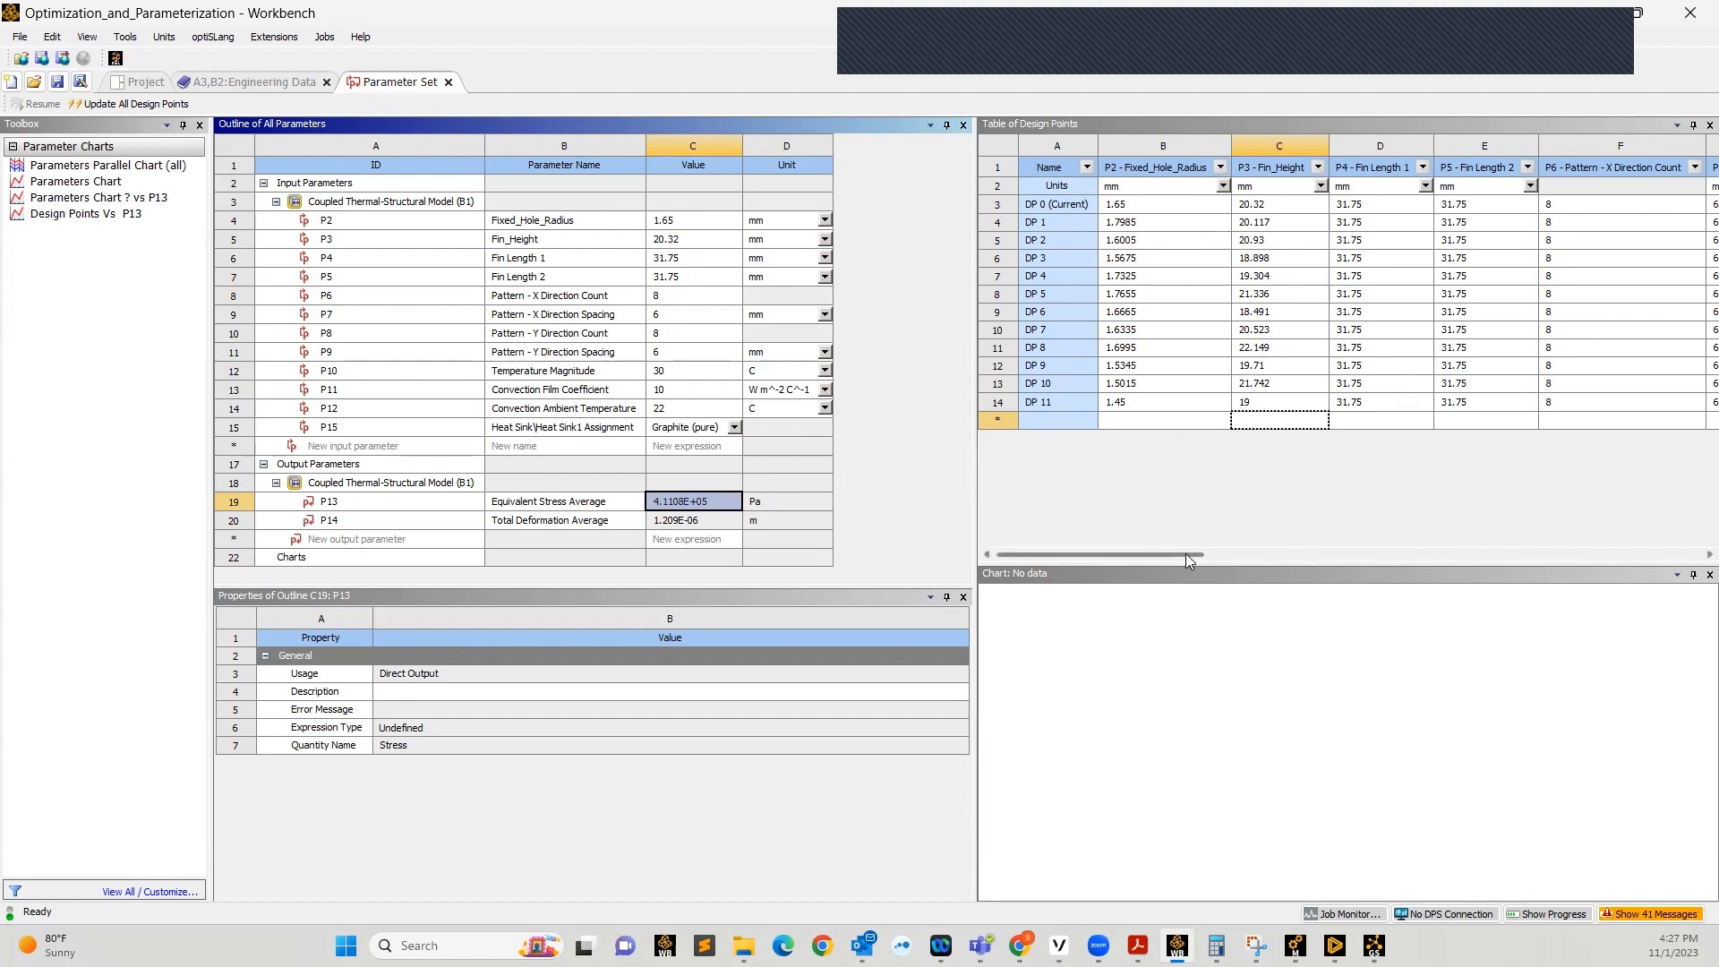
left_click_drag(1185, 554, 1694, 555)
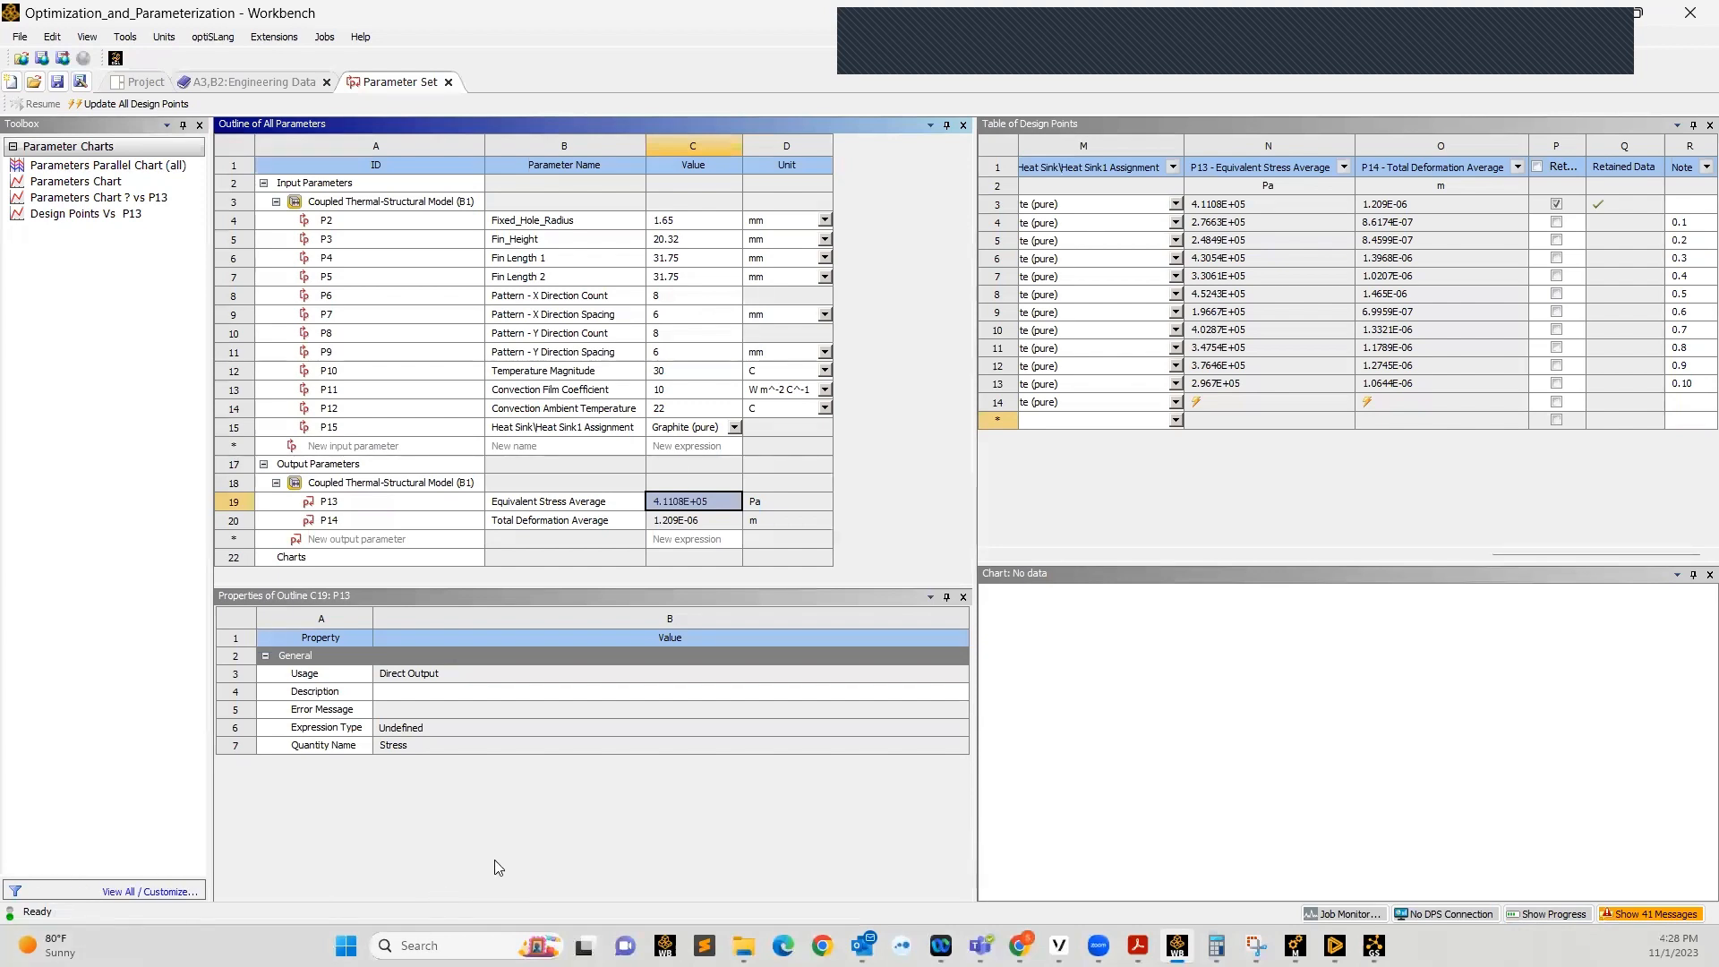
left_click(1547, 914)
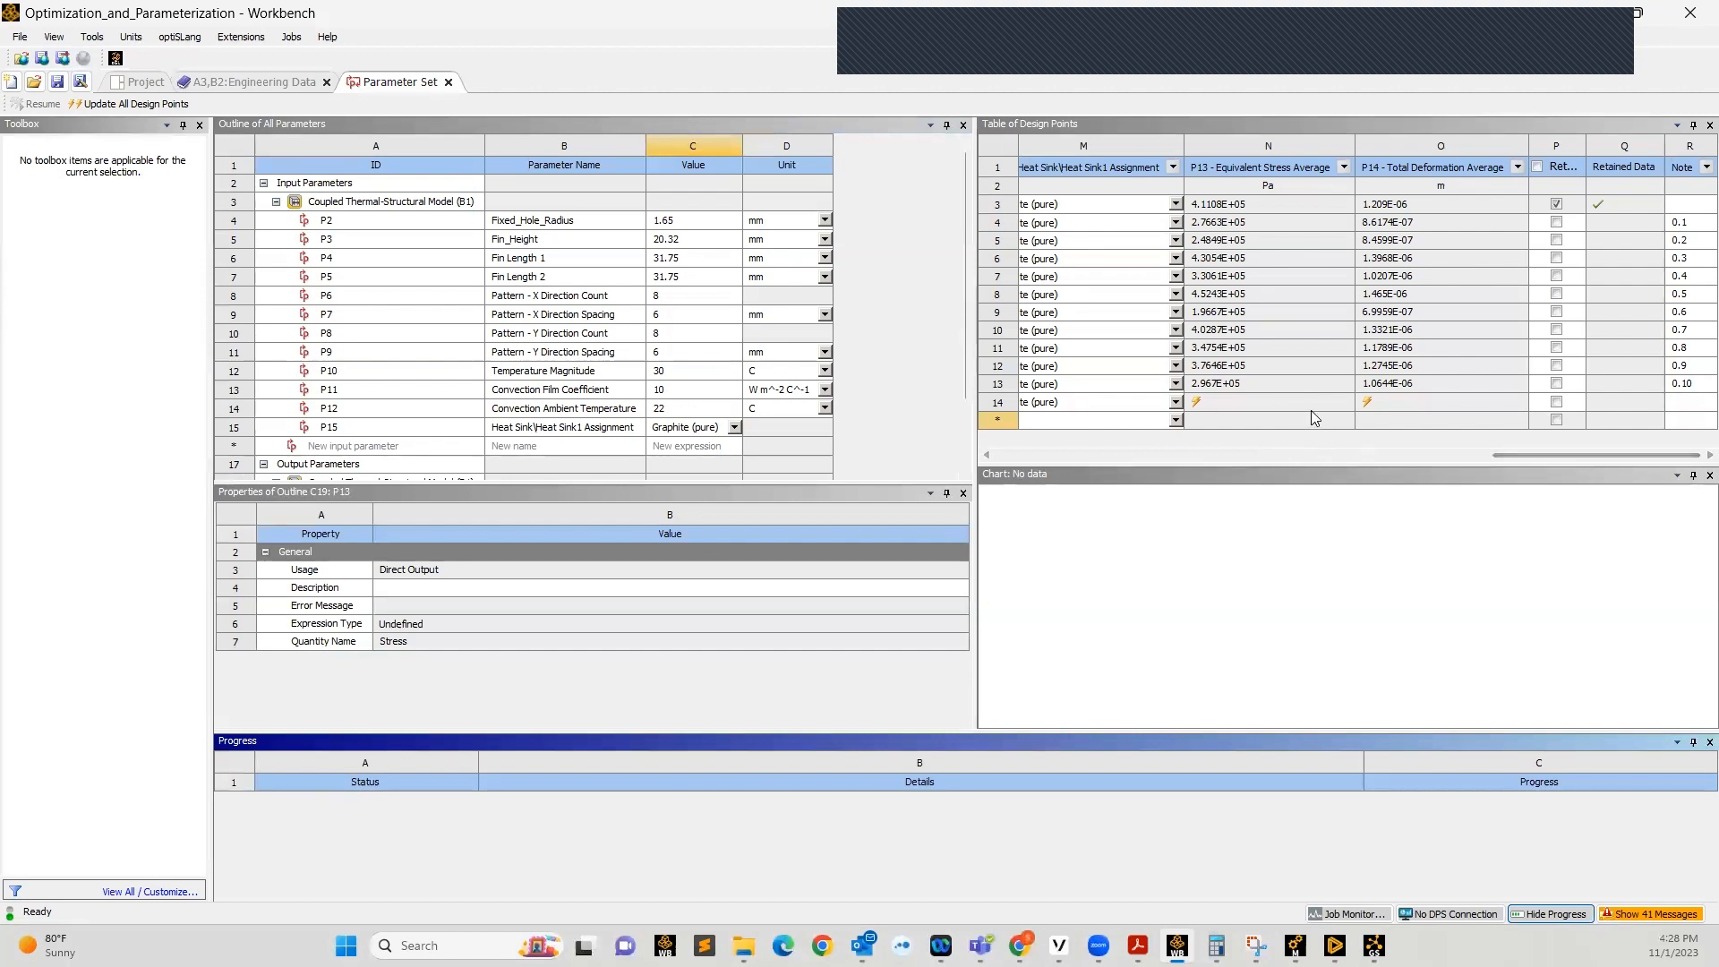
Inspect the Equivalent Stress Average and Total Deformation Average outputs of the current design point
left_click(1273, 208)
left_click(1389, 205)
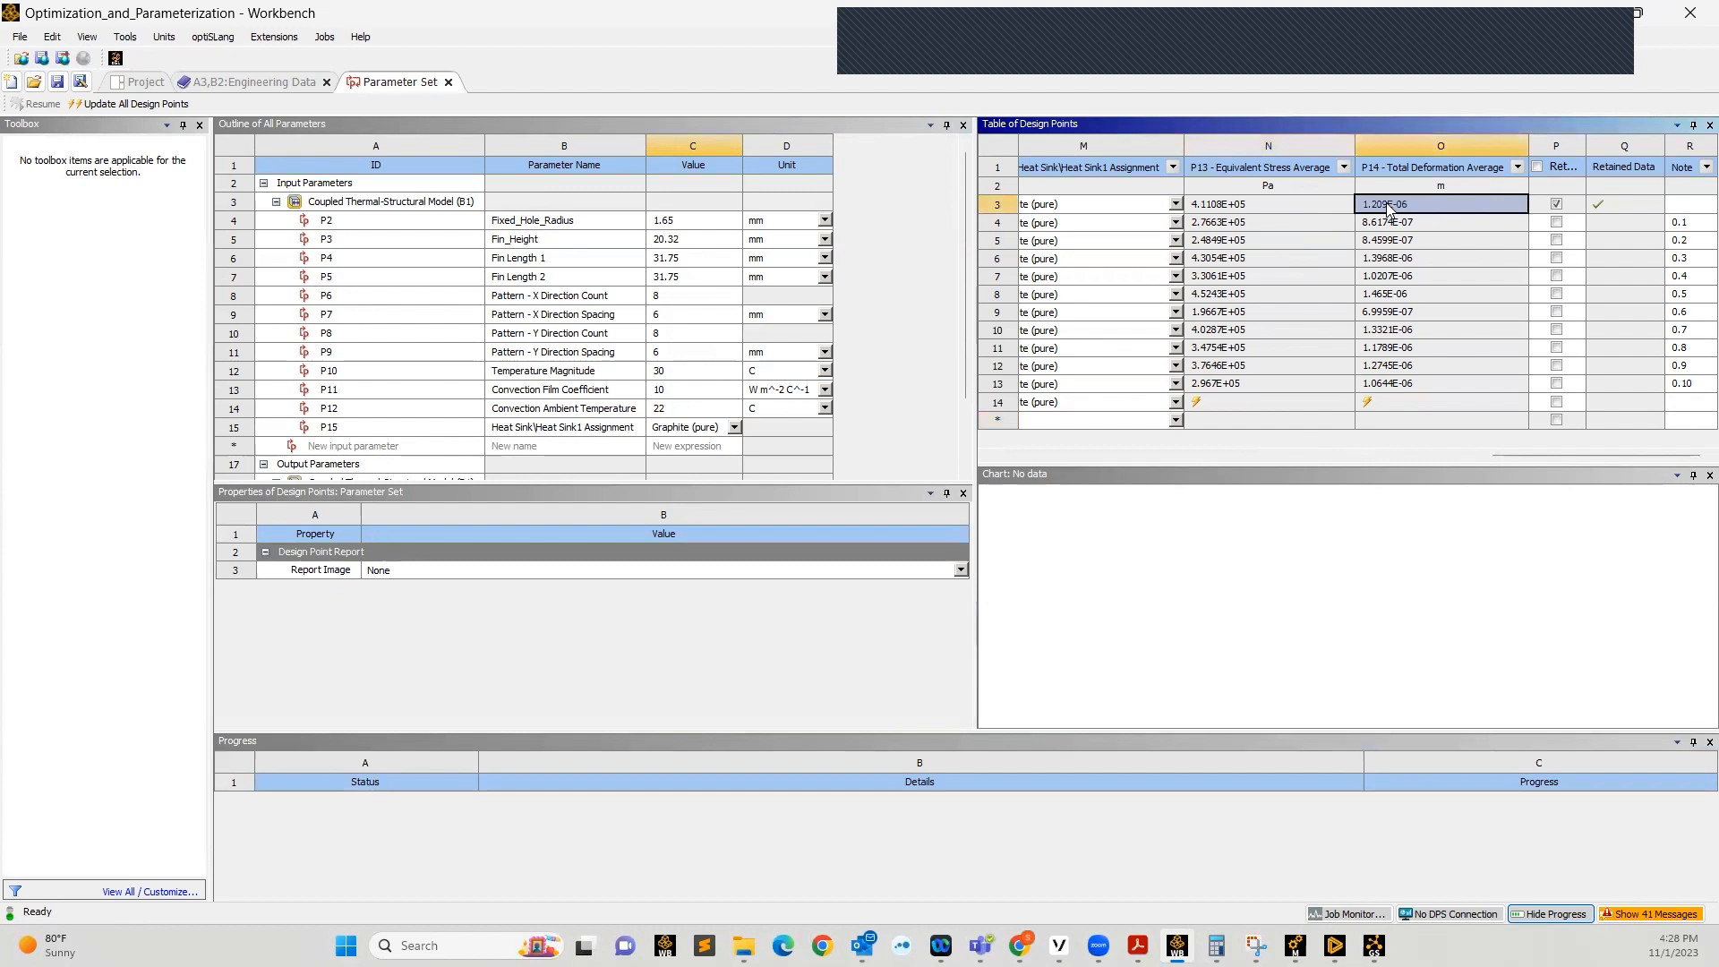
left_click(1313, 207)
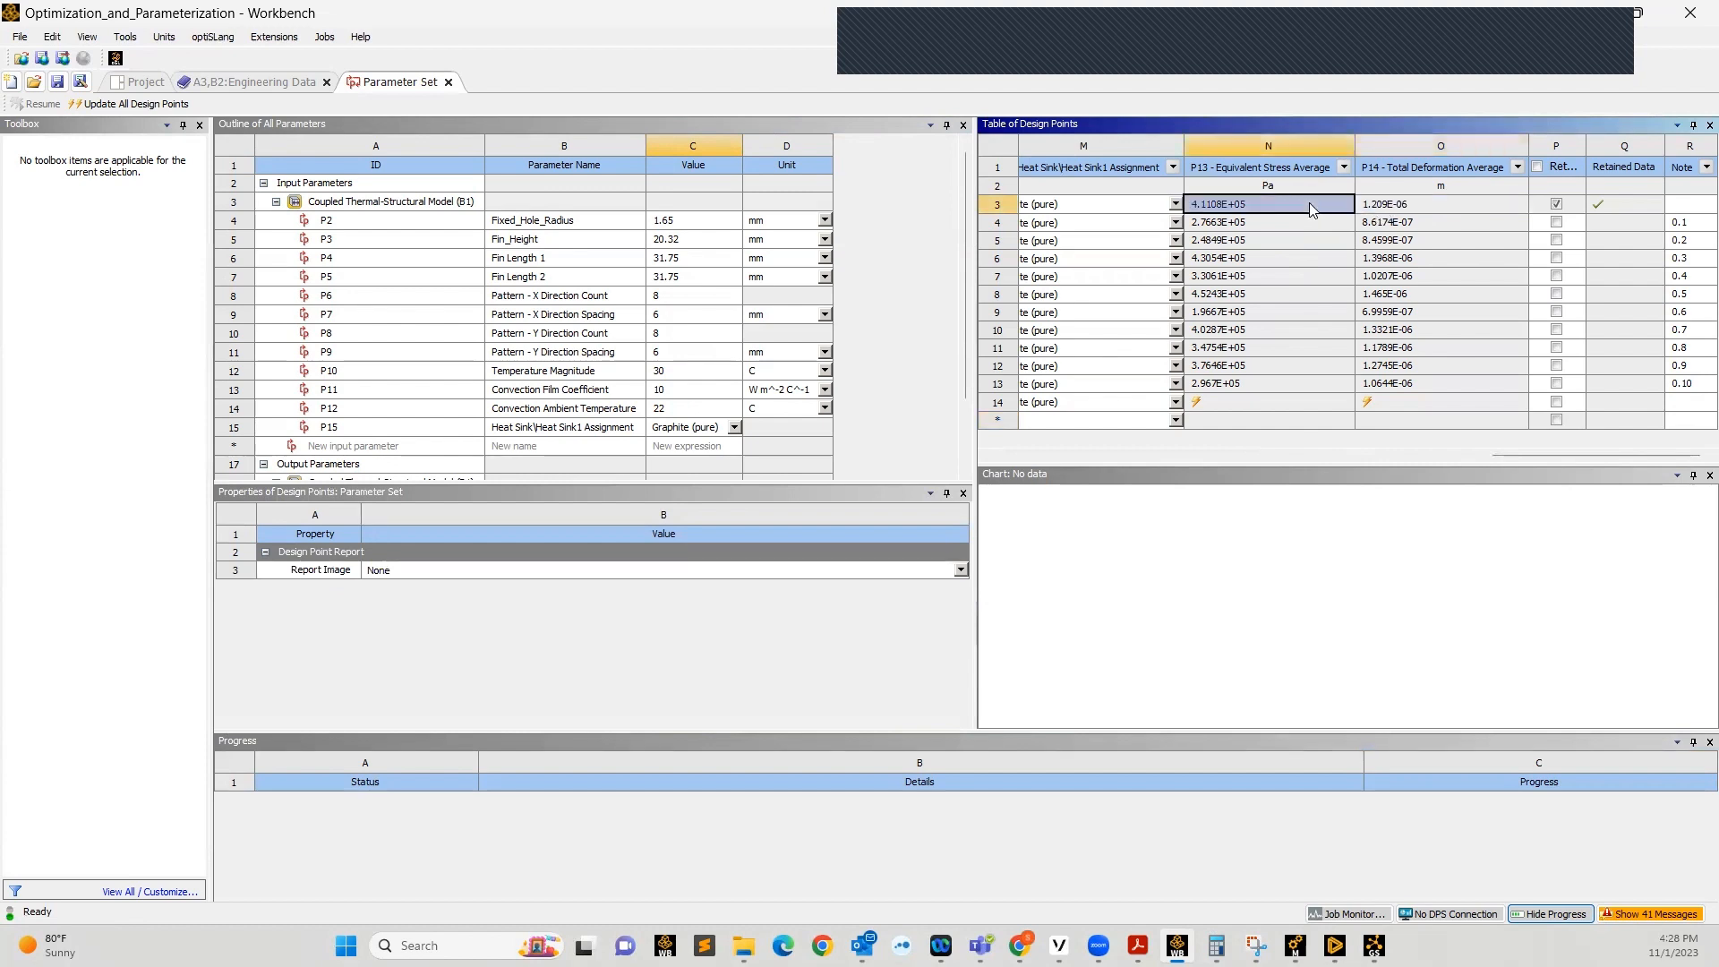
left_click(1401, 208)
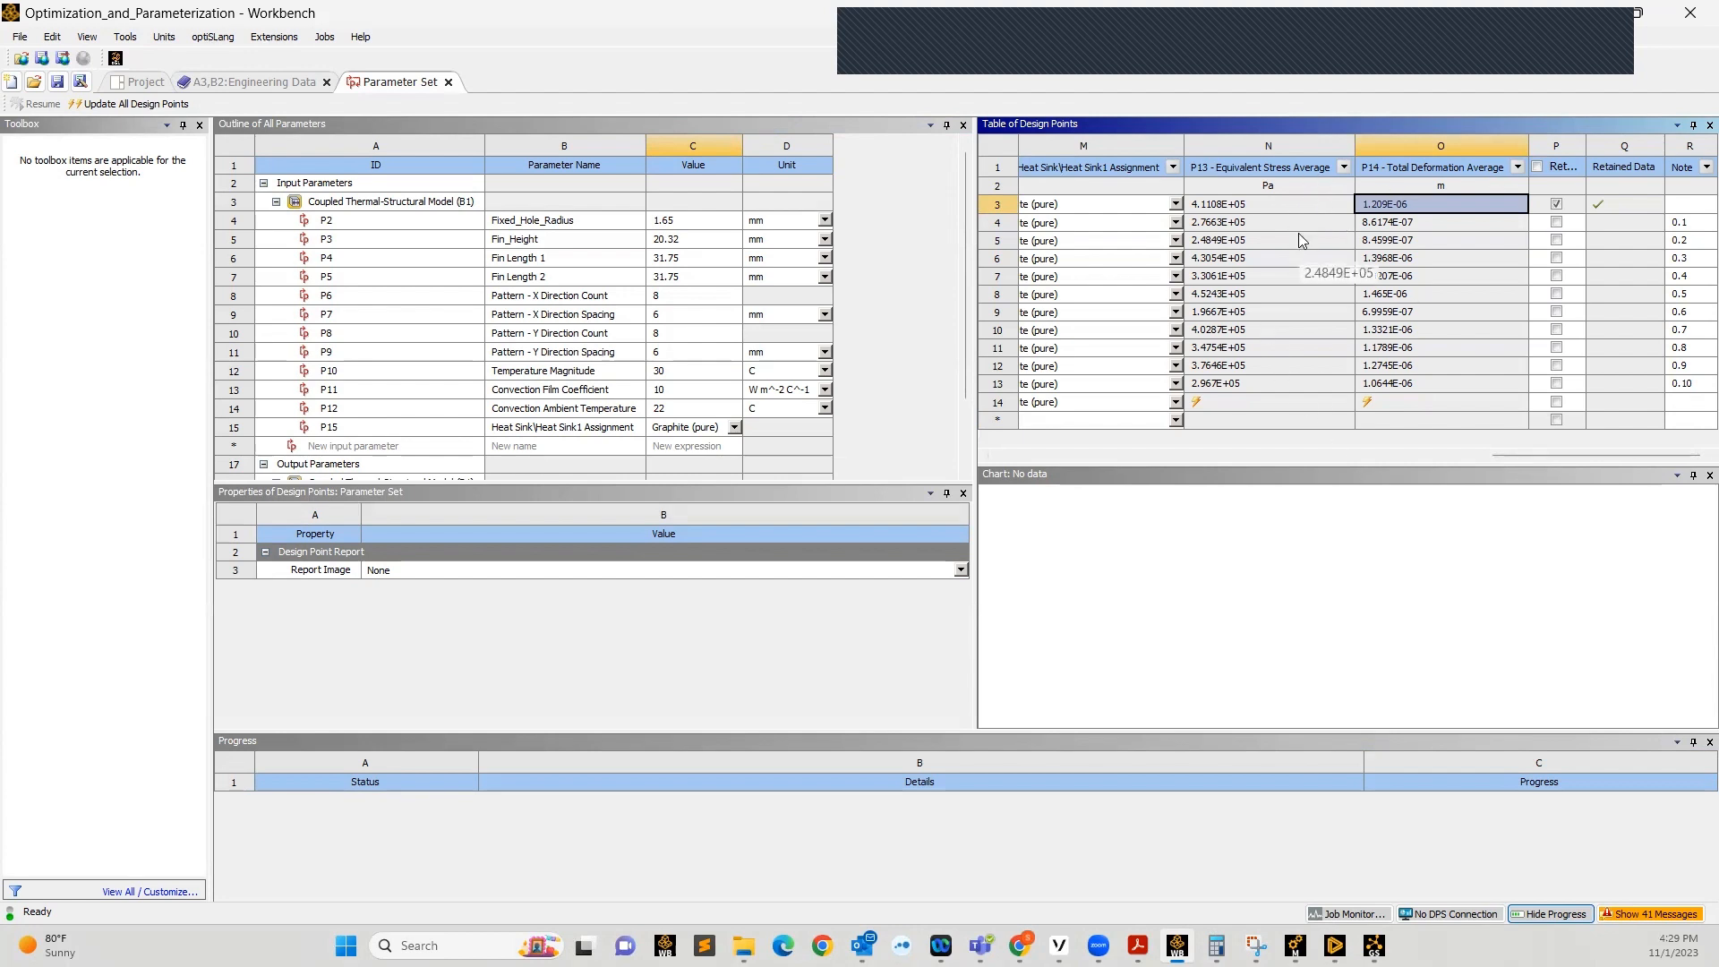
Check the Total Deformation result in Mechanical and return to Workbench to select DP 0 (Current) in the Table of Design Points
left_click(1374, 945)
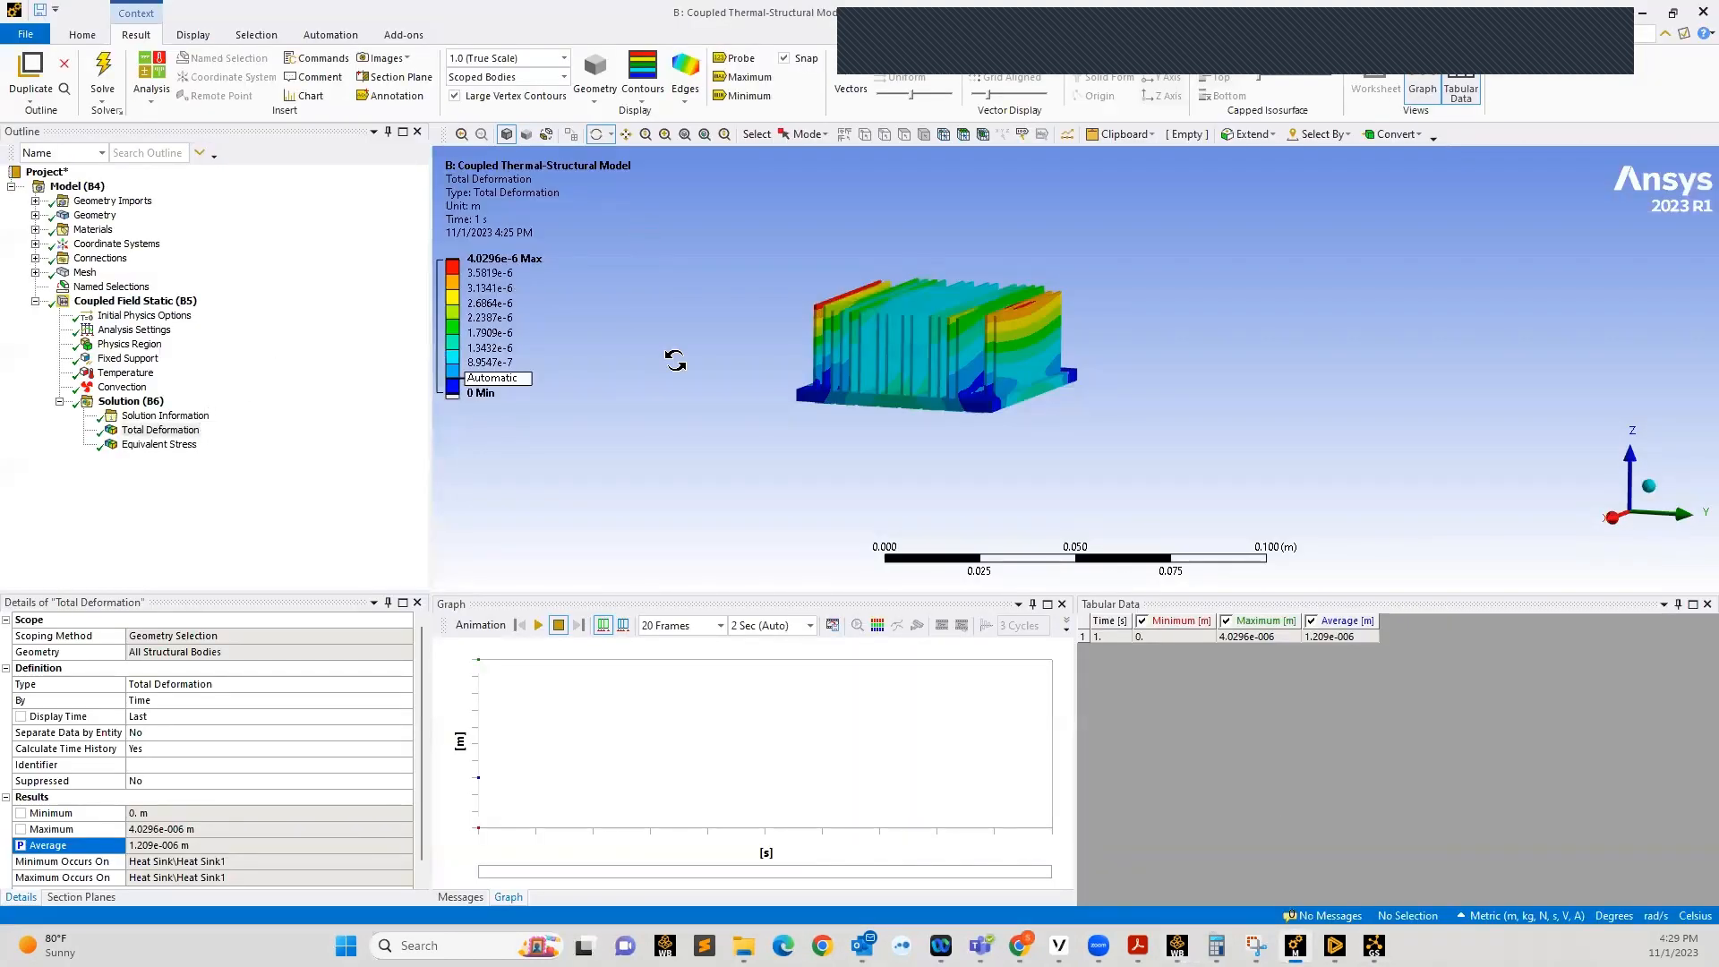
mouse_move(1296, 946)
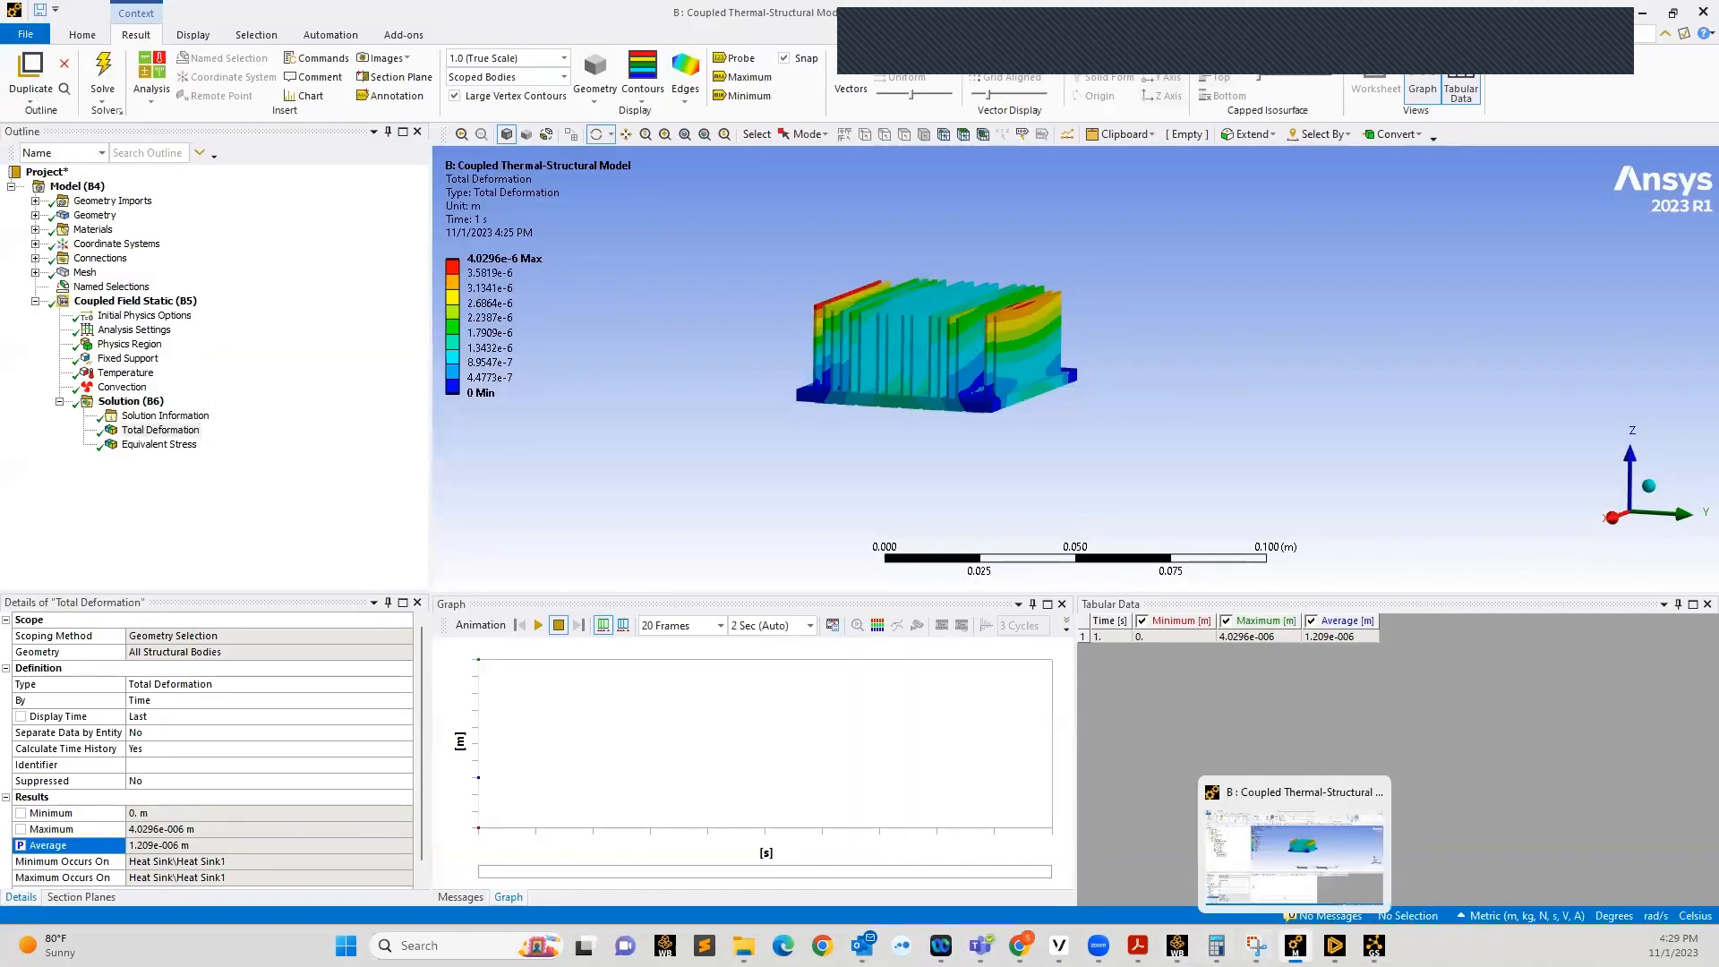
left_click(1178, 945)
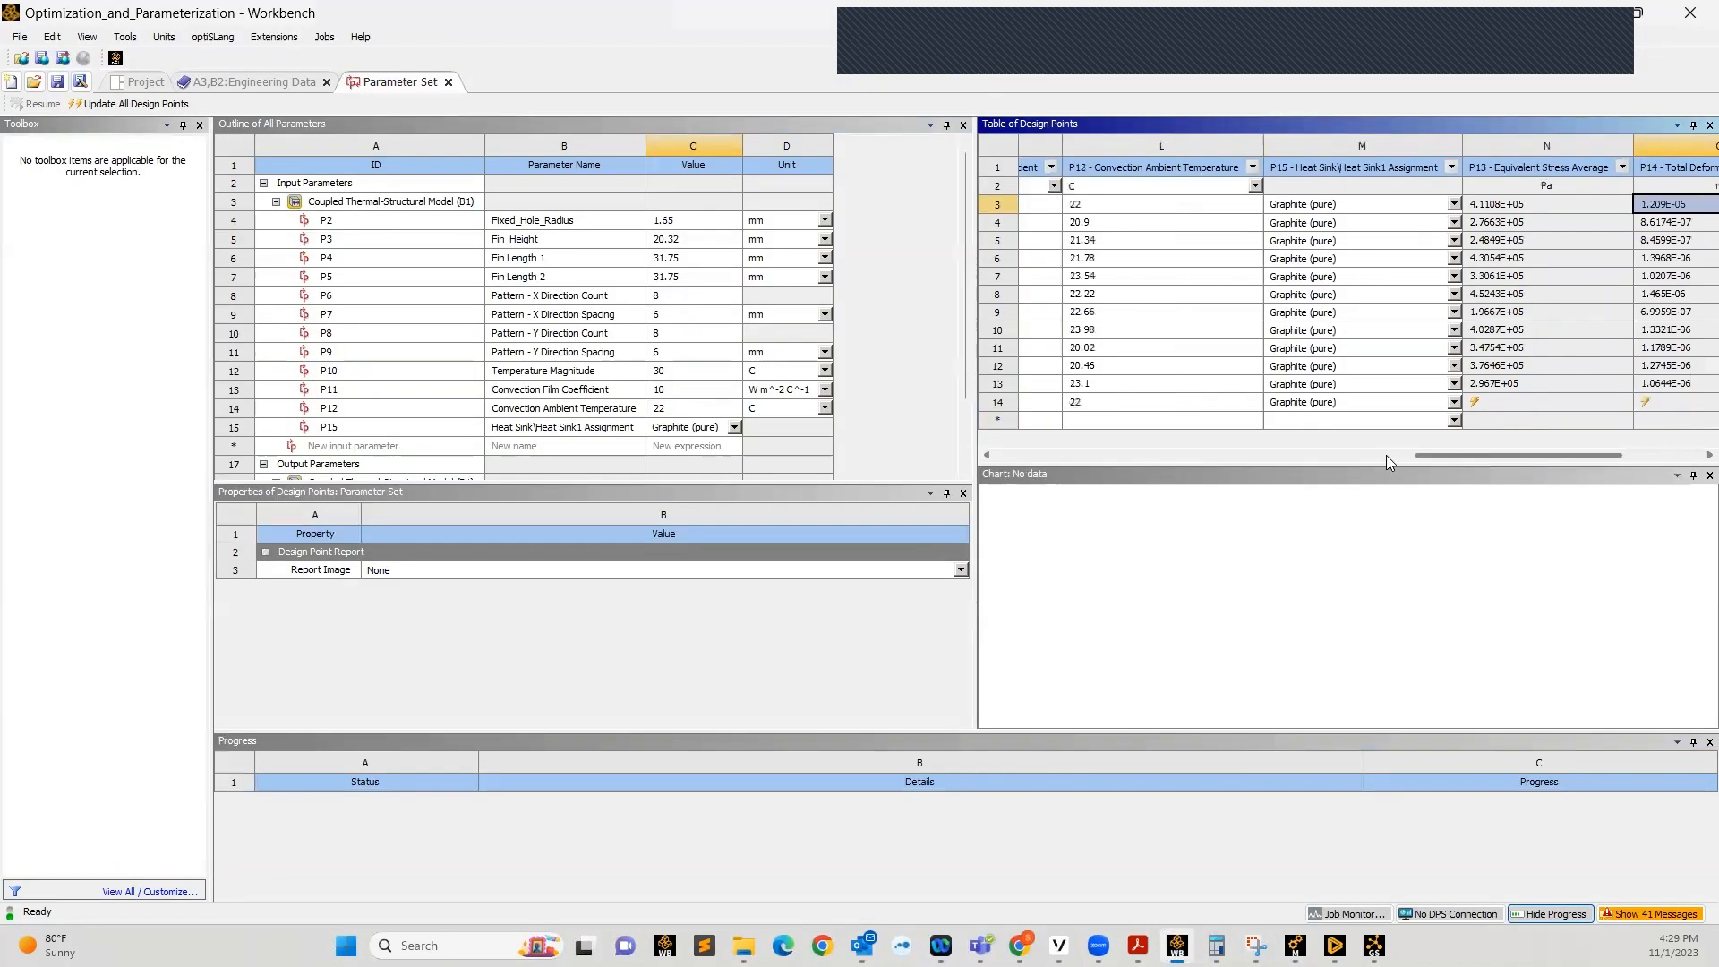
left_click_drag(1386, 455, 1019, 458)
left_click(1061, 204)
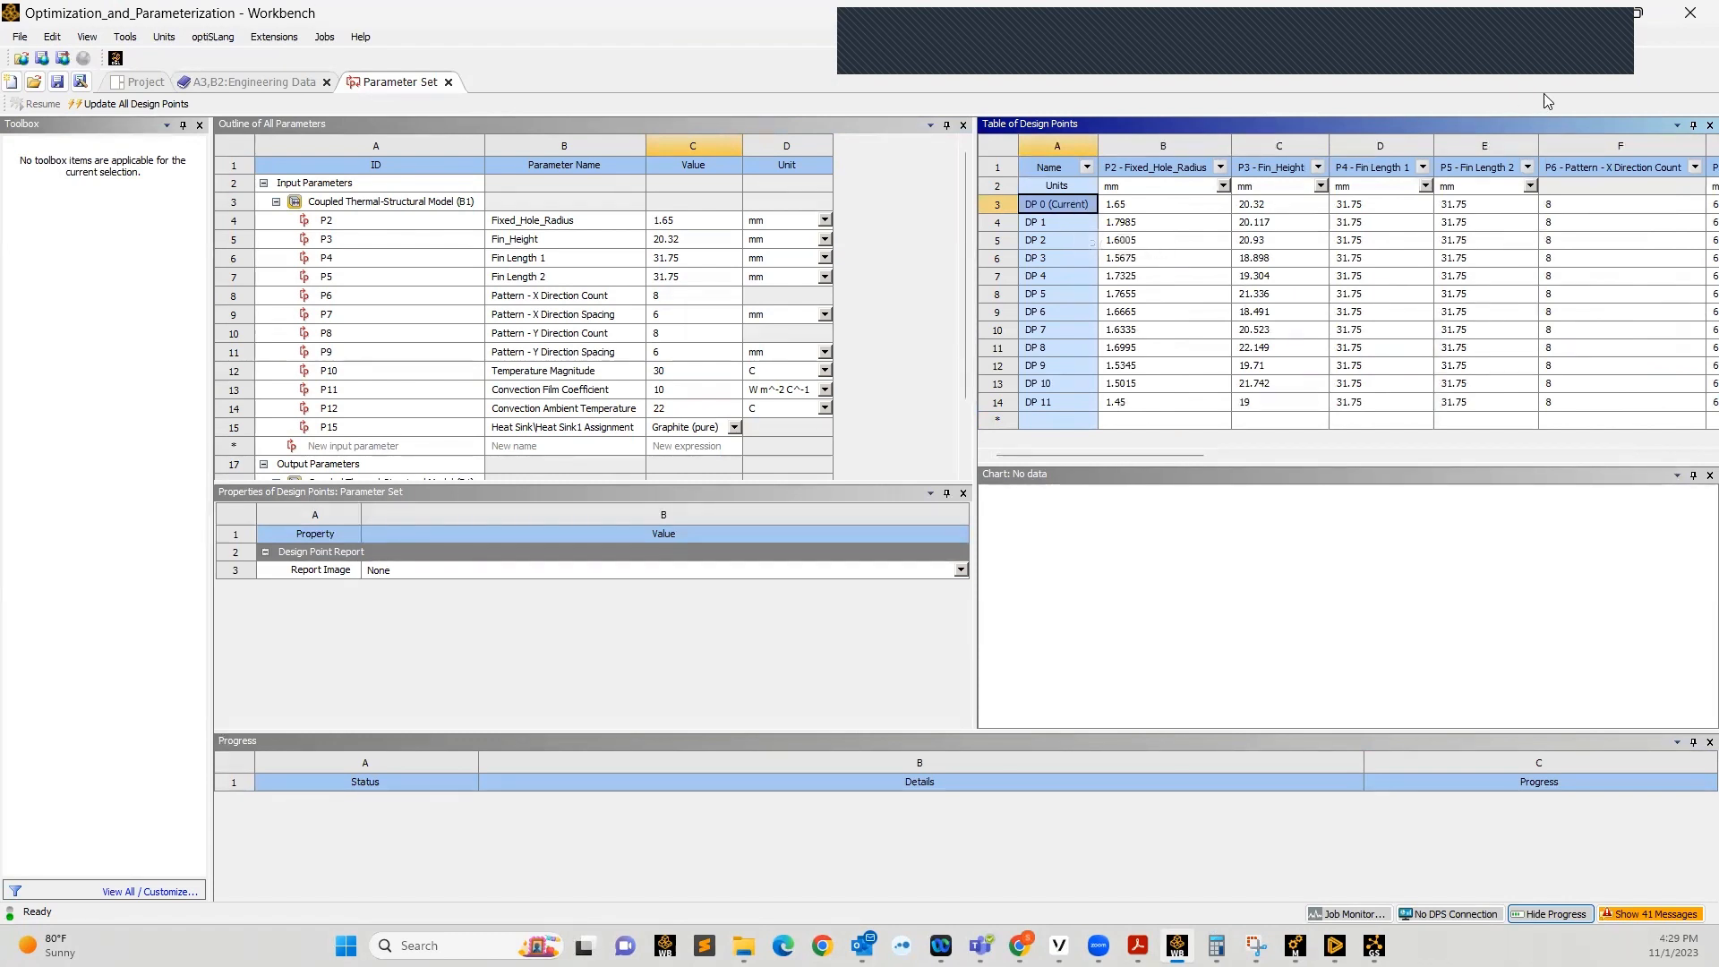
Bring Mechanical forward and examine the Equivalent Stress result on the heat sink's underside and fins
left_click(1589, 18)
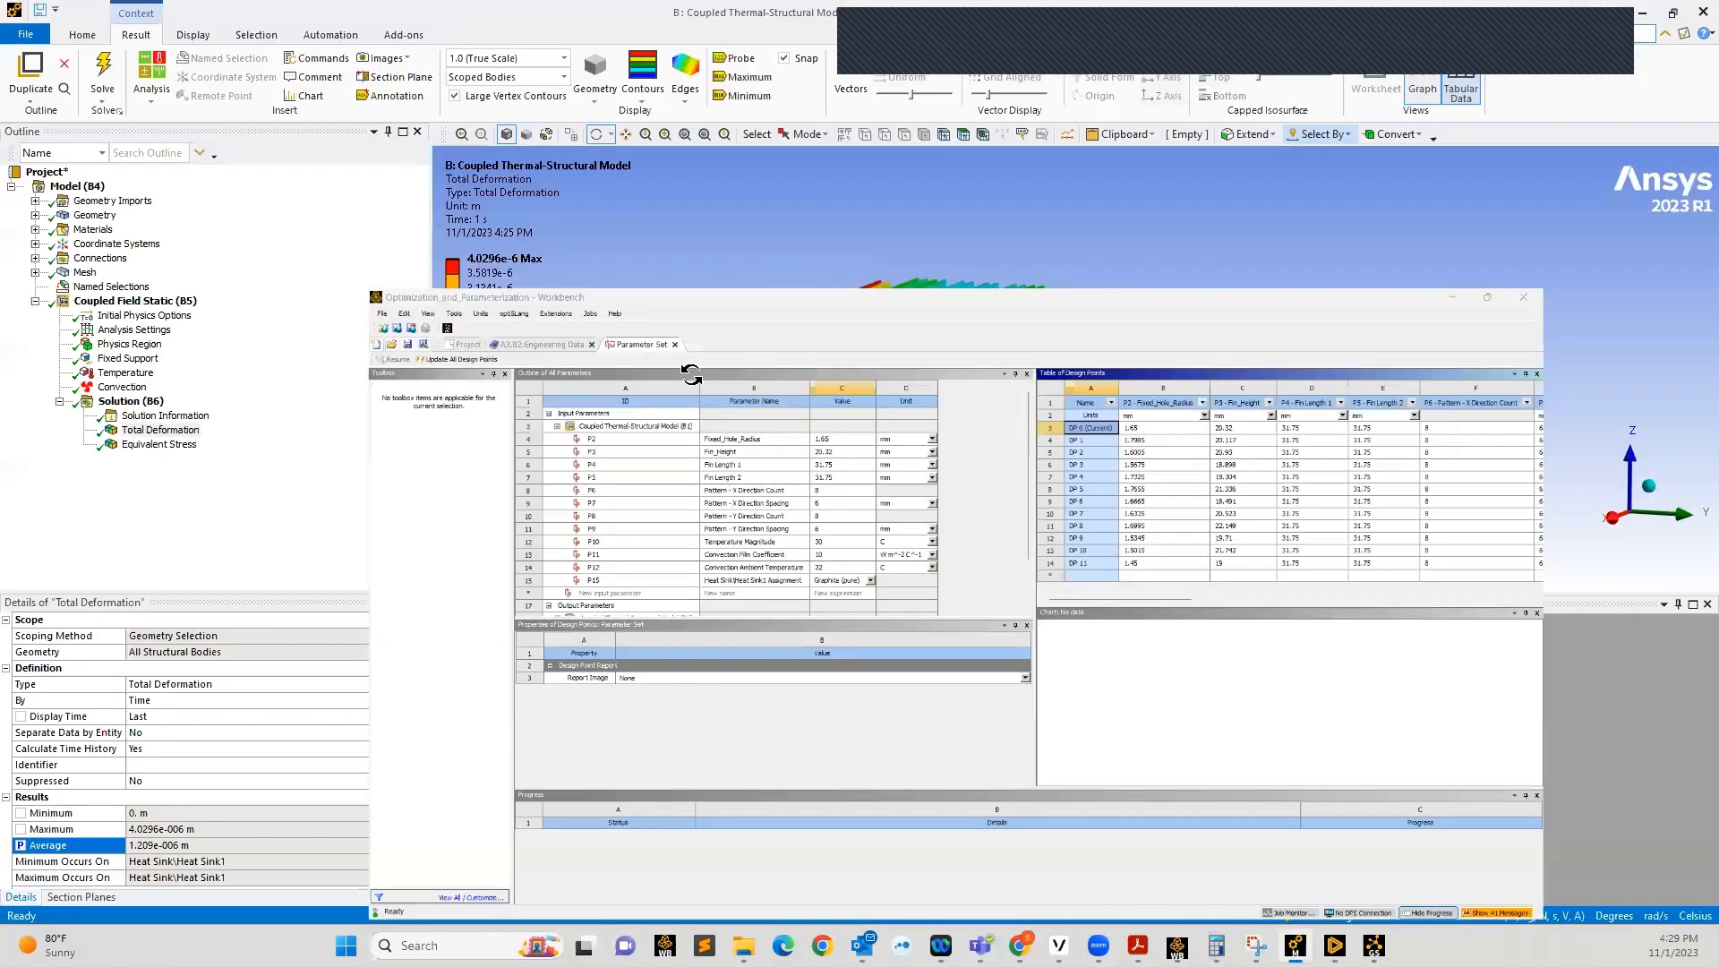
left_click(170, 446)
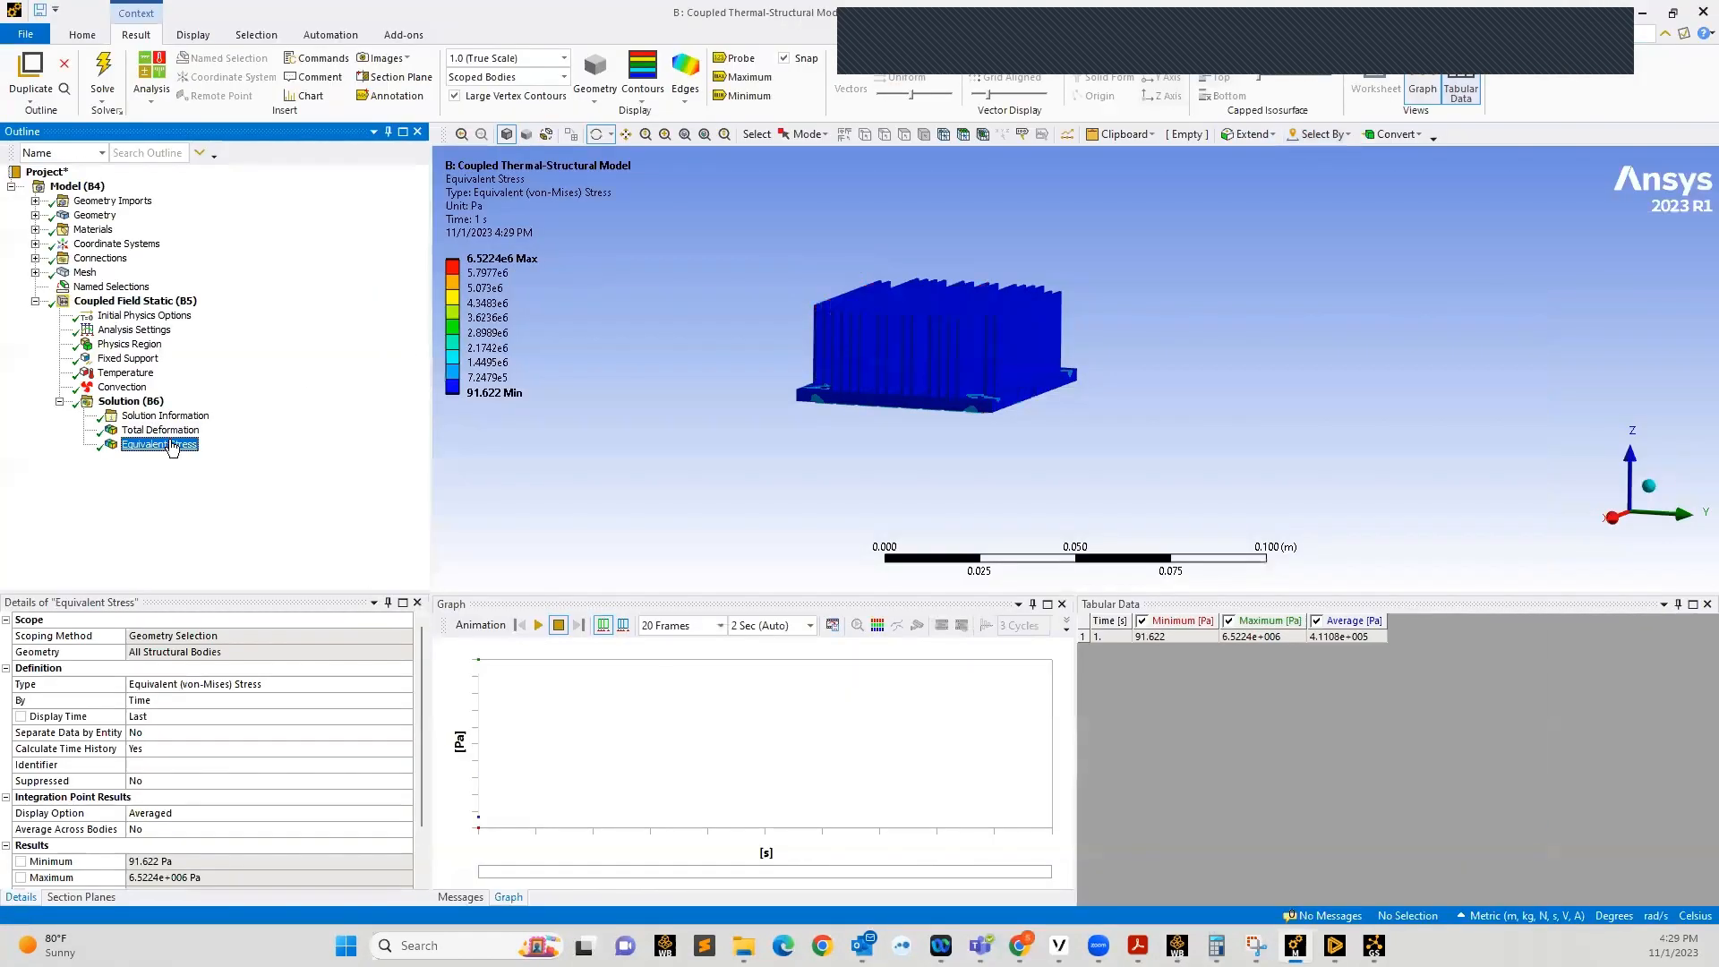
left_click_drag(879, 382, 863, 321)
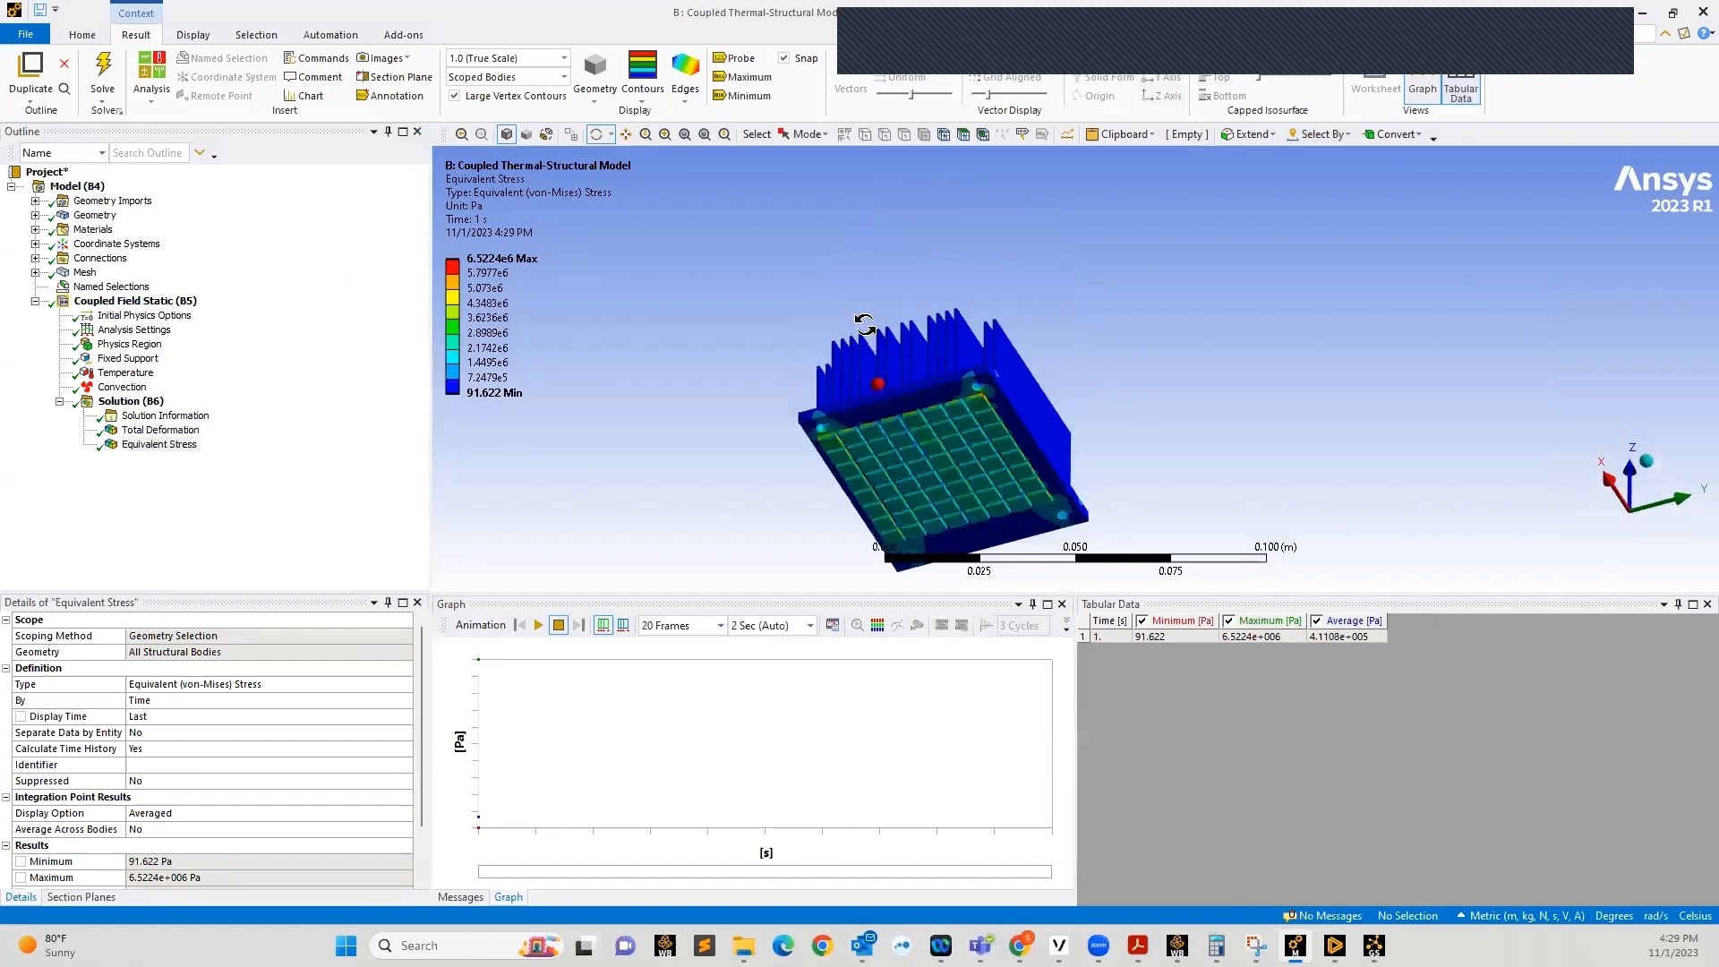
scroll(878, 380, "down", 4)
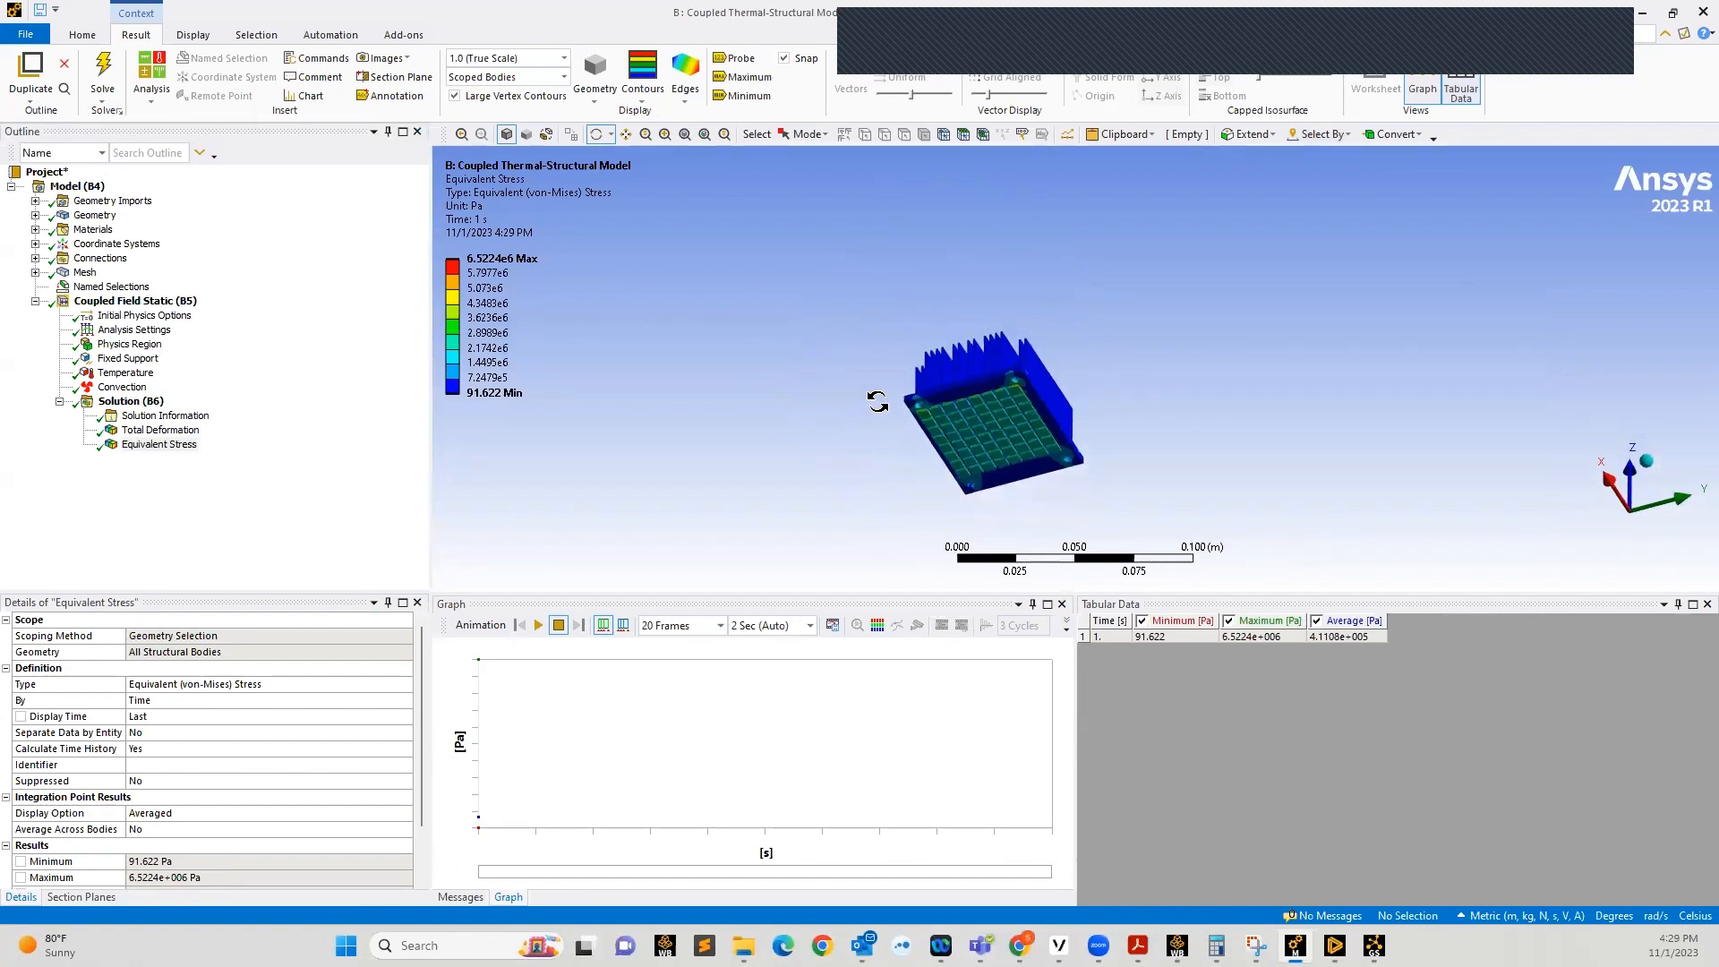
left_click_drag(952, 380, 932, 460)
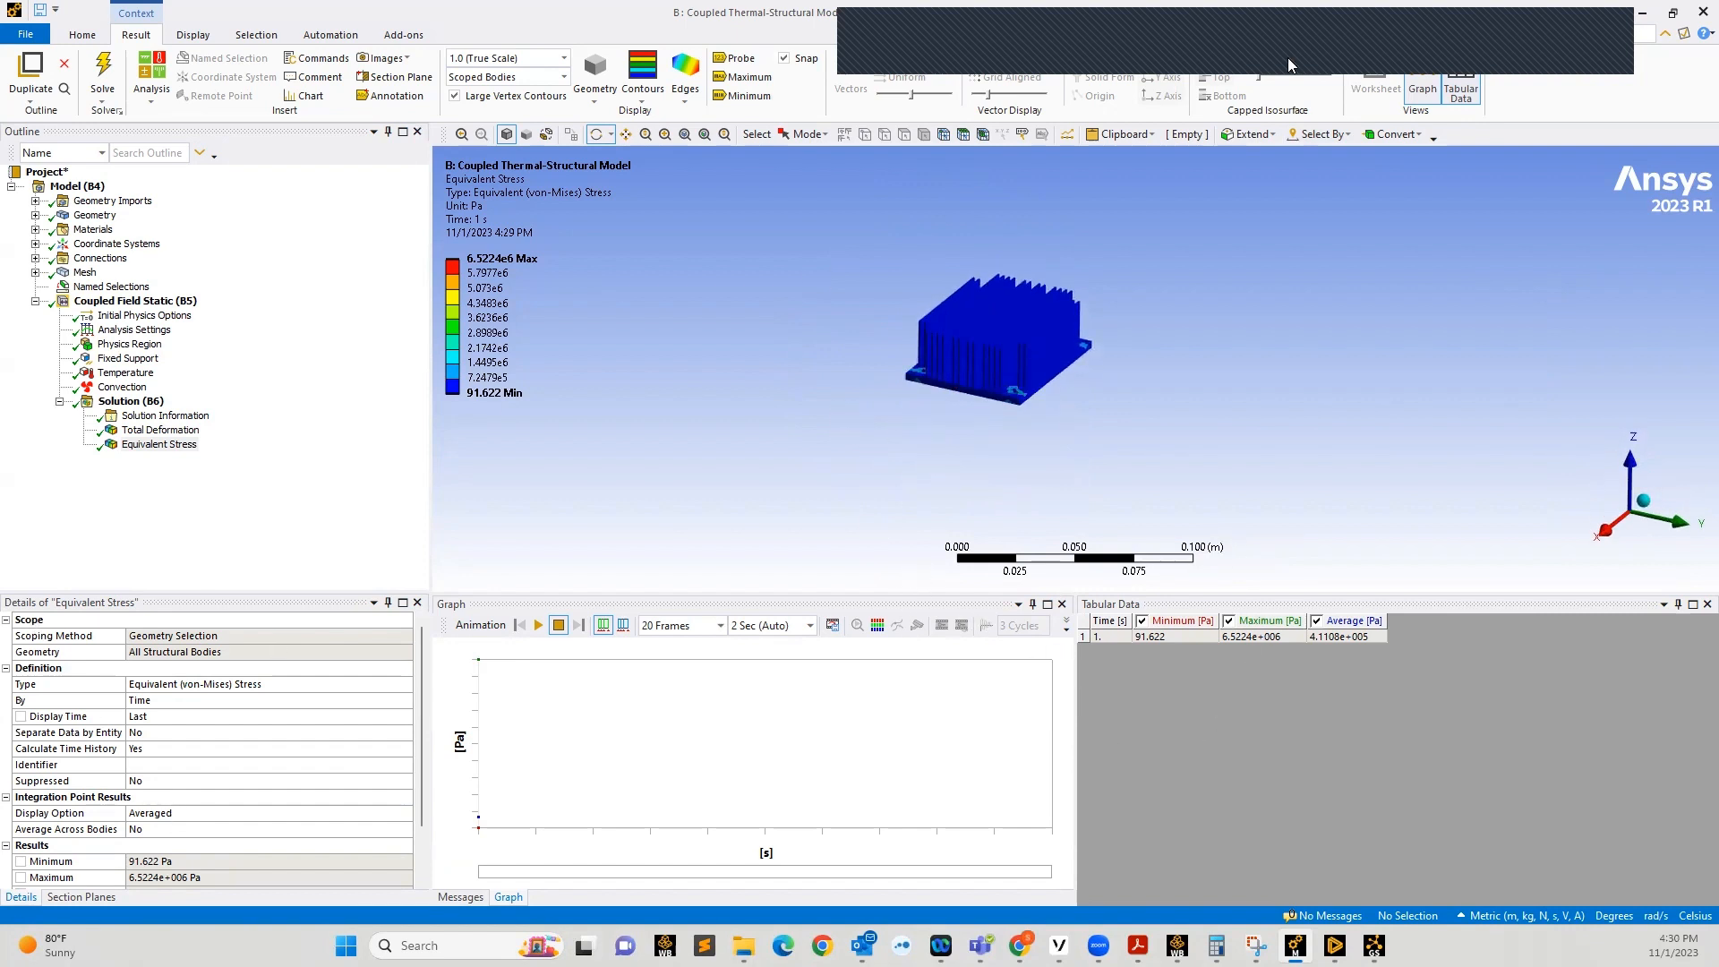
Return to the Workbench Parameter Set and review the stress and deformation output columns of the design points
left_click(1646, 14)
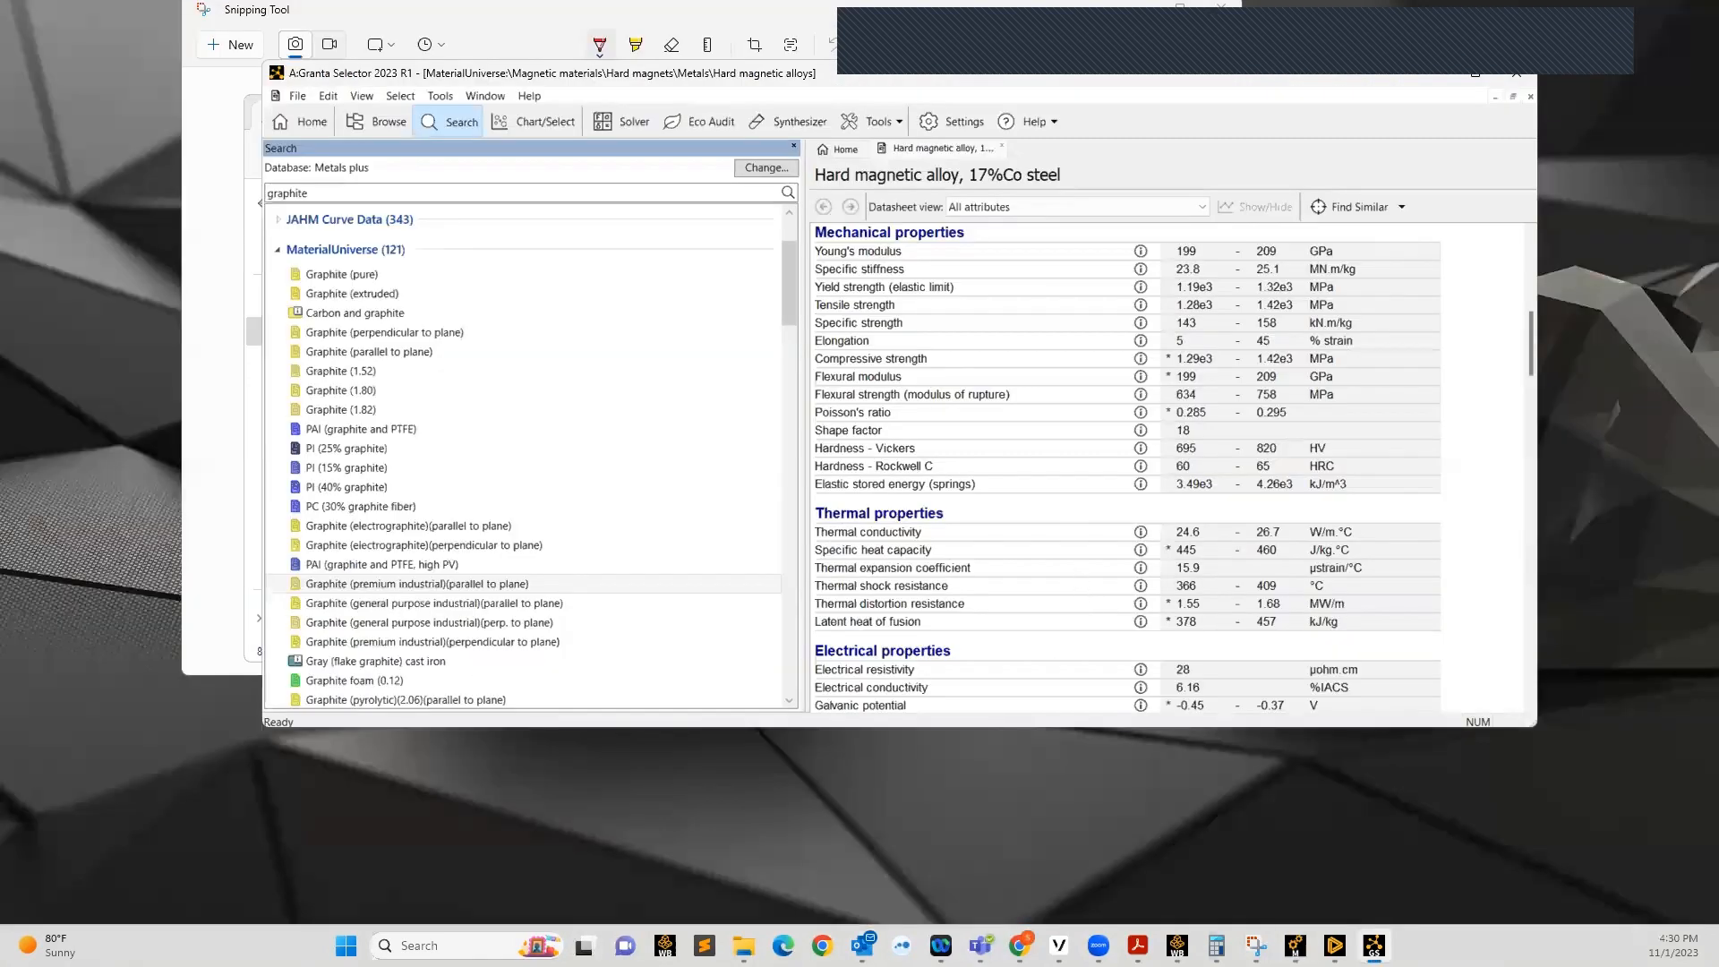
left_click(1177, 945)
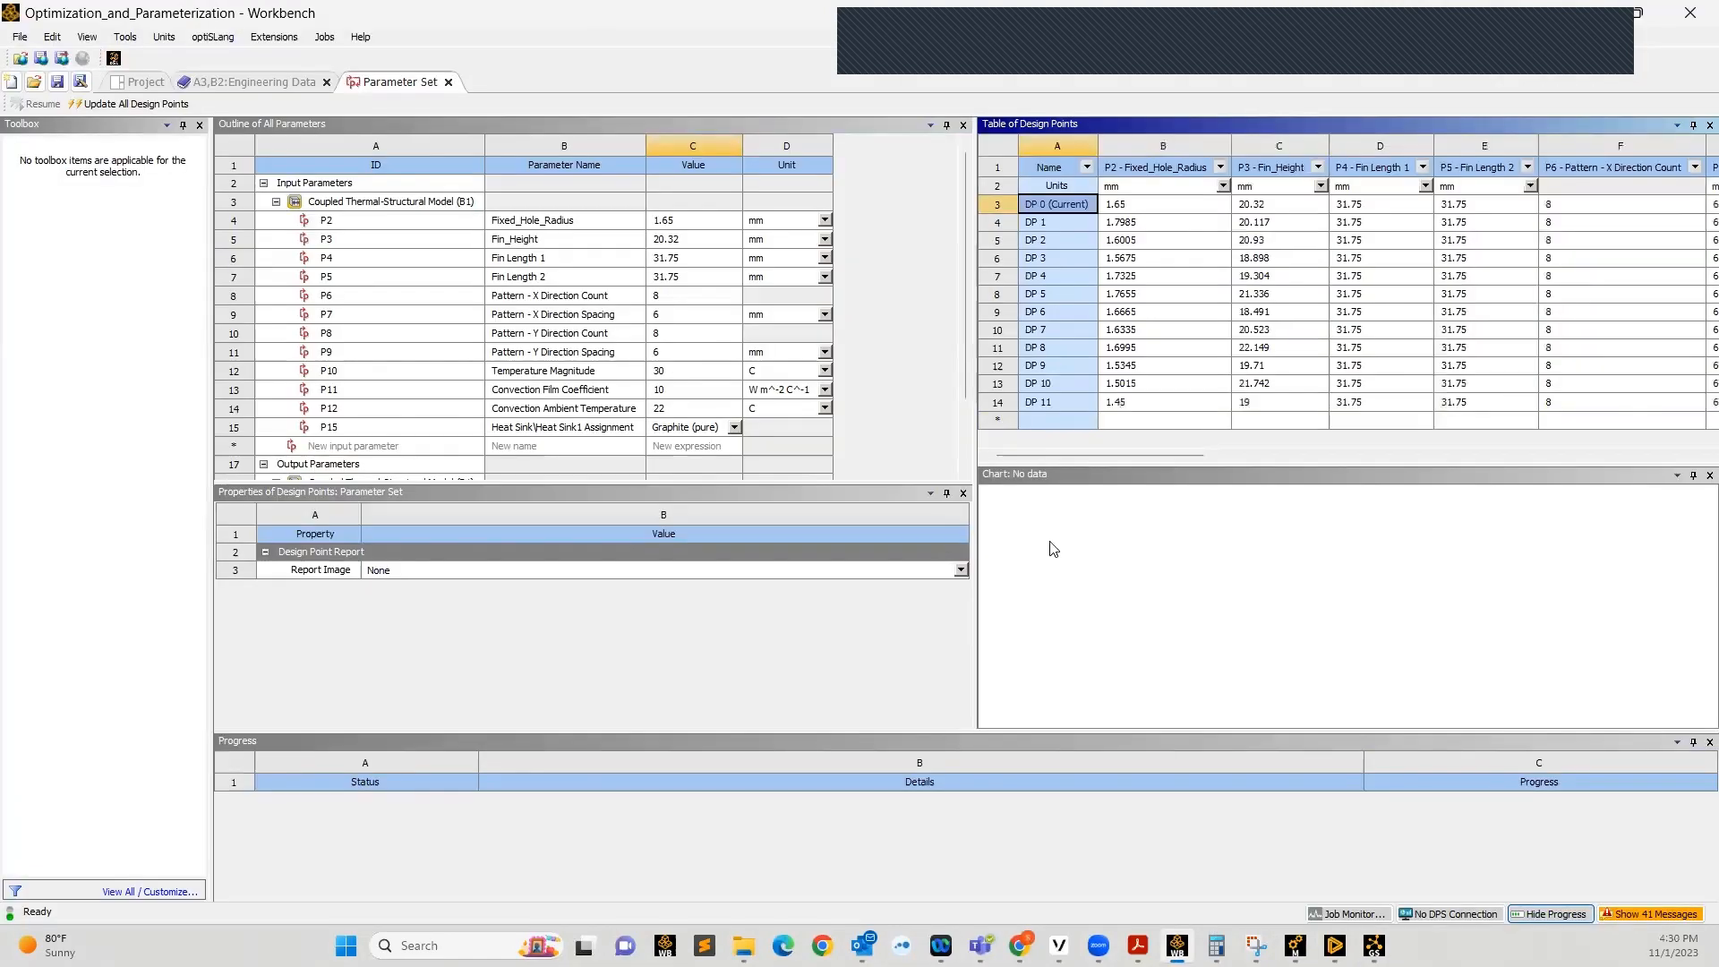
left_click_drag(1085, 455, 1617, 457)
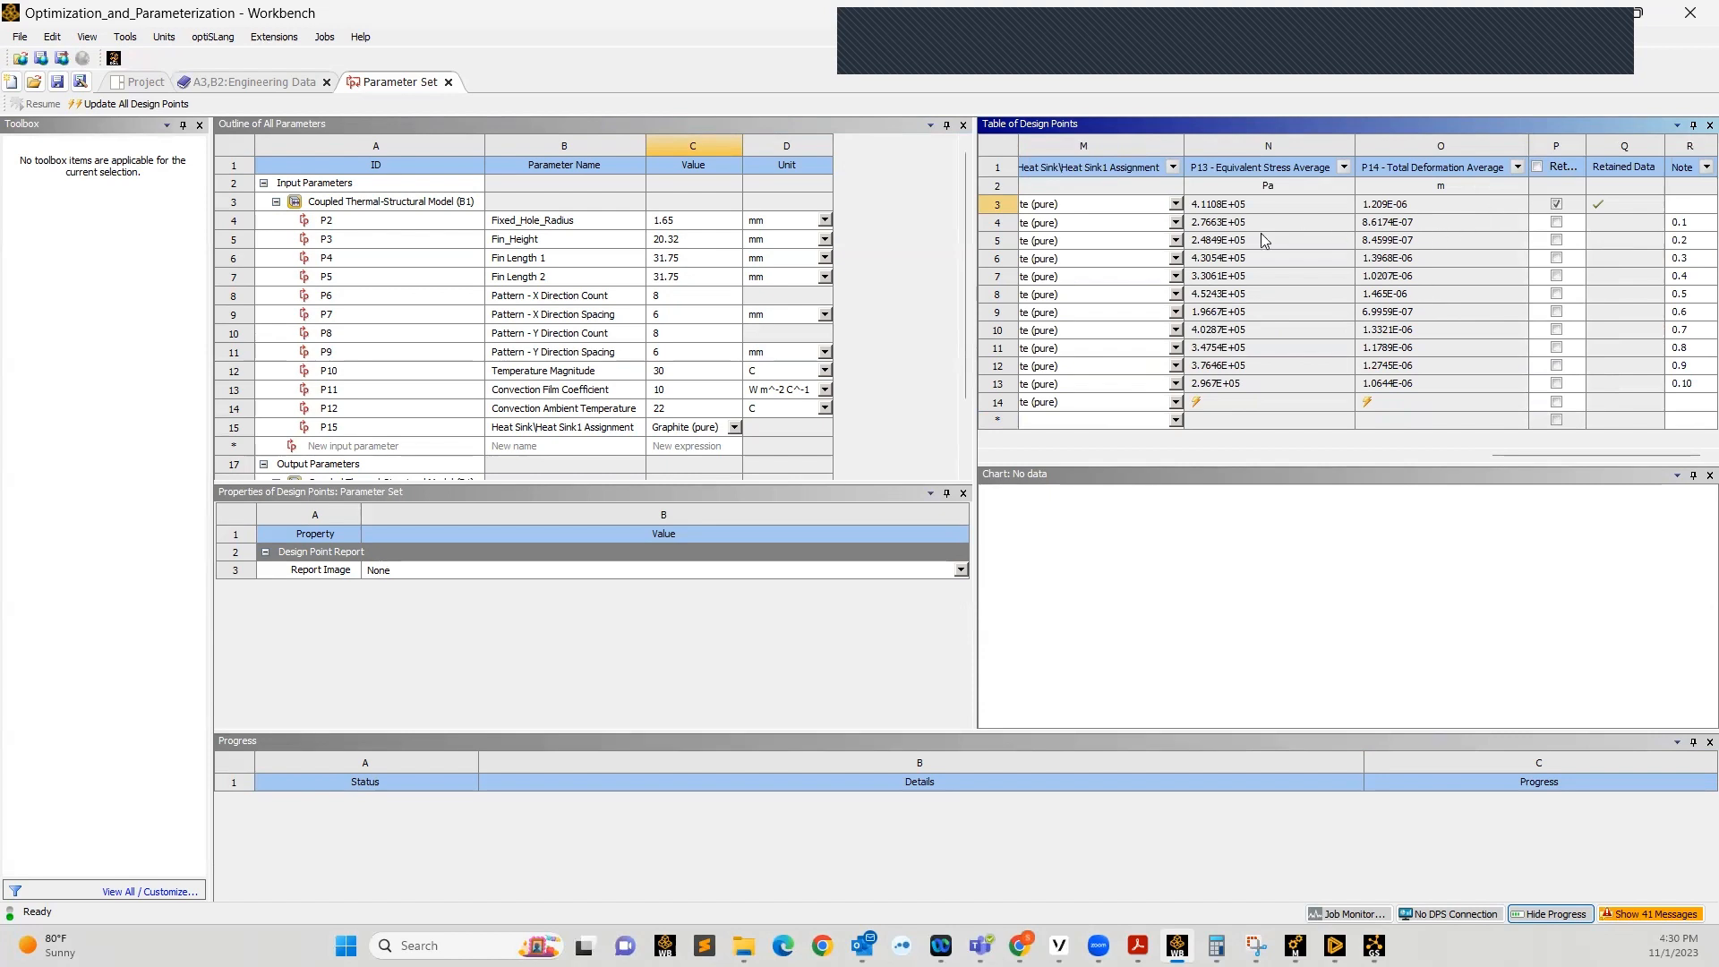
Mark design point DP 1 as retained in the Table of Design Points
left_click(997, 224)
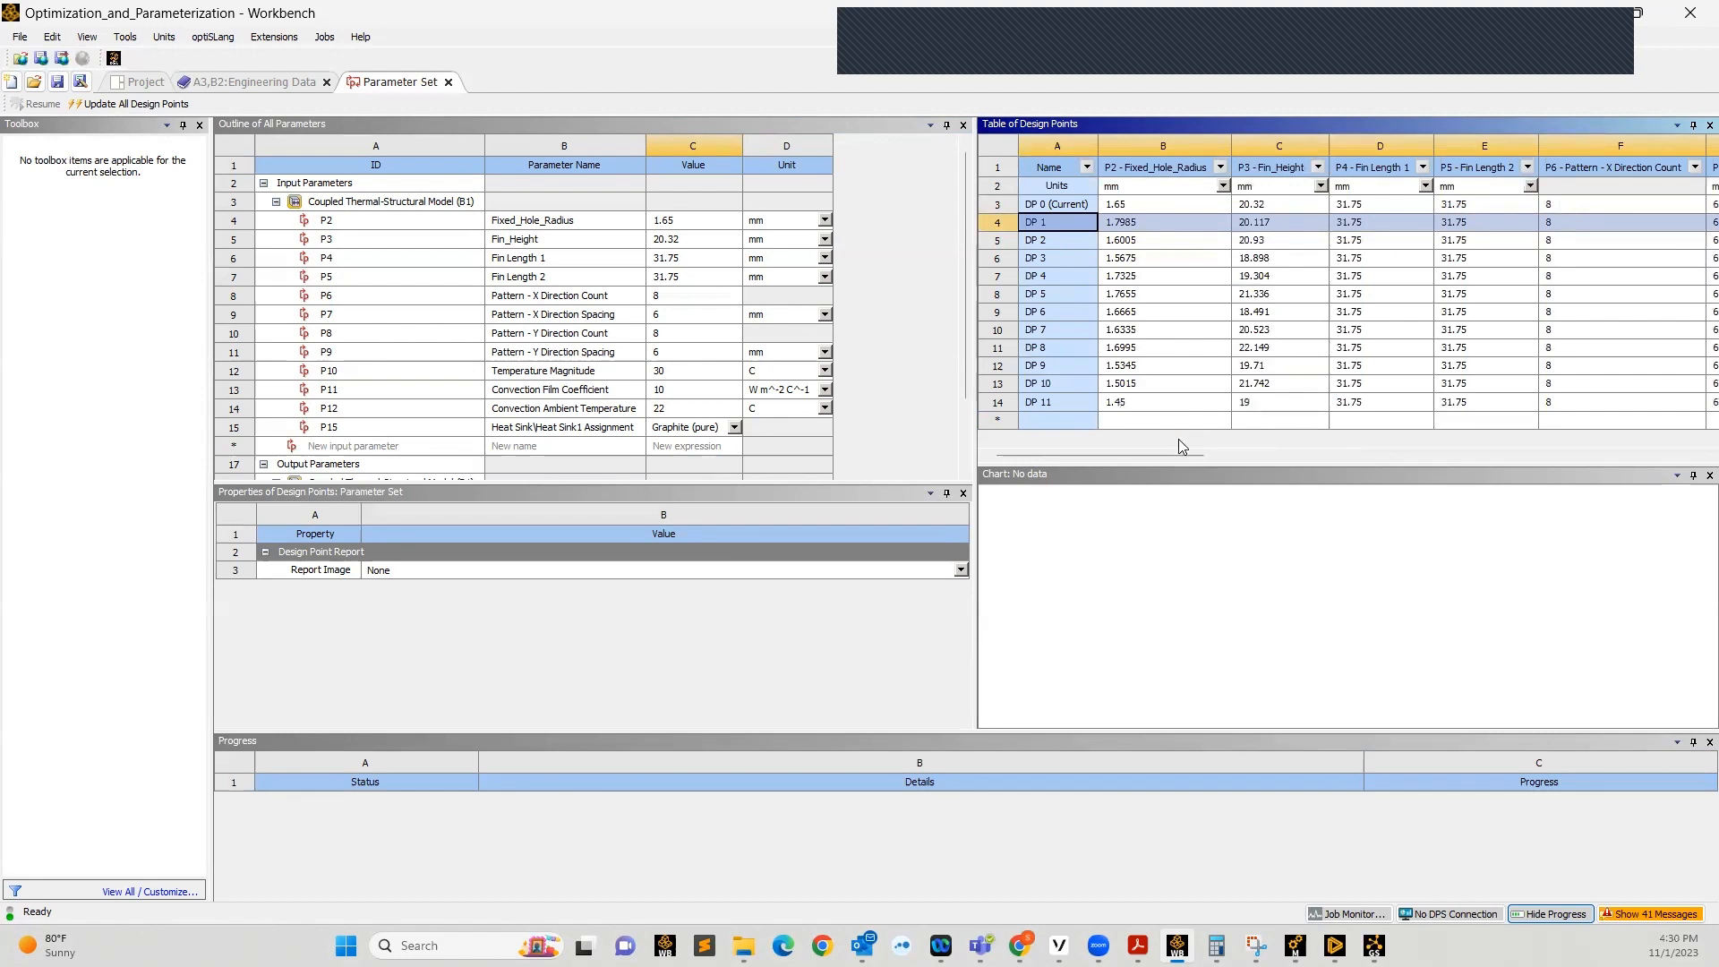
left_click_drag(1187, 456, 1689, 448)
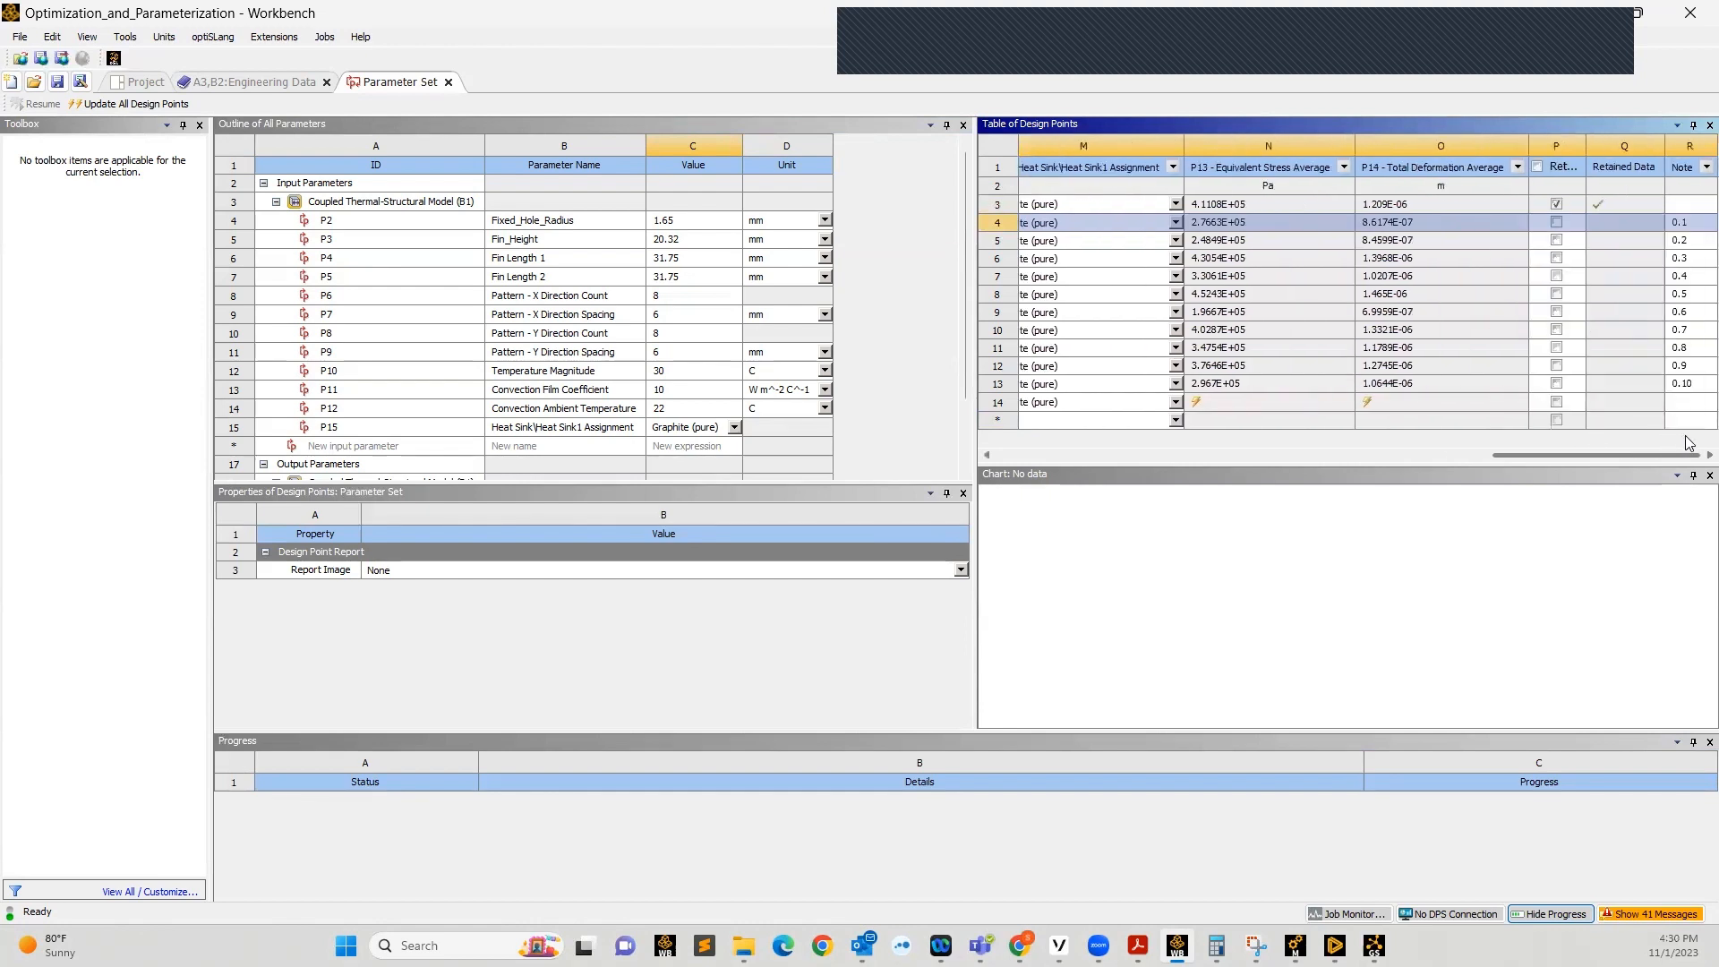
left_click(1558, 222)
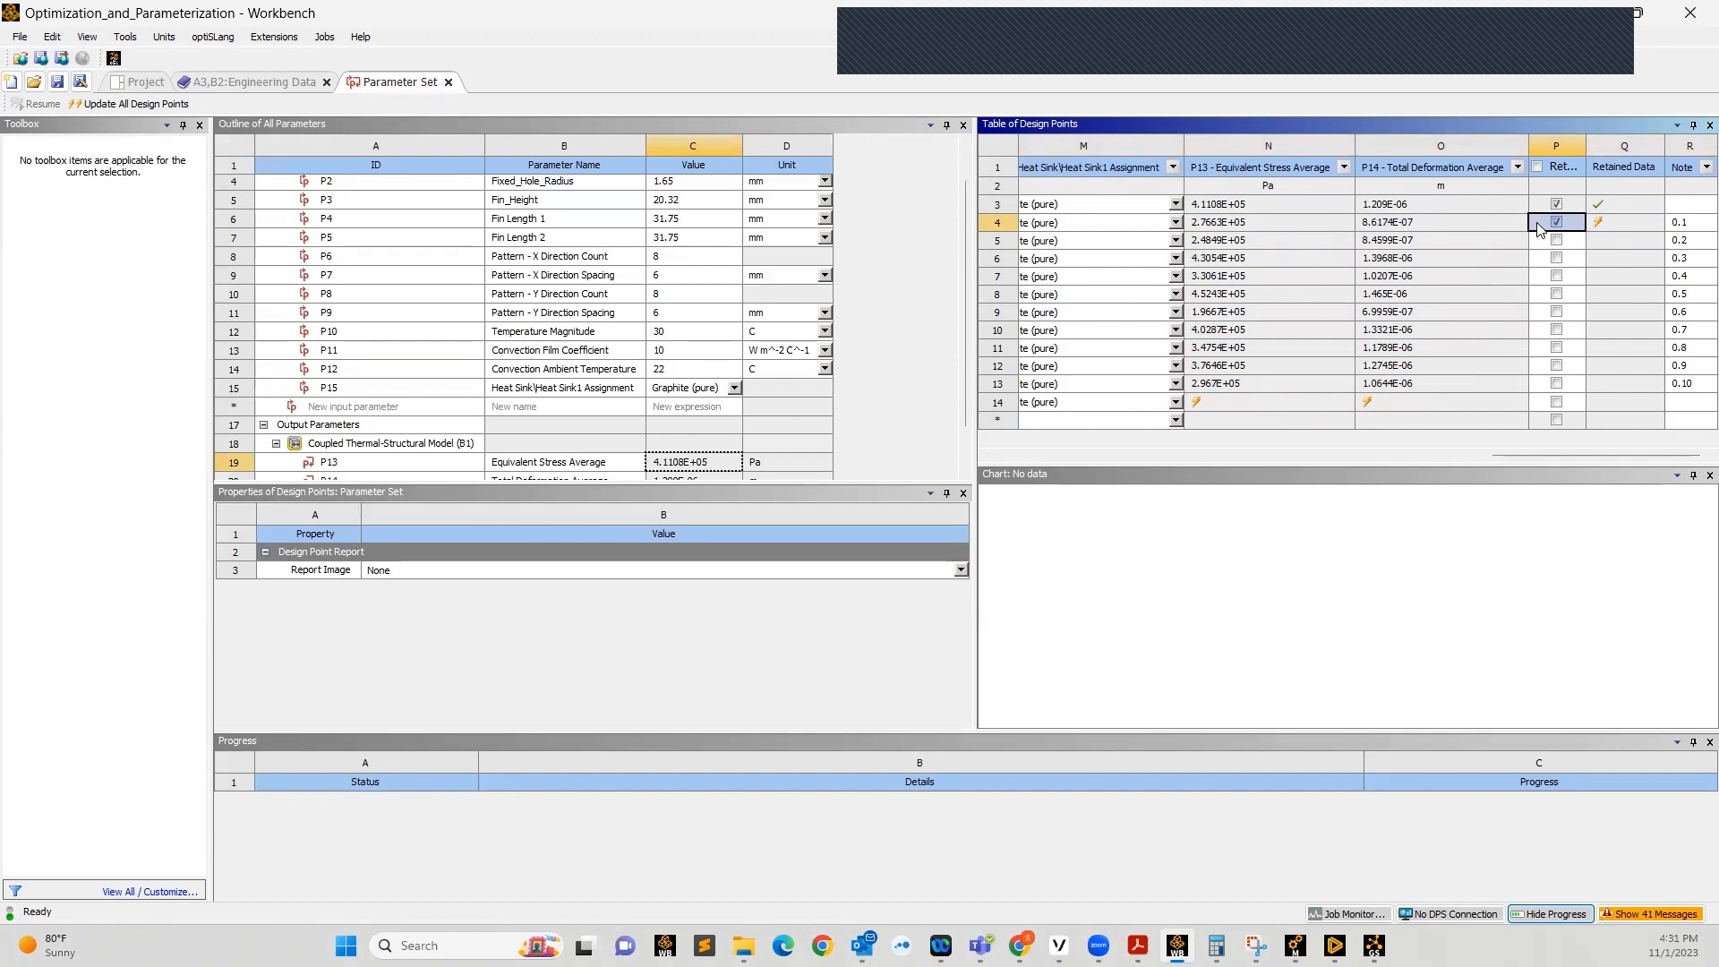
left_click_drag(1542, 453, 1039, 420)
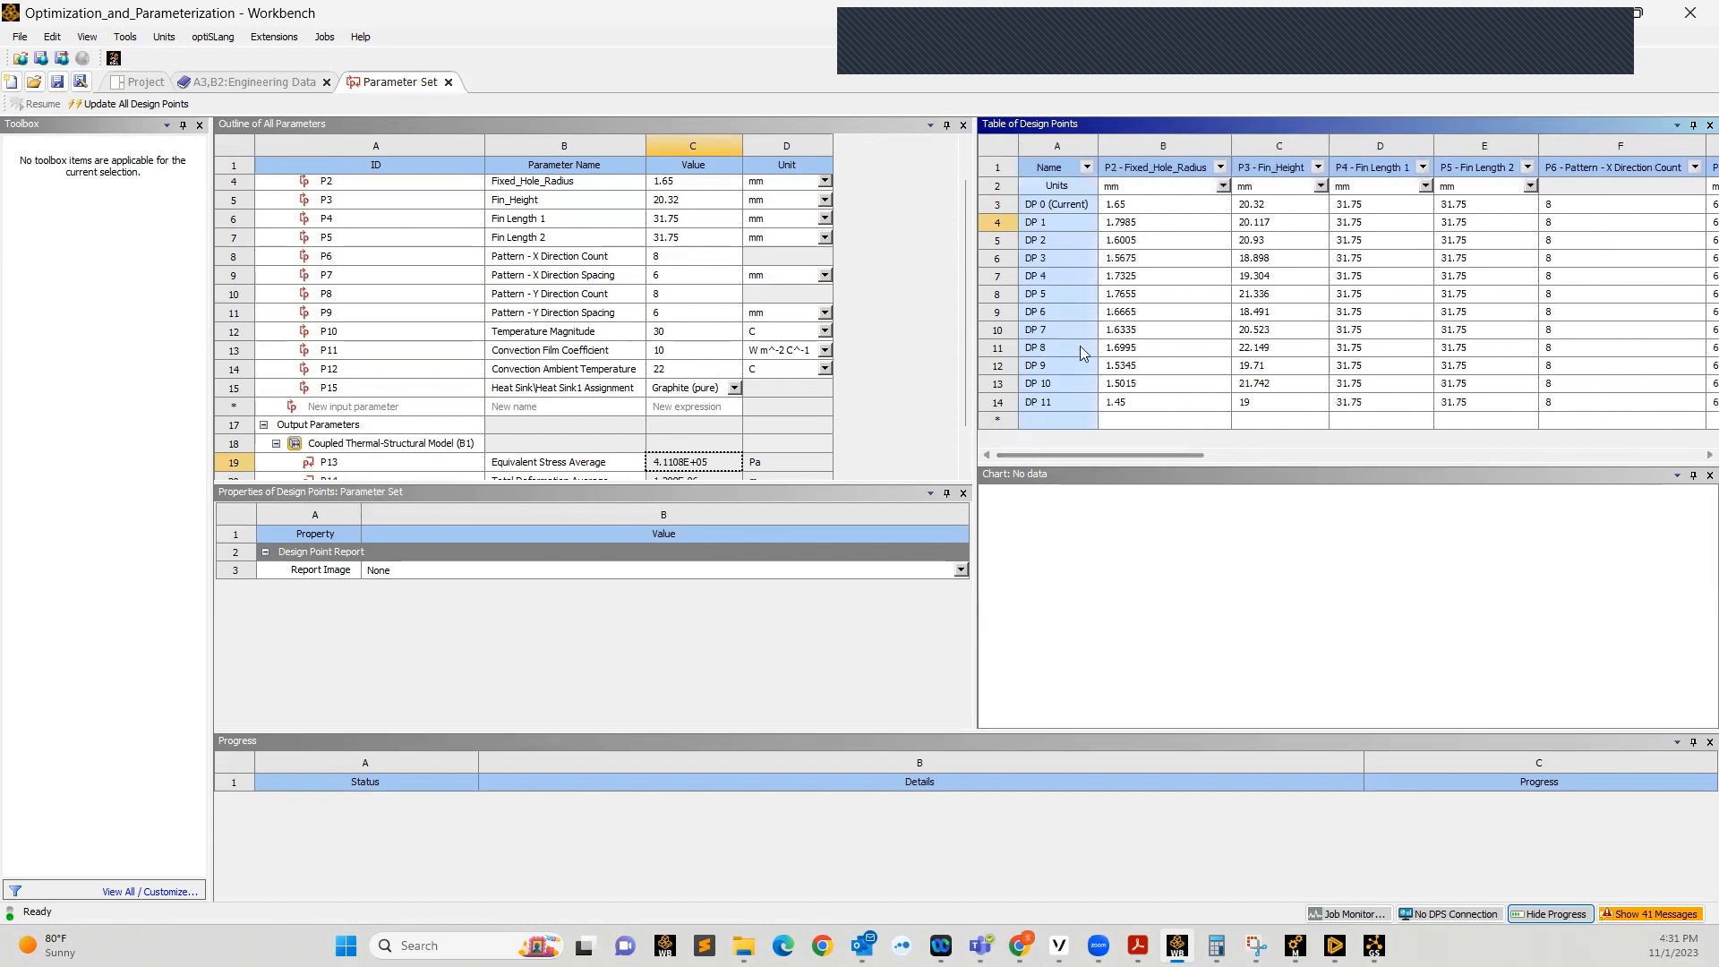
Look over the available operations for DP 1, dismiss them, and check its output and Retained Data columns
right_click(1059, 227)
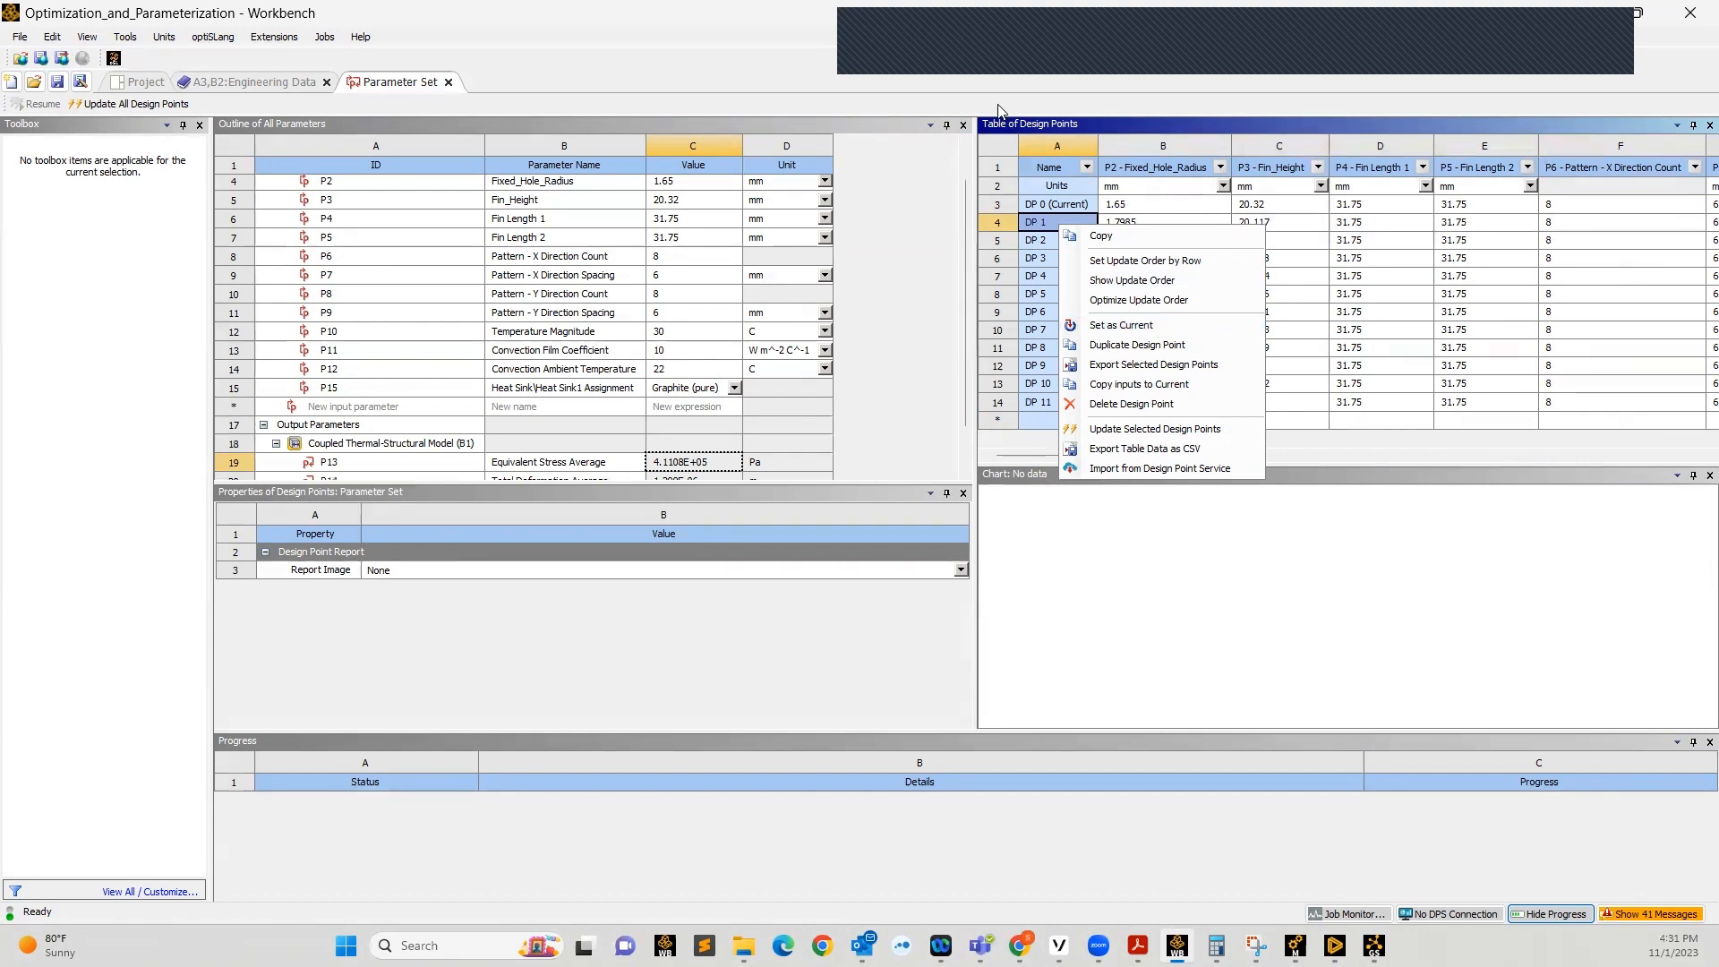
left_click(1014, 45)
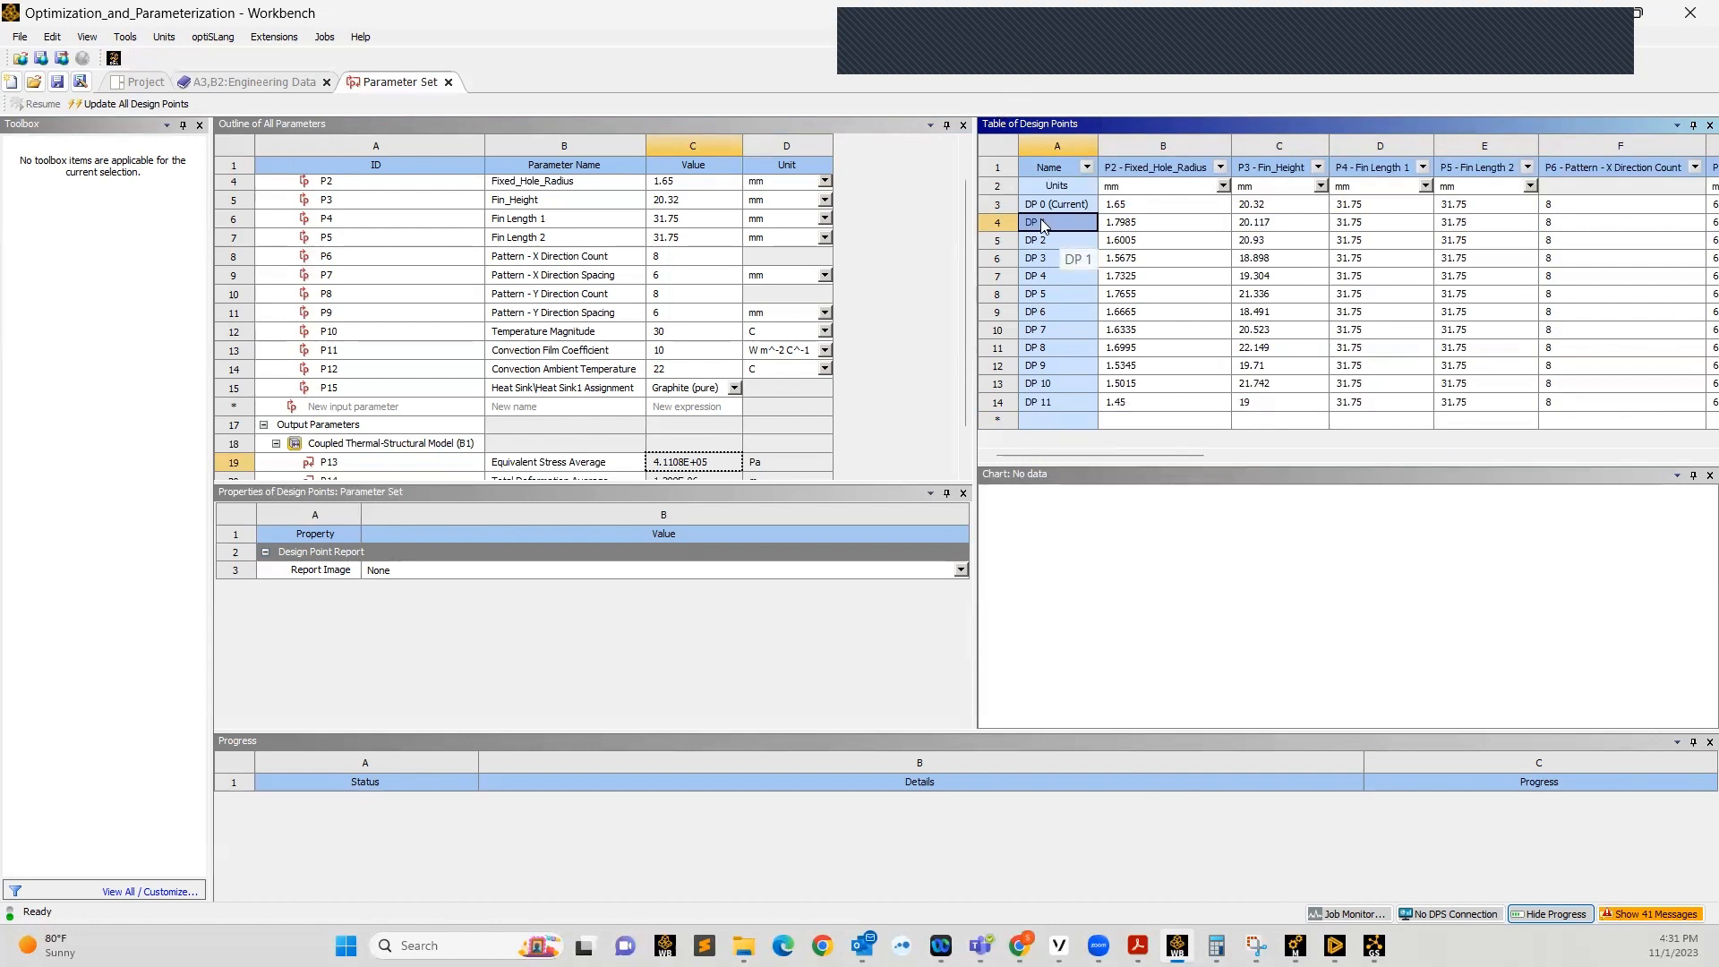
left_click_drag(1119, 453, 1692, 448)
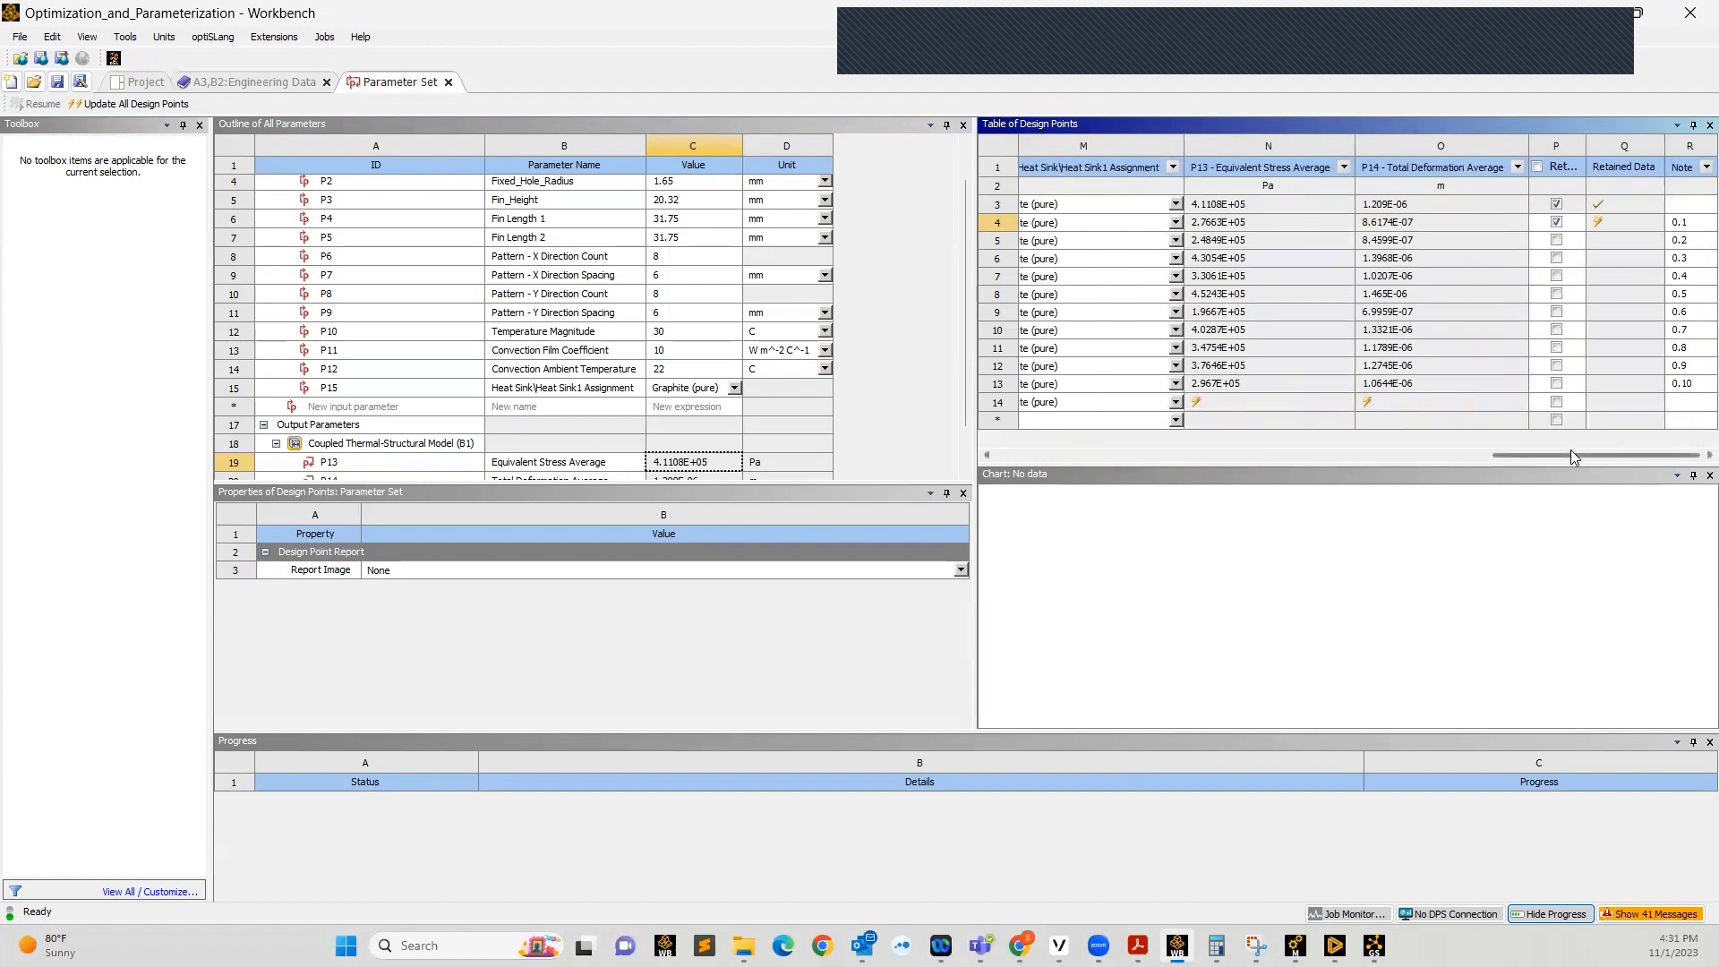
left_click_drag(1570, 453, 1057, 443)
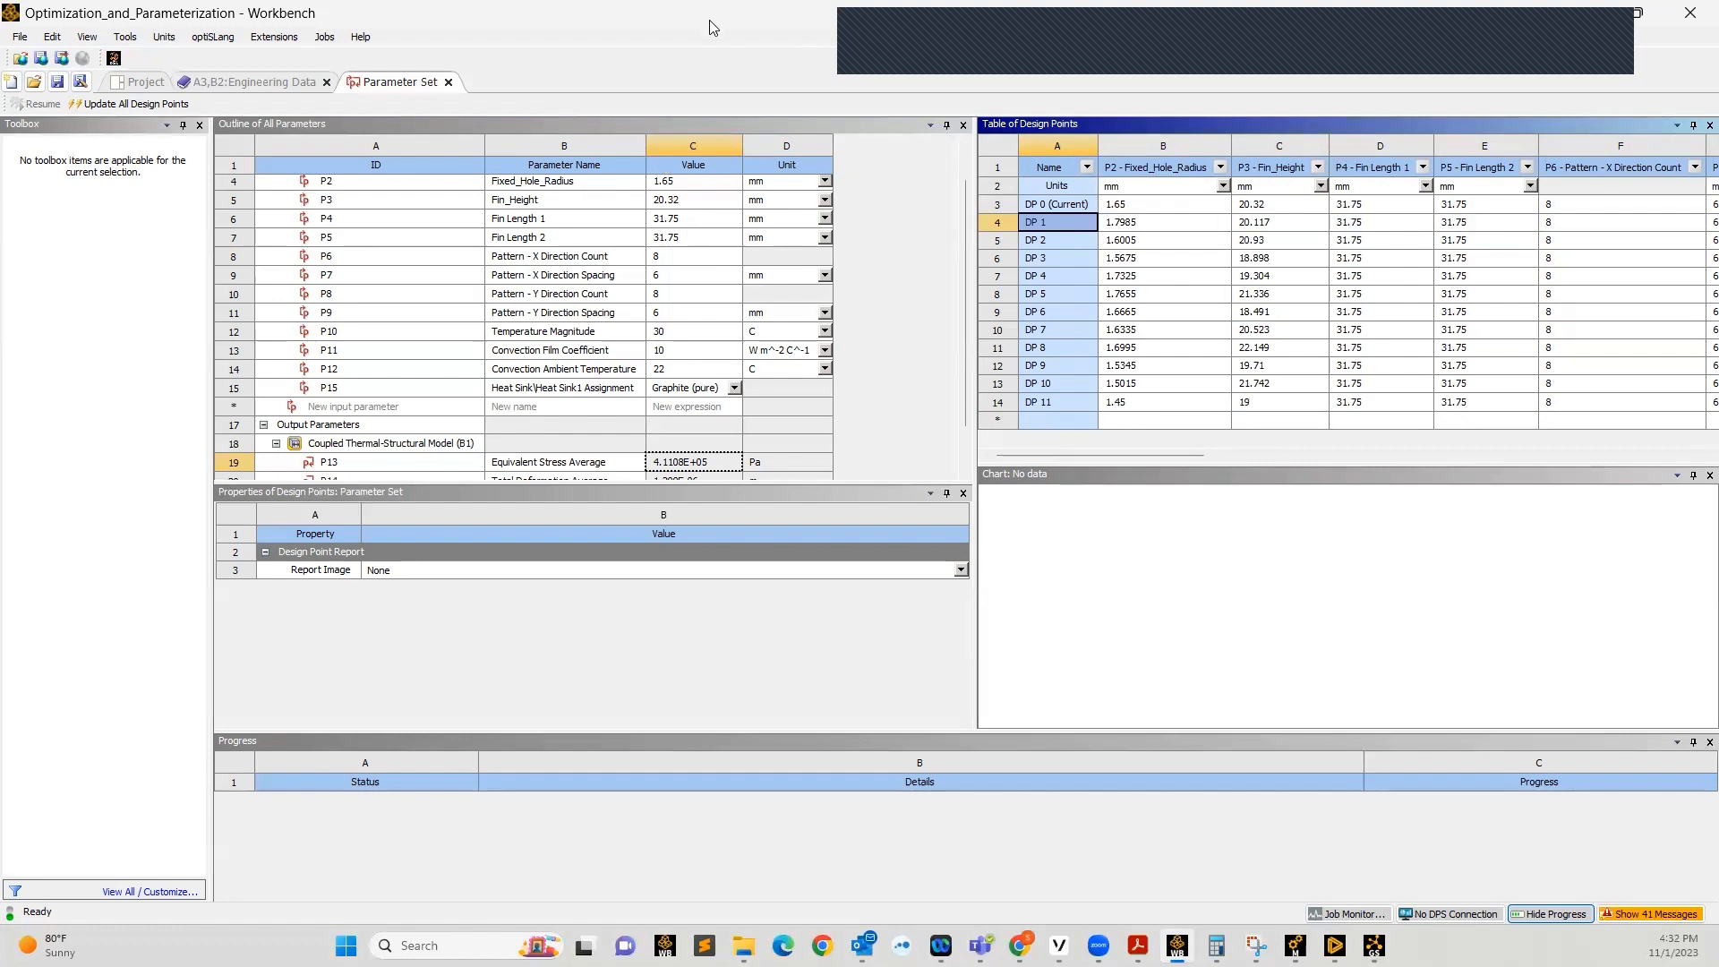
Go to the Project Schematic and expand the optiSLang group of the Toolbox to show its Optimization, Robustness and Sensitivity systems
left_click(137, 80)
scroll(93, 660, "down", 20)
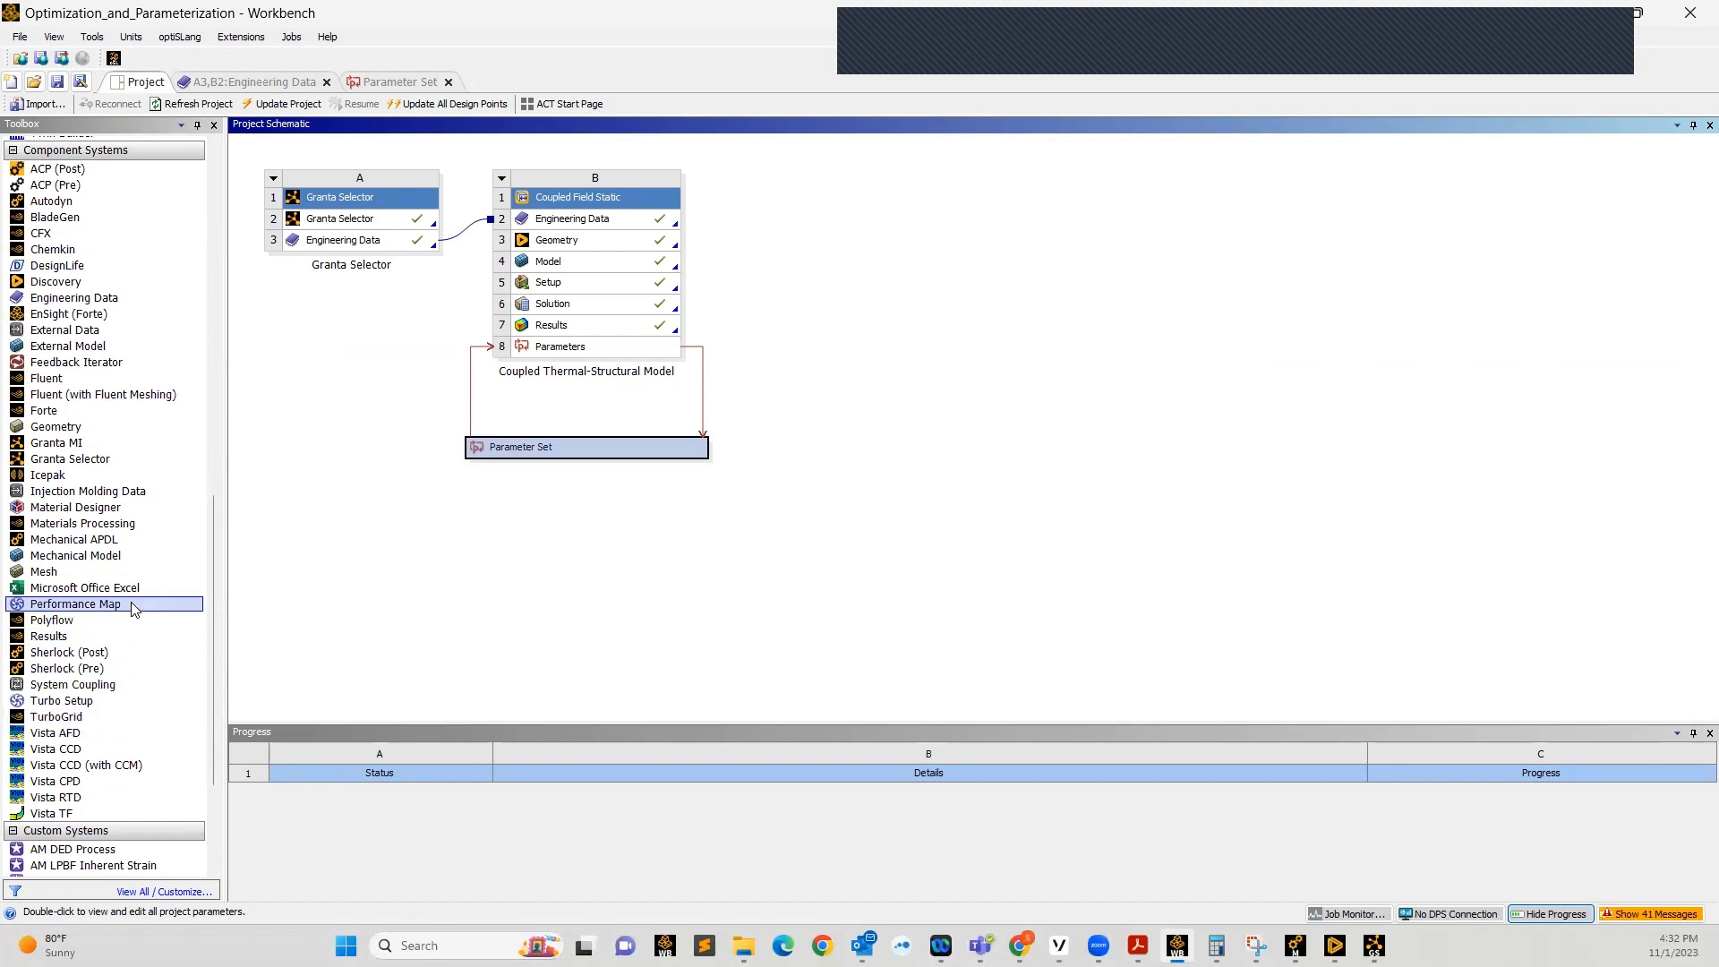
left_click(426, 479)
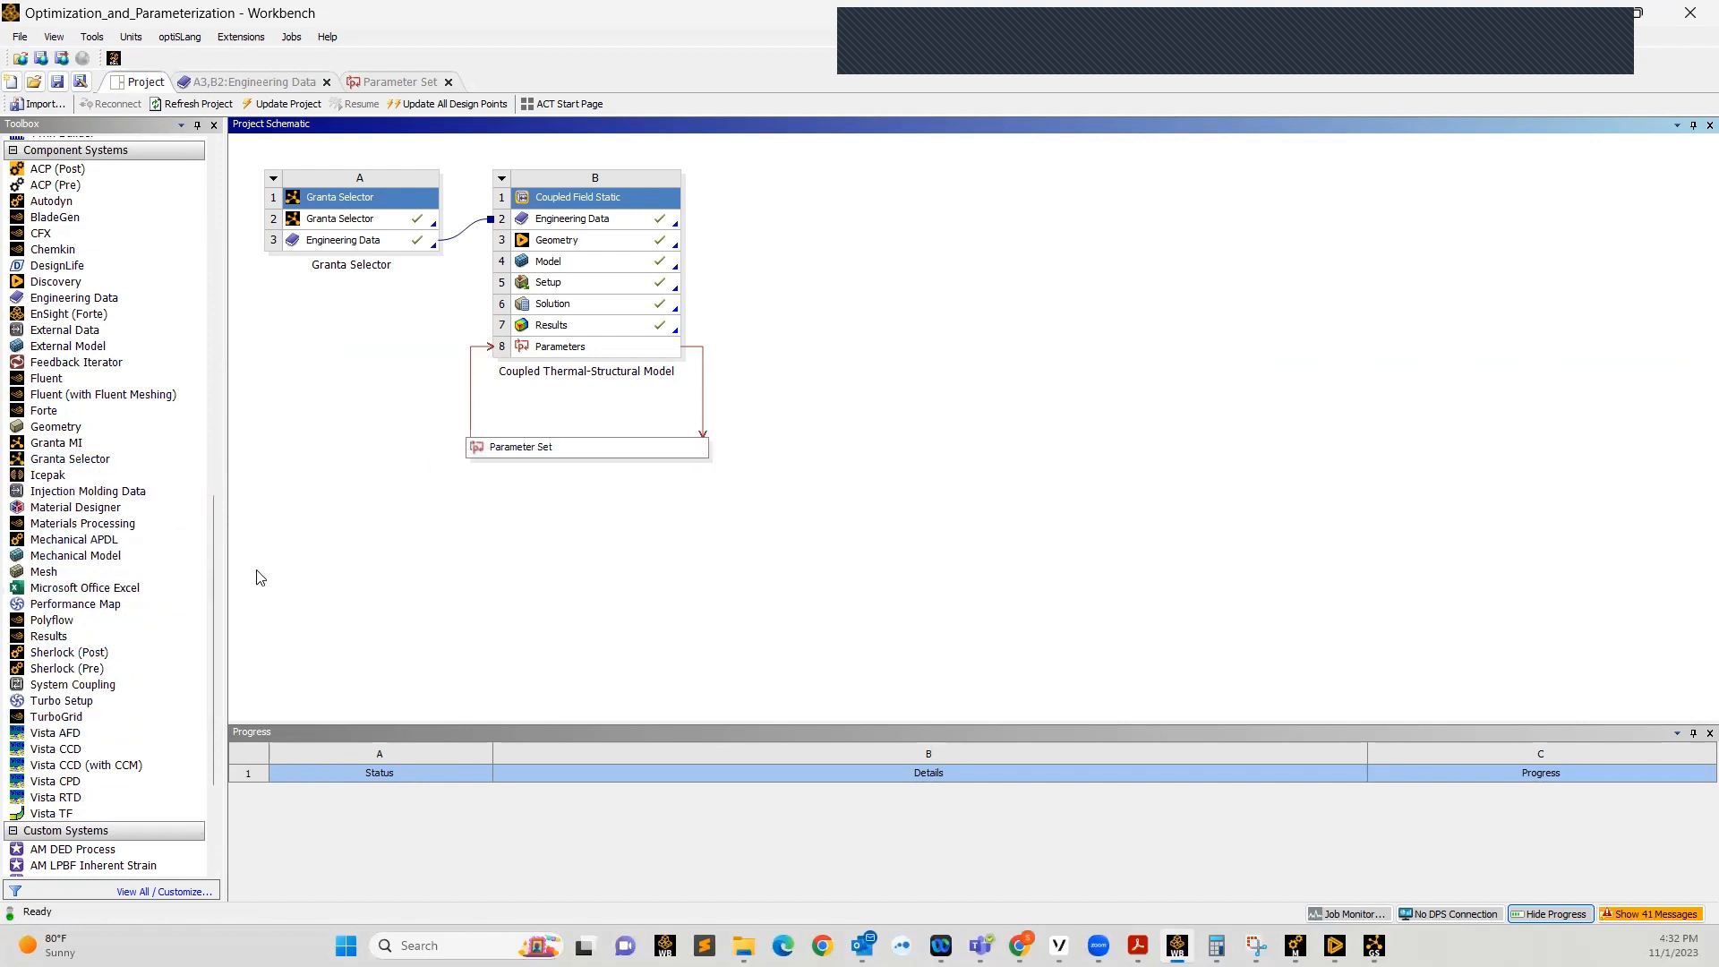
scroll(206, 588, "down", 4)
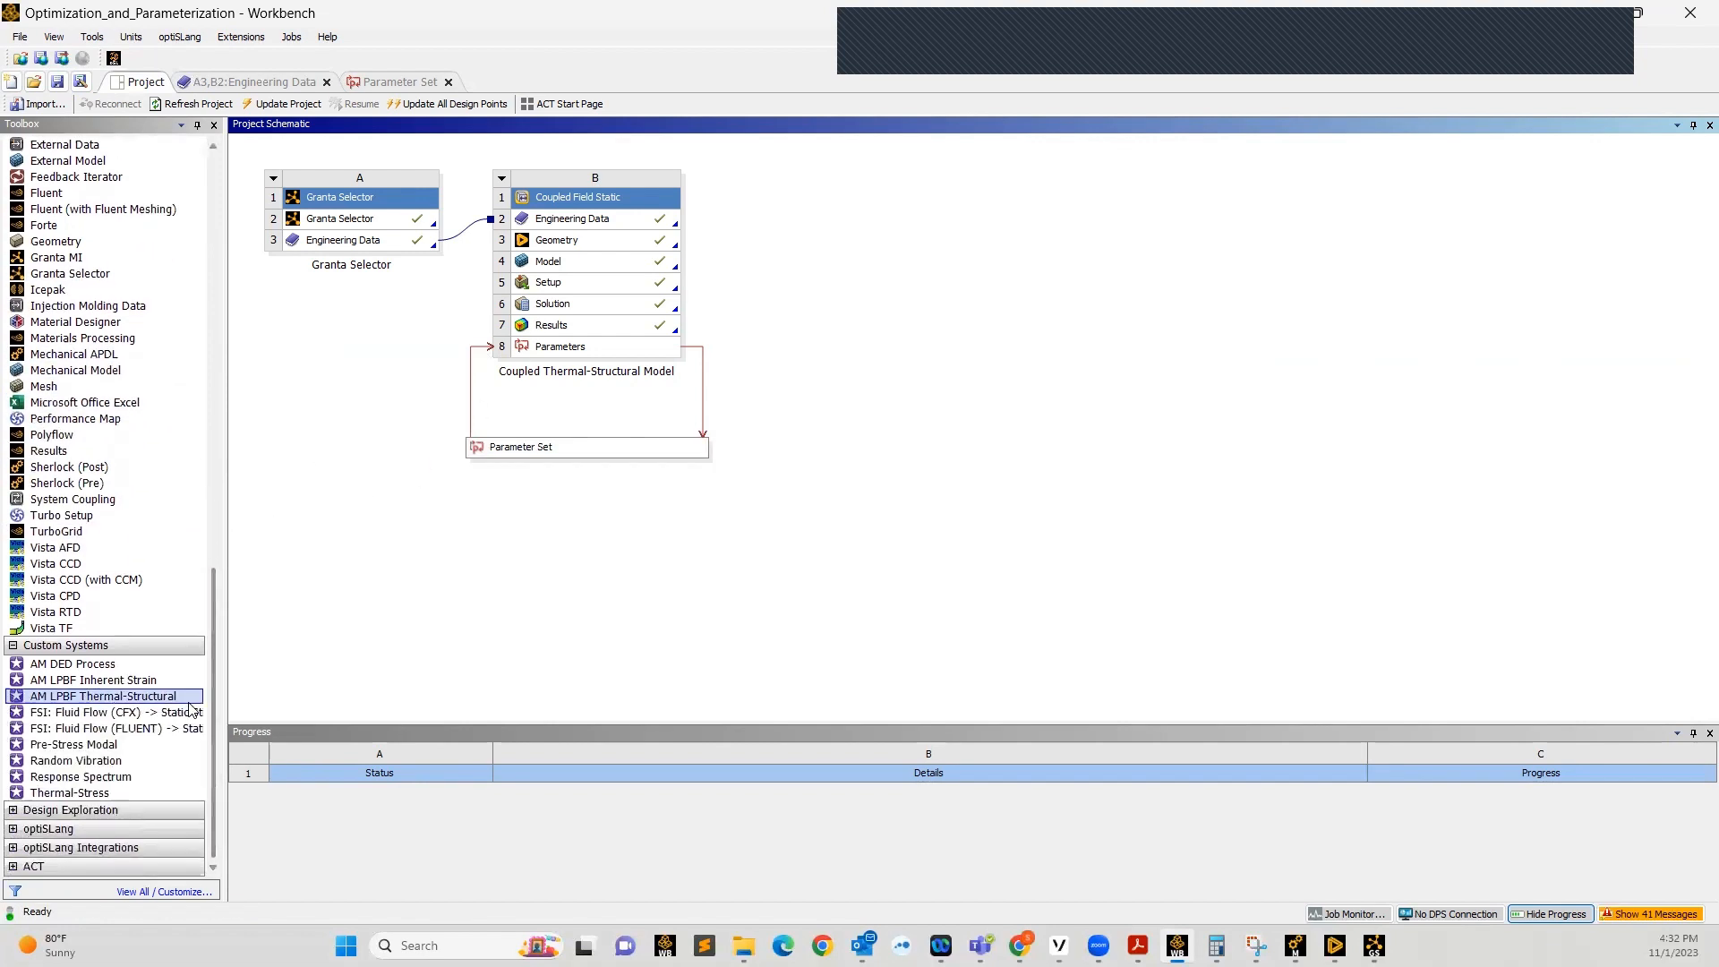
left_click(13, 829)
scroll(215, 732, "down", 1)
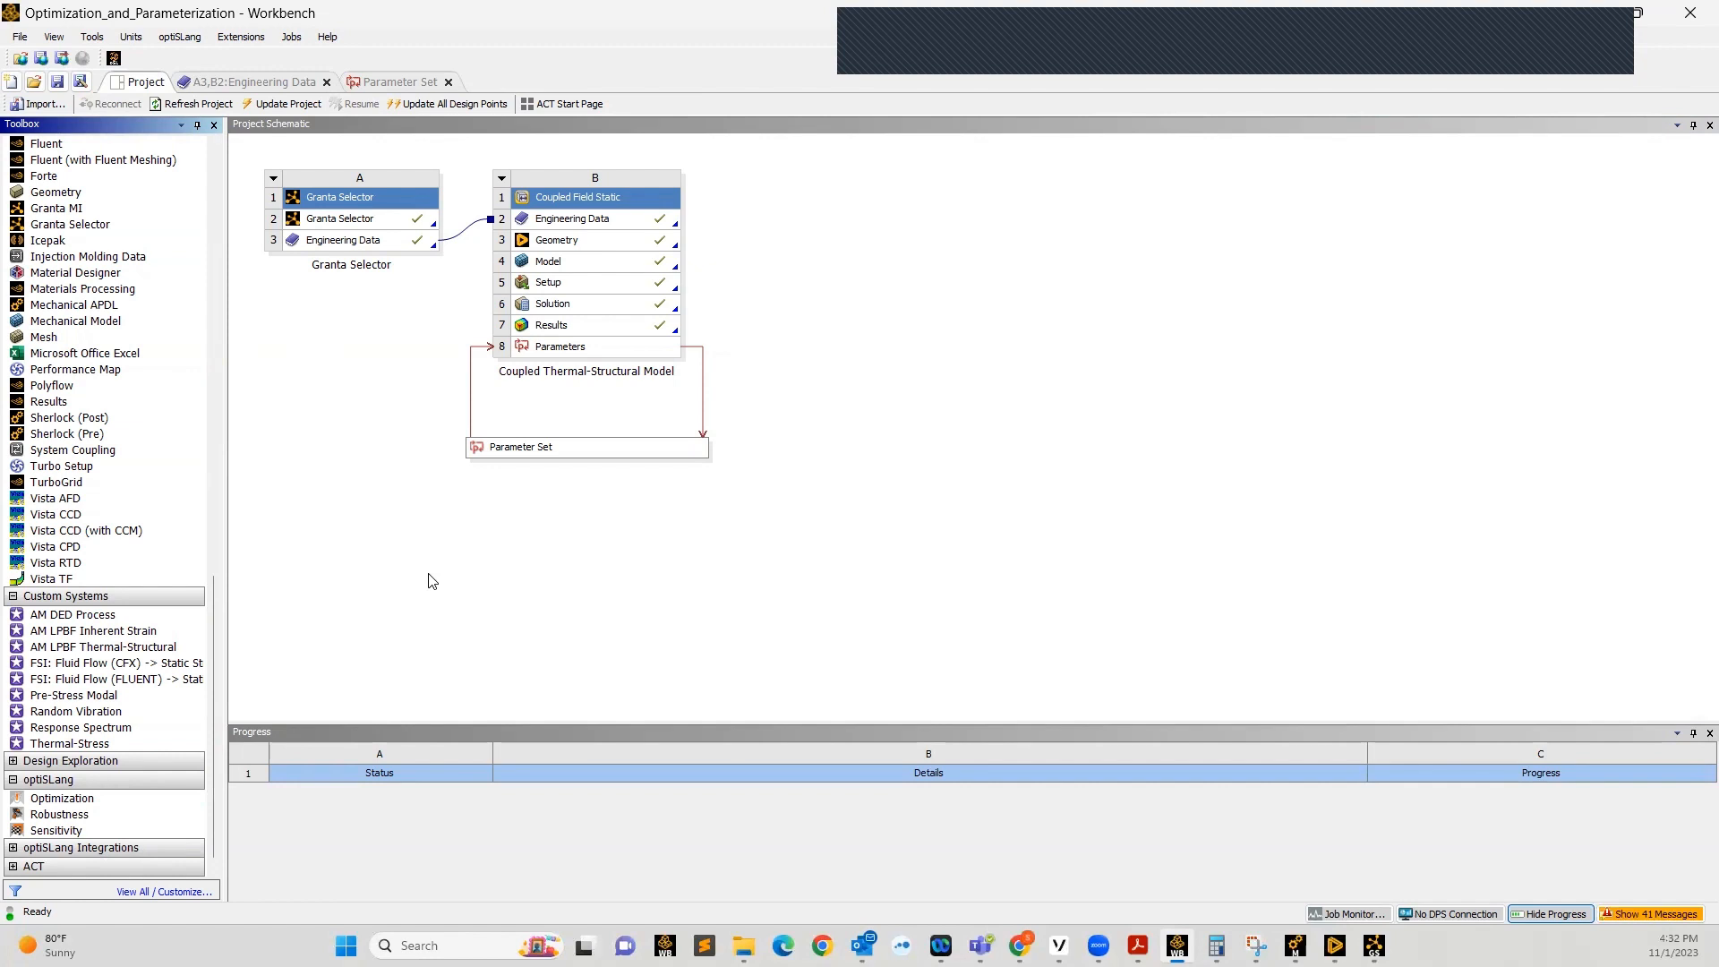
Reopen the Parameter Set and review the input and output parameters in the Outline of All Parameters
left_click(400, 82)
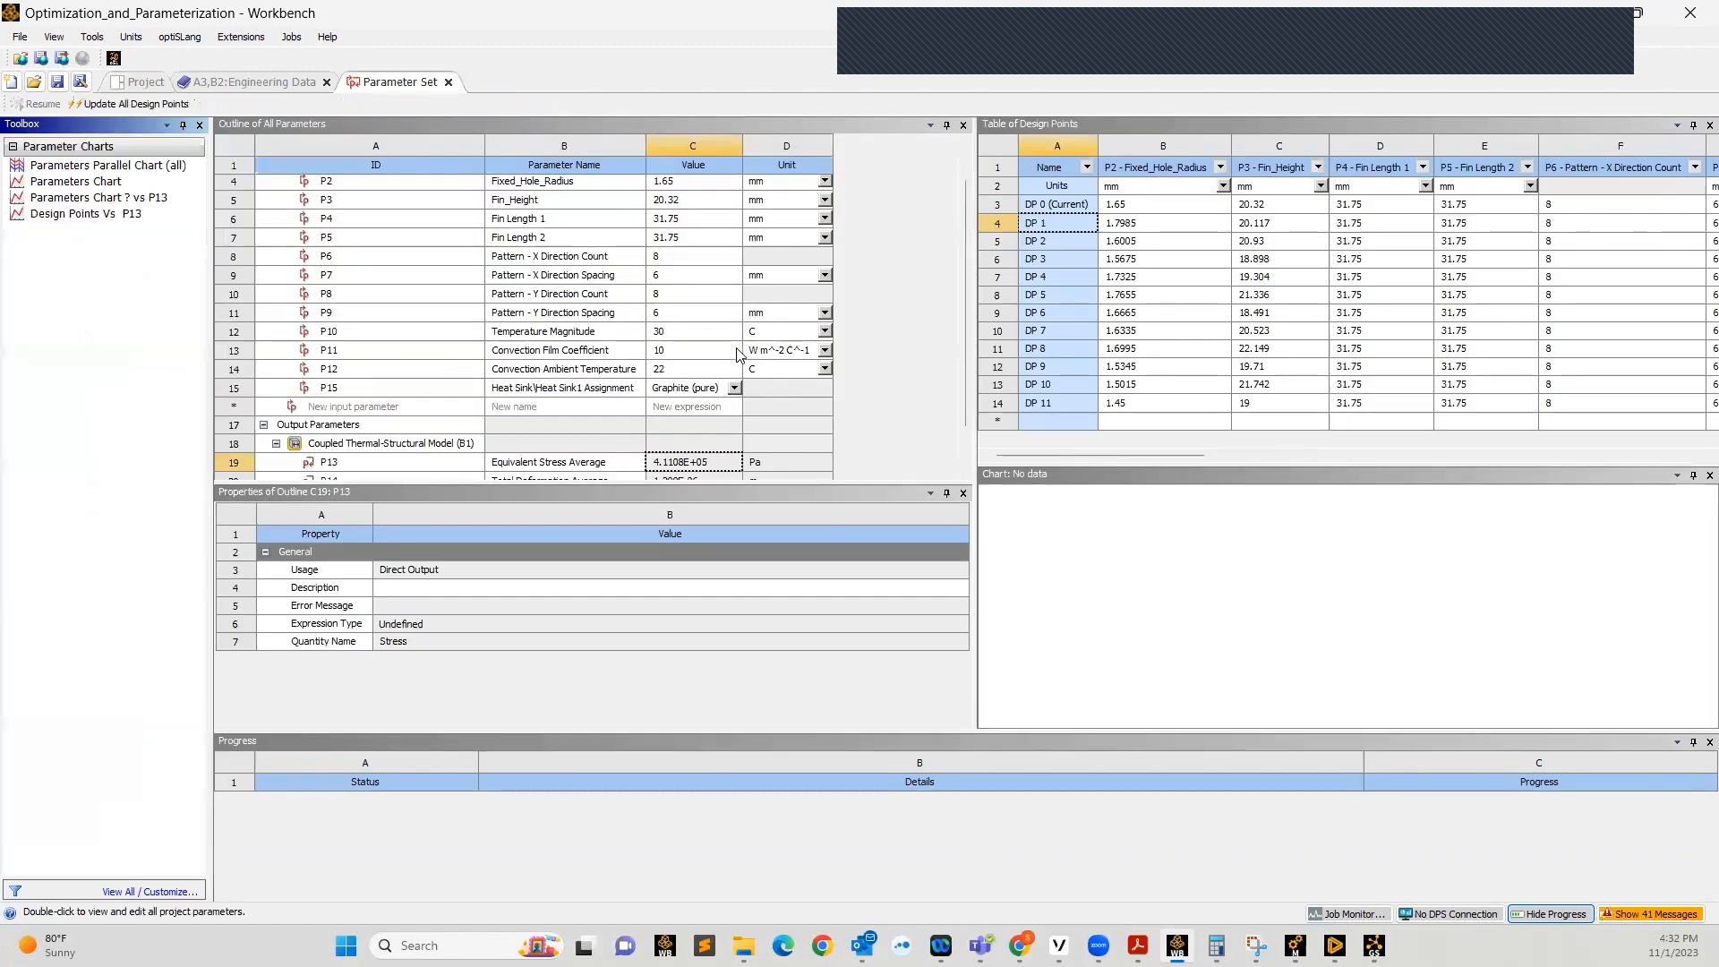
scroll(739, 358, "up", 1)
scroll(739, 358, "down", 1)
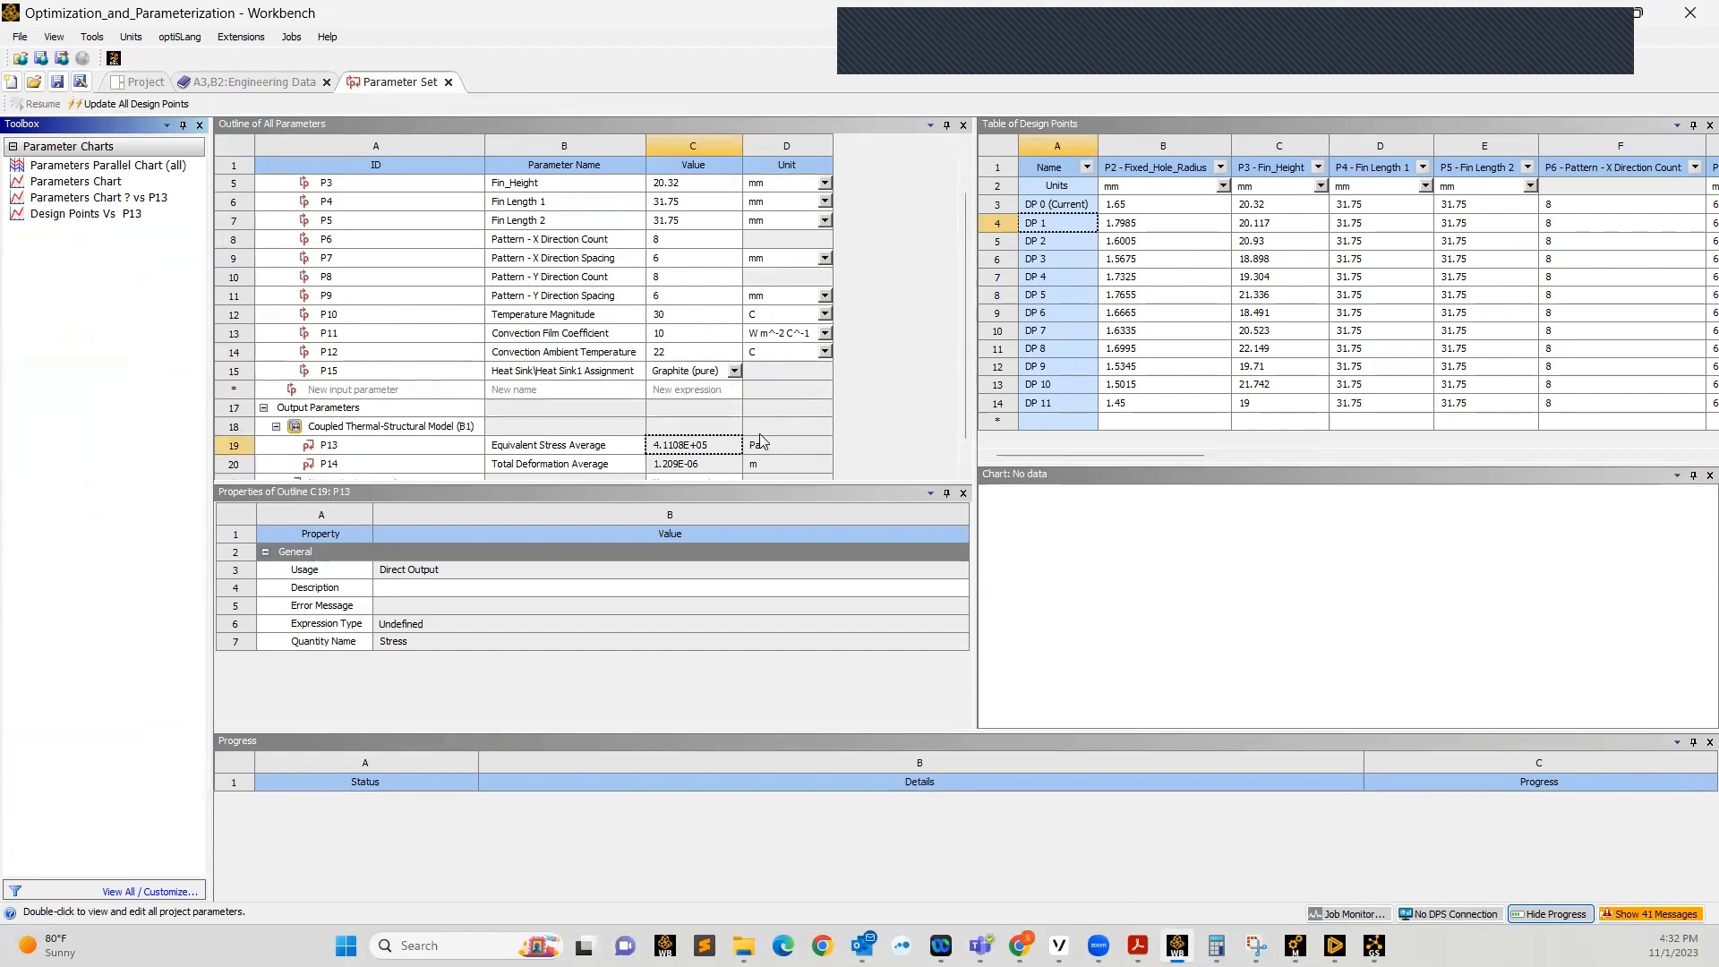
scroll(761, 435, "down", 1)
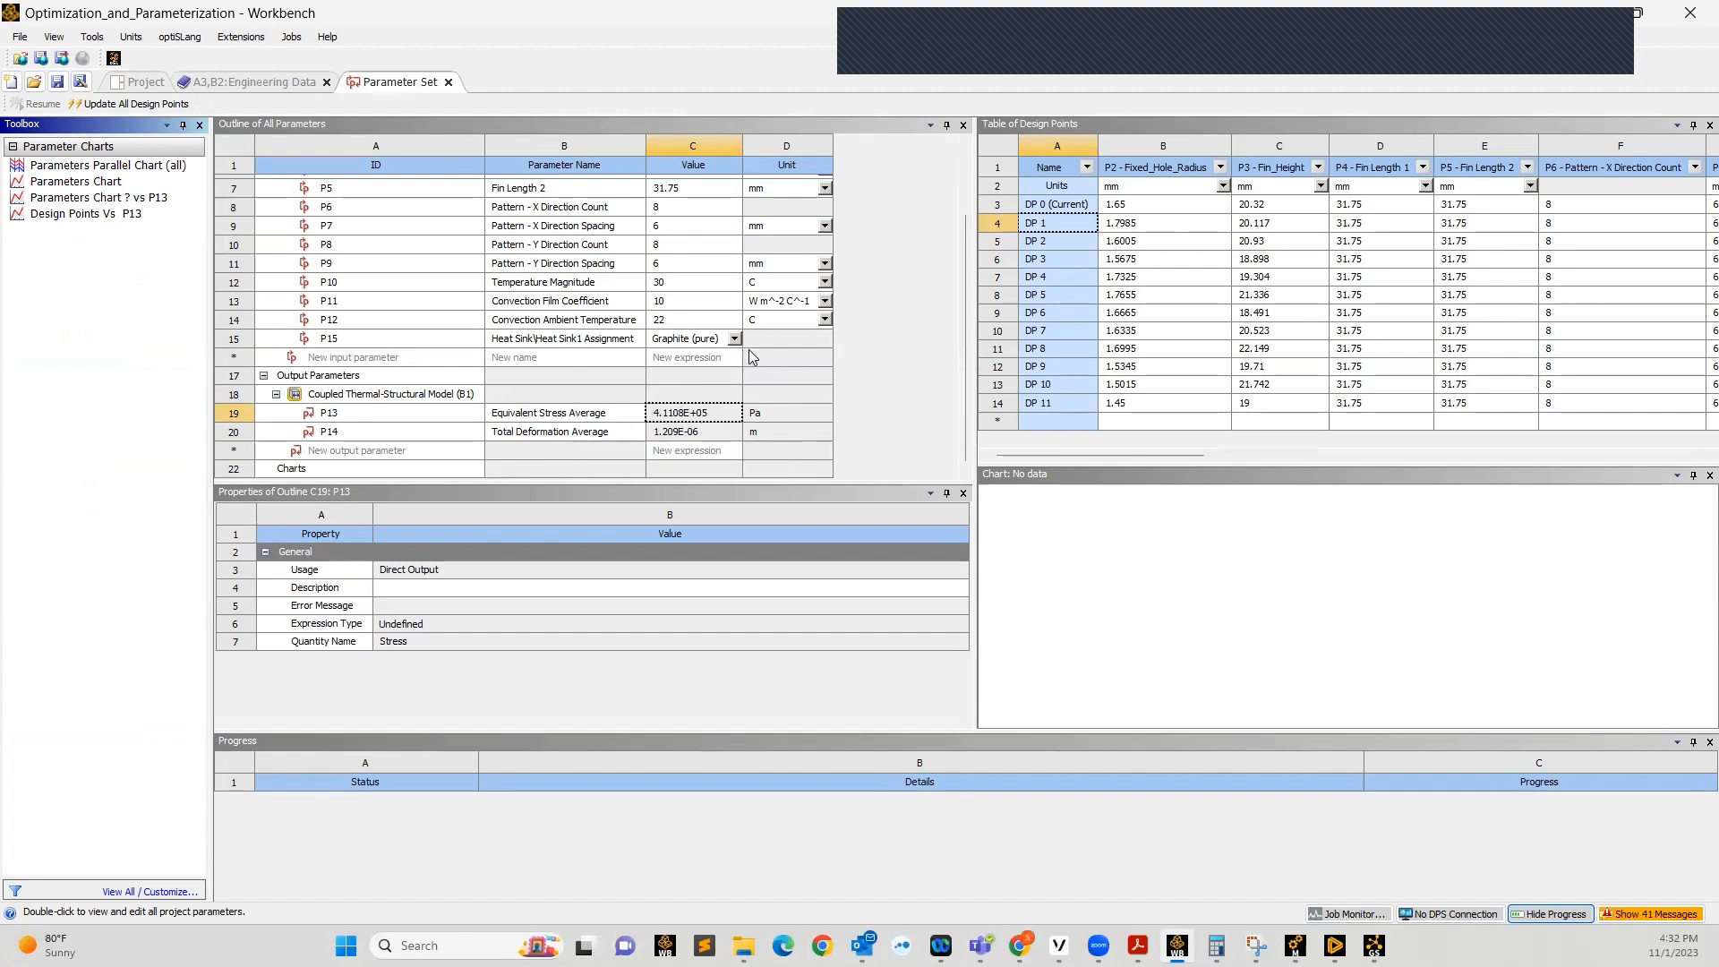
scroll(689, 390, "up", 2)
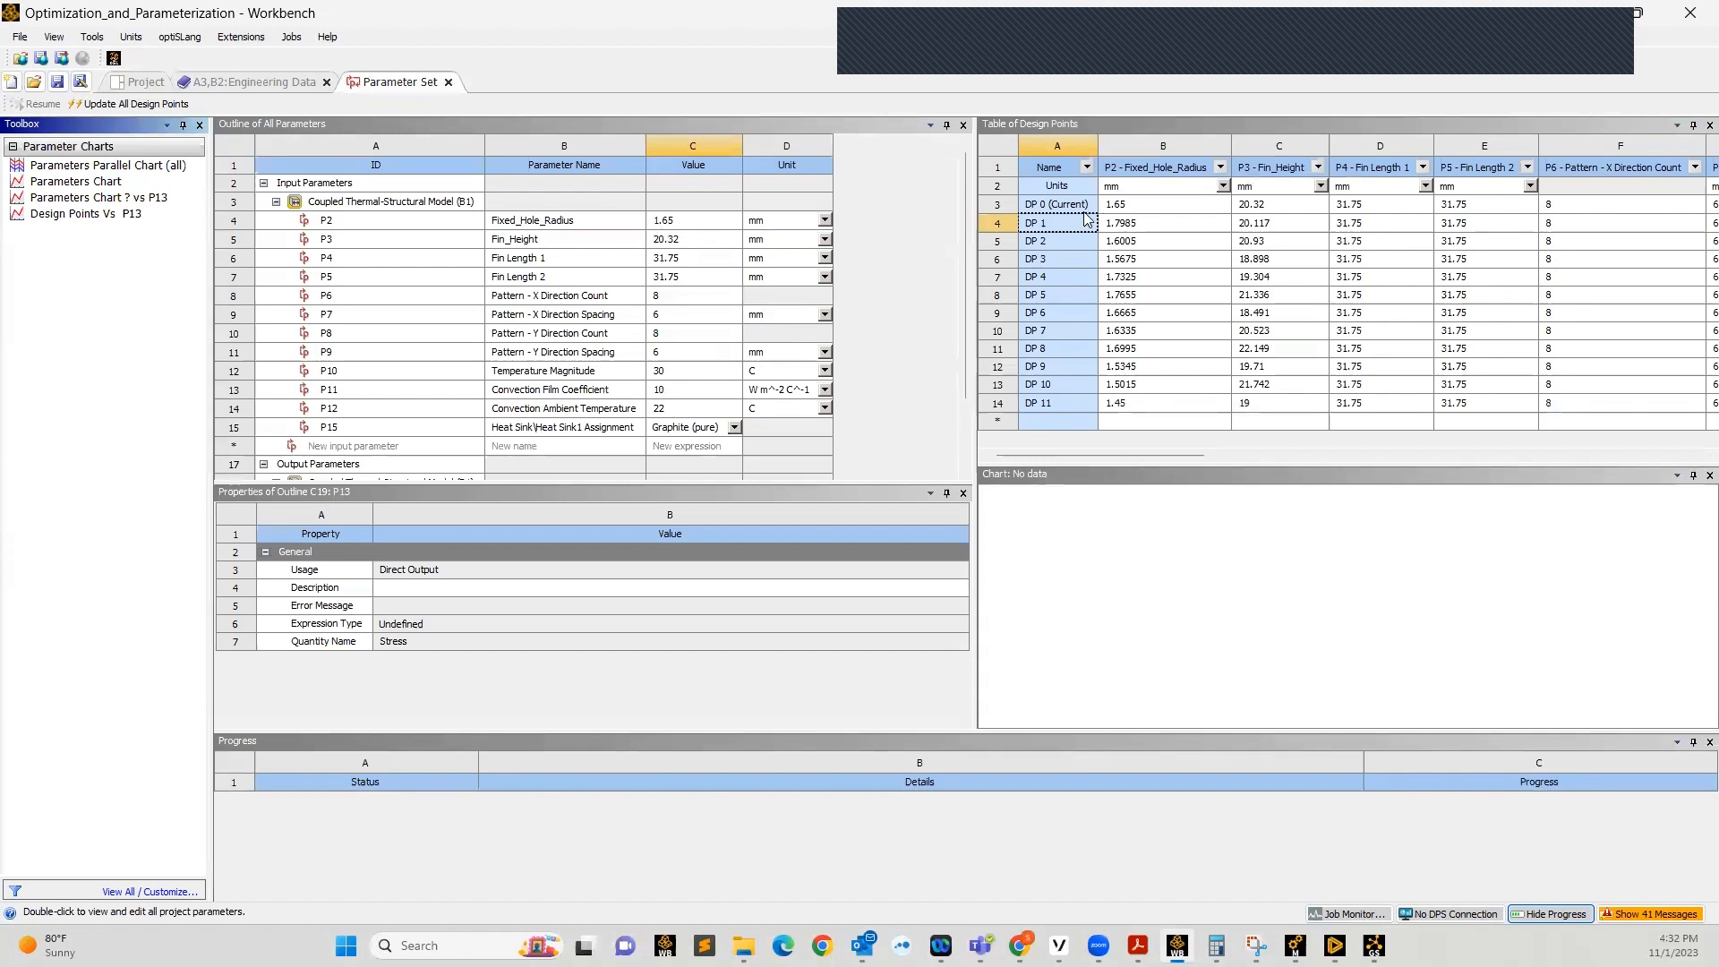
Review the DP 1 row through to its output and Retained Data columns, and return to the Project Schematic
left_click(1018, 228)
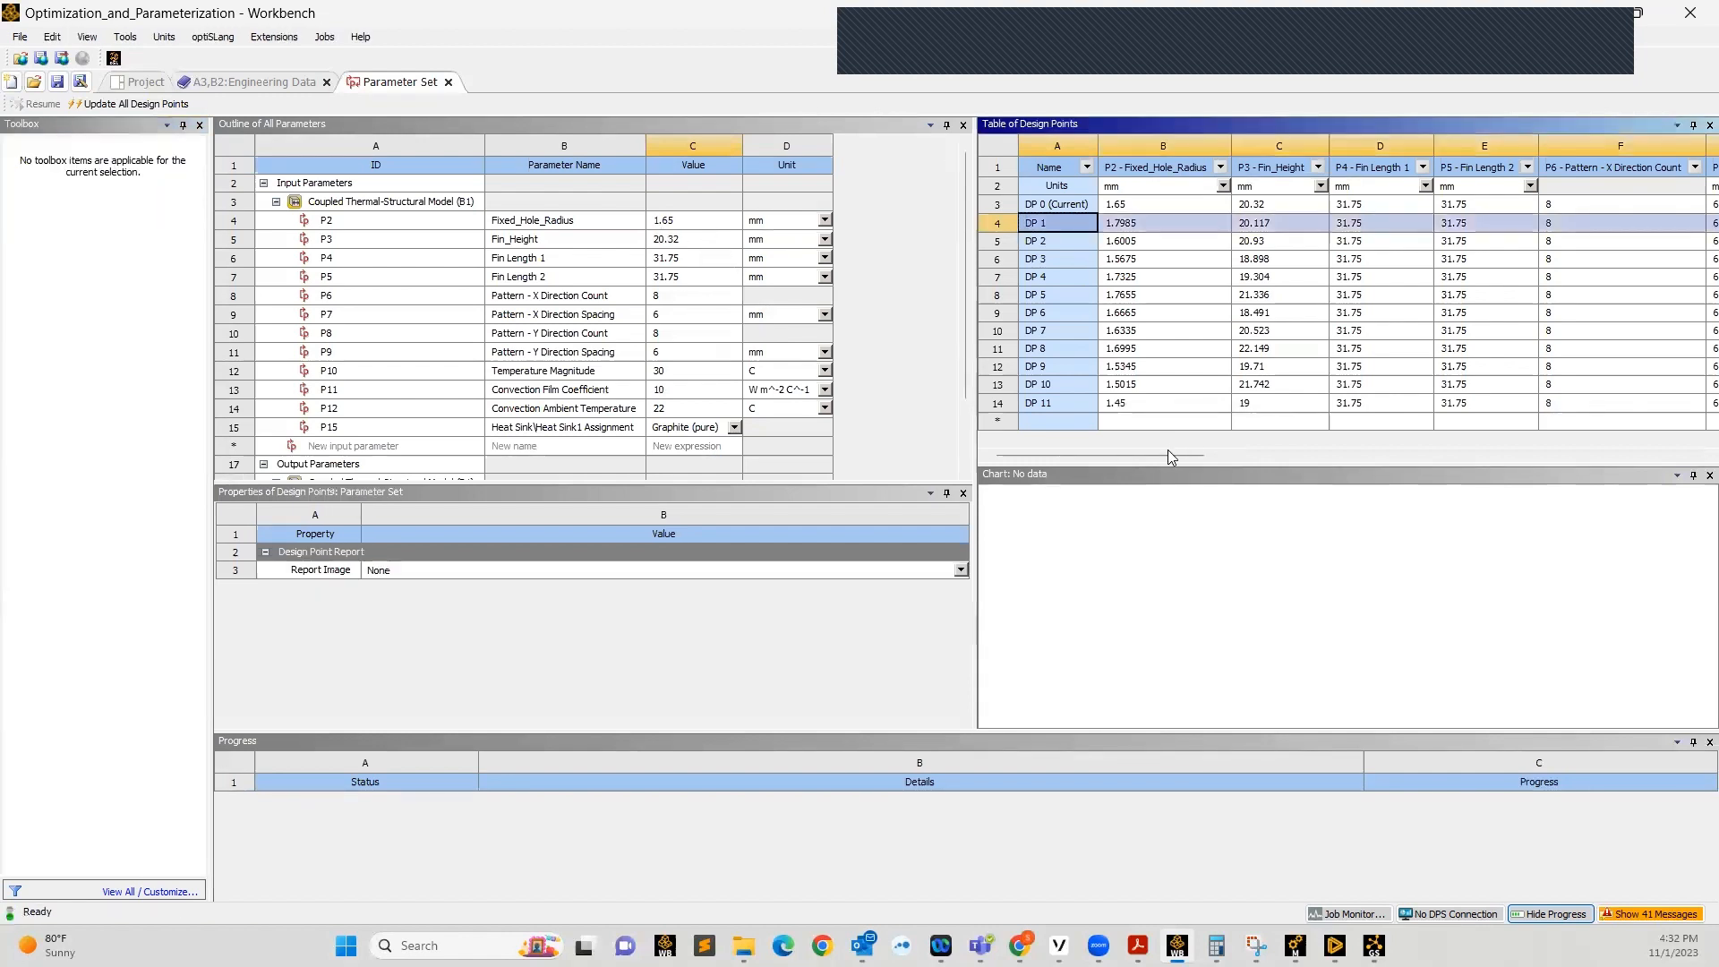
left_click_drag(1167, 453, 1695, 453)
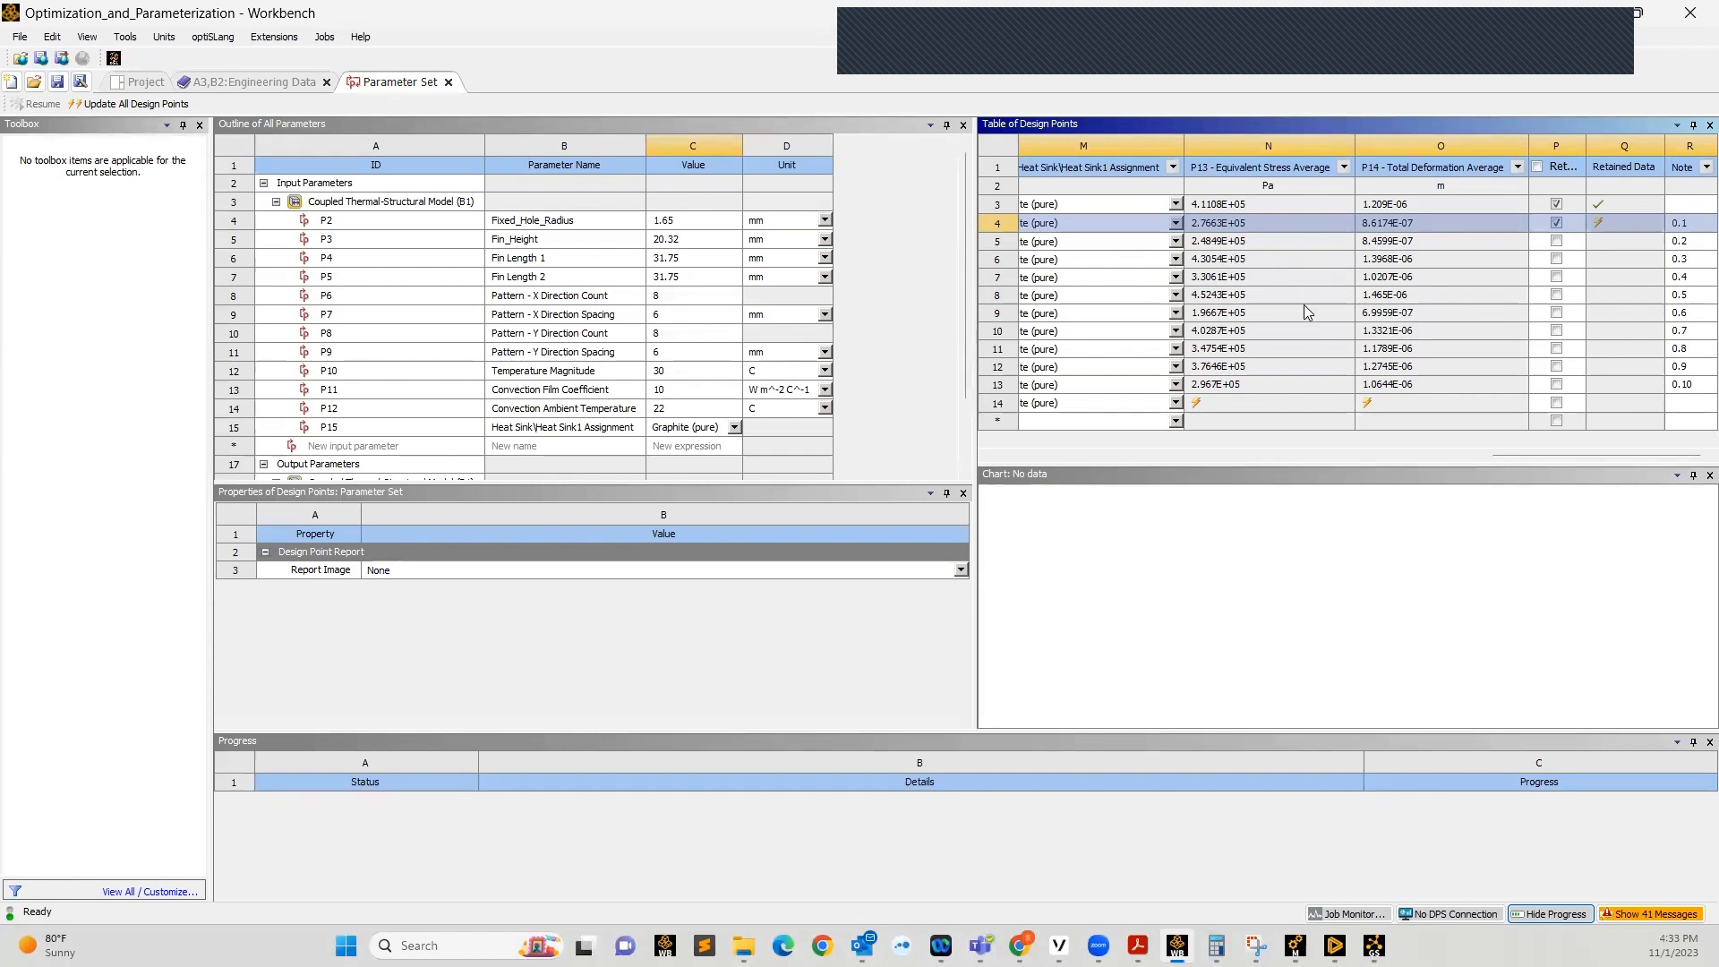
left_click(134, 82)
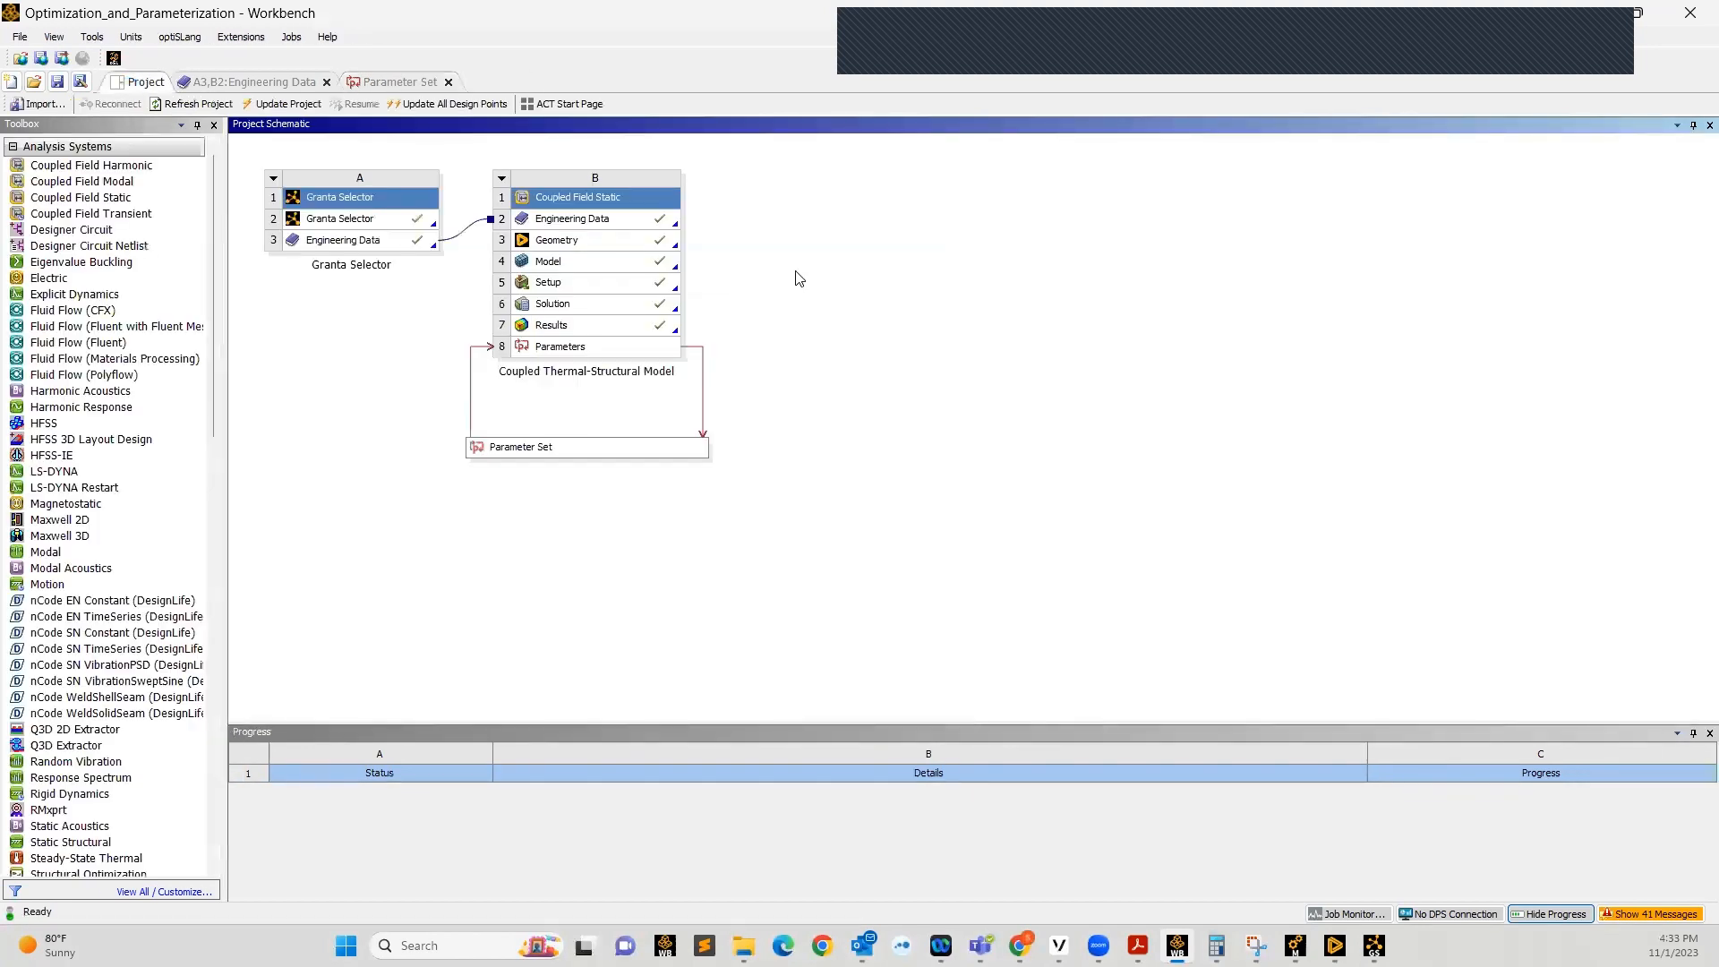